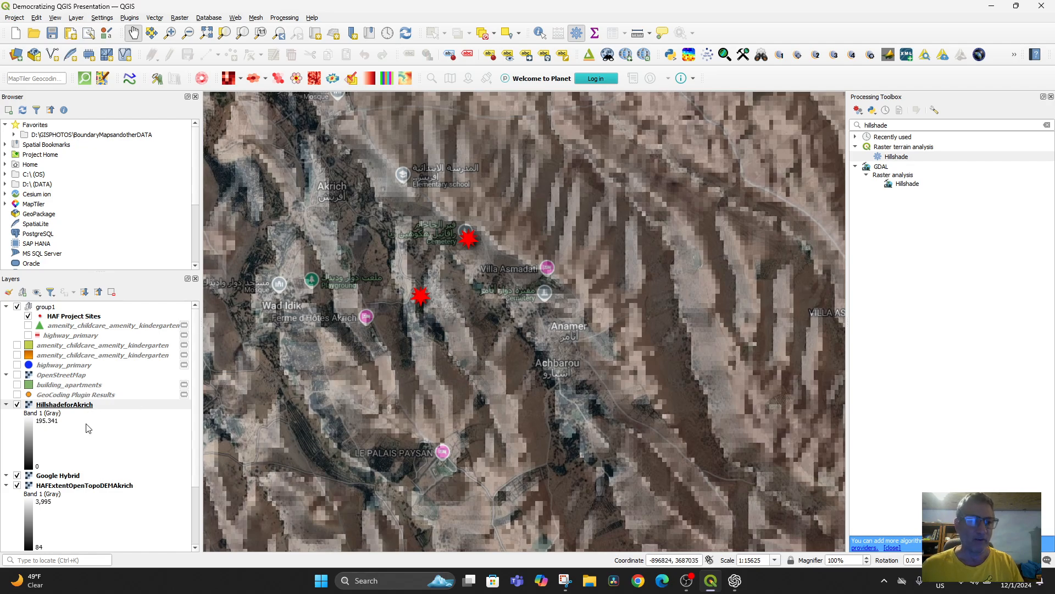
Step: Hide the HillshadeforAkrich layer and inspect the satellite imagery around the two project sites near Akrich
left_click(18, 405)
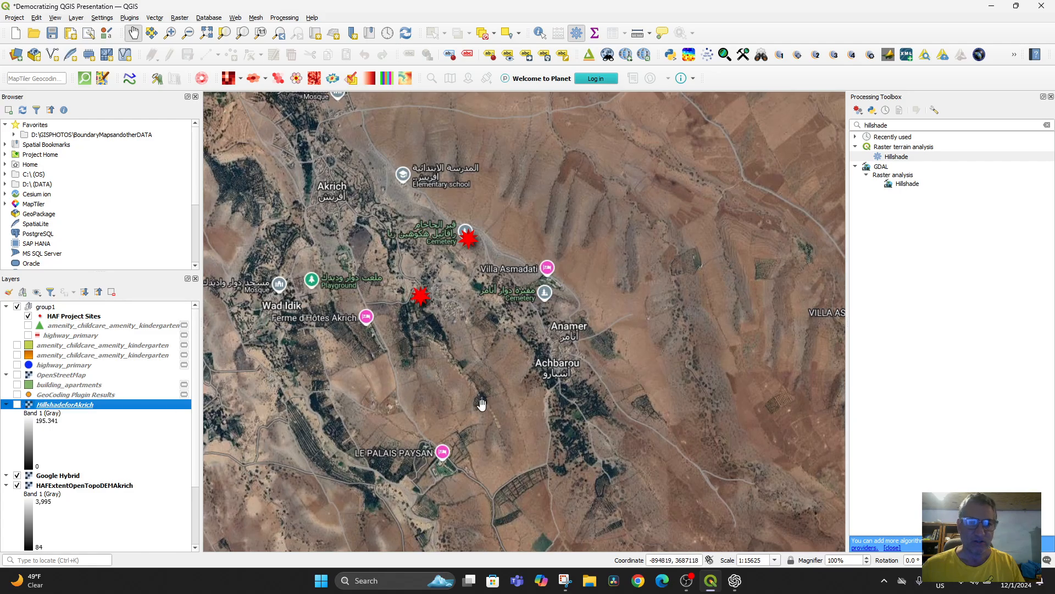
scroll(468, 371, "down", 2)
scroll(426, 328, "up", 2)
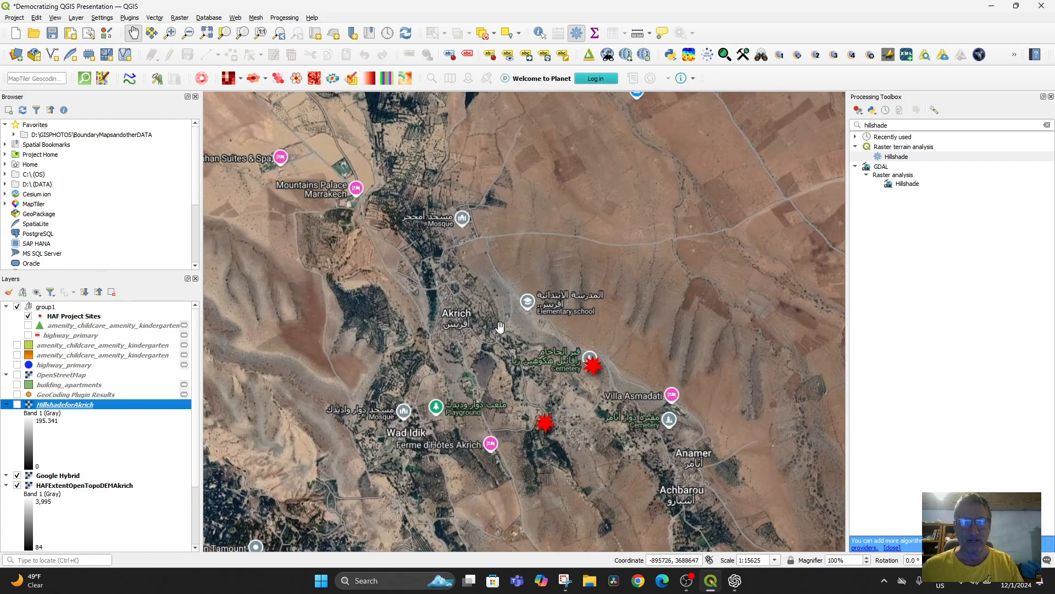
left_click_drag(499, 380, 444, 306)
scroll(477, 334, "up", 2)
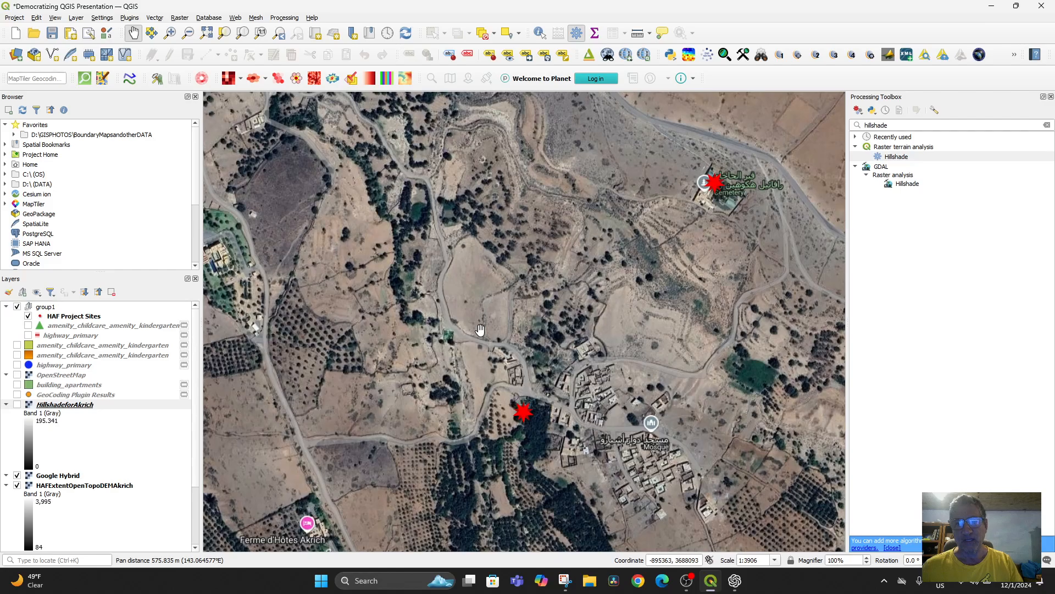
left_click_drag(586, 288, 475, 305)
scroll(477, 306, "down", 1)
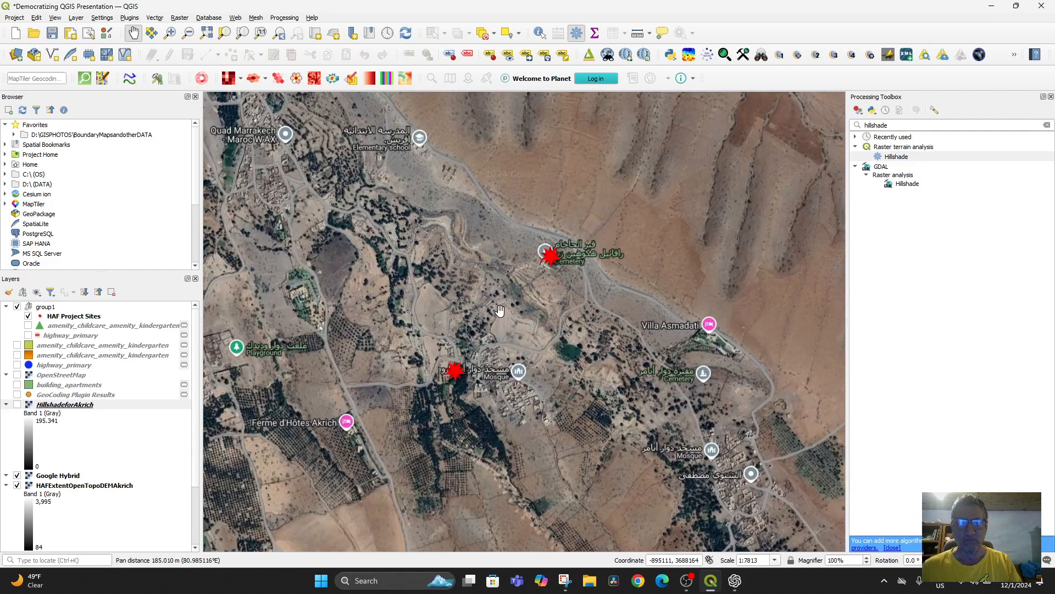
Step: Hide the Google Hybrid layer and view the extent of the underlying DEM across all the project sites
left_click(18, 476)
scroll(558, 377, "down", 5)
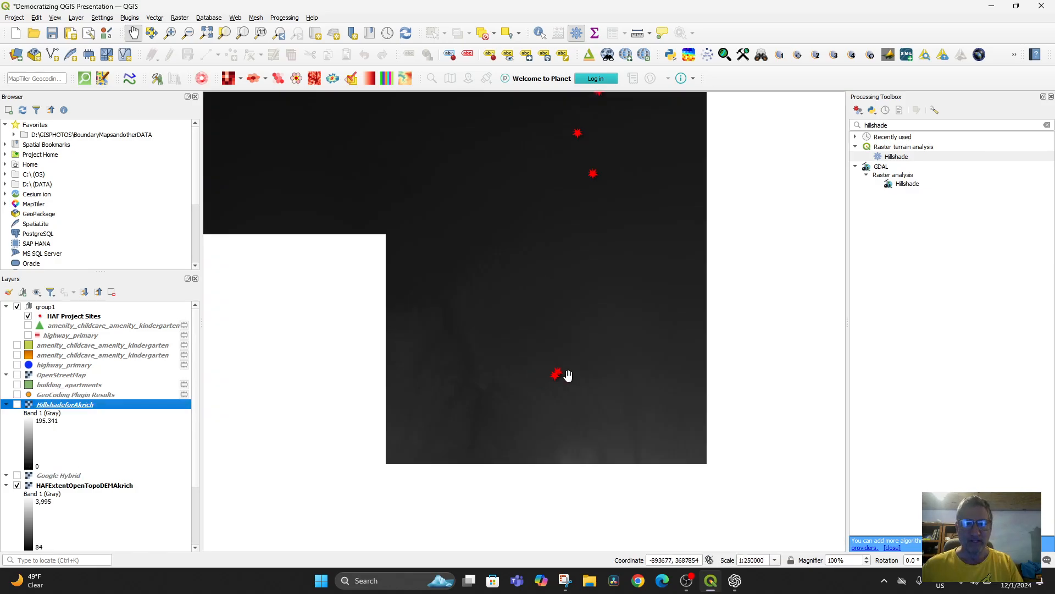
scroll(568, 376, "down", 3)
scroll(646, 414, "up", 2)
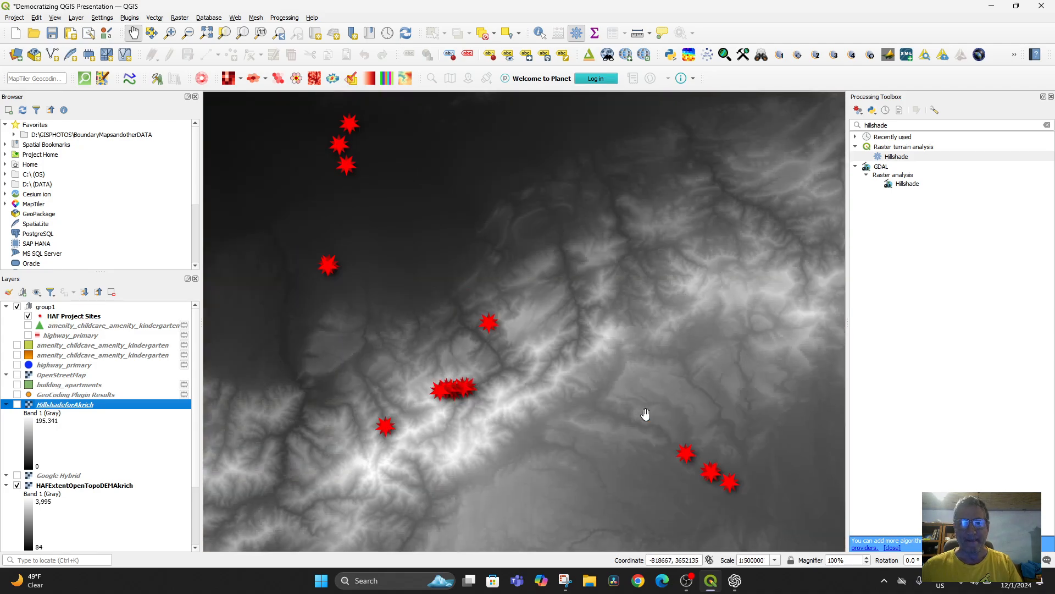
scroll(646, 414, "down", 5)
scroll(642, 418, "up", 4)
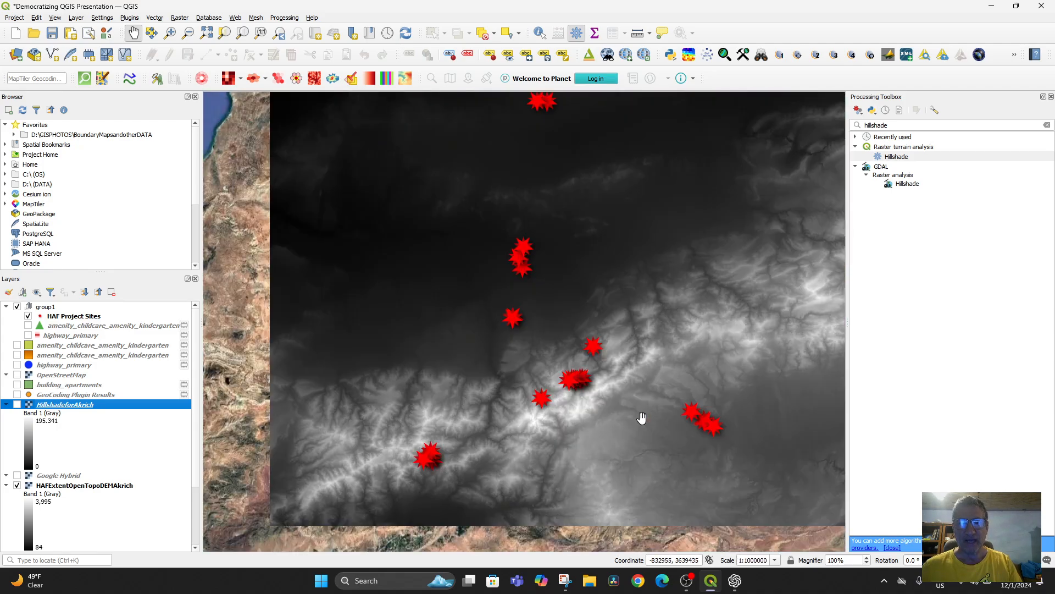
Step: Examine the HAFExtentOpenTopoDEMAkrich layer's information properties, including its statistics, pixel size and coordinate reference system
right_click(54, 486)
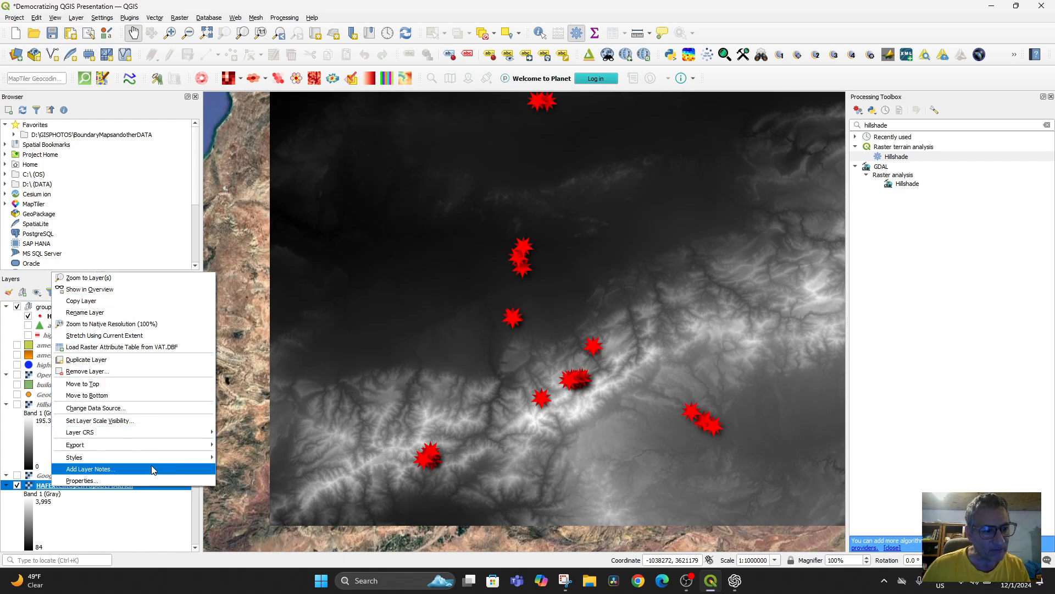
left_click(155, 480)
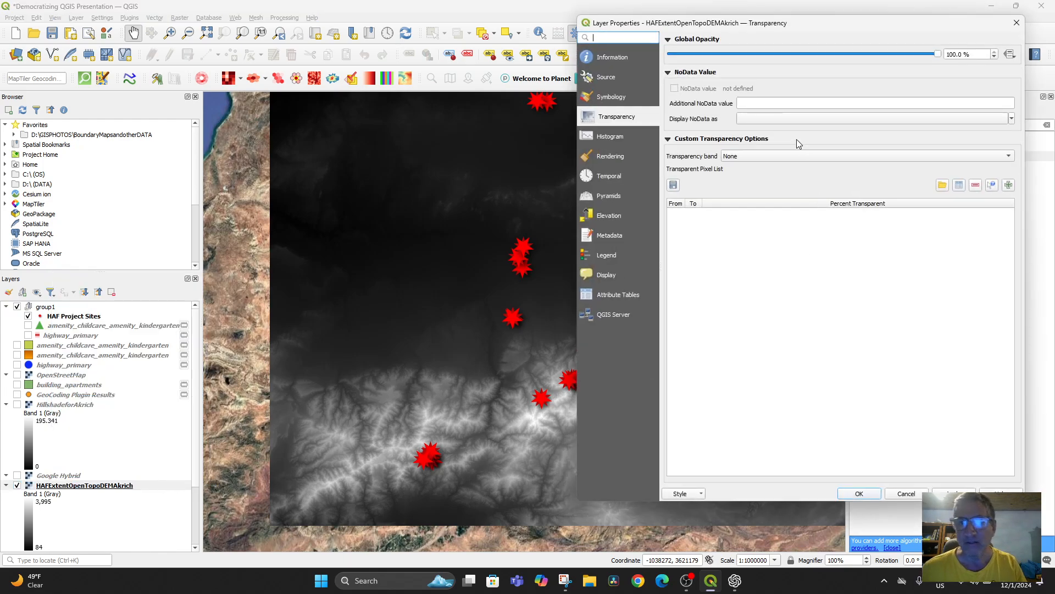
left_click(602, 58)
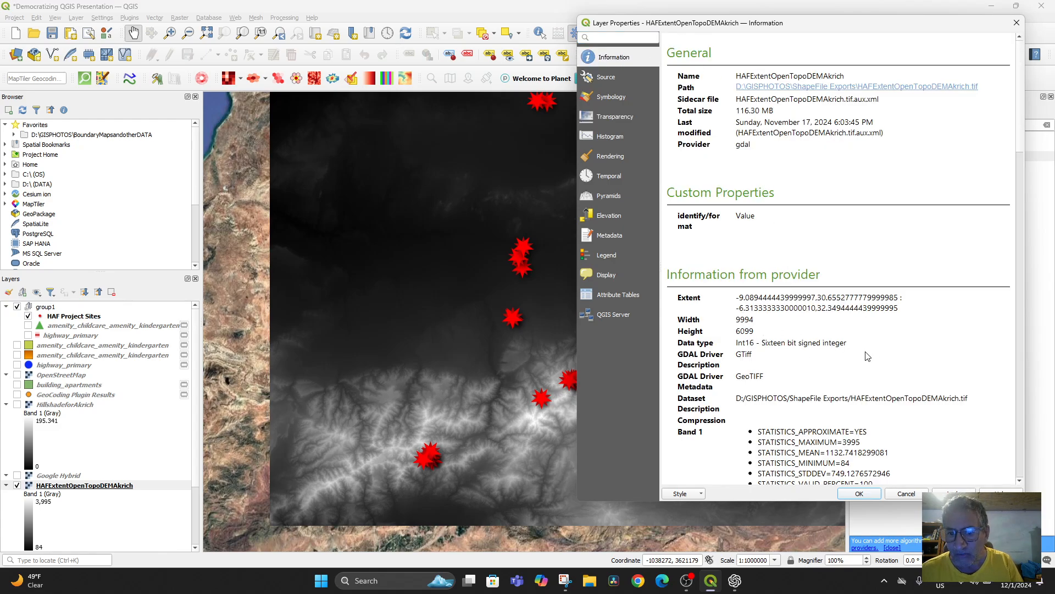
scroll(867, 356, "down", 2)
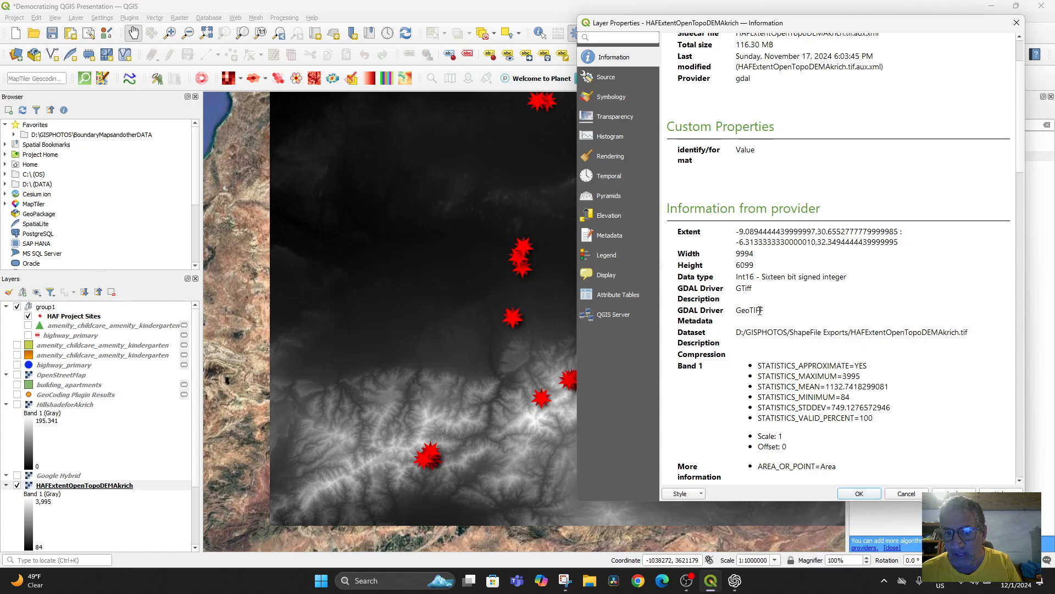
scroll(791, 275, "down", 4)
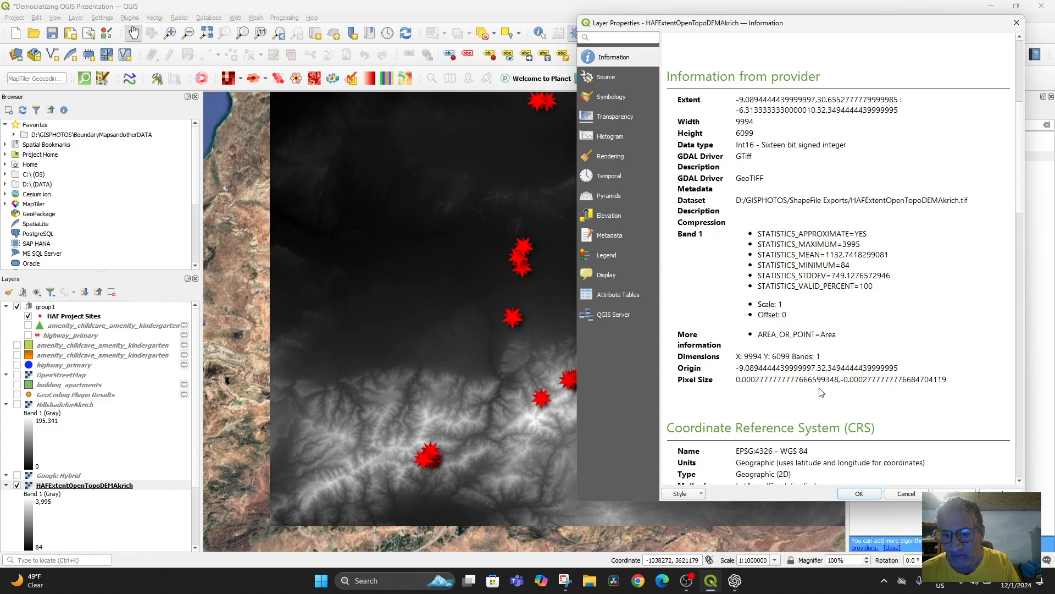
scroll(761, 379, "down", 2)
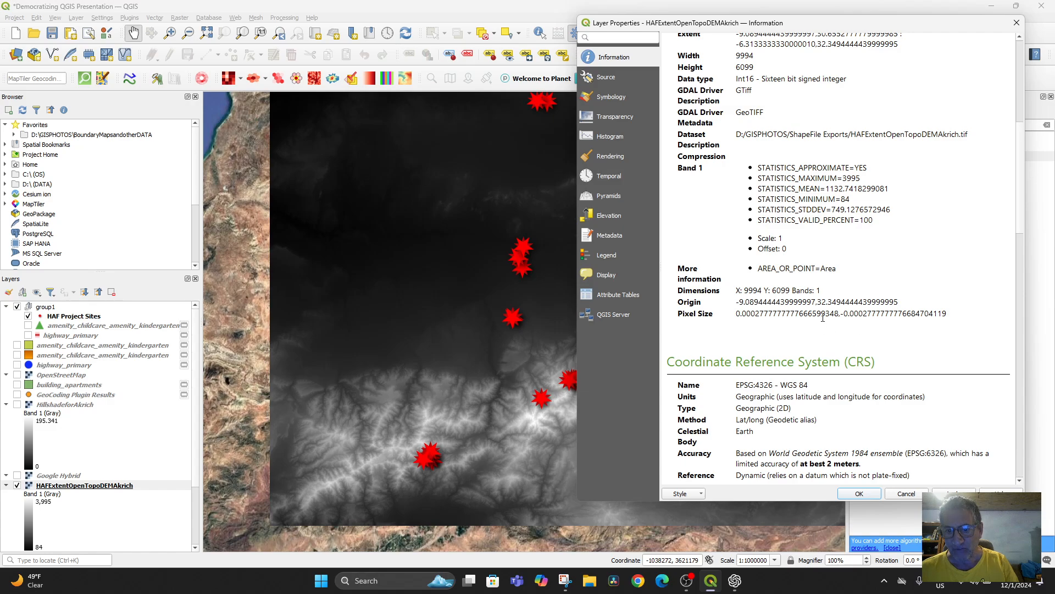
scroll(823, 318, "down", 4)
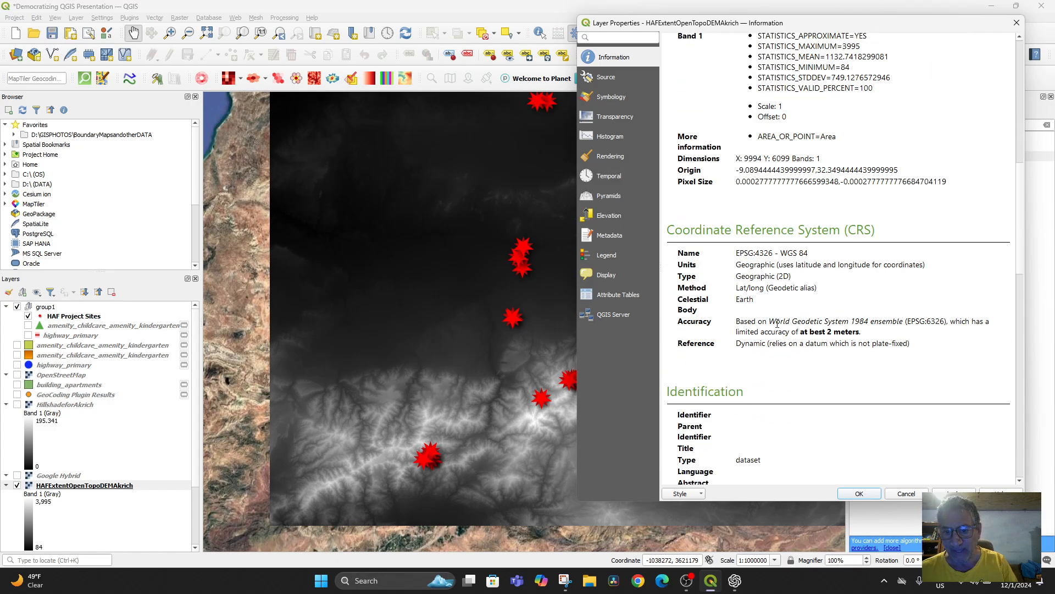
scroll(791, 358, "down", 12)
scroll(797, 363, "up", 8)
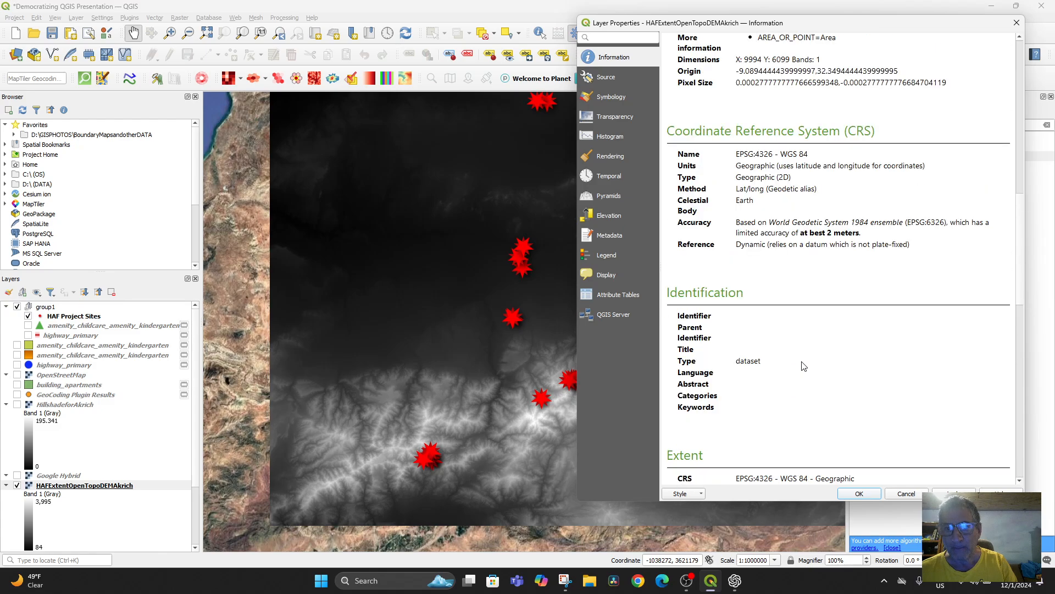
scroll(804, 366, "up", 4)
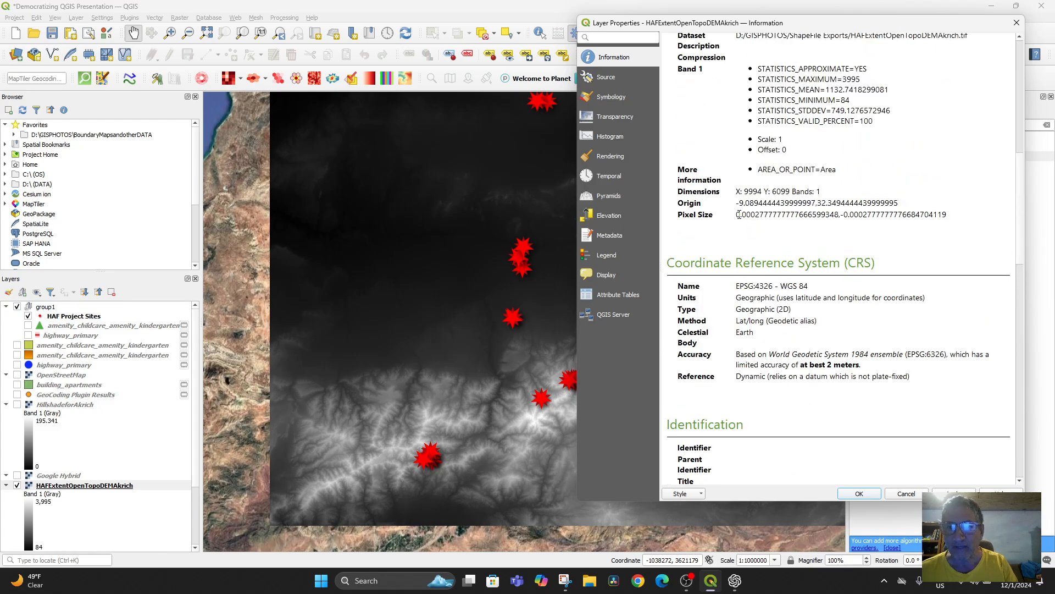
Step: Copy the pixel size value from the DEM layer's information
left_click_drag(735, 217, 948, 215)
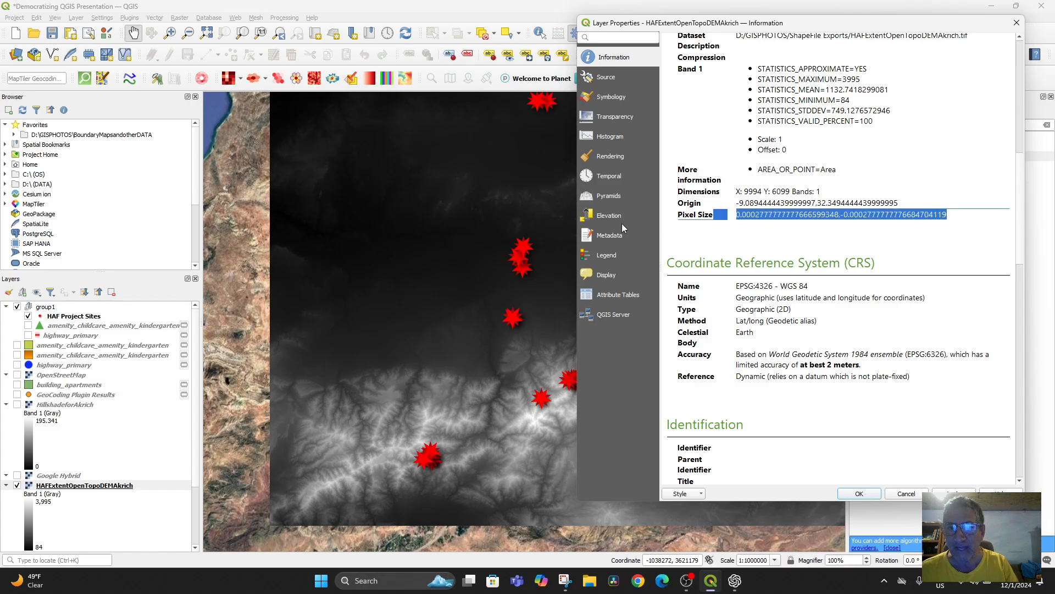
right_click(752, 219)
left_click(769, 225)
Step: Switch to ChatGPT and ask "What resolution is this DEM with this pixel size:" followed by the copied pixel size
left_click(735, 581)
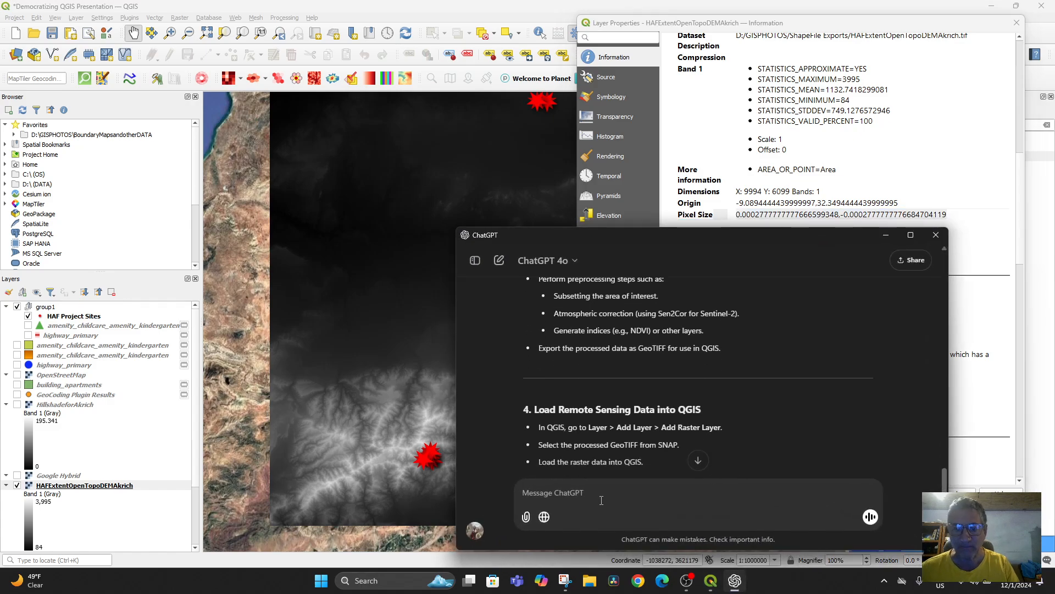
type("W")
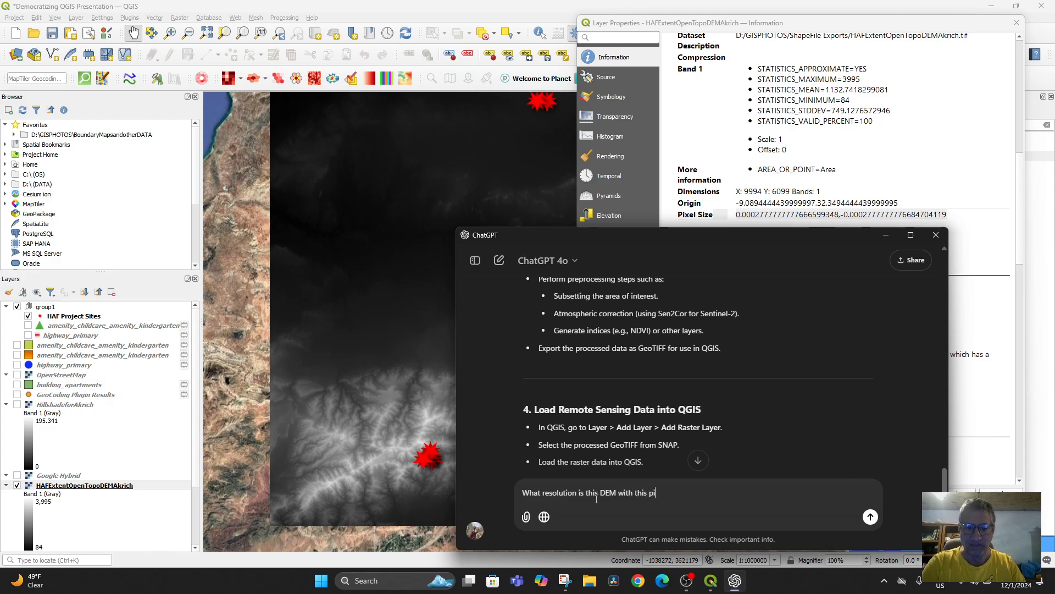
type(":")
key("shift+Return")
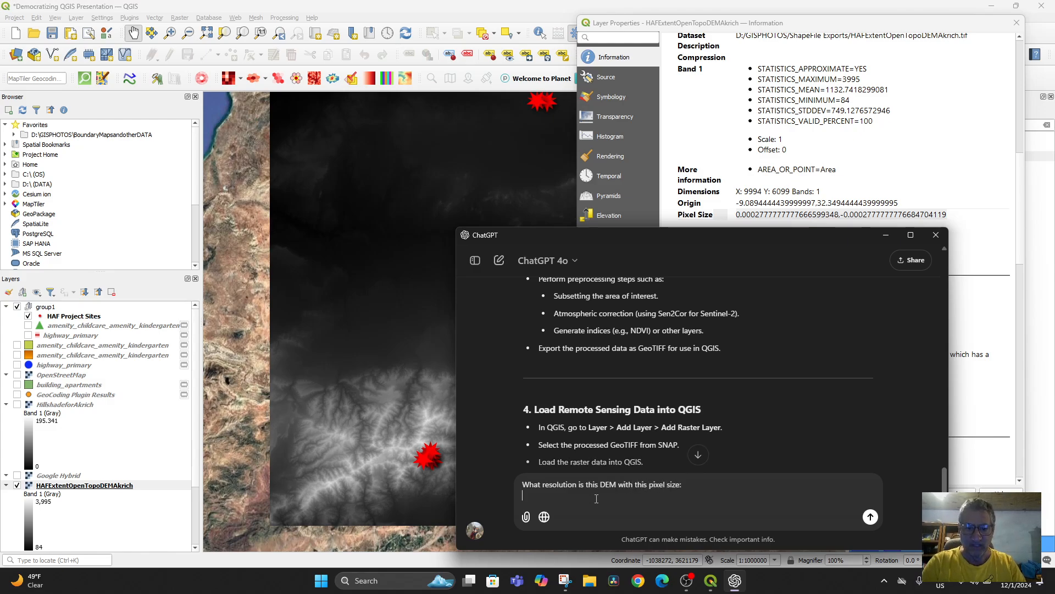
key("ctrl+v")
key("Return")
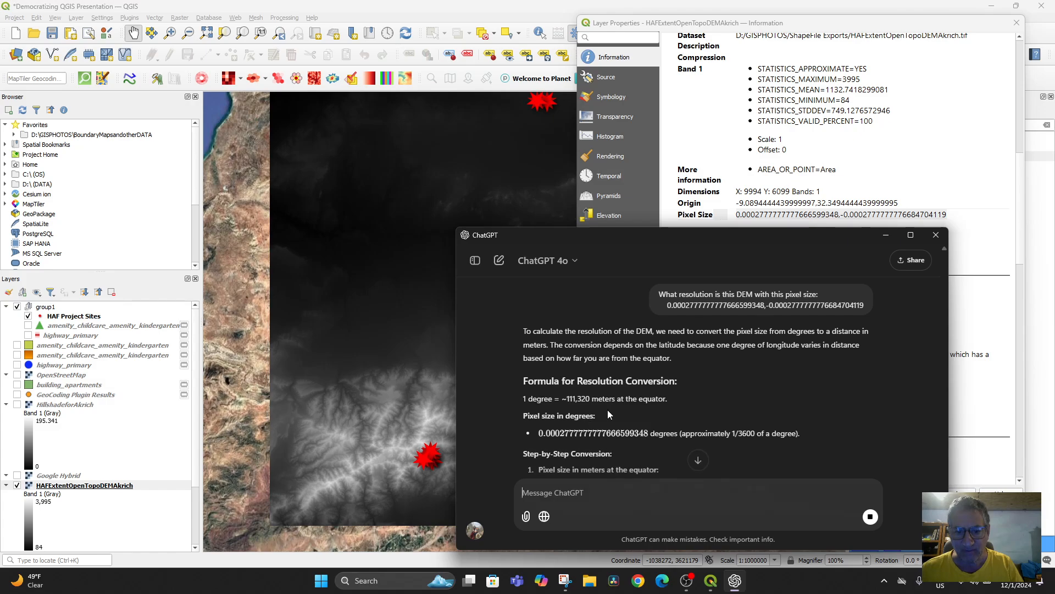
Step: Read ChatGPT's resolution calculation, return to QGIS and close the DEM's layer properties
scroll(656, 411, "down", 4)
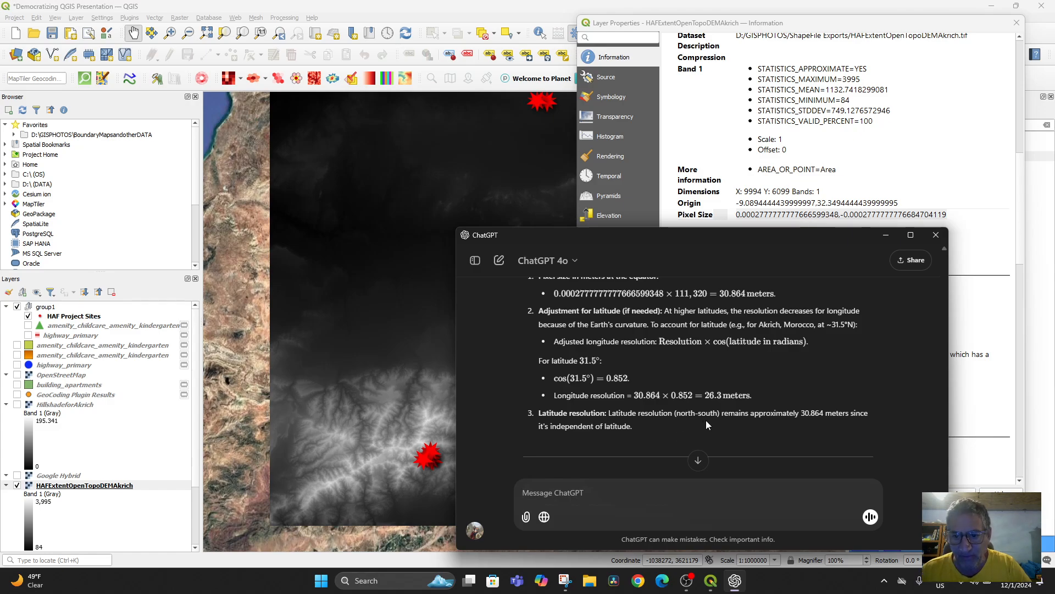
left_click(887, 236)
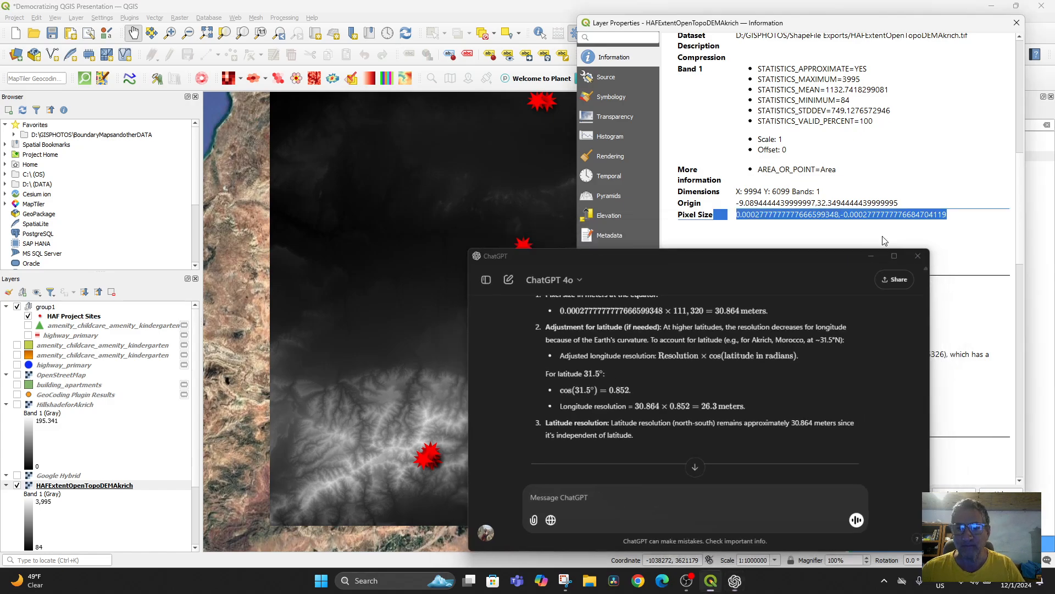
left_click(1017, 22)
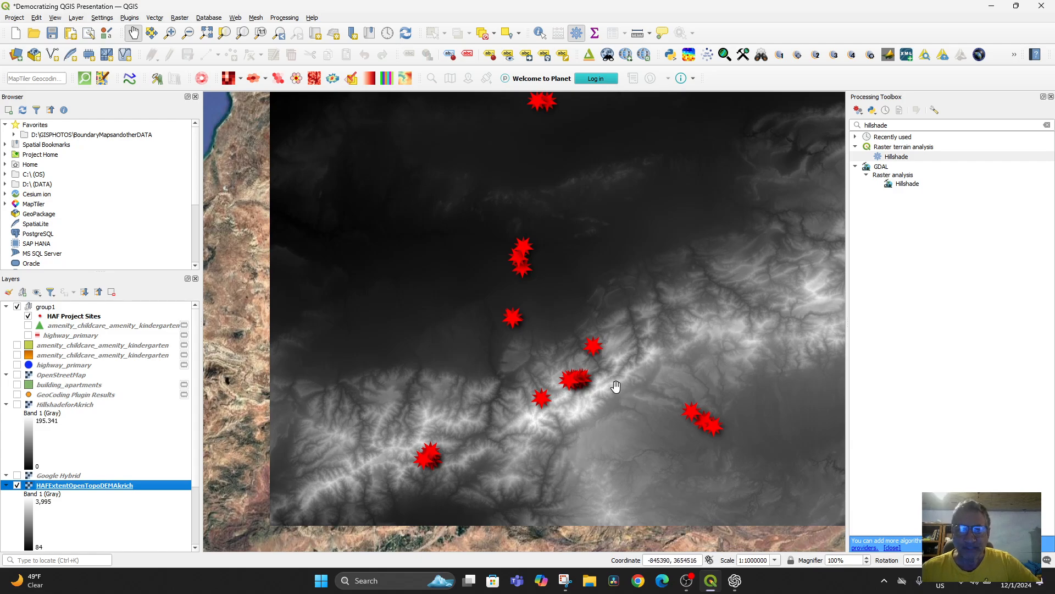
Step: Examine the DEM across the project area and closely around the two sites near Akrich
left_click_drag(558, 248, 577, 365)
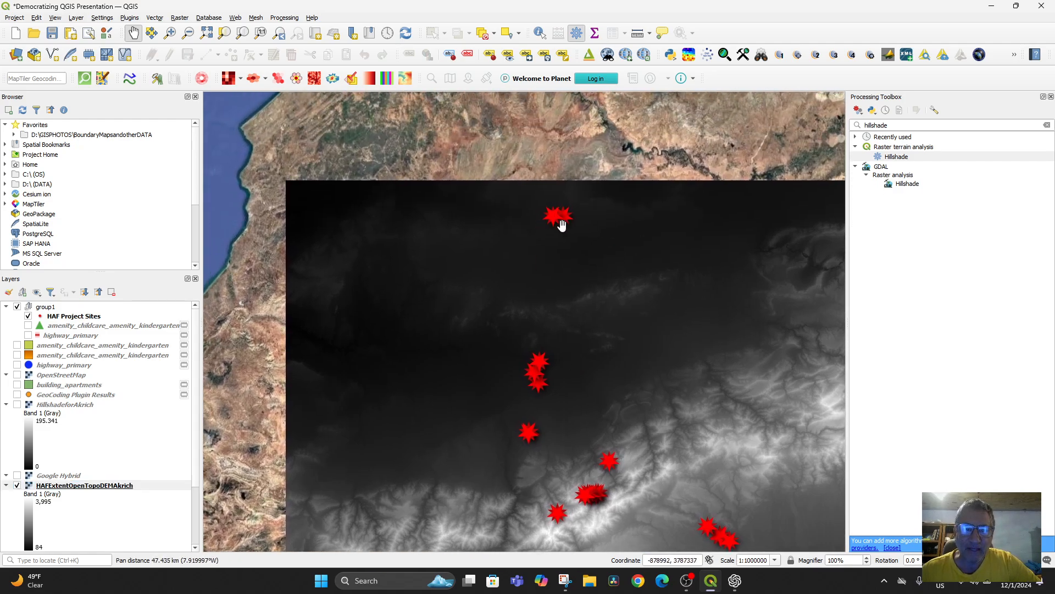
left_click_drag(558, 424, 580, 346)
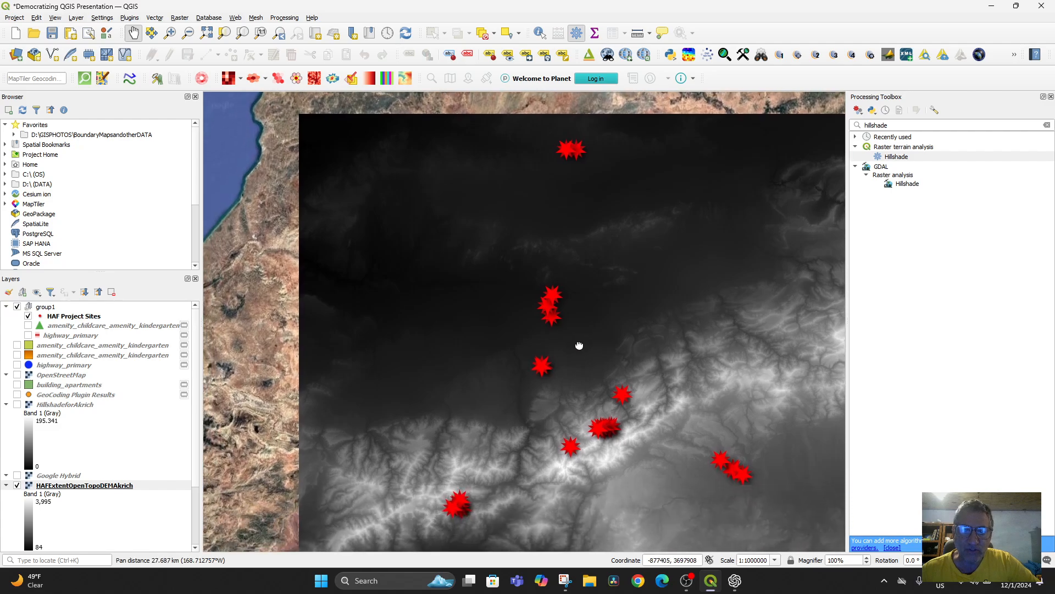
scroll(560, 374, "up", 3)
left_click_drag(523, 214, 520, 396)
scroll(519, 390, "up", 1)
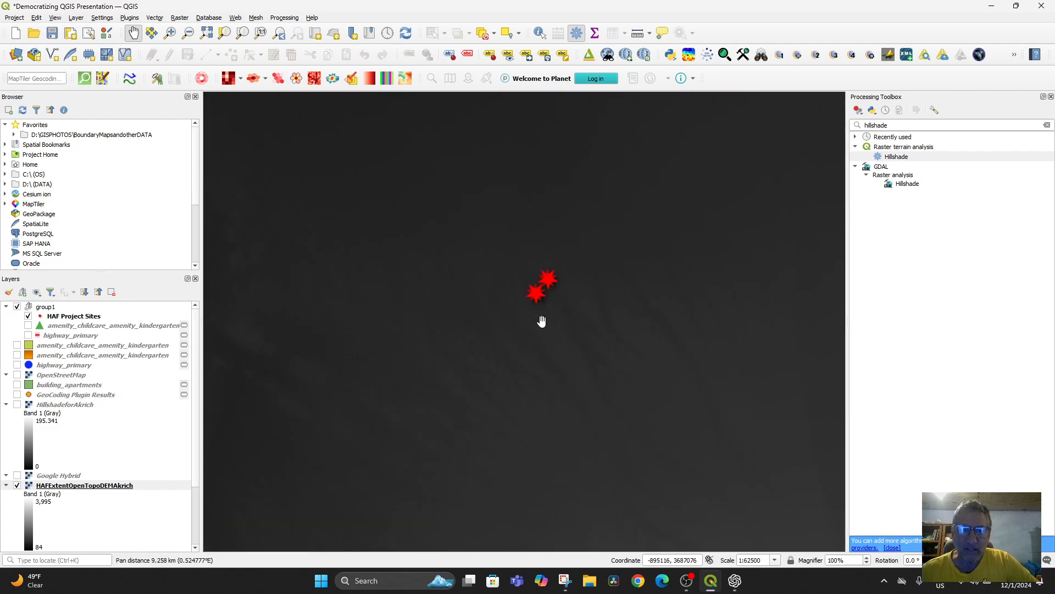
left_click_drag(550, 313, 547, 378)
scroll(547, 378, "up", 3)
scroll(519, 348, "down", 2)
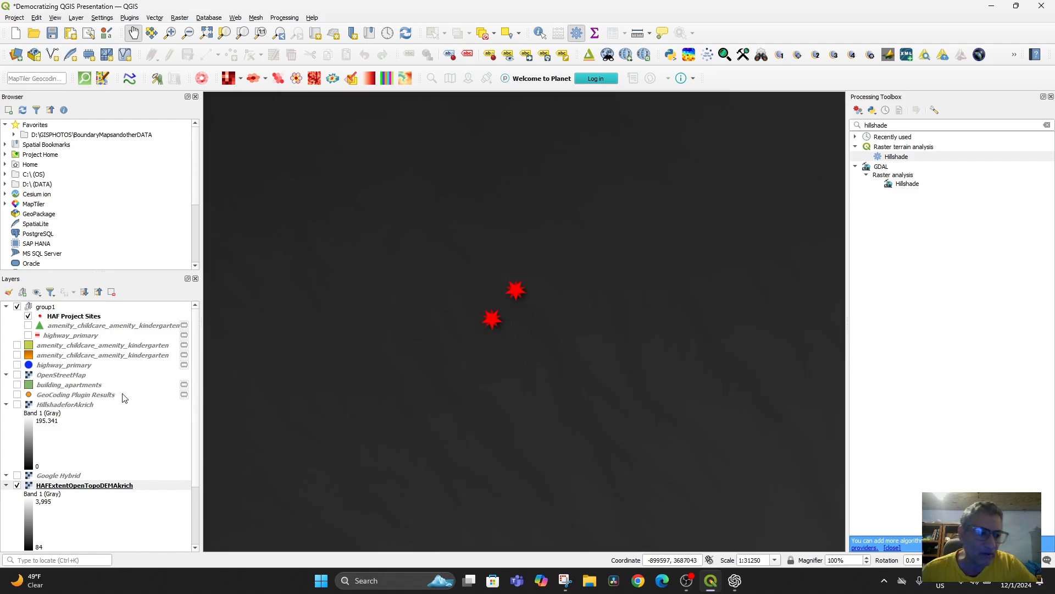
Step: Toggle the HillshadeforAkrich layer's visibility repeatedly to compare the hillshade with the plain DEM, leaving it shown
left_click(17, 404)
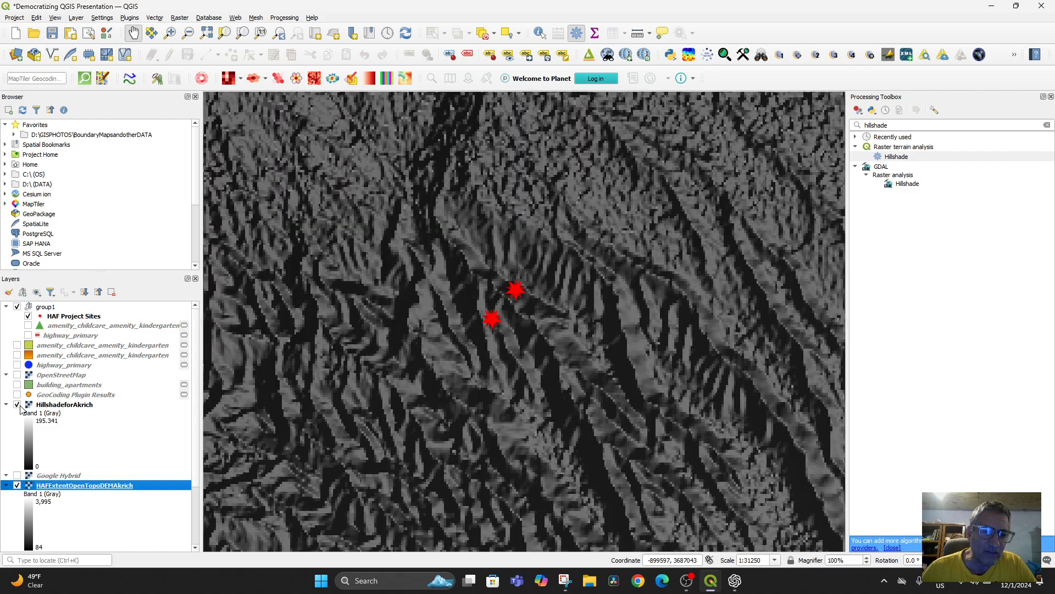
left_click(18, 405)
left_click(19, 405)
left_click(18, 404)
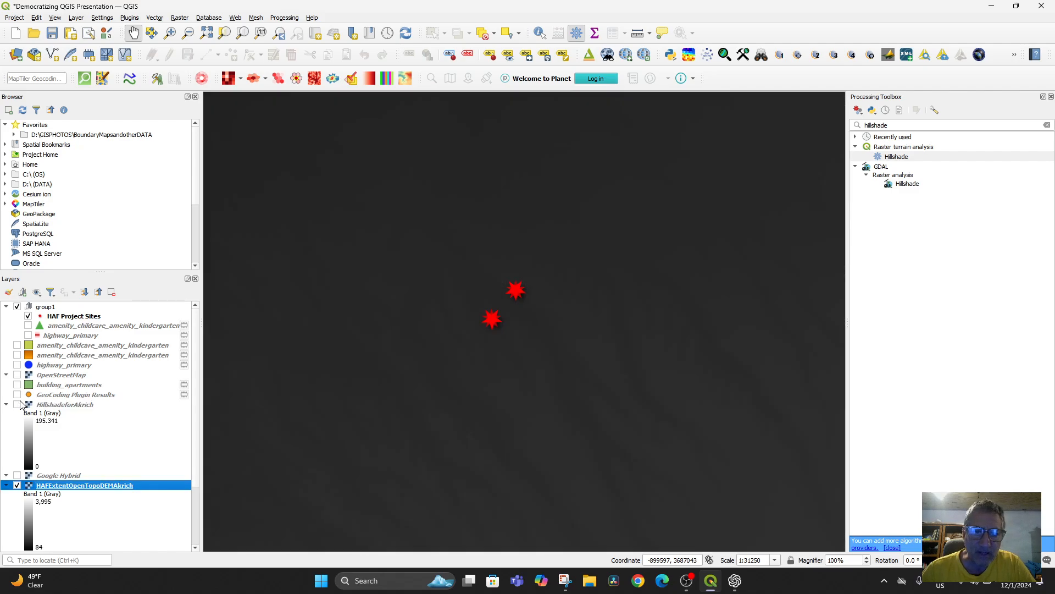
left_click(18, 405)
left_click(18, 405)
left_click(18, 406)
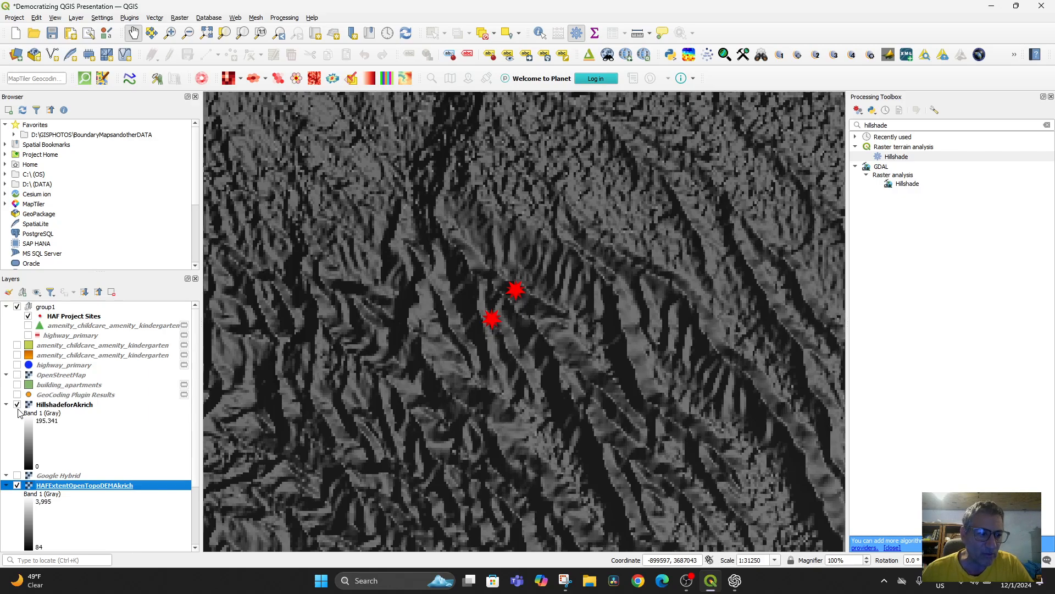
Step: Remove the HillshadeforAkrich layer from the project
left_click(64, 406)
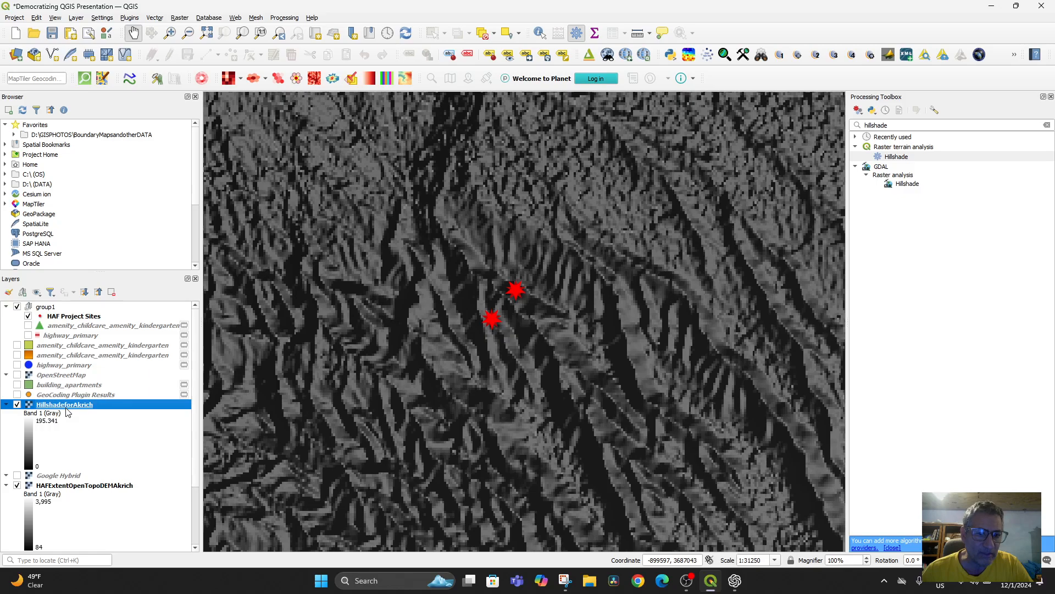
right_click(65, 406)
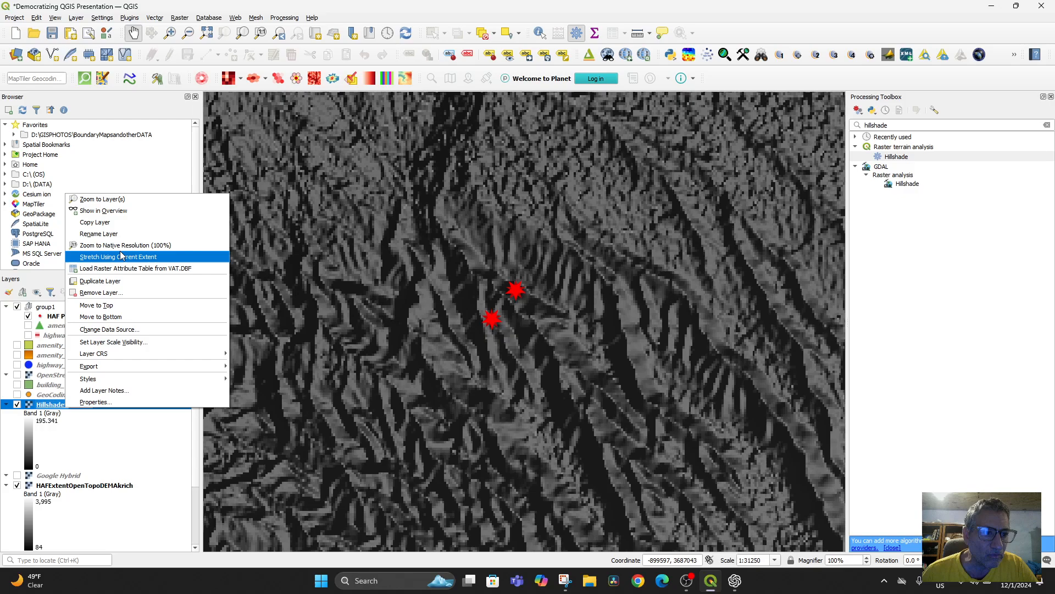
left_click(99, 292)
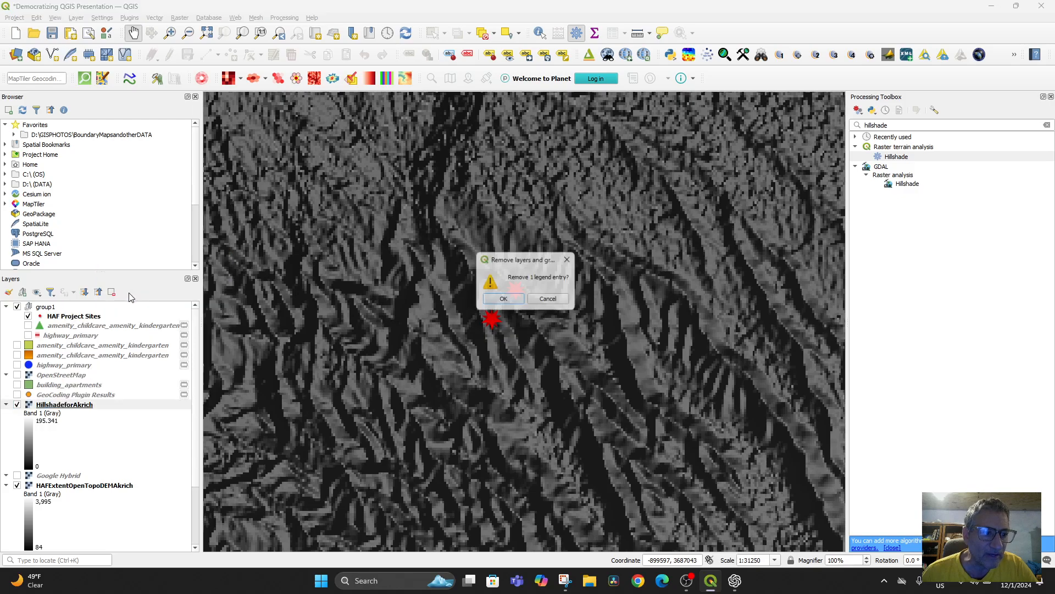
left_click(497, 303)
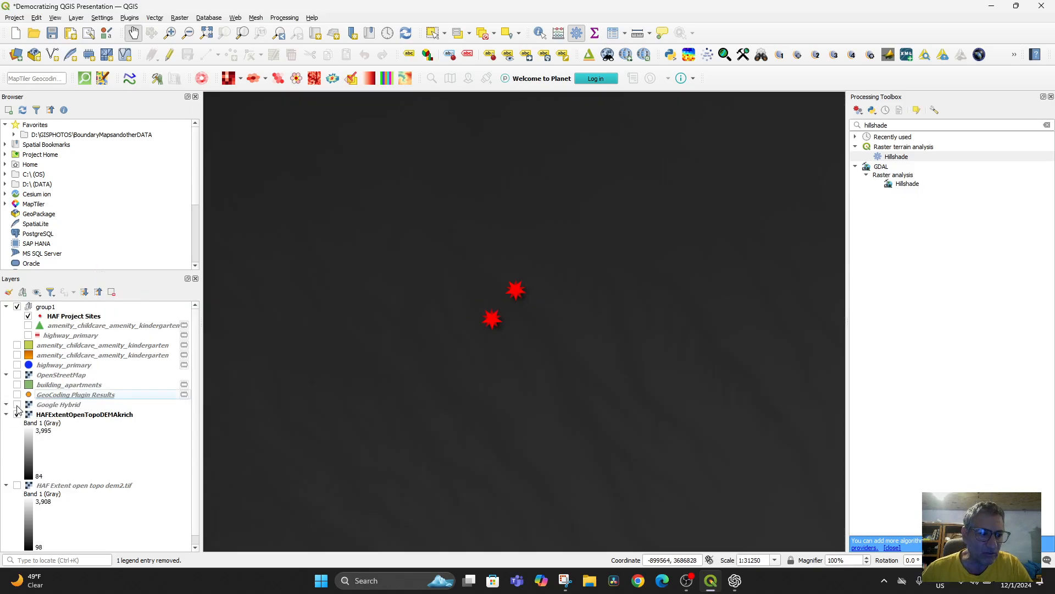
Step: Show the Google Hybrid layer, find the hillshade algorithms and open the Raster terrain analysis Hillshade tool
left_click(17, 405)
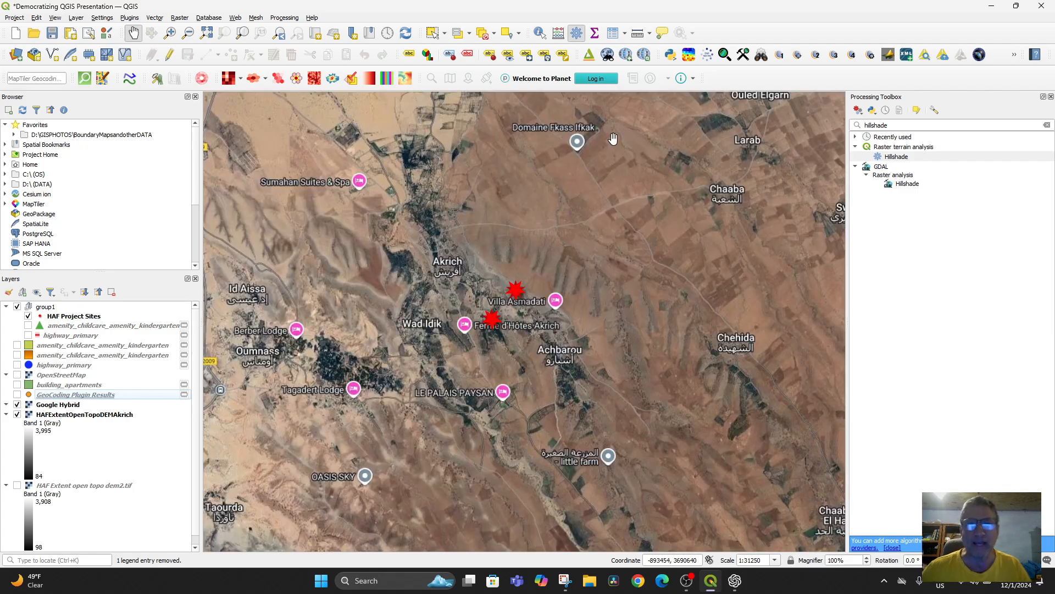
left_click(891, 125)
left_click_drag(893, 125, 858, 126)
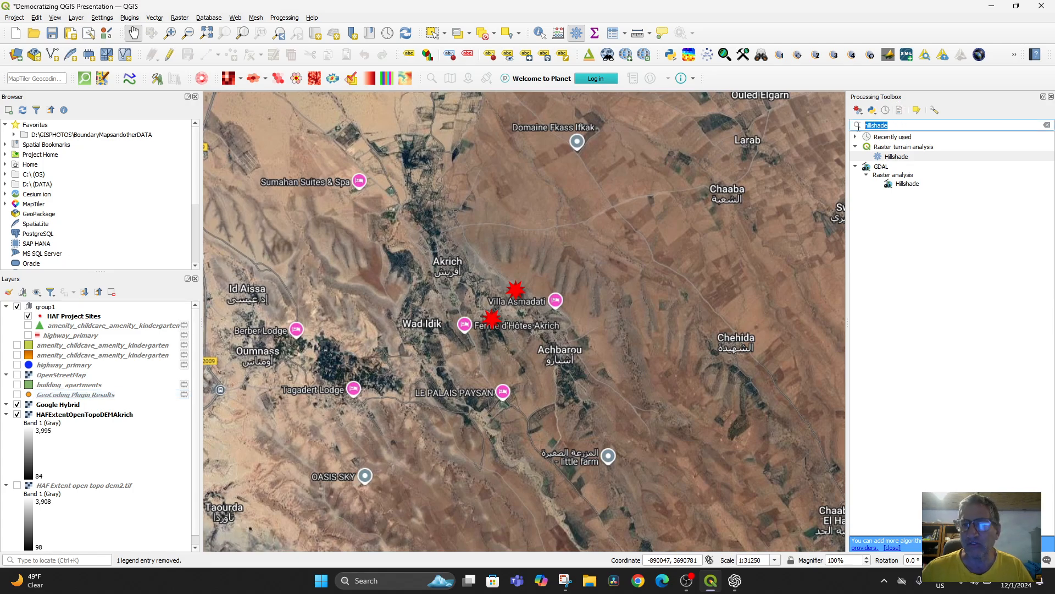
key("BackSpace")
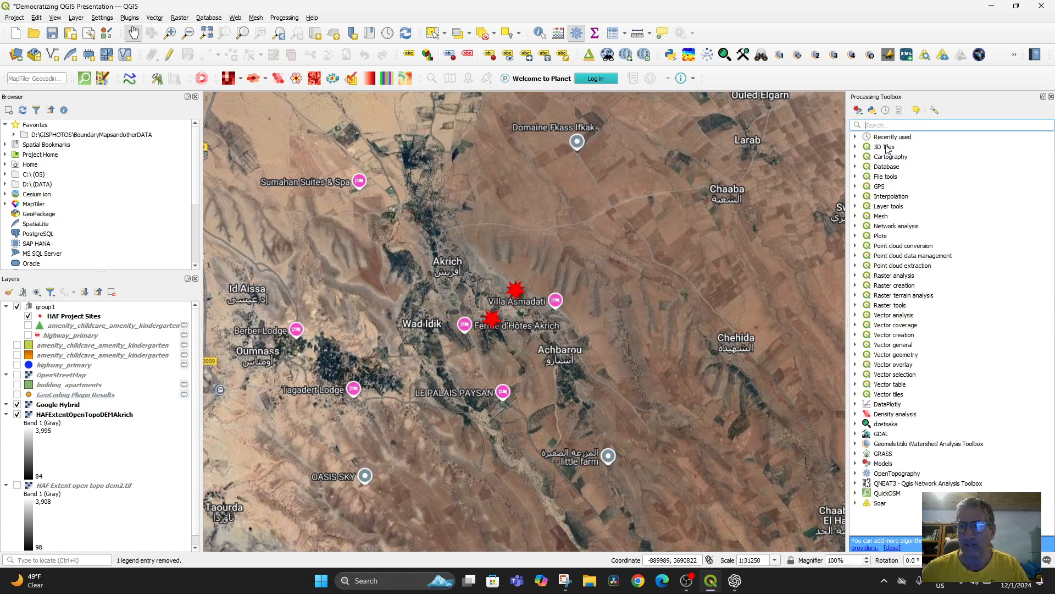
type("hillsha")
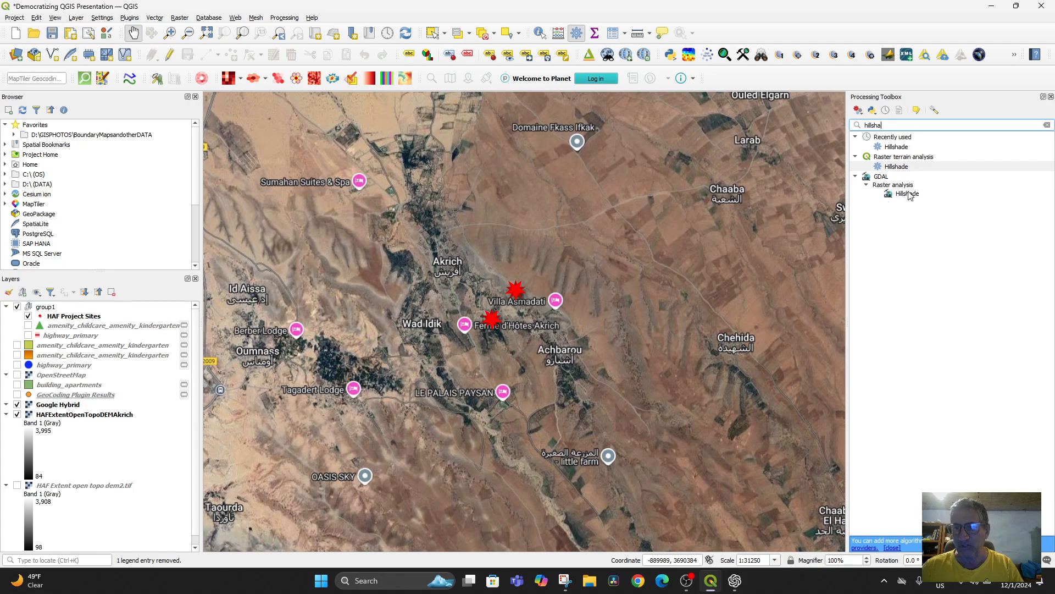
left_click(894, 168)
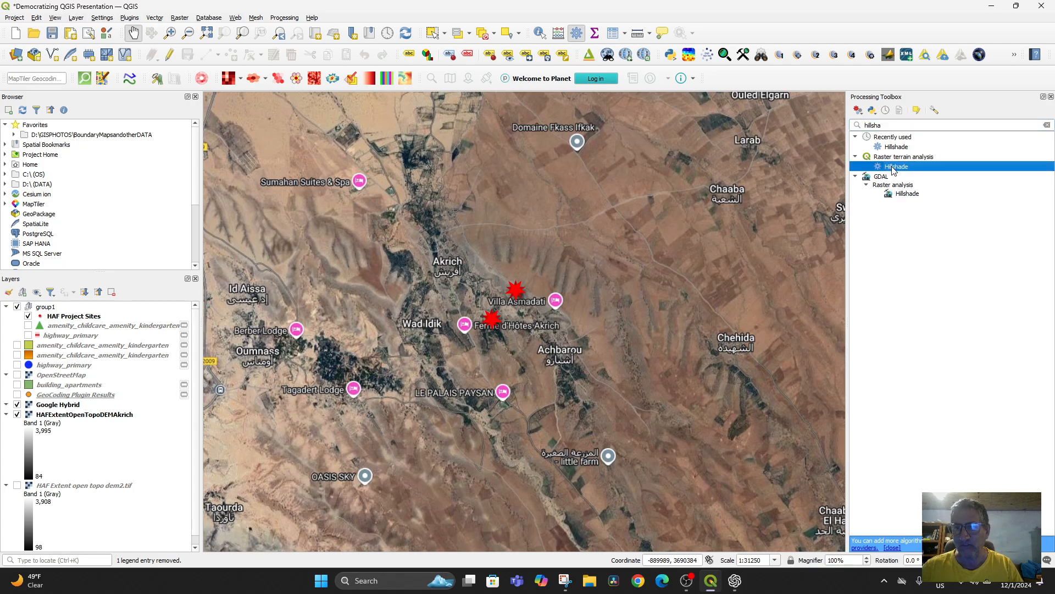
double_click(895, 167)
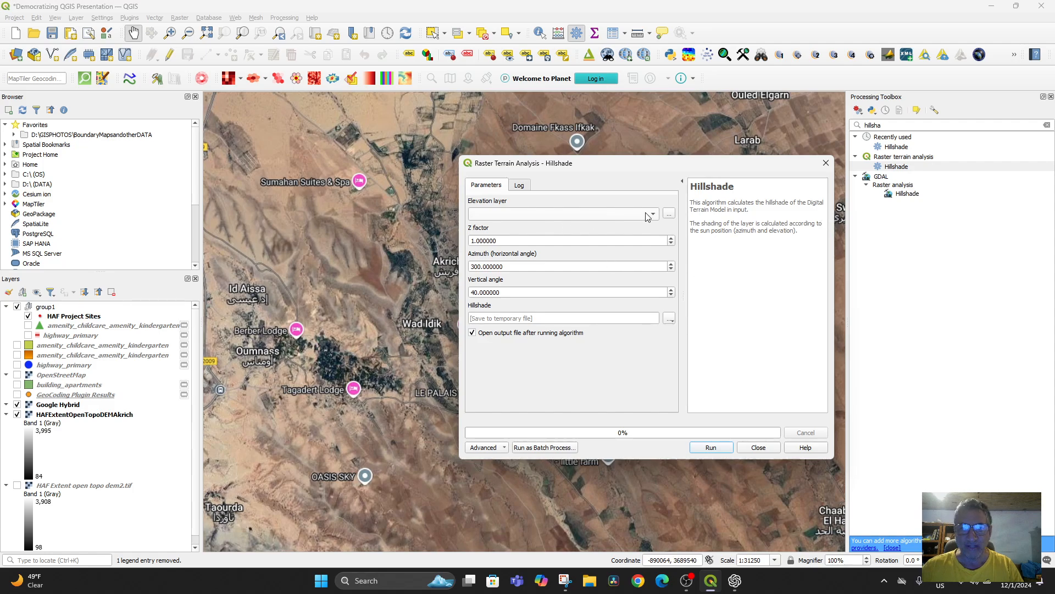
Step: Use HAFExtentOpenTopoDEMAkrich as the elevation layer for the hillshade and set the vertical angle to 45
left_click(653, 214)
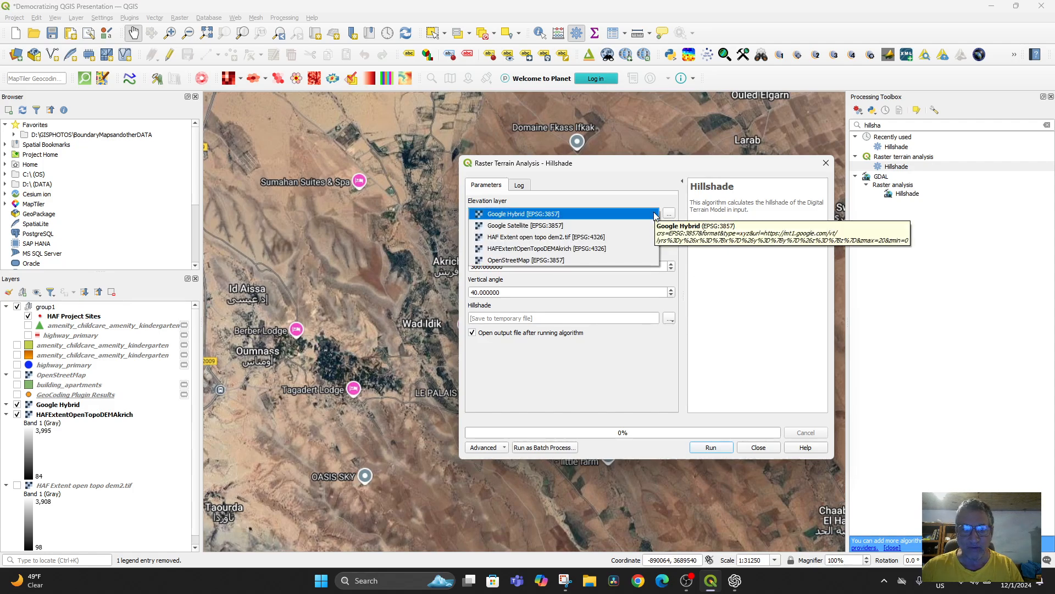
left_click(575, 249)
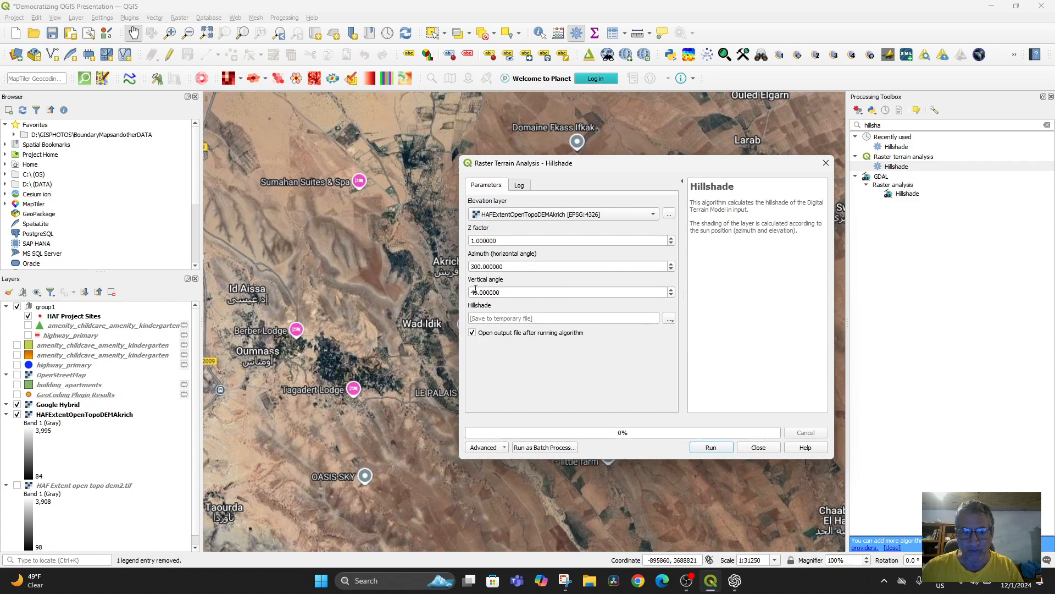
left_click_drag(659, 290, 468, 290)
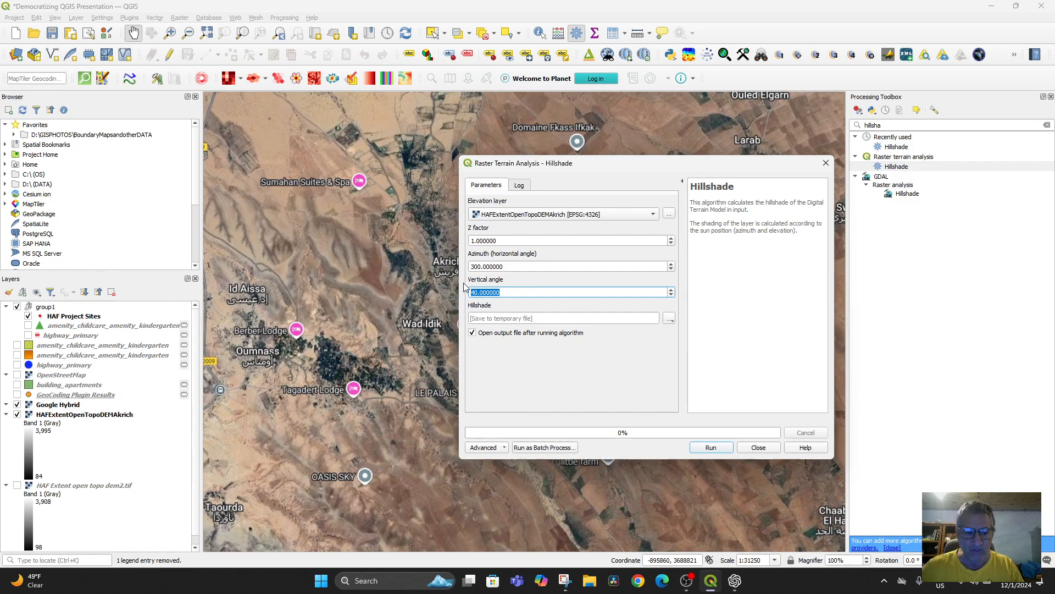
type("45")
key("Return")
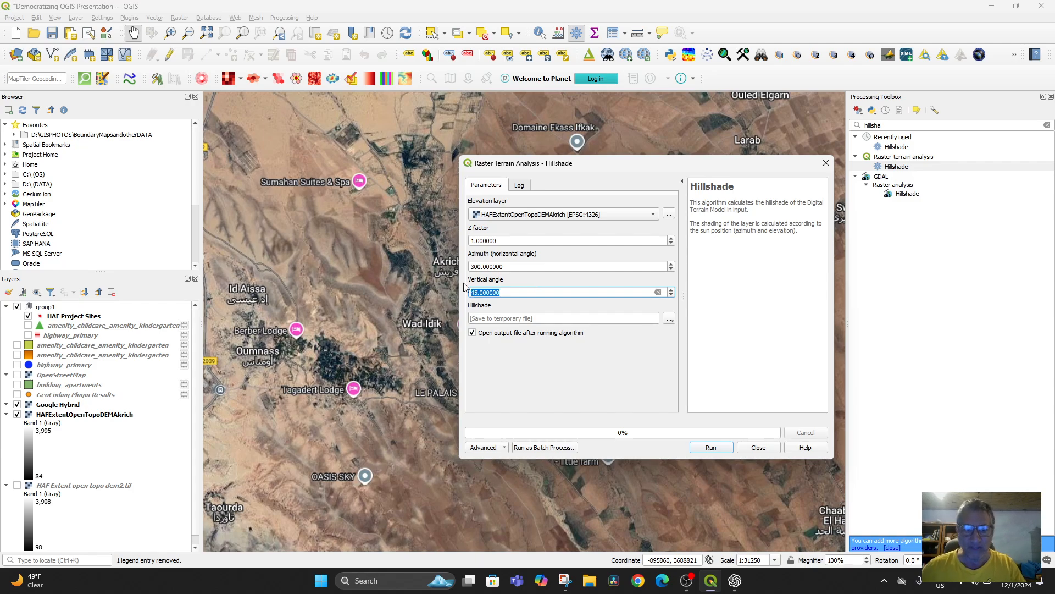
Step: Save the hillshade output to HillshadeforAkrich.tif in the HighAtlasMountainsSRTMmaps folder, replacing the existing file
left_click(668, 320)
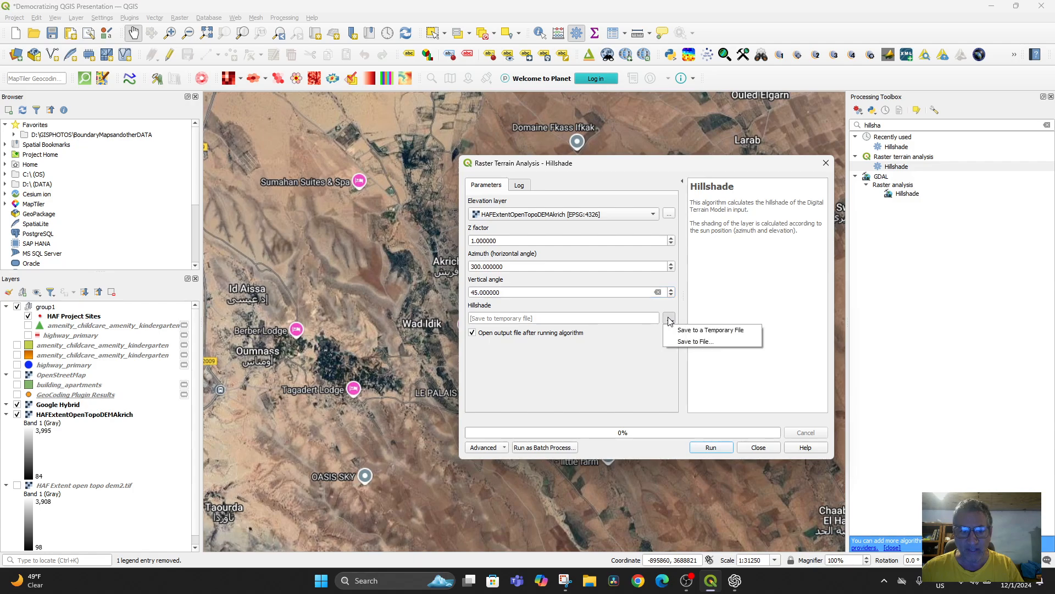
left_click(695, 340)
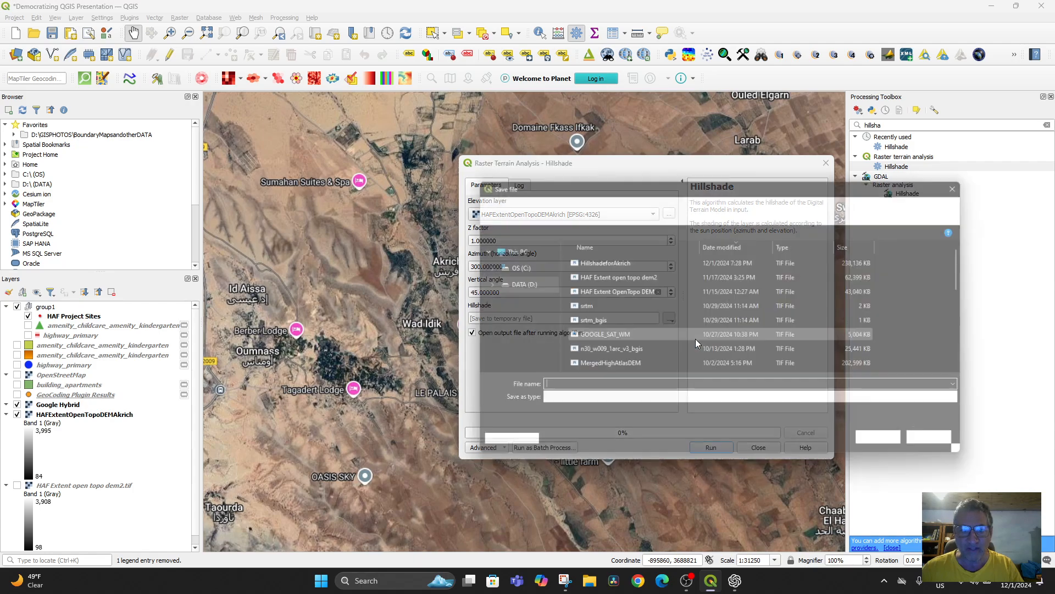
left_click(616, 261)
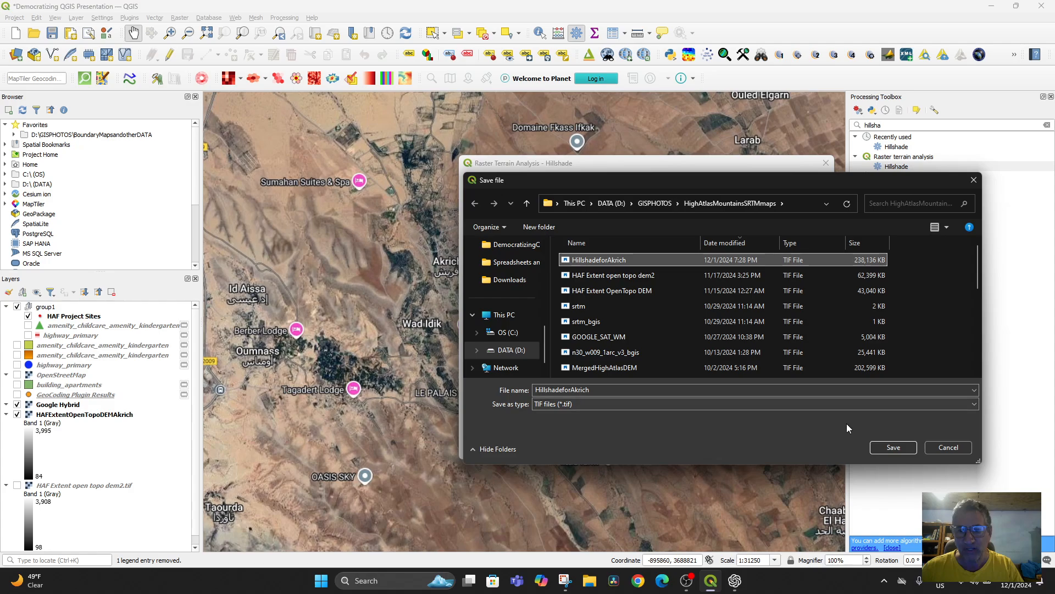
left_click(892, 448)
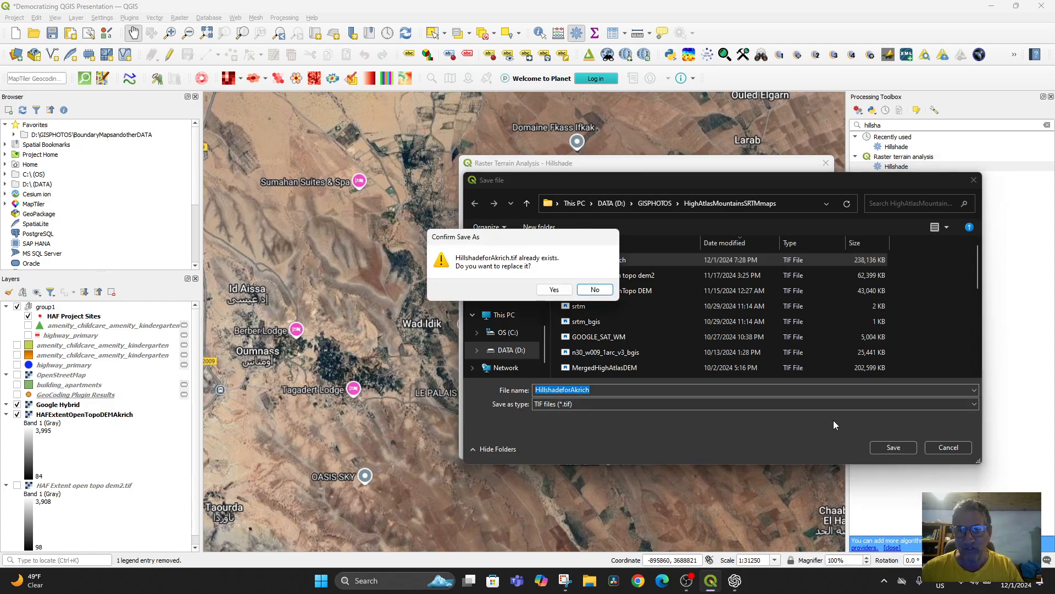
left_click(556, 290)
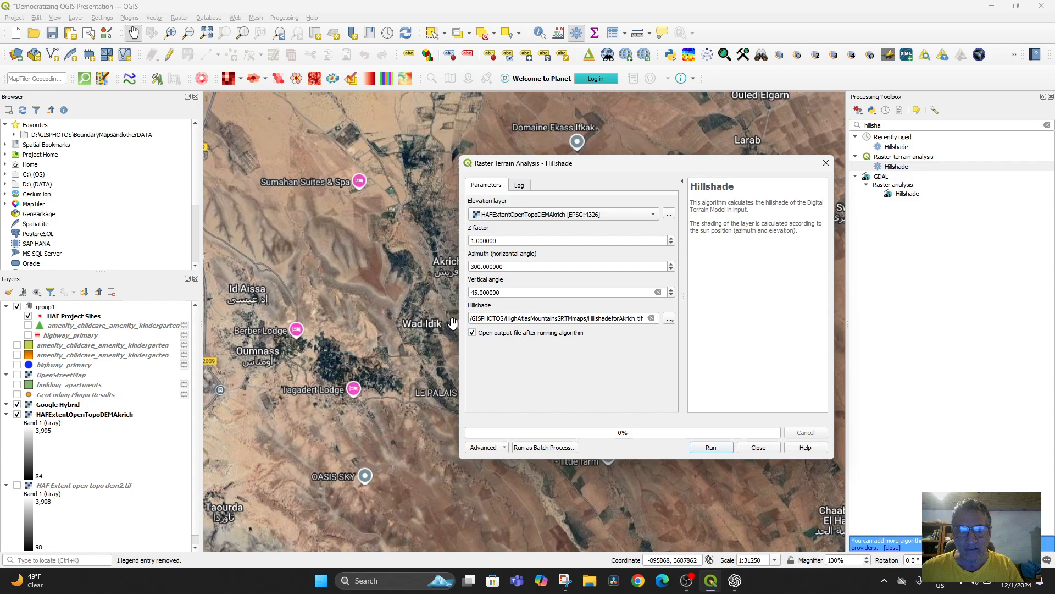
Step: Run the Hillshade algorithm, close its dialog and inspect the output around the two project sites
left_click(712, 446)
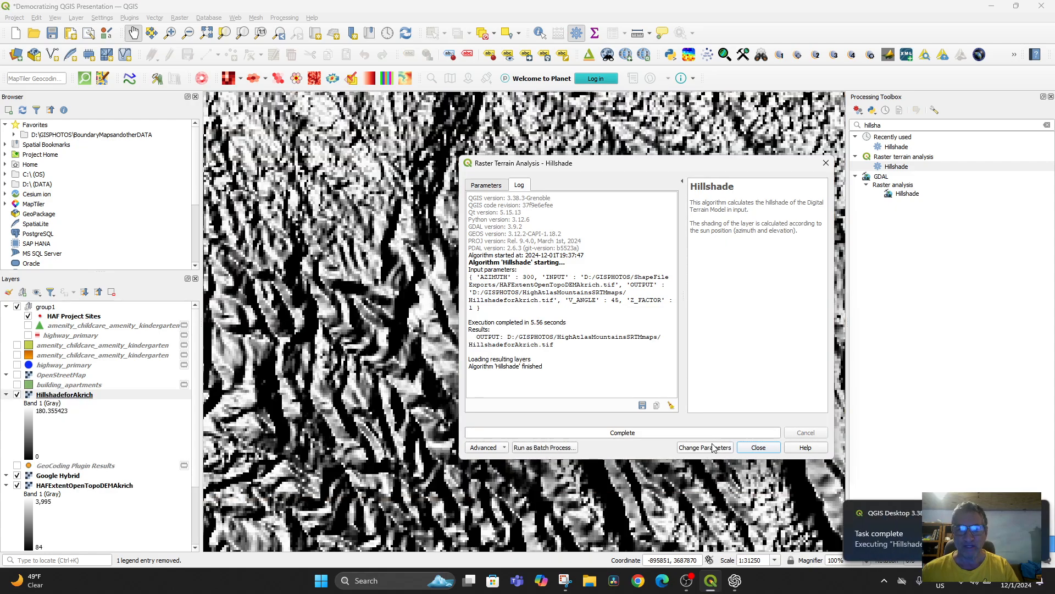
left_click(763, 448)
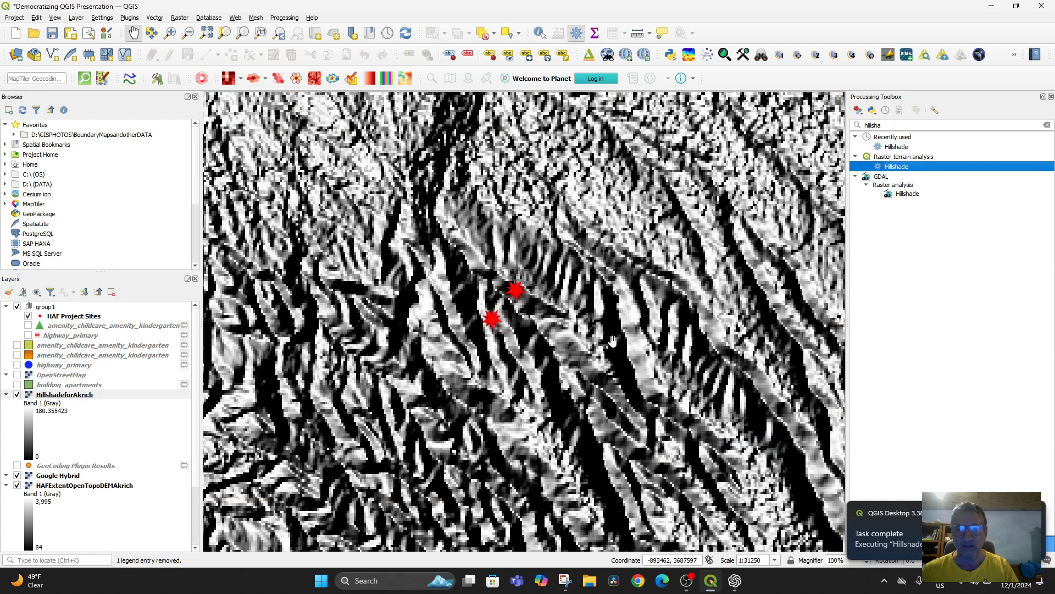
scroll(511, 357, "up", 2)
scroll(510, 352, "down", 2)
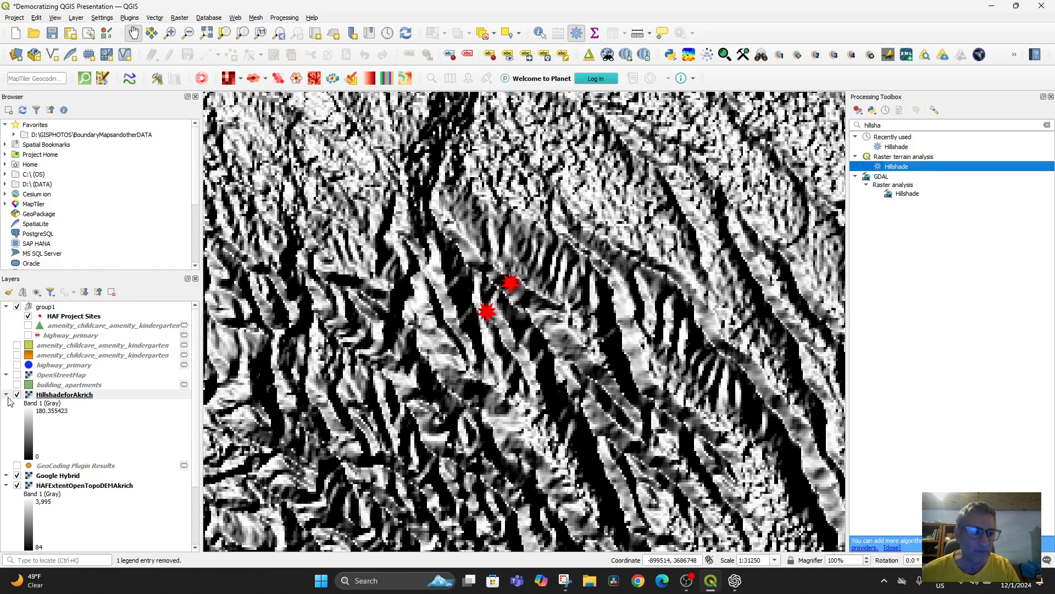
Step: Lower the HillshadeforAkrich layer's global opacity to 55.6% so the Google Hybrid imagery shows through
left_click(59, 395)
double_click(58, 395)
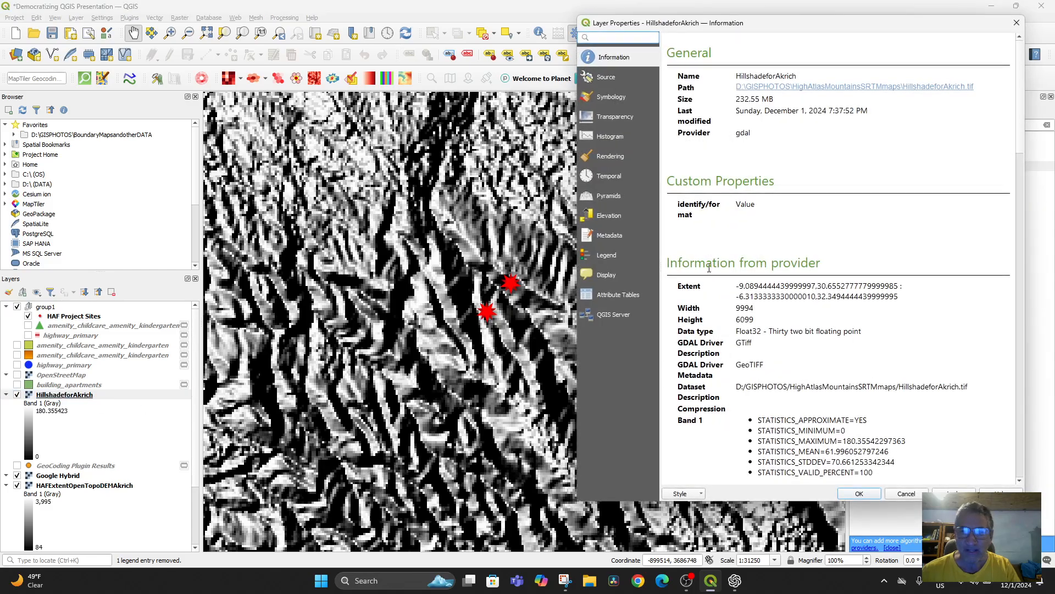
left_click(605, 99)
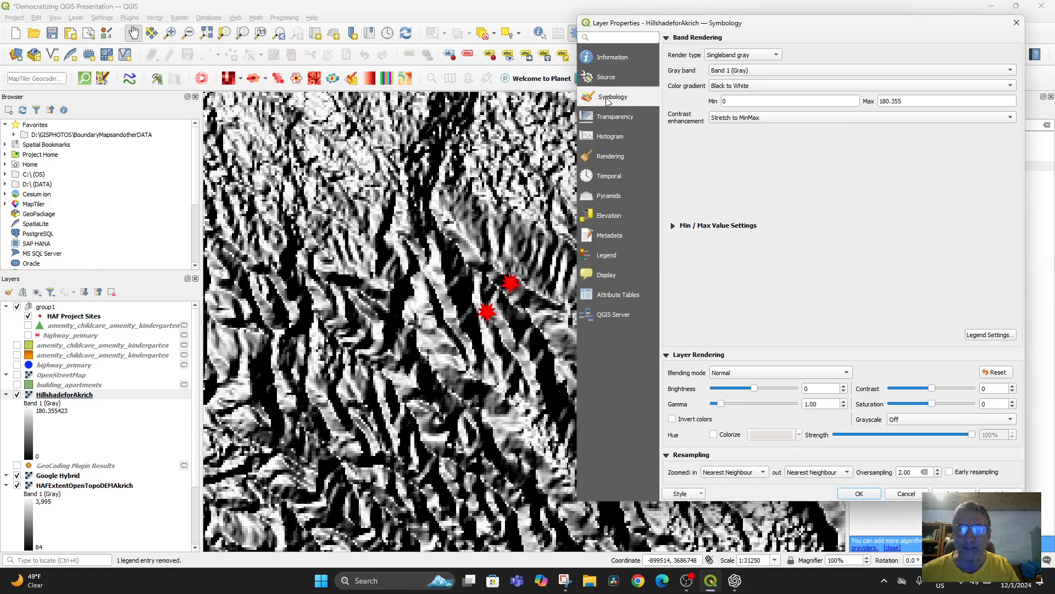
left_click(608, 118)
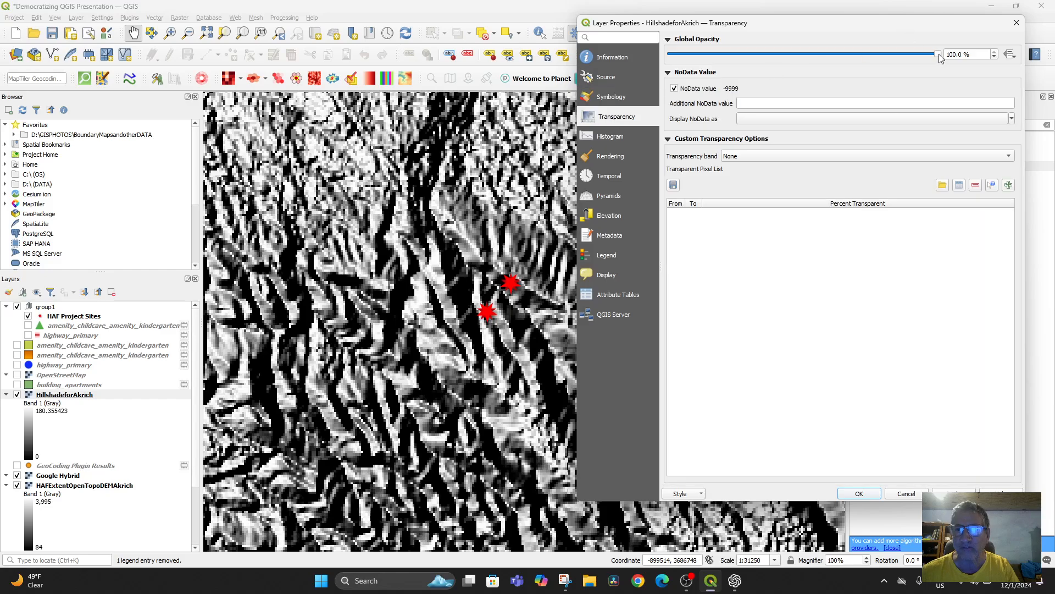
left_click_drag(936, 55, 819, 57)
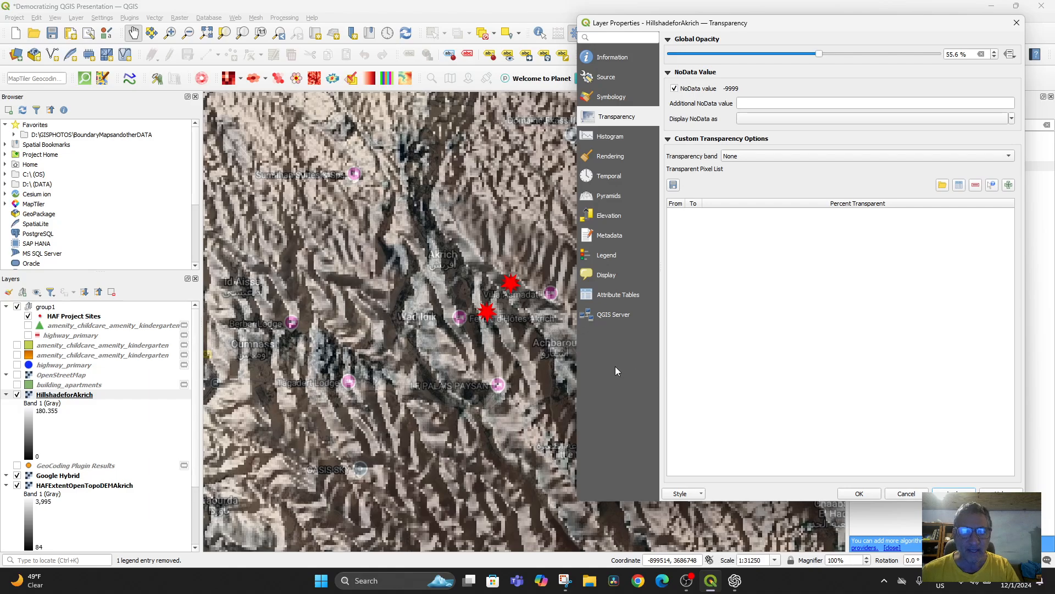
Step: Try rendering the HillshadeforAkrich layer as Hillshade with an azimuth of 297°, and close the layer properties
left_click(611, 98)
left_click(768, 59)
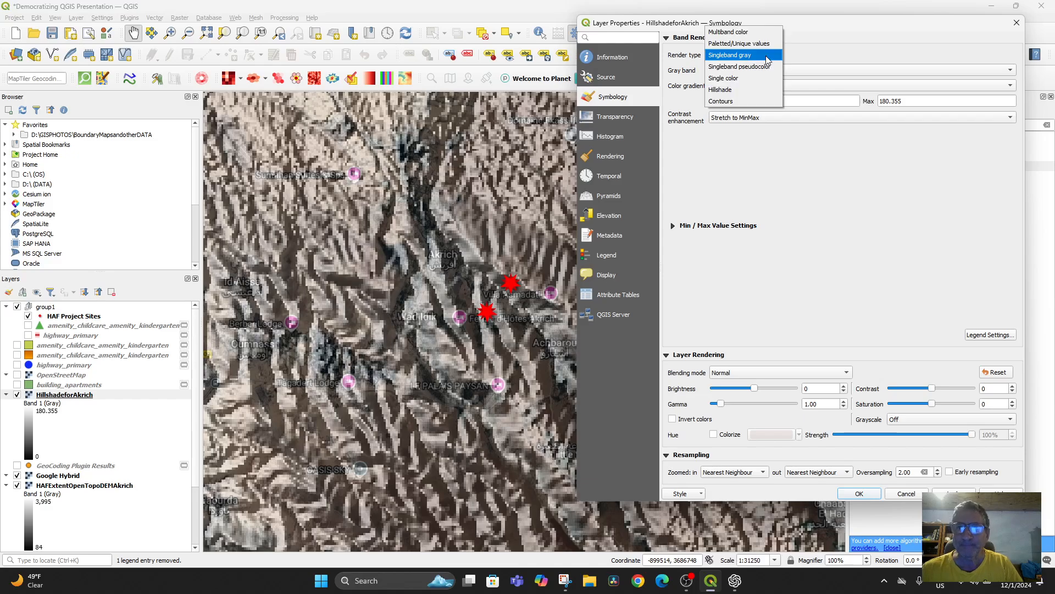
left_click(749, 92)
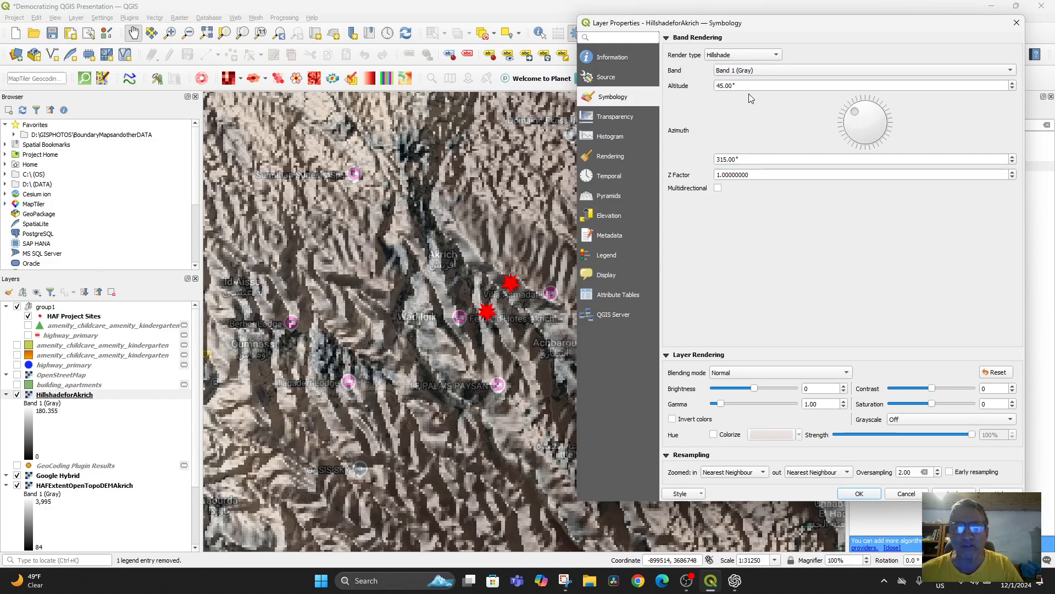
mouse_move(854, 119)
left_mouse_down()
mouse_move(864, 112)
mouse_move(854, 120)
left_mouse_up()
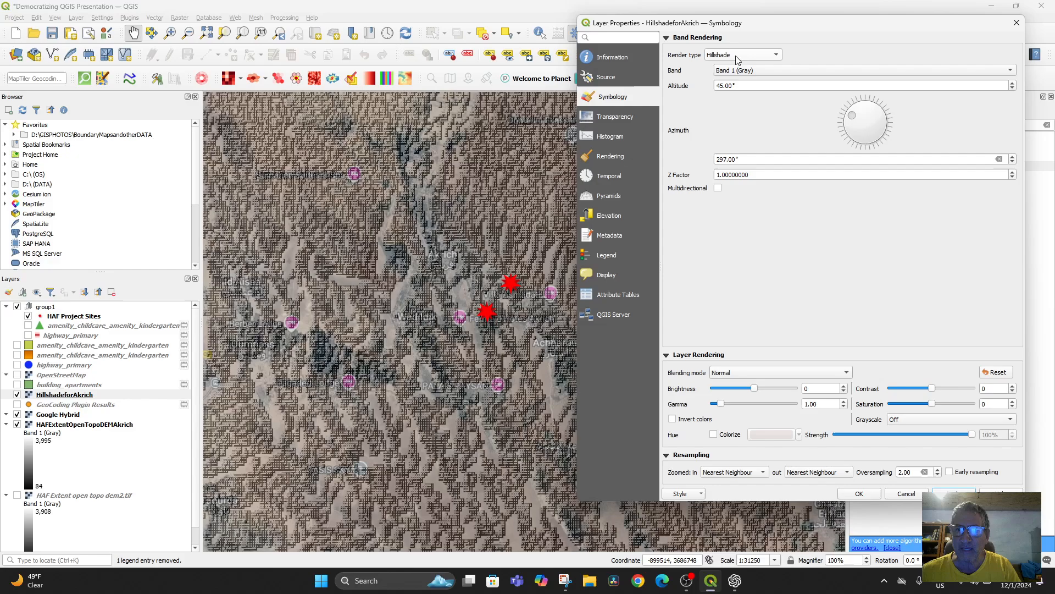
left_click(759, 55)
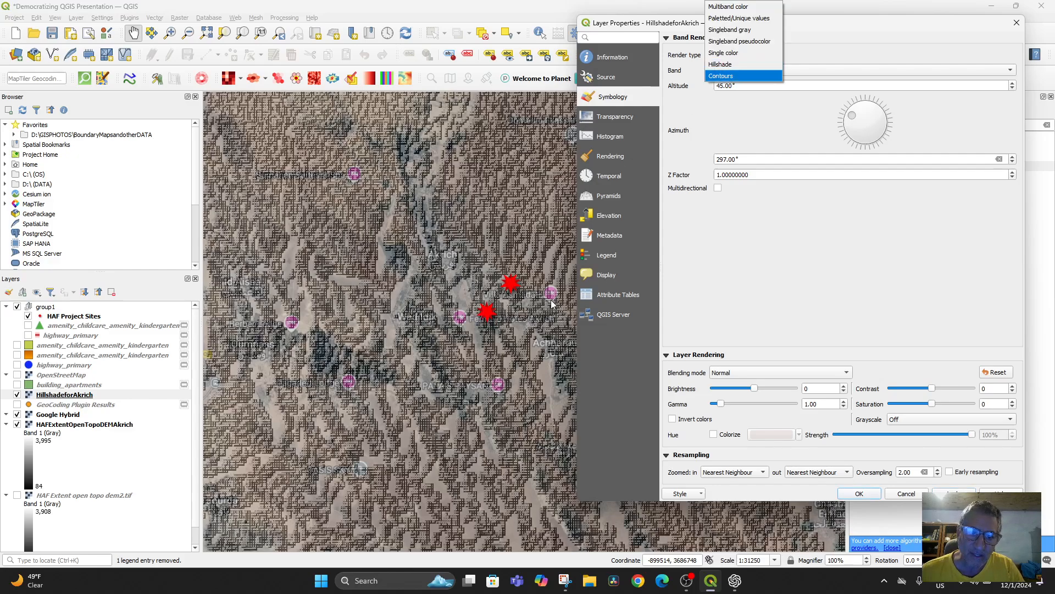
left_click(954, 492)
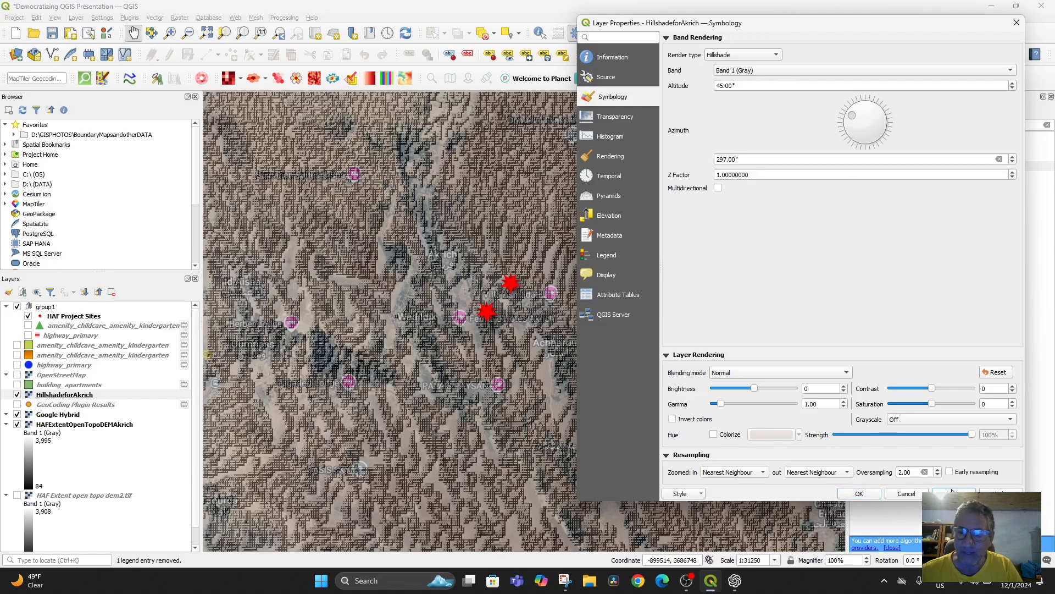
left_click(911, 493)
Step: Examine the semi-transparent hillshade rendering over the satellite imagery around the two project sites at several scales
scroll(559, 315, "up", 2)
left_click_drag(487, 279, 577, 395)
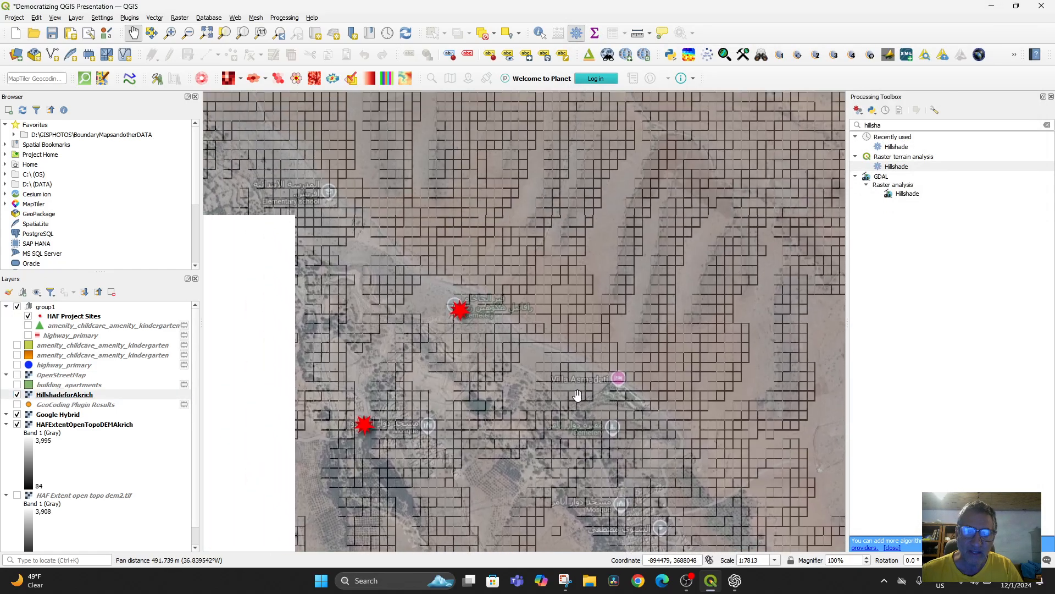
scroll(552, 351, "down", 2)
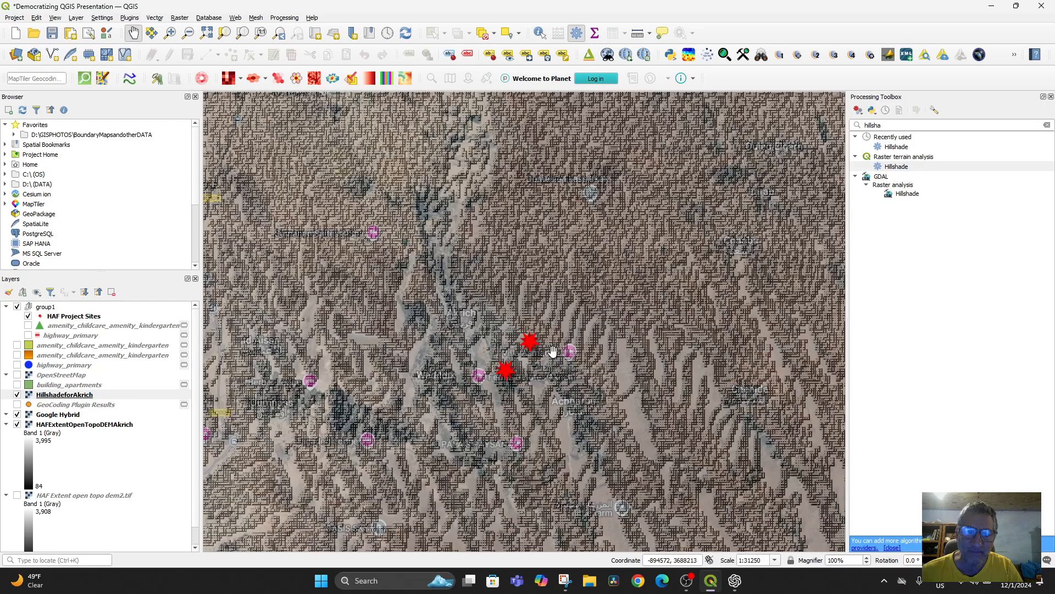
scroll(553, 351, "down", 1)
scroll(579, 354, "up", 3)
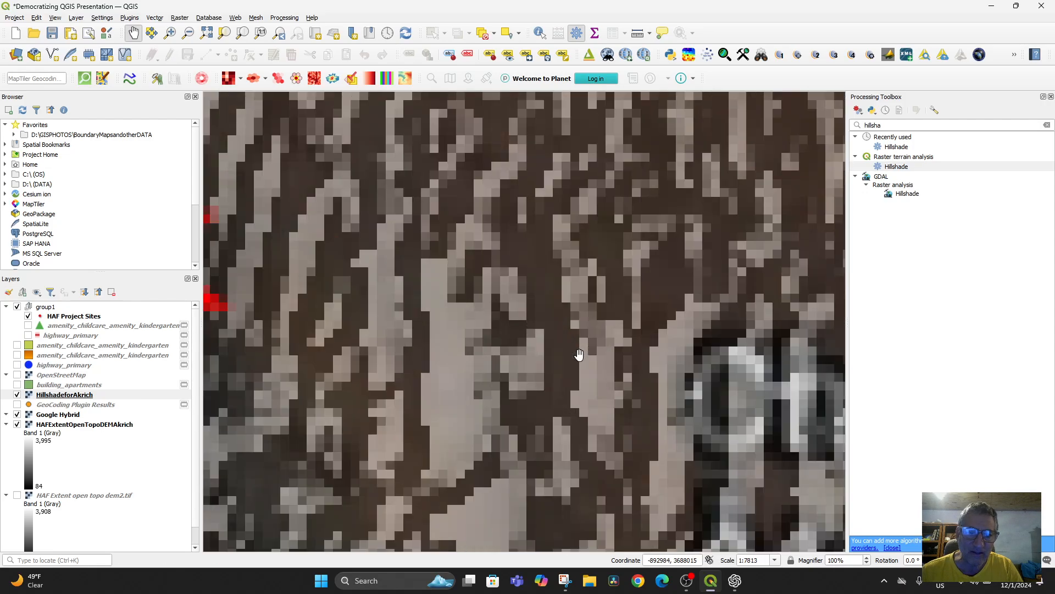
scroll(578, 354, "down", 1)
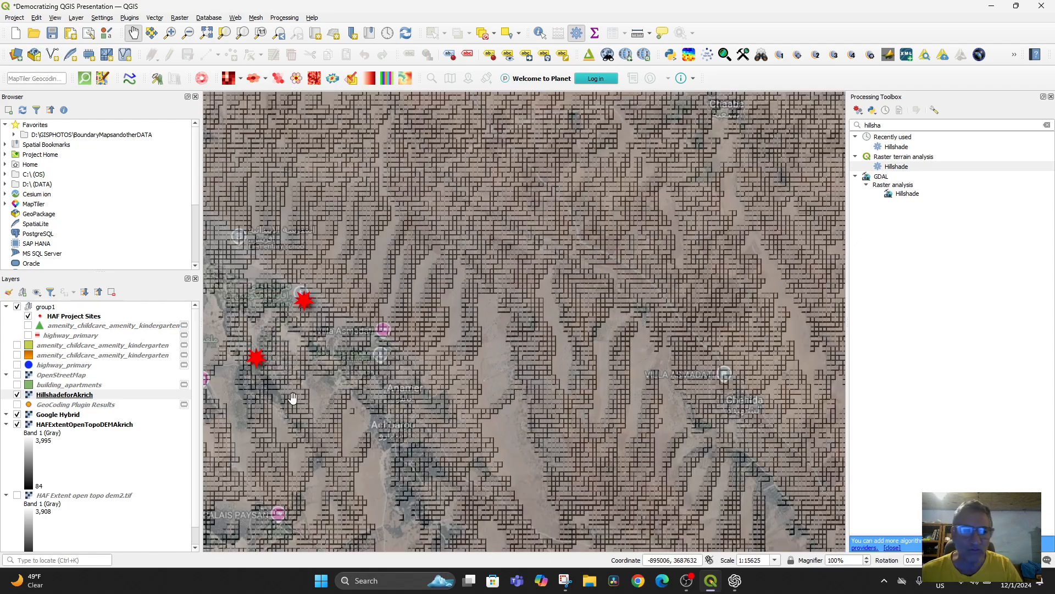
Step: Change the HillshadeforAkrich layer's render type to Contours, close its properties and view the wider Marrakesh area
double_click(59, 396)
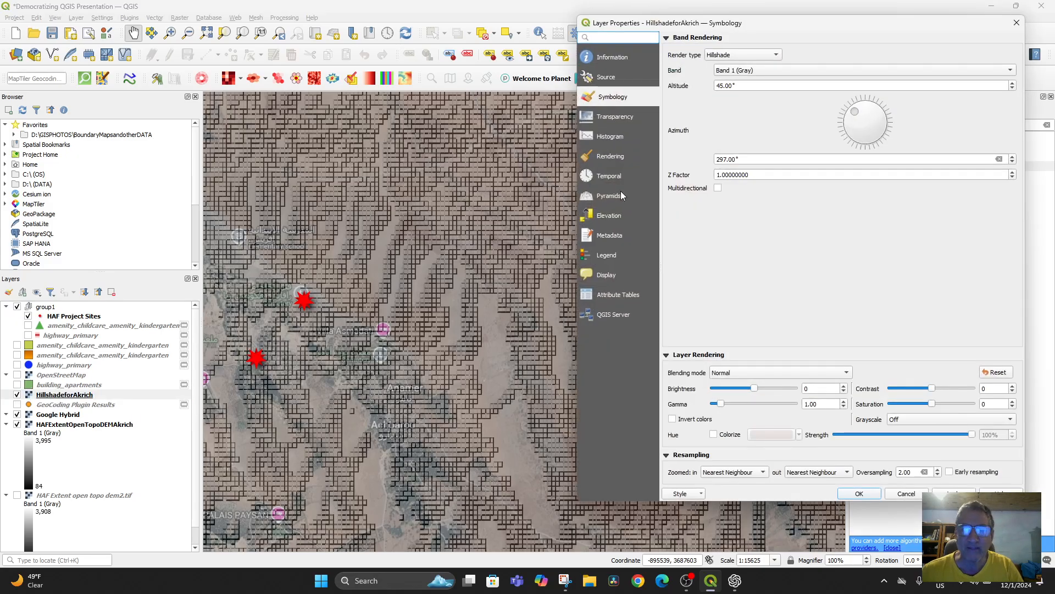
left_click(747, 55)
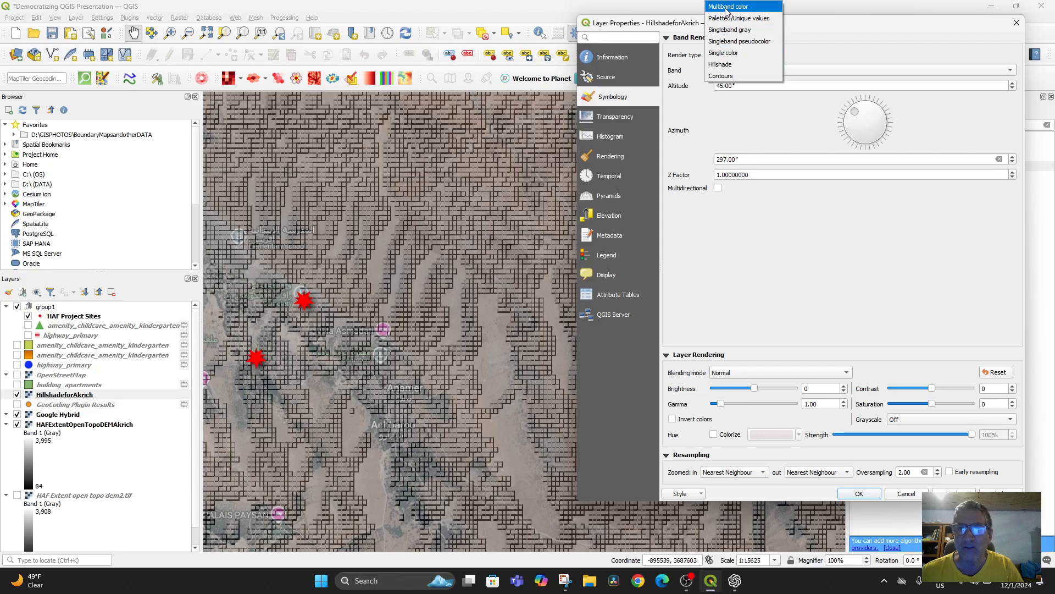
left_click(730, 76)
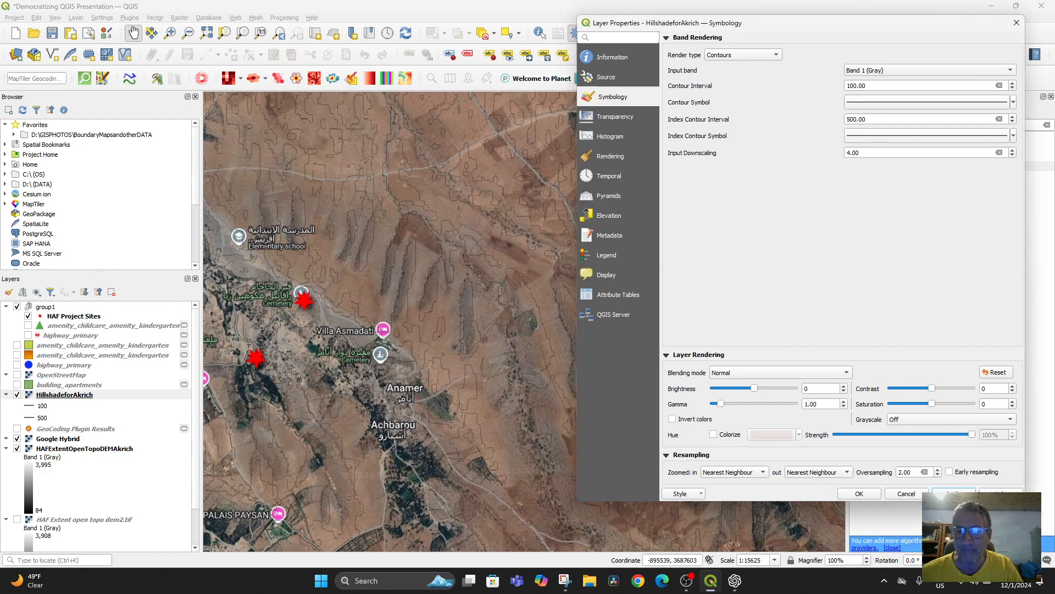
left_click(904, 494)
scroll(495, 374, "down", 2)
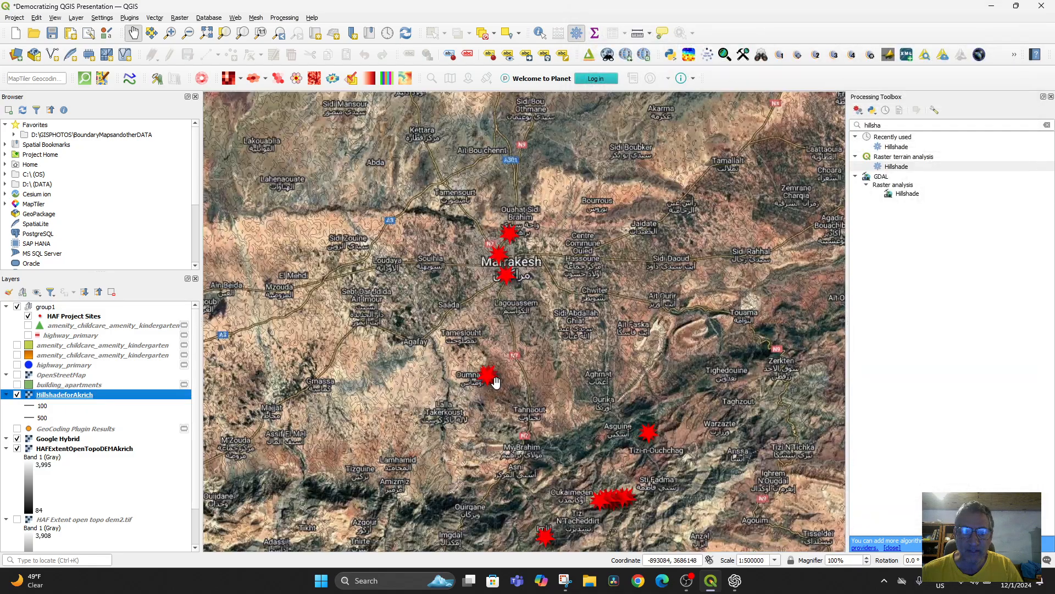
Step: Switch the HillshadeforAkrich layer's render type to Singleband gray and check its contrast enhancement options
scroll(510, 379, "up", 2)
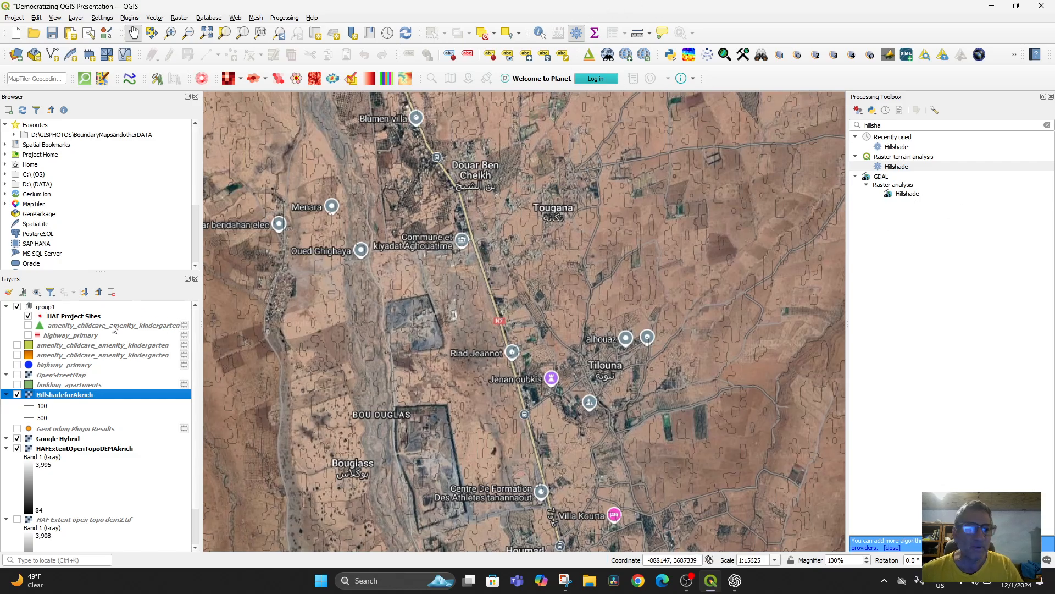
double_click(65, 395)
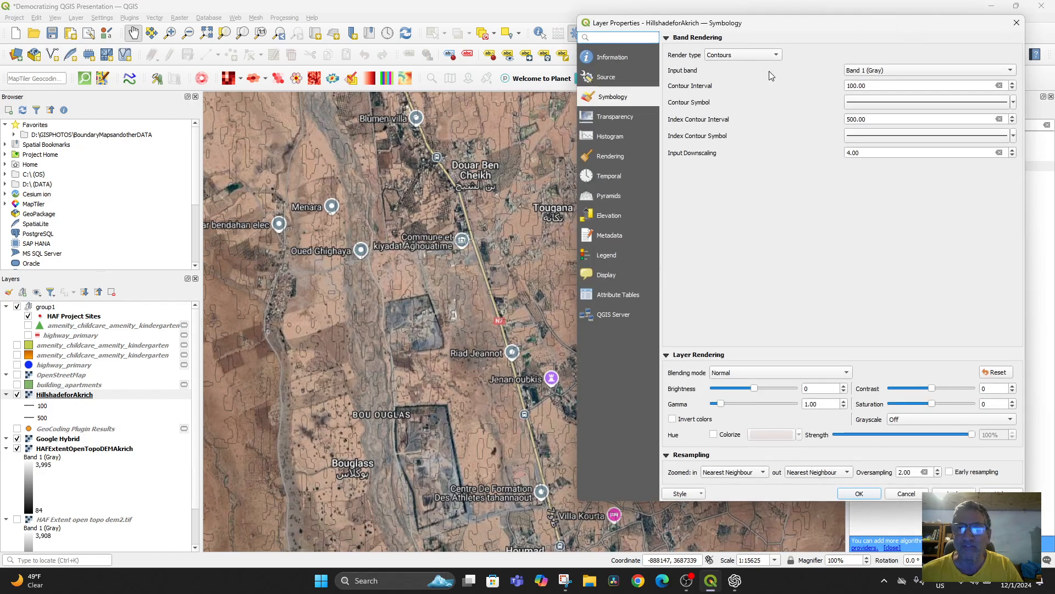
left_click(766, 56)
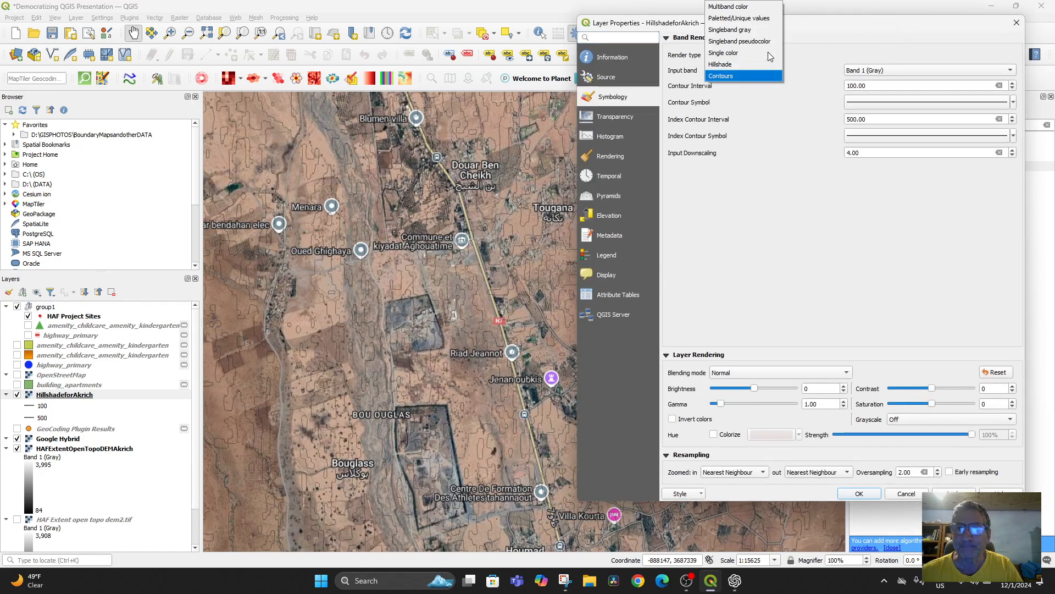
left_click(746, 30)
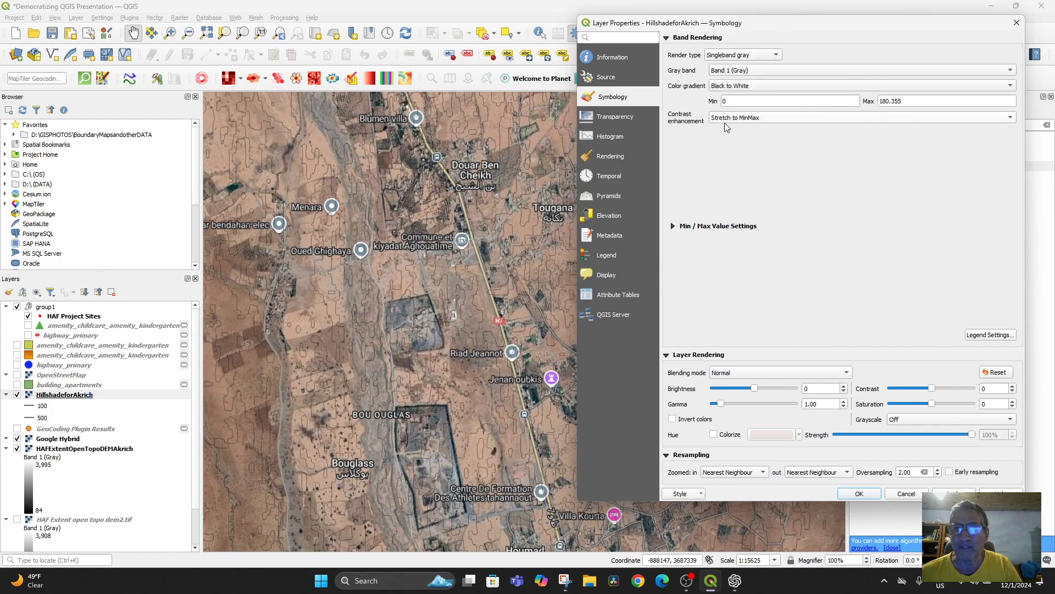
left_click(766, 120)
left_click(778, 119)
Step: Set the HillshadeforAkrich layer's brightness to 85 and gamma to 1.65, apply the styling and close the layer properties
left_click_drag(756, 394, 726, 405)
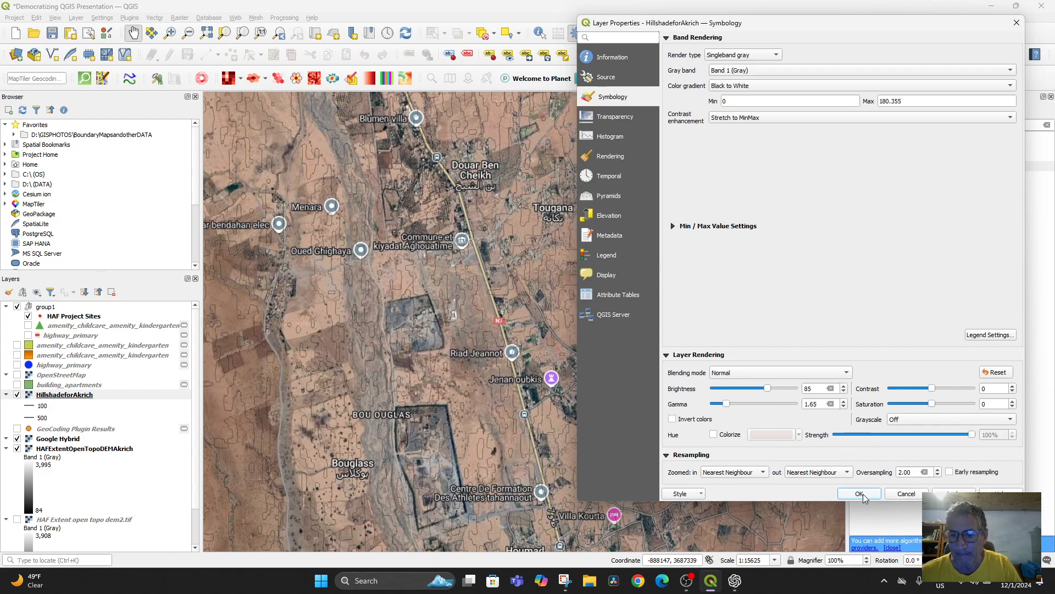
left_click(953, 492)
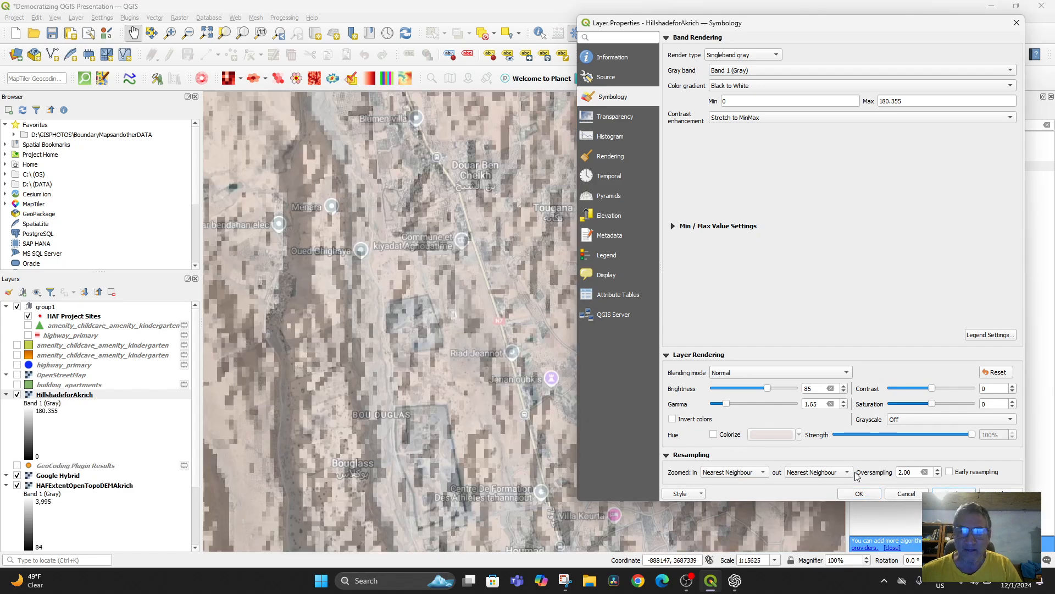
left_click(861, 493)
Step: Examine the gray hillshade over the imagery from the plain south of Marrakesh into the mountains at several scales
scroll(558, 321, "down", 4)
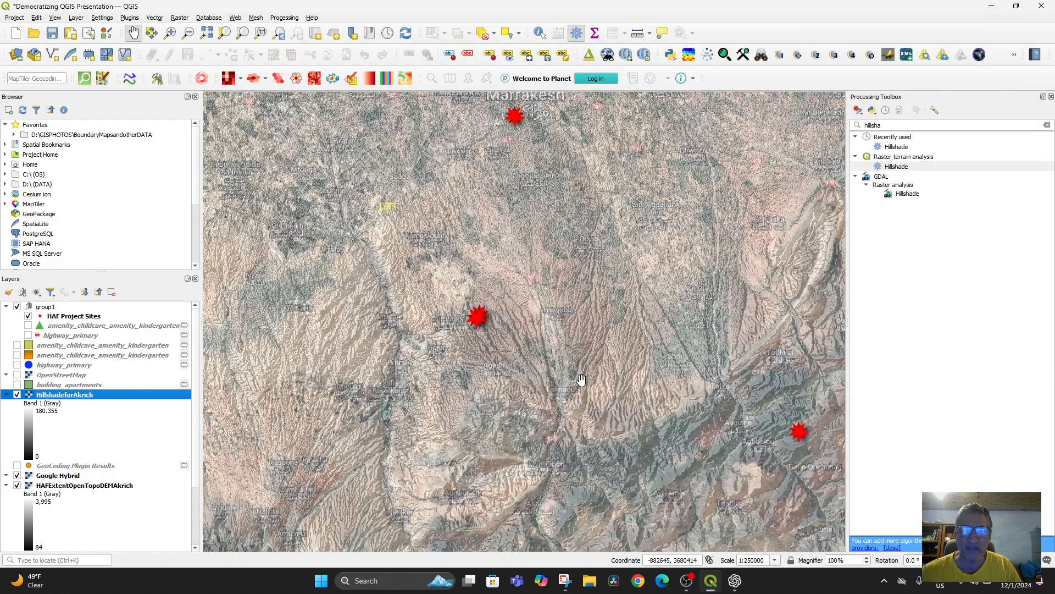
scroll(578, 427, "up", 1)
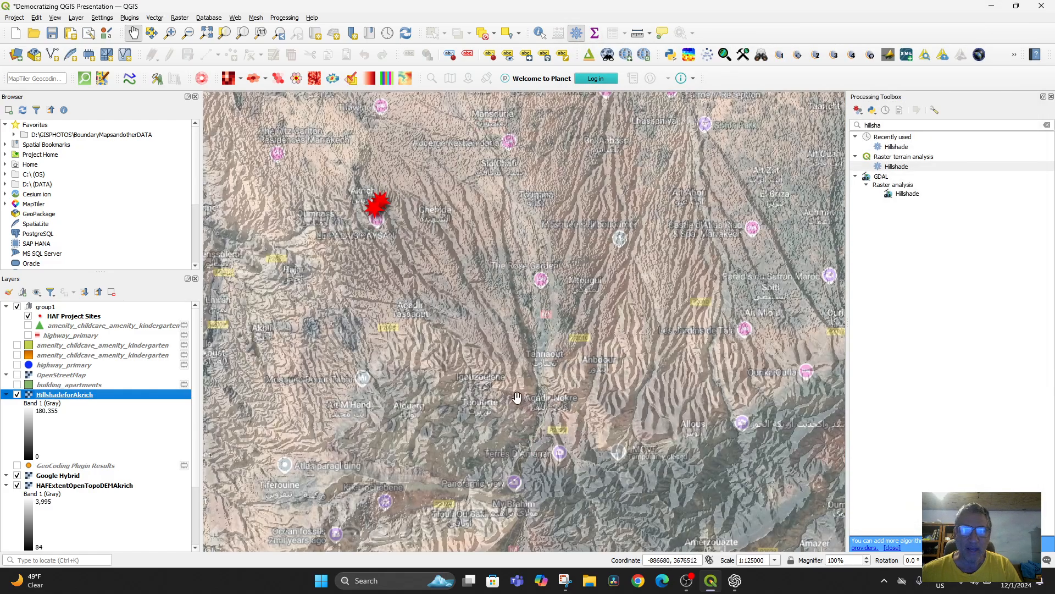
left_click_drag(438, 315, 507, 143)
left_click_drag(640, 331, 558, 285)
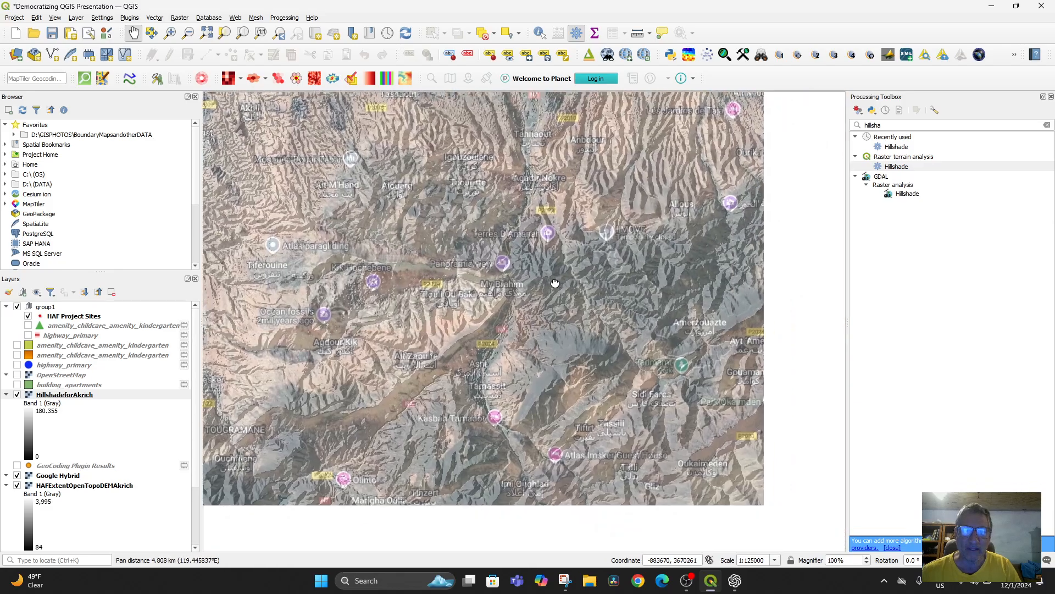
scroll(606, 390, "up", 1)
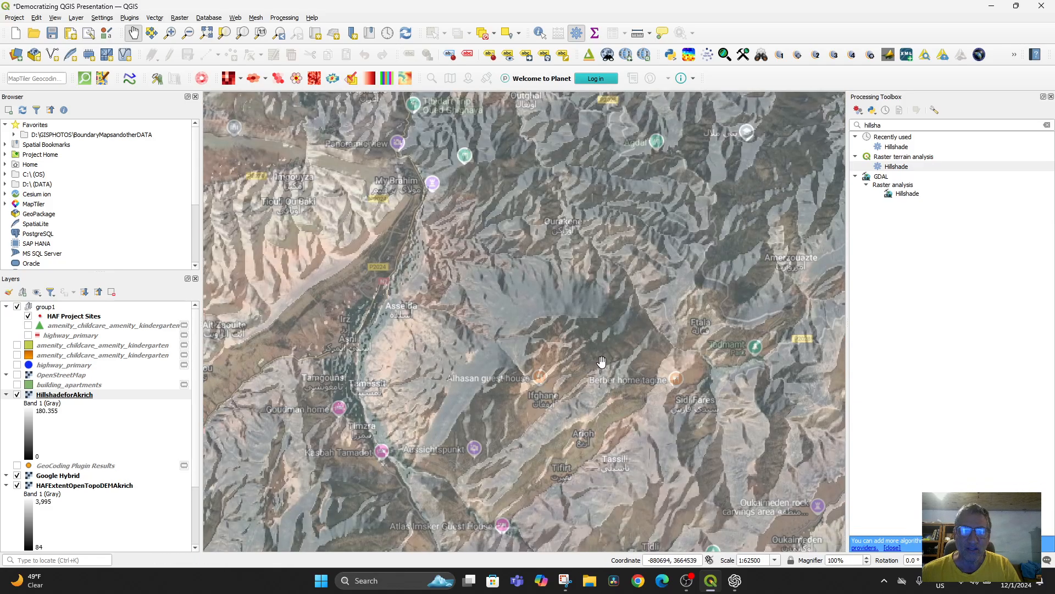
scroll(602, 358, "down", 1)
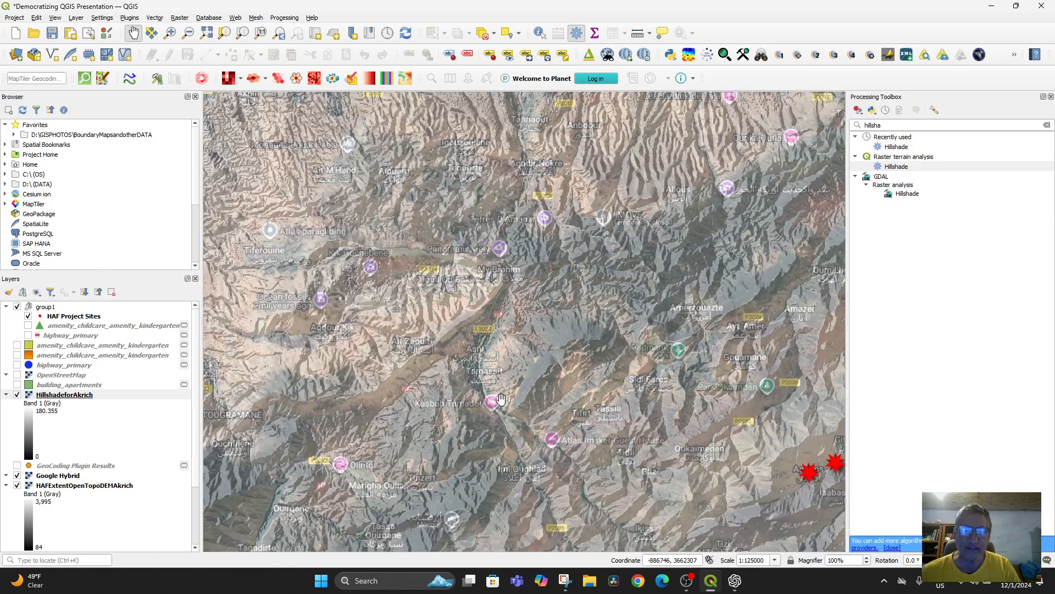
Step: Toggle the HillshadeforAkrich layer's visibility repeatedly to compare the relief with the bare imagery, leaving the layer hidden
left_click(17, 395)
left_click(17, 395)
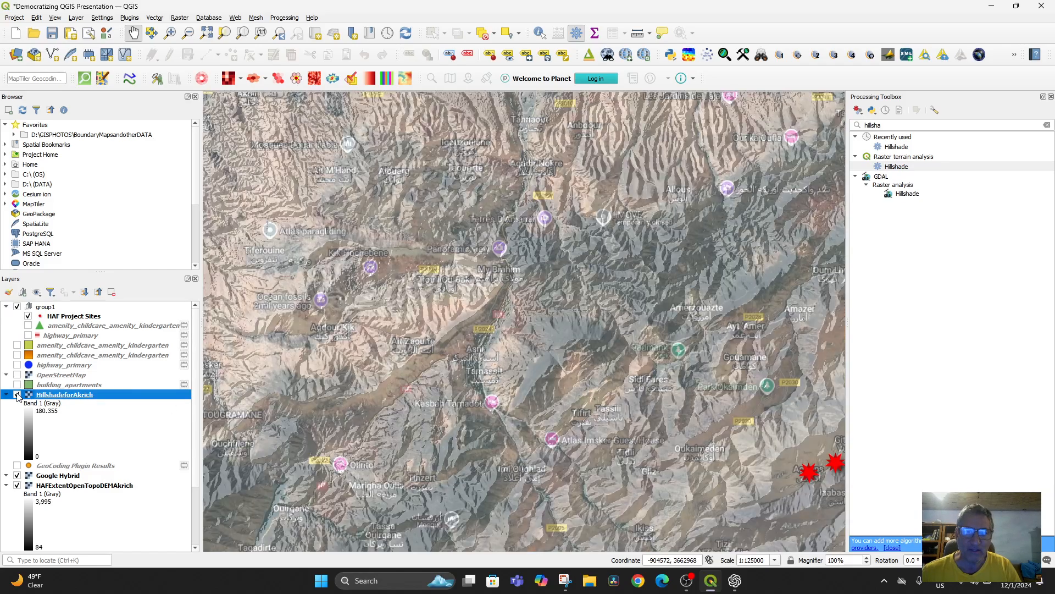
left_click(17, 394)
left_click(17, 394)
left_click(17, 395)
left_click(17, 395)
left_click(17, 395)
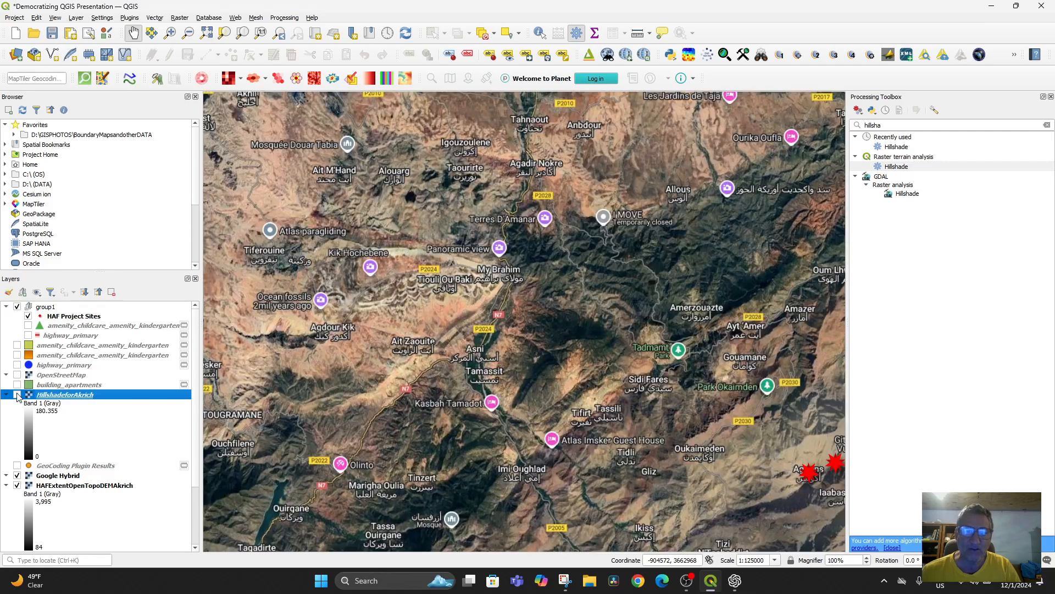
Step: View the Akrich project sites on the bare imagery, then show the HillshadeforAkrich layer again and inspect them close up
left_click_drag(435, 338, 481, 477)
left_click_drag(407, 185, 478, 337)
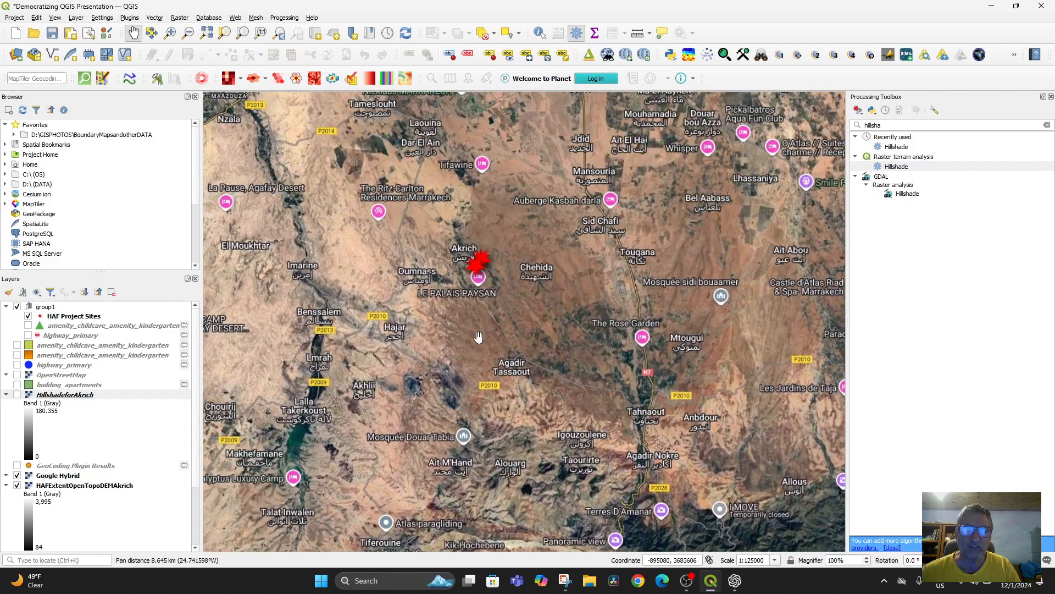
left_click_drag(454, 299, 482, 374)
scroll(446, 326, "up", 1)
left_click_drag(447, 325, 393, 332)
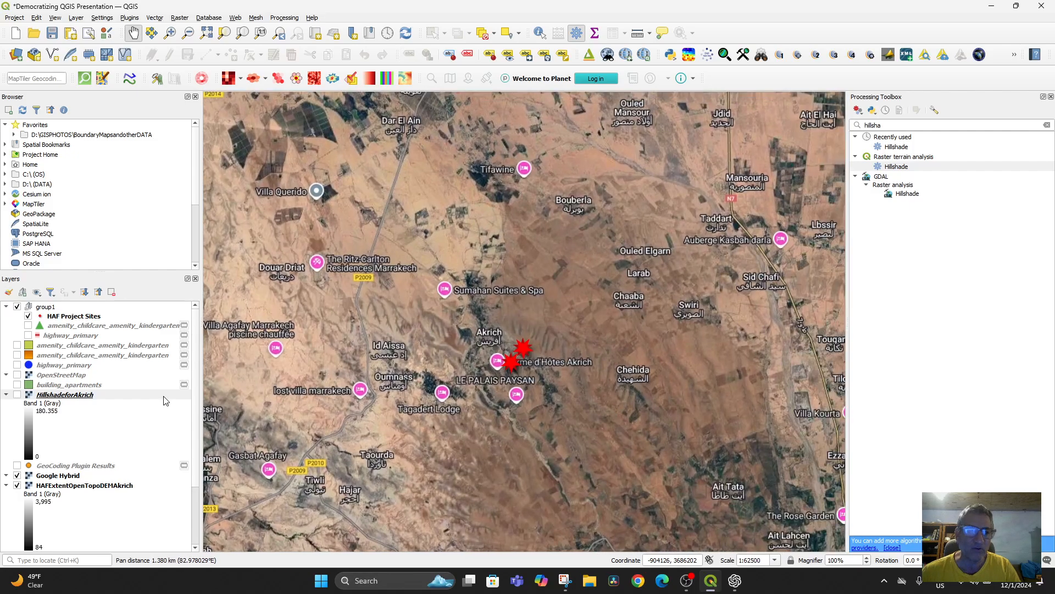
left_click(17, 395)
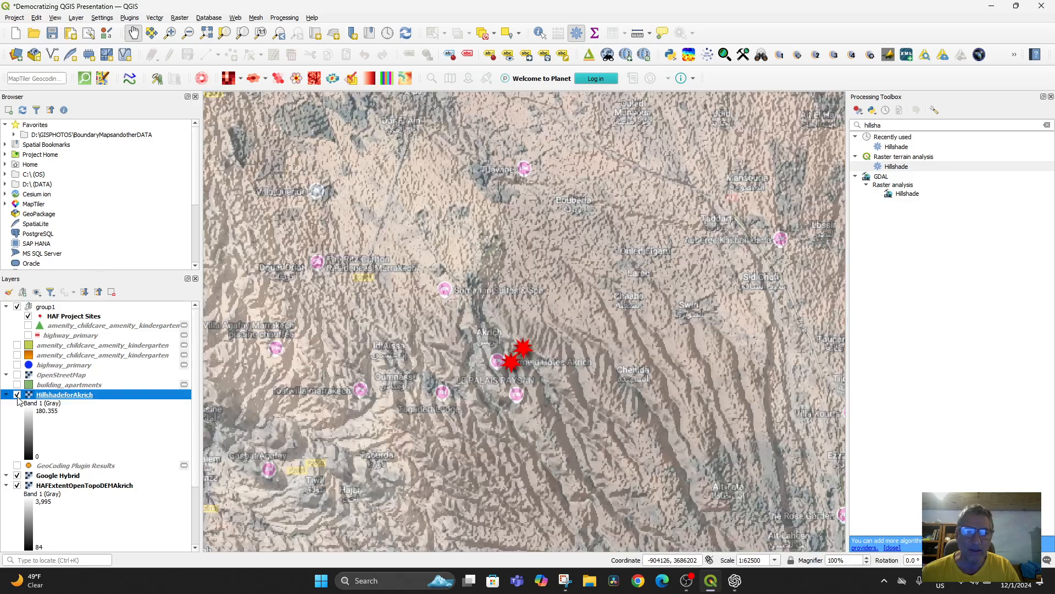
scroll(589, 348, "up", 2)
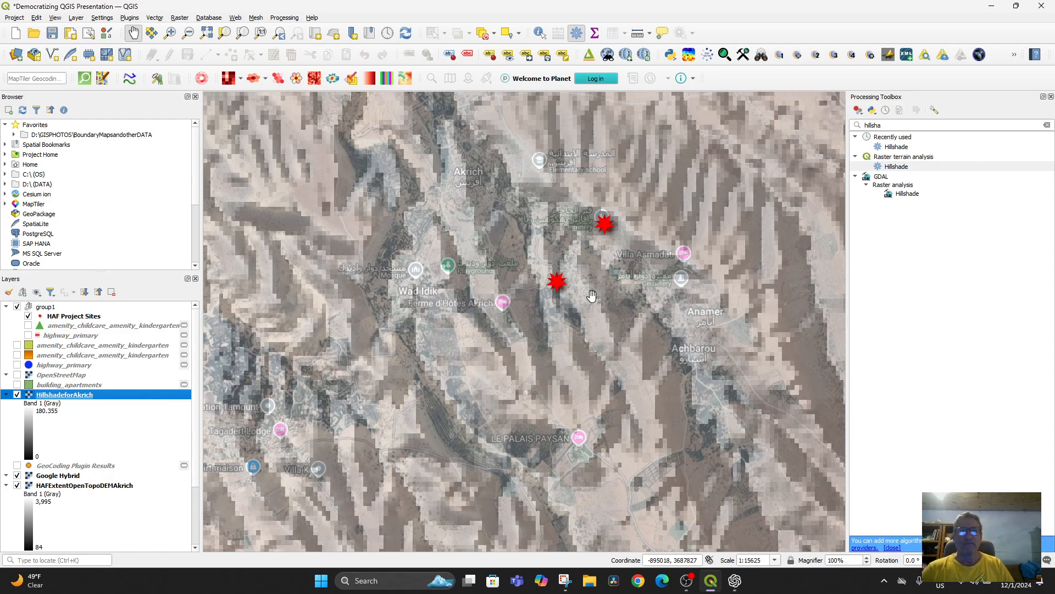
Step: Review the HillshadeforAkrich layer's render types, color gradients and source settings, and lower its brightness to 83
double_click(65, 395)
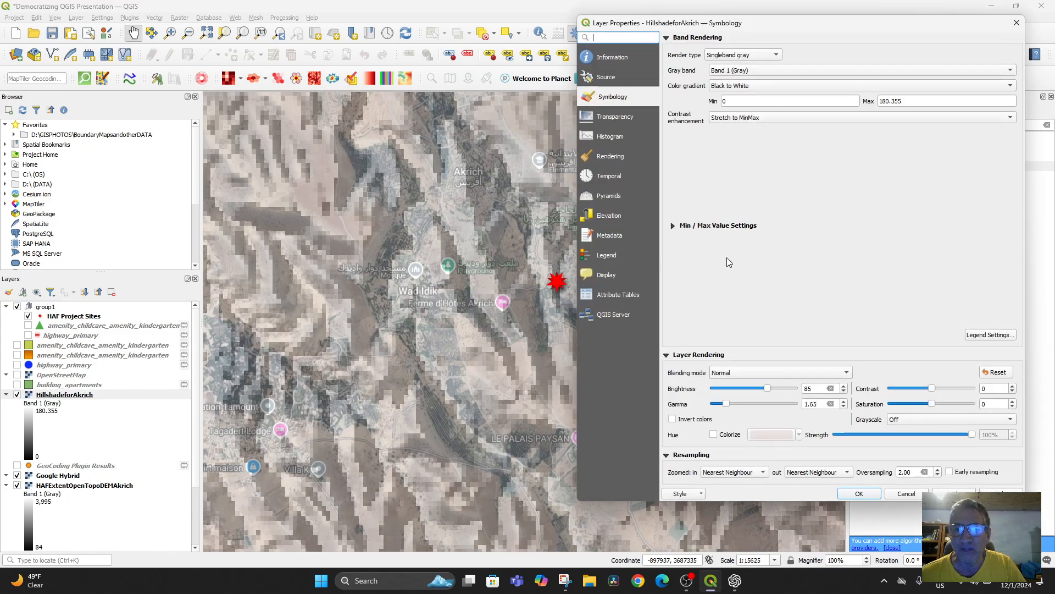
left_click(775, 56)
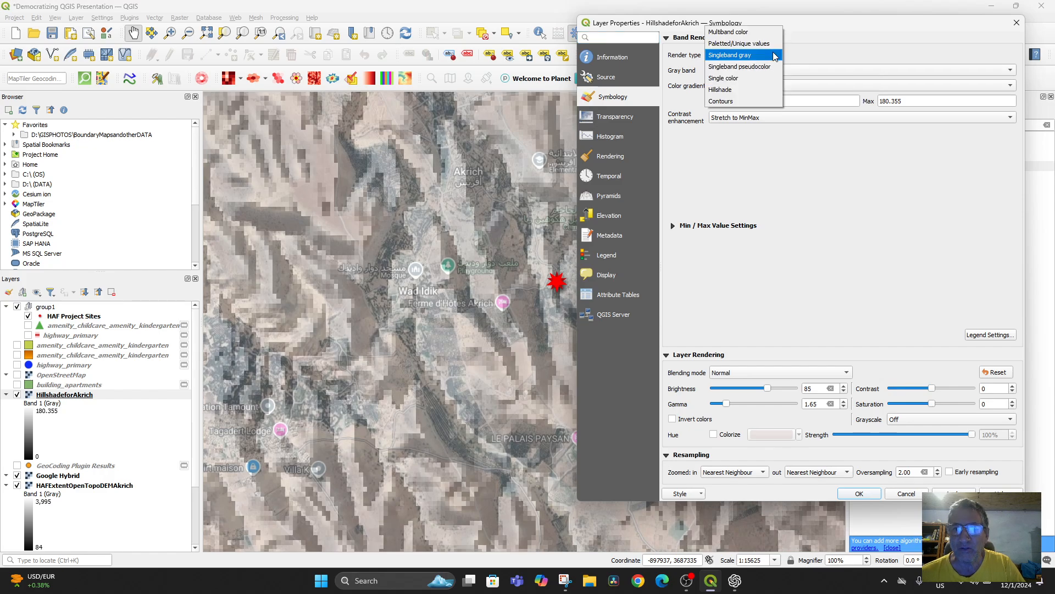
left_click(775, 56)
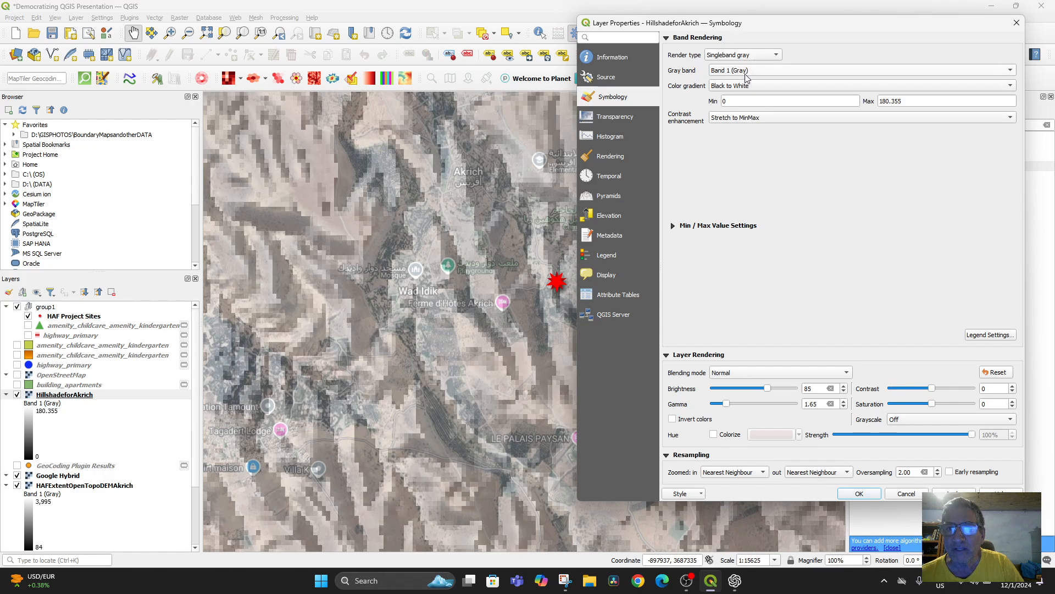
left_click(774, 84)
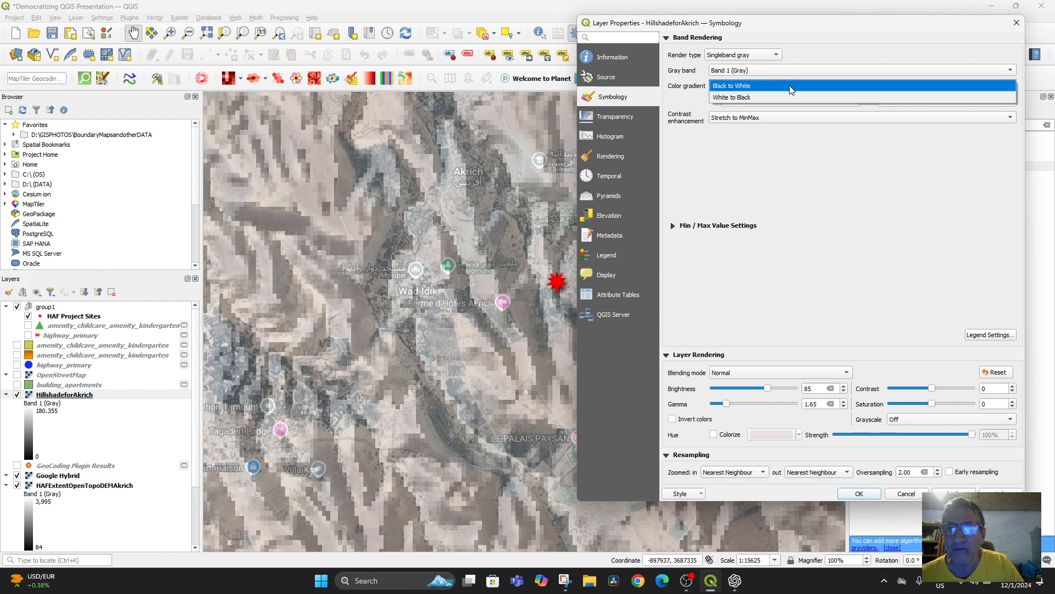
left_click(859, 43)
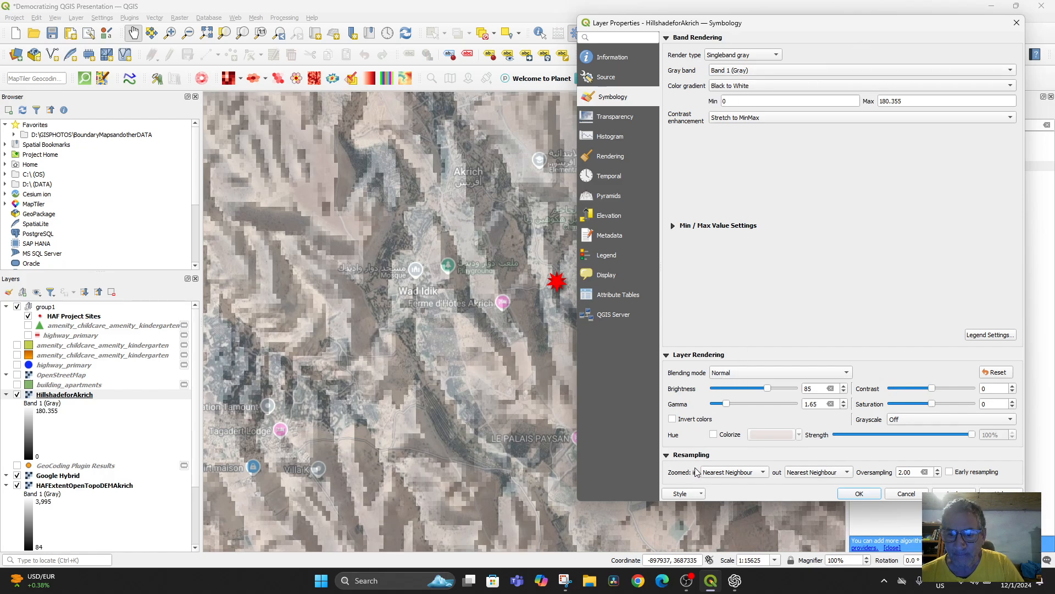
scroll(816, 389, "down", 2)
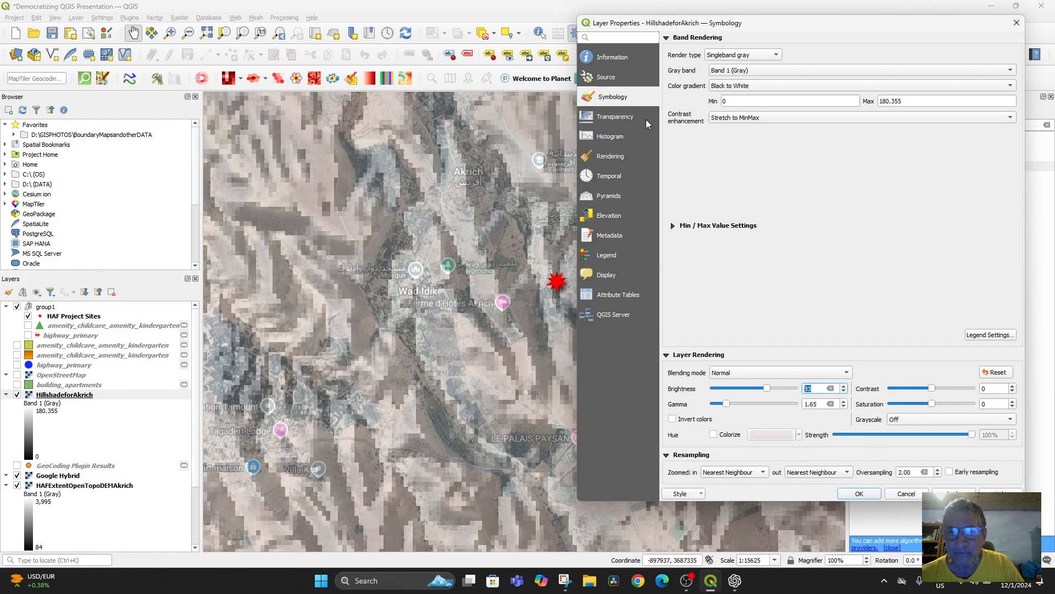
left_click(605, 80)
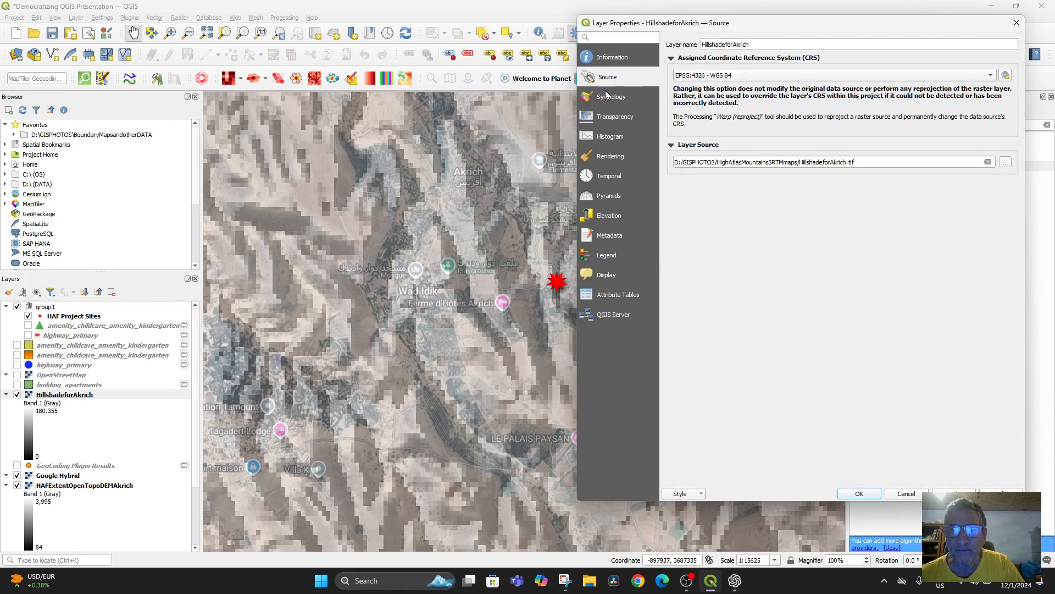
left_click(608, 98)
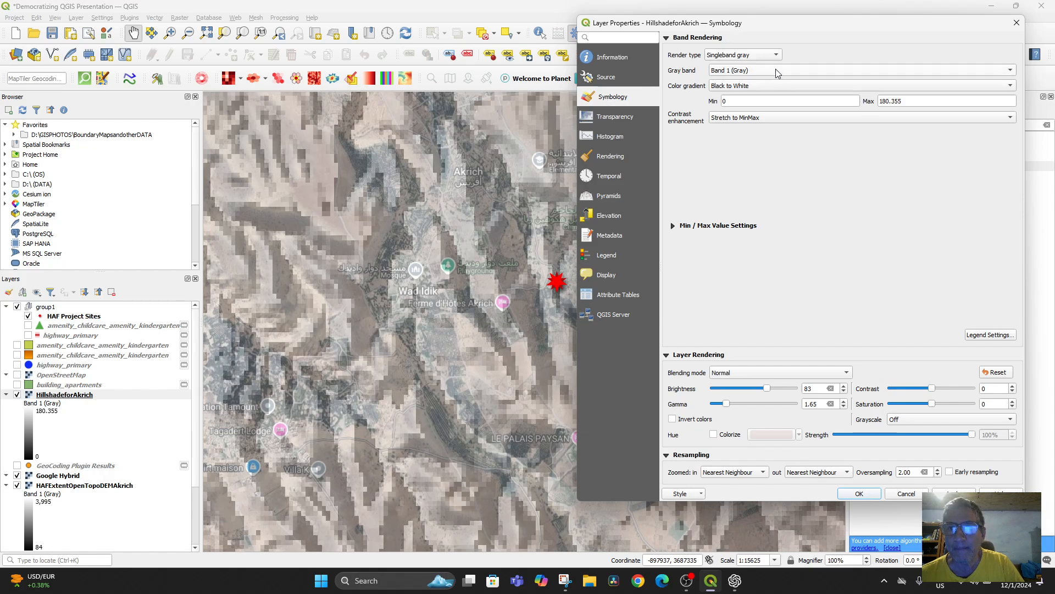
Step: Try rendering the HillshadeforAkrich layer as Hillshade with an altitude of 30° and an azimuth of 75°, and apply it
left_click(772, 55)
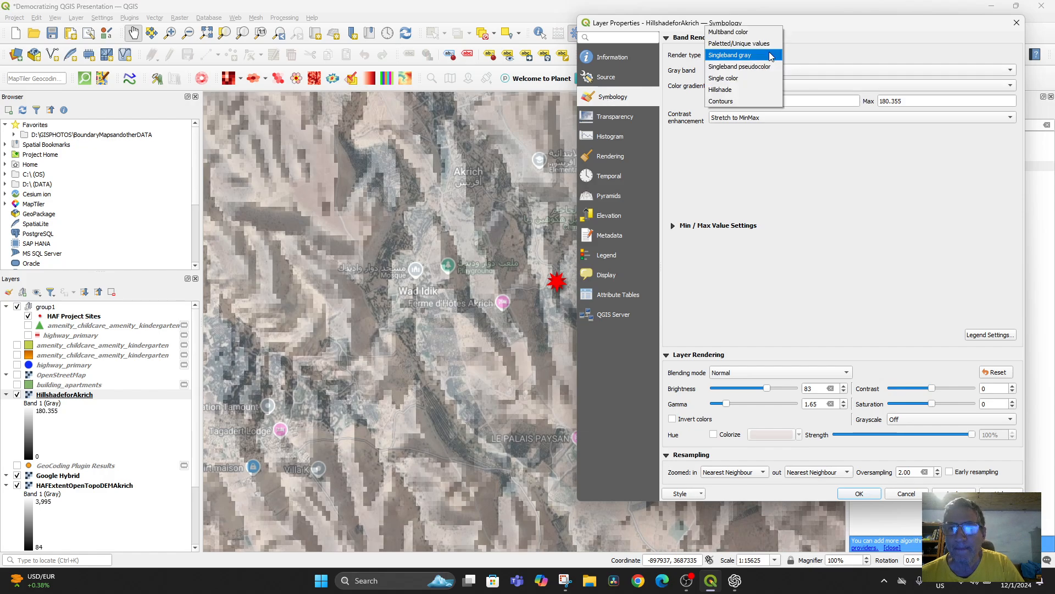
left_click(736, 89)
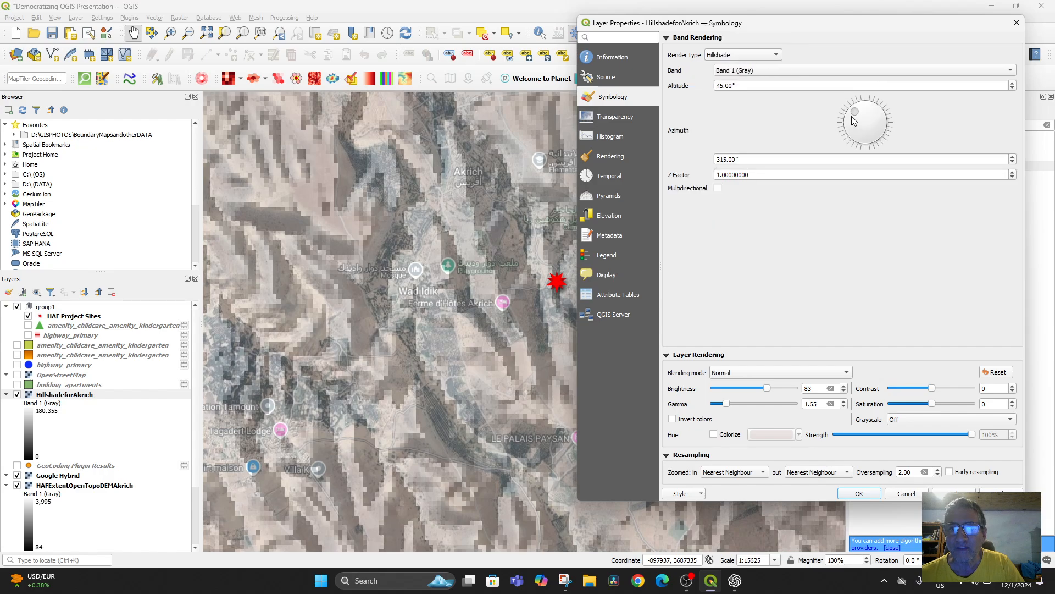
left_click_drag(854, 121, 872, 107)
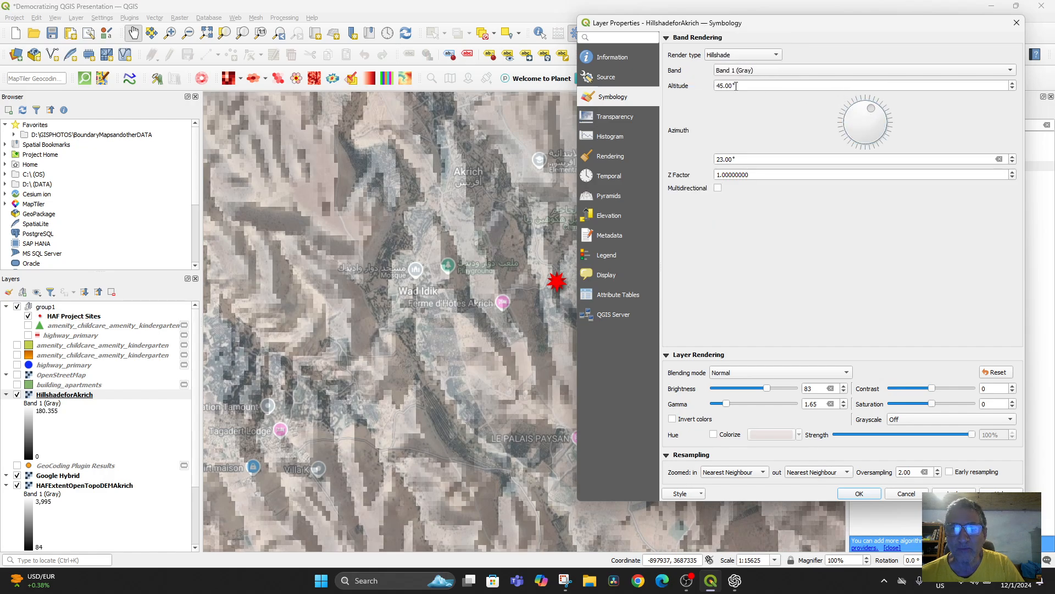
left_click_drag(738, 86, 707, 92)
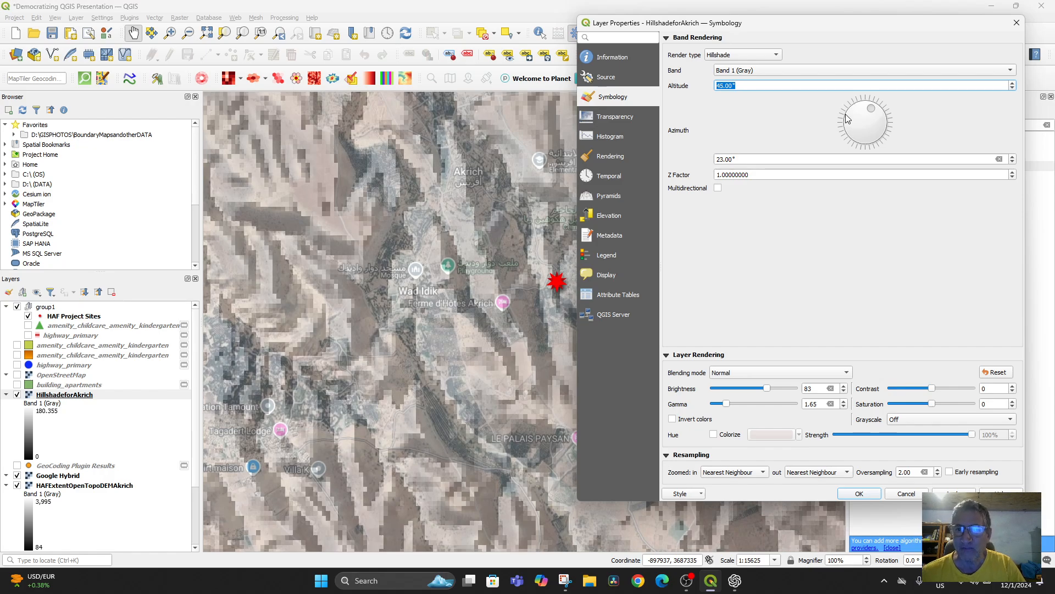
left_click_drag(873, 110, 882, 122)
left_click_drag(747, 85, 714, 86)
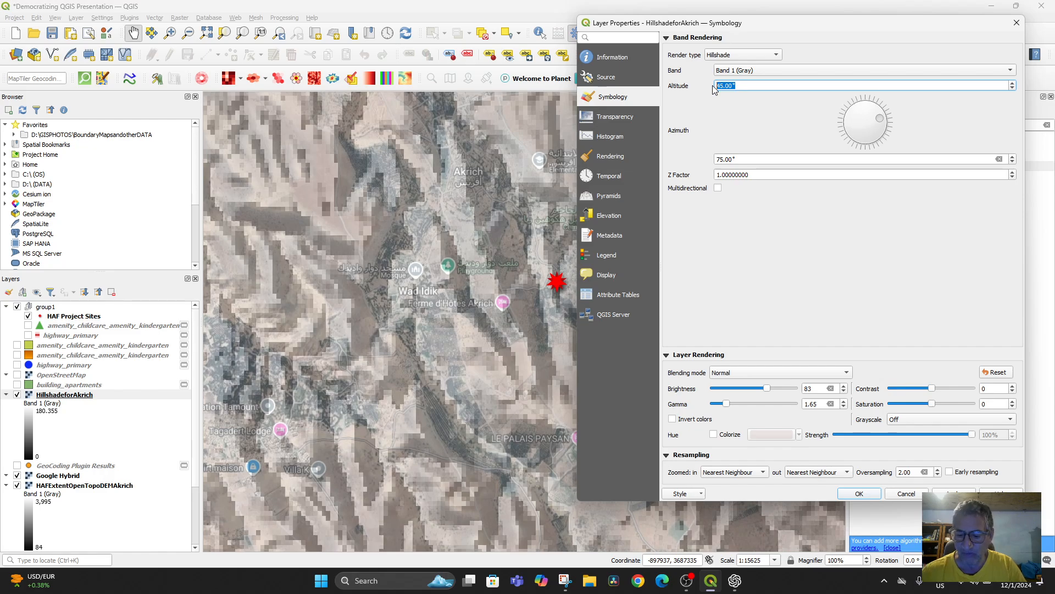
type("30")
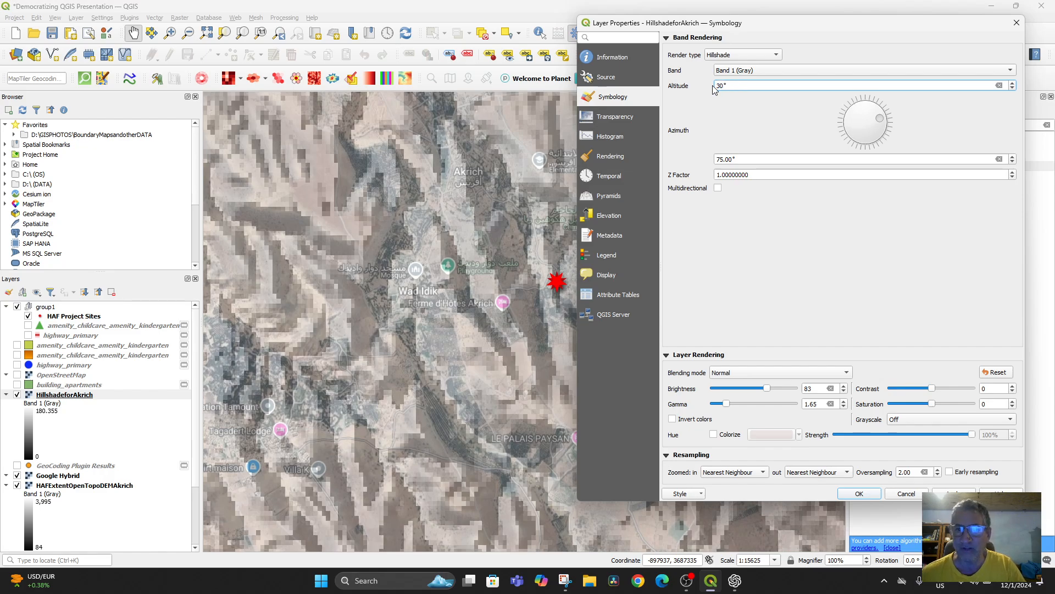
left_click(945, 493)
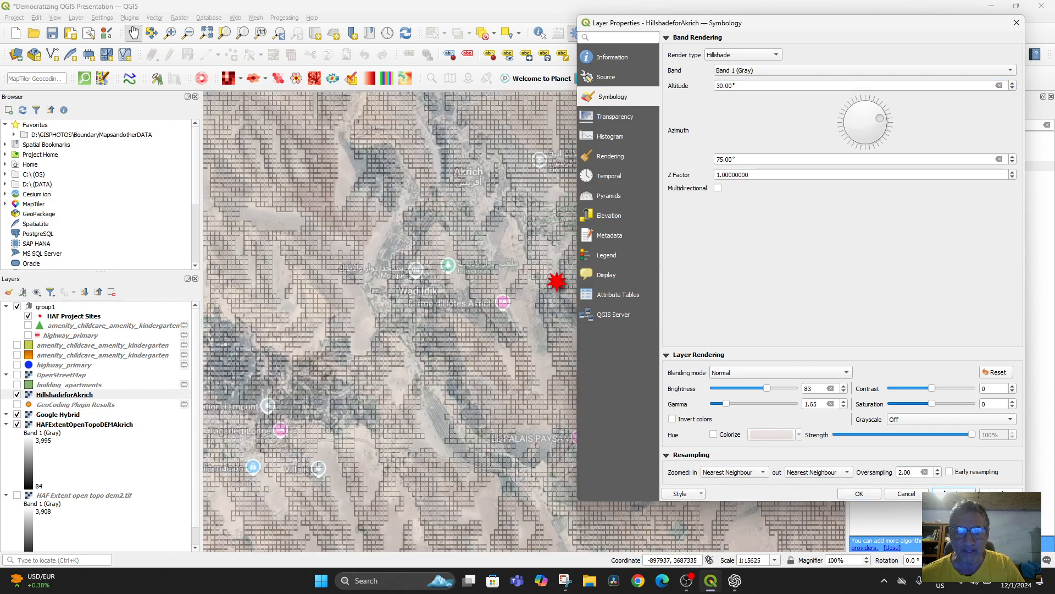
Step: Return the HillshadeforAkrich layer's render type to Singleband gray and apply it
left_click(727, 56)
left_click(738, 29)
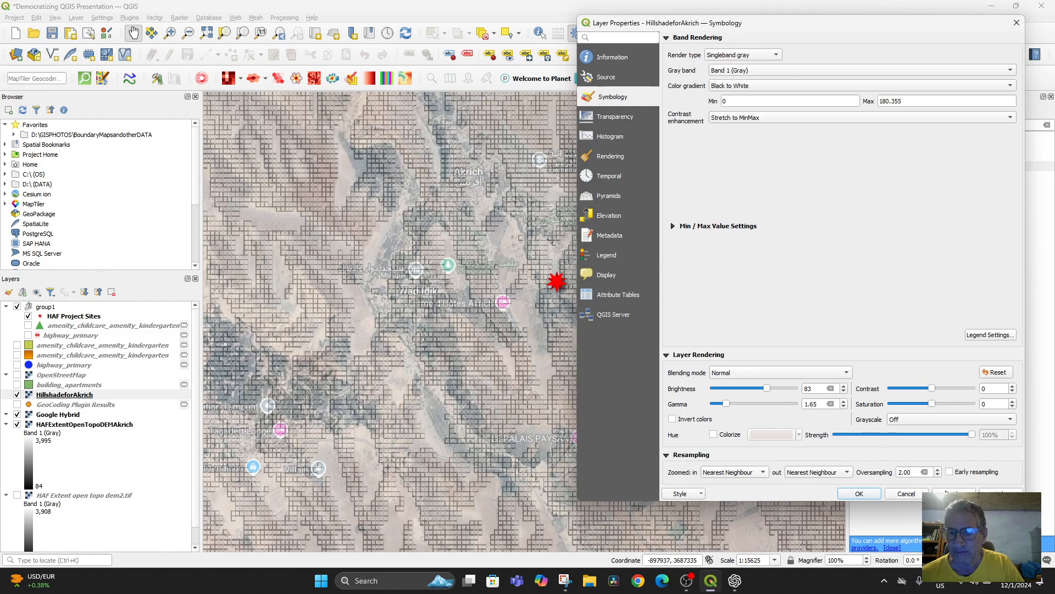
left_click(945, 493)
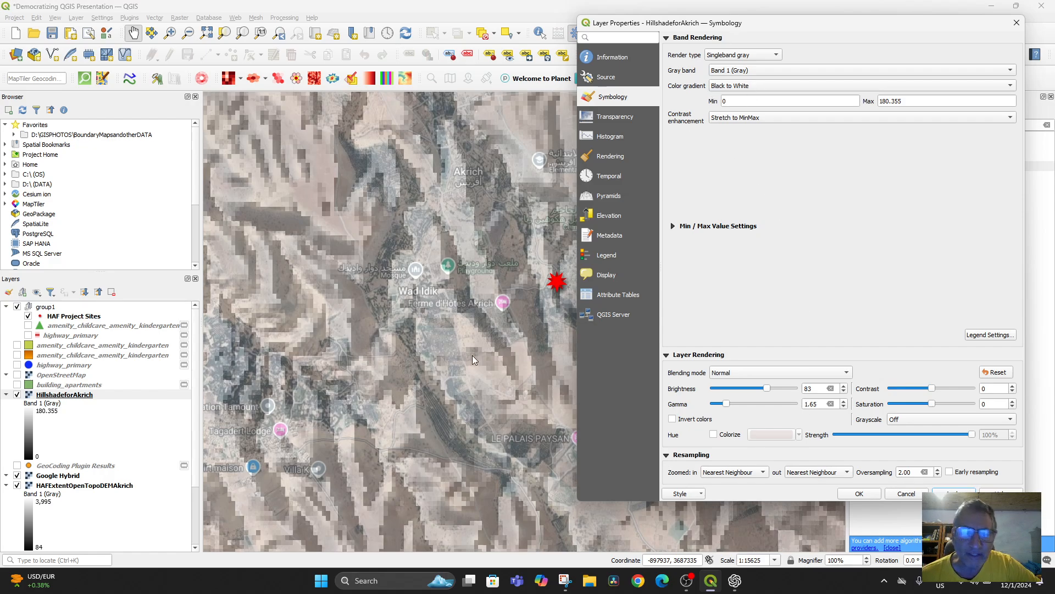
Step: Try rendering the HillshadeforAkrich layer as Hillshade with an altitude of 90° and an azimuth of 1°, and apply it
left_click(753, 54)
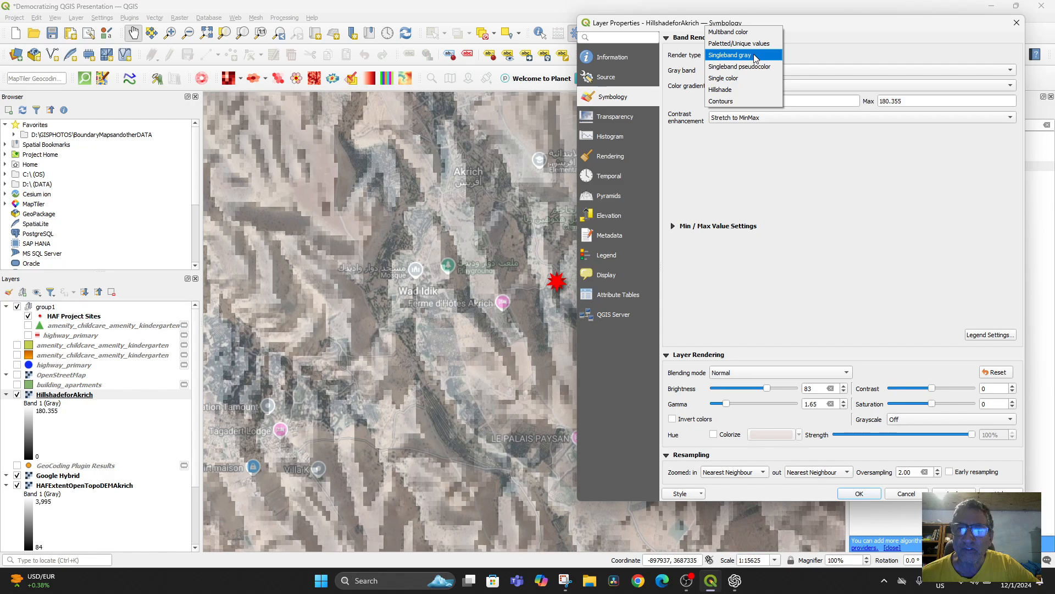
left_click(741, 89)
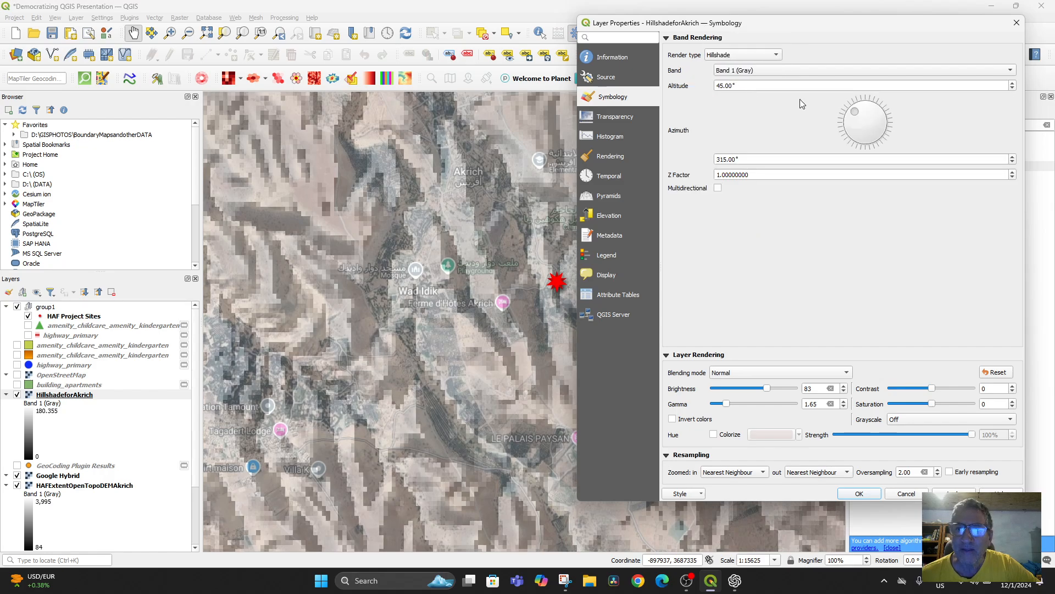
double_click(759, 87)
left_click_drag(760, 88, 693, 88)
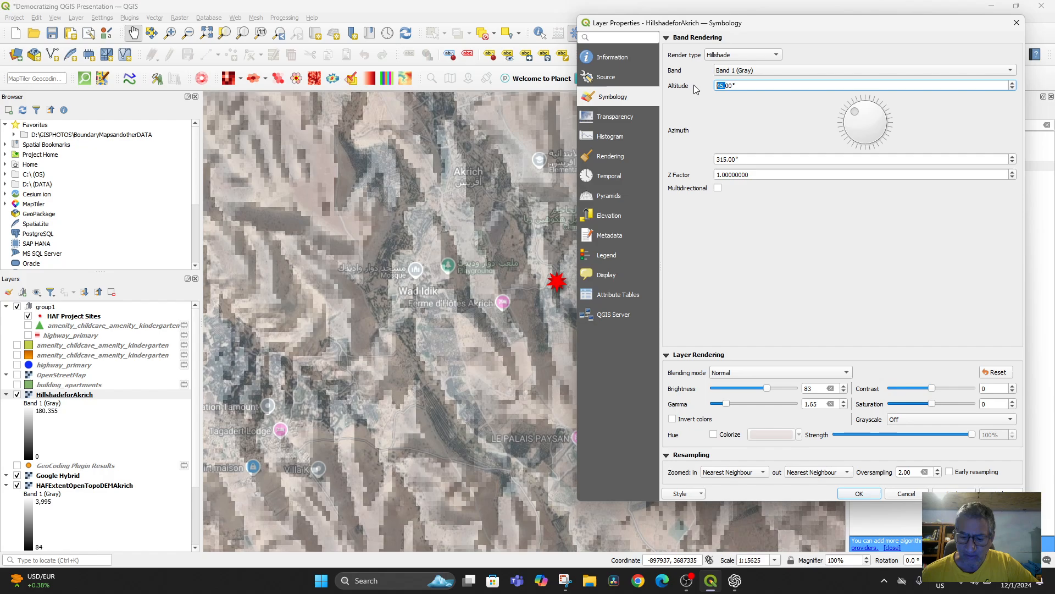
type("90")
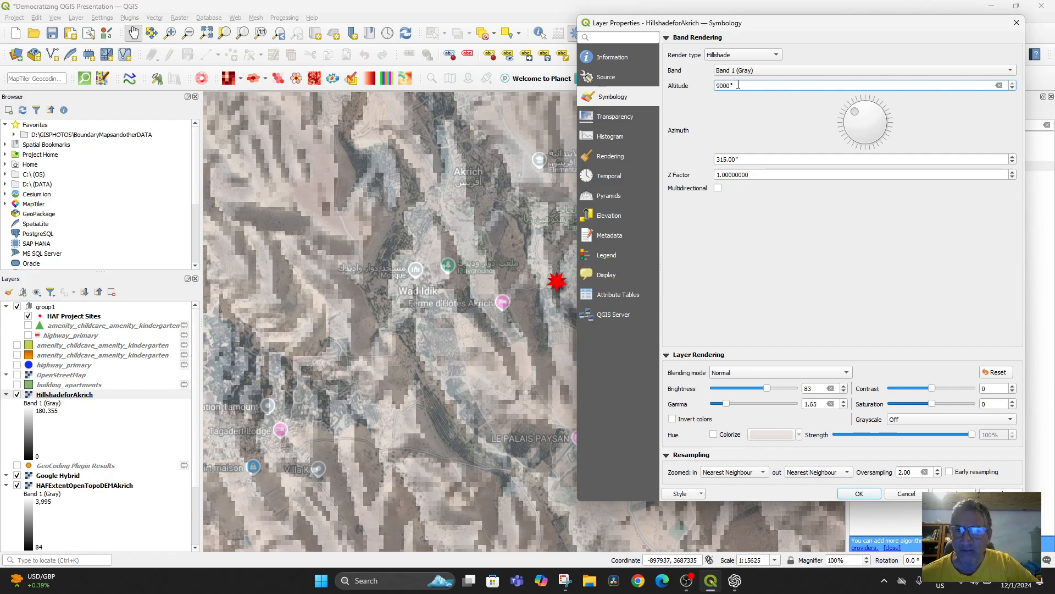
left_click_drag(738, 84, 692, 89)
type("90")
left_click(845, 121)
left_click_drag(847, 120, 868, 106)
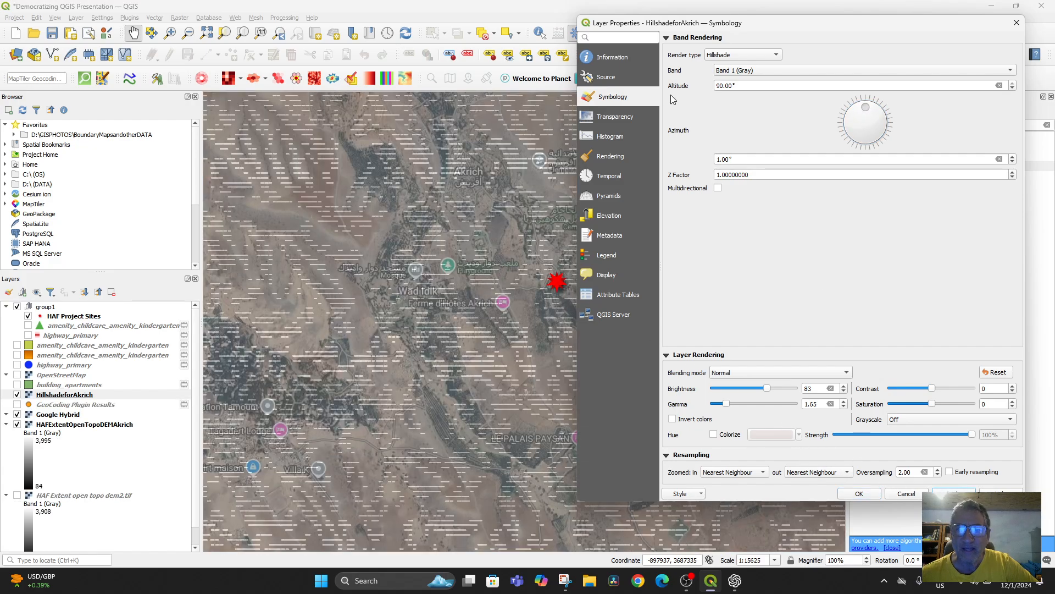
Step: Restore the Singleband gray render type on HillshadeforAkrich, accept the layer properties, and inspect the hillshade around the project sites
left_click(720, 50)
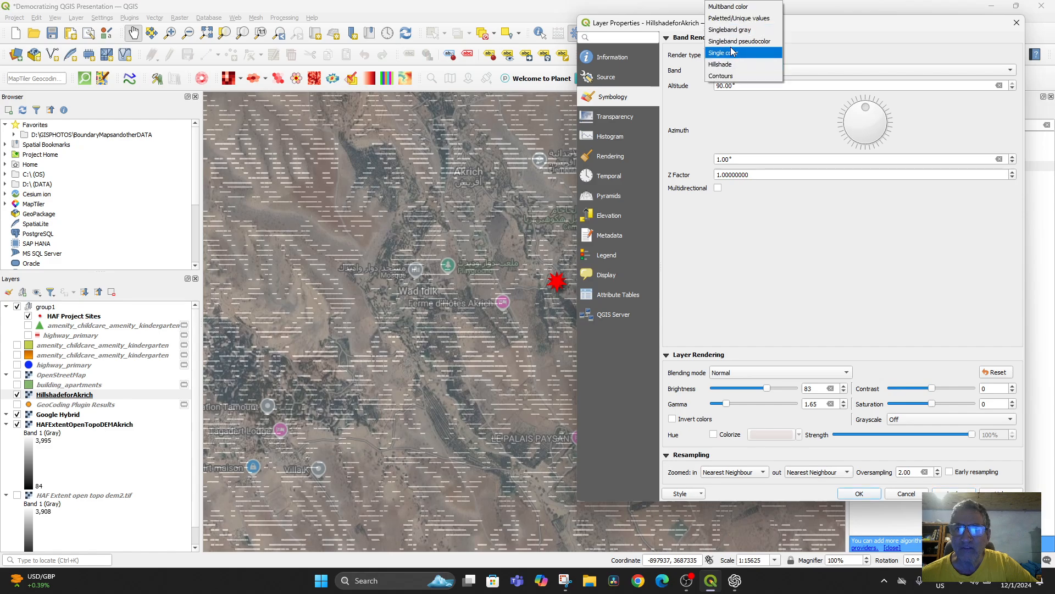
left_click(735, 30)
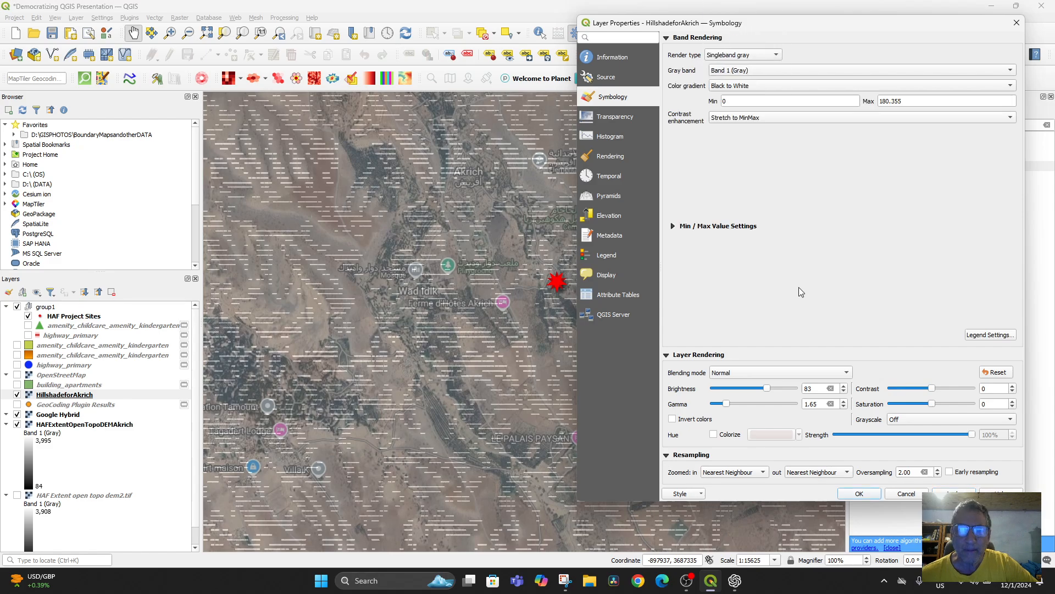
left_click(954, 493)
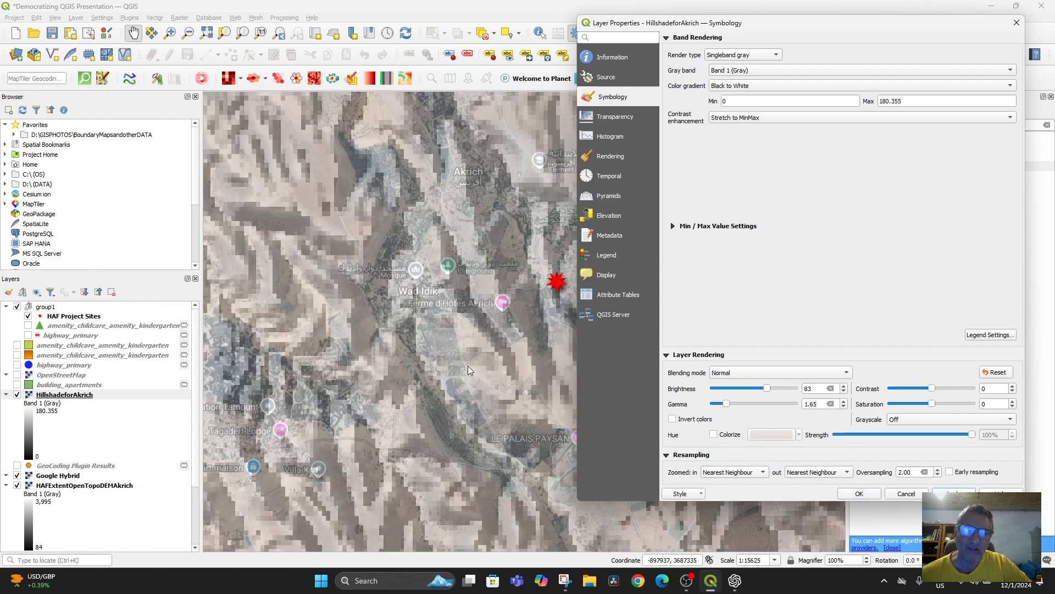
left_click(860, 493)
scroll(489, 336, "down", 2)
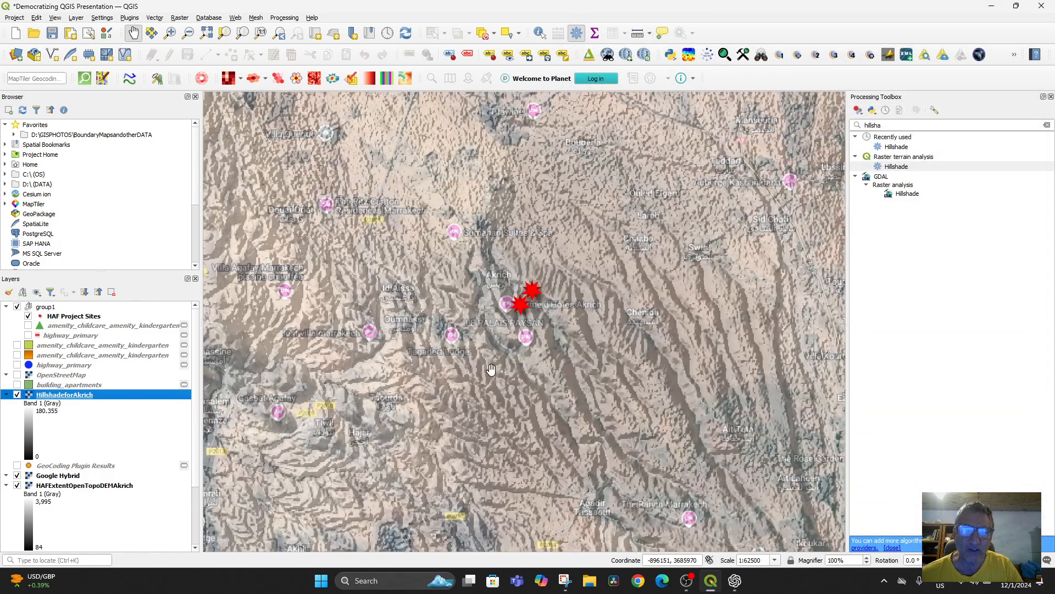
scroll(519, 365, "up", 2)
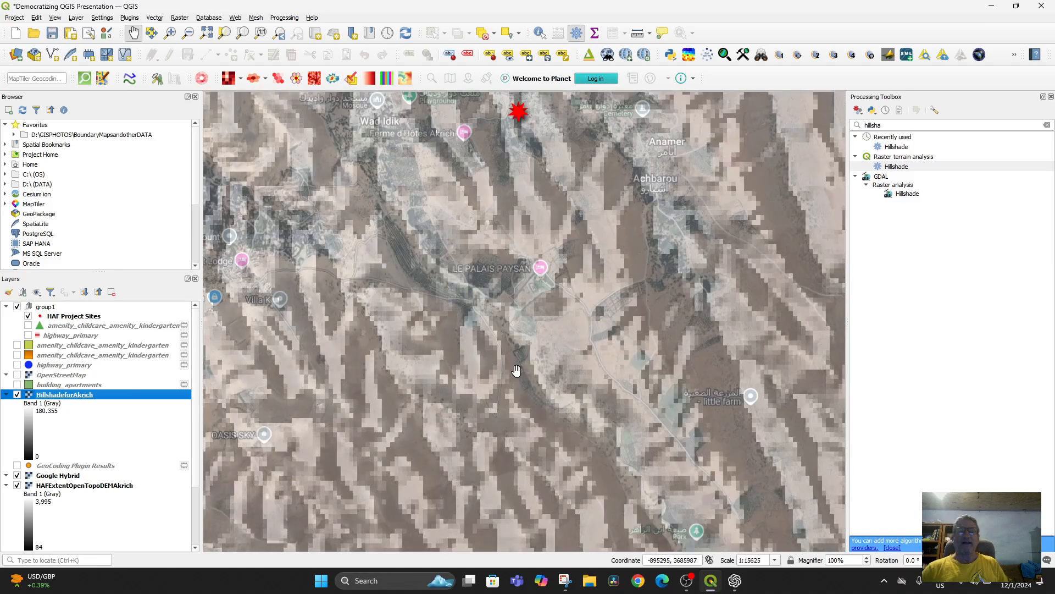
scroll(517, 374, "down", 2)
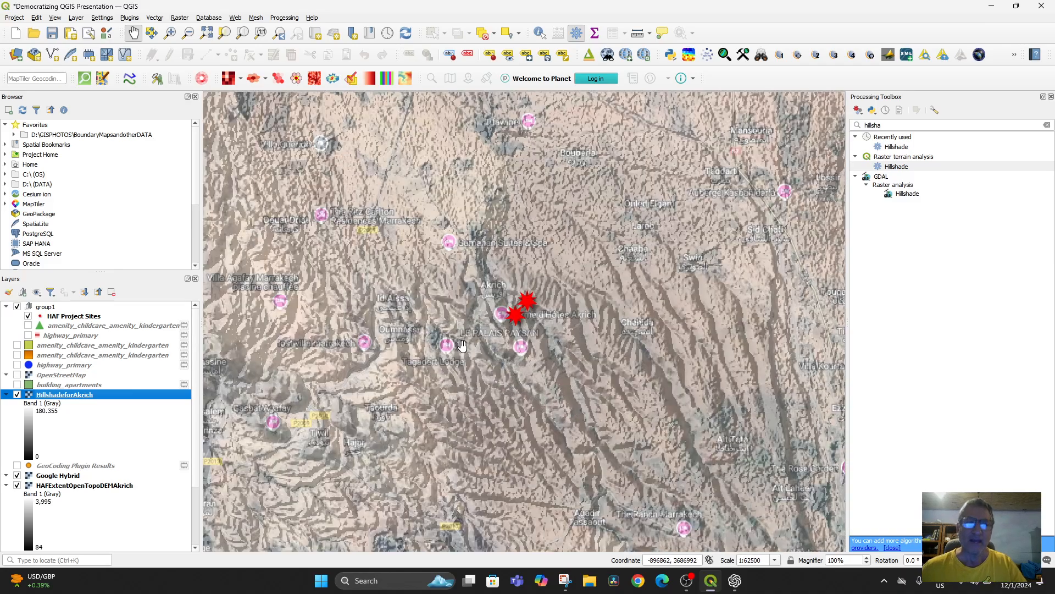
Step: Open the current map in the Qgis2threejs Exporter and view the 3D terrain around the project sites at a closer, tilted angle
left_click(588, 54)
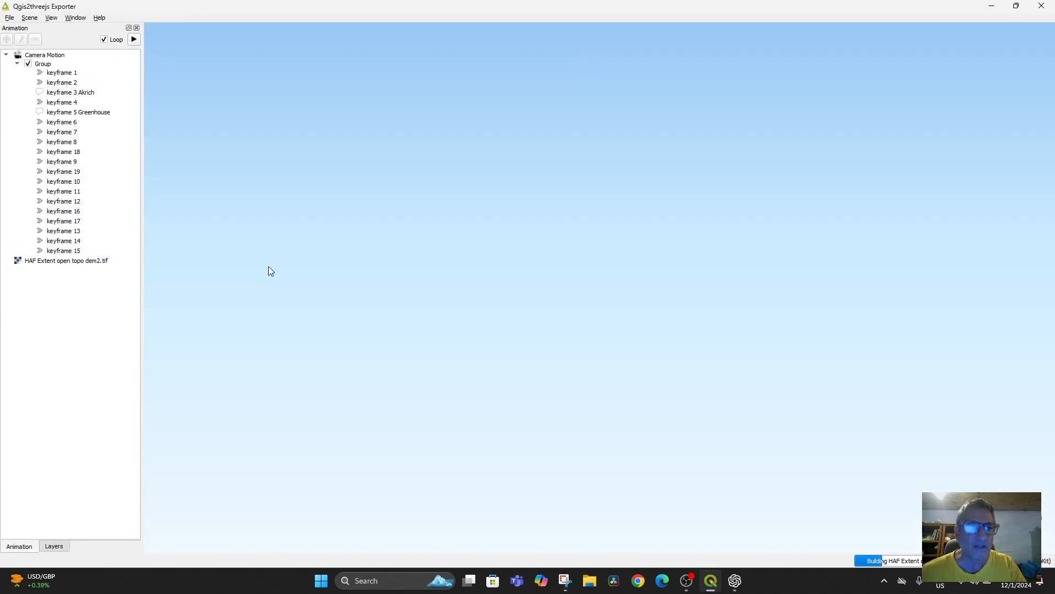
scroll(608, 407, "up", 3)
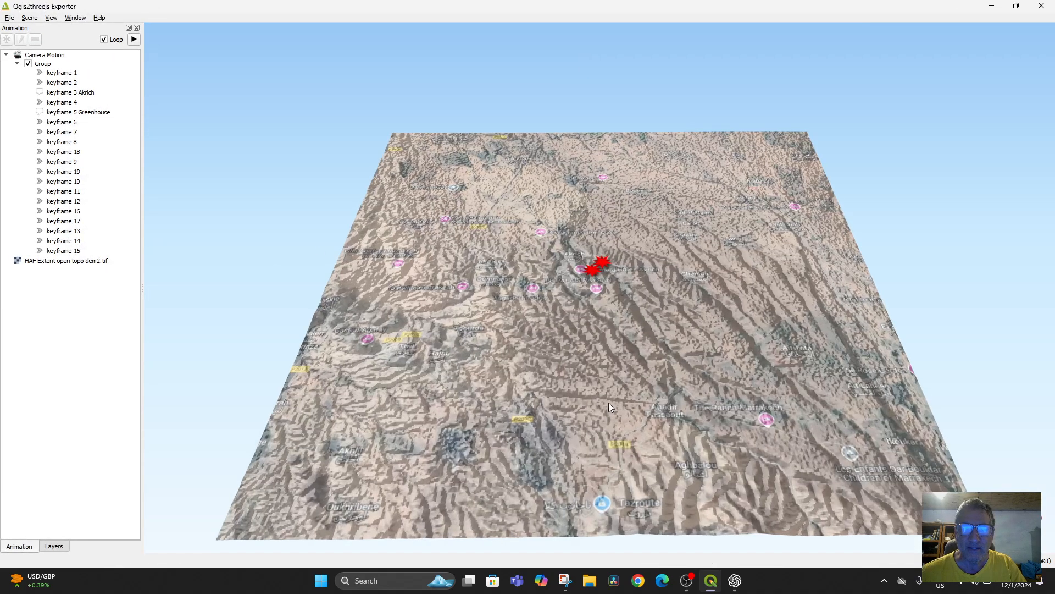
left_click_drag(608, 403, 631, 341)
scroll(616, 349, "up", 3)
scroll(604, 352, "down", 10)
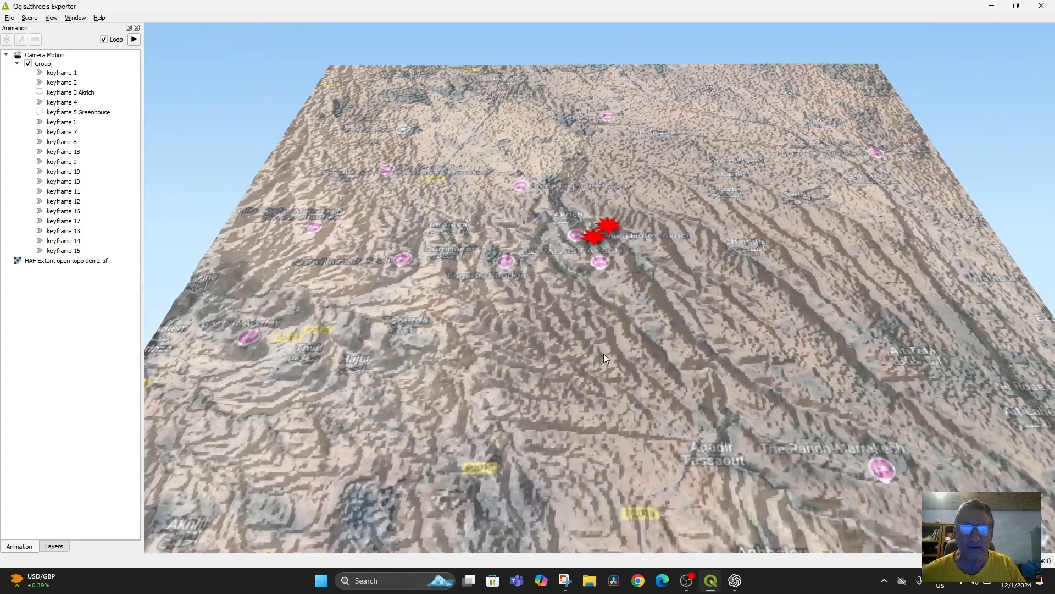
Step: Review the 3D scene's World and Light & Effects settings without changing them, and look through the exporter's other options
left_click(30, 18)
mouse_move(54, 19)
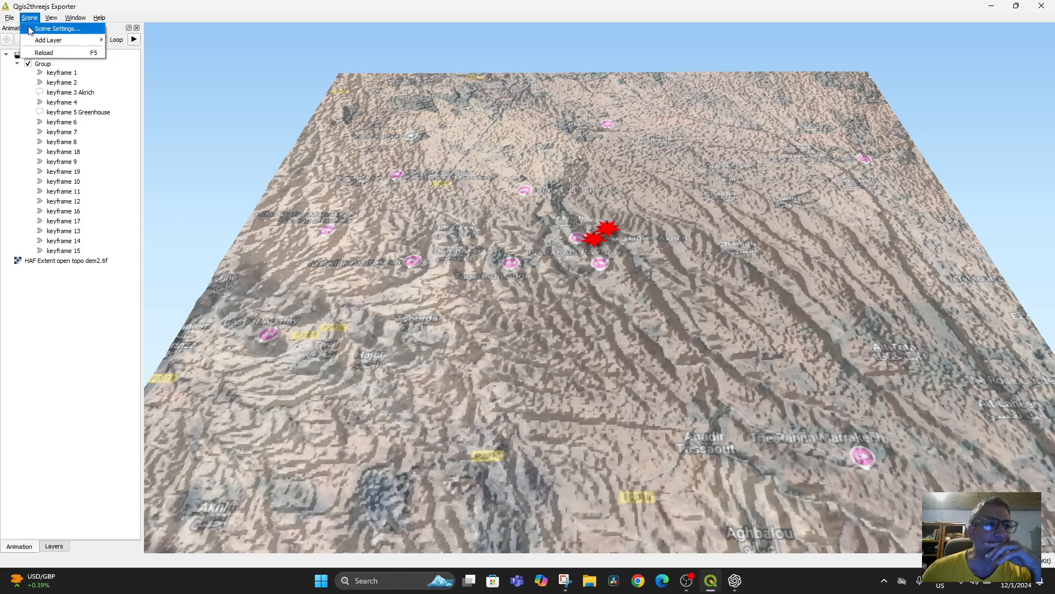
left_click(35, 28)
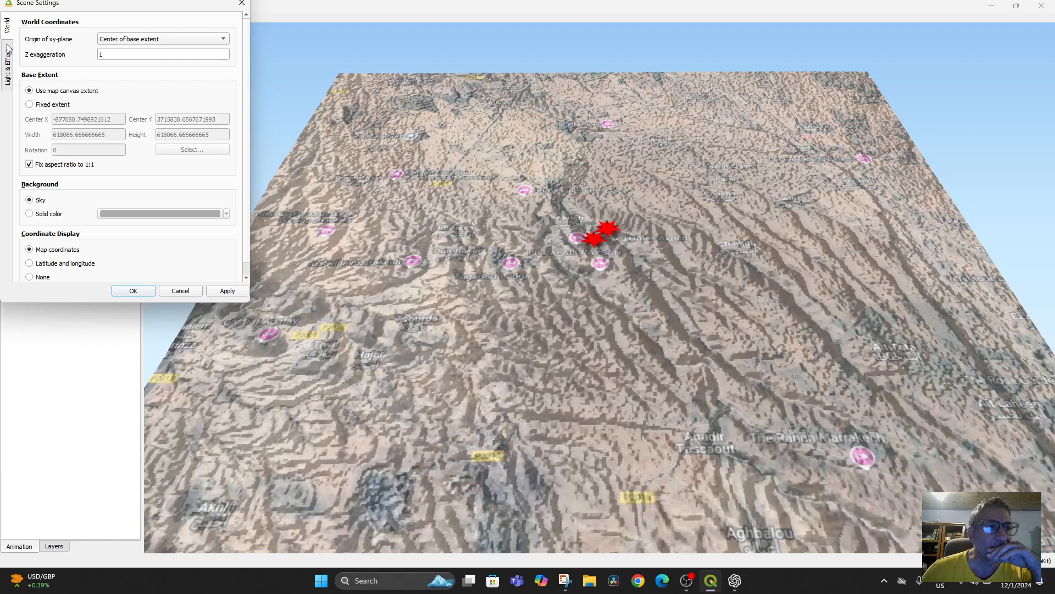
left_click(7, 66)
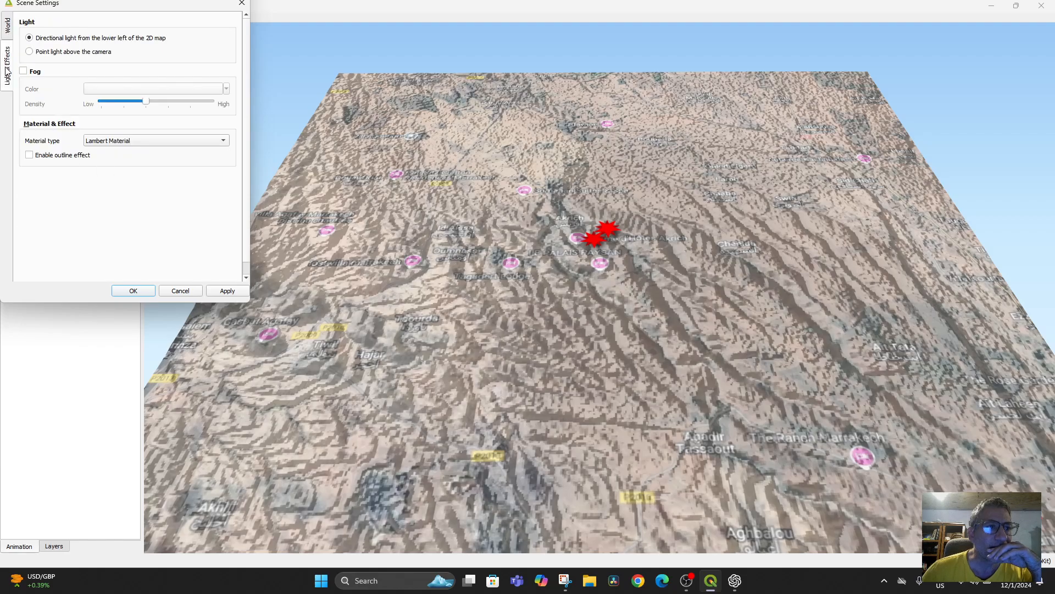
left_click(8, 34)
left_click(179, 291)
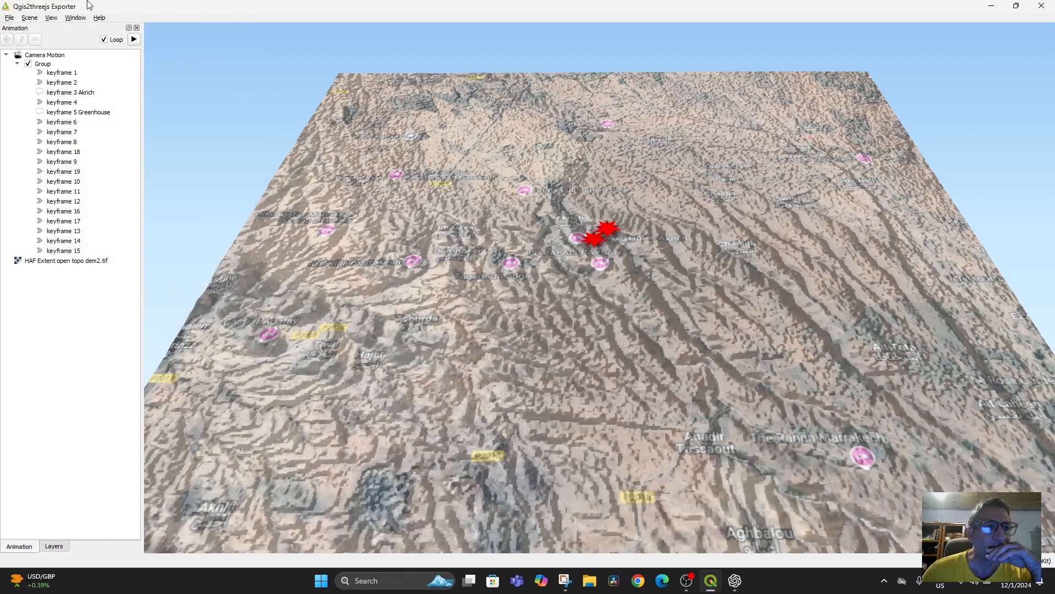
left_click(74, 19)
mouse_move(55, 18)
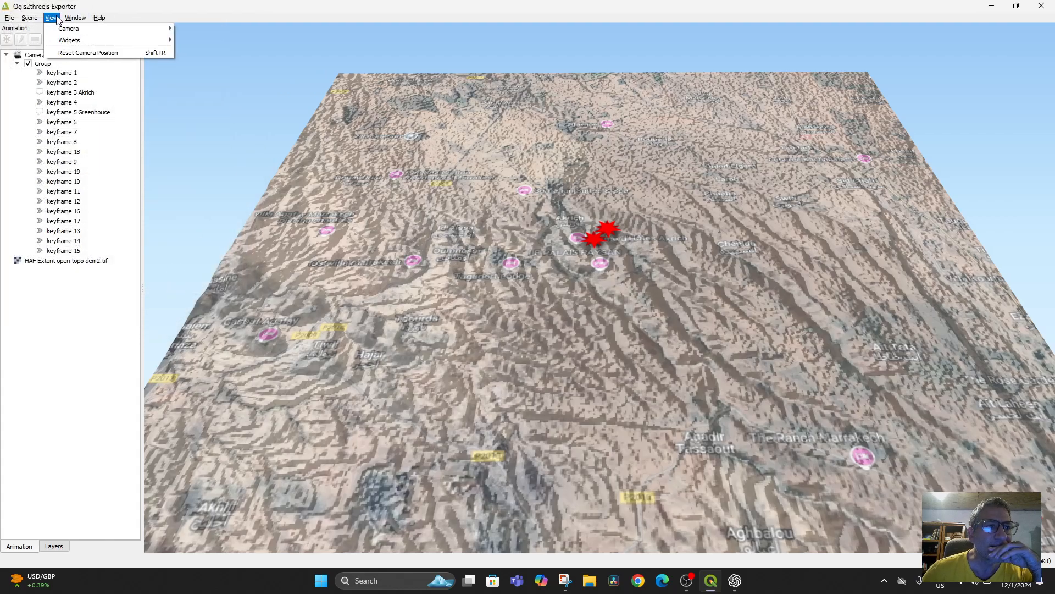
mouse_move(99, 18)
mouse_move(10, 22)
Step: Replace HAF Extent open topo dem2.tif with HillshadeforAkrich as the 3D scene's DEM, and inspect the terrain around the project sites
left_click(55, 545)
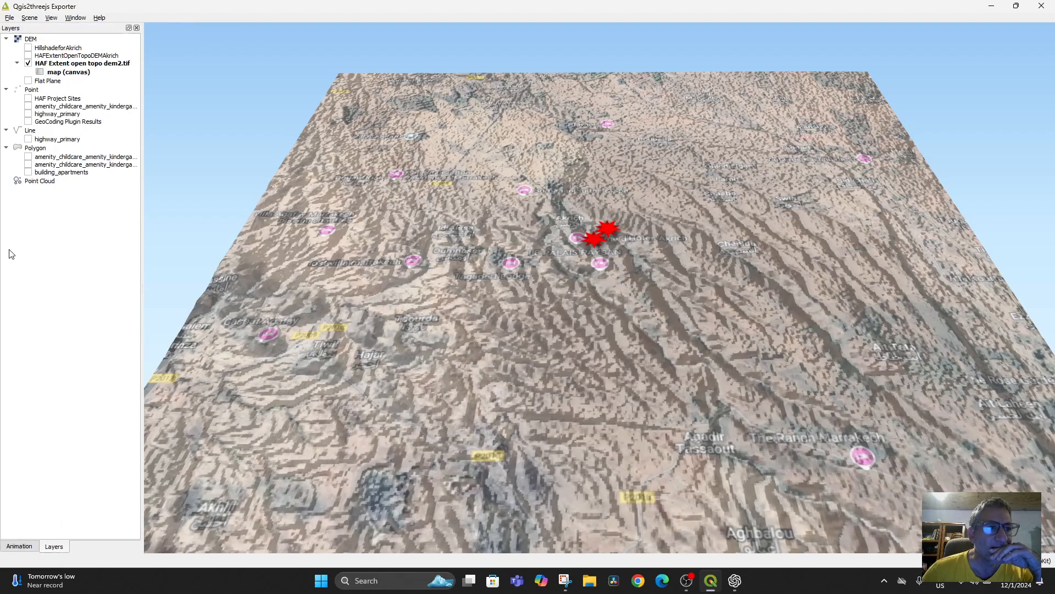
left_click(28, 63)
left_click(28, 48)
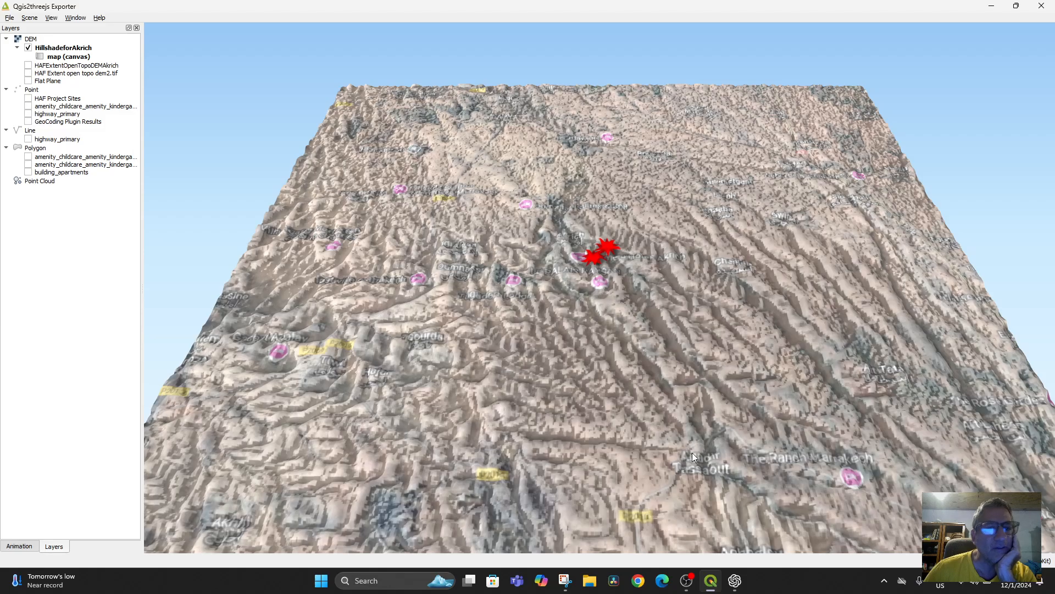
left_click_drag(692, 453, 624, 327)
scroll(624, 328, "up", 10)
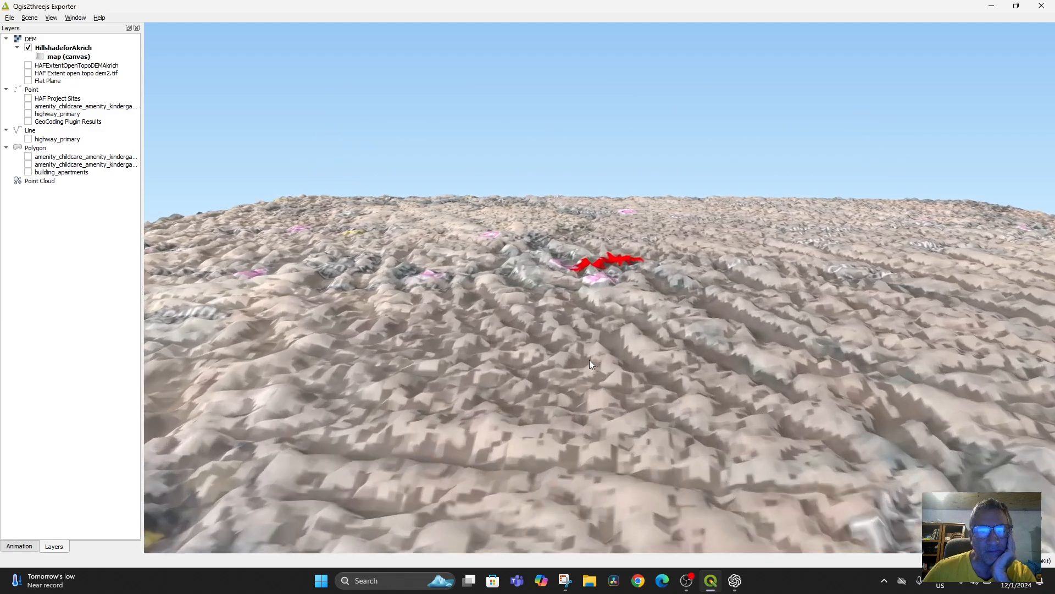
scroll(600, 380, "up", 5)
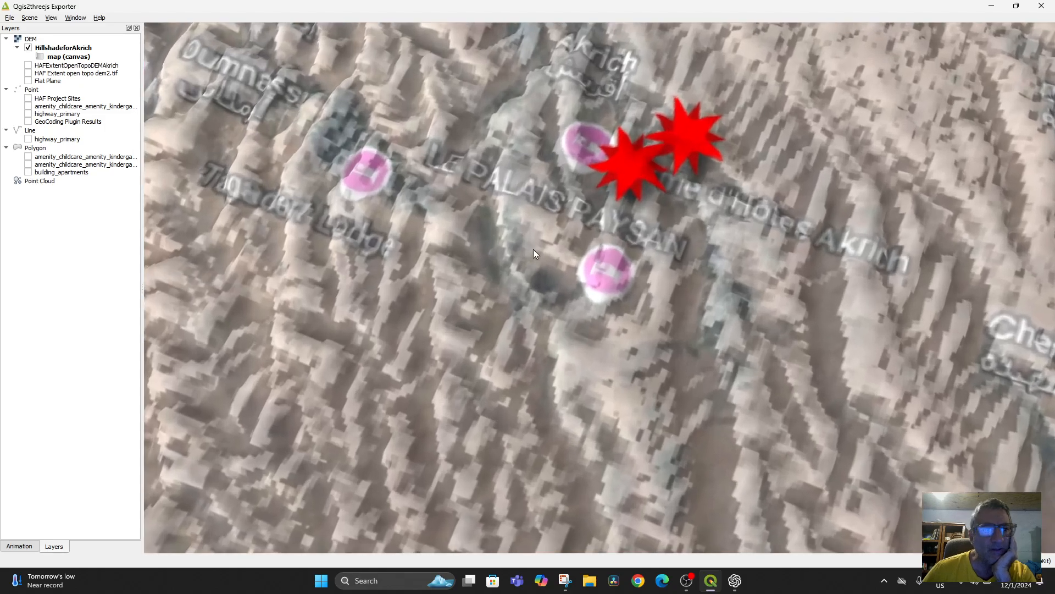
left_click_drag(533, 249, 431, 218)
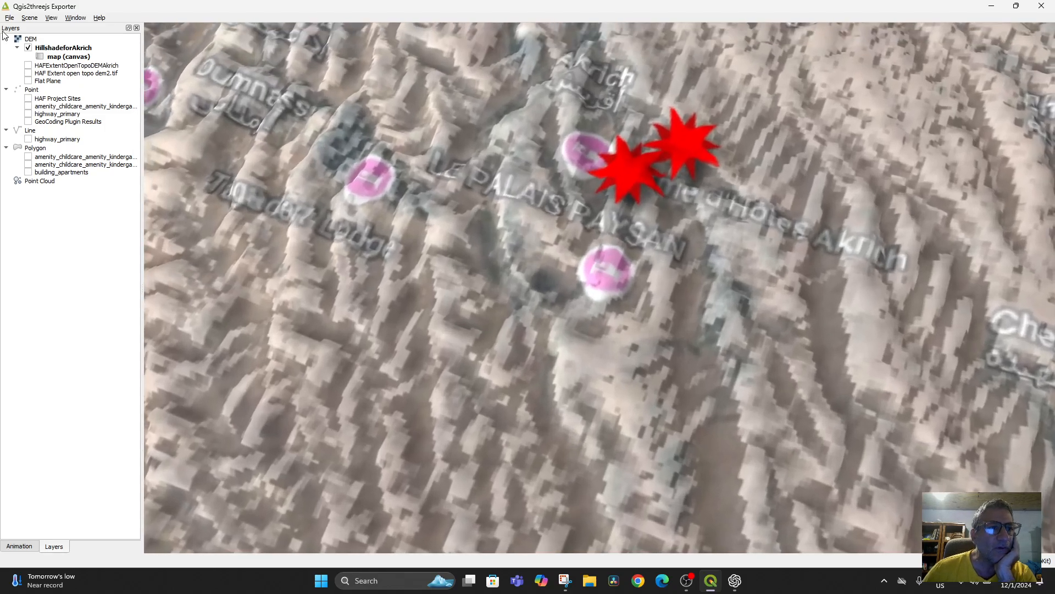
Step: Compare the 3D terrain of HAFExtentOpenTopoDEMAkrich alone with that of HillshadeforAkrich, ending with only HillshadeforAkrich shown
left_click(29, 66)
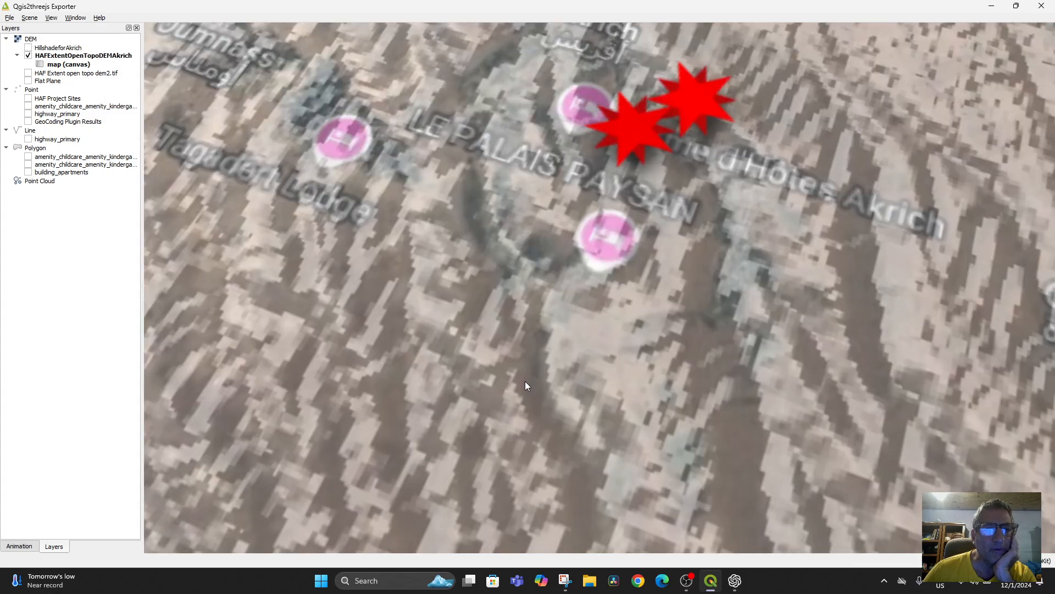
left_click_drag(526, 381, 315, 219)
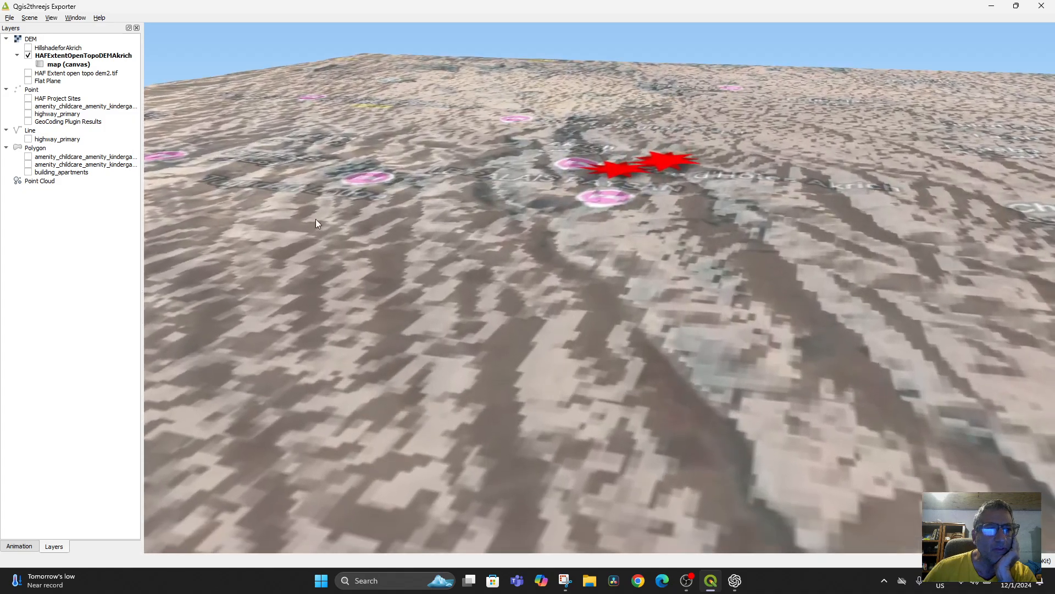
left_click(28, 48)
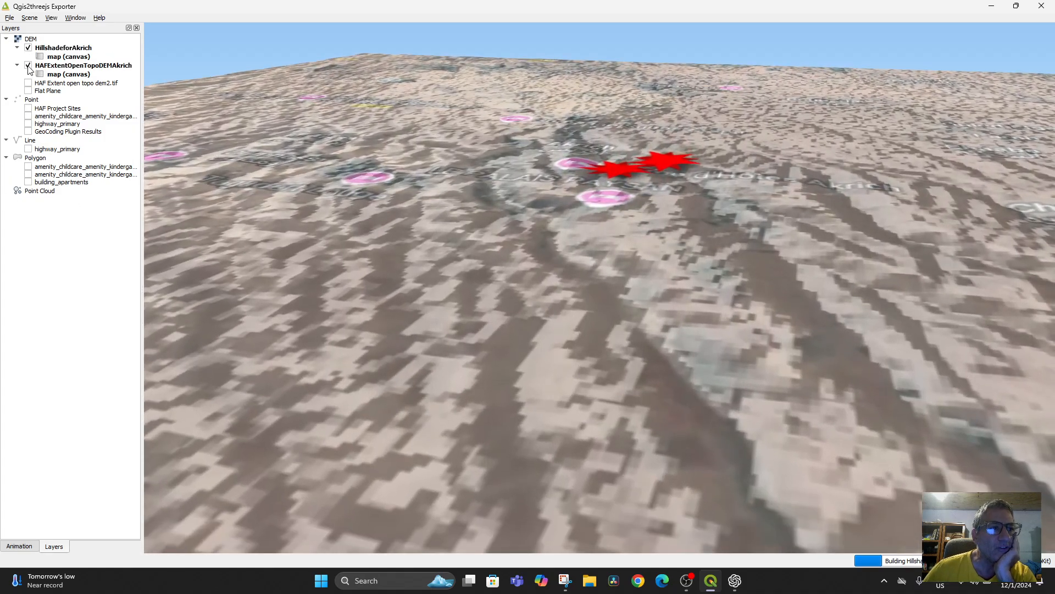
left_click(28, 65)
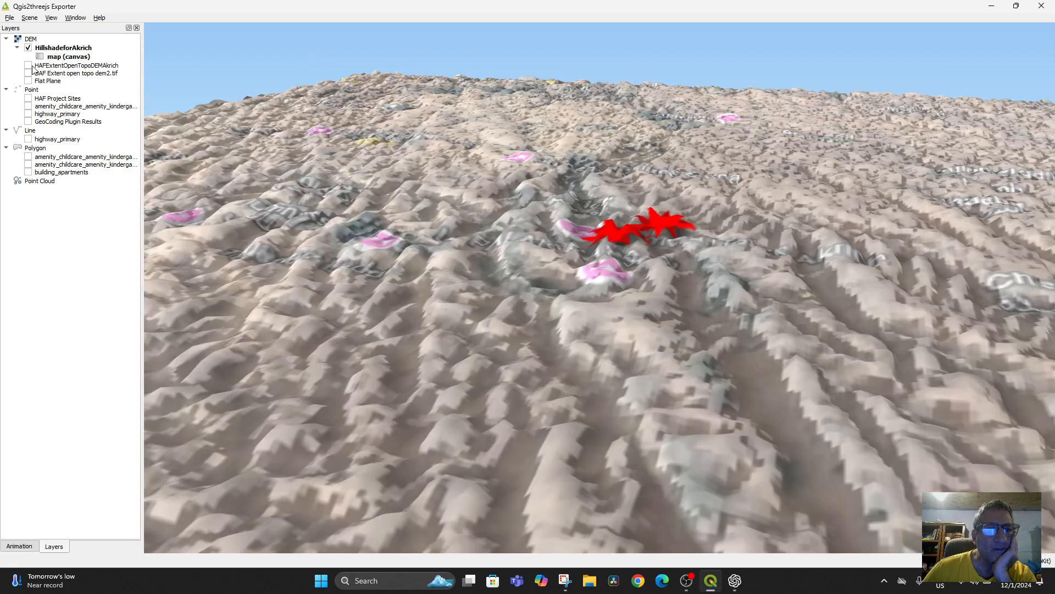
left_click_drag(397, 328, 638, 236)
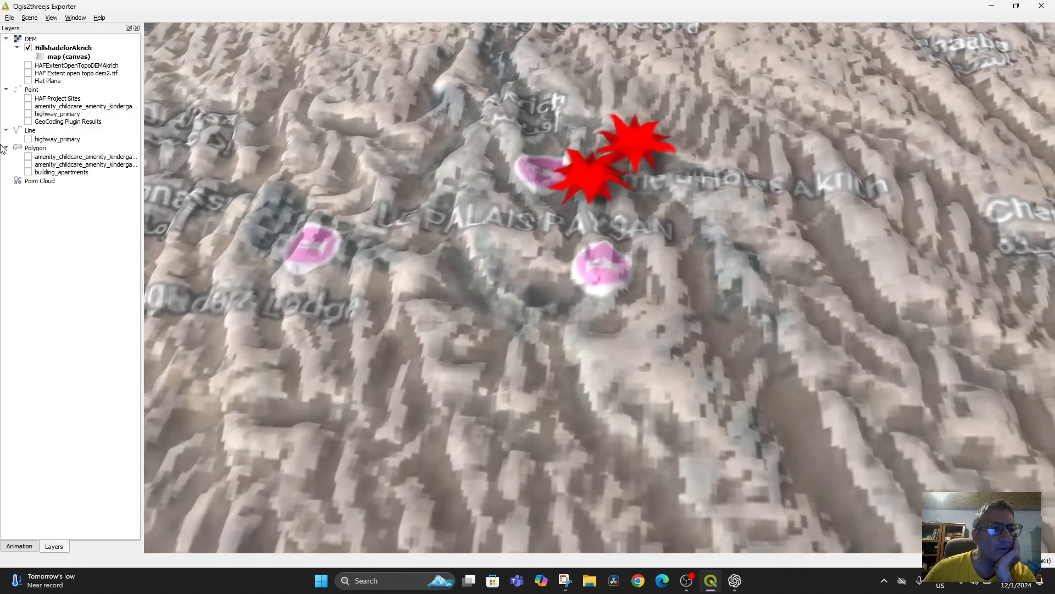
Step: Check the HAF Extent open topo dem2.tif and HAFExtentOpenTopoDEMAkrich terrains in 3D, then return to HillshadeforAkrich alone and view it from higher up
left_click(28, 73)
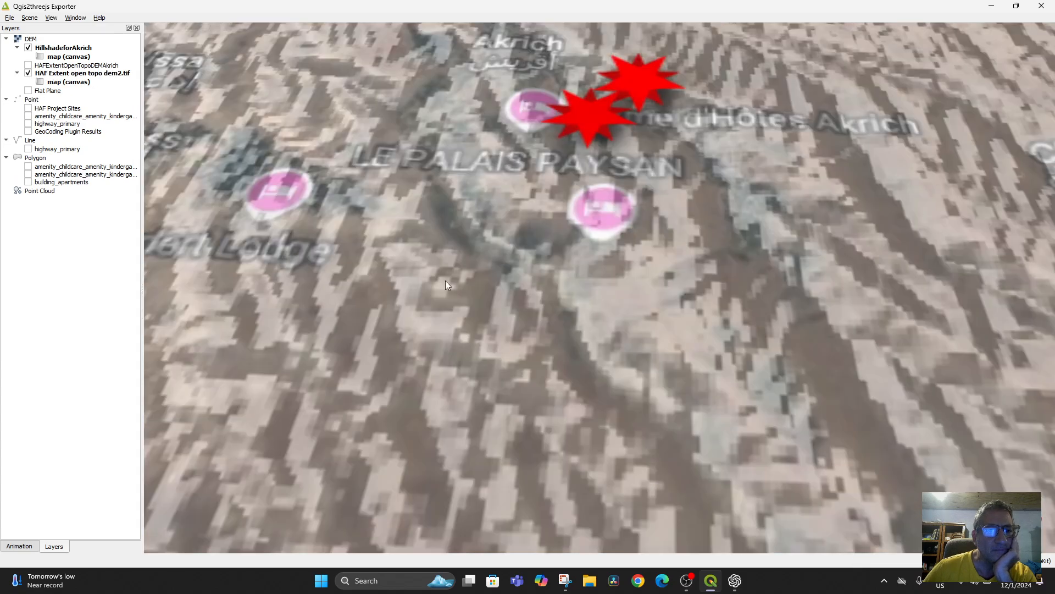
left_click_drag(446, 280, 474, 189)
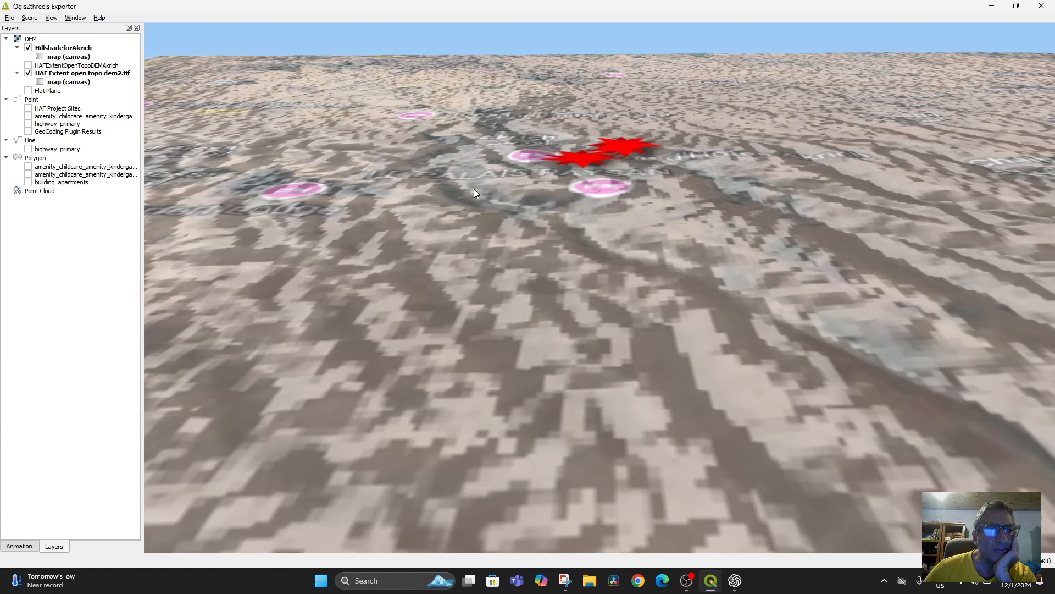
left_click(28, 65)
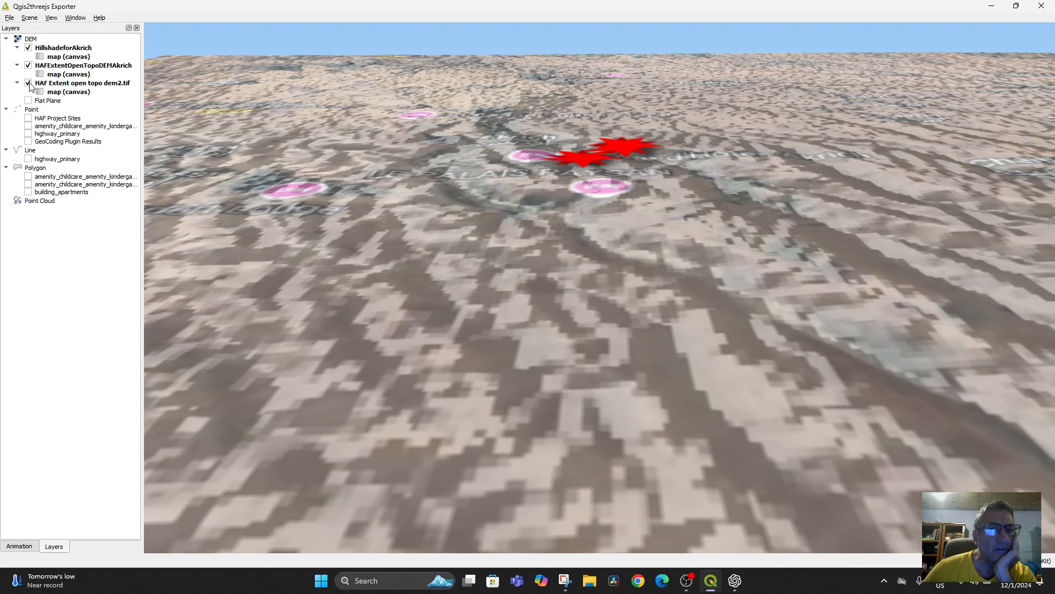
left_click(28, 83)
left_click(28, 48)
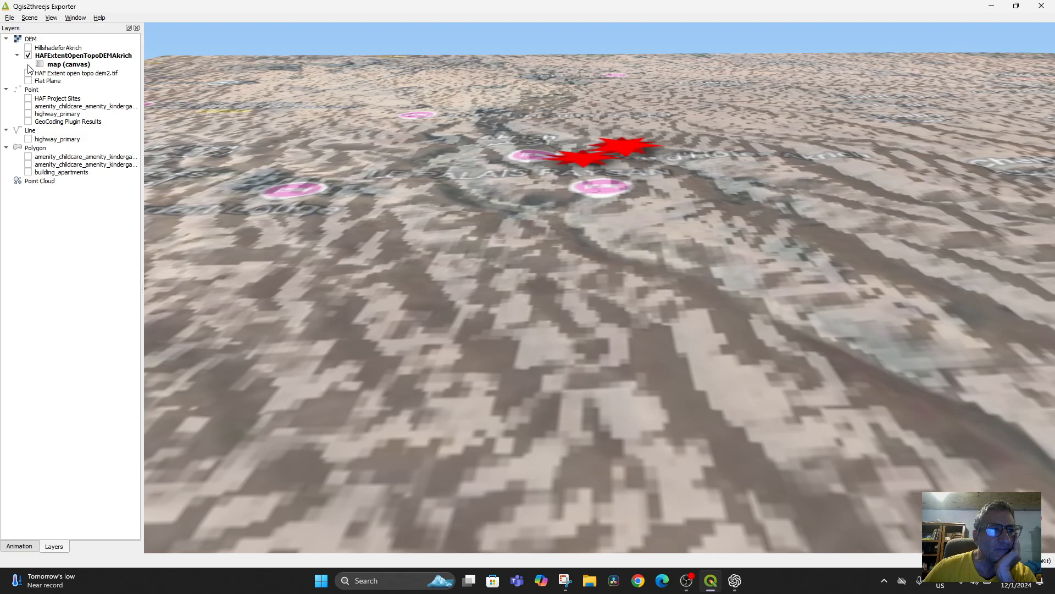
left_click(28, 56)
left_click(28, 48)
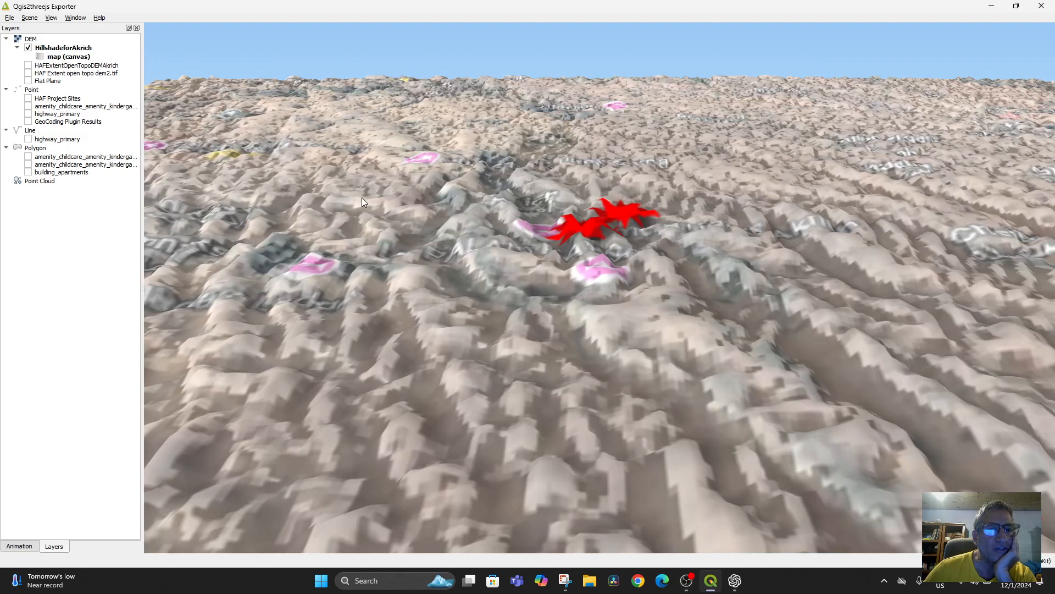
left_click_drag(627, 265, 666, 344)
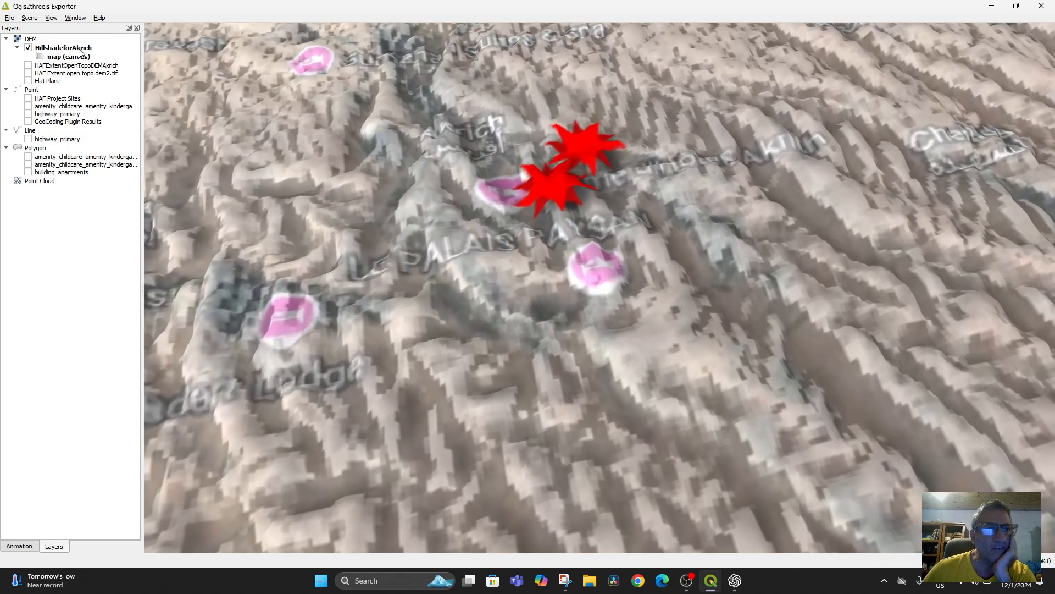
Step: Set the 3D scene's Z exaggeration to 3 and inspect the HillshadeforAkrich terrain around the project sites
left_click(24, 18)
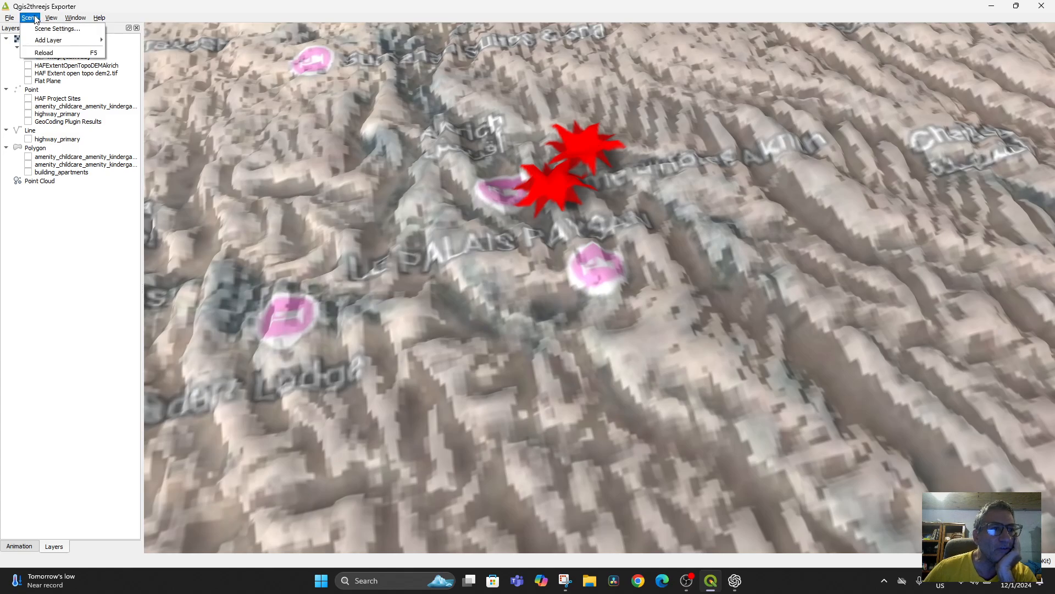
left_click(44, 30)
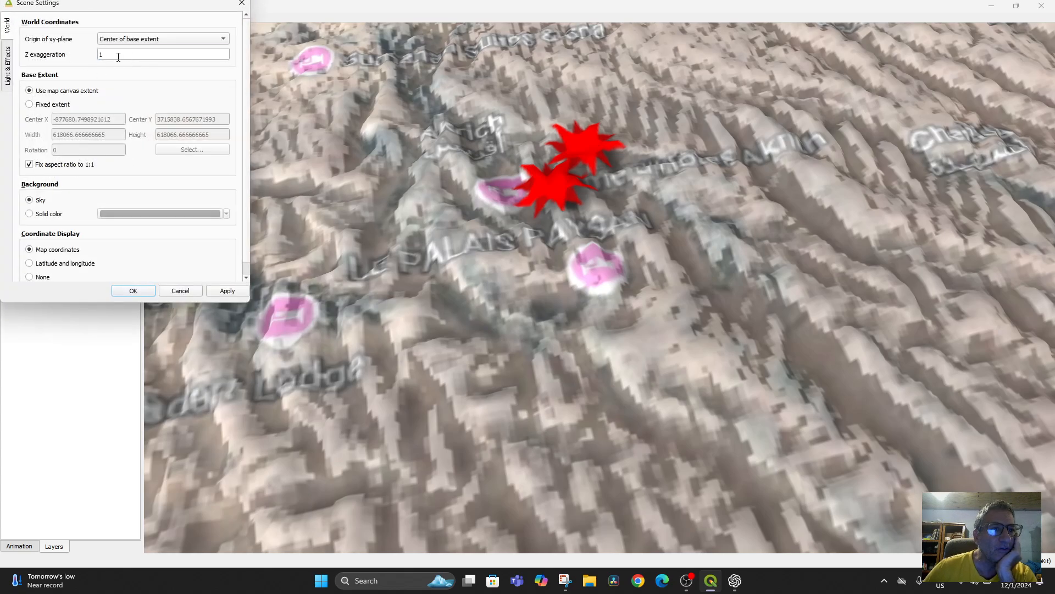
left_click(101, 56)
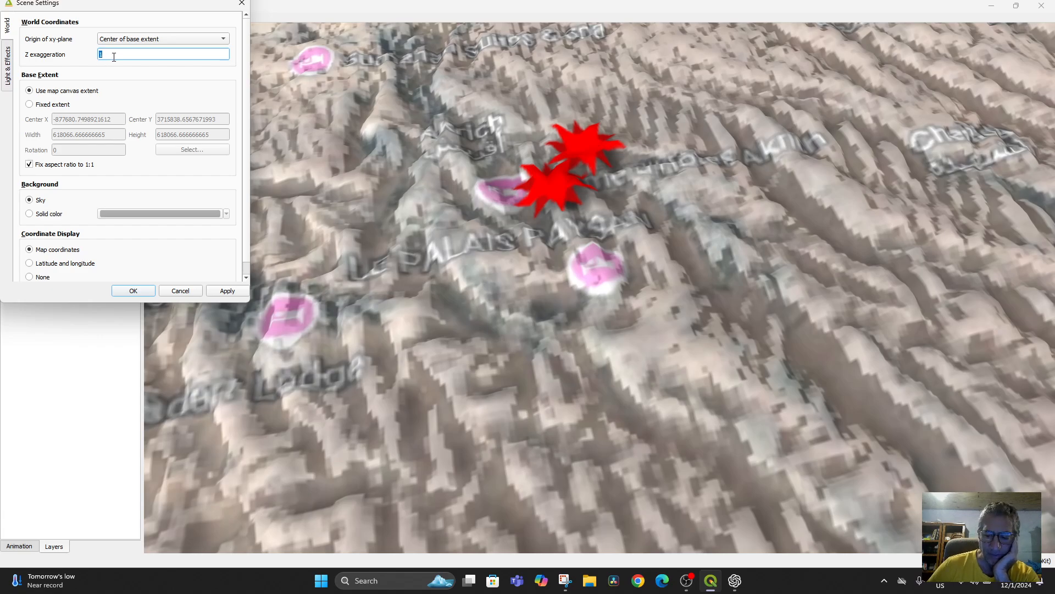
key("Return")
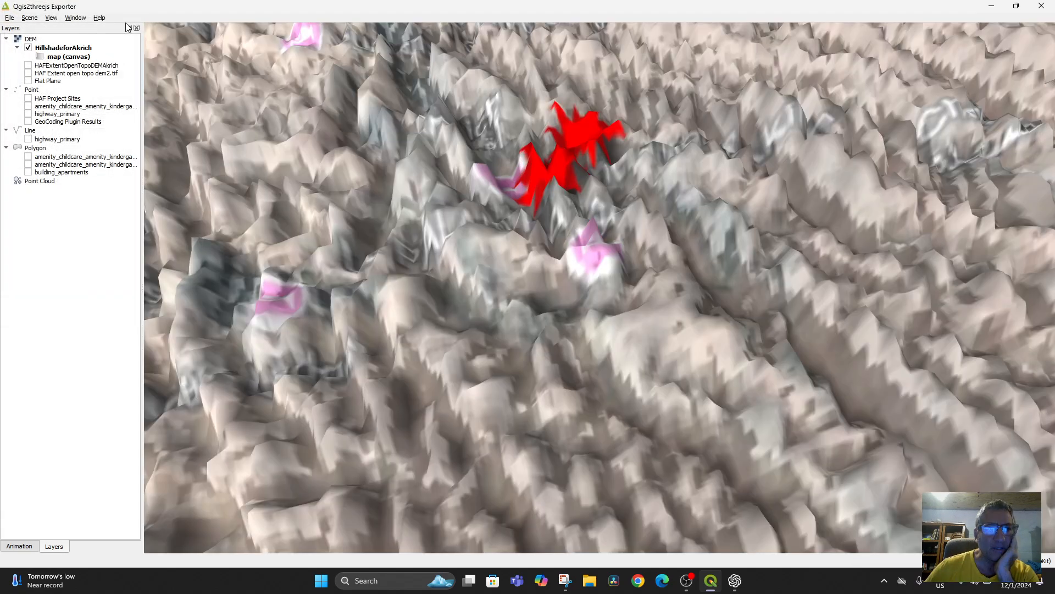
mouse_move(558, 315)
left_mouse_down()
mouse_move(557, 182)
mouse_move(580, 299)
mouse_move(560, 331)
left_mouse_up()
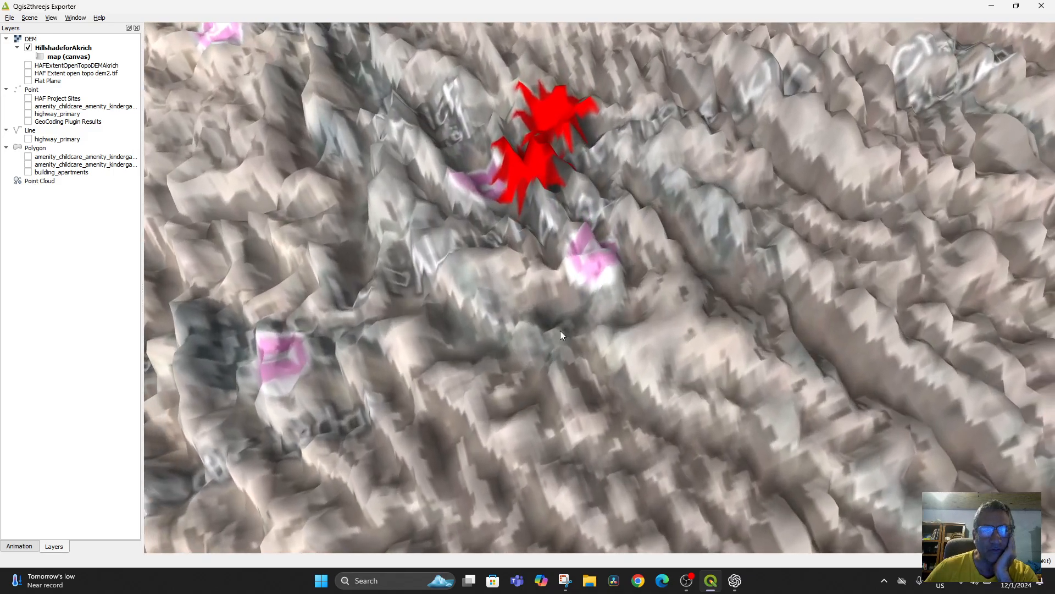
Step: Return the 3D scene's Z exaggeration to 1
left_click(27, 18)
left_click(55, 29)
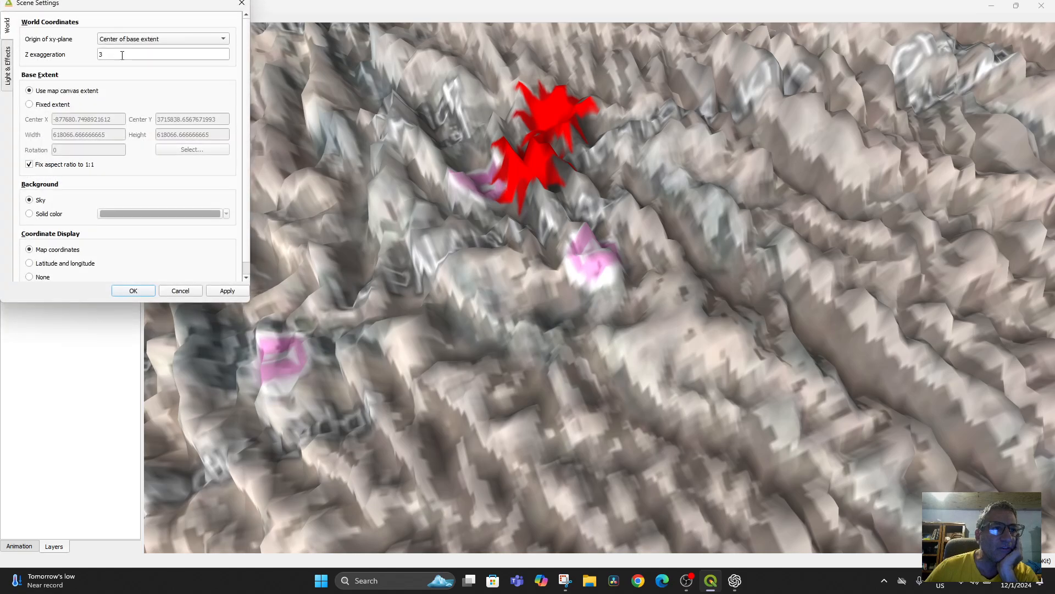
key("Return")
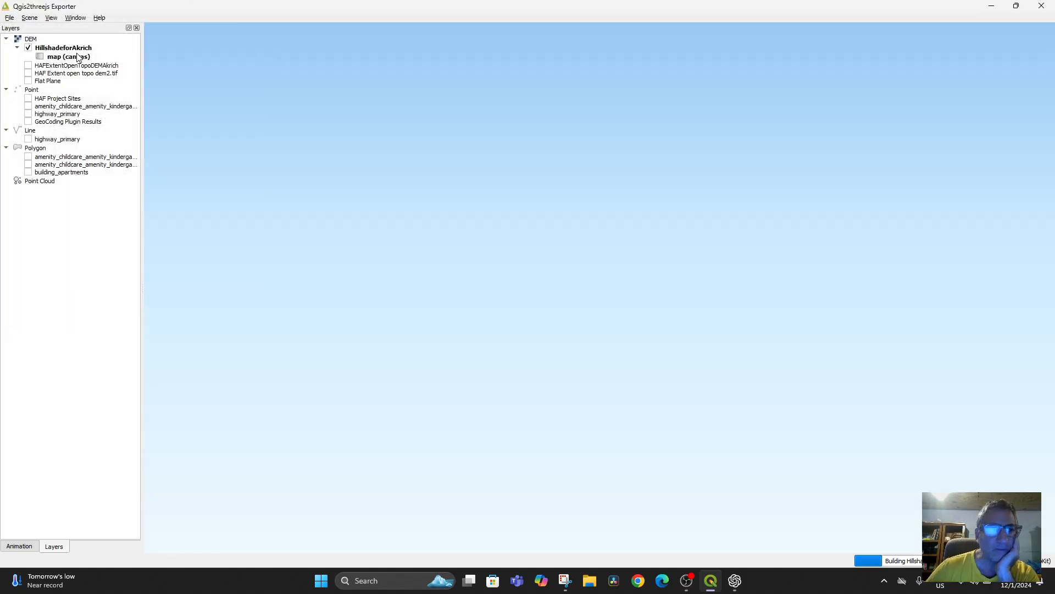
Step: Replace HillshadeforAkrich with HAFExtentOpenTopoDEMAkrich as the 3D scene's DEM, and view its terrain from low and high angles
left_click(29, 42)
left_click(29, 48)
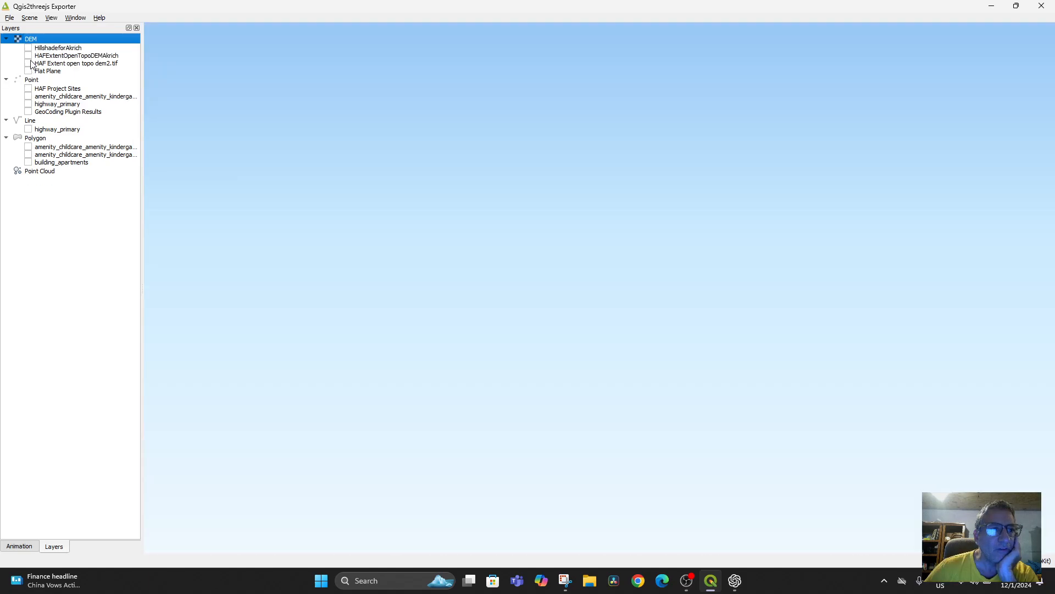
left_click(29, 56)
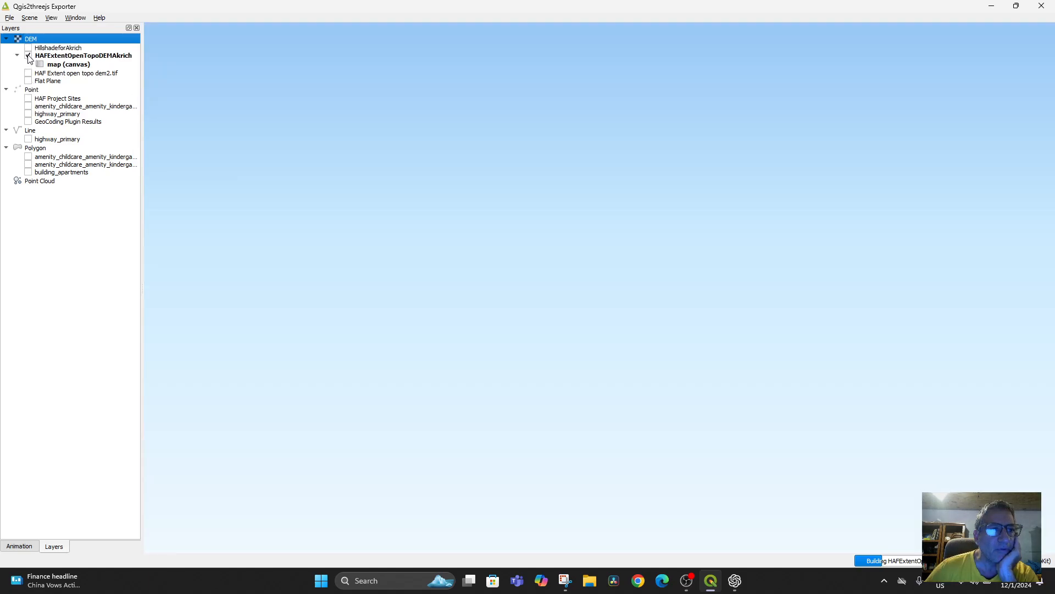
left_click_drag(485, 352, 483, 248)
scroll(504, 308, "down", 10)
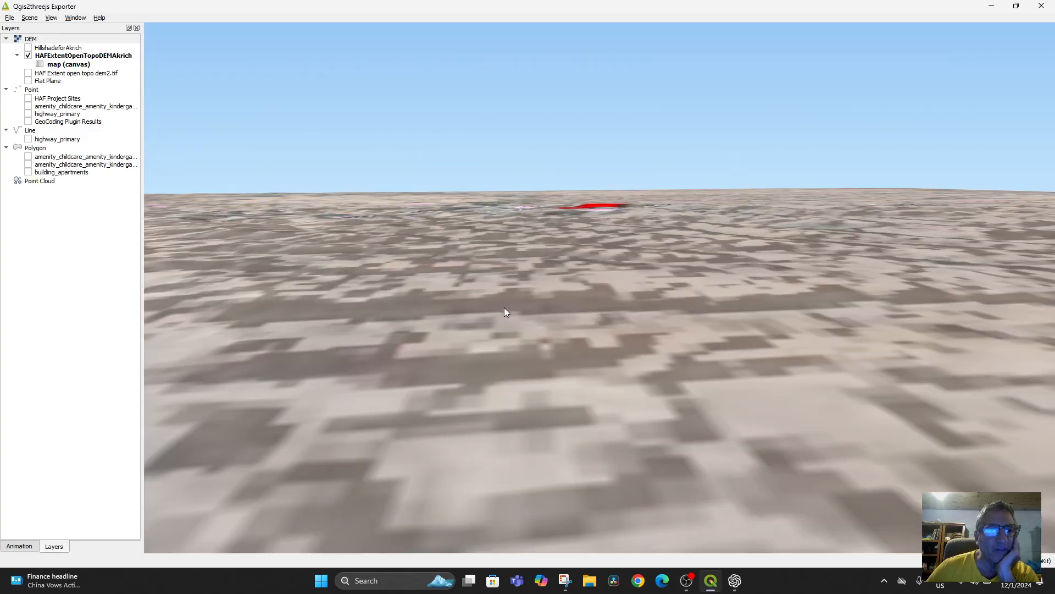
left_click_drag(505, 324, 502, 400)
left_click_drag(486, 275, 477, 302)
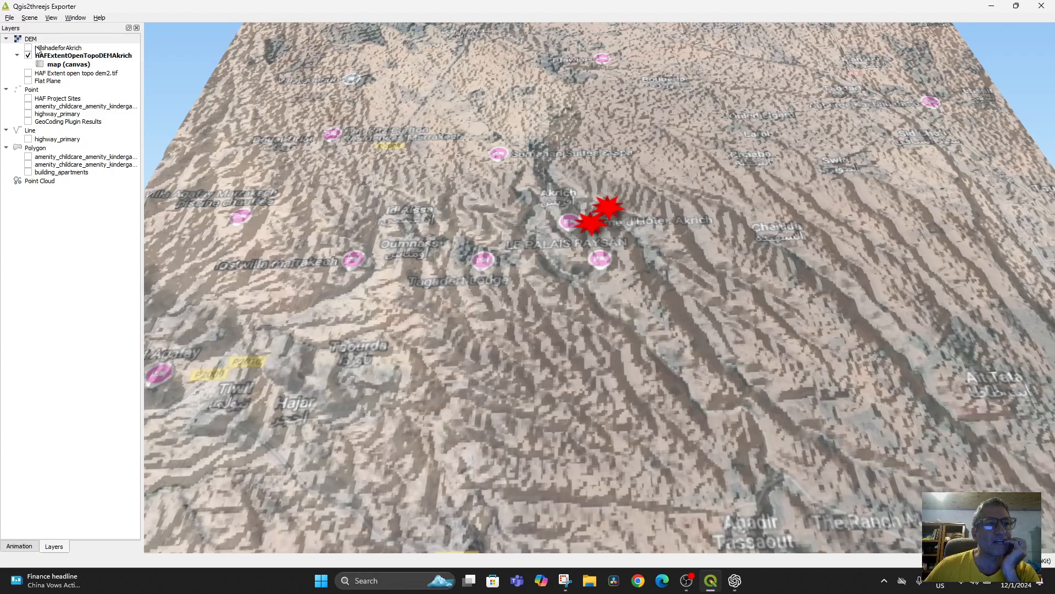
Step: Set the scene's Z exaggeration to 2, inspect the HAFExtentOpenTopoDEMAkrich terrain from a lower angle, and close the 3D exporter
left_click(29, 17)
left_click(44, 25)
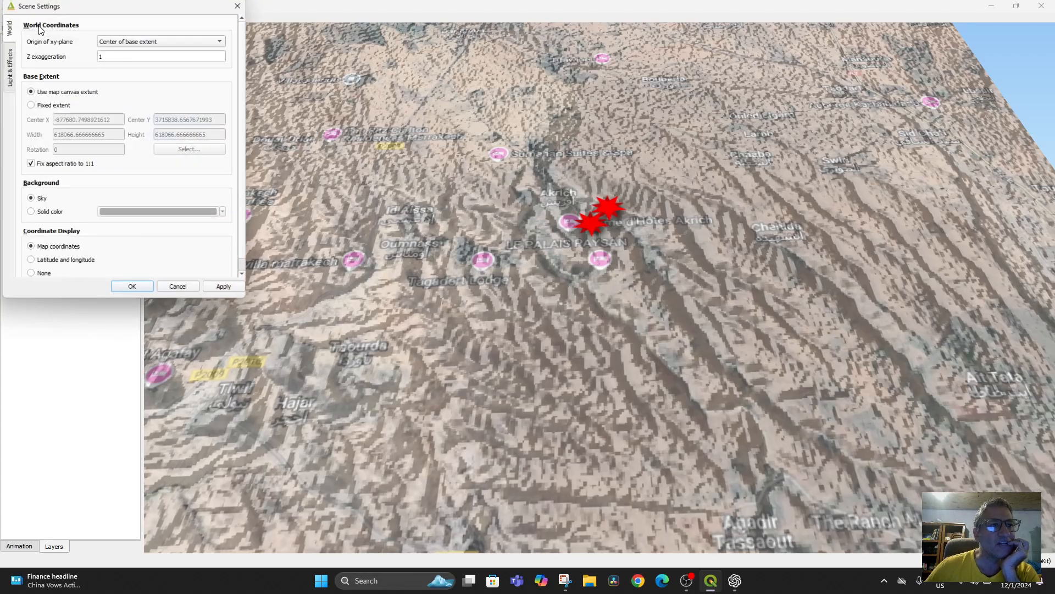
left_click(126, 54)
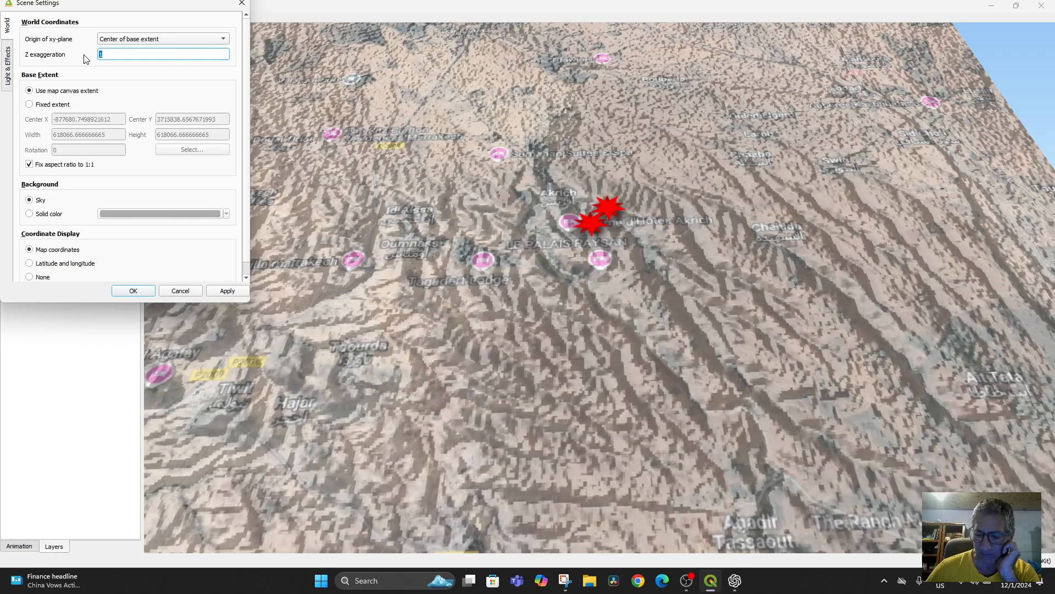
type("2")
key("Return")
left_click_drag(374, 280, 659, 201)
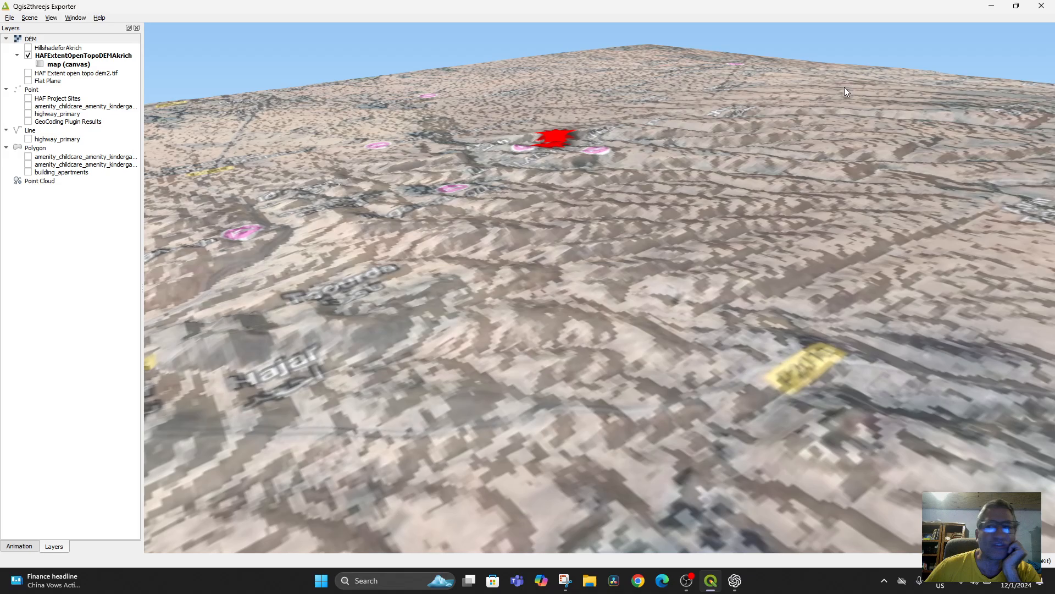
left_click(1043, 7)
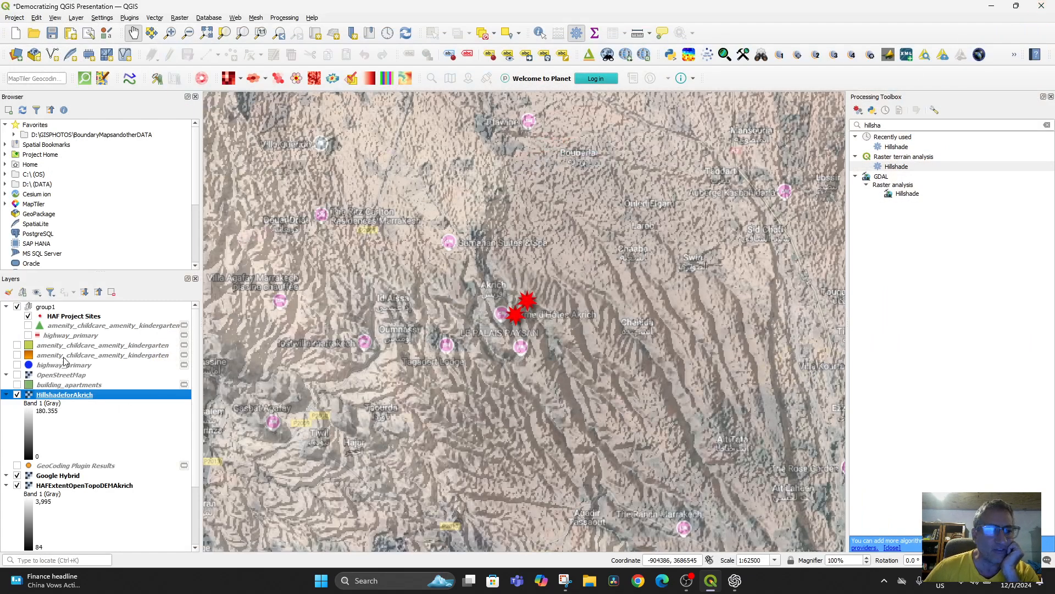
Step: Hide the HillshadeforAkrich layer and frame the map on the area around the HAF project sites at a scale of 1:15625
left_click(18, 395)
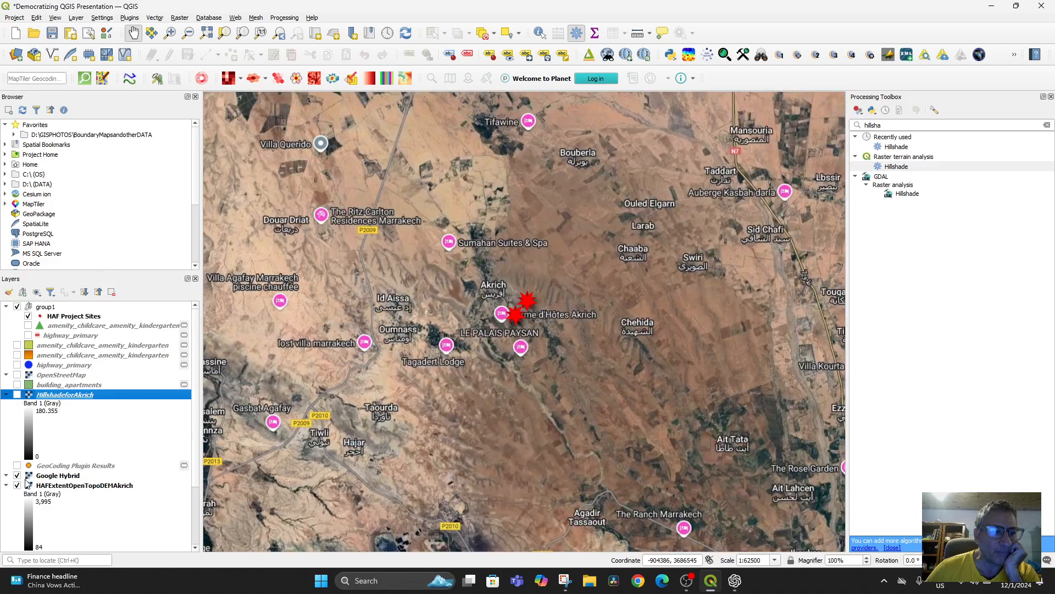
scroll(459, 416, "up", 1)
scroll(434, 344, "down", 1)
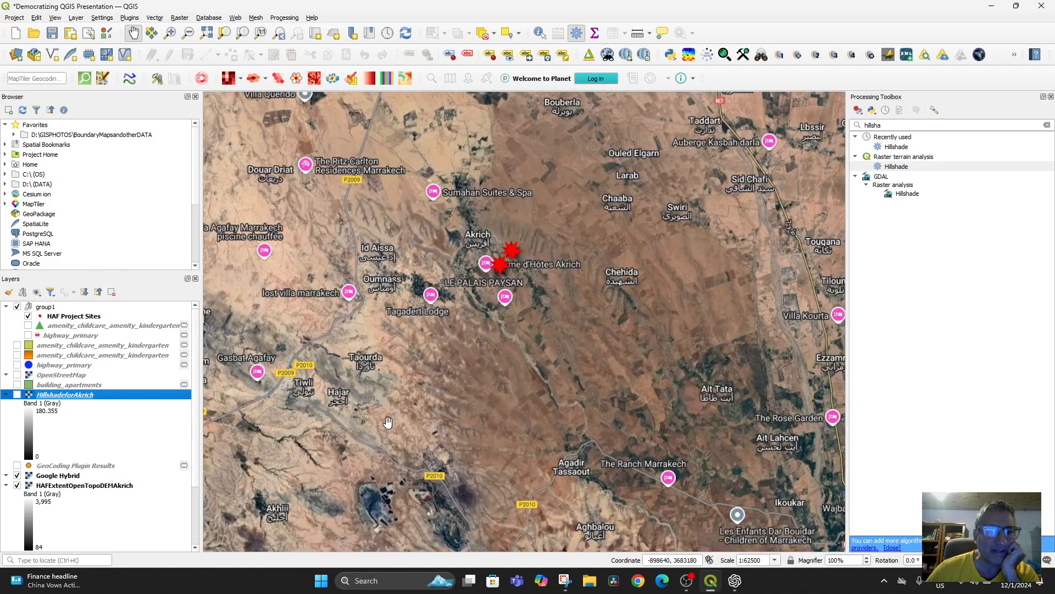
left_click_drag(425, 402, 423, 452)
scroll(458, 397, "up", 2)
left_click_drag(461, 333, 403, 449)
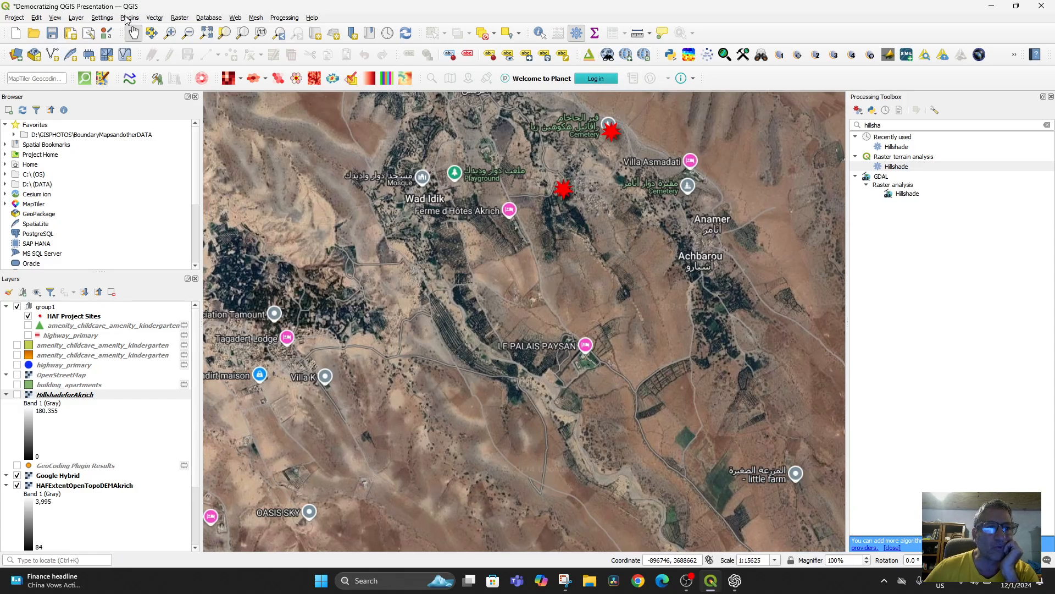
Step: Open the Qgis2threejs Exporter for the closer map extent
left_click(129, 18)
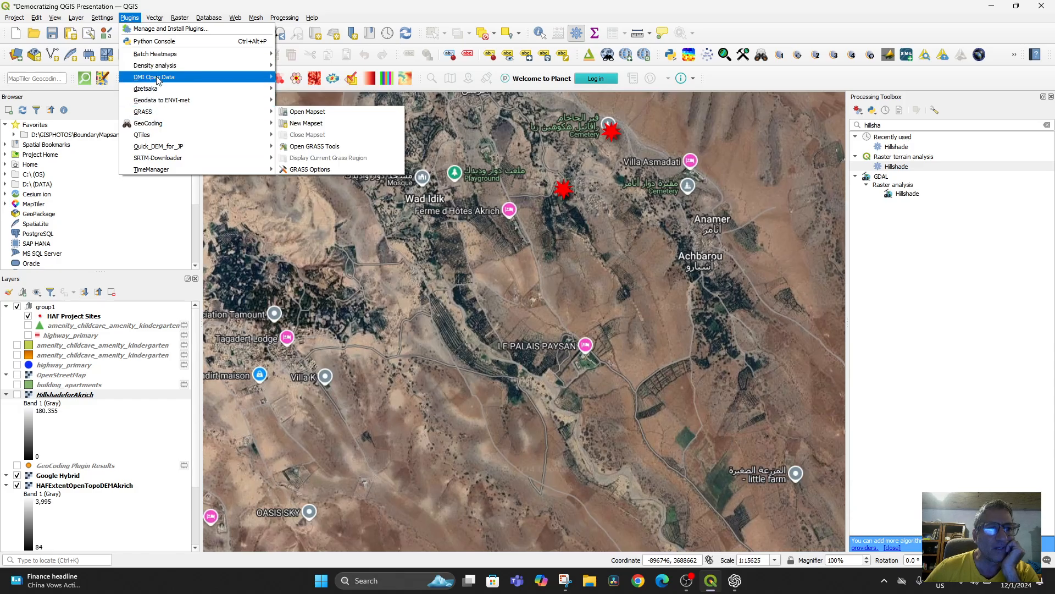
mouse_move(242, 24)
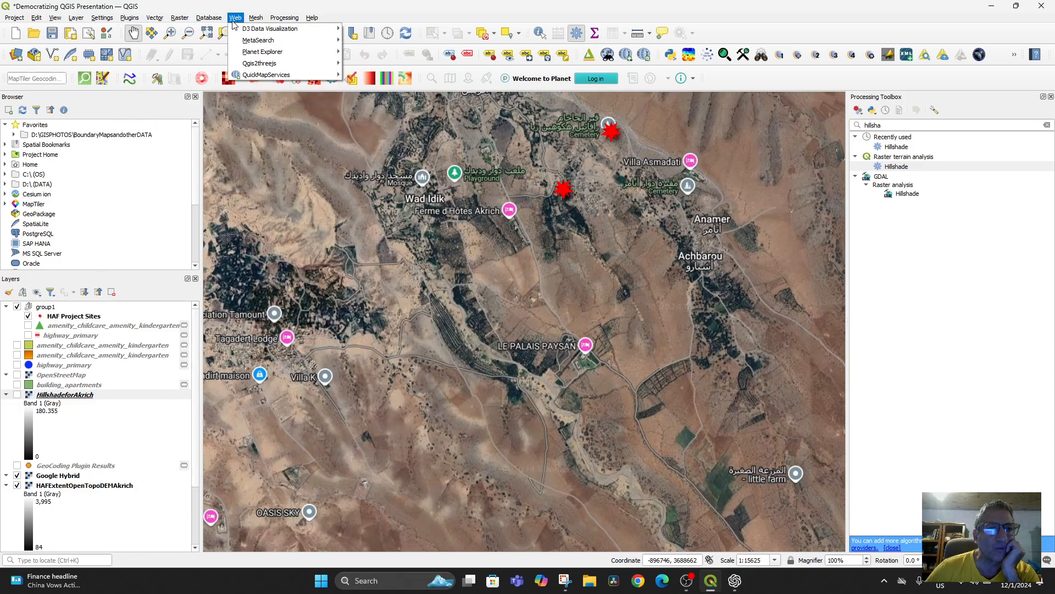
mouse_move(150, 24)
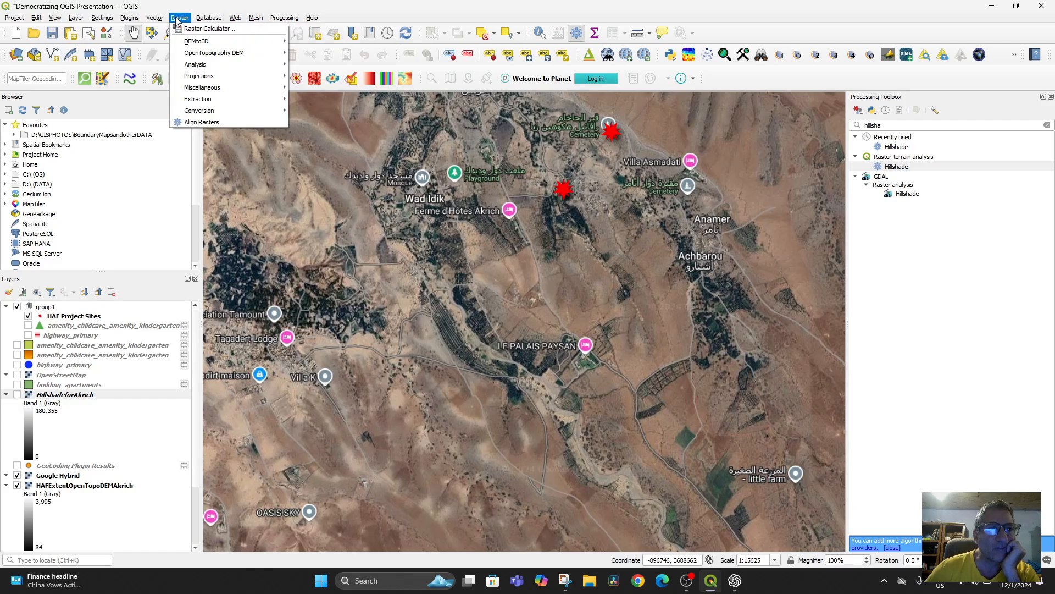
mouse_move(95, 20)
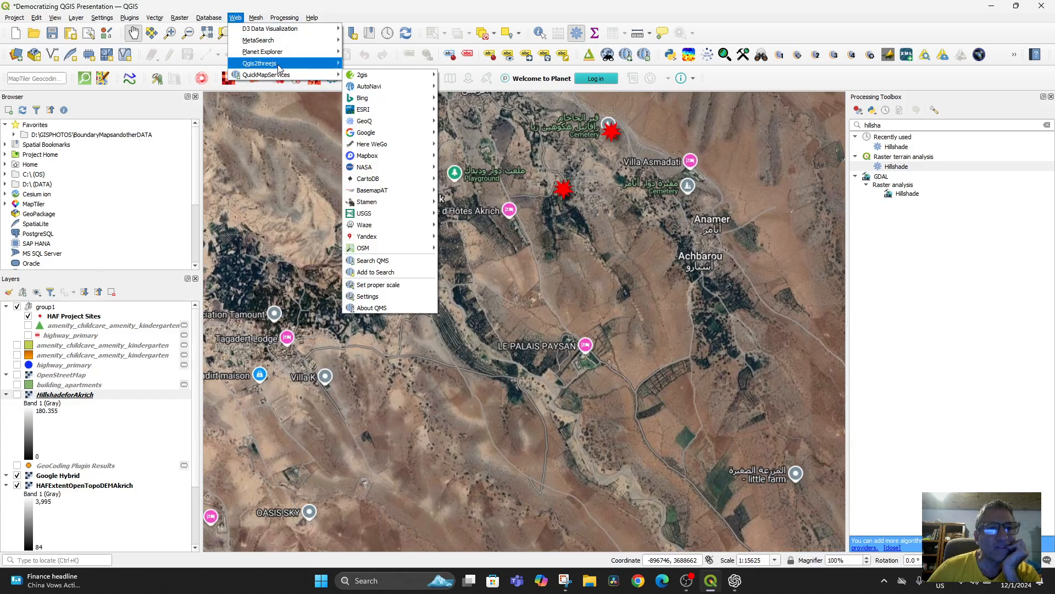
mouse_move(330, 64)
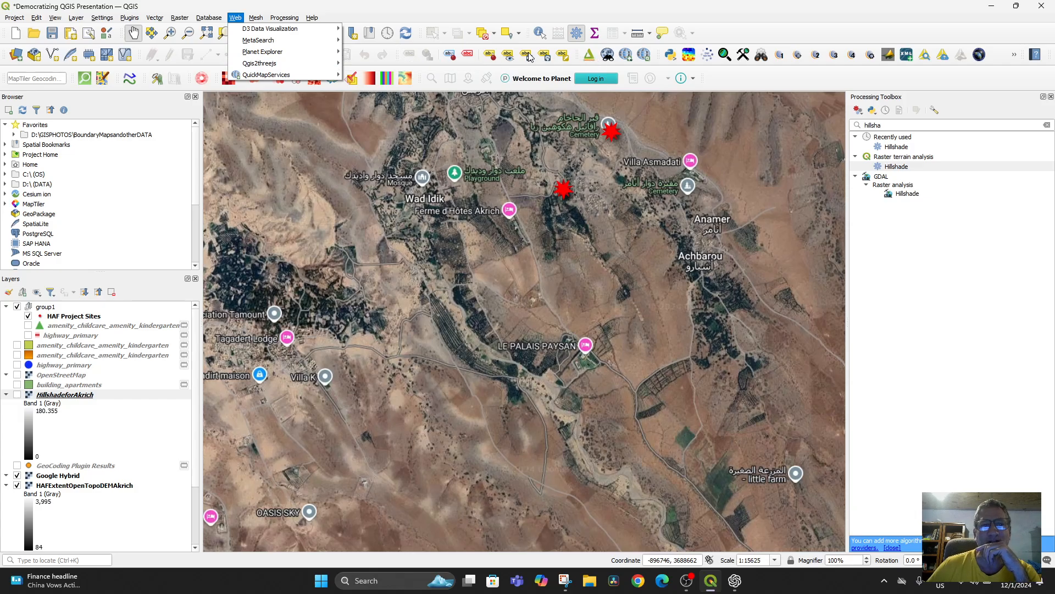
mouse_move(297, 68)
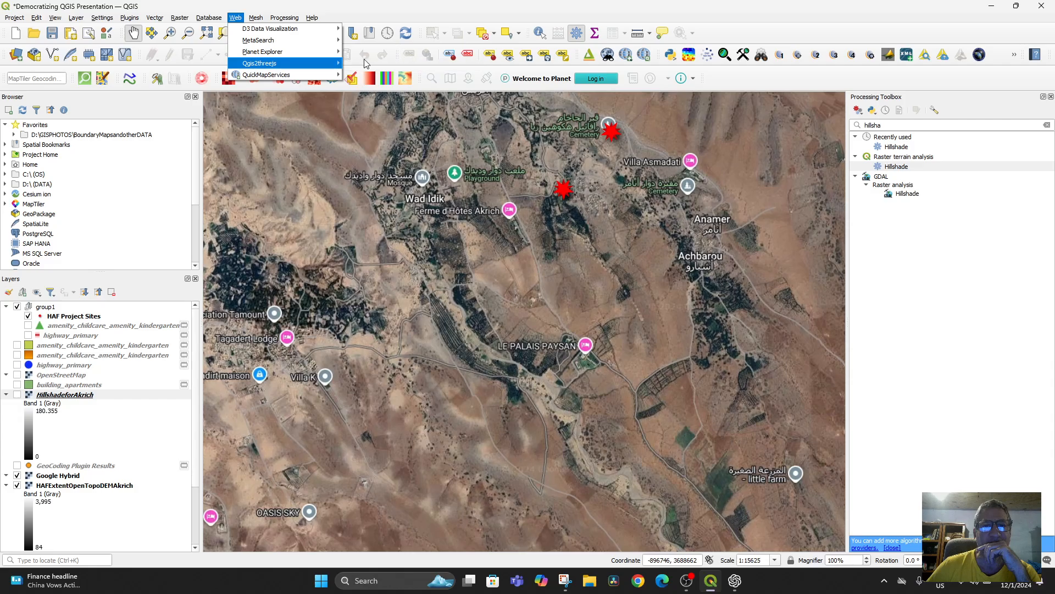
left_click(393, 63)
Step: Inspect the HAFExtentOpenTopoDEMAkrich terrain with Google Hybrid imagery in 3D, from an overview down to a close low-angle view near LE PALAIS PAYSAN
scroll(613, 276, "down", 5)
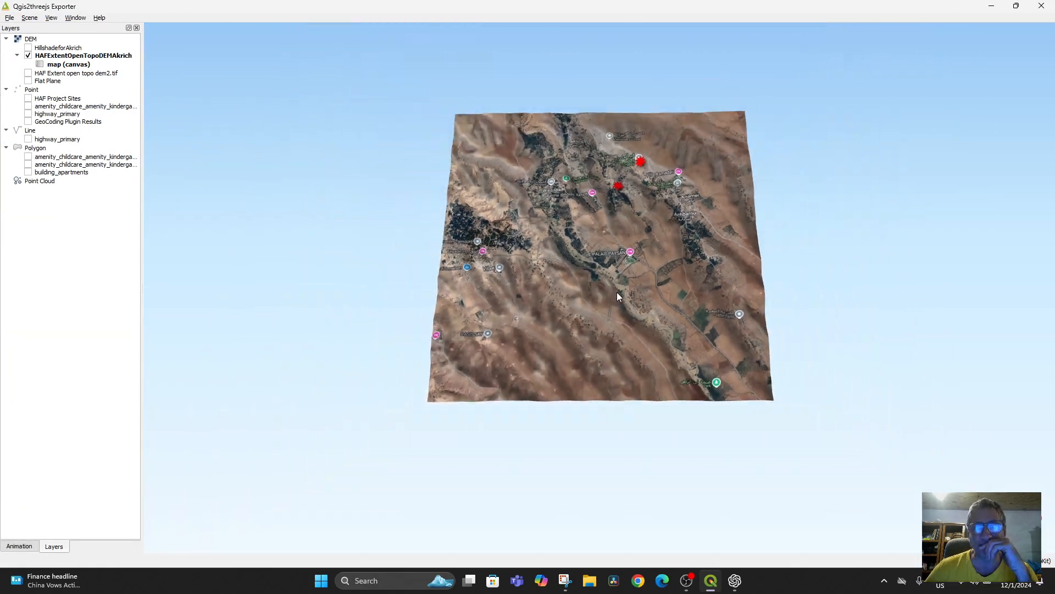
left_click_drag(616, 292, 597, 226)
scroll(597, 226, "up", 4)
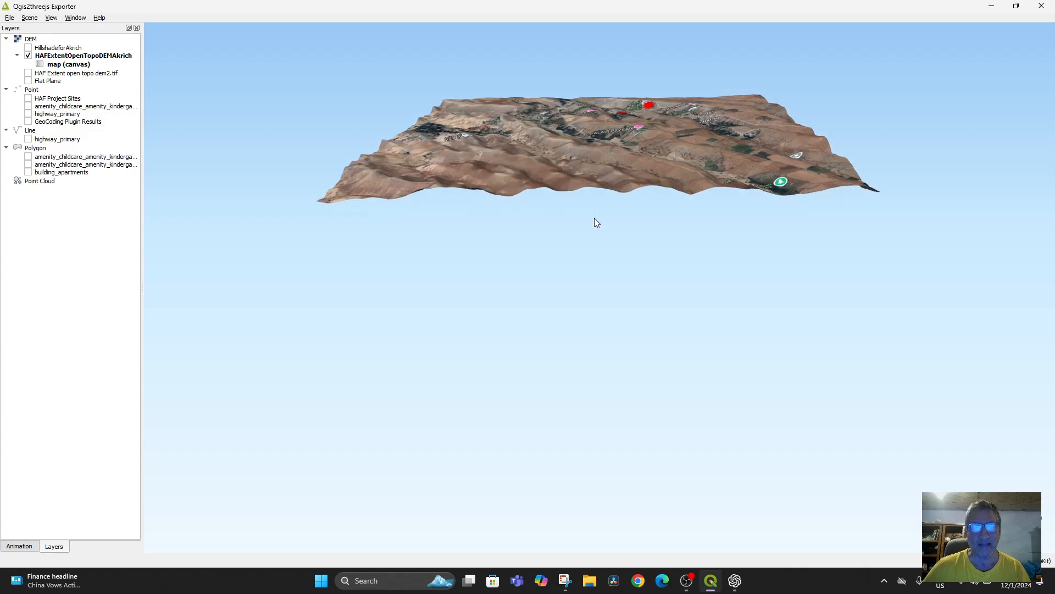
left_click_drag(581, 176, 669, 239)
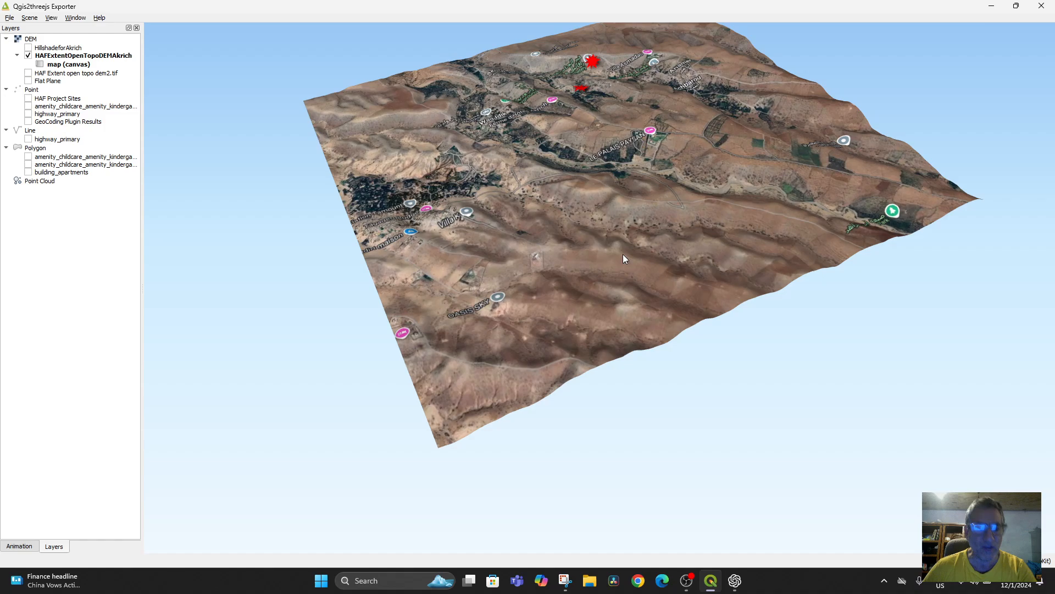
scroll(625, 255, "down", 10)
scroll(638, 280, "up", 10)
left_click_drag(577, 220, 585, 312)
scroll(623, 353, "up", 5)
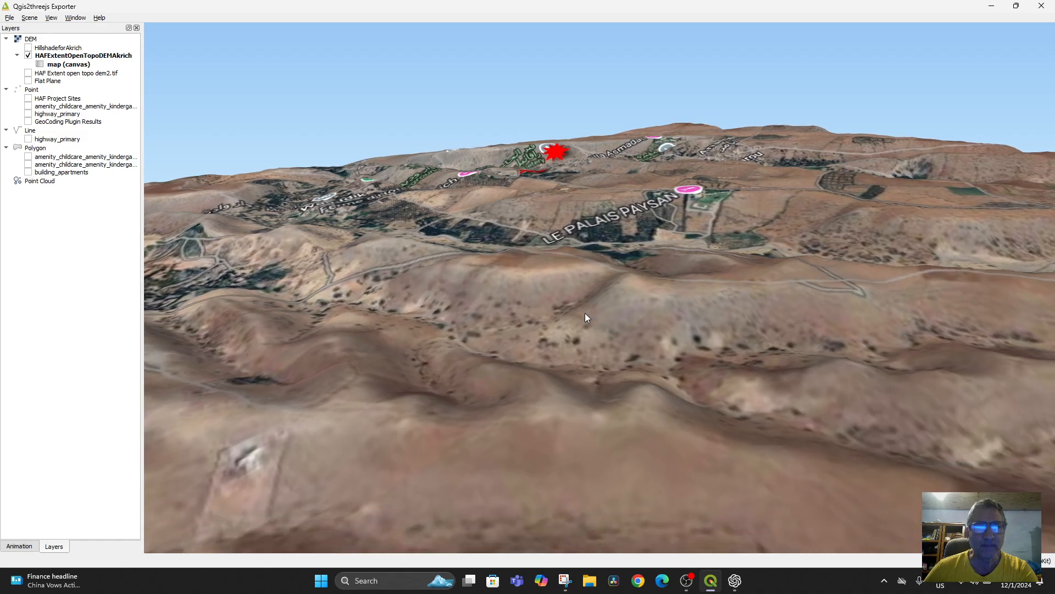
Step: Switch the 3D scene's DEM from HAFExtentOpenTopoDEMAkrich to HillshadeforAkrich and examine the relief from several distances
left_click(28, 55)
left_click(28, 48)
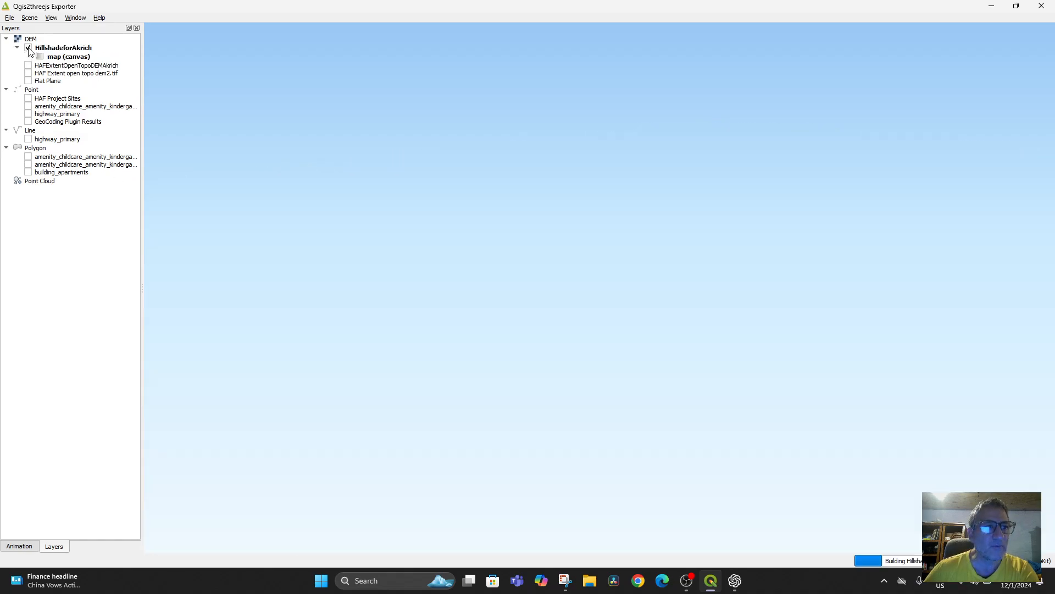
left_click_drag(668, 365, 578, 342)
scroll(515, 389, "down", 3)
scroll(574, 397, "up", 8)
scroll(578, 341, "up", 8)
scroll(570, 315, "down", 2)
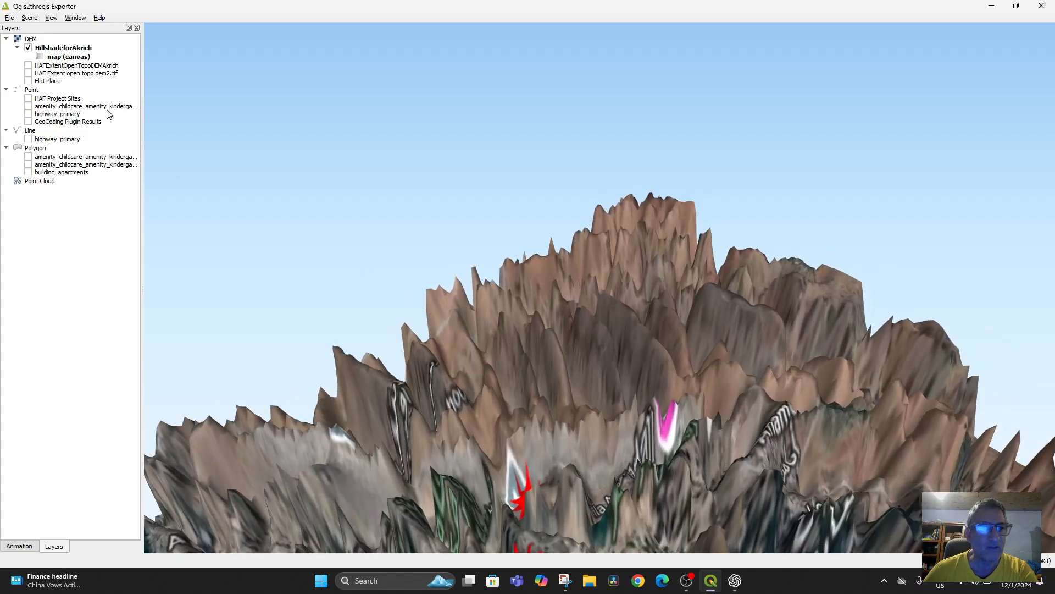
Step: Show HAF Extent open topo dem2.tif instead of HillshadeforAkrich in the 3D scene and examine the terrain around the project sites
left_click(27, 49)
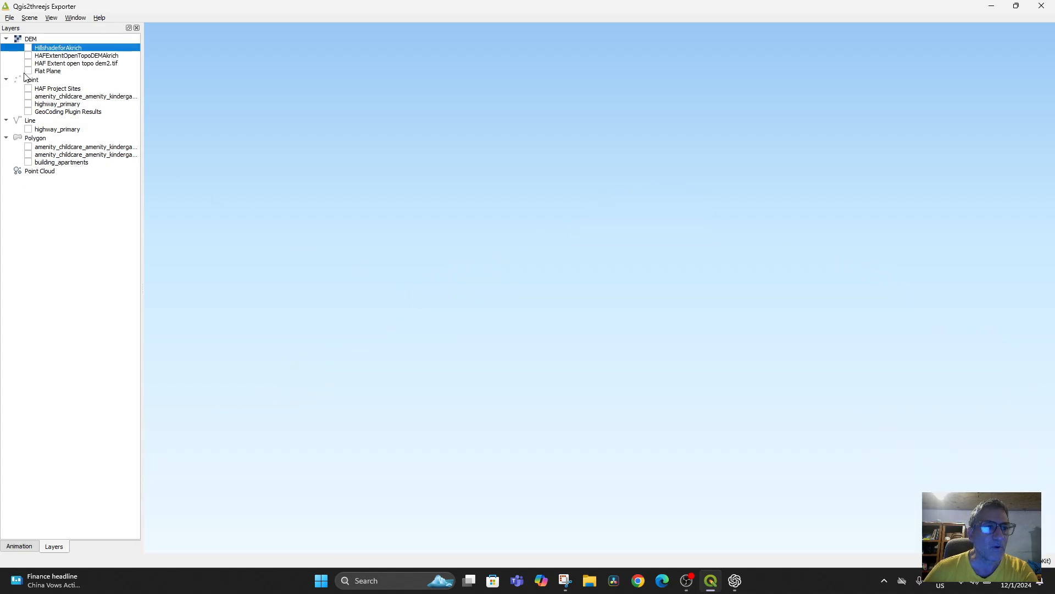
left_click(28, 63)
scroll(708, 324, "up", 4)
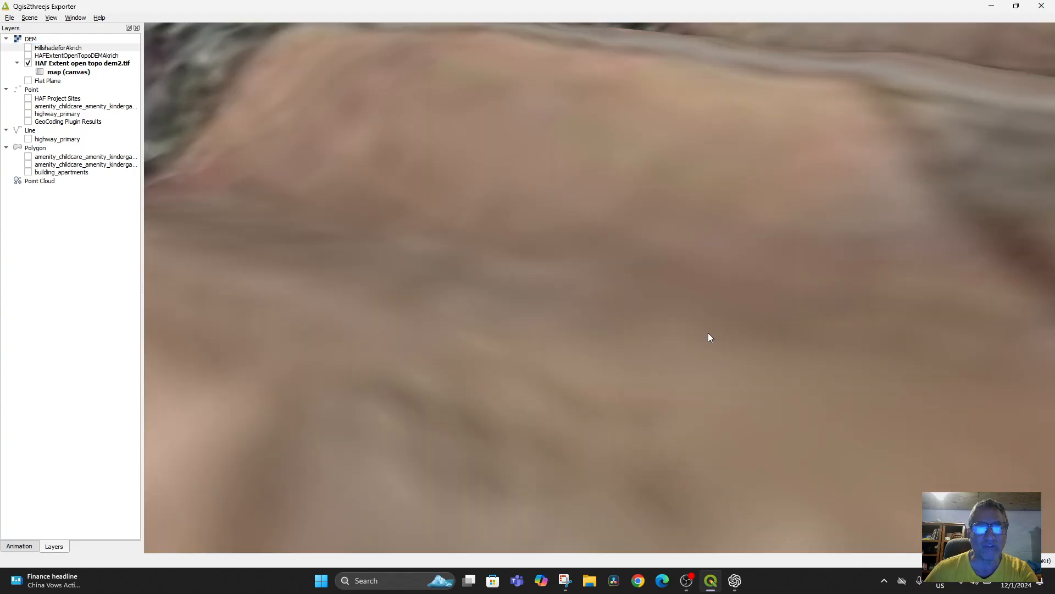
scroll(708, 332, "down", 10)
left_click_drag(578, 359, 604, 357)
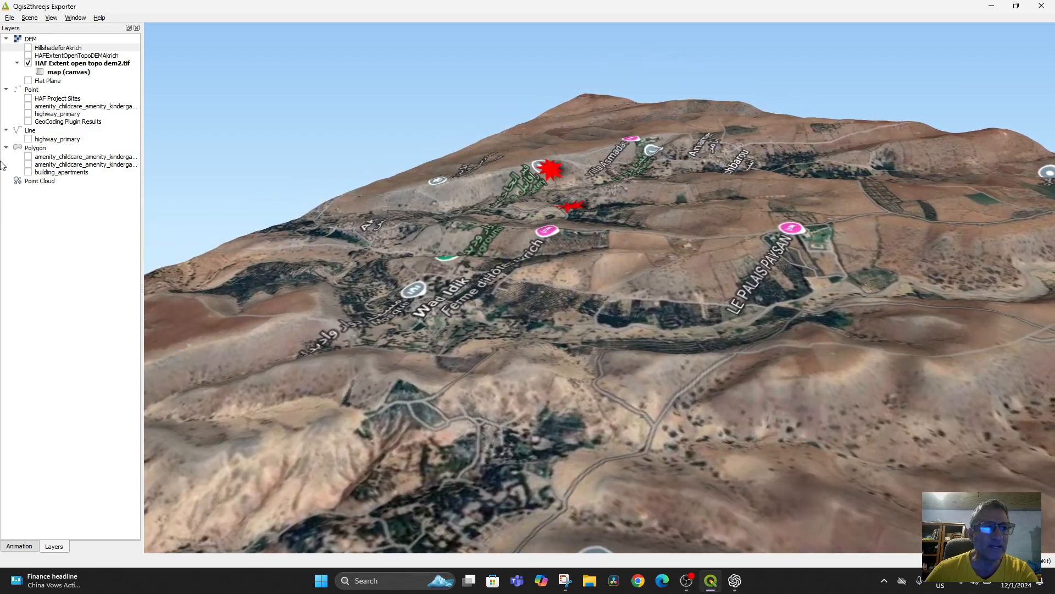
Step: Enable HAFExtentOpenTopoDEMAkrich and HillshadeforAkrich together as the scene's DEMs in place of HAF Extent open topo dem2.tif
left_click(27, 56)
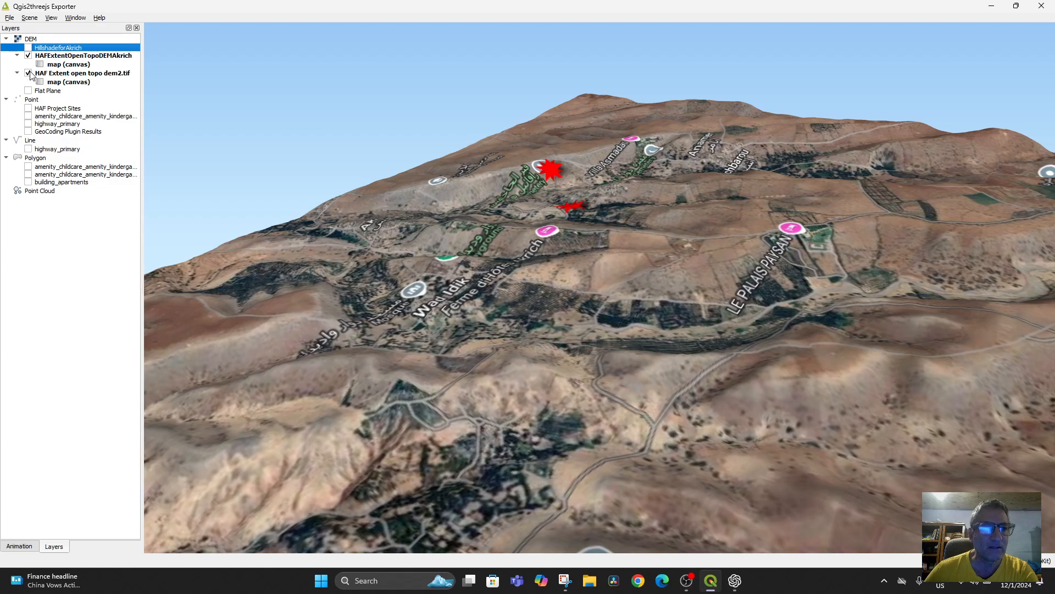
left_click(28, 73)
left_click(28, 48)
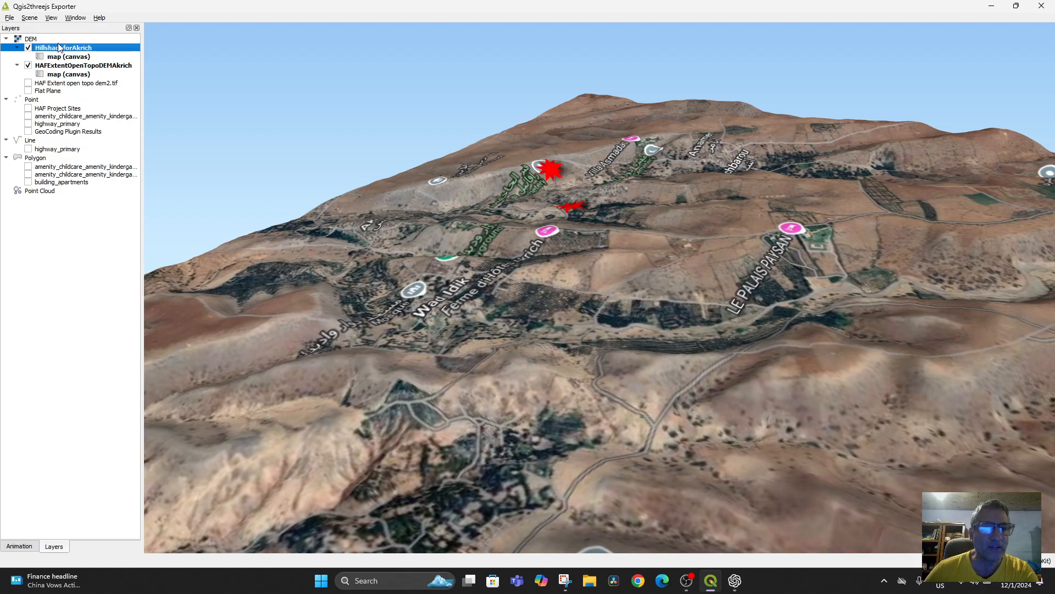
Step: Compare the 3D scene with and without HAFExtentOpenTopoDEMAkrich, ending with only HillshadeforAkrich enabled, and examine the hillshade relief
left_click(28, 65)
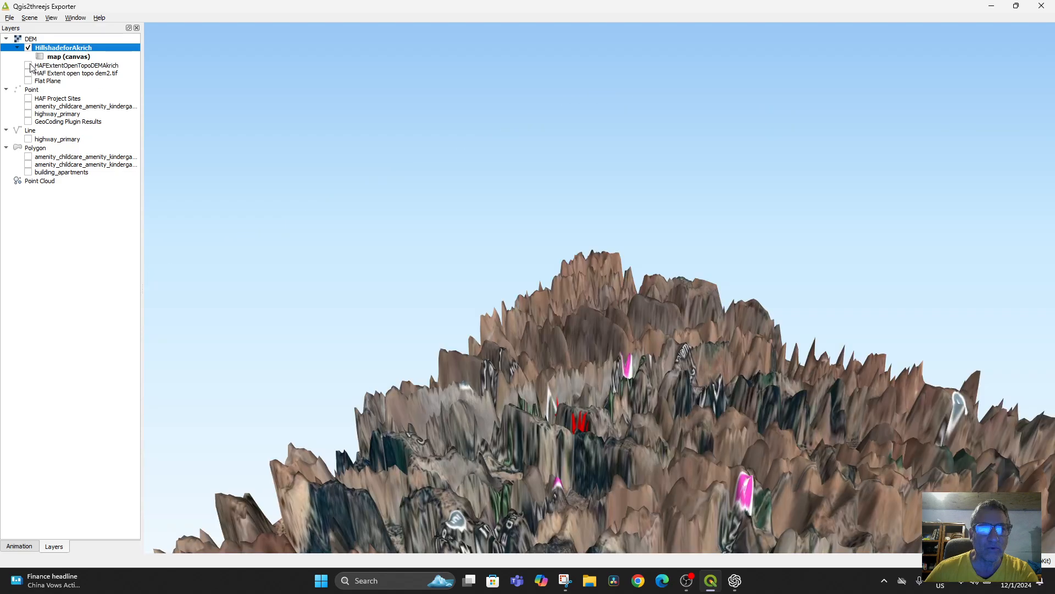
left_click(28, 65)
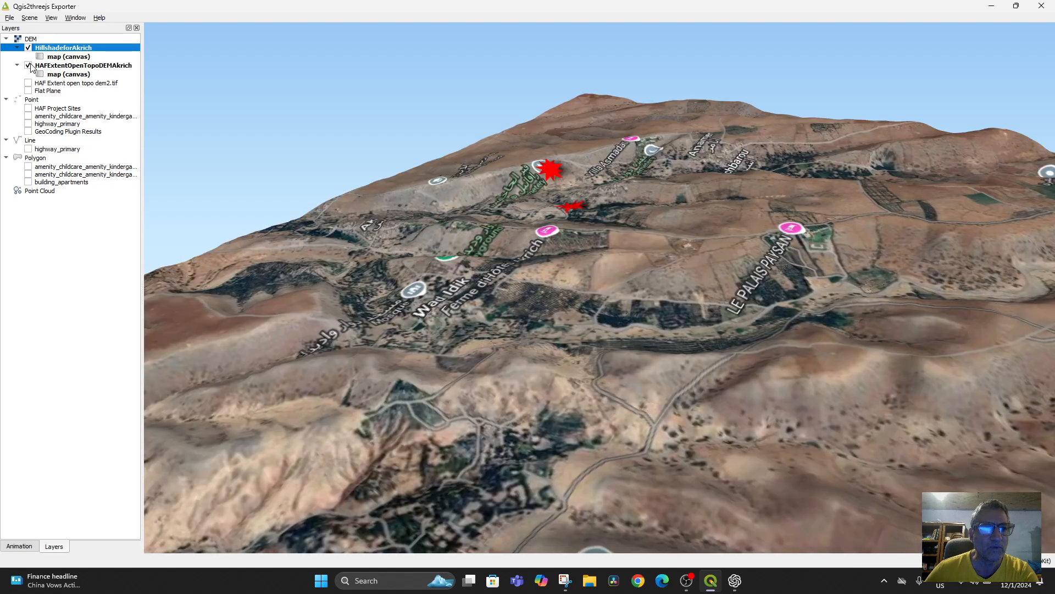
left_click(28, 65)
scroll(598, 447, "down", 2)
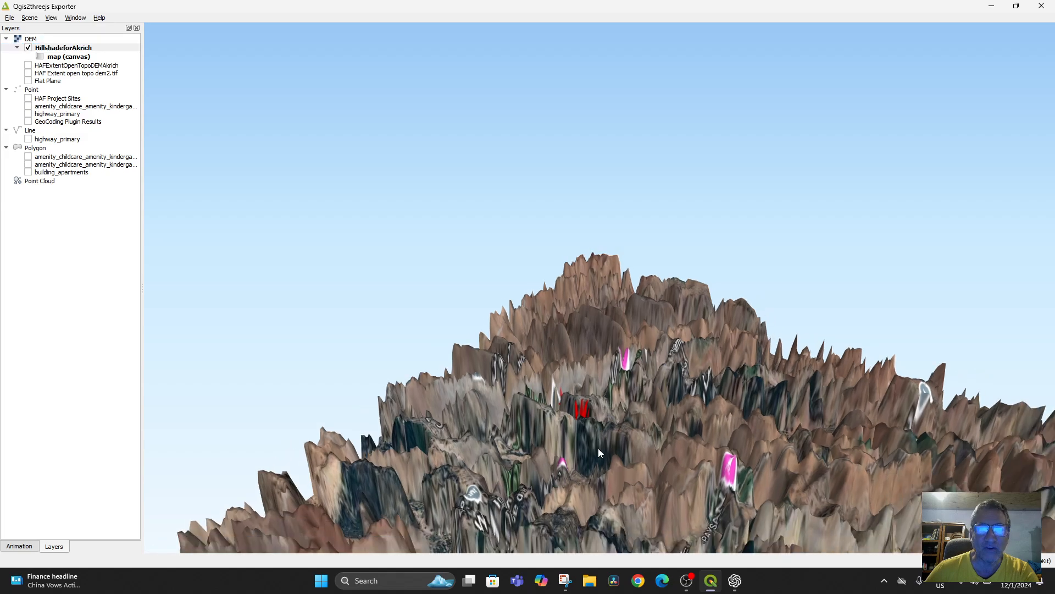
scroll(599, 427, "up", 10)
scroll(606, 526, "down", 15)
left_click_drag(579, 529, 445, 476)
Step: Set the scene's Z exaggeration to 1 and examine the HillshadeforAkrich relief up close around LE PALAIS PAYSAN
left_click(29, 17)
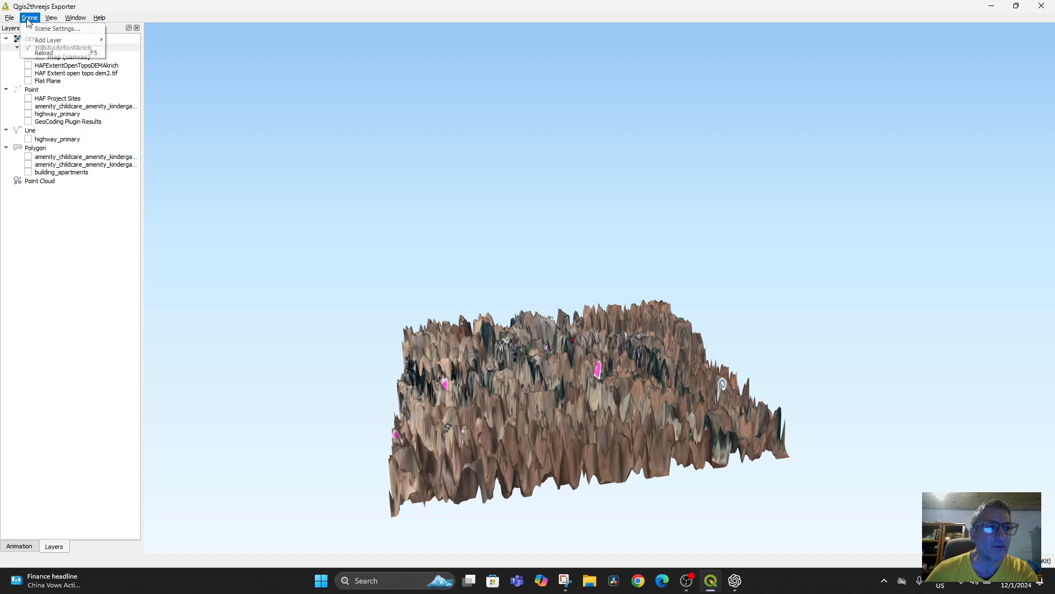
left_click(47, 28)
left_click(110, 57)
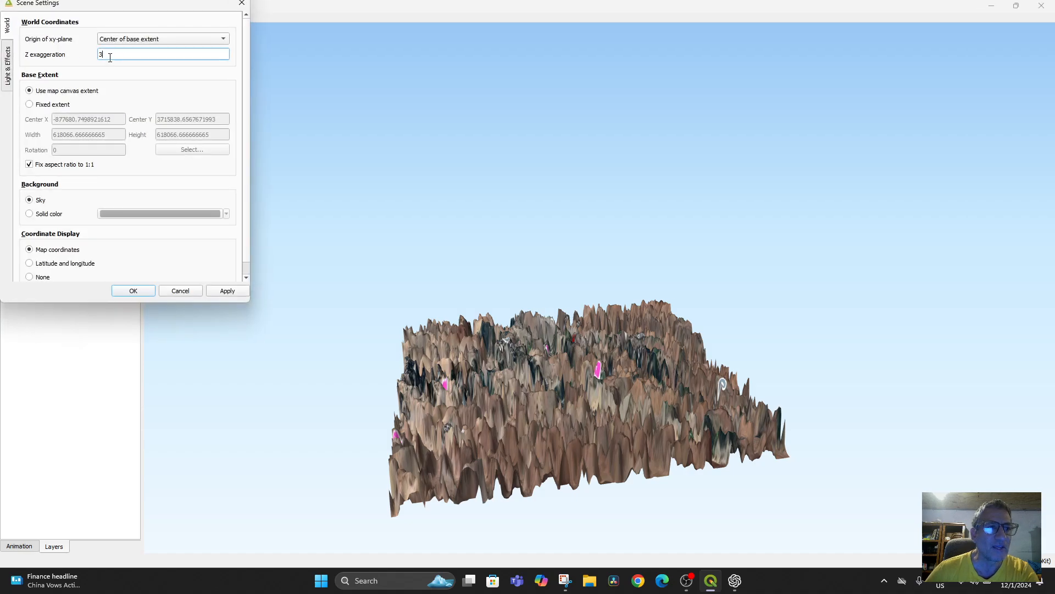
type("1")
key("Return")
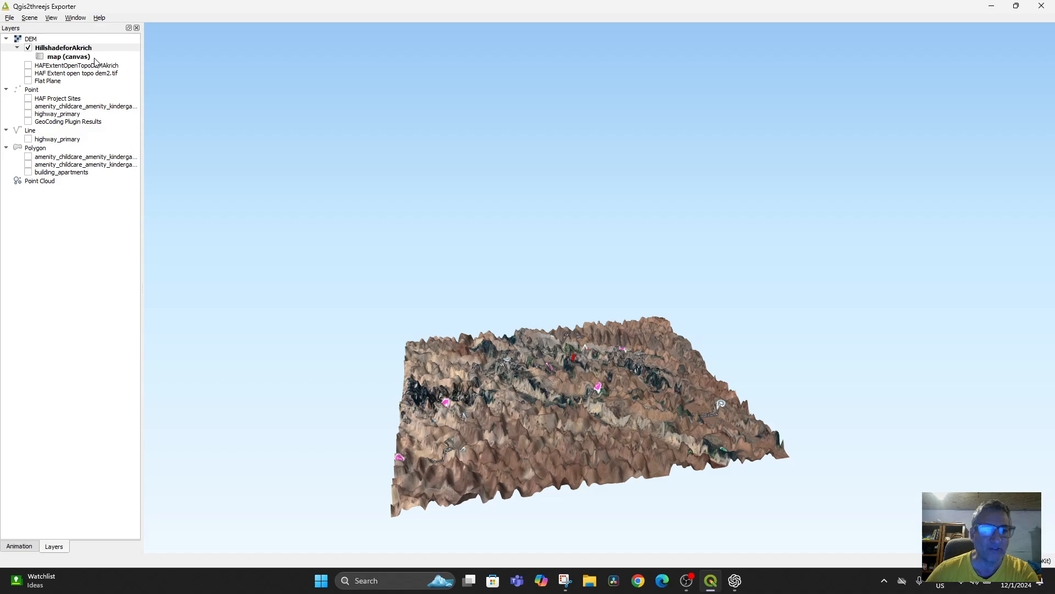
scroll(635, 427, "up", 5)
left_click_drag(635, 427, 627, 342)
scroll(585, 494, "up", 5)
scroll(626, 342, "up", 5)
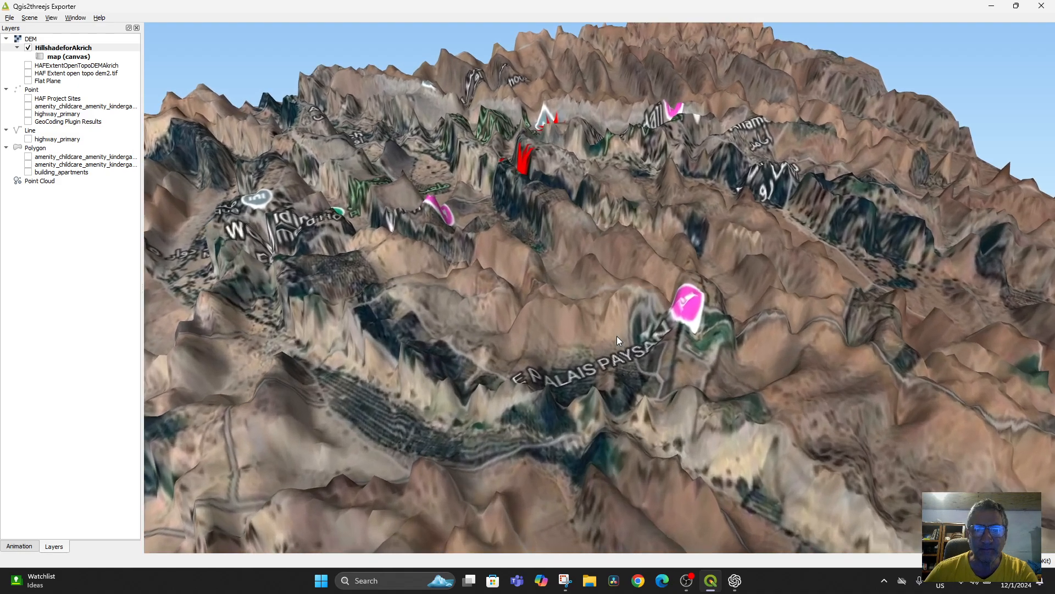
Step: Reduce the scene's Z exaggeration to 0.5 and examine the HillshadeforAkrich terrain from several angles near the project sites
left_click(30, 20)
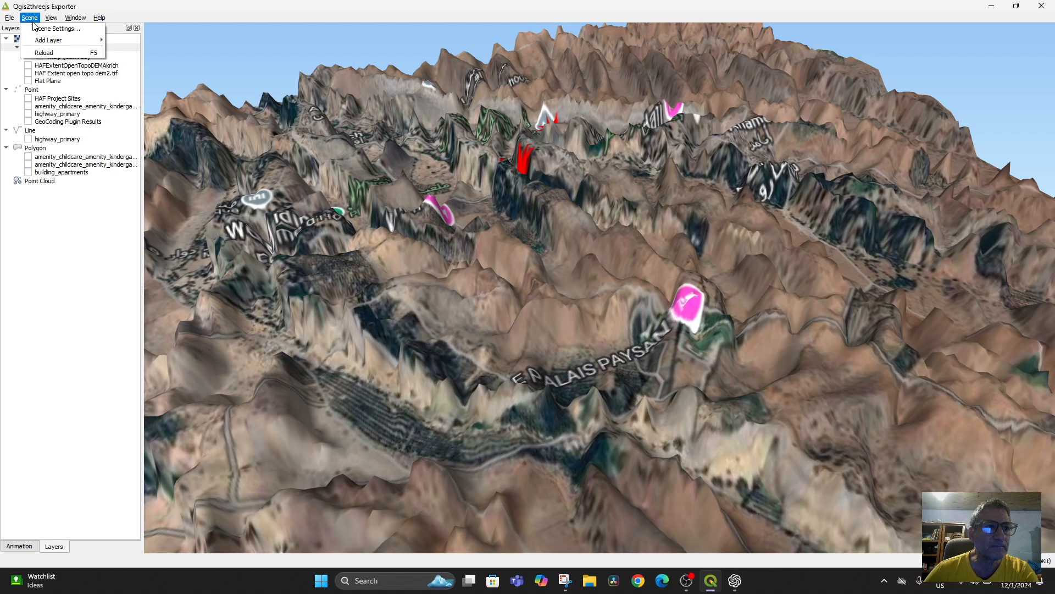
left_click(40, 30)
left_click(124, 55)
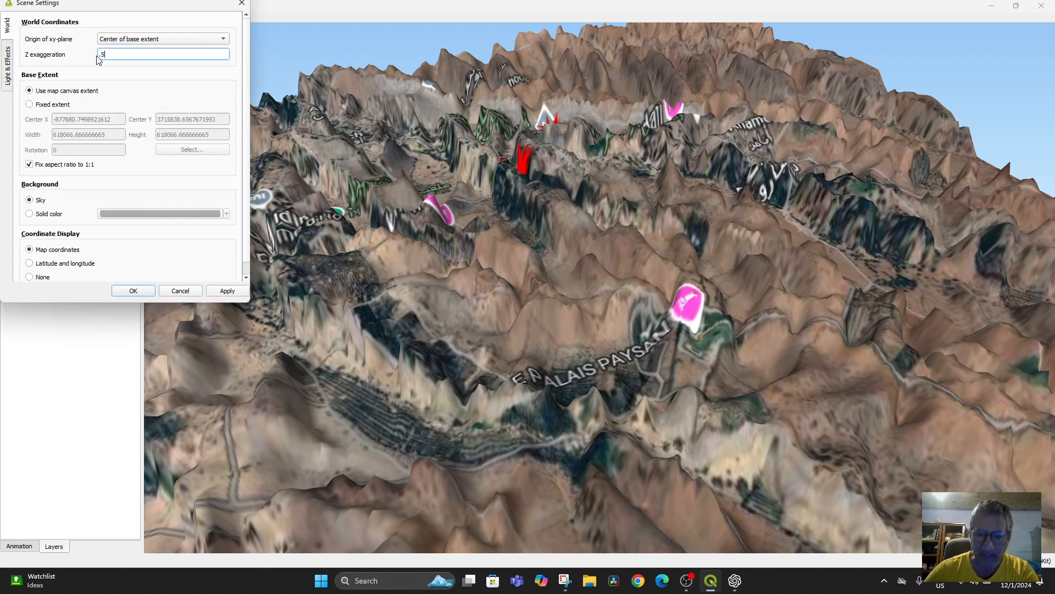
type(".5")
key("Return")
left_click_drag(370, 232, 404, 242)
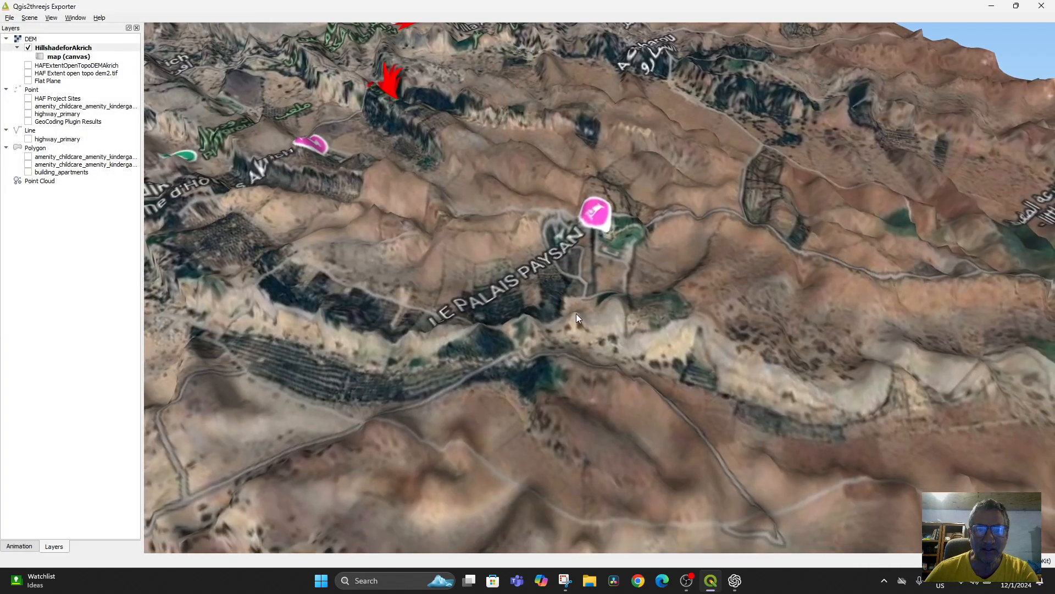
left_click_drag(604, 346, 443, 384)
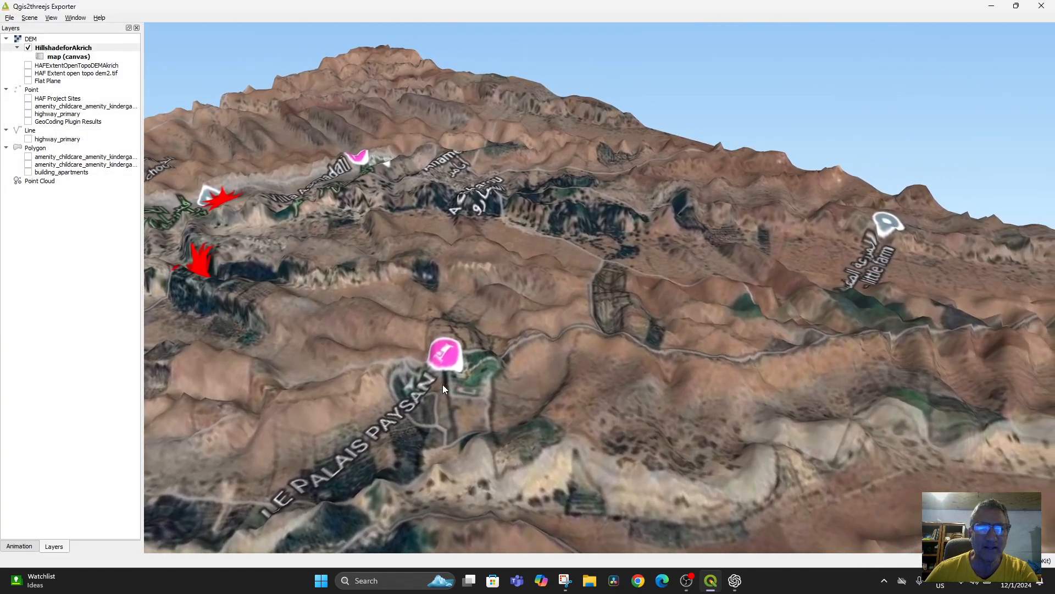
scroll(443, 384, "down", 2)
left_click_drag(467, 465, 361, 437)
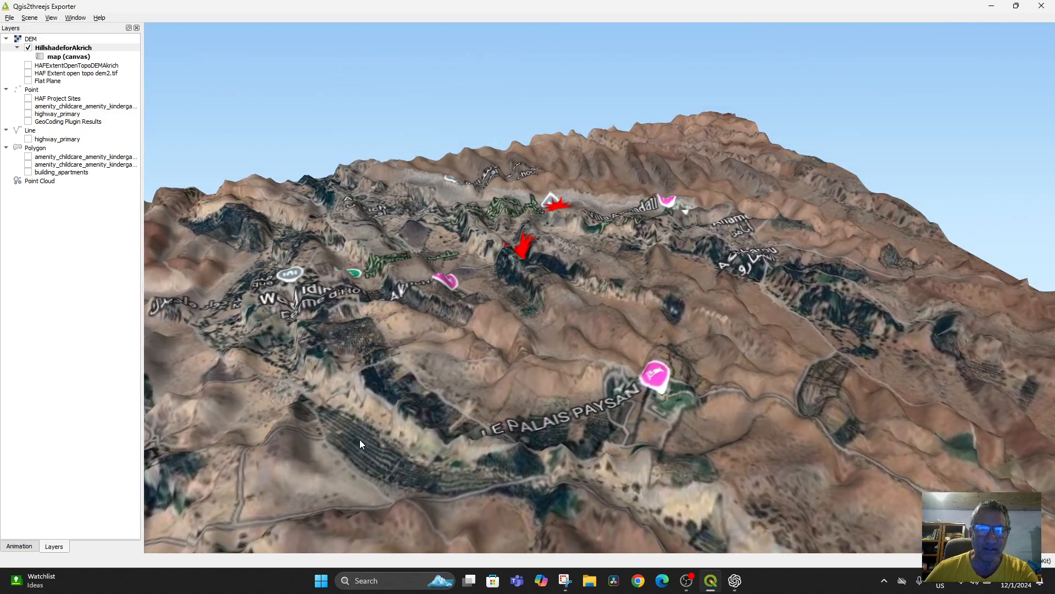
Step: Show HAFExtentOpenTopoDEMAkrich instead of HillshadeforAkrich as the 3D scene's DEM
left_click(28, 65)
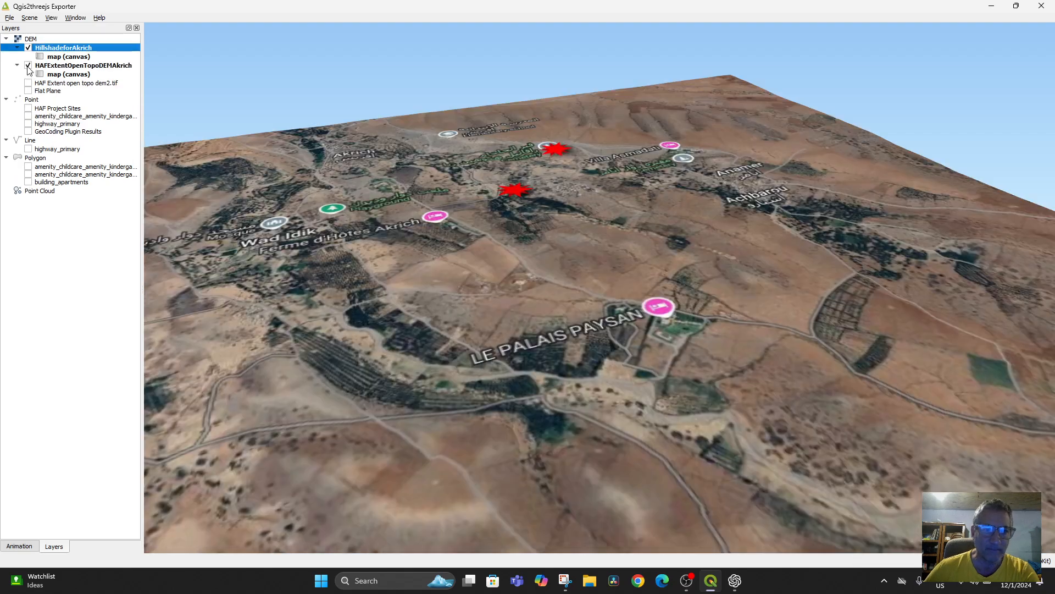
left_click(28, 48)
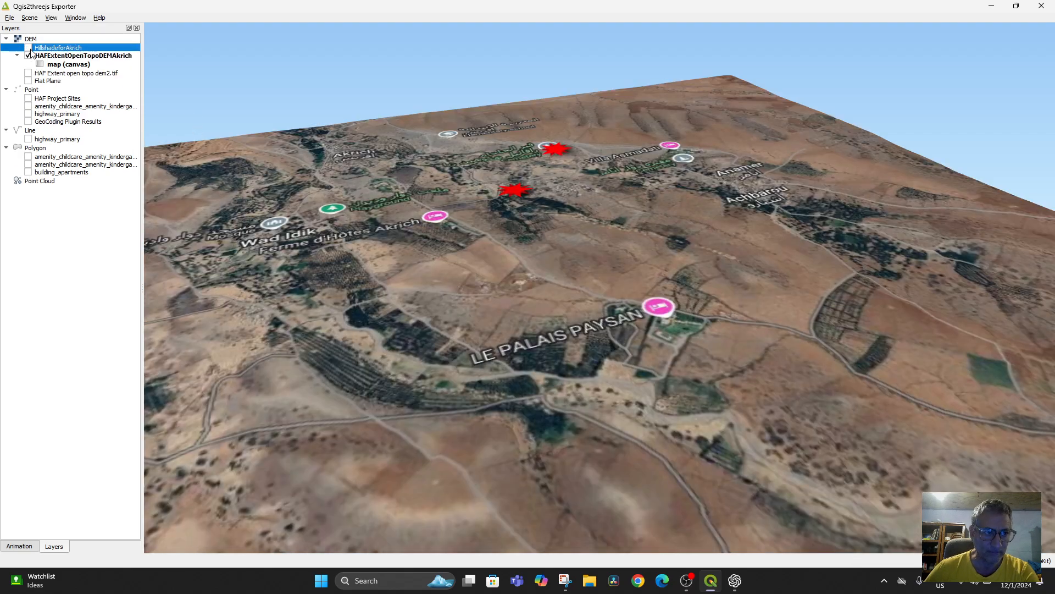
scroll(515, 342, "down", 3)
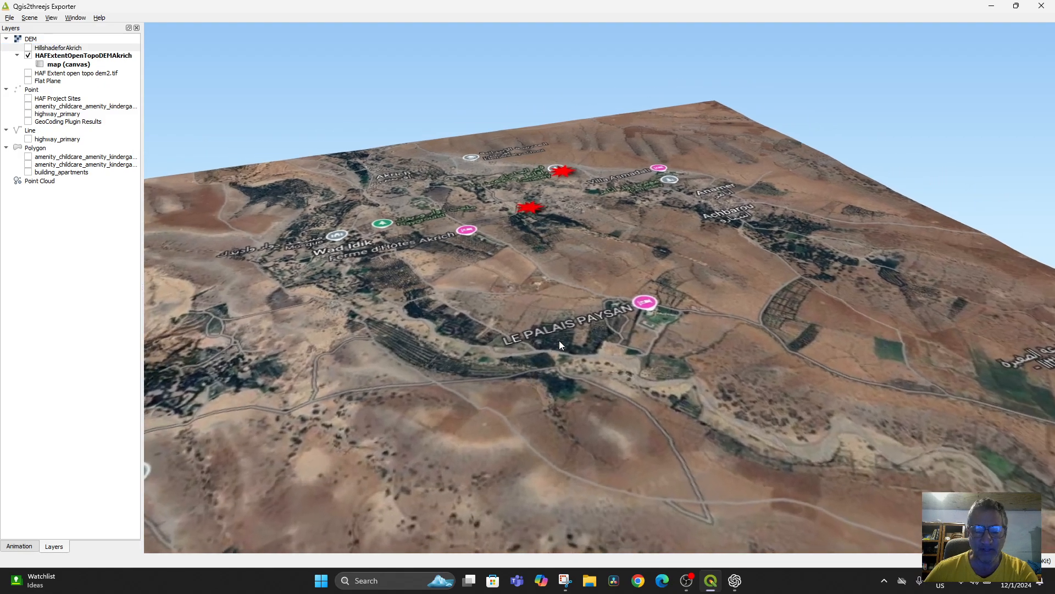
Step: Raise the scene's Z exaggeration and examine the HAFExtentOpenTopoDEMAkrich terrain around LE PALAIS PAYSAN
left_click(30, 19)
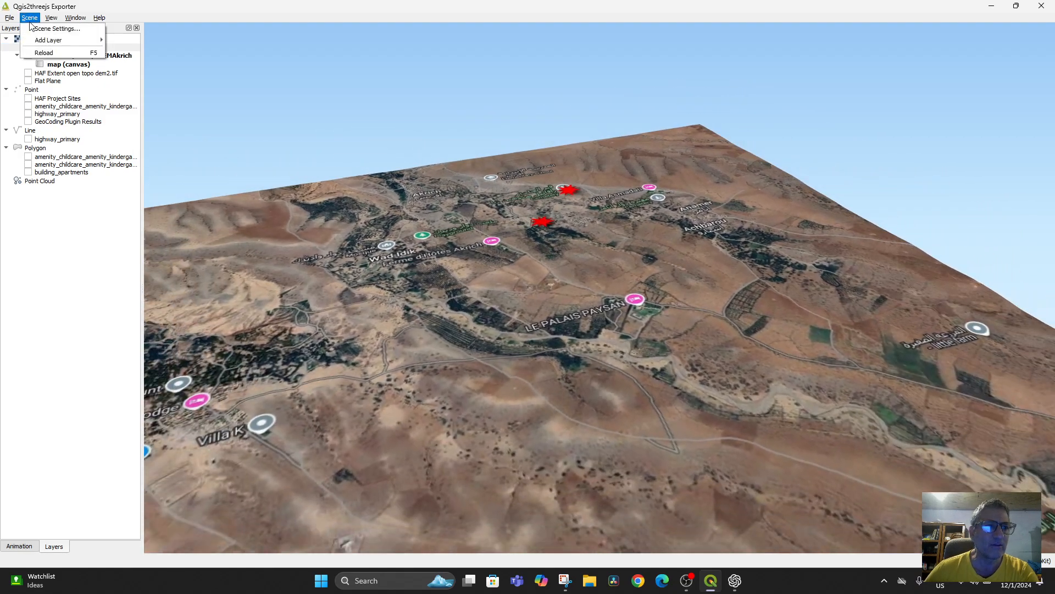
left_click(31, 21)
left_click(30, 18)
left_click(47, 28)
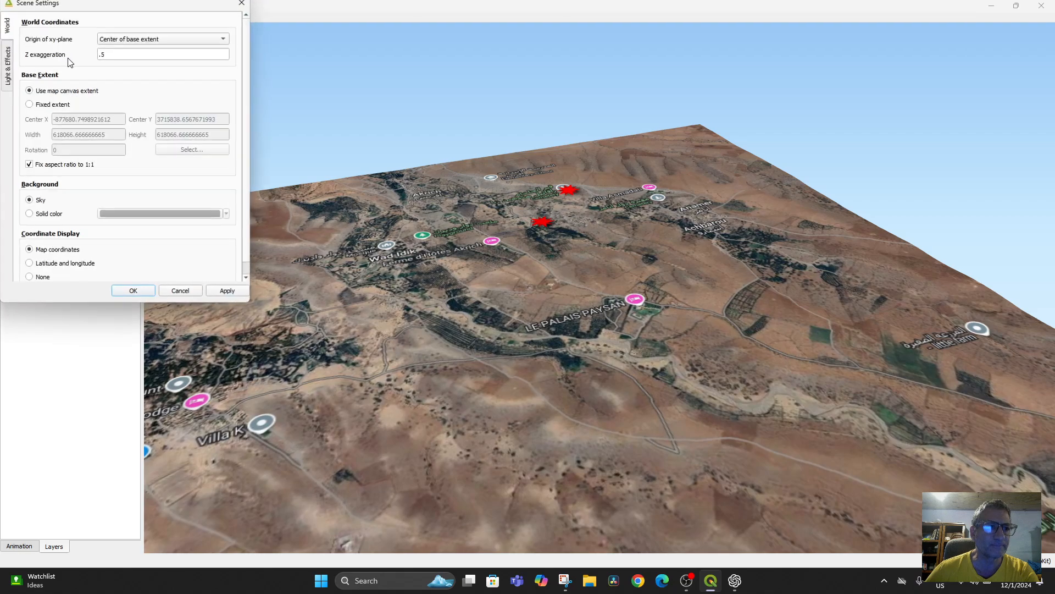
key("Return")
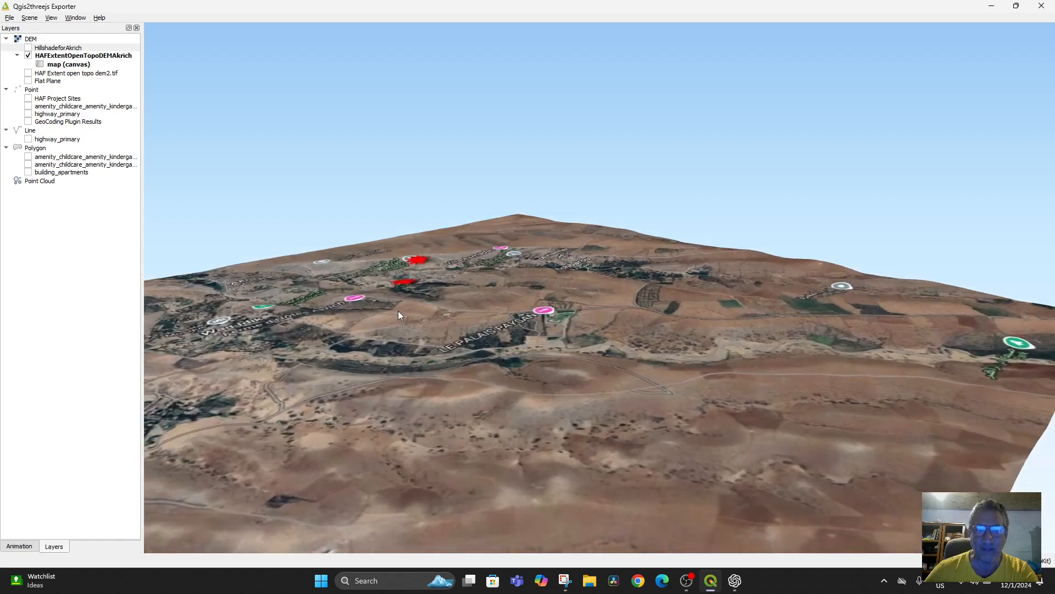
left_click_drag(398, 312, 689, 331)
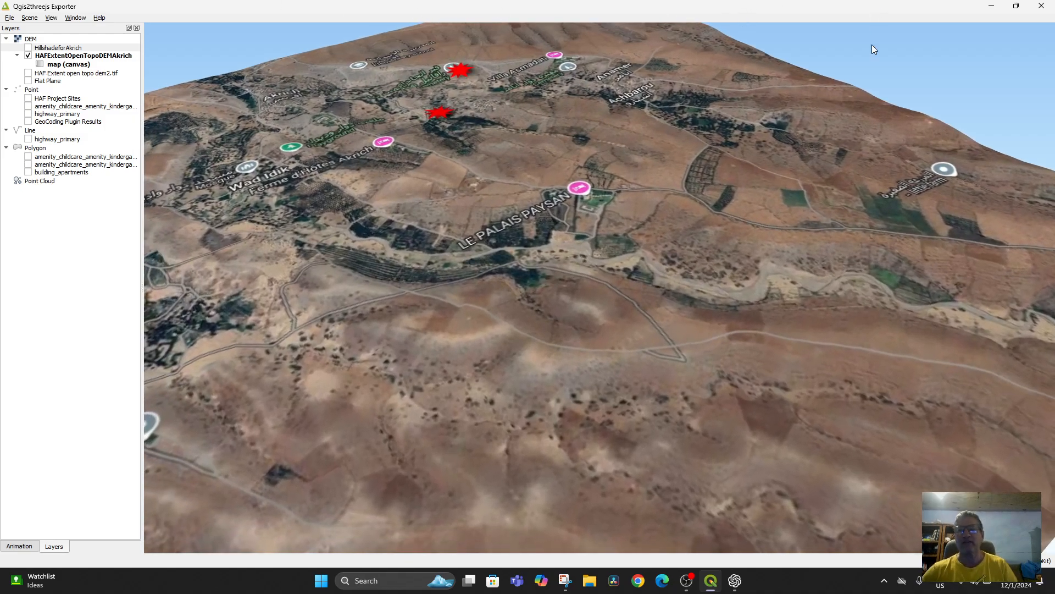
Step: Close the 3D scene and compare the 2D map's Google Hybrid imagery with and without HillshadeforAkrich overlaid
left_click(1042, 5)
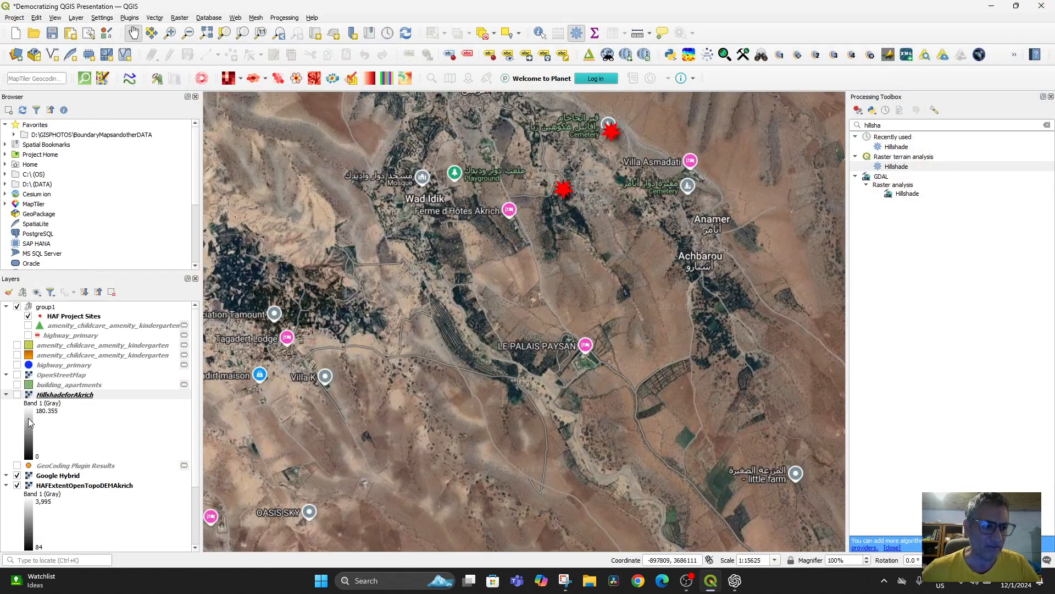
left_click(17, 395)
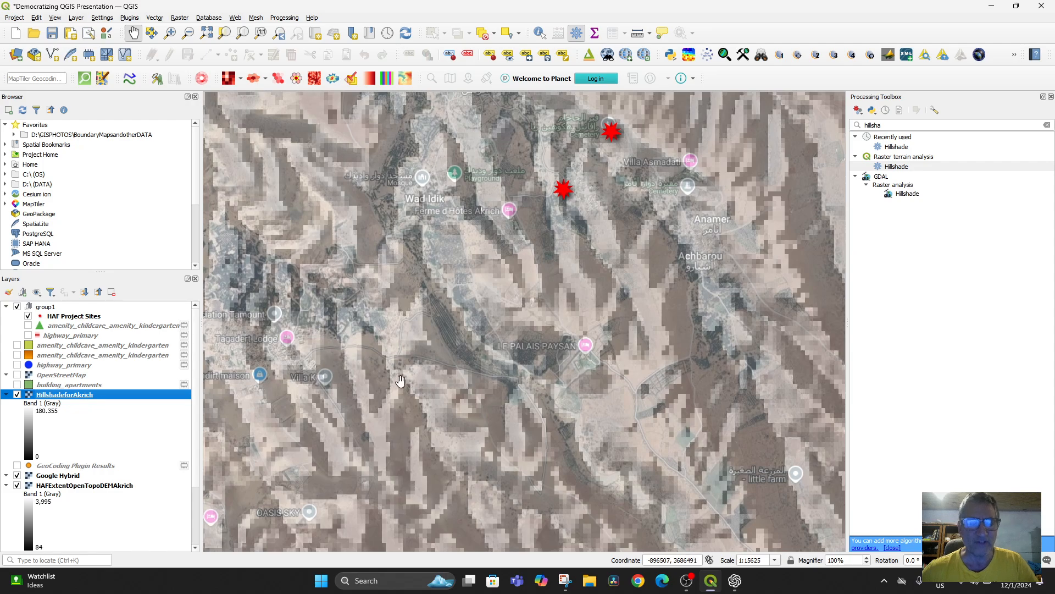
left_click(17, 396)
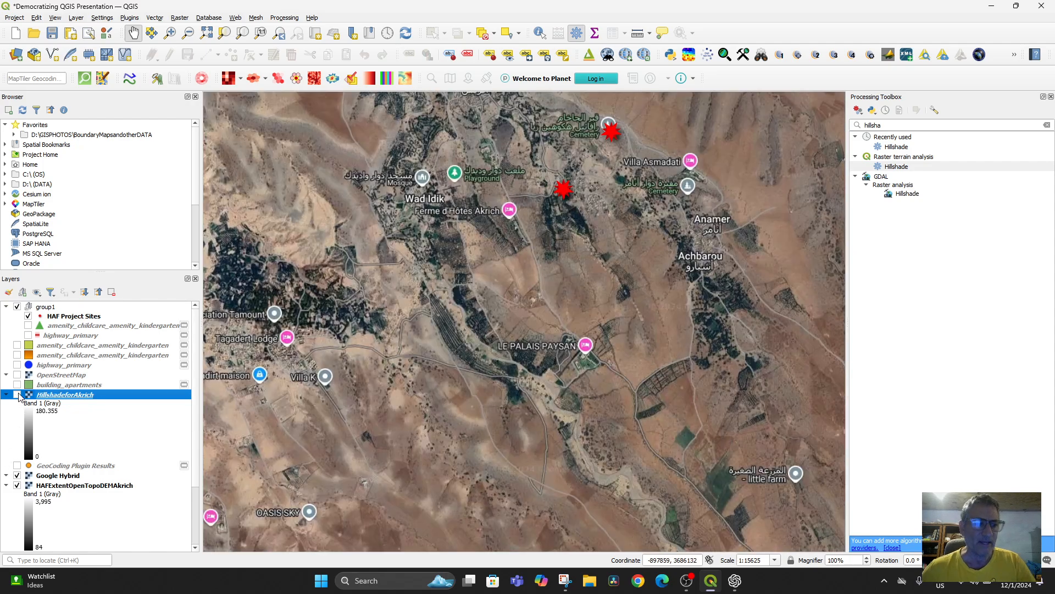
Step: Switch to ChatGPT and review its guidance on downloading Sentinel data and processing it with SNAP
left_click(735, 581)
scroll(614, 357, "up", 15)
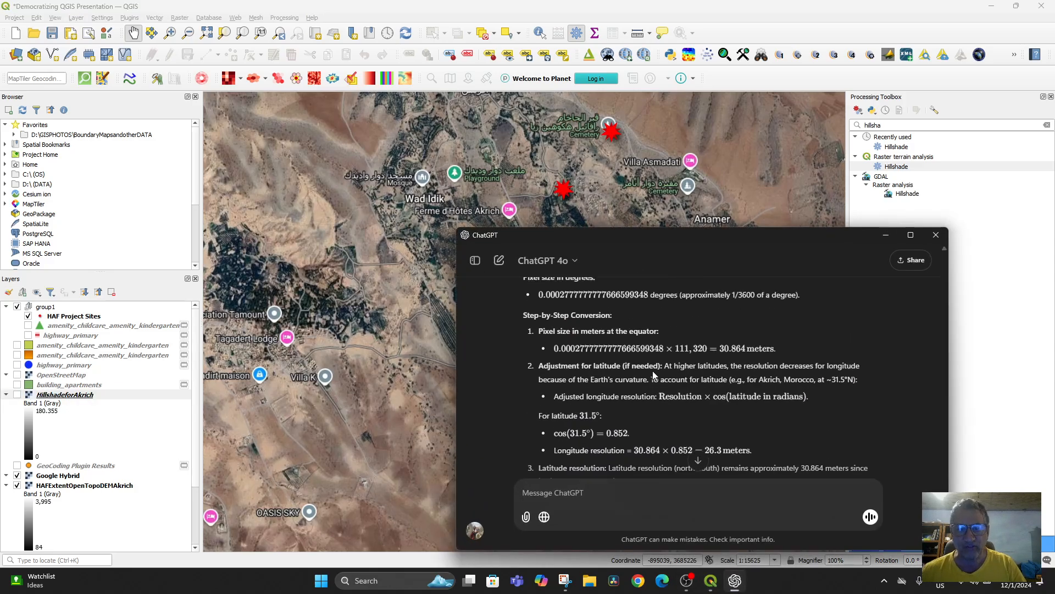
scroll(653, 373, "down", 5)
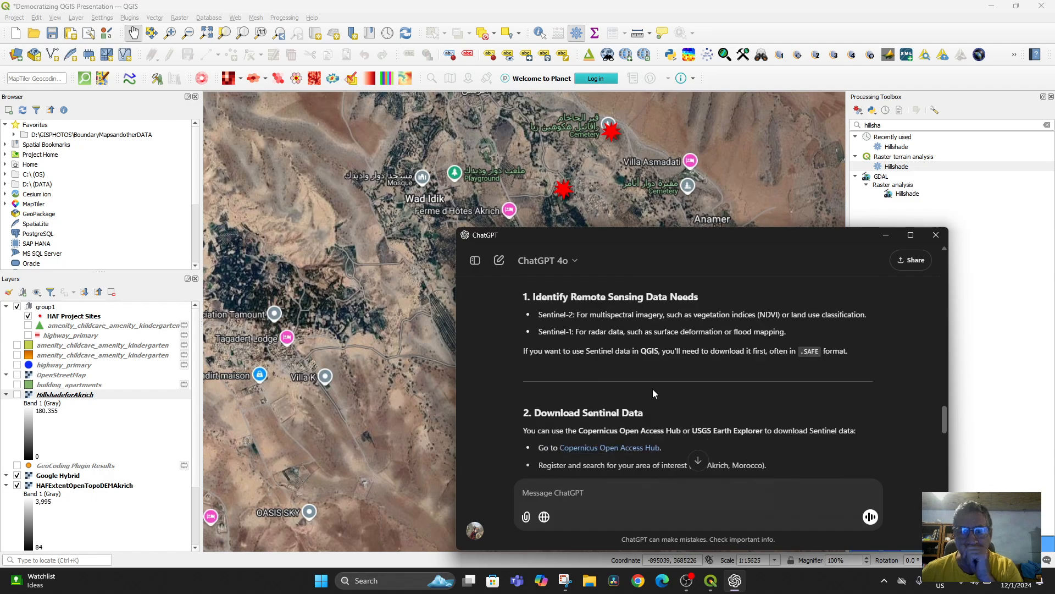
scroll(695, 400, "down", 3)
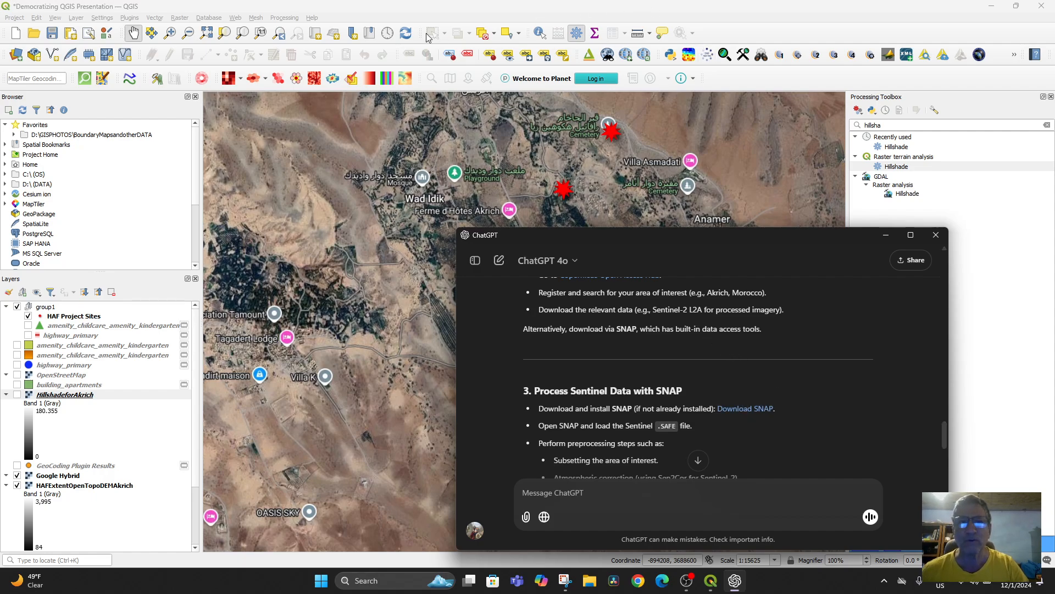
Step: Switch to Chrome, restore the previous session's pages and open a new tab
left_click(637, 581)
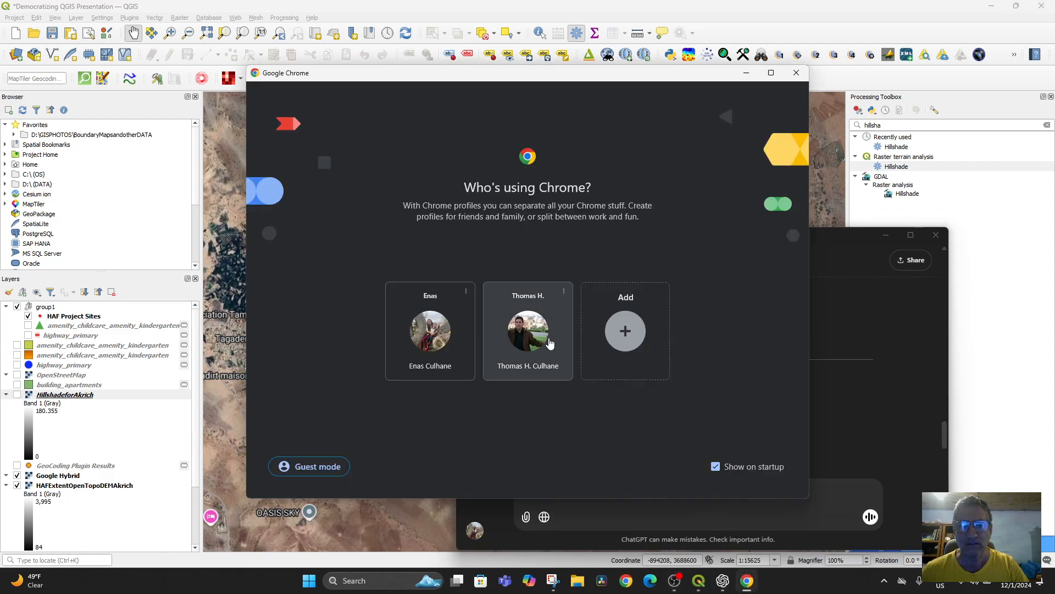
left_click(527, 330)
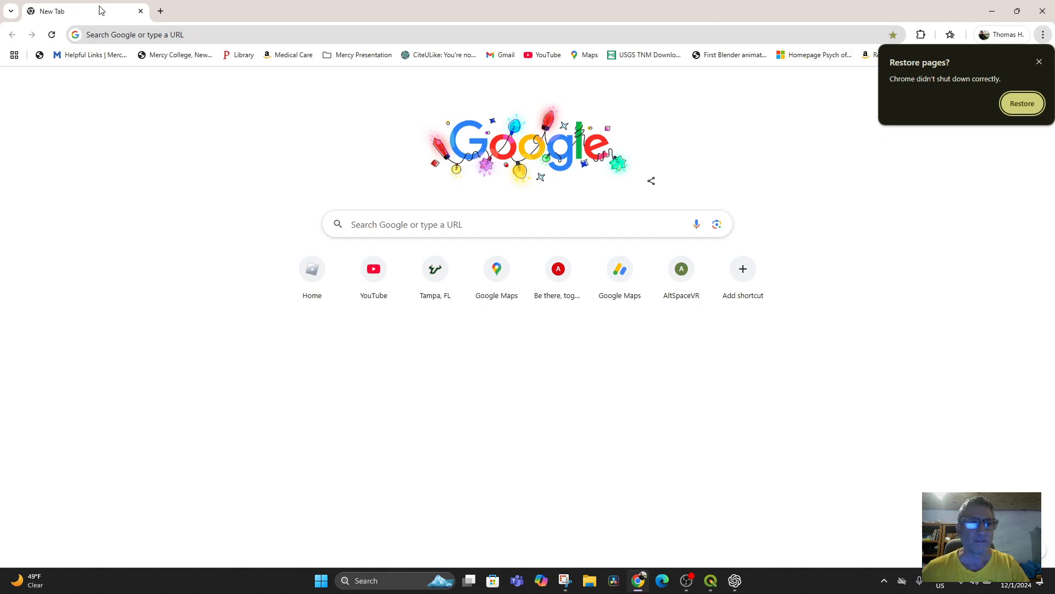
left_click(1021, 103)
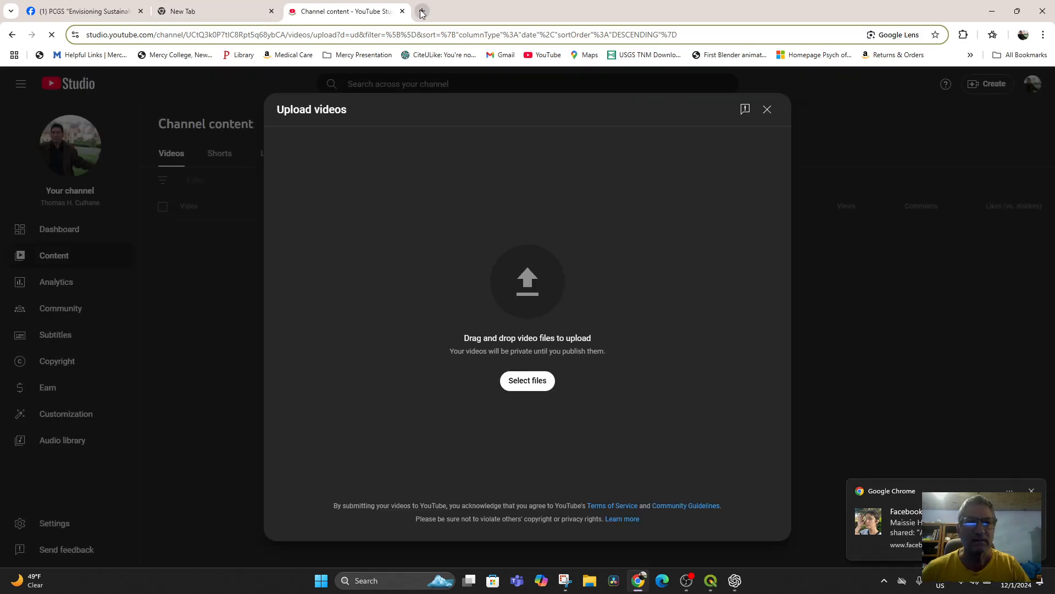
left_click(423, 11)
Step: Search Google for "snap for qgis" and look through the results
left_click(228, 37)
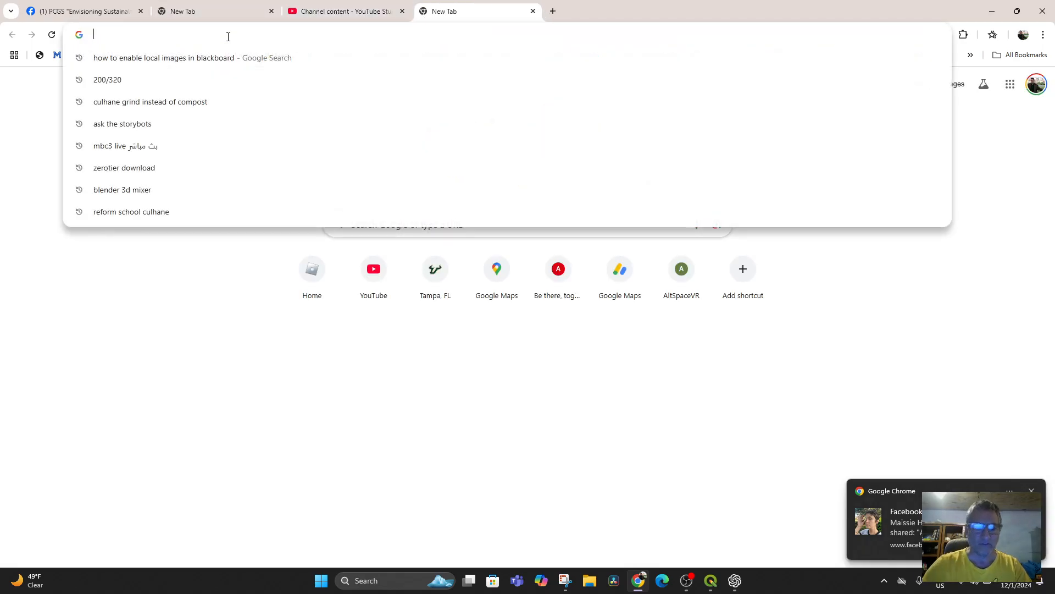
type("snap")
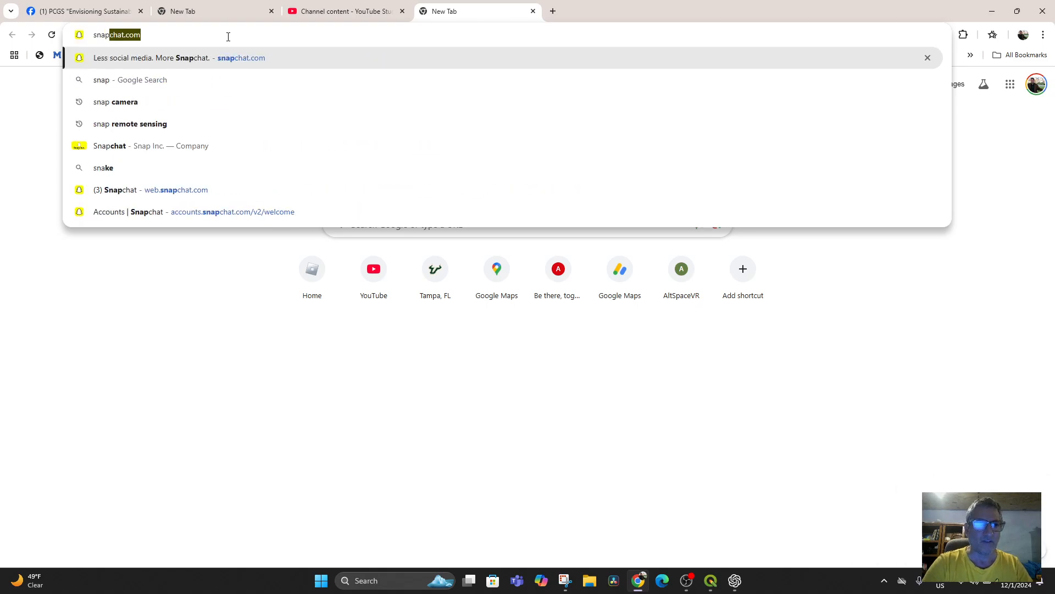
type(" for qgis")
key("Return")
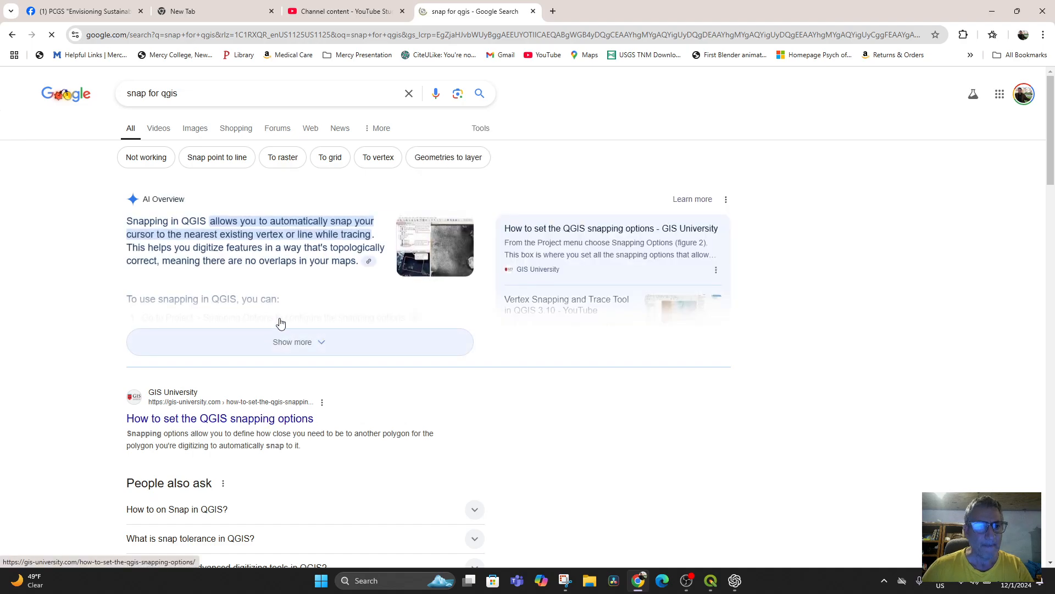
scroll(310, 278, "down", 5)
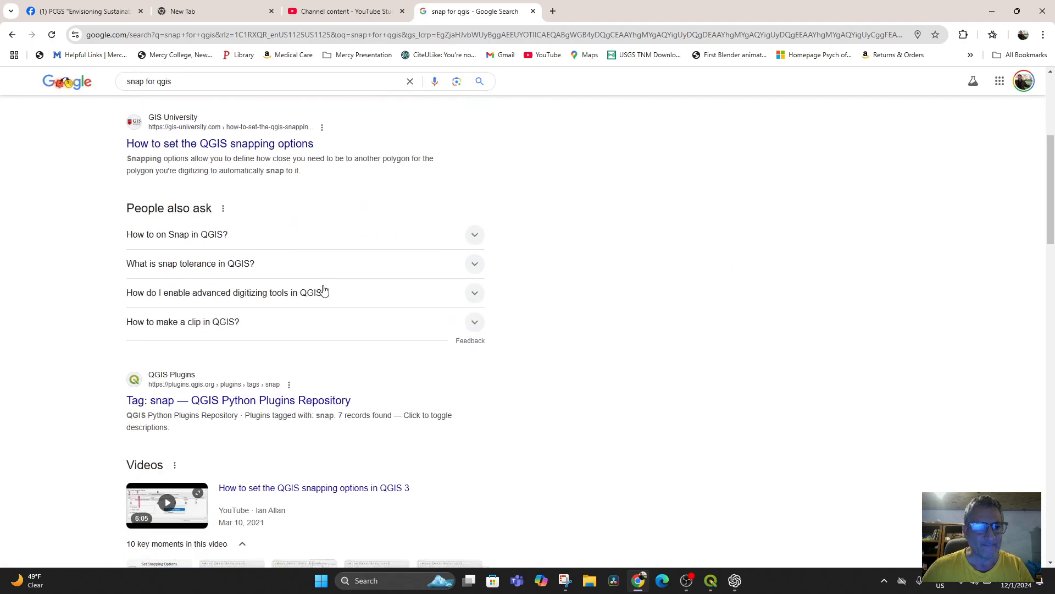
scroll(323, 290, "up", 5)
Step: Refine the Google search to "snap for remote sensing"
left_click_drag(160, 93, 208, 97)
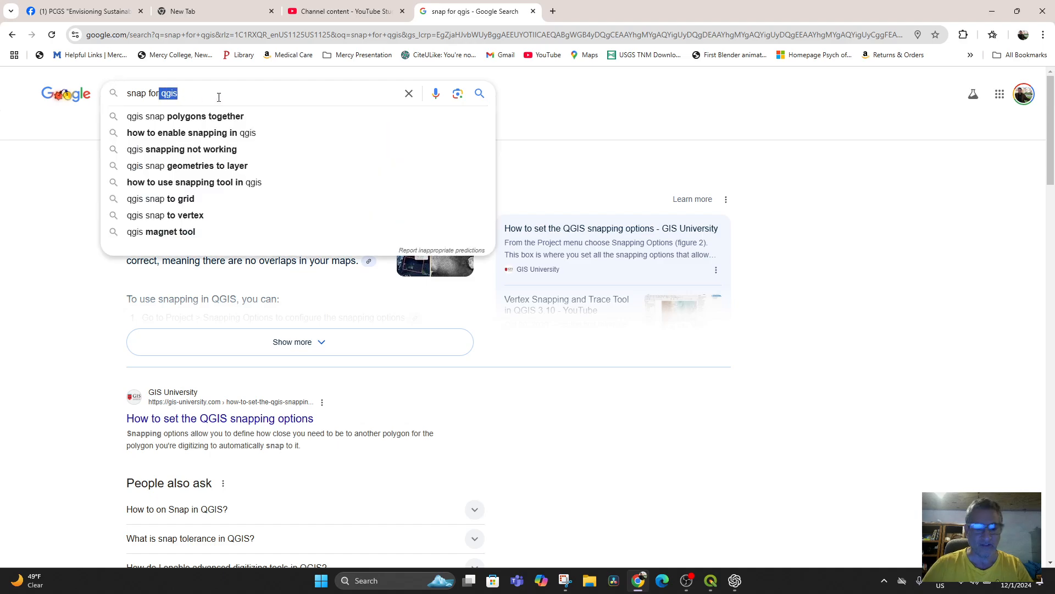
key("BackSpace")
type("remote sensi")
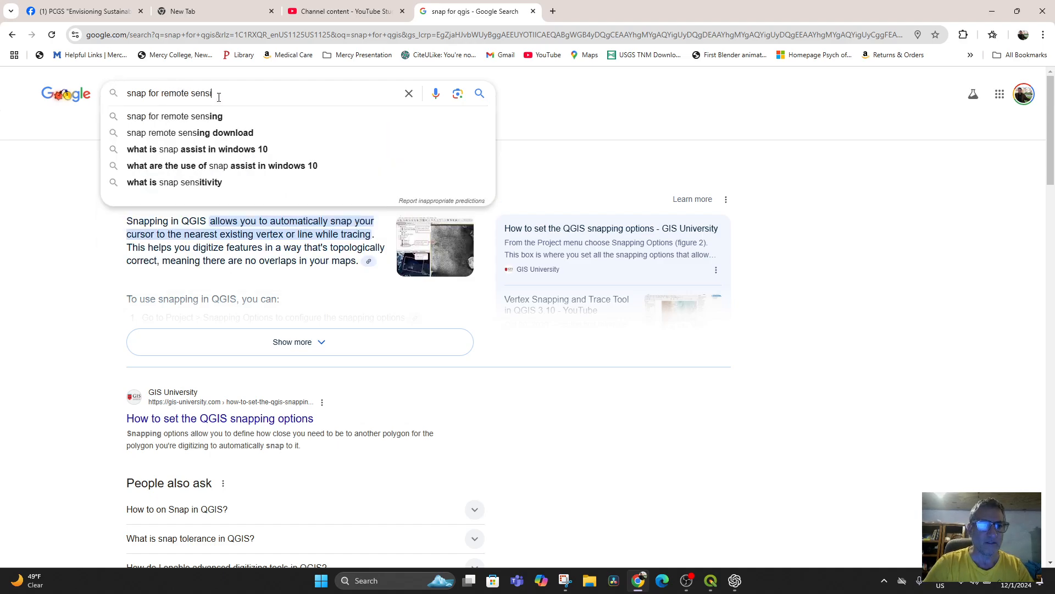
type("ng")
key("Return")
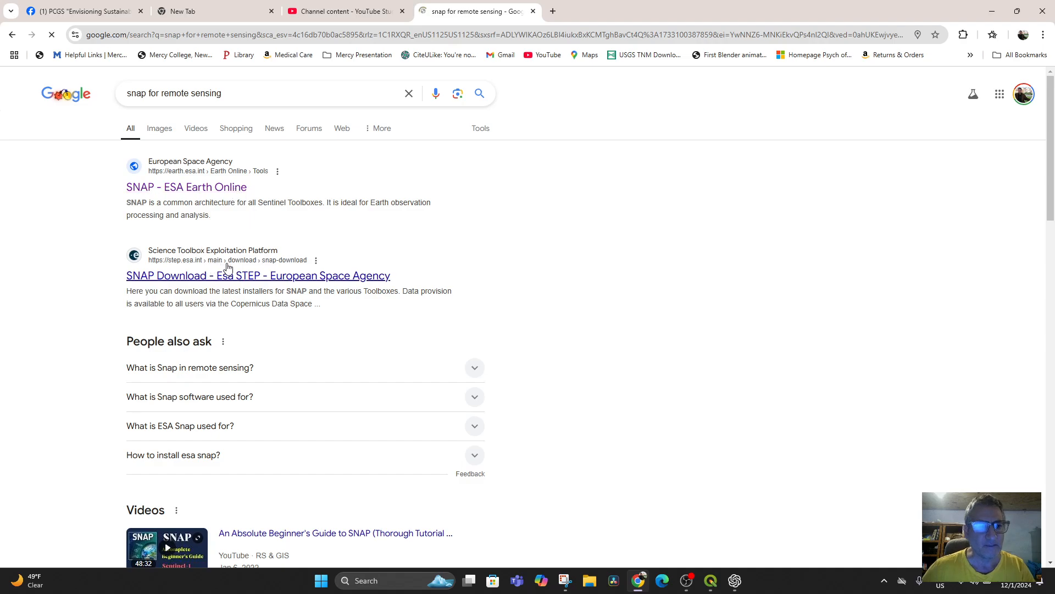
Step: Open the SNAP page on ESA Earth Online and follow its download link to ESA's STEP website
left_click(190, 185)
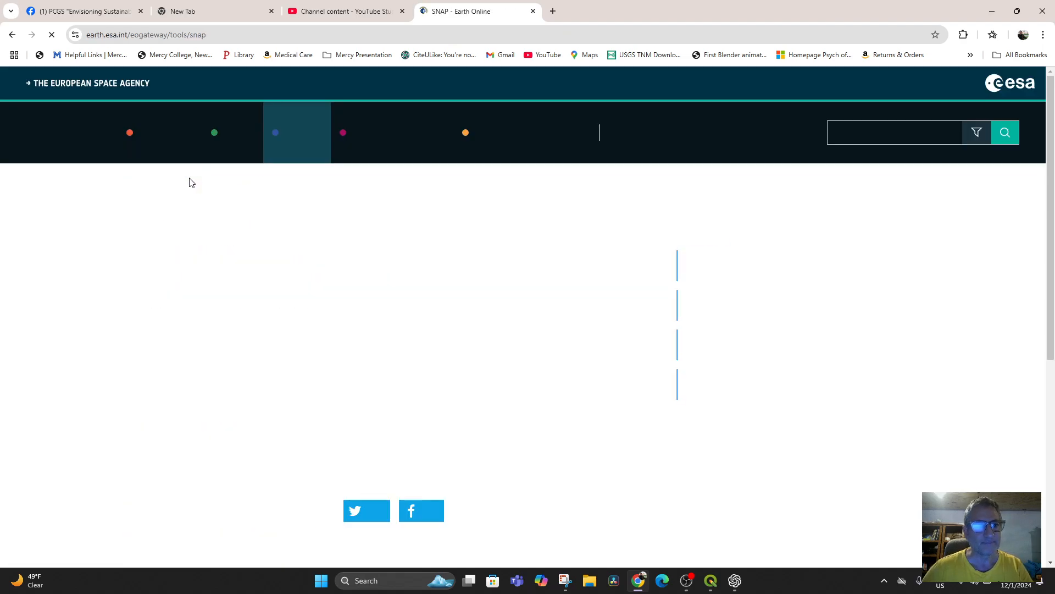
scroll(453, 309, "down", 2)
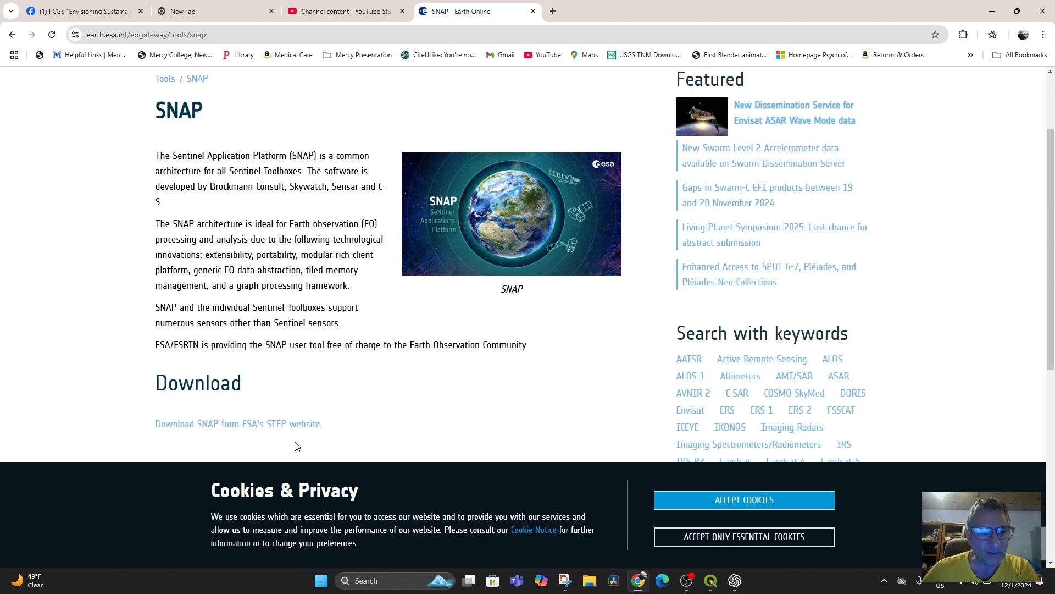
left_click(253, 427)
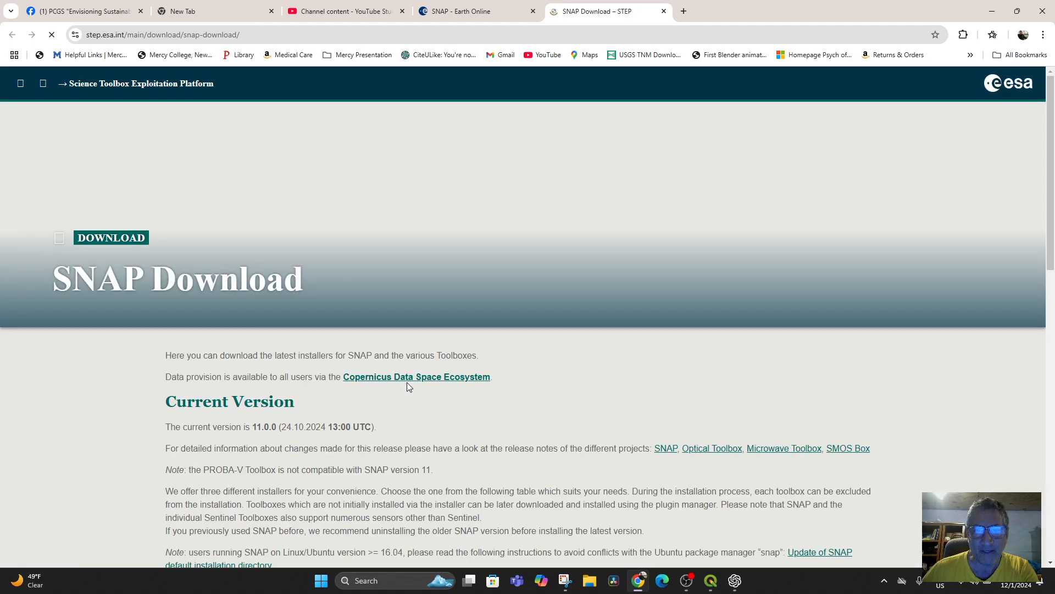
Step: Download the Windows 64-bit Sentinel Toolboxes installer from the main source, dismiss the cookie notice and check the download's progress
scroll(470, 459, "down", 4)
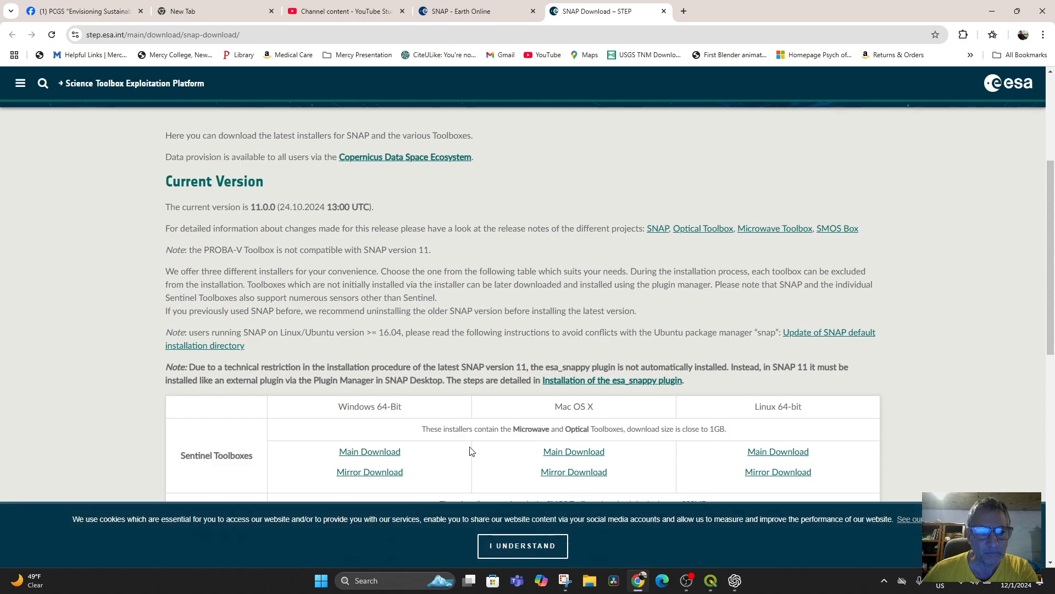
scroll(470, 450, "down", 1)
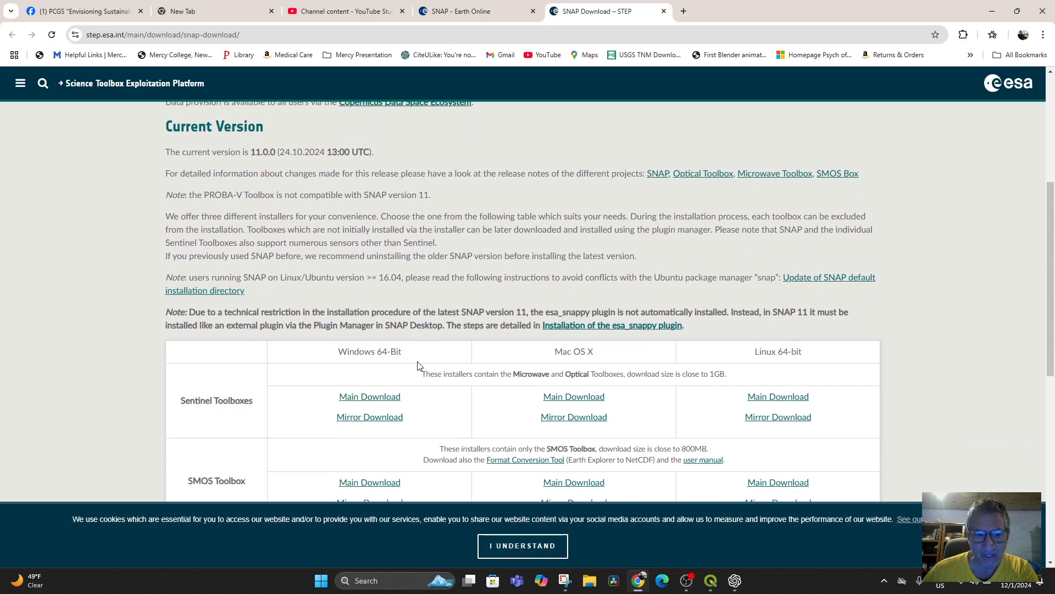
left_click(356, 403)
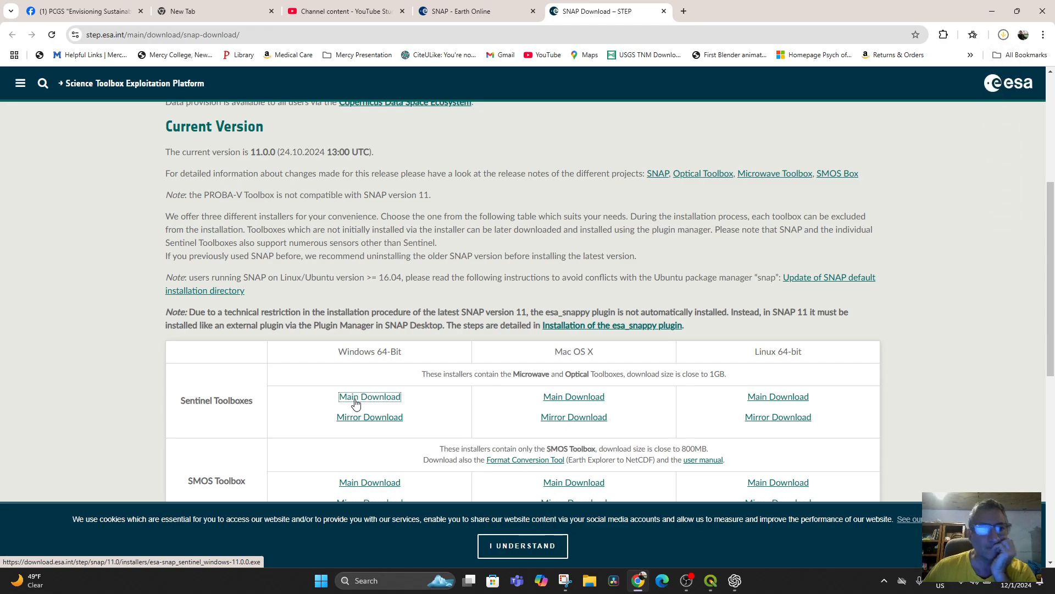
left_click(513, 545)
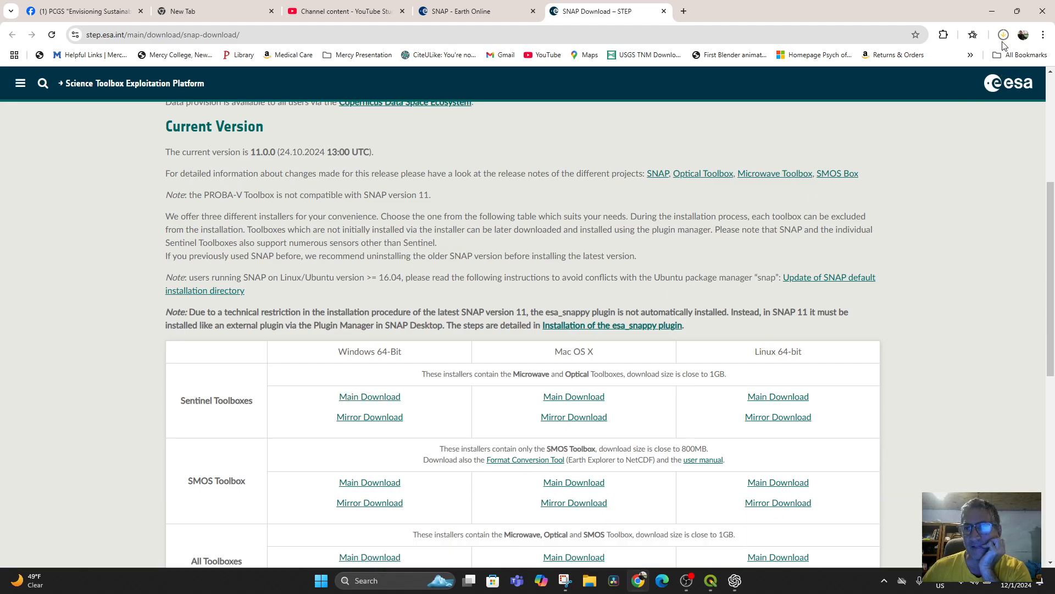
left_click(1002, 37)
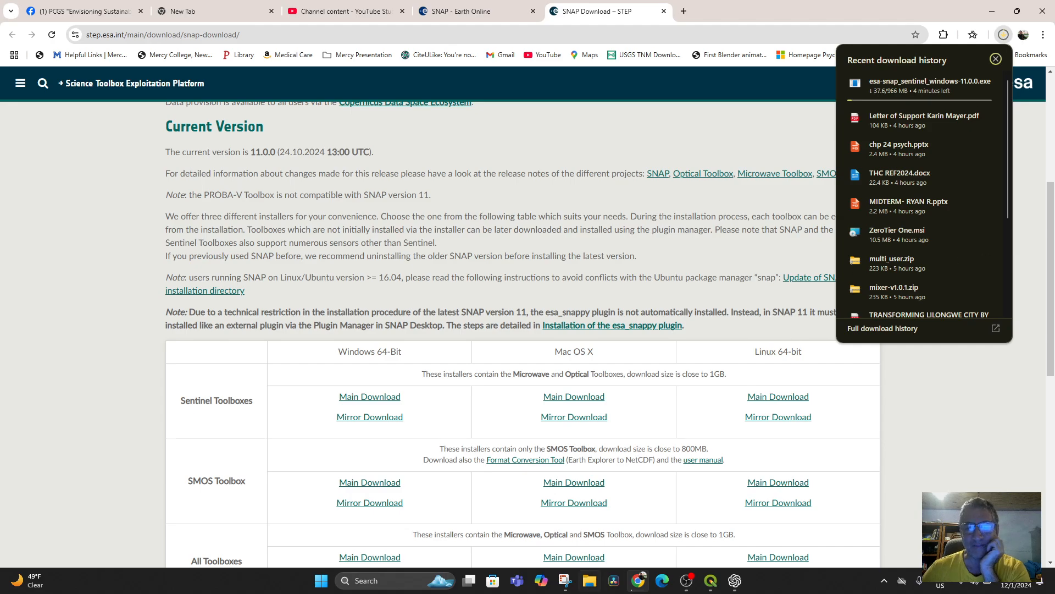
Step: Set the esa-snap_sentinel_windows-11.0.0.exe download to open when done and launch the installer from the Downloads folder
mouse_move(682, 582)
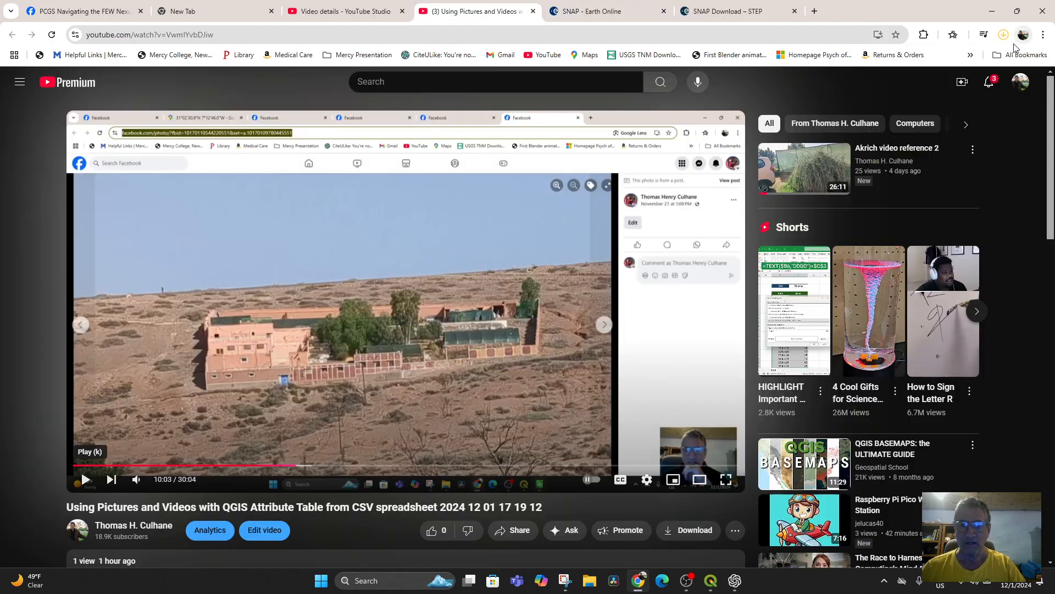
left_click(1004, 36)
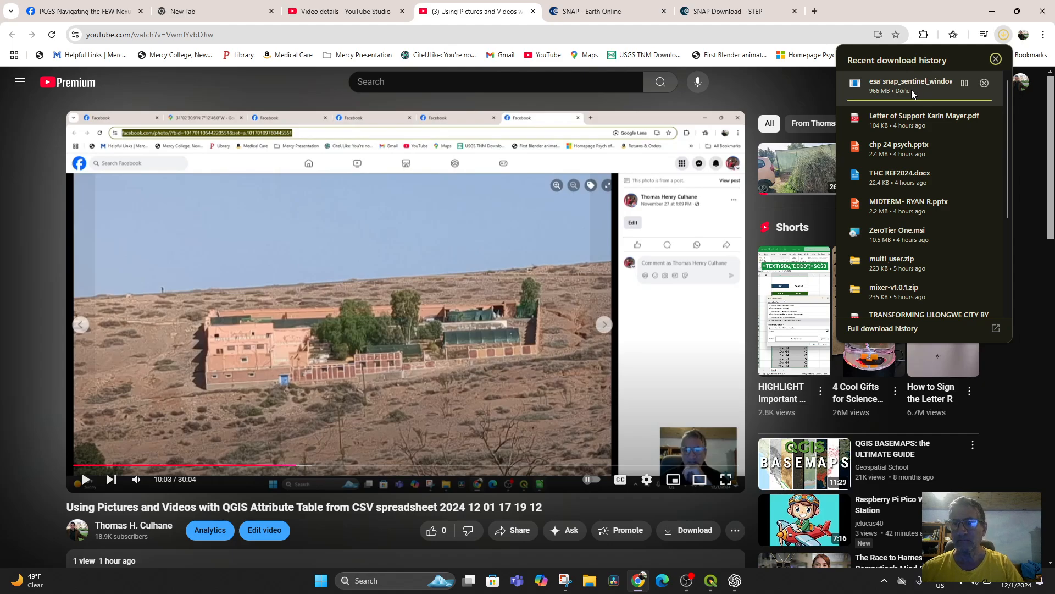
right_click(894, 93)
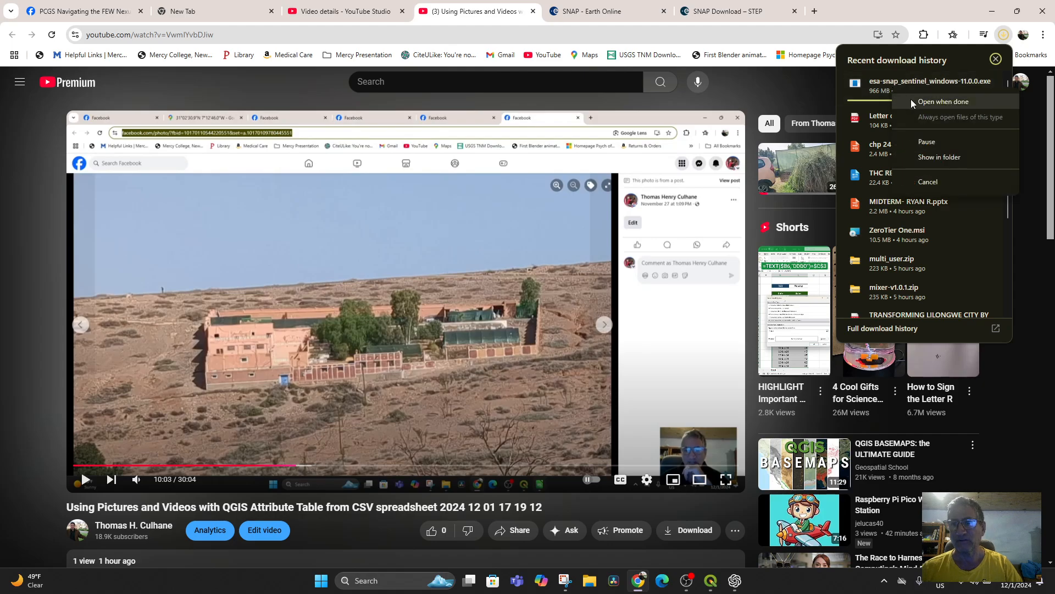
left_click(929, 102)
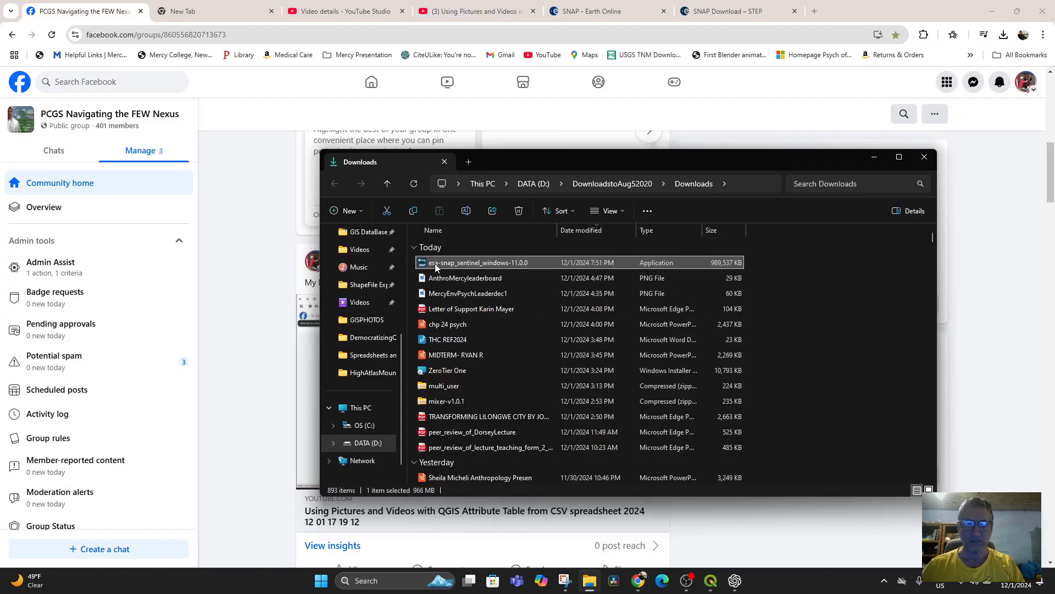
double_click(434, 263)
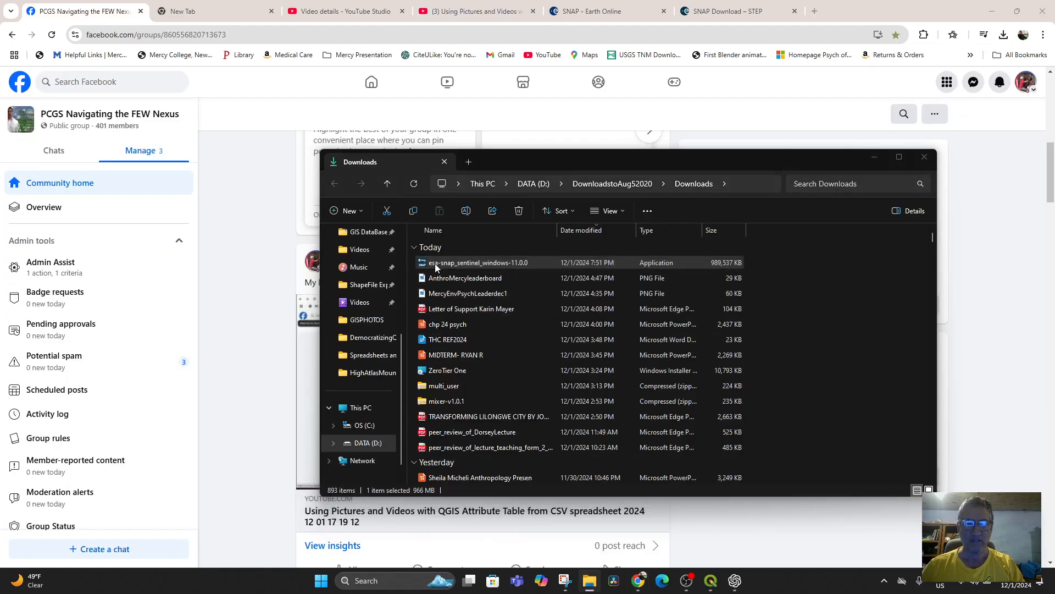
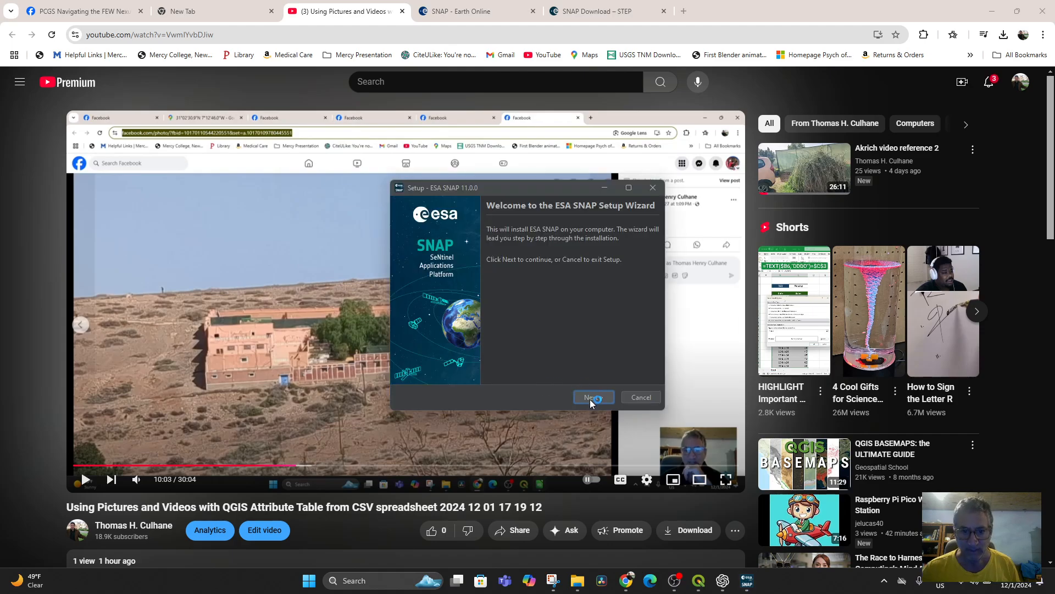
Step: Accept the ESA SNAP license agreement and have the installer delete only SNAP-internal configuration data
left_click(591, 399)
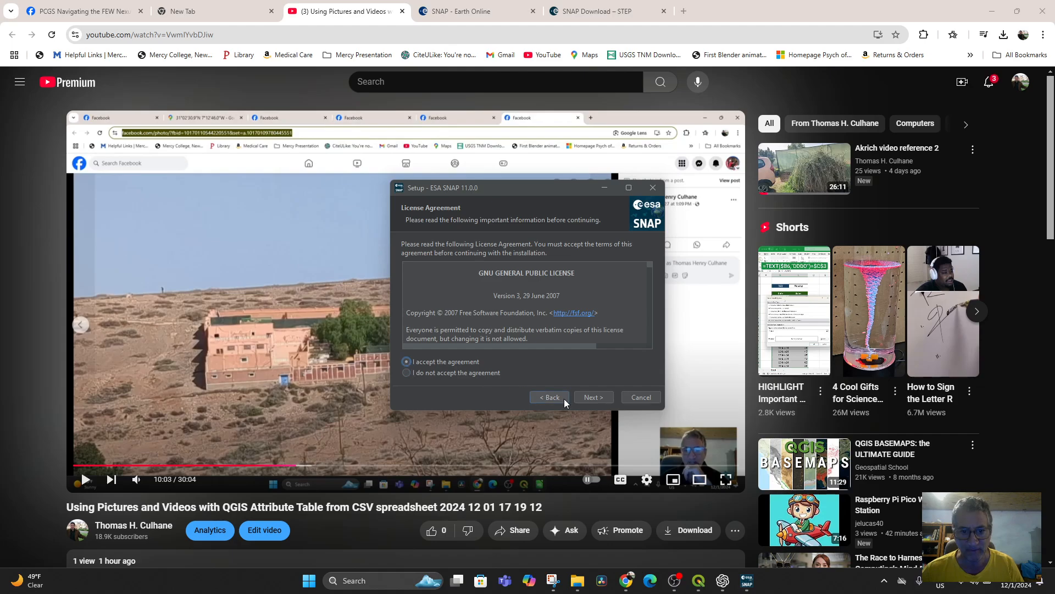
left_click(592, 397)
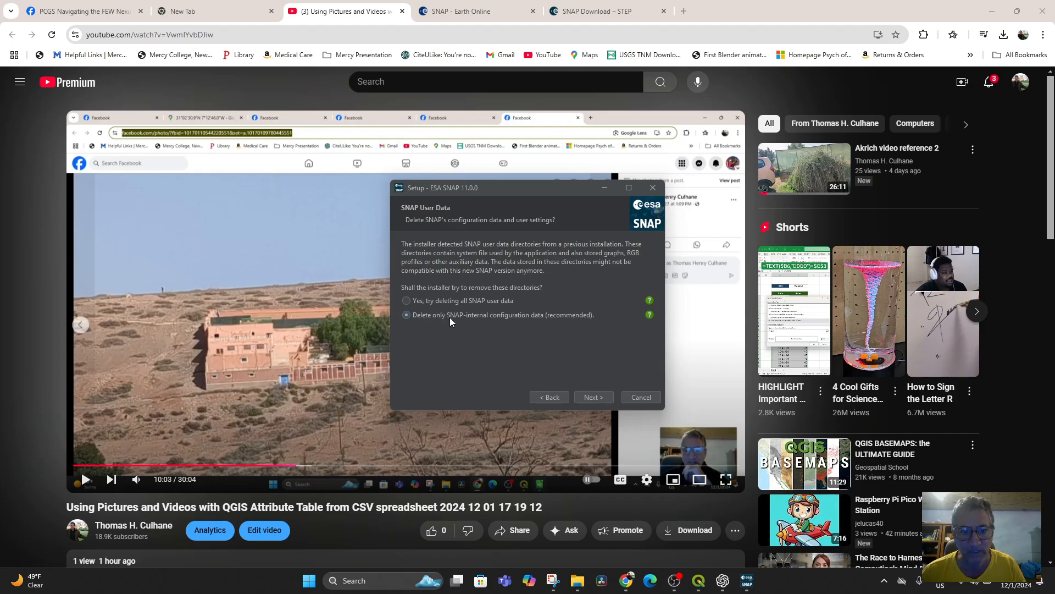
left_click(598, 401)
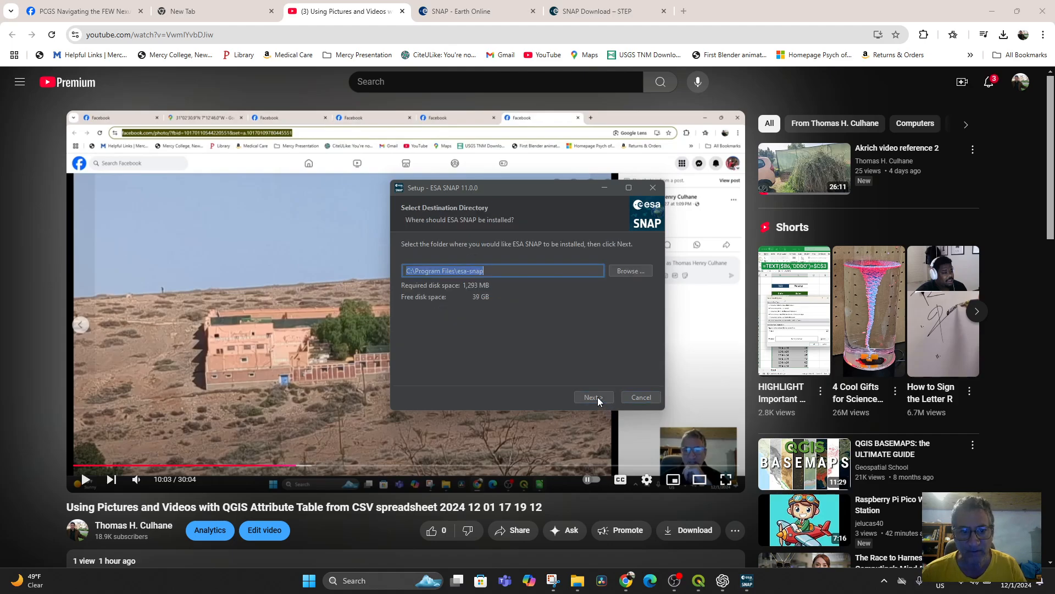
Step: Keep C:\Program Files\esa-snap as the destination and include SNAP with the Radarsat, Microwave and Optical Toolboxes
left_click(595, 399)
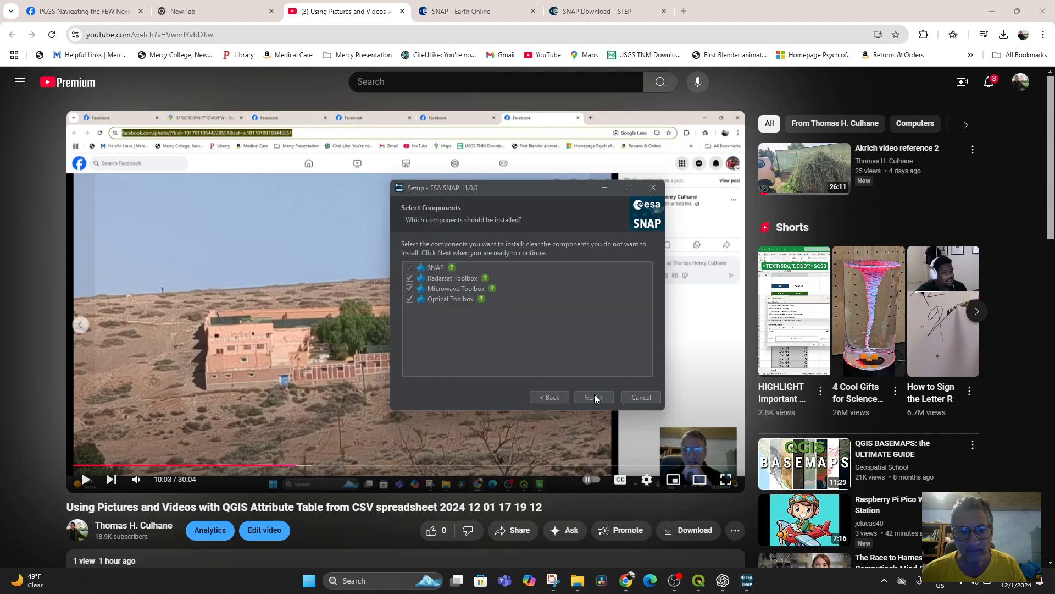
left_click(557, 398)
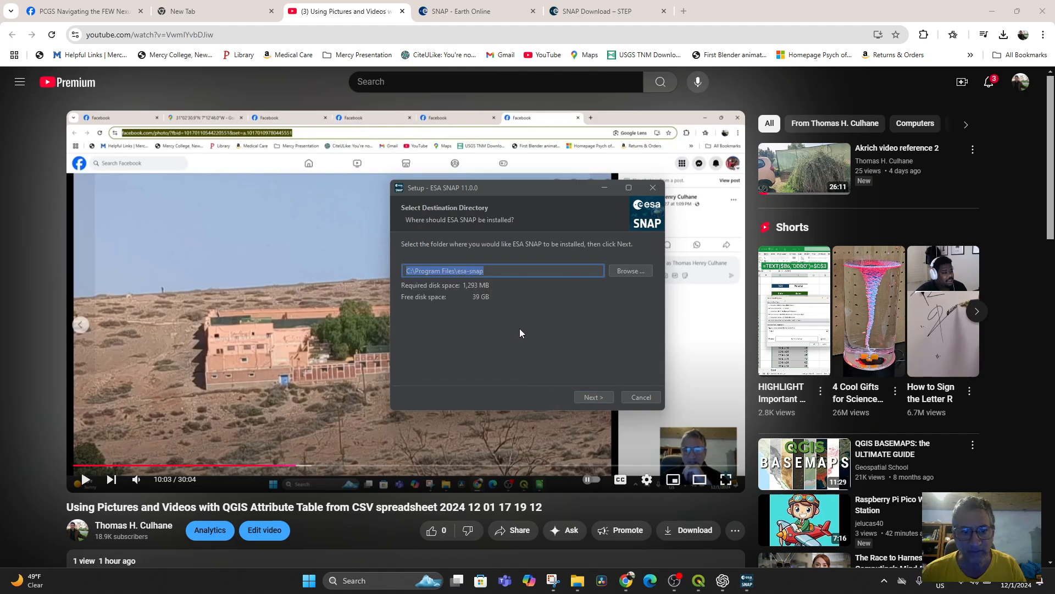
left_click(606, 397)
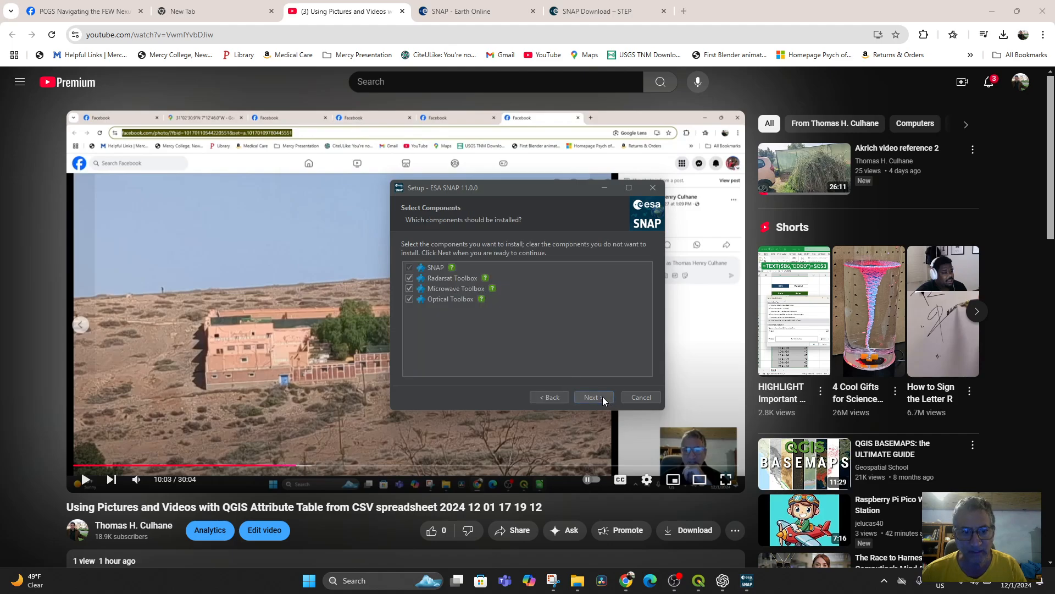
left_click(603, 397)
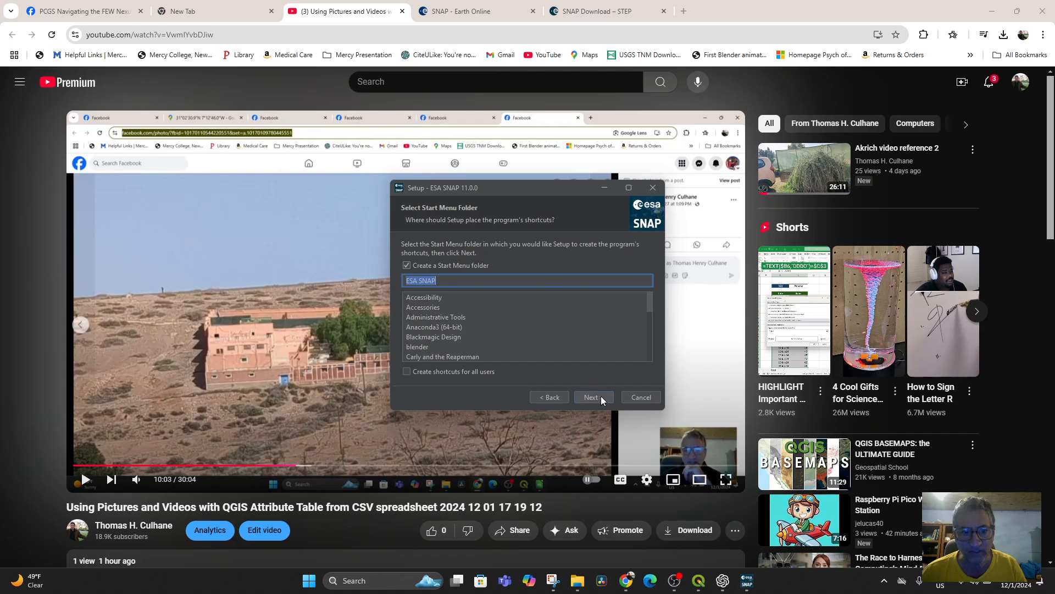
Step: Install with the ESA SNAP Start Menu folder and both file associations, then finish with desktop icon, PATH extension and SNAP Desktop launch enabled
left_click(595, 397)
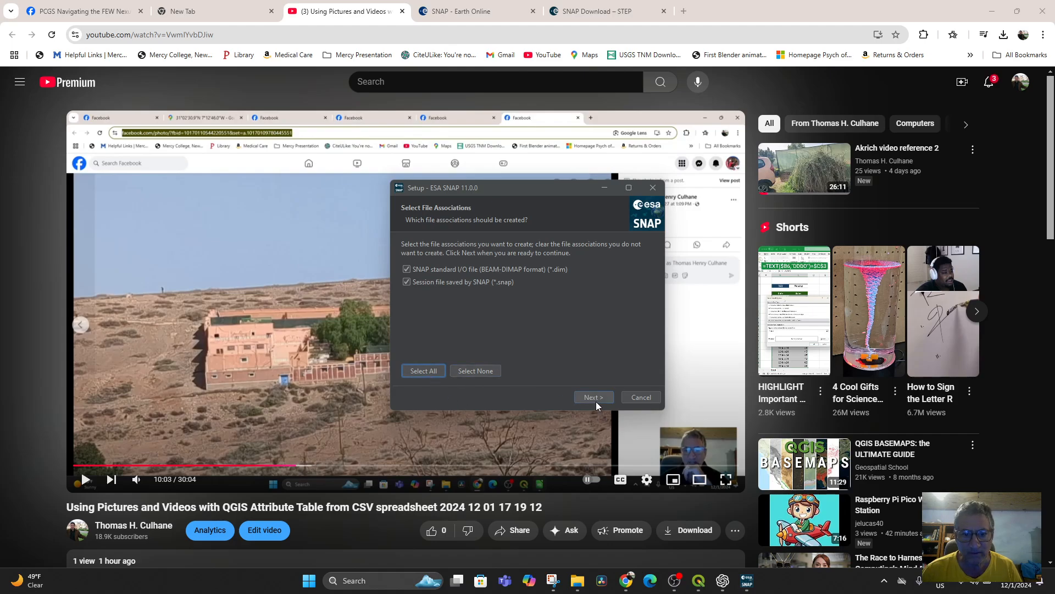
left_click(596, 398)
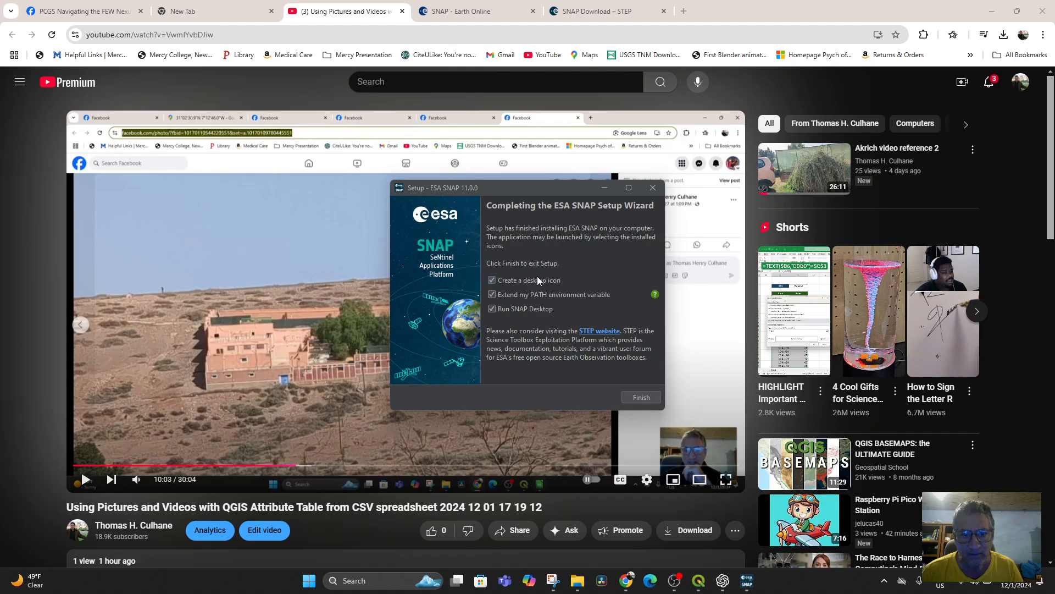
left_click(630, 397)
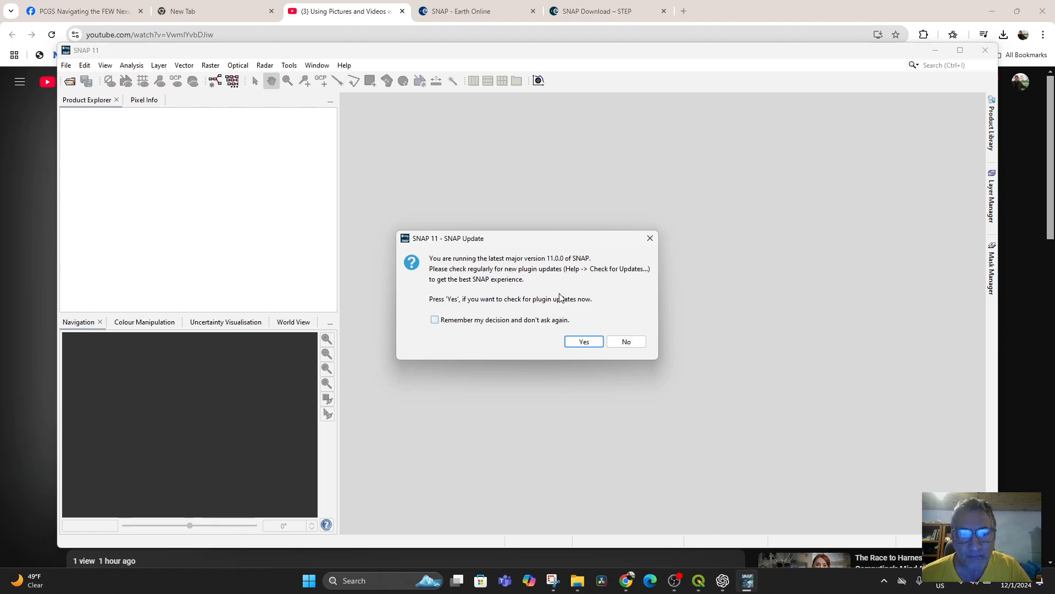
Step: Check for SNAP plugin updates at startup and close the Plugin Installer
left_click(584, 342)
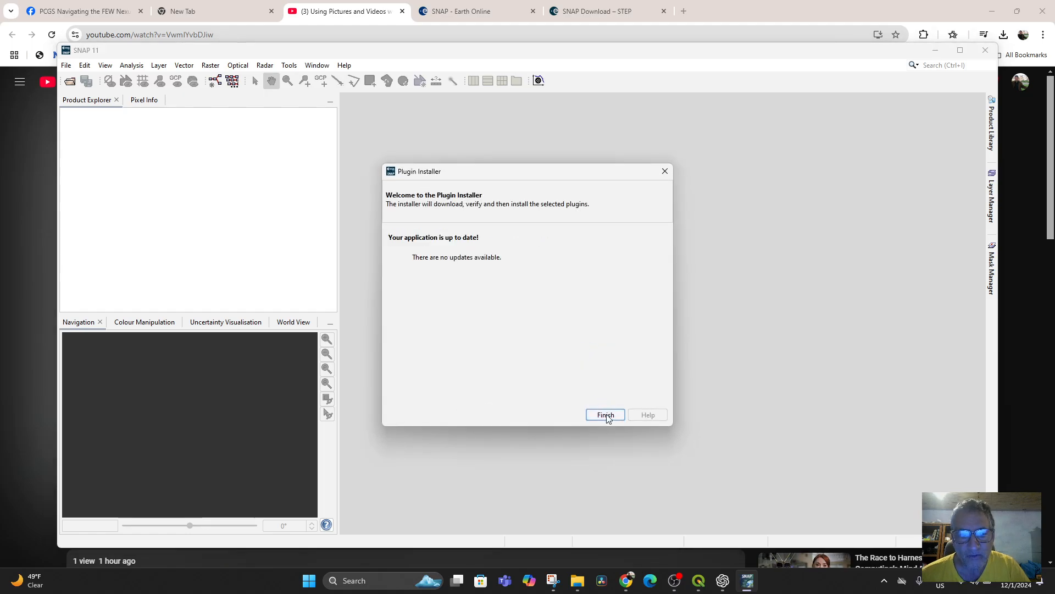
left_click(606, 416)
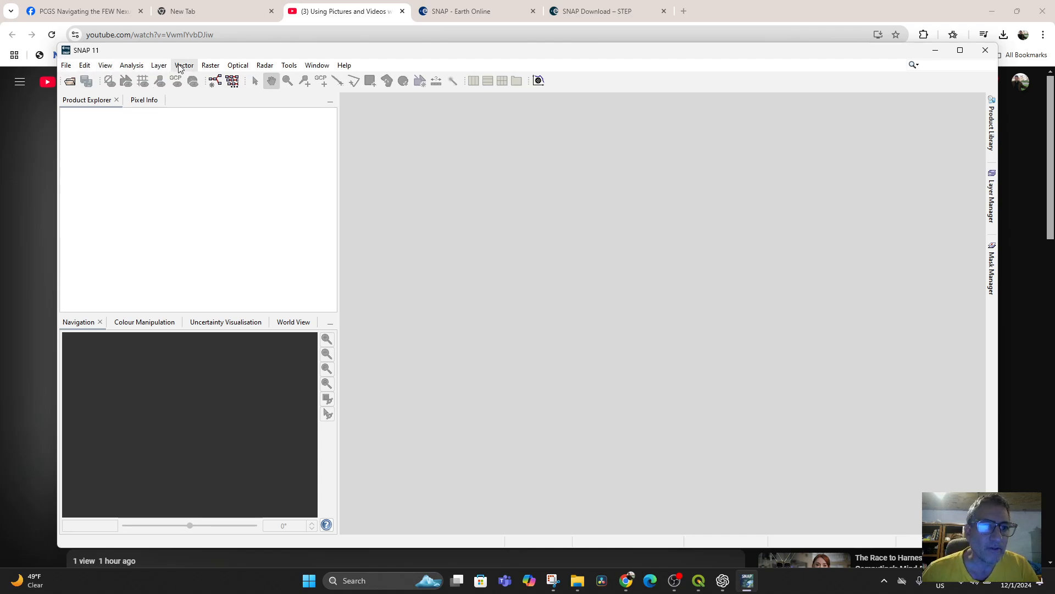
left_click(66, 66)
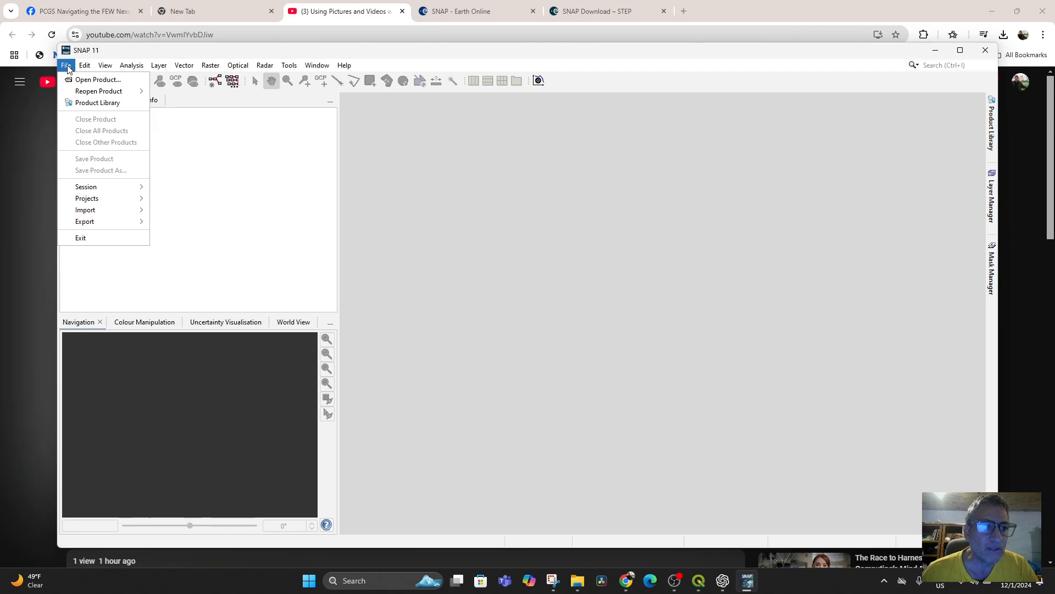
left_click(67, 66)
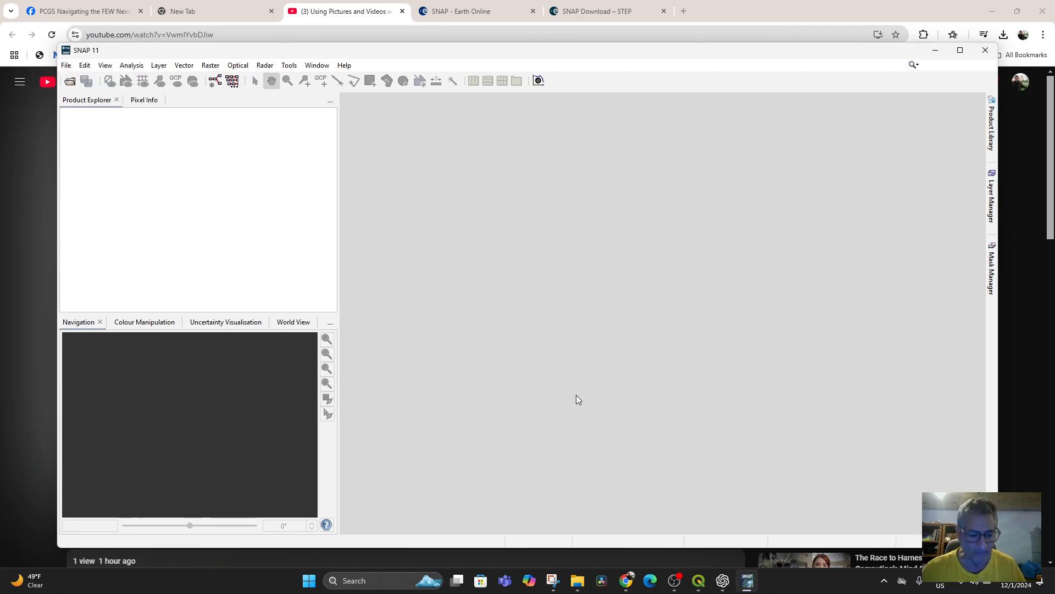
key("alt+t")
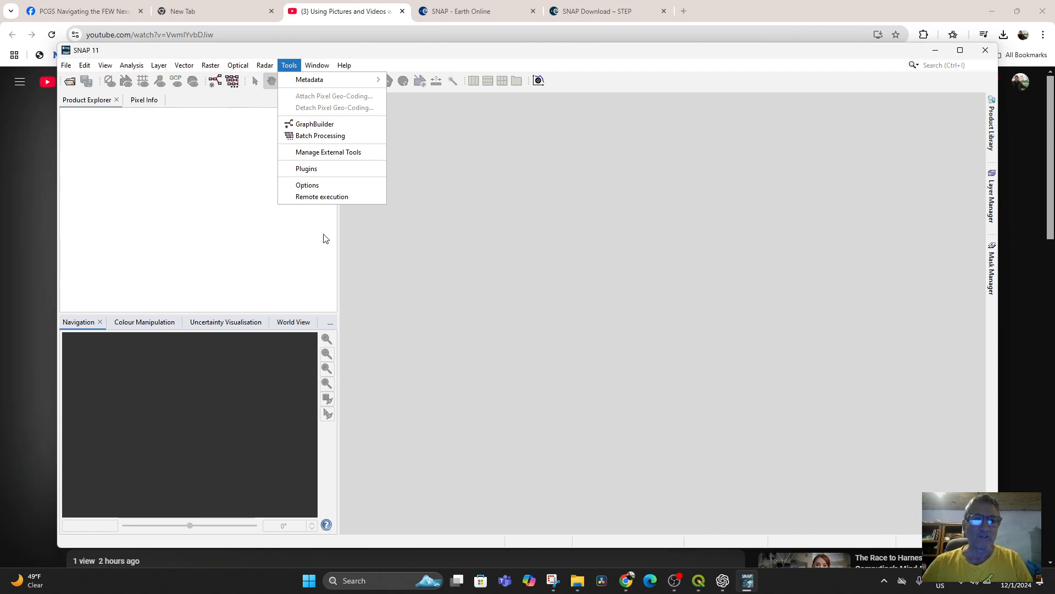
left_click(450, 225)
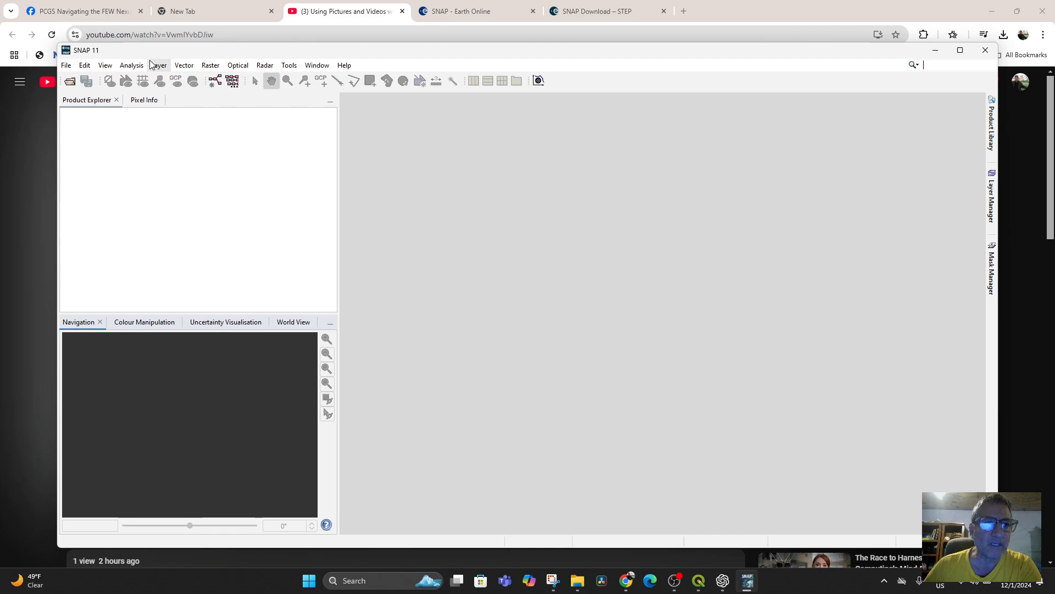
Step: List the available plugins in SNAP's plugin manager and widen the list to show the full plugin names
left_click(286, 67)
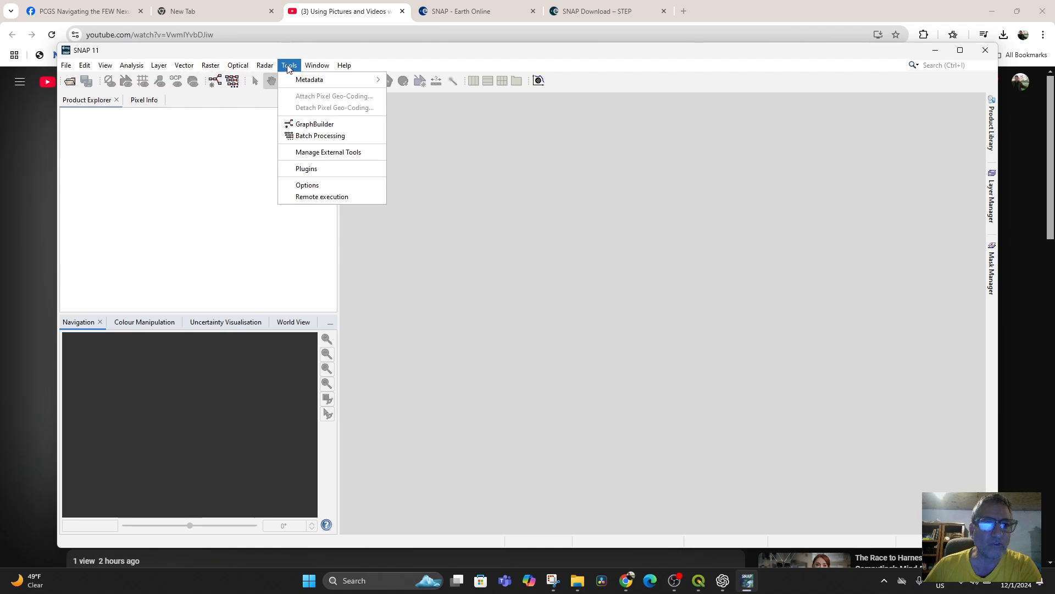
left_click(329, 169)
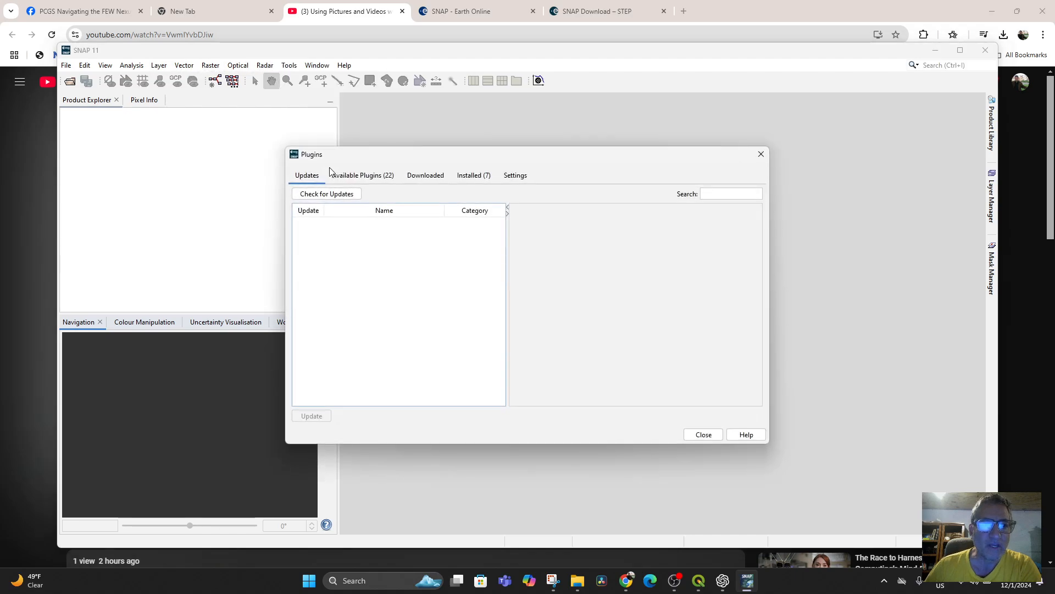
left_click(357, 177)
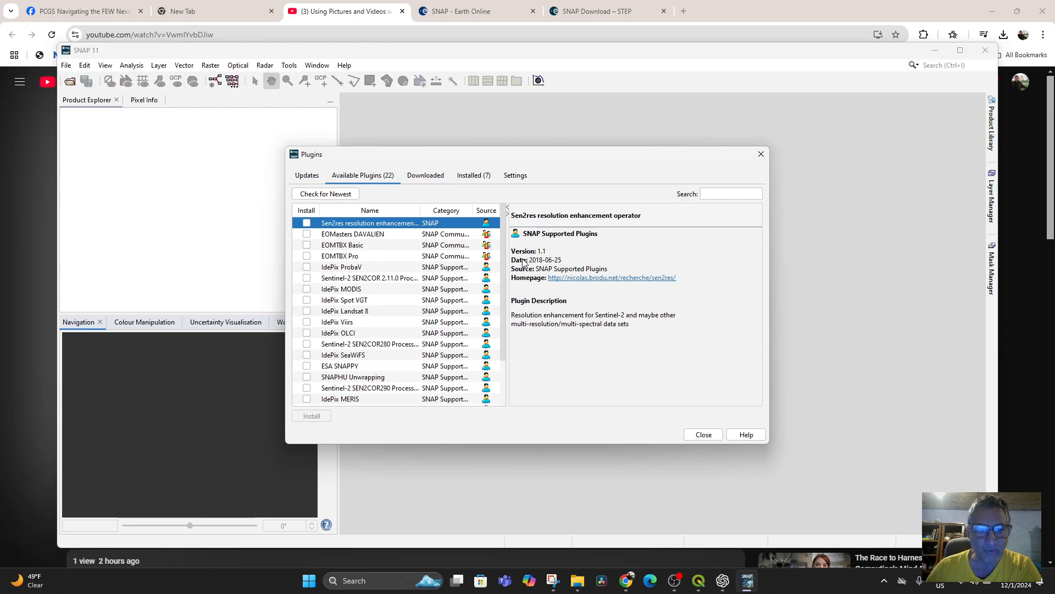
left_click_drag(508, 269, 671, 270)
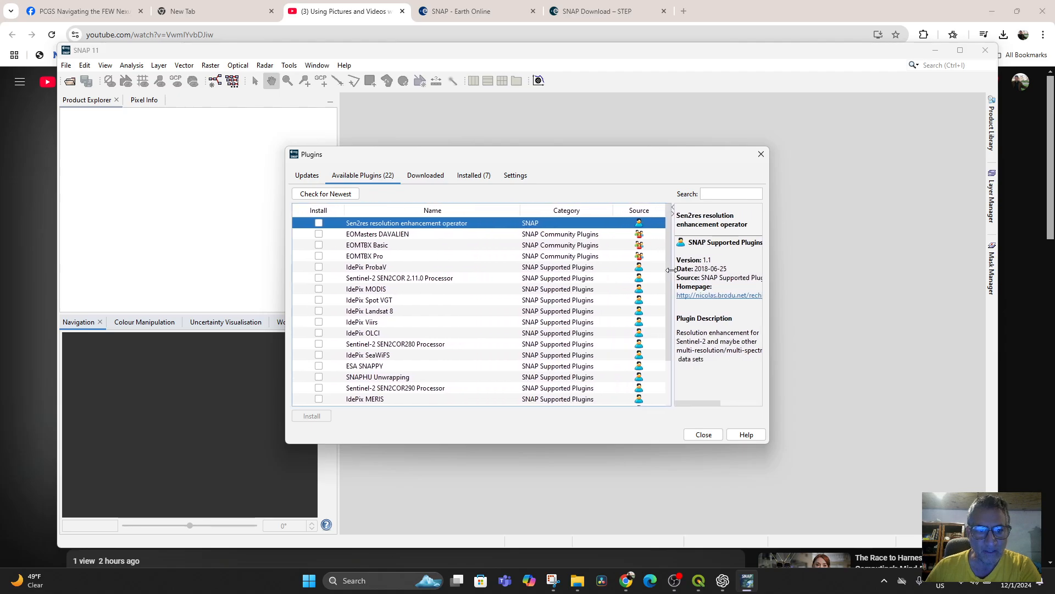
Step: Review the available plugins, reading the descriptions of Sentinel-2 SEN2COR 2.11.0, EOMTBX Basic, SEN2COR 2.12.0 and SEN2COR255
left_click(389, 280)
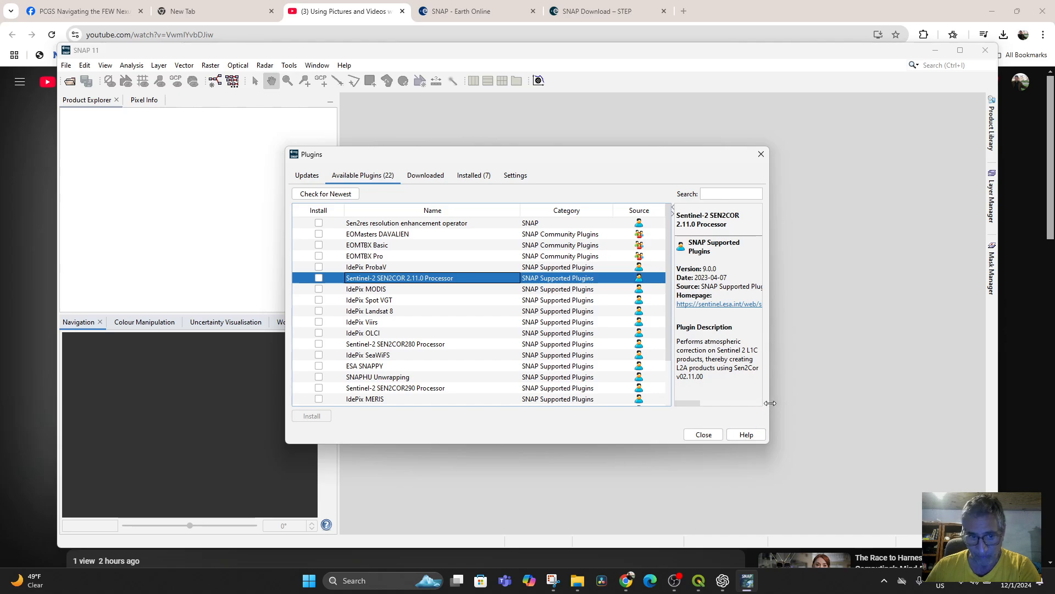
left_click(365, 246)
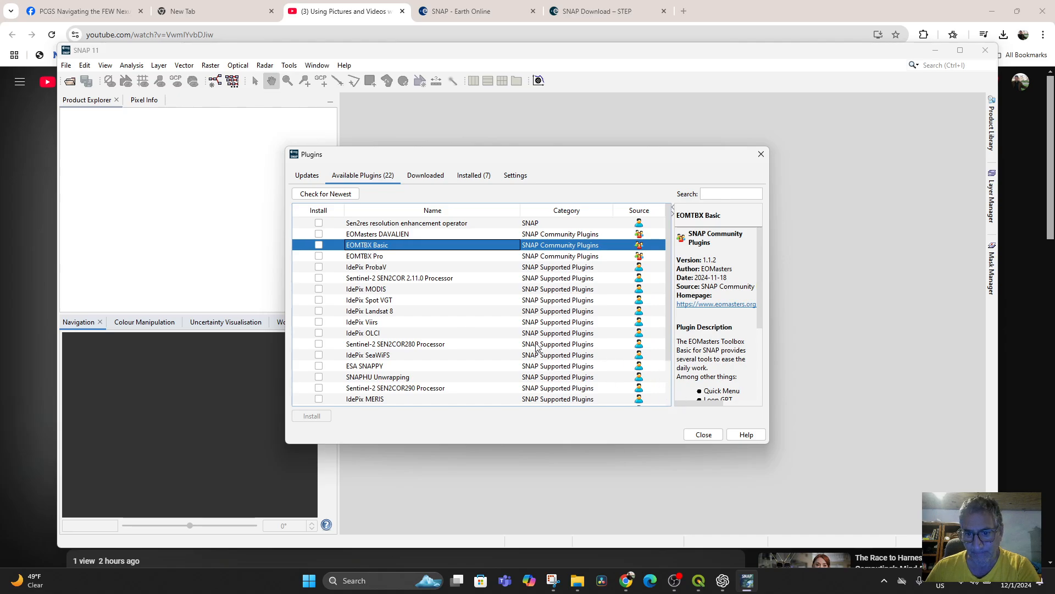
scroll(738, 374, "down", 5)
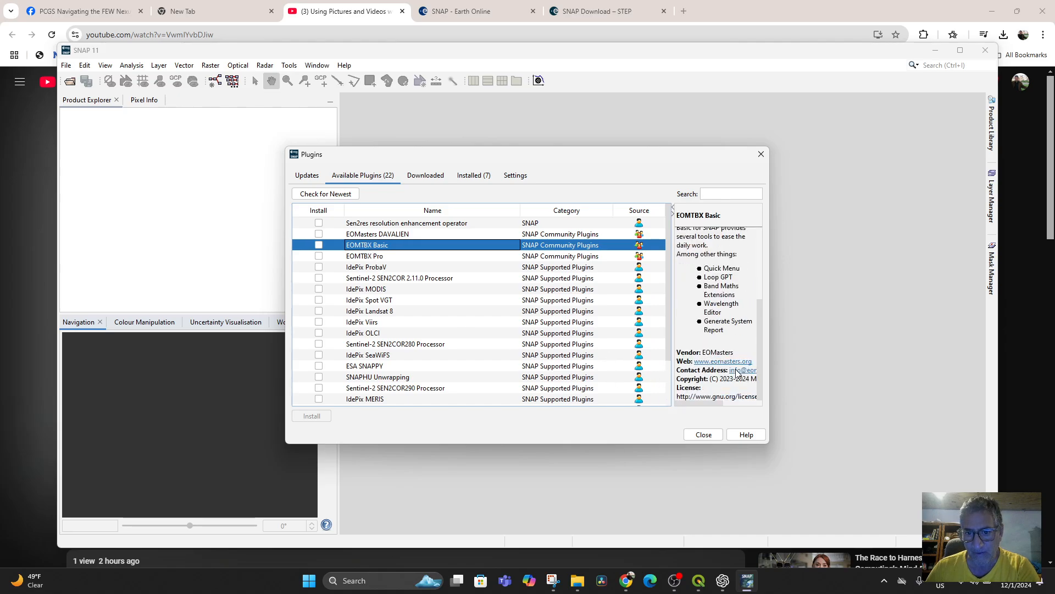
scroll(472, 326, "down", 3)
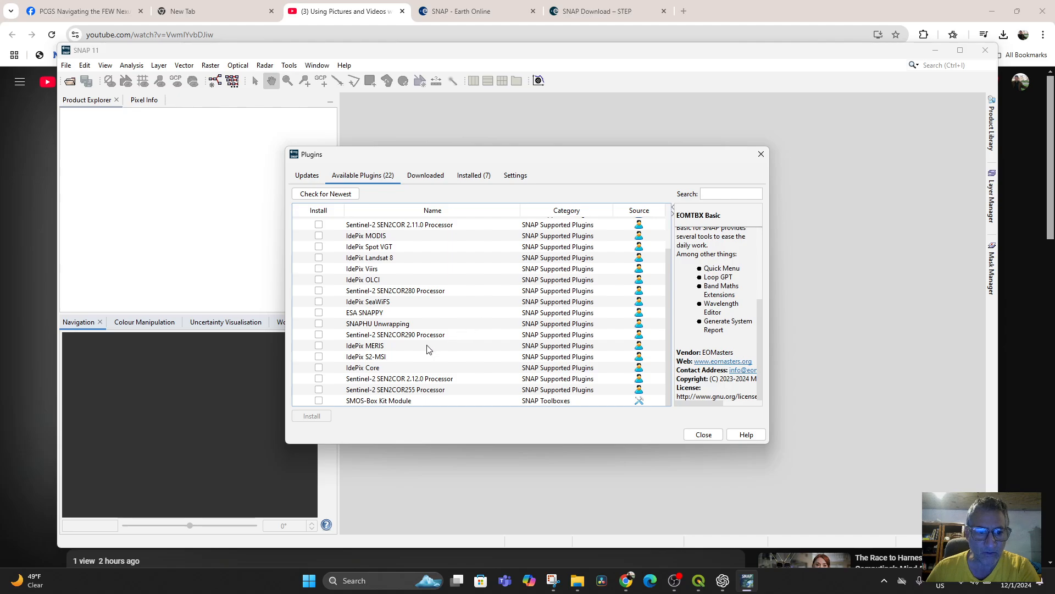
left_click(381, 379)
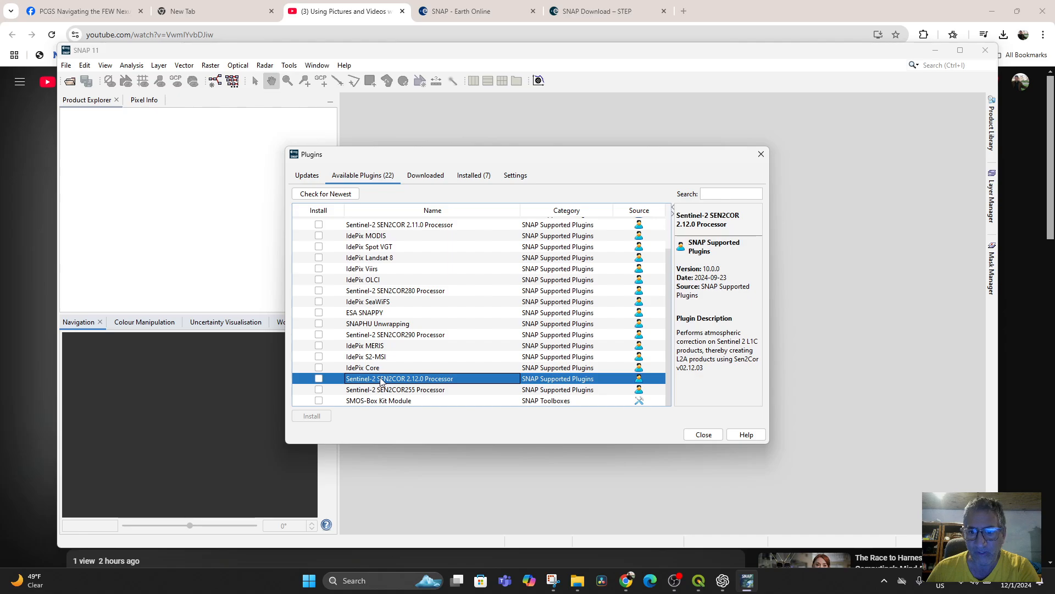
left_click(381, 390)
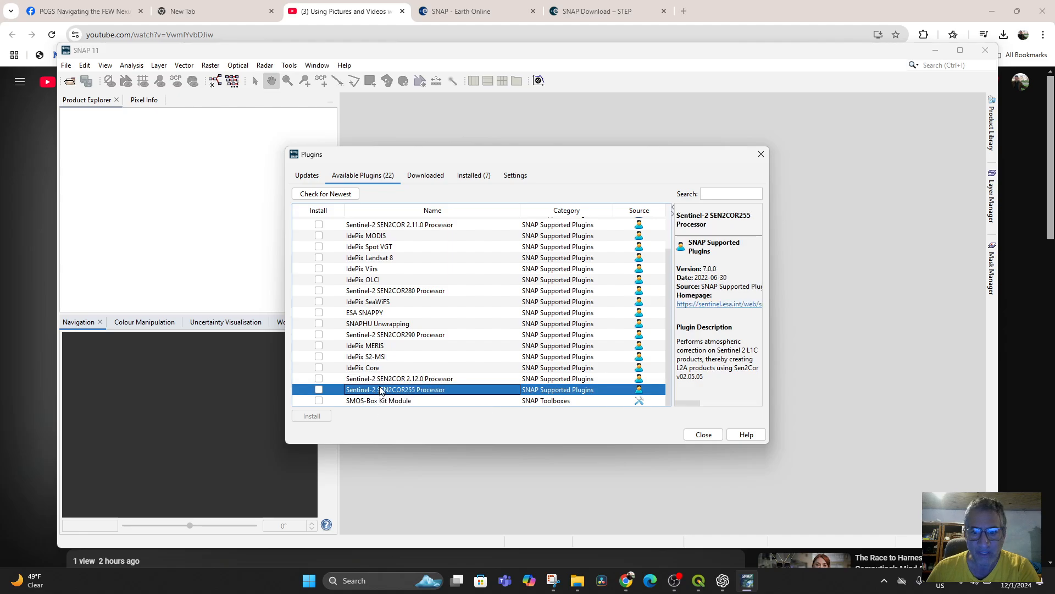
scroll(484, 327, "up", 2)
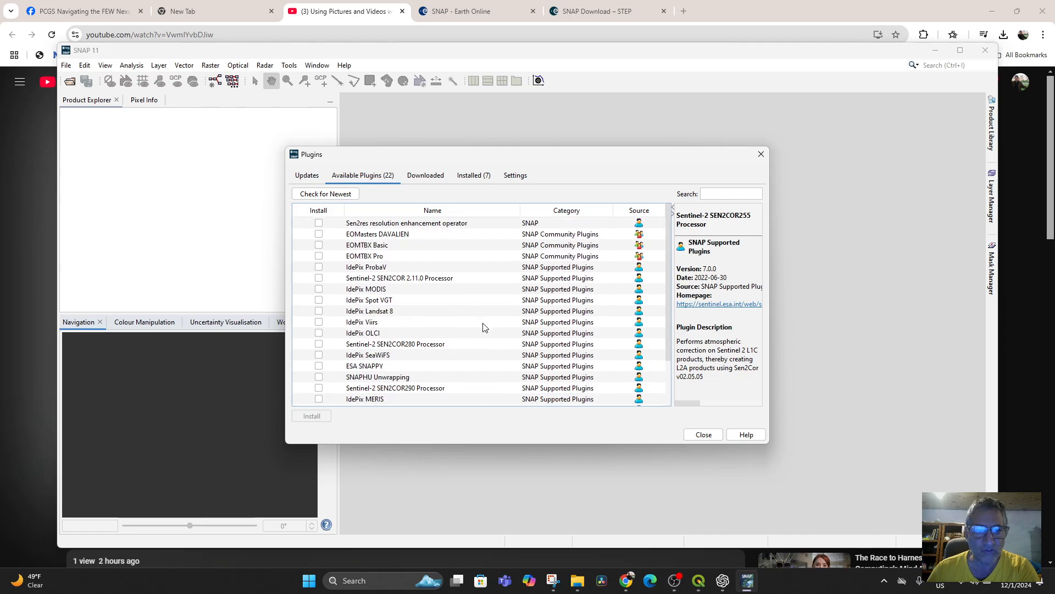
scroll(466, 285, "down", 2)
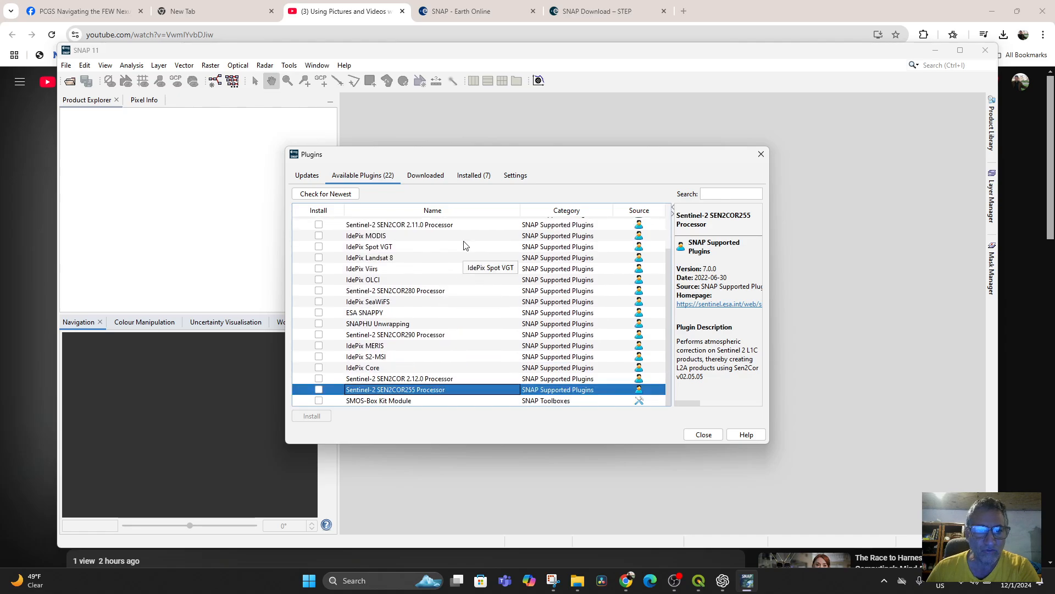
Step: Look through the downloaded and installed plugins, updates and update-center settings, and close the plugin manager
left_click(424, 180)
left_click(477, 177)
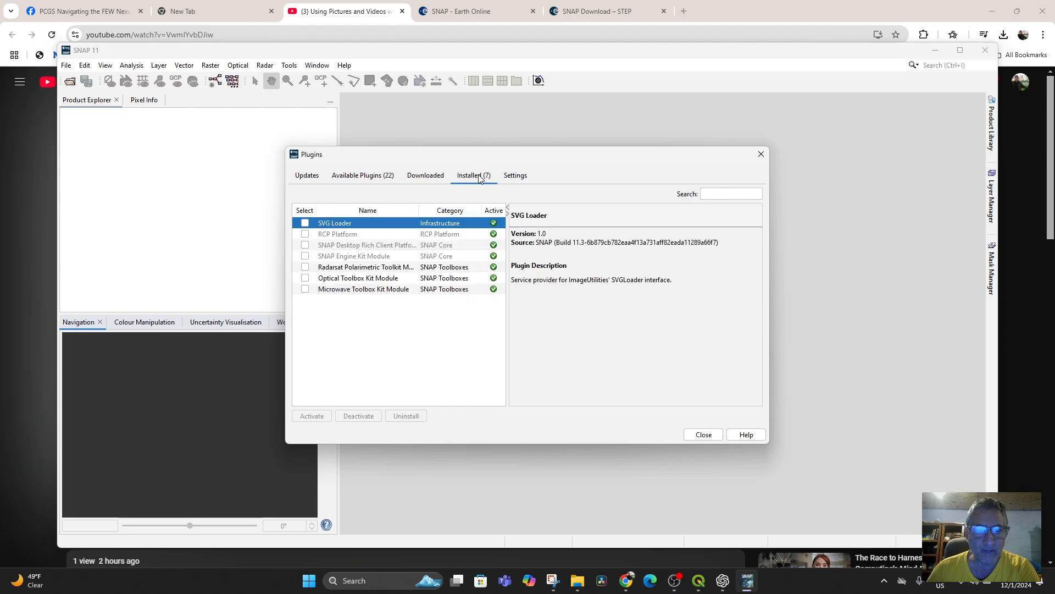
left_click(312, 177)
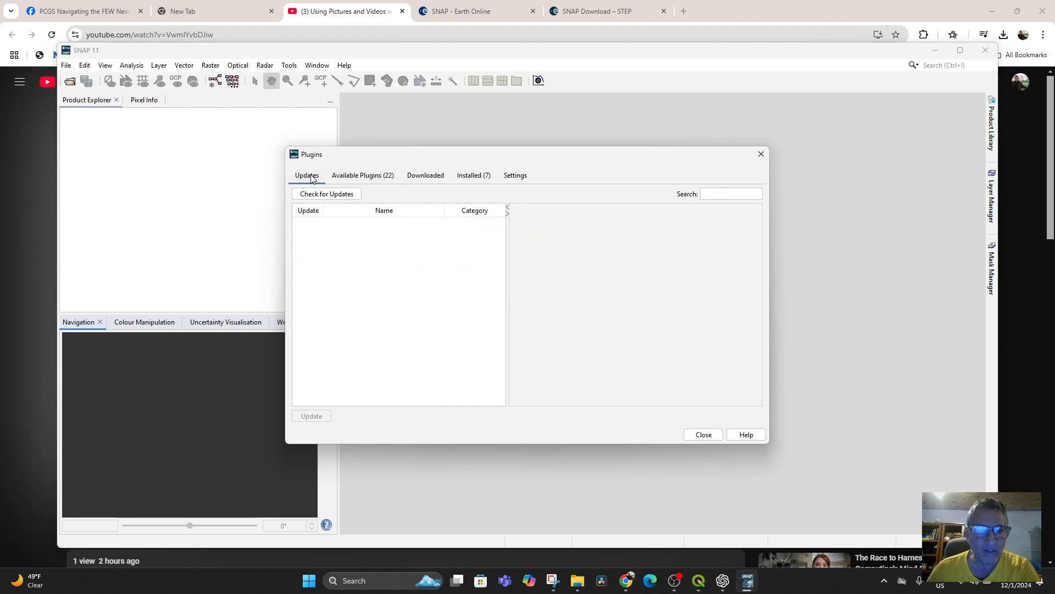
left_click(361, 179)
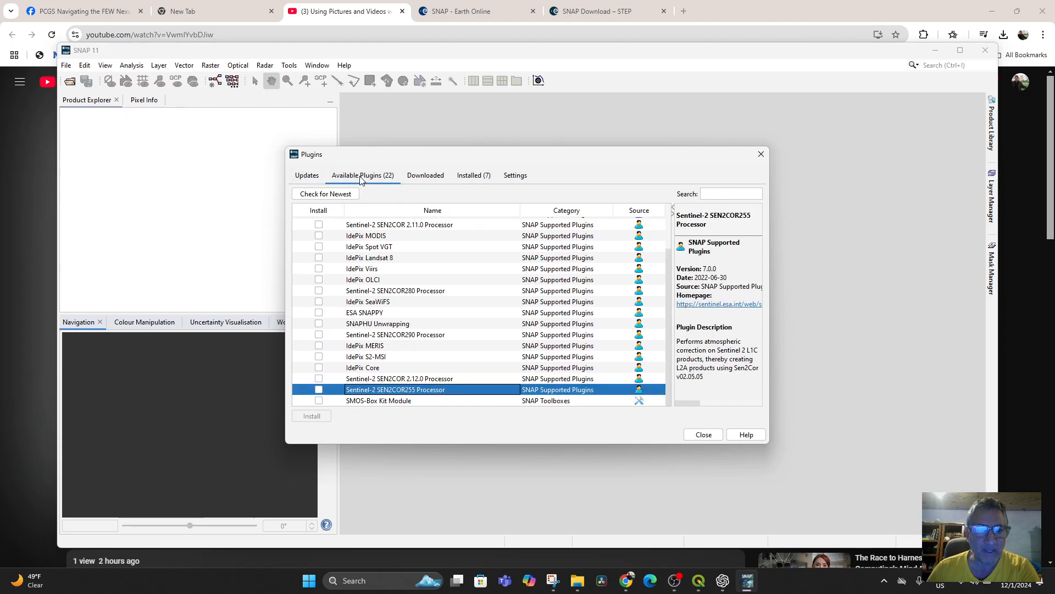
left_click(513, 180)
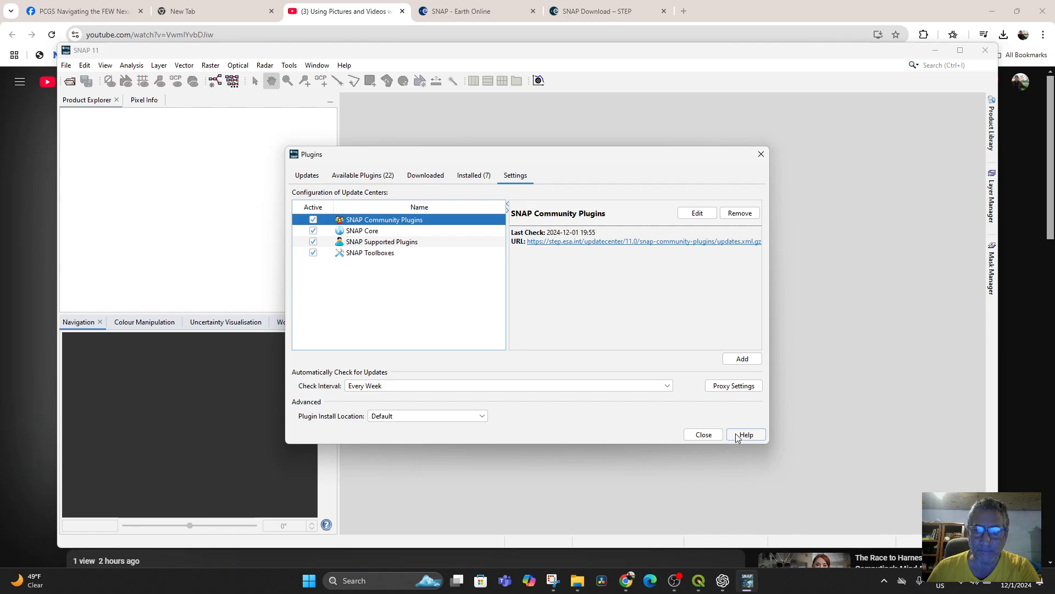
left_click(761, 155)
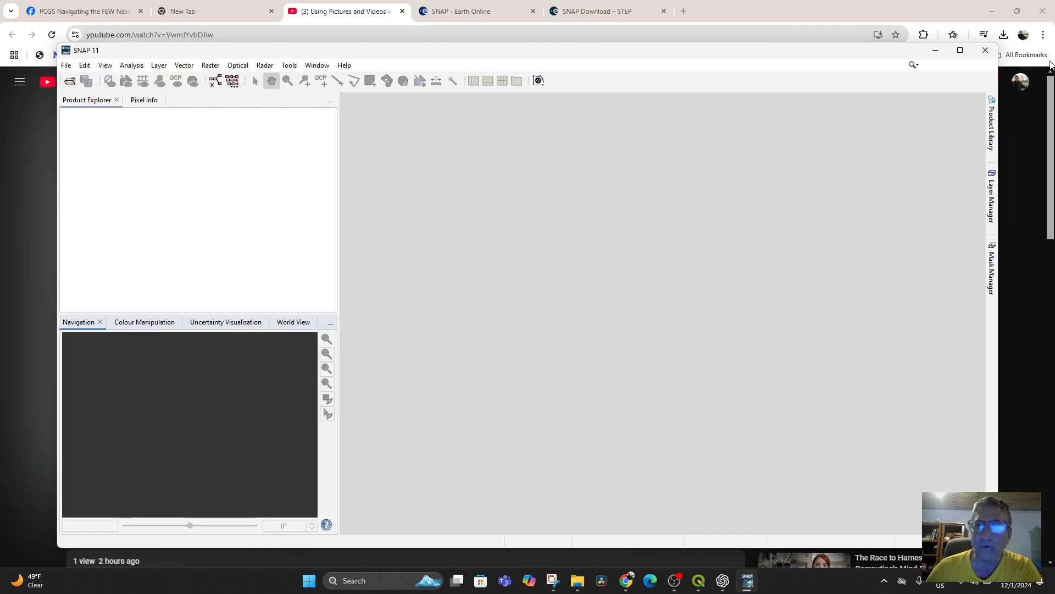
Step: Look at the Layer Manager and Mask Manager, open the Product Library, and allow snap64 network access through Windows Firewall
left_click(993, 217)
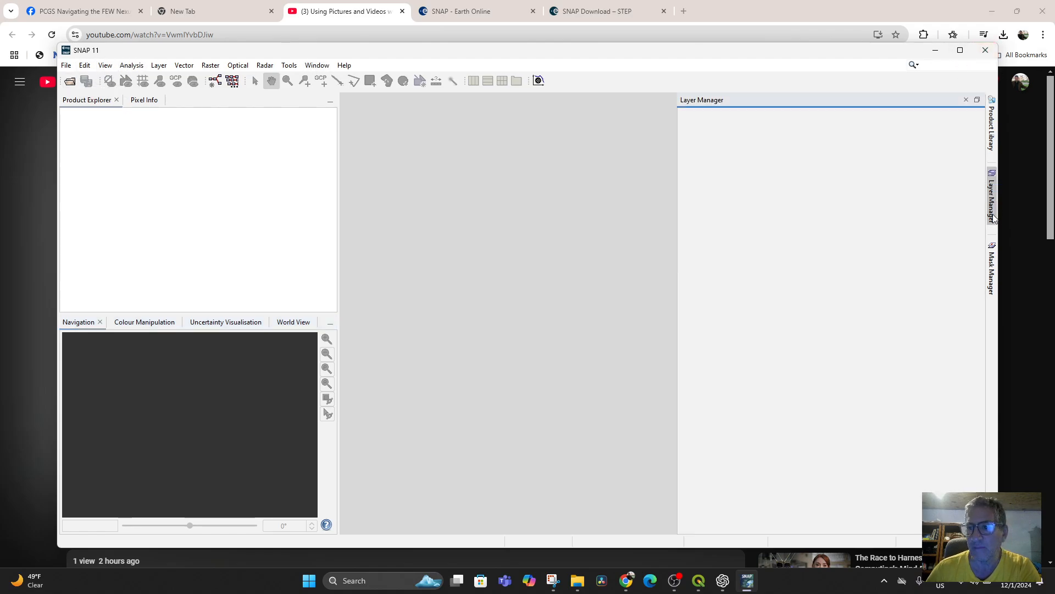
left_click(992, 266)
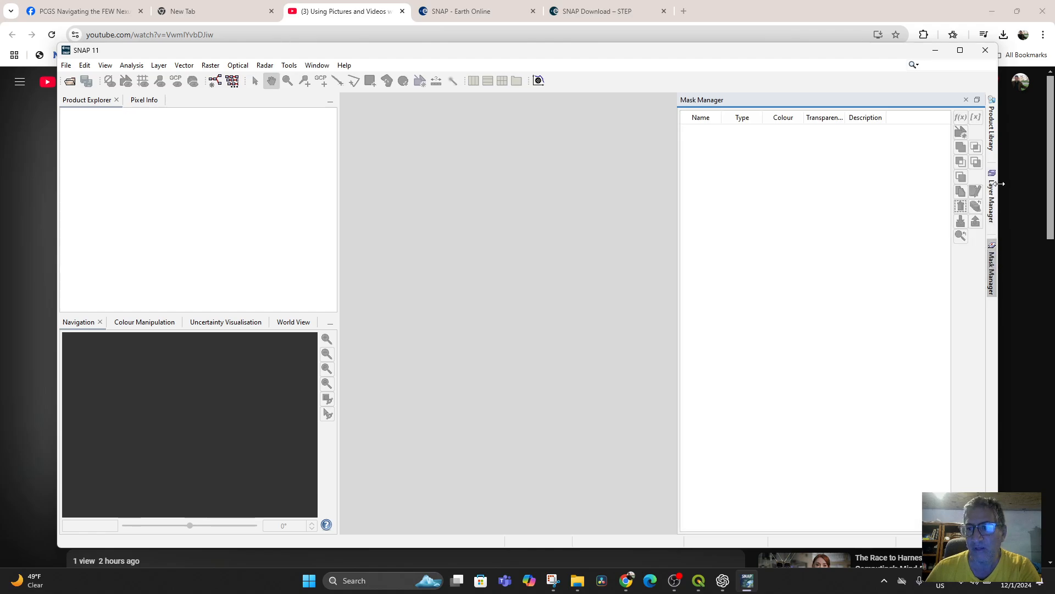
left_click(992, 207)
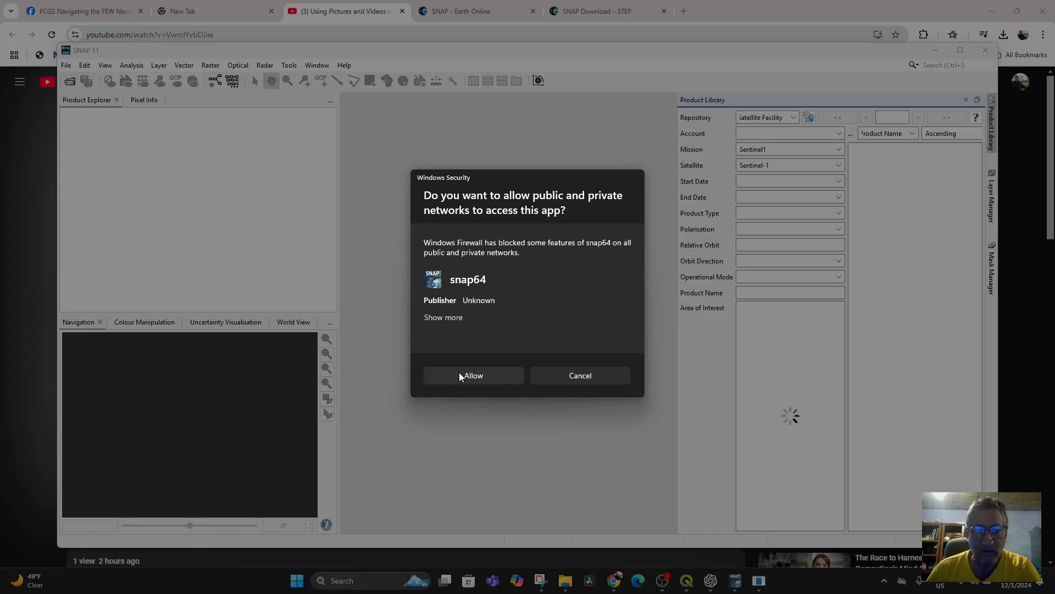
left_click(459, 373)
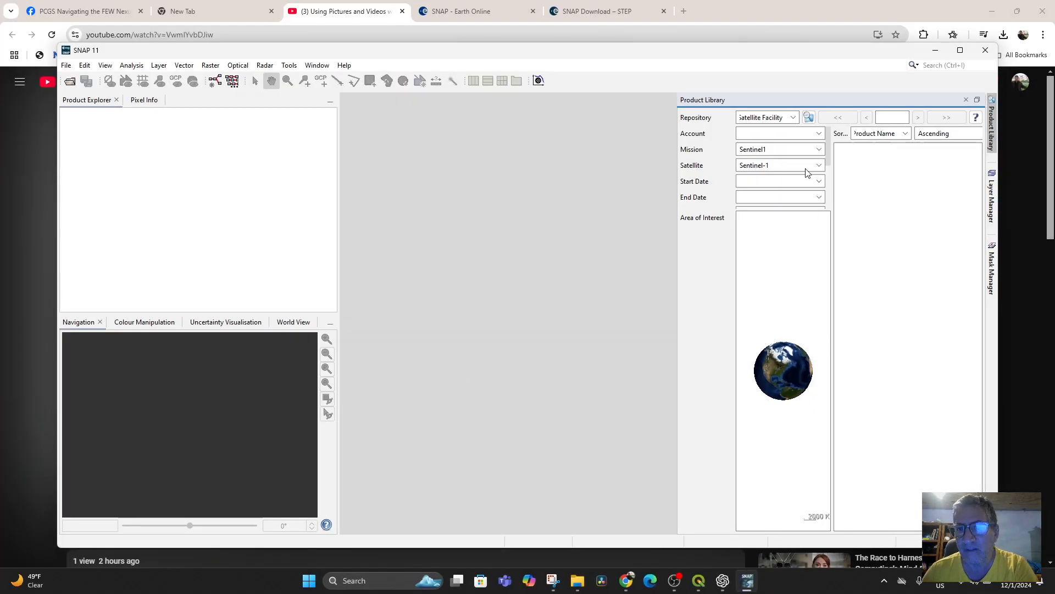
Step: Examine the Product Library's choices for repository, satellite and product sorting
left_click(797, 120)
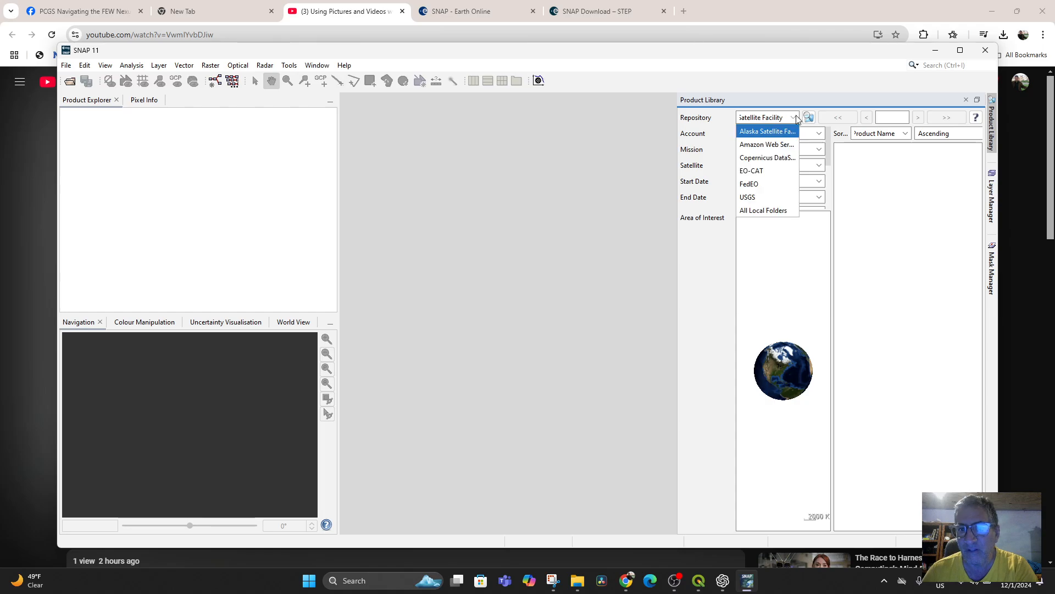
left_click(797, 118)
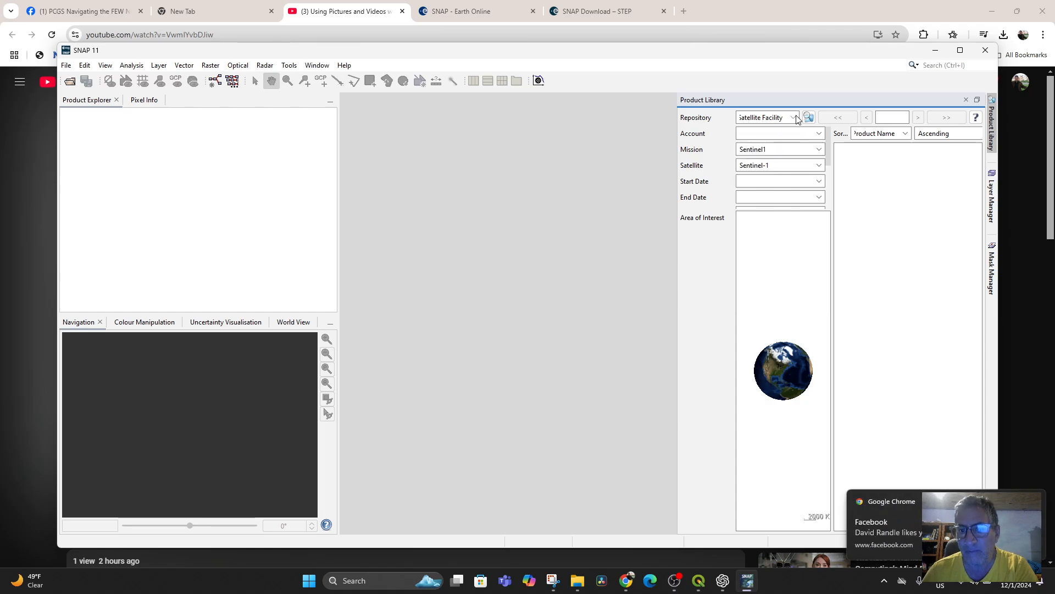
left_click(991, 135)
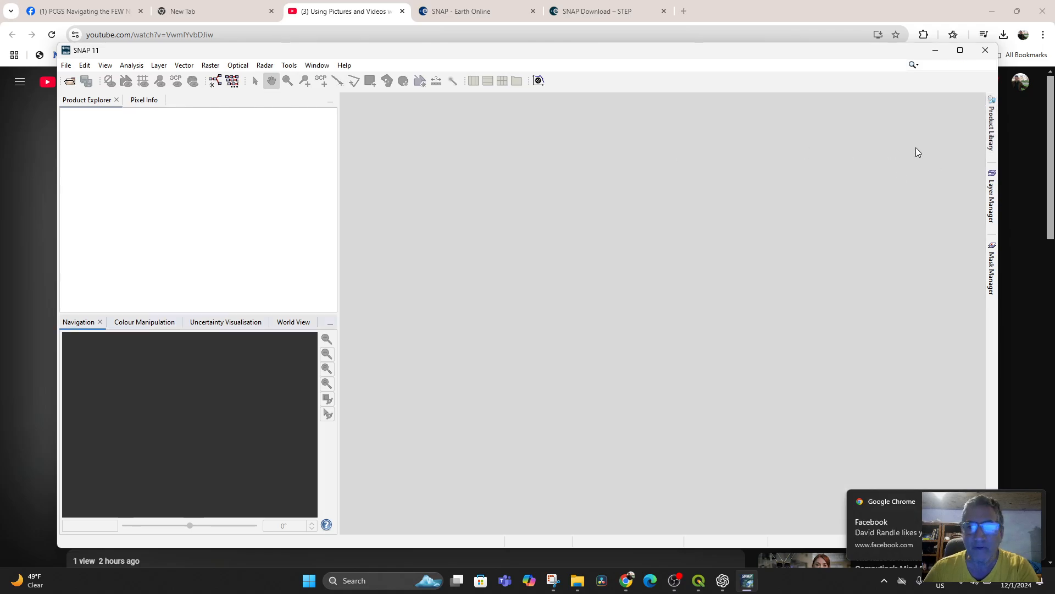
left_click(989, 205)
left_click(992, 139)
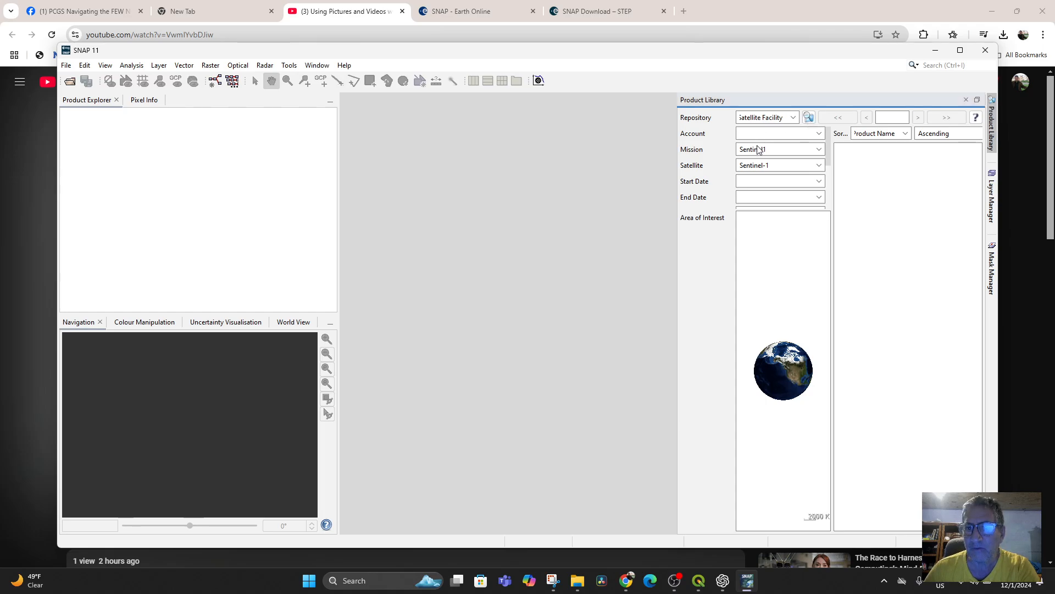
left_click(800, 166)
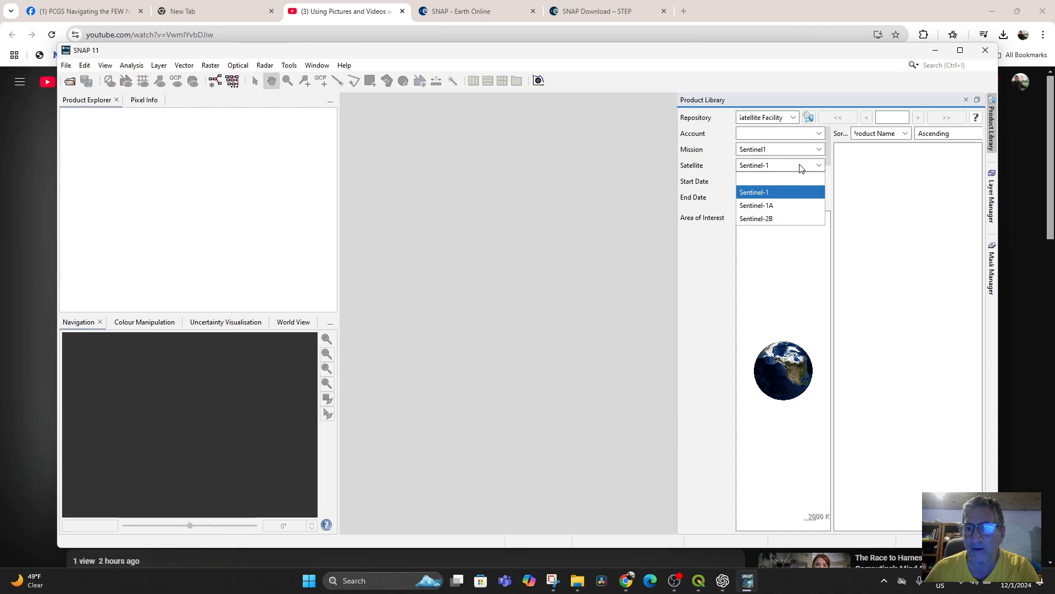
left_click(800, 167)
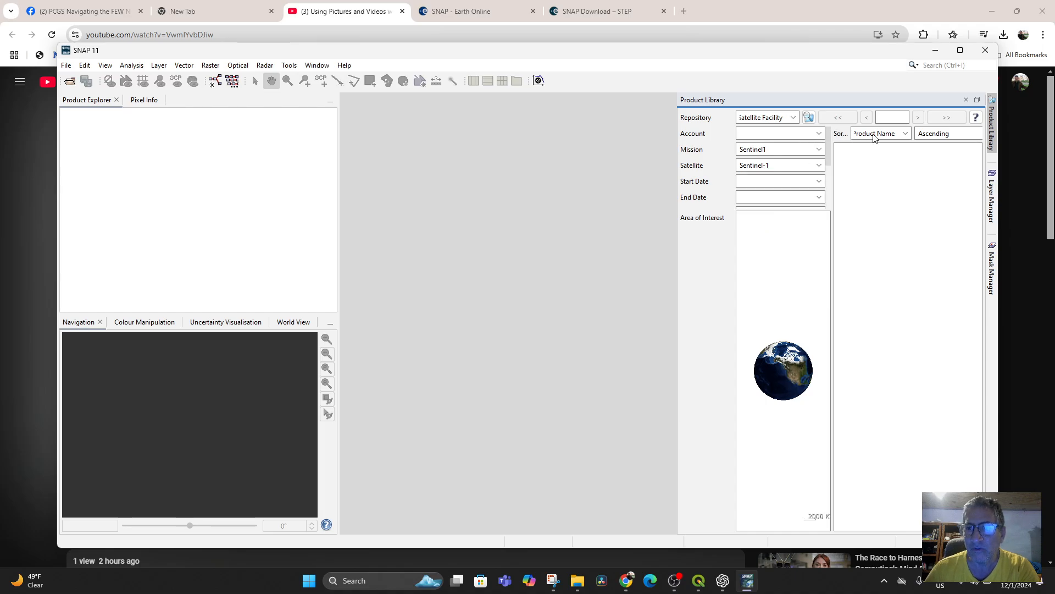
left_click(897, 138)
left_click(899, 137)
Step: Widen the Product Library and its area-of-interest map, and centre the map on Morocco's Atlas Mountains
scroll(768, 368, "up", 2)
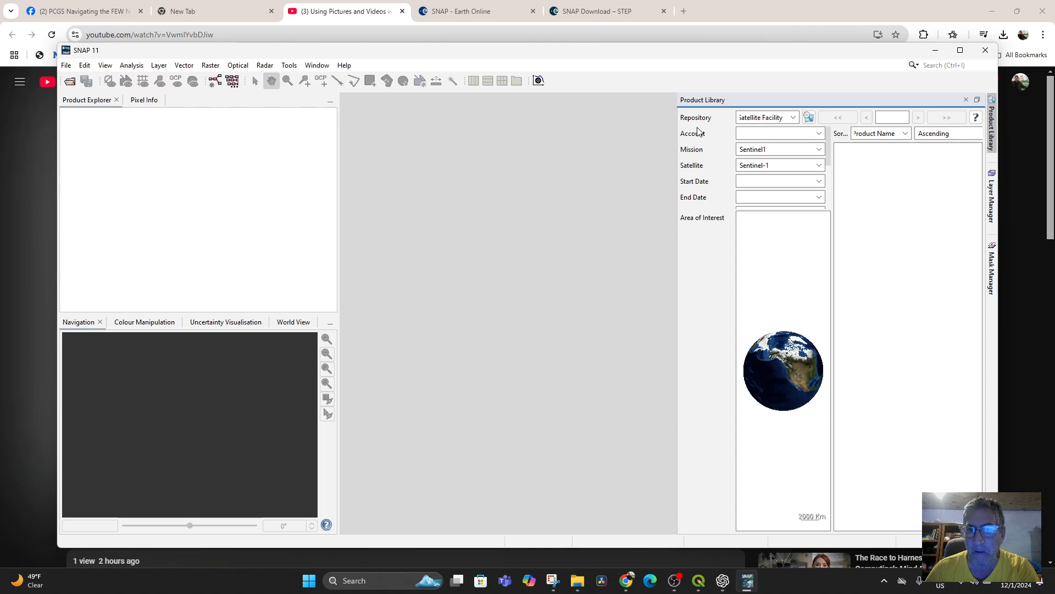
left_click_drag(677, 124, 382, 165)
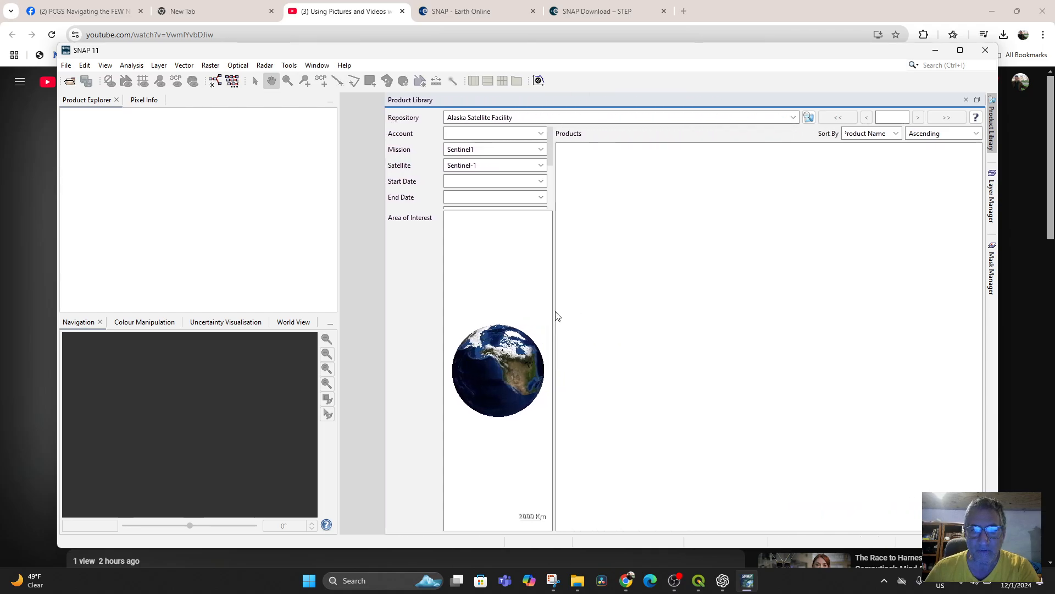
left_click_drag(555, 311, 784, 309)
left_click_drag(679, 346, 590, 388)
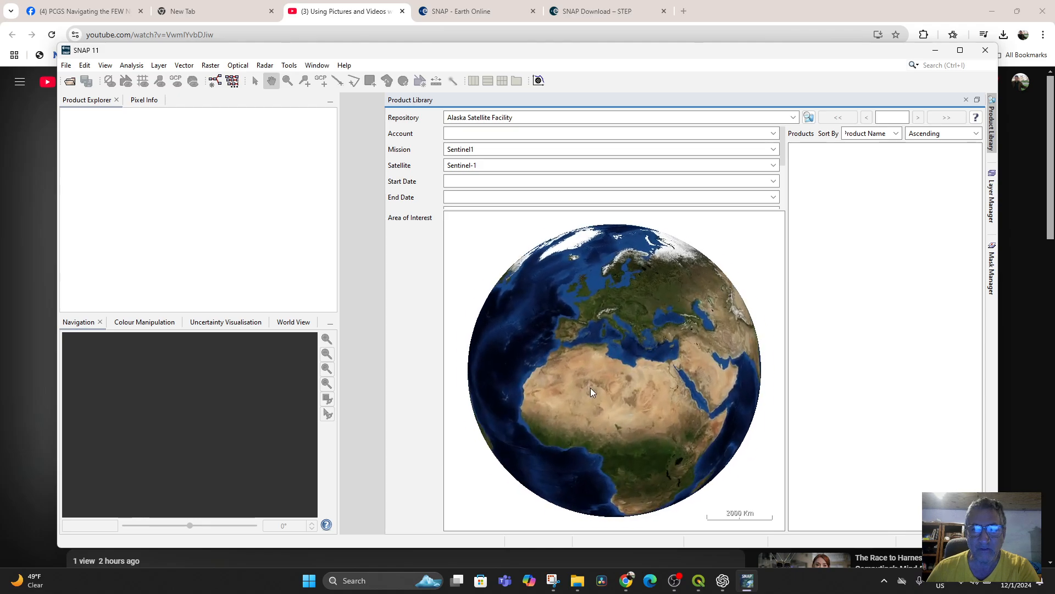
scroll(590, 387, "up", 10)
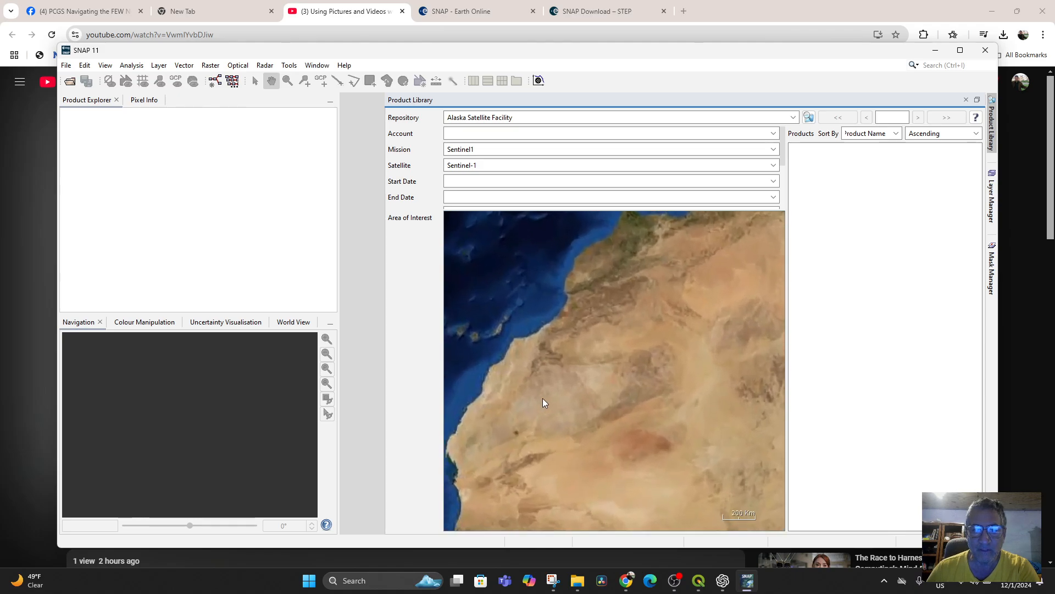
scroll(542, 398, "up", 2)
left_click_drag(544, 396, 584, 496)
left_click_drag(667, 371, 643, 424)
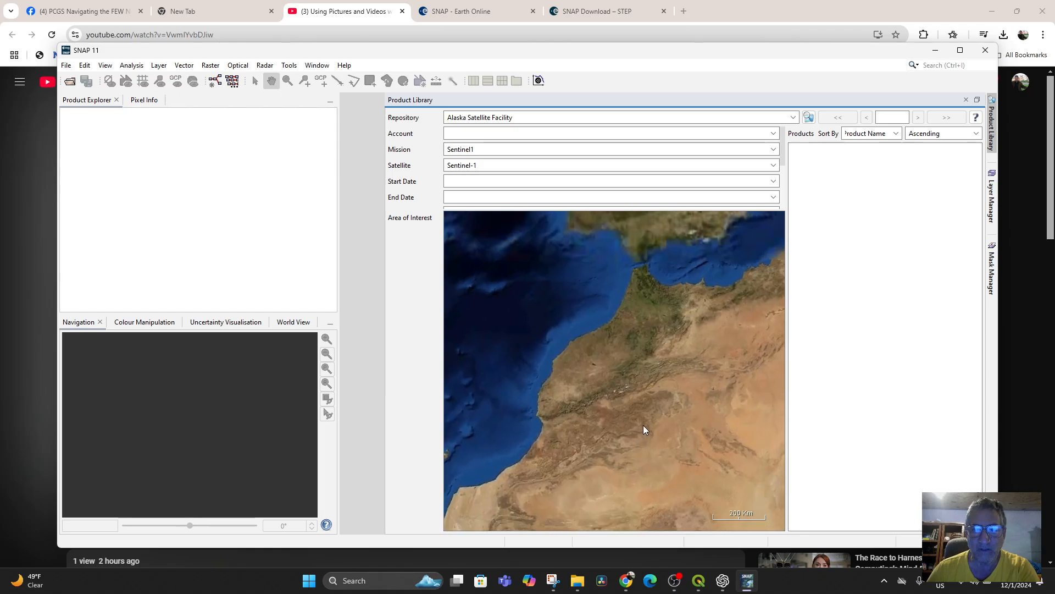
scroll(609, 376, "up", 8)
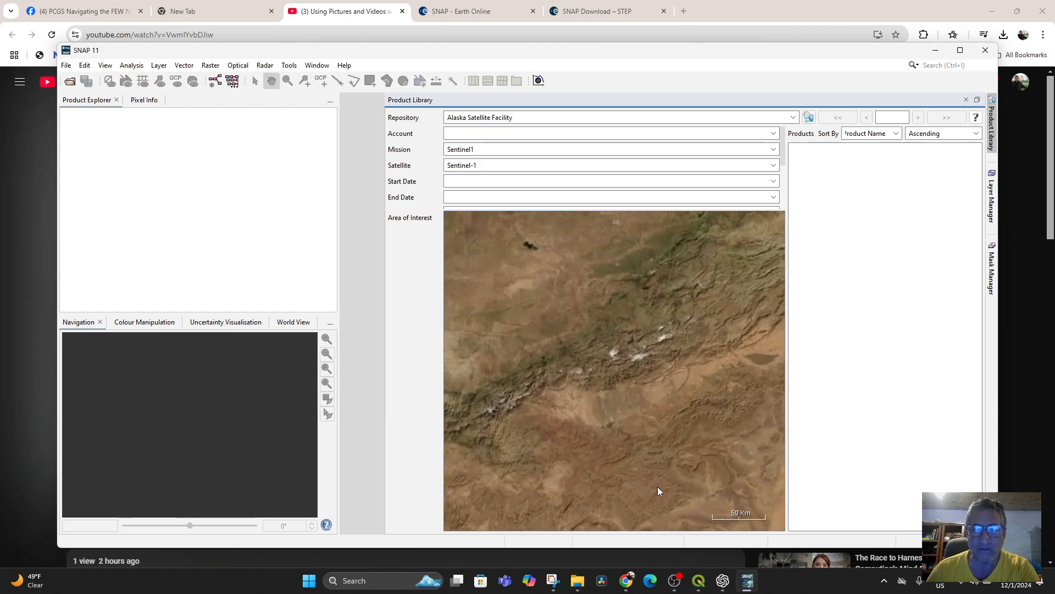
scroll(649, 451, "down", 1)
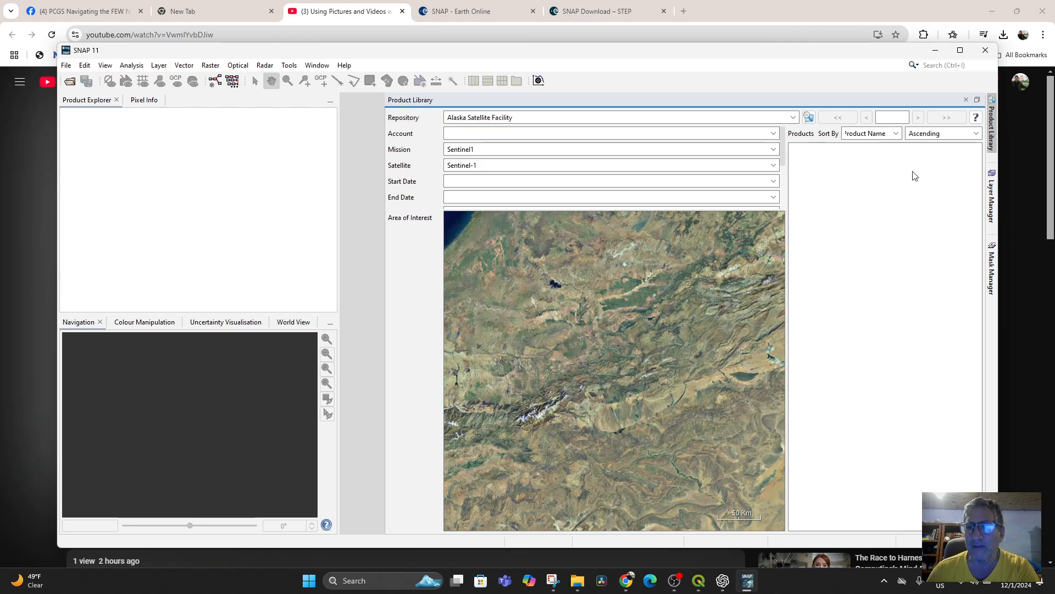
Step: Check the product sorting choices and try a Sentinel-1 product search in the Alaska Satellite Facility repository
left_click(896, 134)
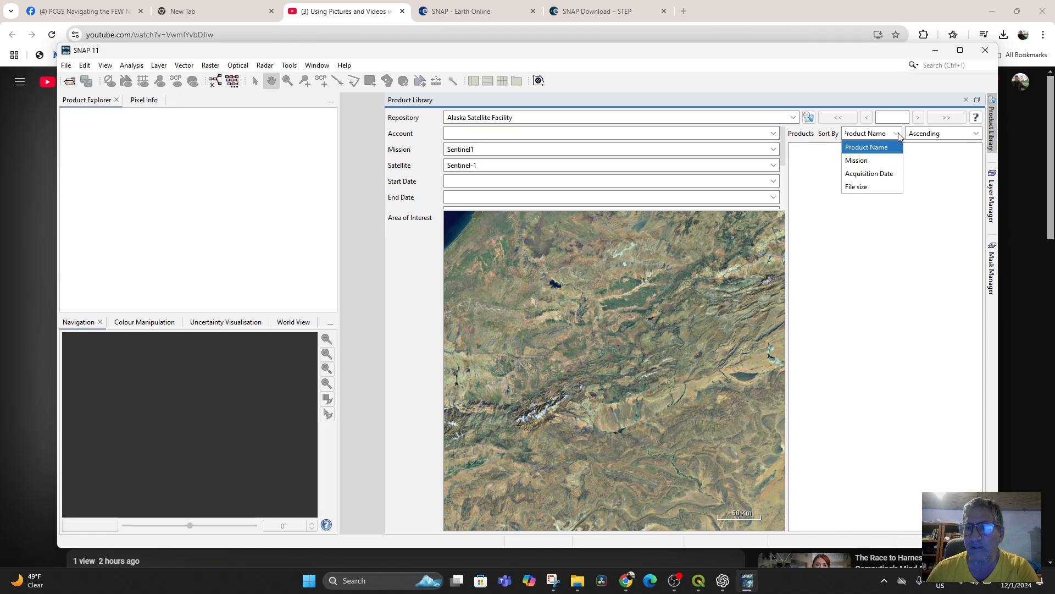
left_click(899, 134)
left_click(939, 133)
left_click(940, 134)
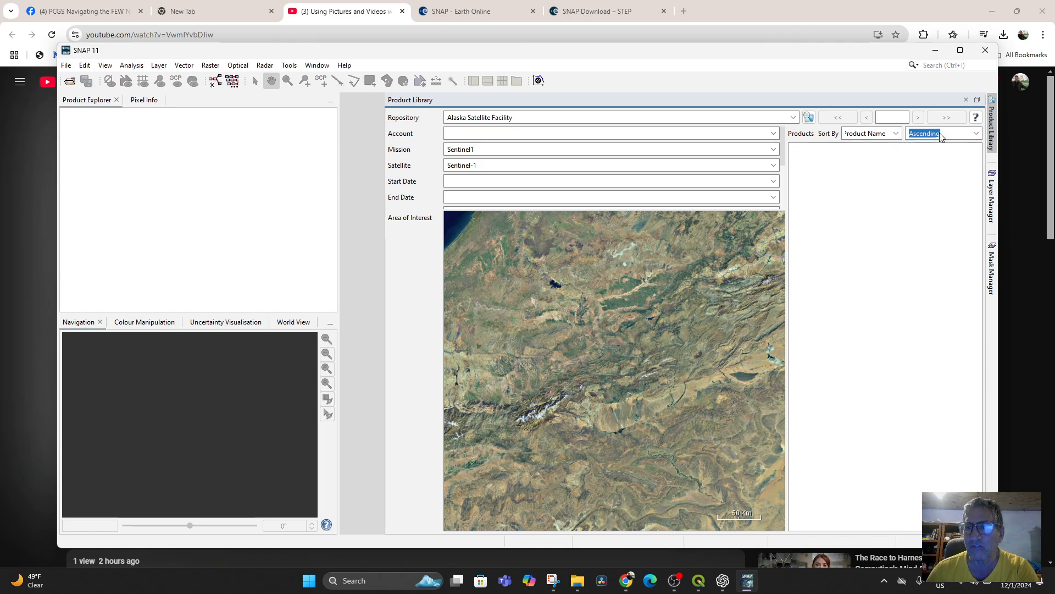
left_click(809, 118)
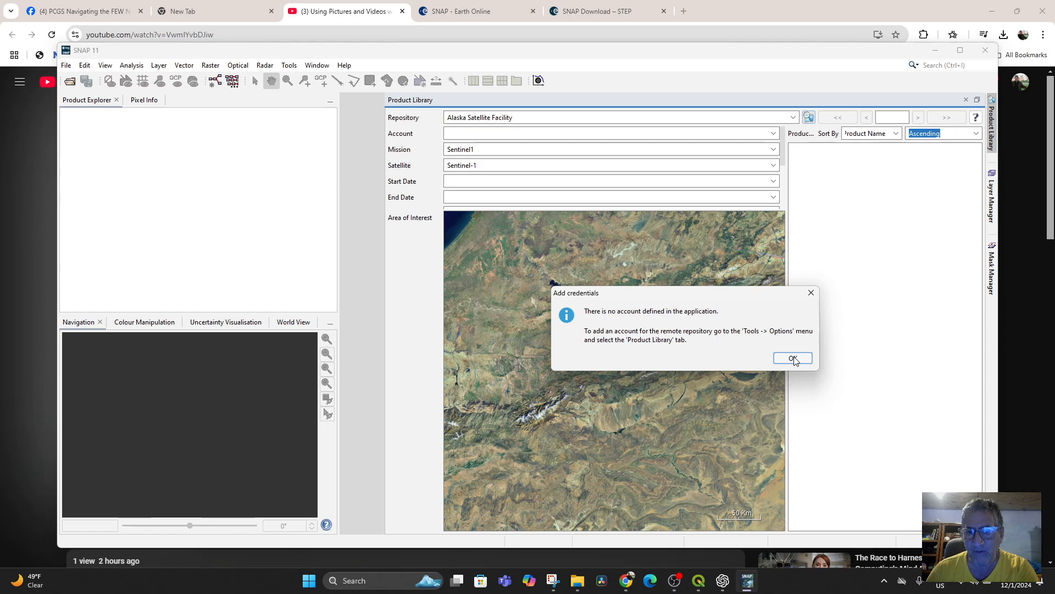
left_click(793, 358)
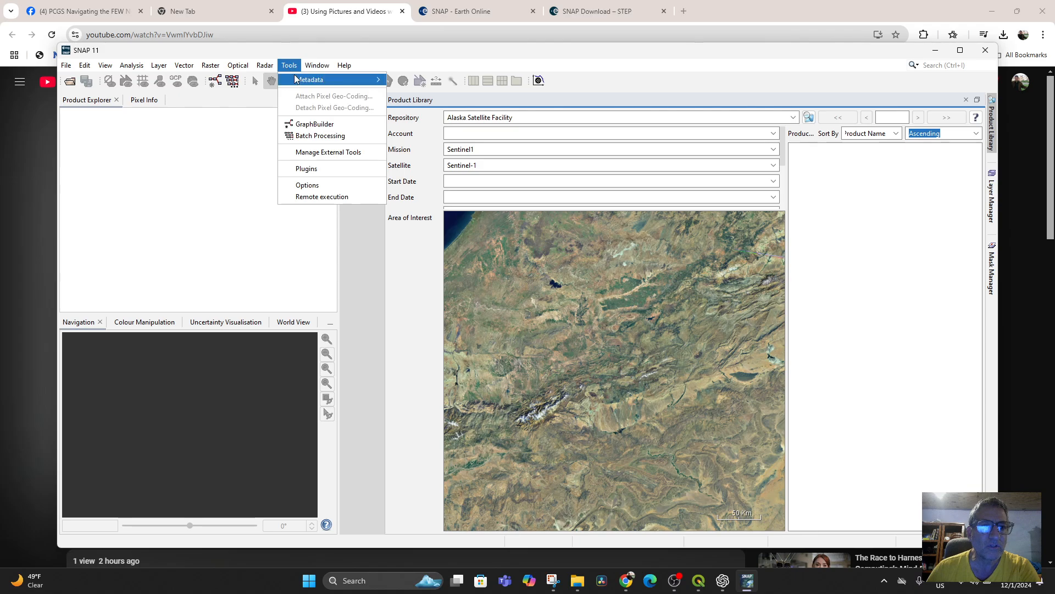
Step: Open the SNAP options and add a blank repository to the remote file repositories list
left_click(307, 185)
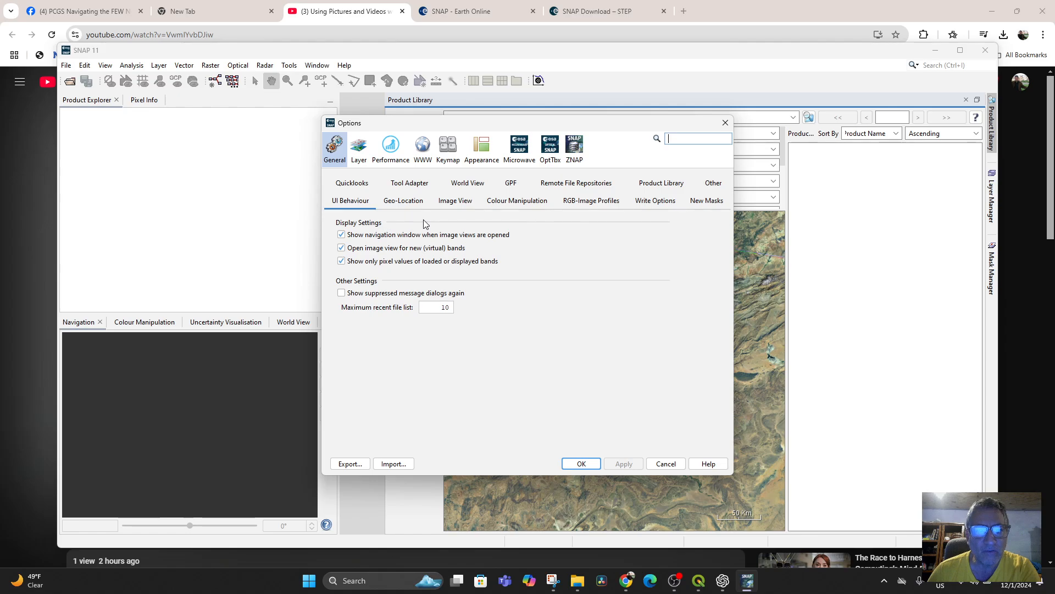
left_click(586, 185)
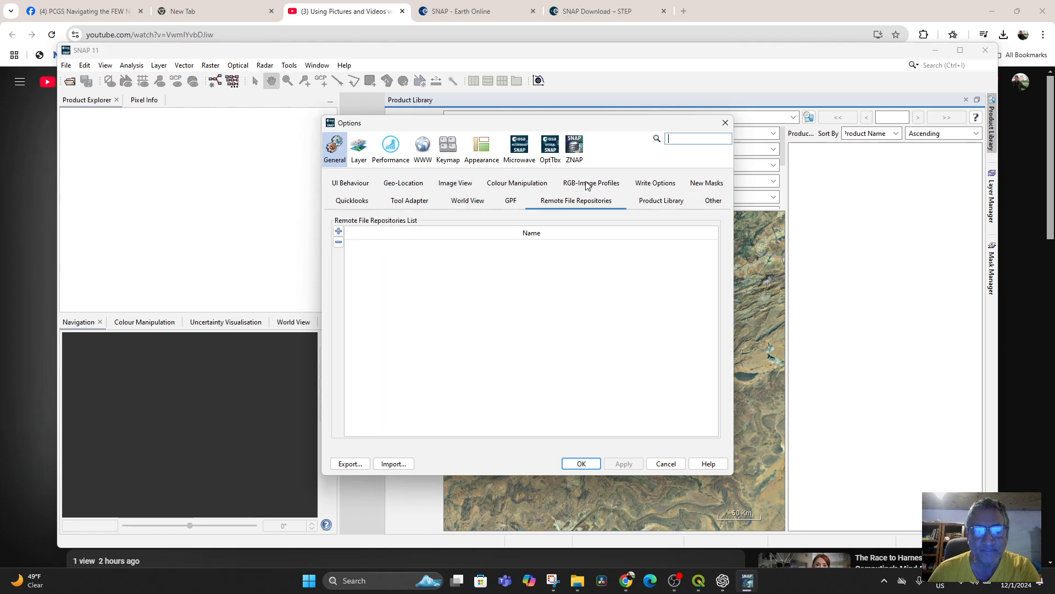
left_click(339, 232)
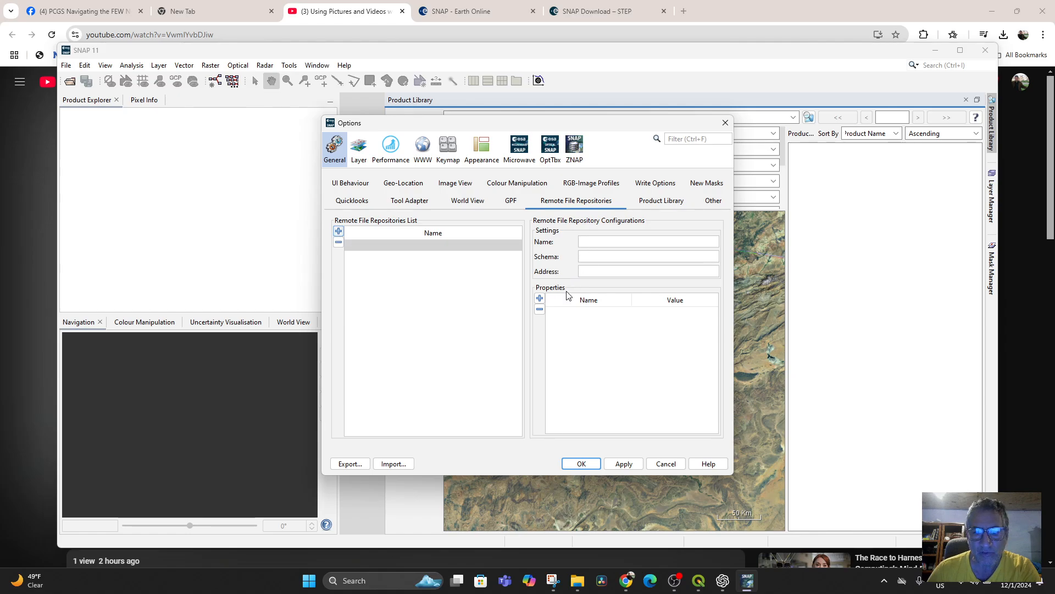
left_click(540, 298)
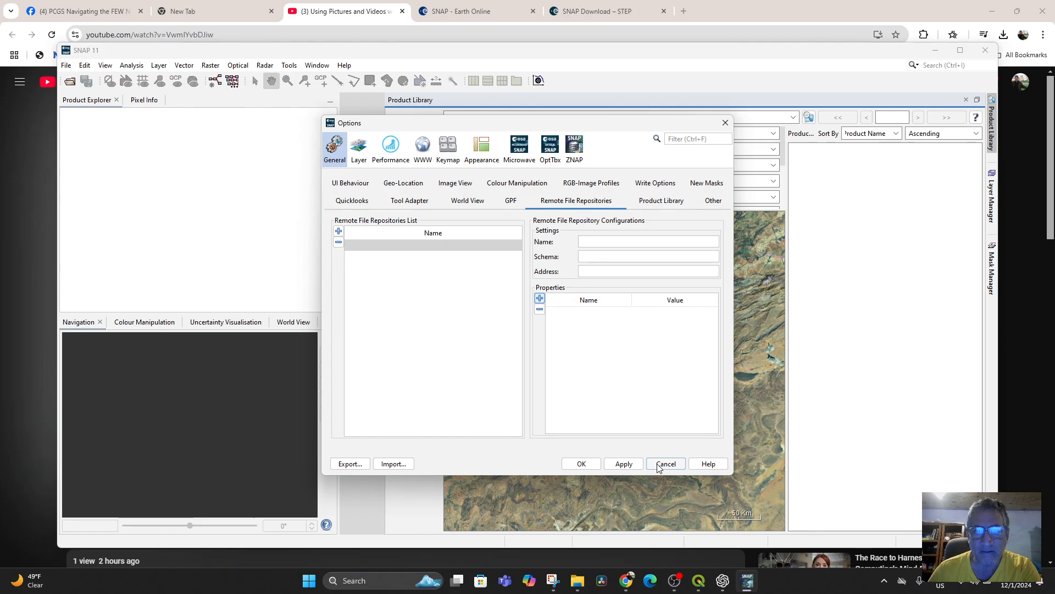
Step: Add a blank credentials entry for the Copernicus DataSpace repository in the Product Library options
left_click(649, 204)
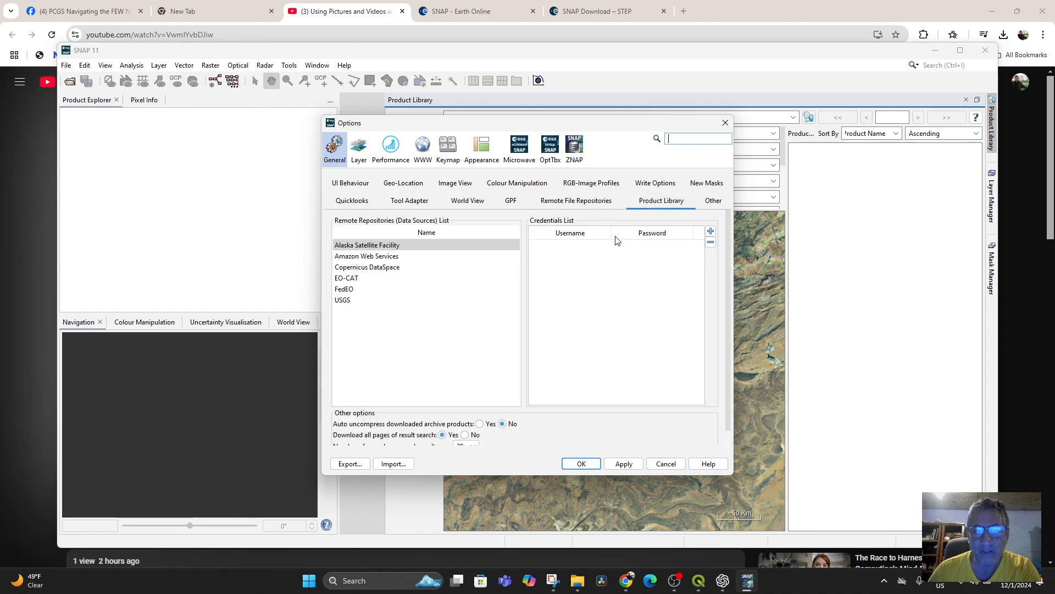
left_click(374, 245)
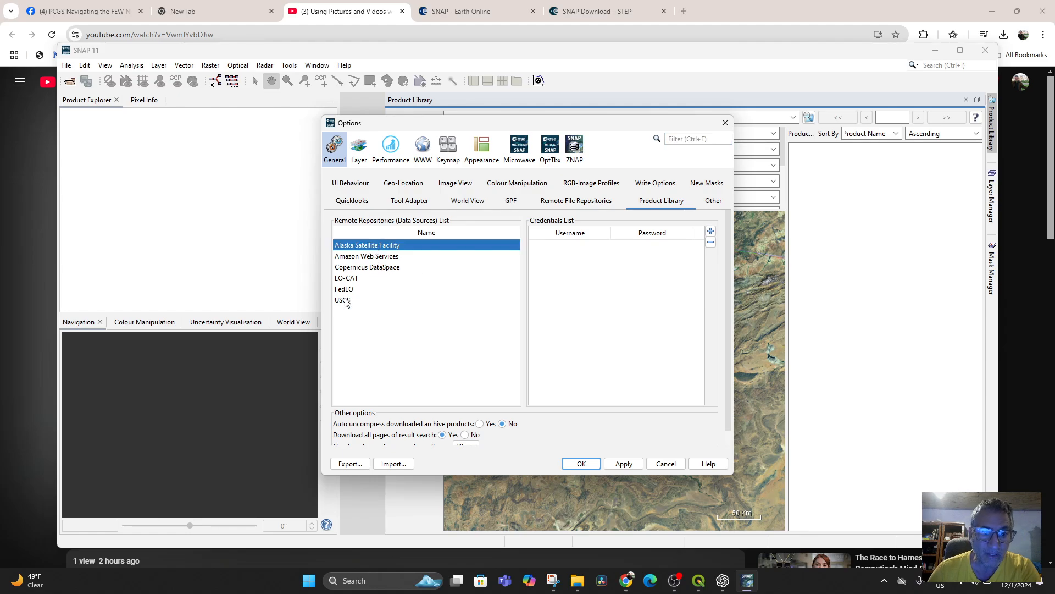
left_click(366, 267)
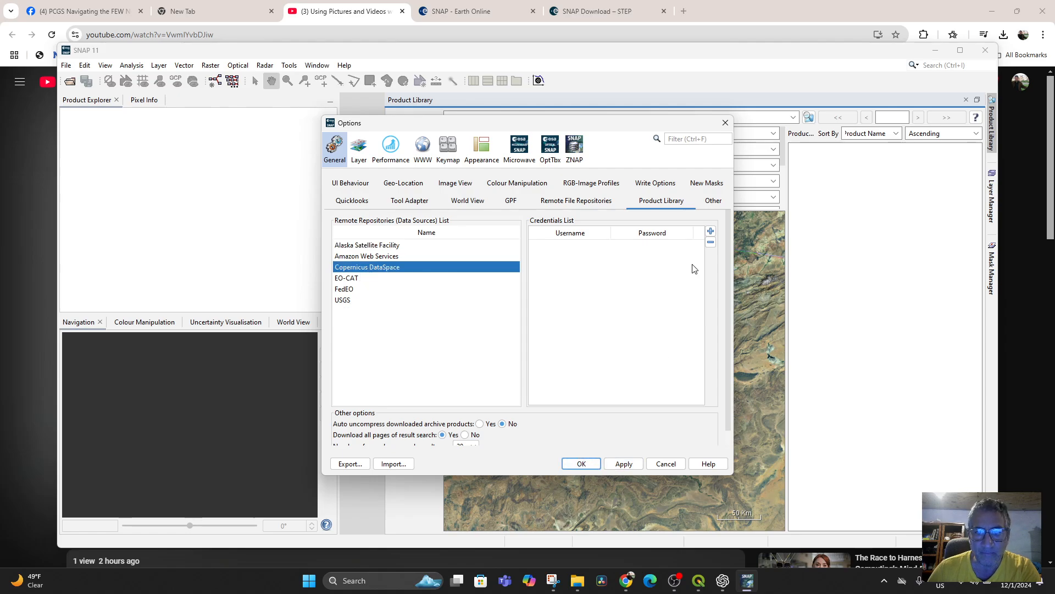
left_click(710, 231)
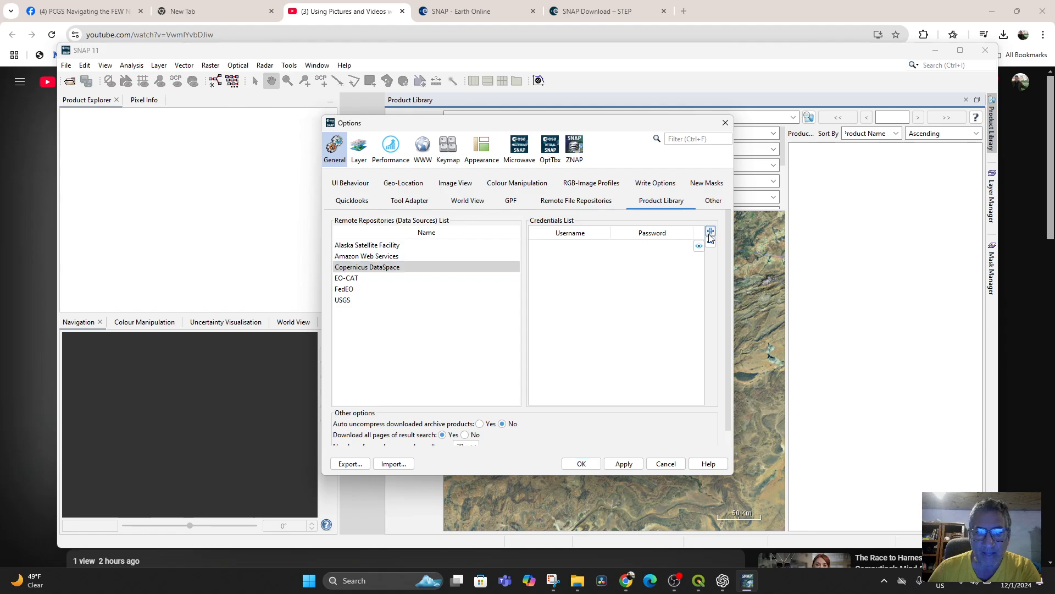
left_click(390, 273)
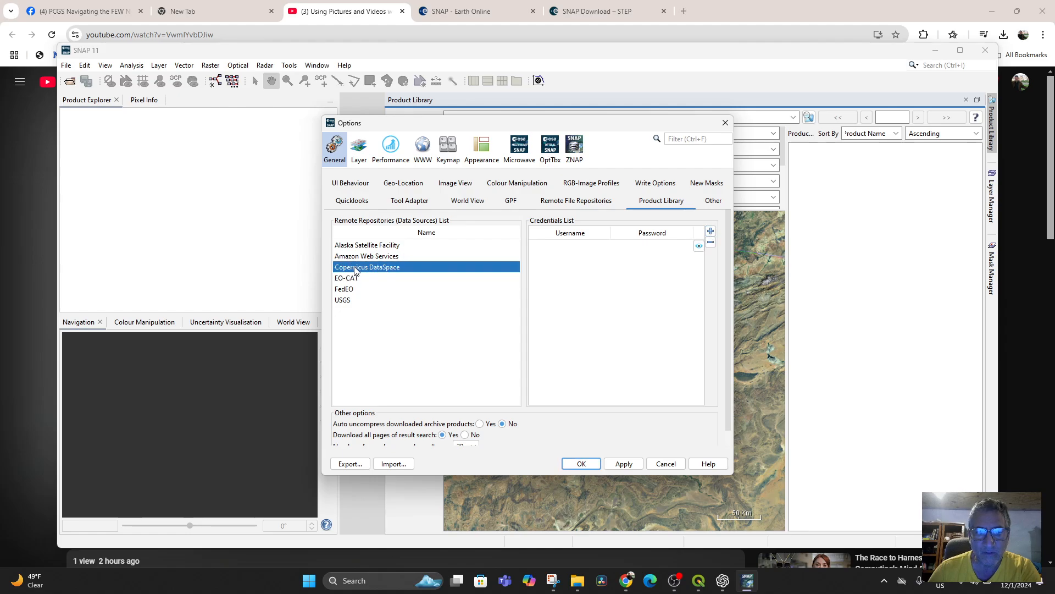
left_click(711, 233)
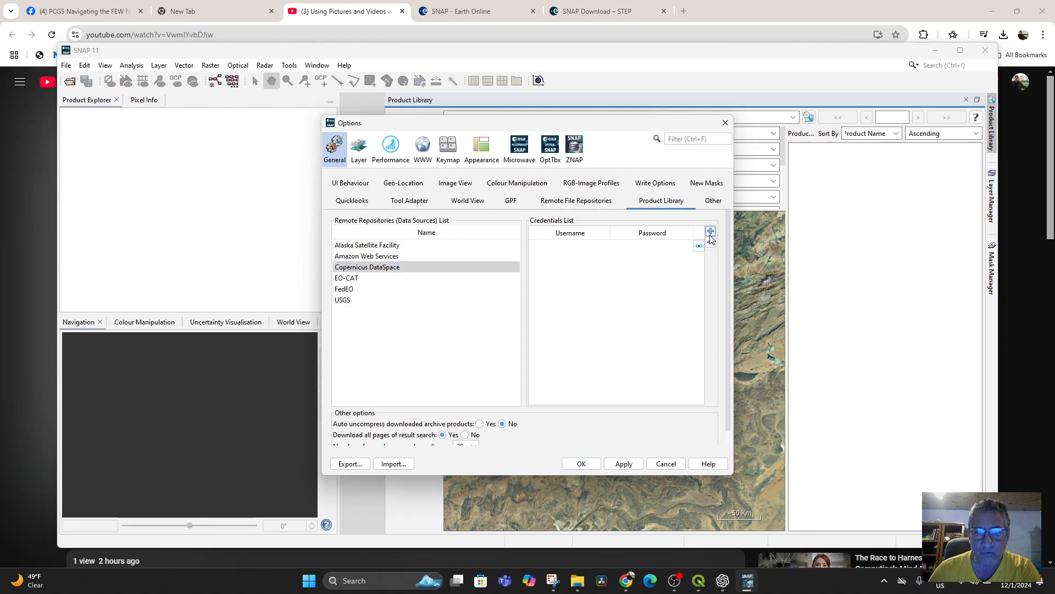
left_click(391, 269)
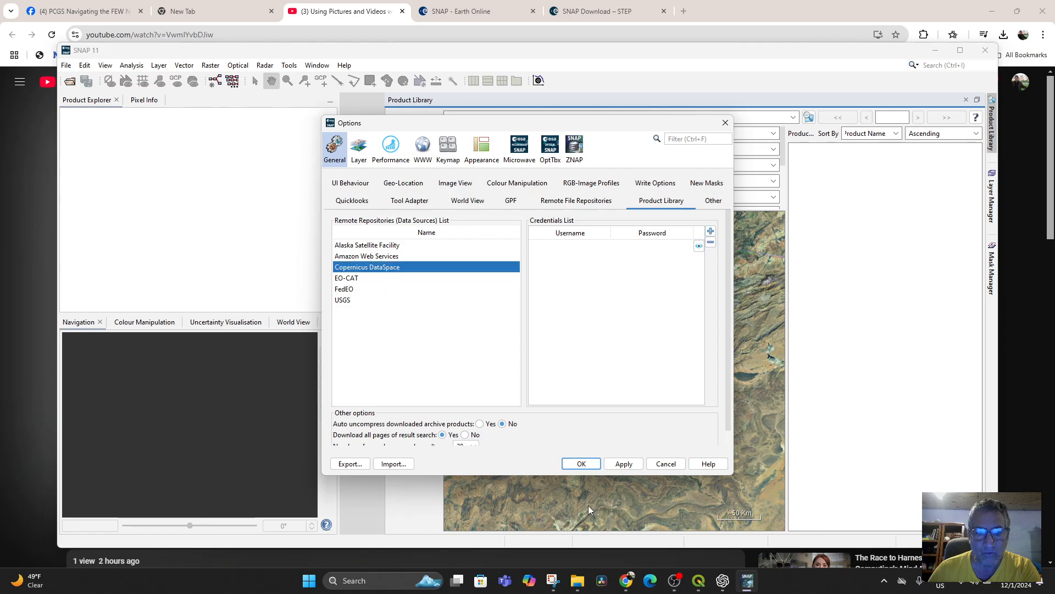
Step: Try to apply the changed options, and select the Alaska Satellite Facility repository
left_click(621, 465)
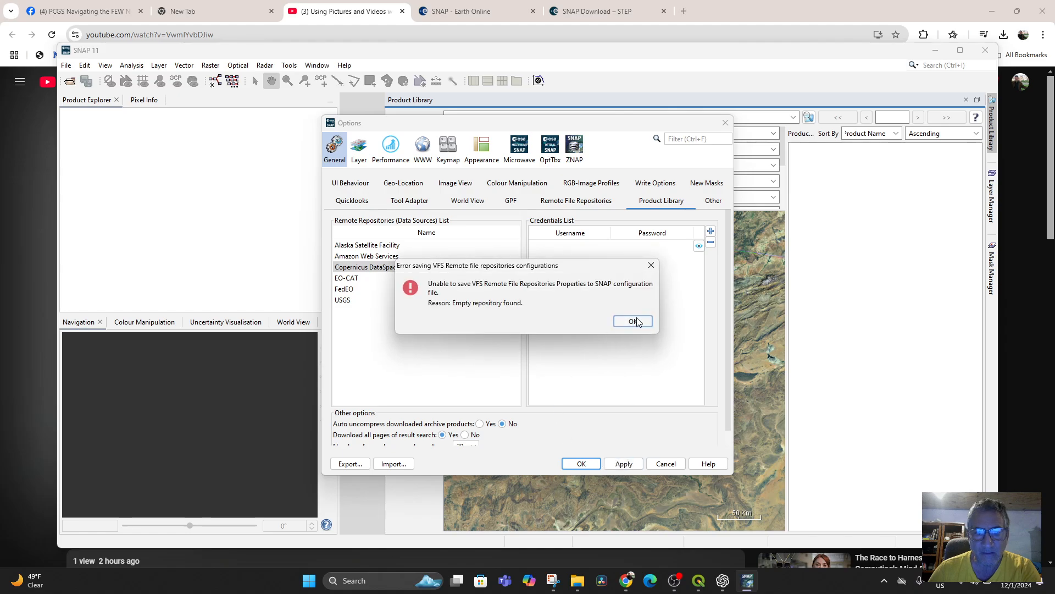
left_click(633, 322)
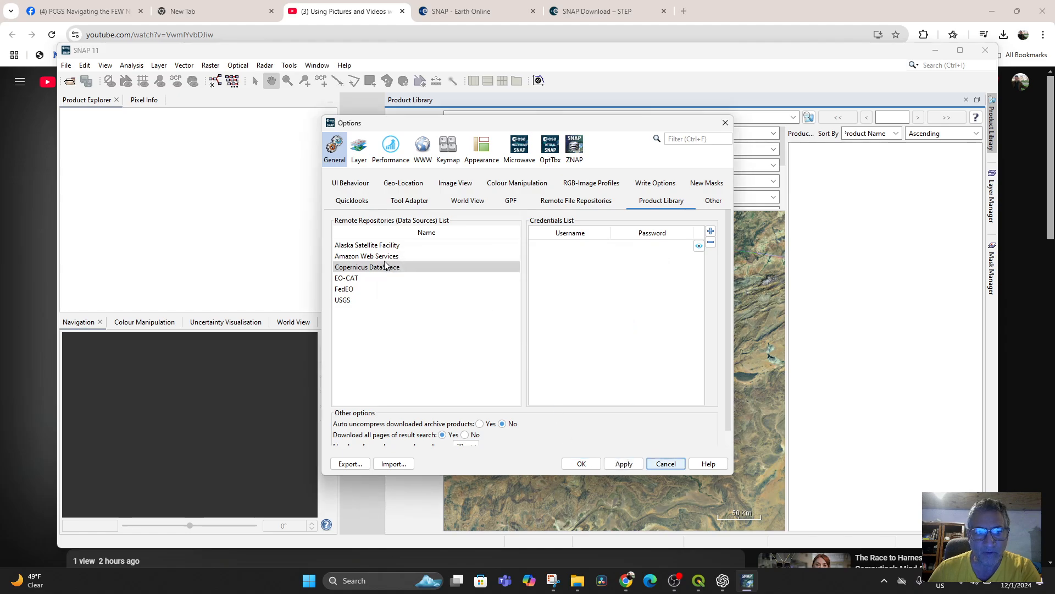
left_click(365, 247)
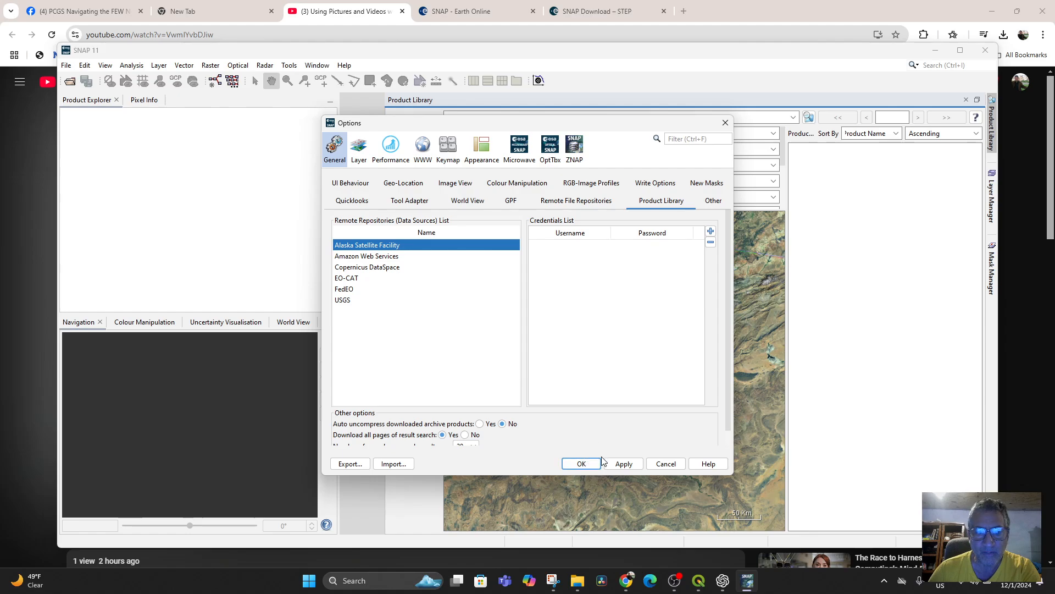
Step: Apply the options, add a blank credentials entry for the Alaska Satellite Facility repository, and accept the options
left_click(621, 465)
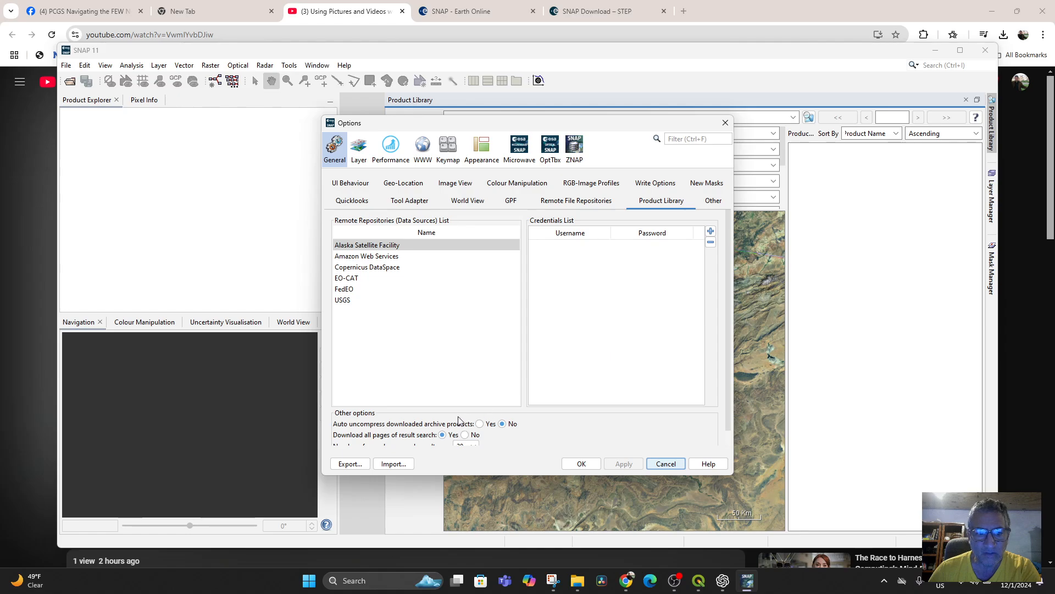
left_click(711, 231)
left_click(702, 251)
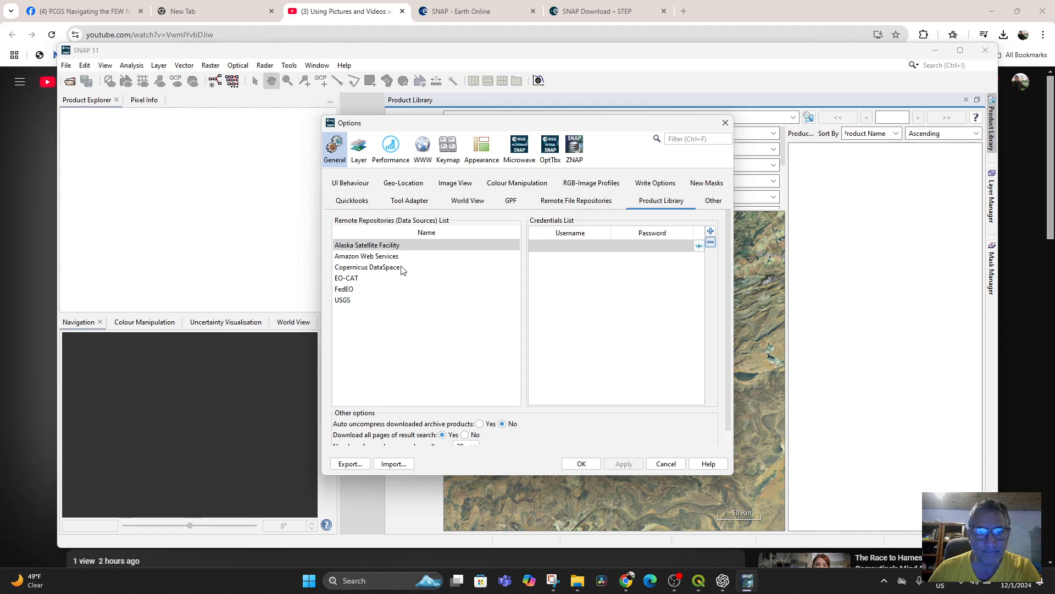
left_click(383, 257)
left_click(375, 270)
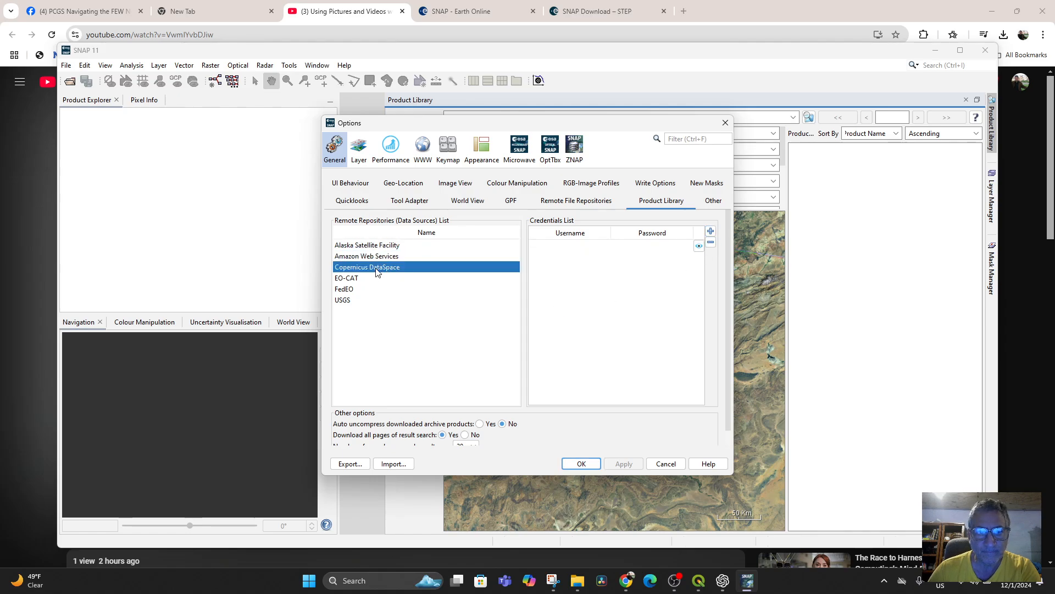
left_click(581, 463)
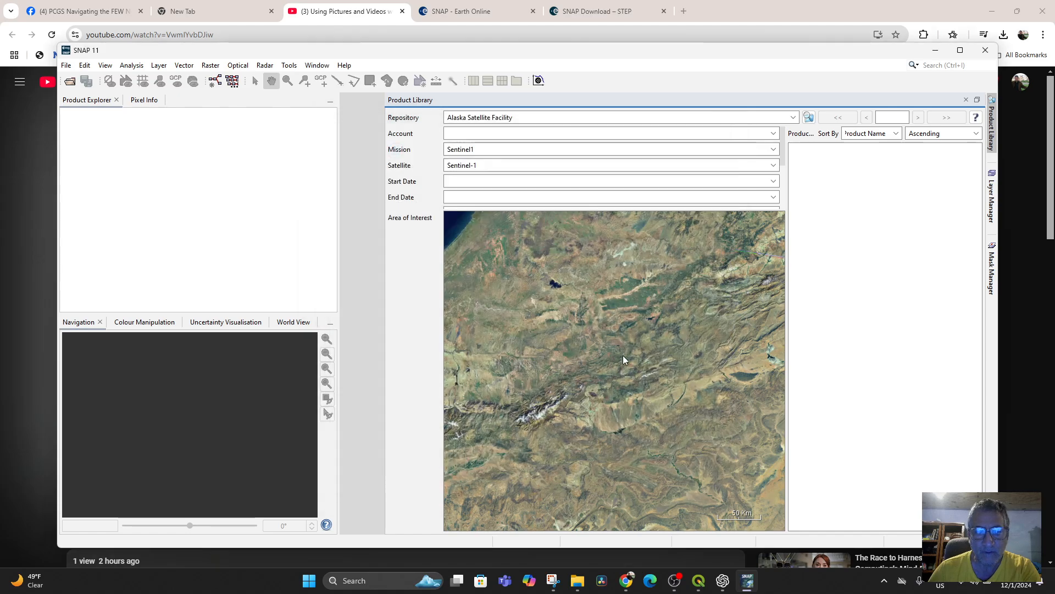
Step: Examine the area of interest map from Morocco's Atlantic coast to the Atlas Mountains at several scales
left_click_drag(572, 312, 636, 446)
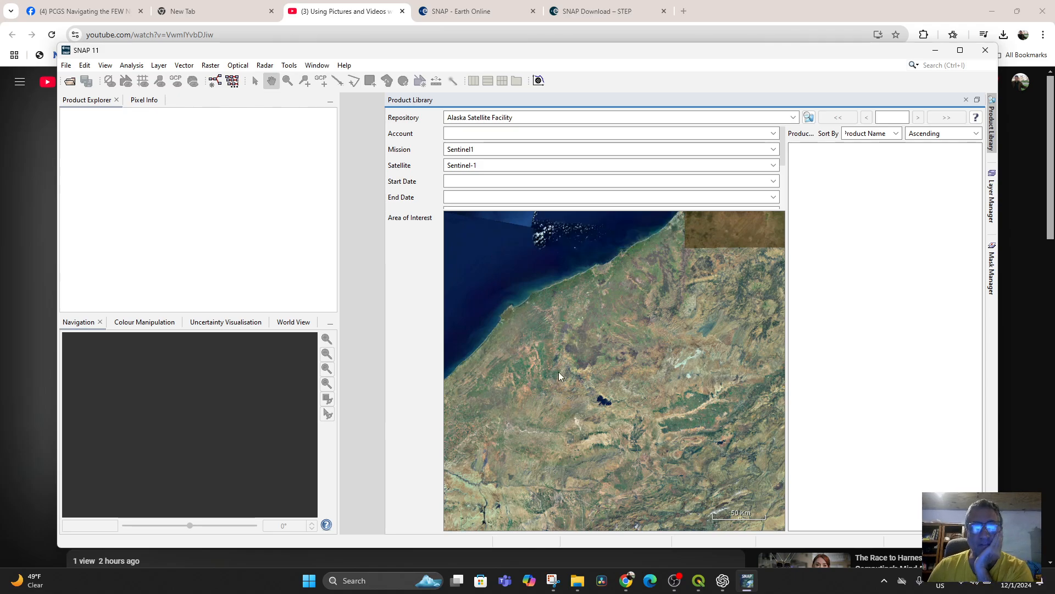
left_click_drag(553, 357, 629, 292)
scroll(649, 381, "down", 5)
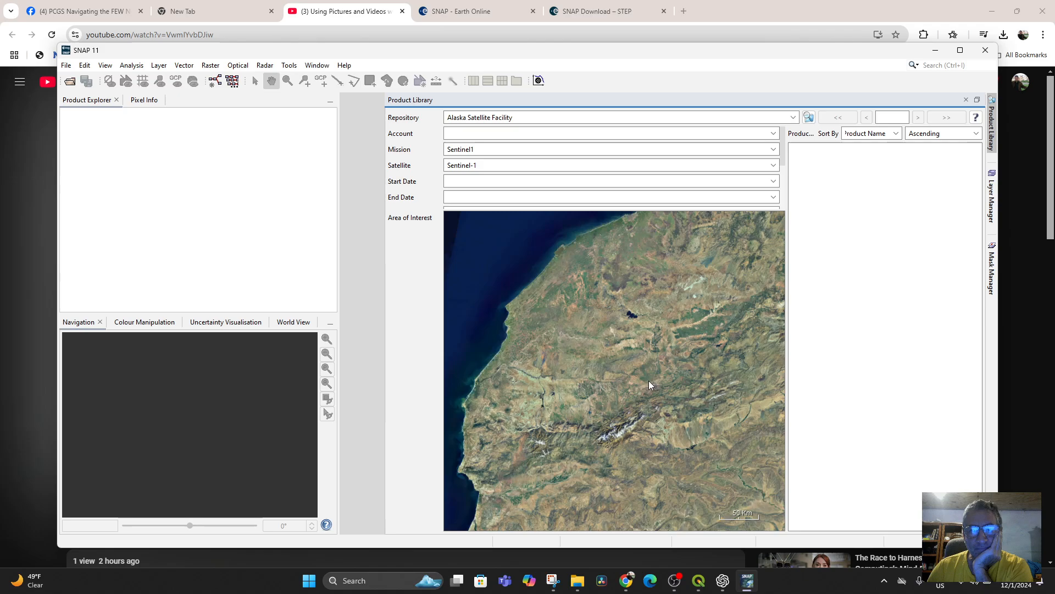
left_click_drag(675, 424, 581, 496)
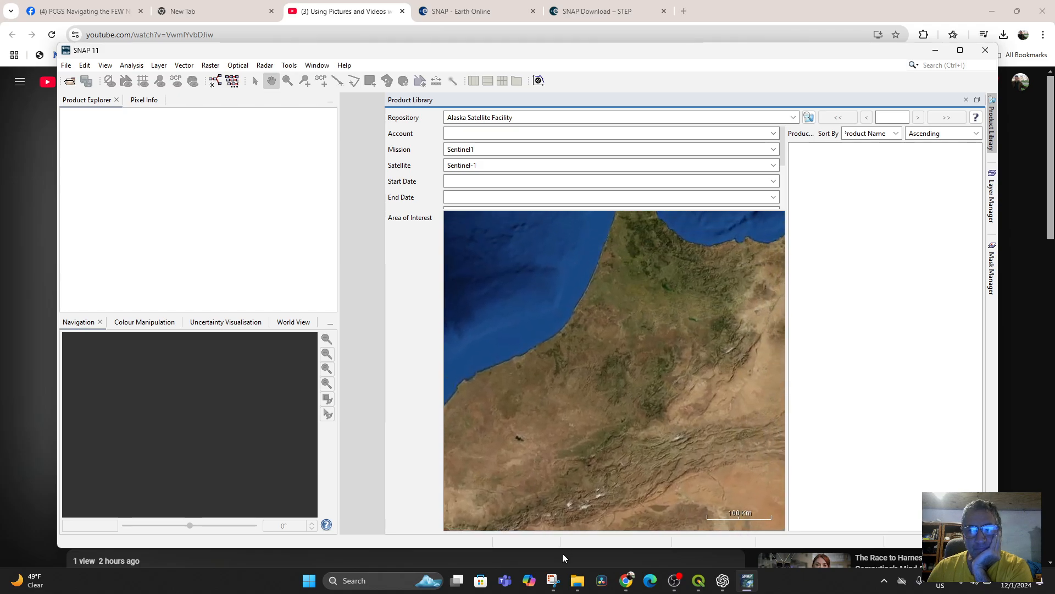
scroll(591, 434, "up", 3)
scroll(606, 434, "up", 1)
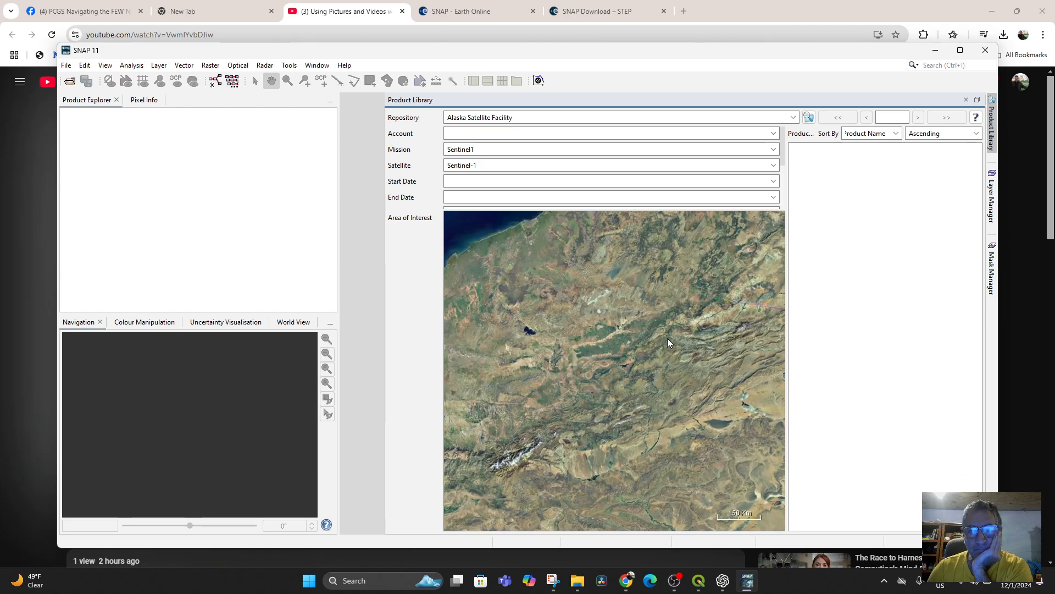
scroll(666, 339, "up", 3)
left_click_drag(666, 339, 595, 376)
scroll(652, 382, "up", 2)
scroll(576, 358, "up", 2)
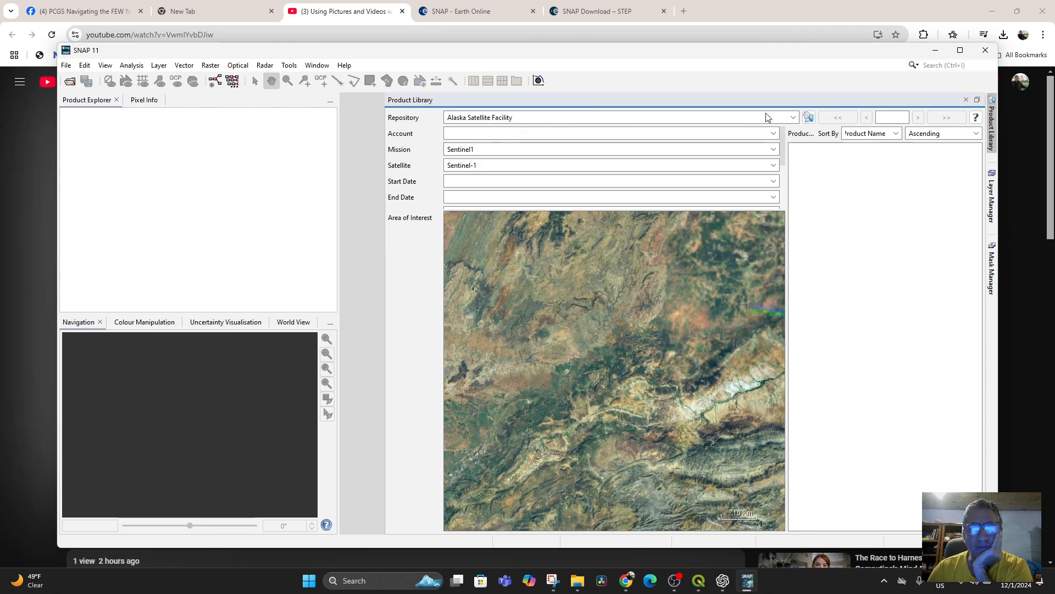
Step: Set the product repository to Copernicus DataSpace and run a general SNAP search for "morocco"
left_click(795, 118)
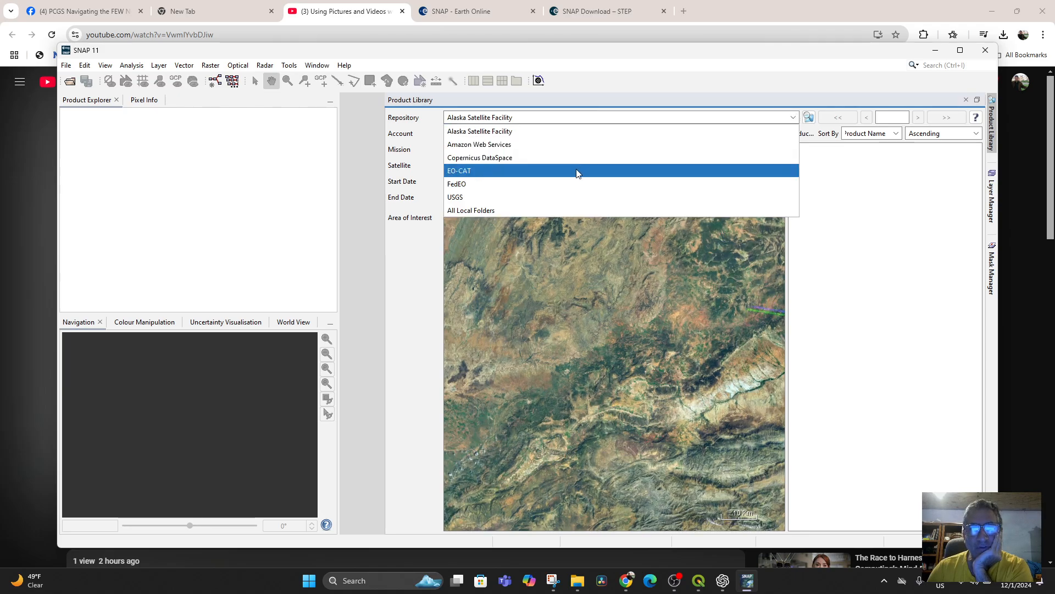
left_click(557, 158)
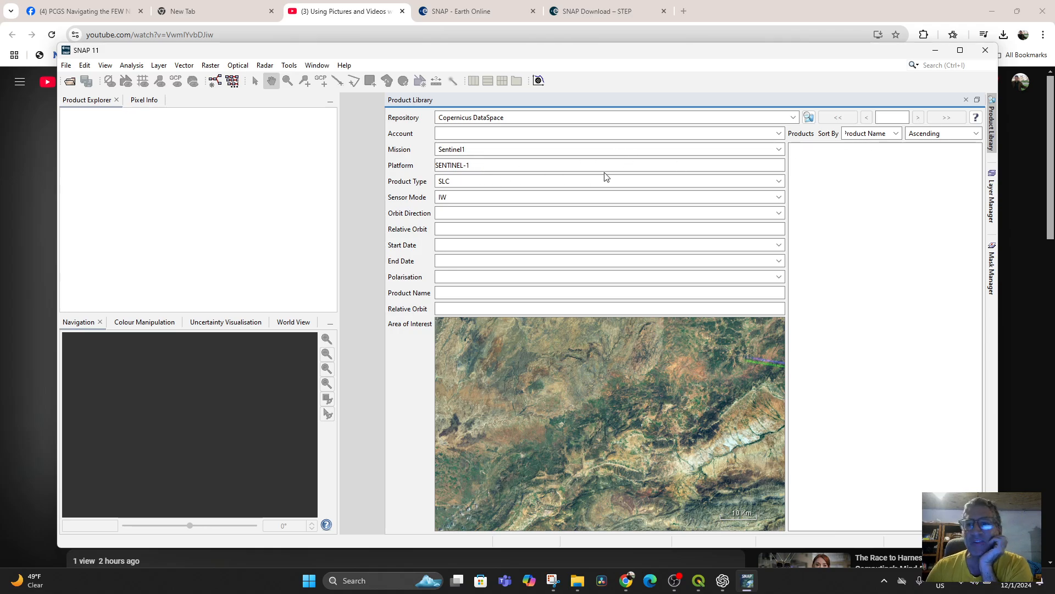
left_click(944, 66)
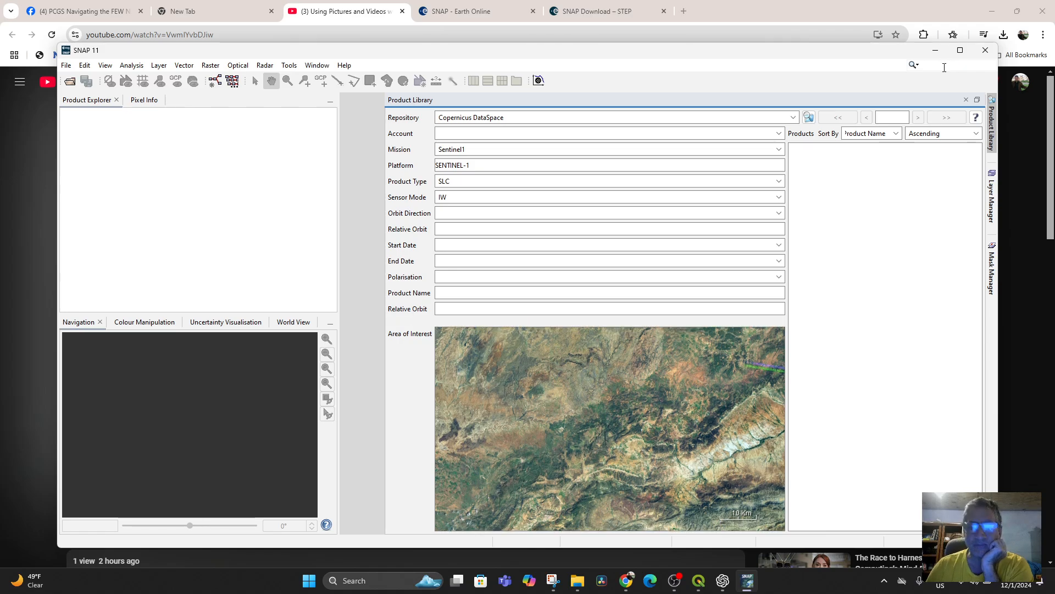
type("morocco")
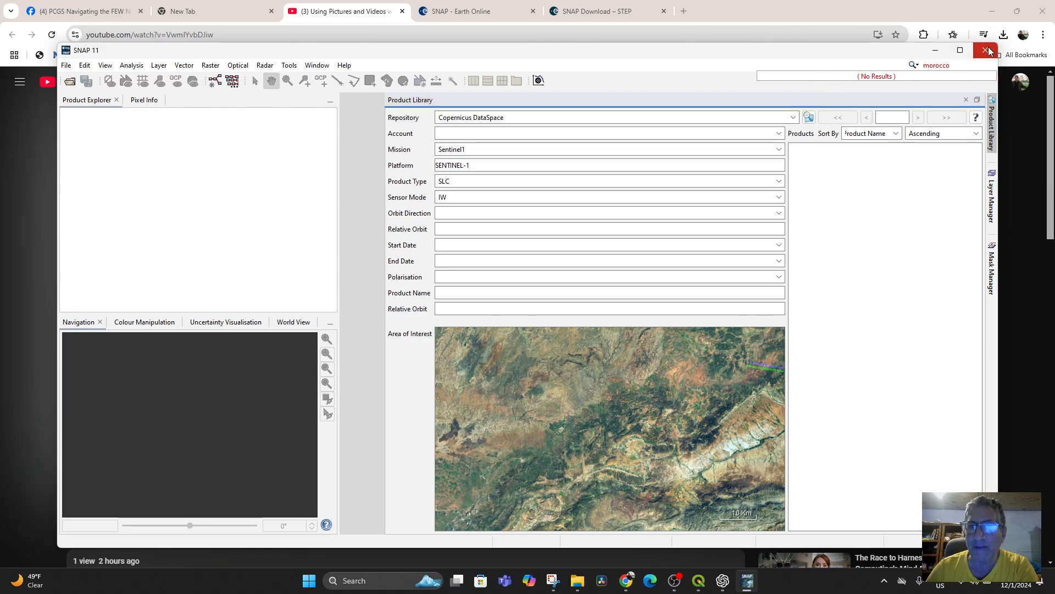
Step: Switch to QGIS and search all available plugins for "SNAP"
left_click(935, 50)
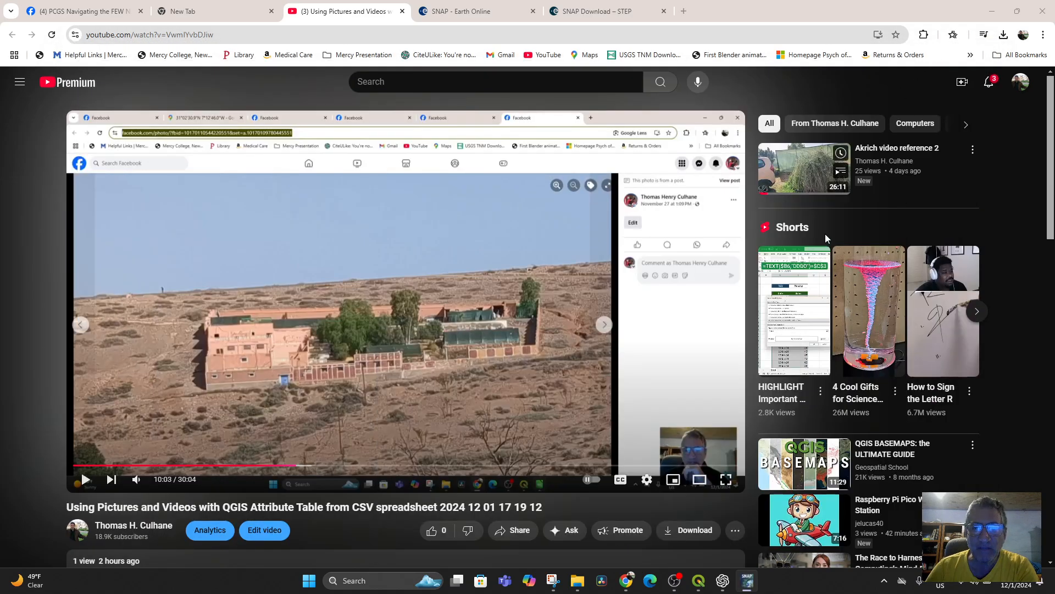
left_click(699, 581)
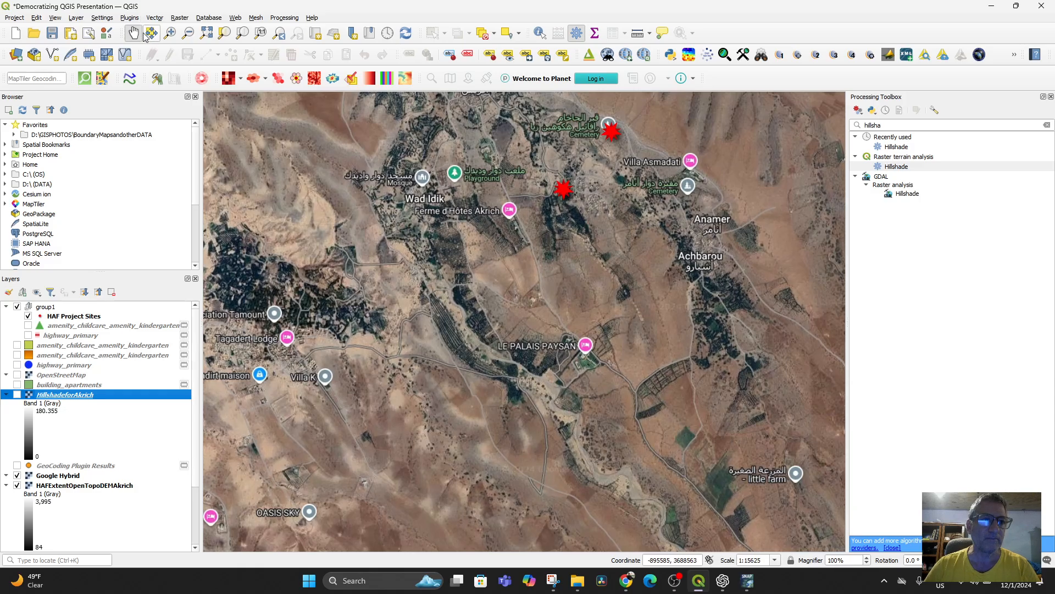
left_click(131, 18)
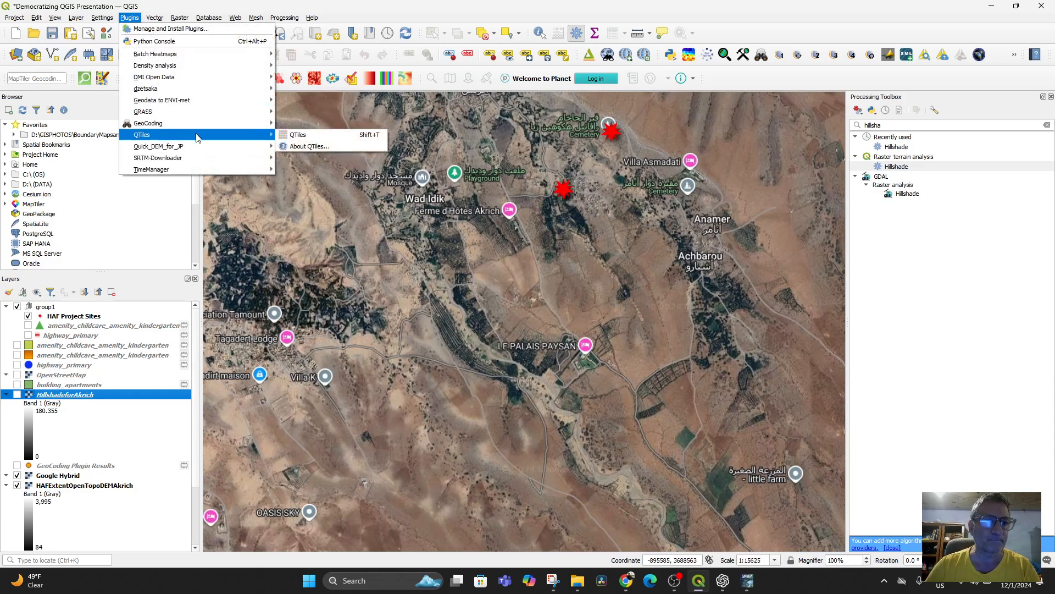
left_click(206, 30)
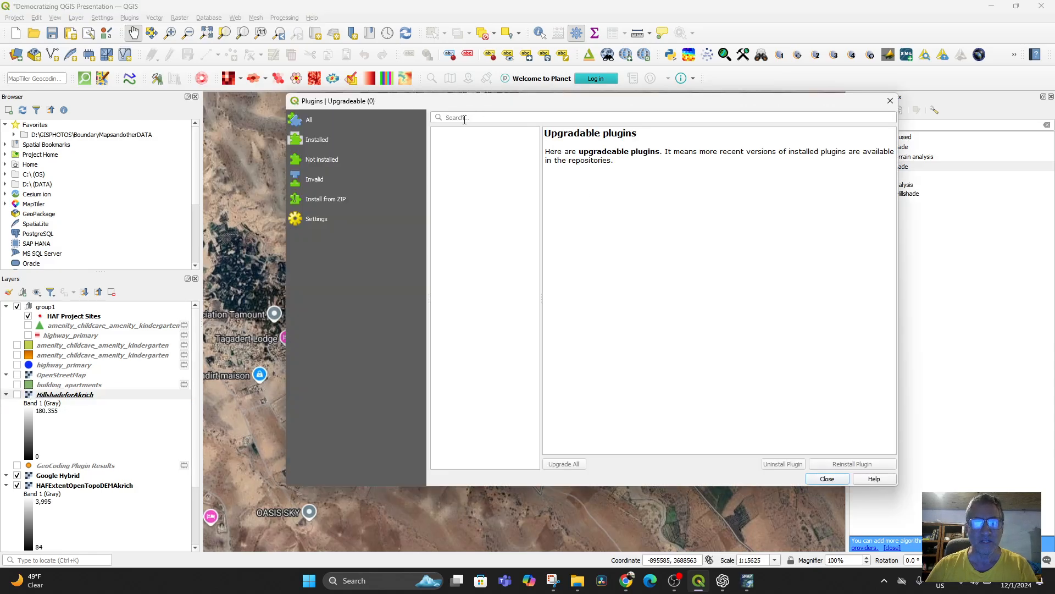
left_click(469, 118)
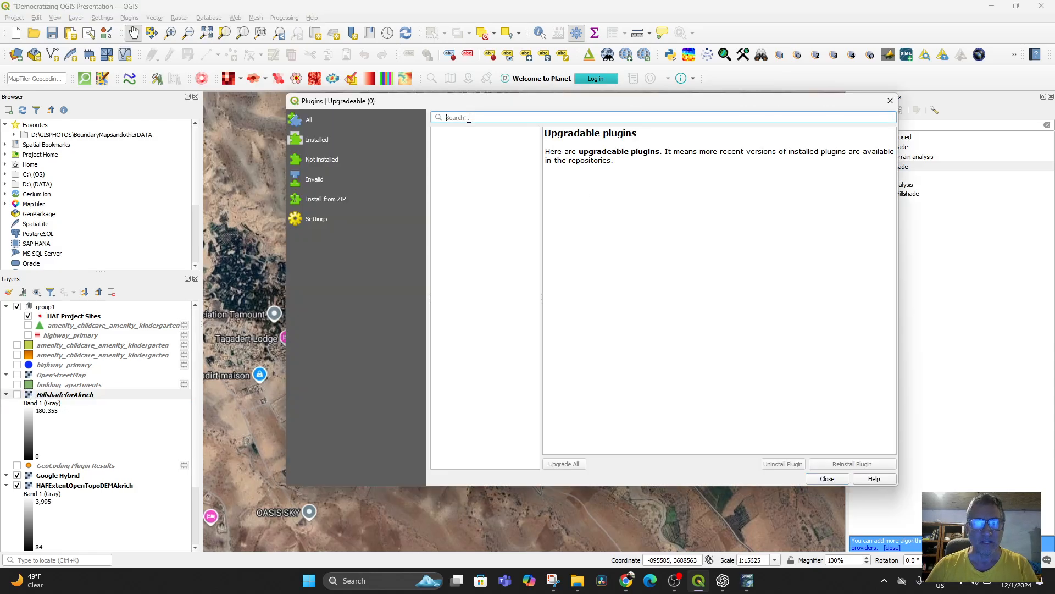
type("s")
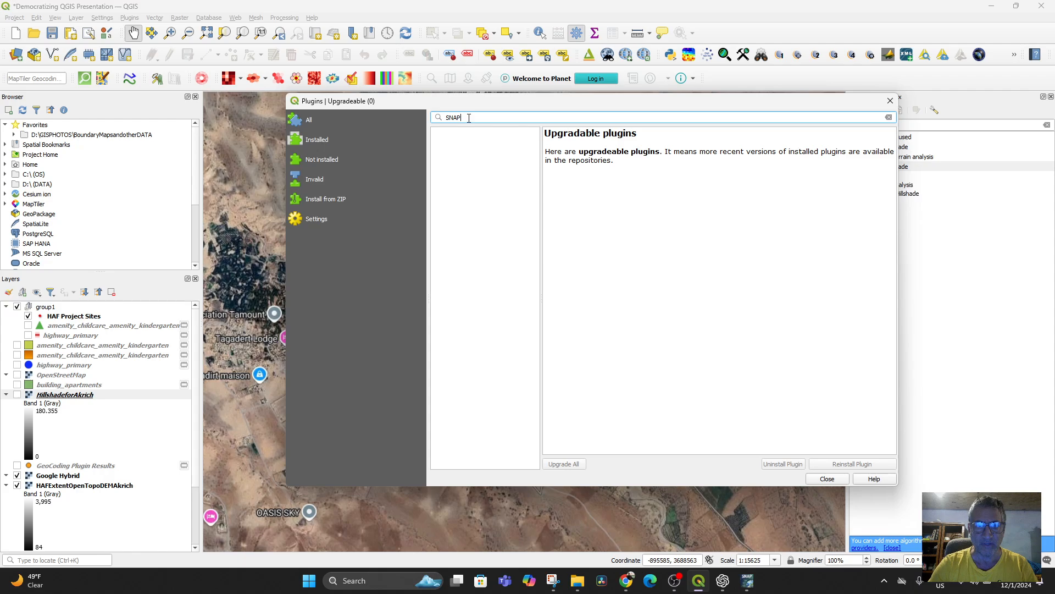
left_click(323, 123)
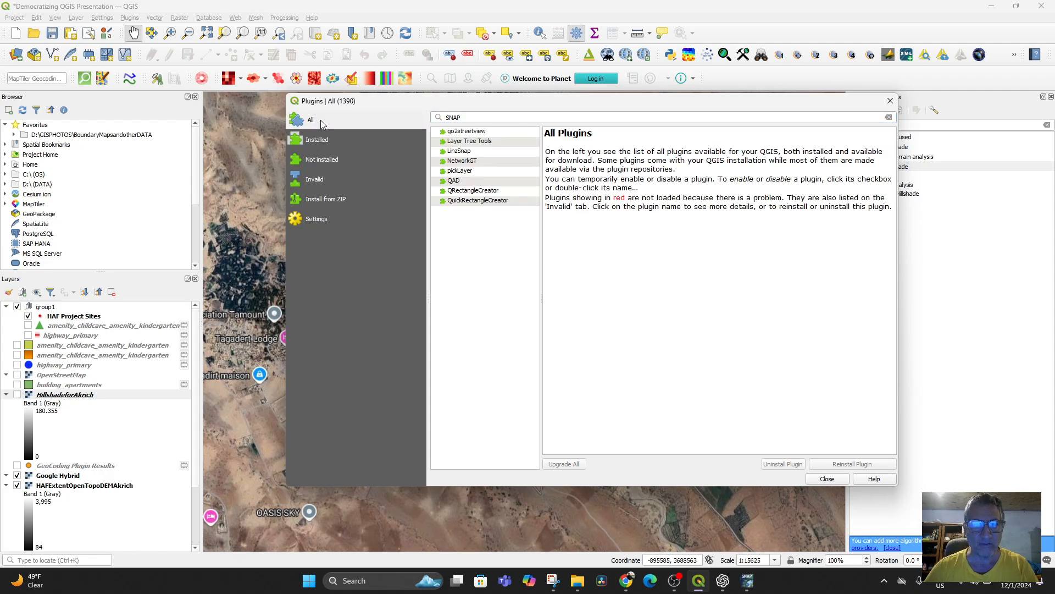
Step: Review the descriptions of the LinzSnap, NetworkGT, pickLayer and Layer Tree Tools plugins
left_click(476, 154)
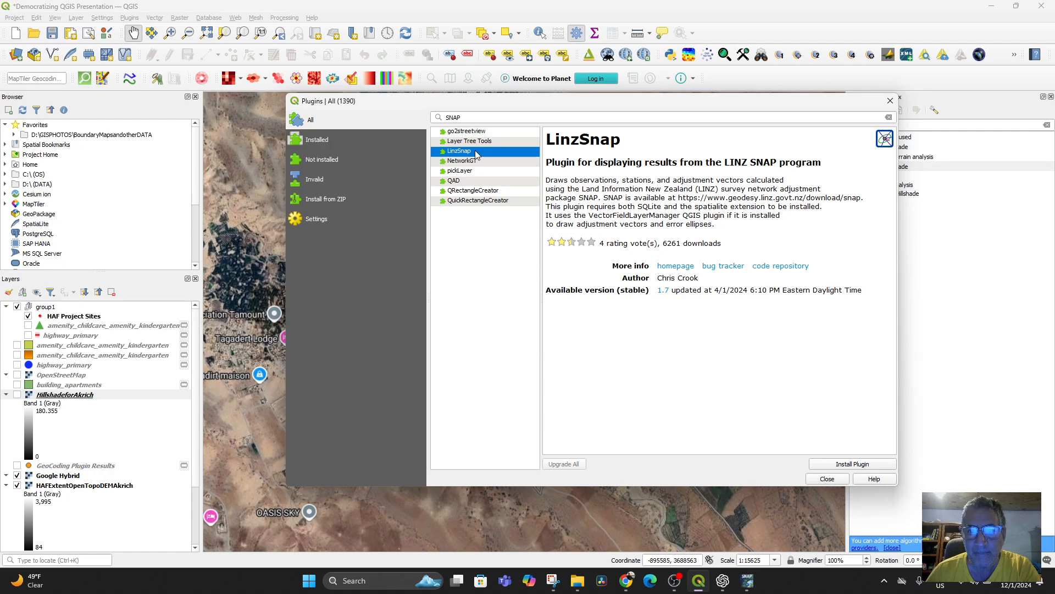
left_click(467, 161)
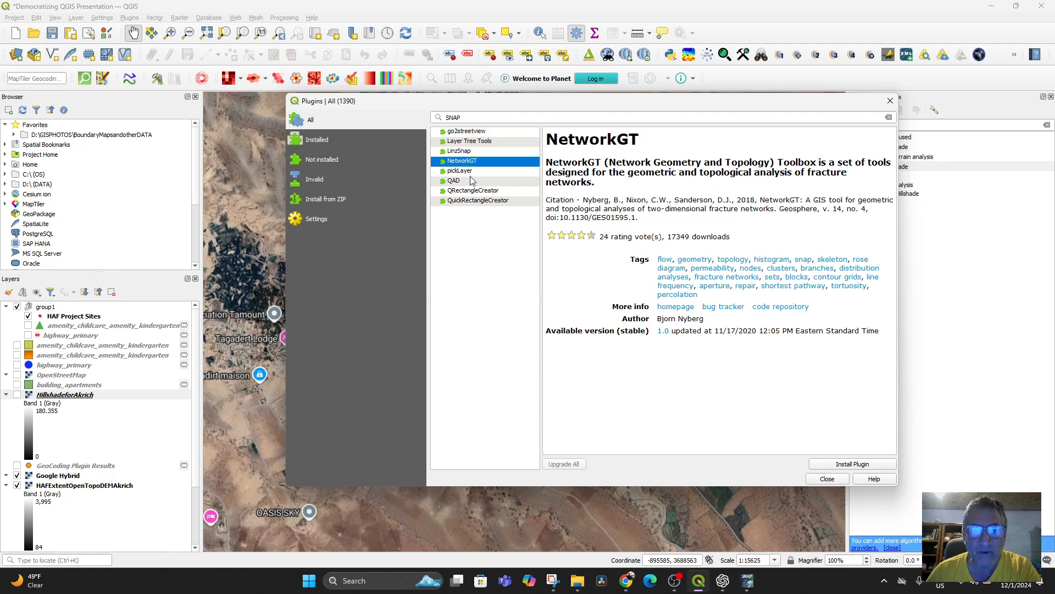
left_click(472, 171)
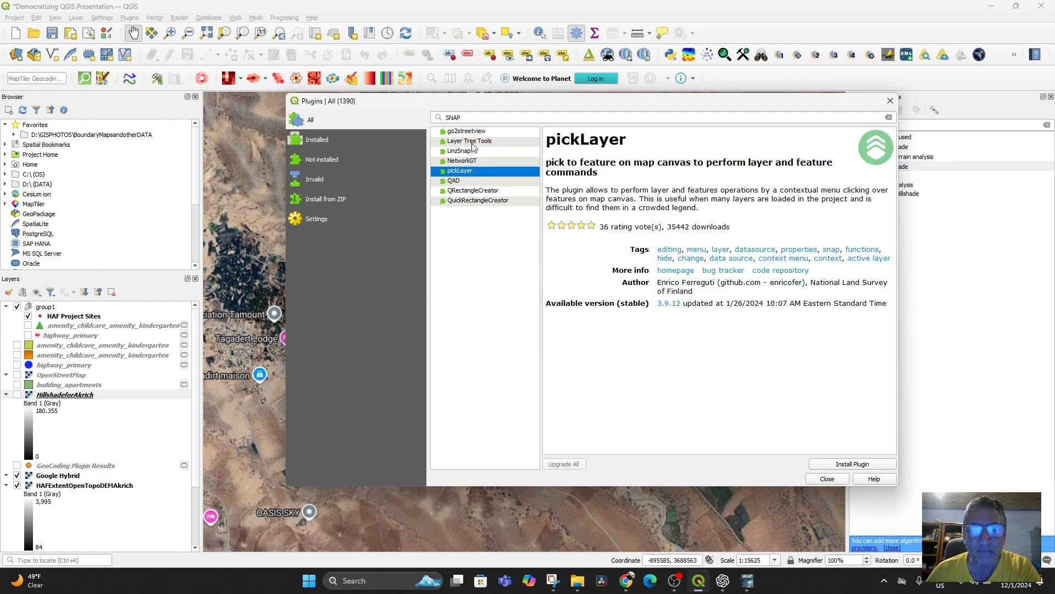
left_click(470, 133)
left_click(472, 142)
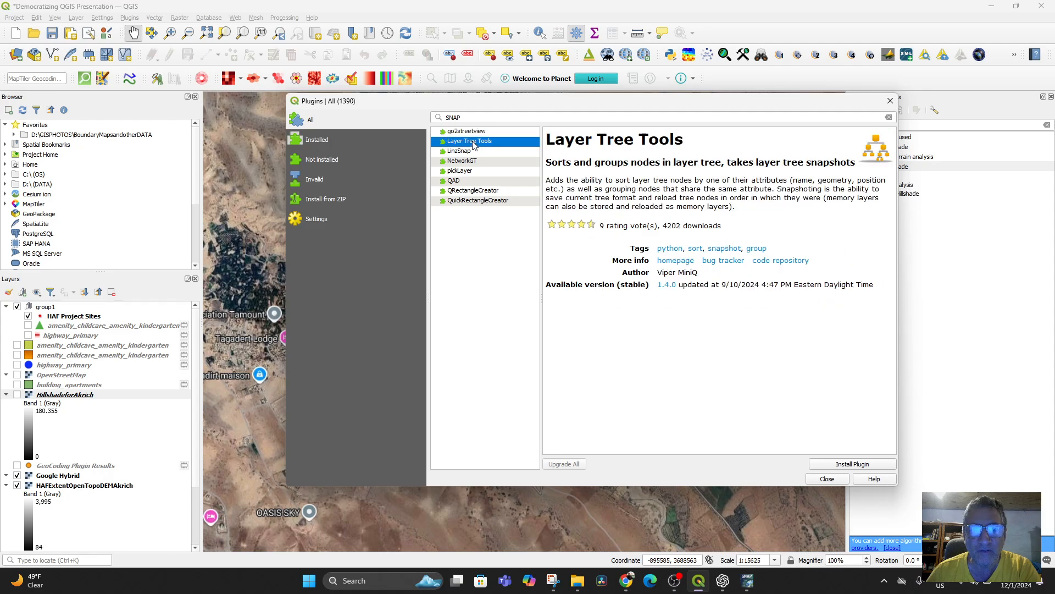
left_click(472, 114)
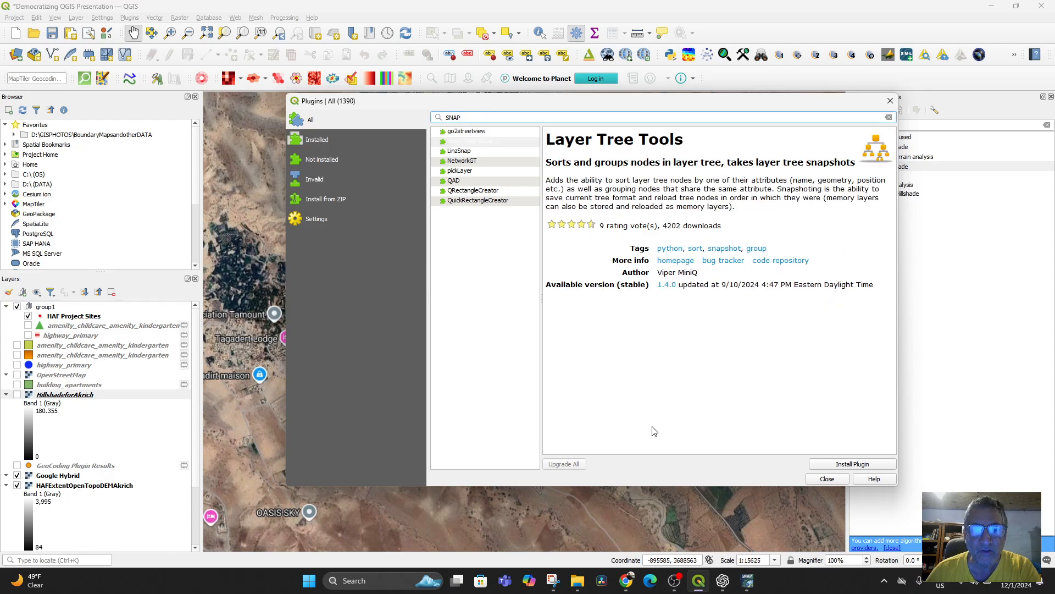
Step: Switch to ChatGPT and look through the earlier answers for instructions on accessing Sentinel data directly in QGIS
left_click(723, 580)
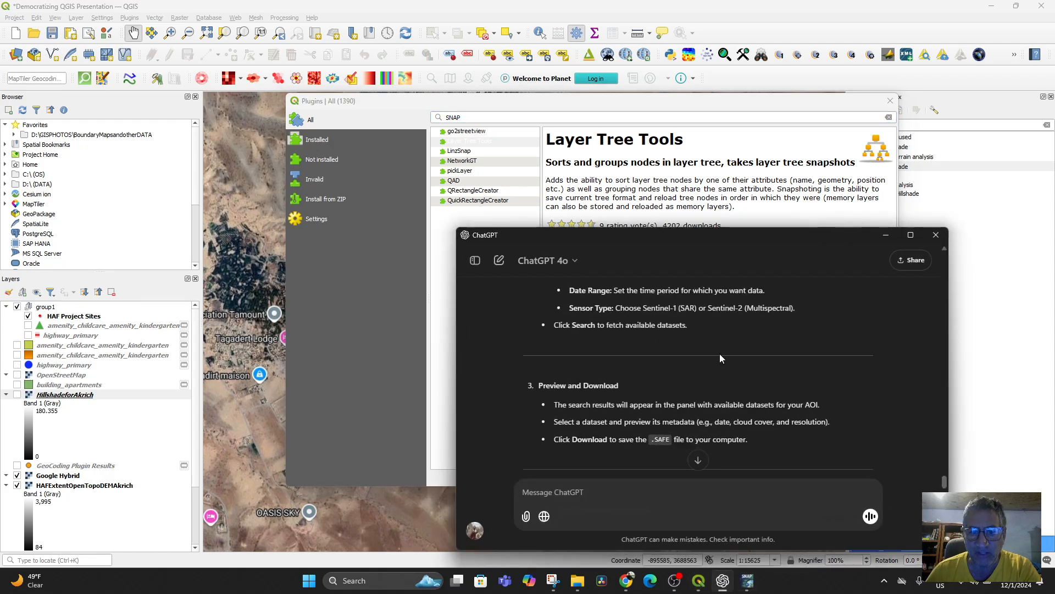
scroll(712, 390, "up", 15)
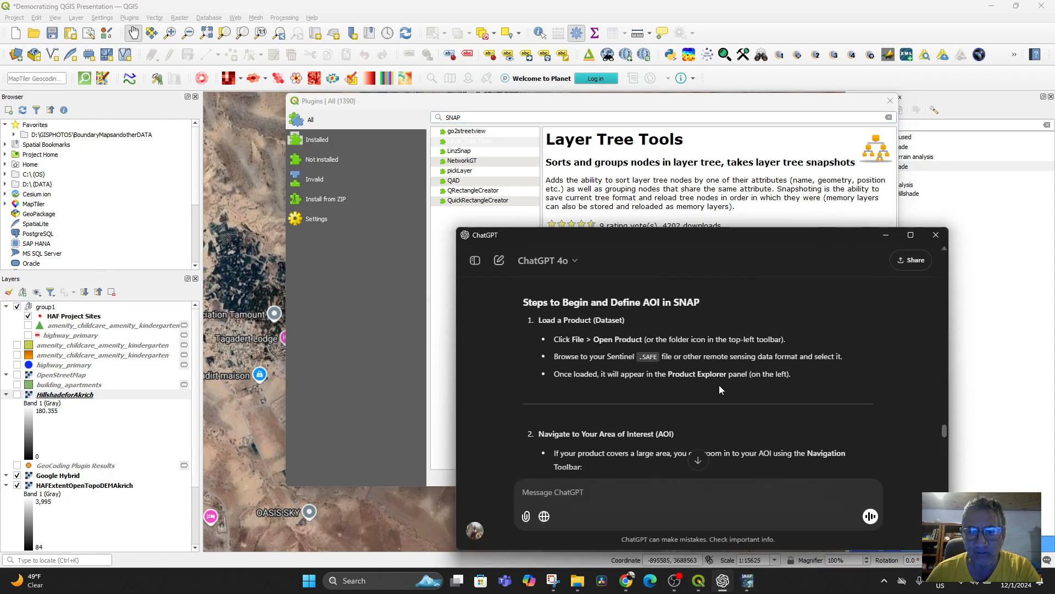
left_click_drag(683, 234, 560, 99)
scroll(654, 269, "up", 3)
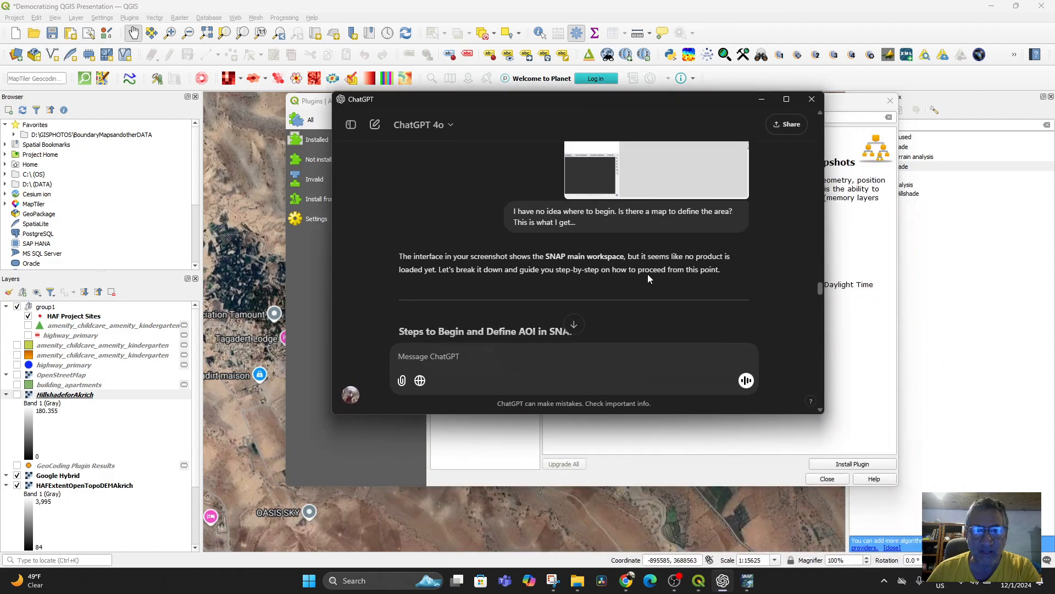
scroll(648, 274, "down", 10)
scroll(648, 275, "up", 4)
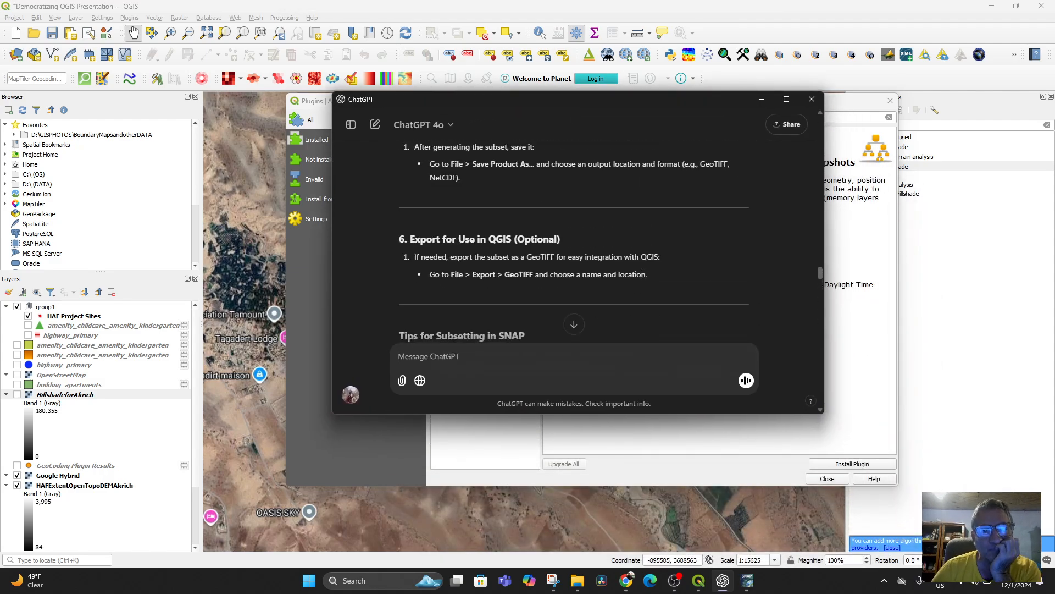
scroll(659, 266, "up", 6)
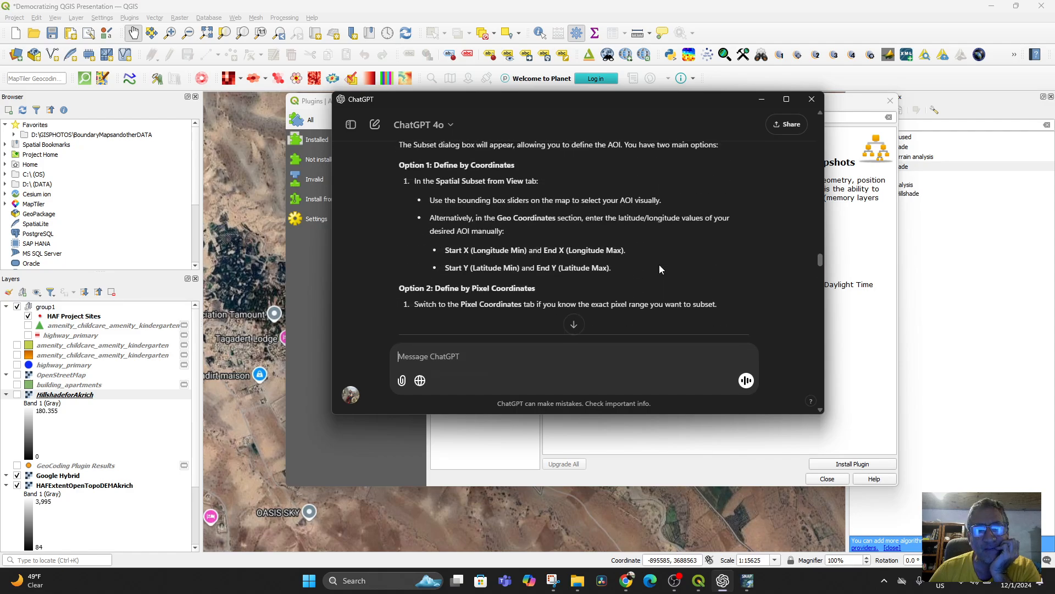
scroll(660, 268, "up", 5)
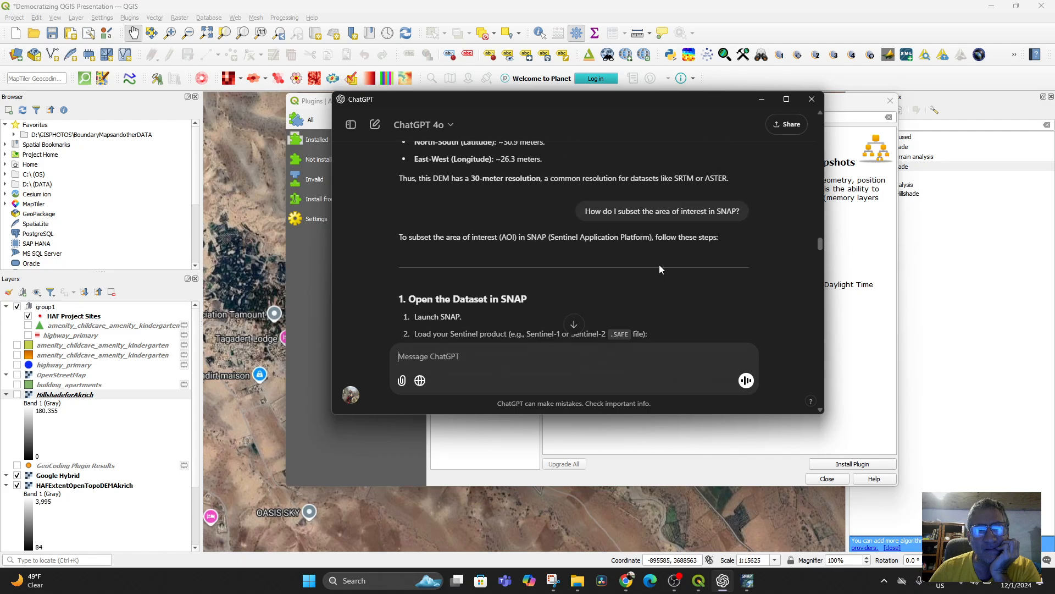
scroll(659, 268, "up", 8)
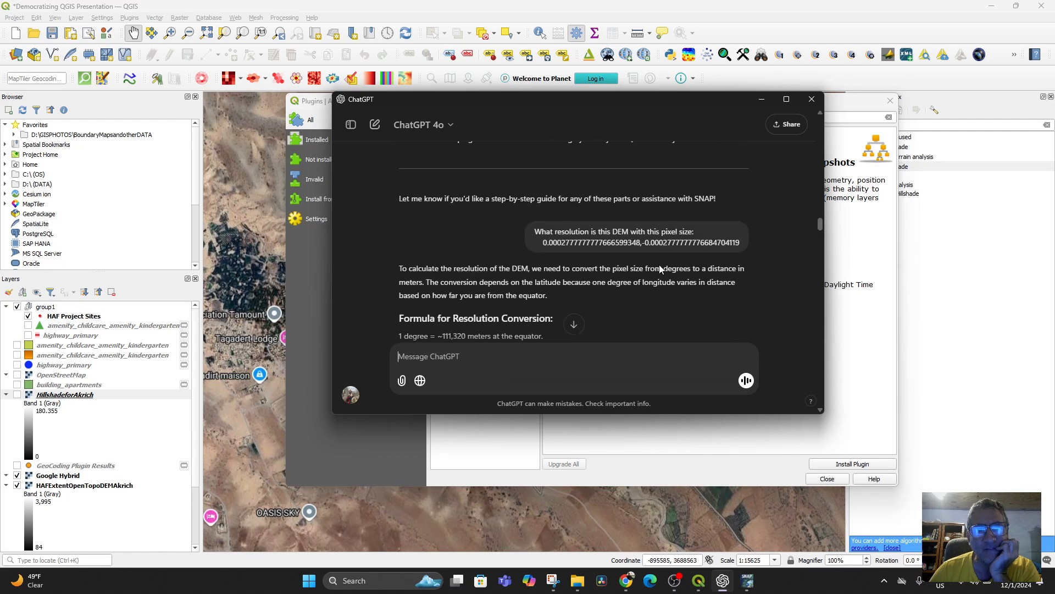
scroll(659, 265, "down", 10)
scroll(654, 260, "up", 1)
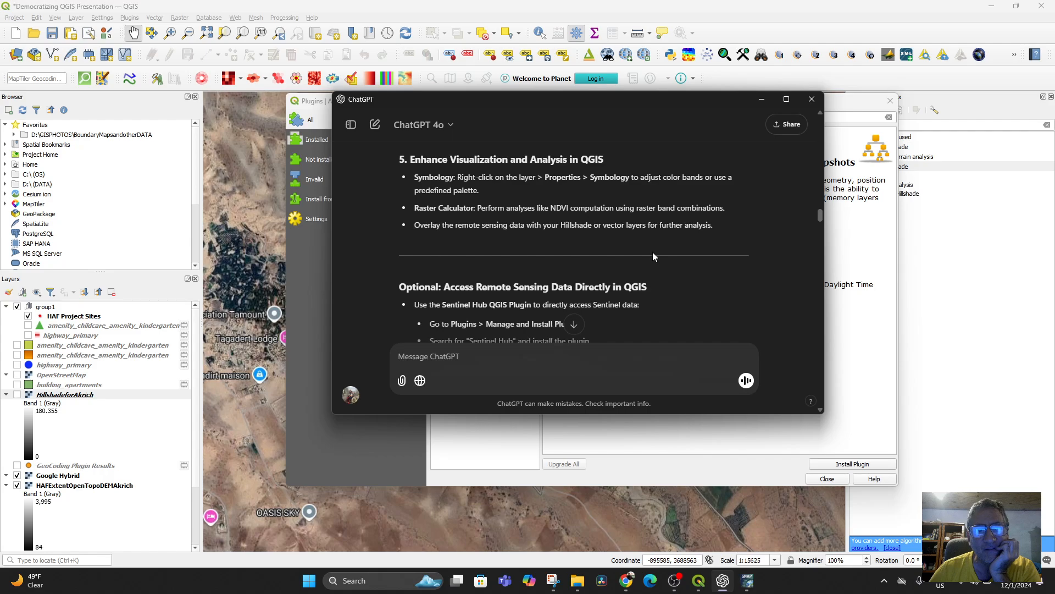
scroll(652, 252, "down", 1)
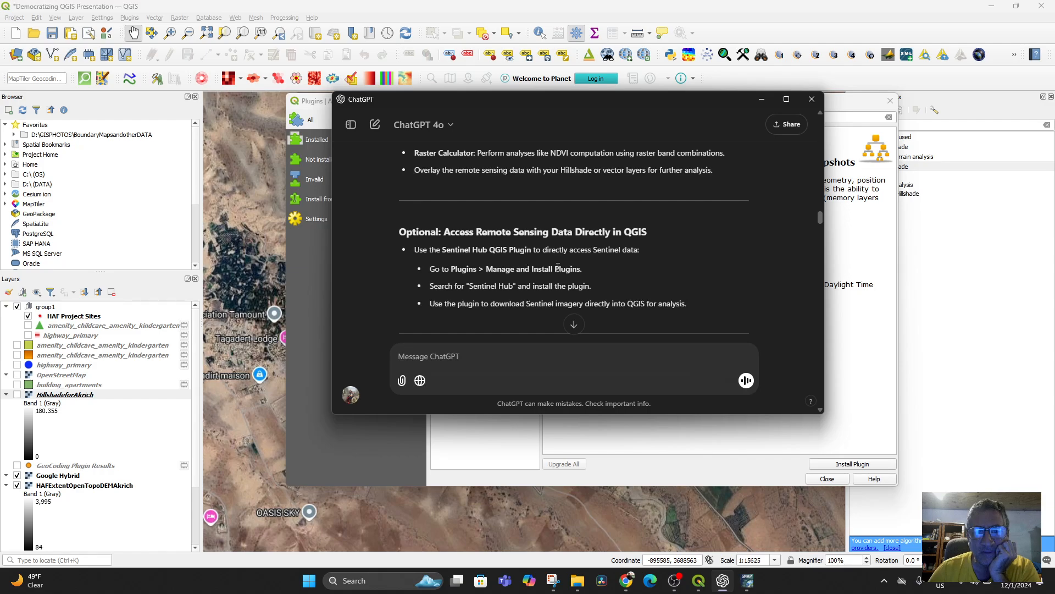
Step: Switch to QGIS and search all available plugins for "Sentinel Hub"
left_click(318, 108)
left_click_drag(467, 115, 441, 118)
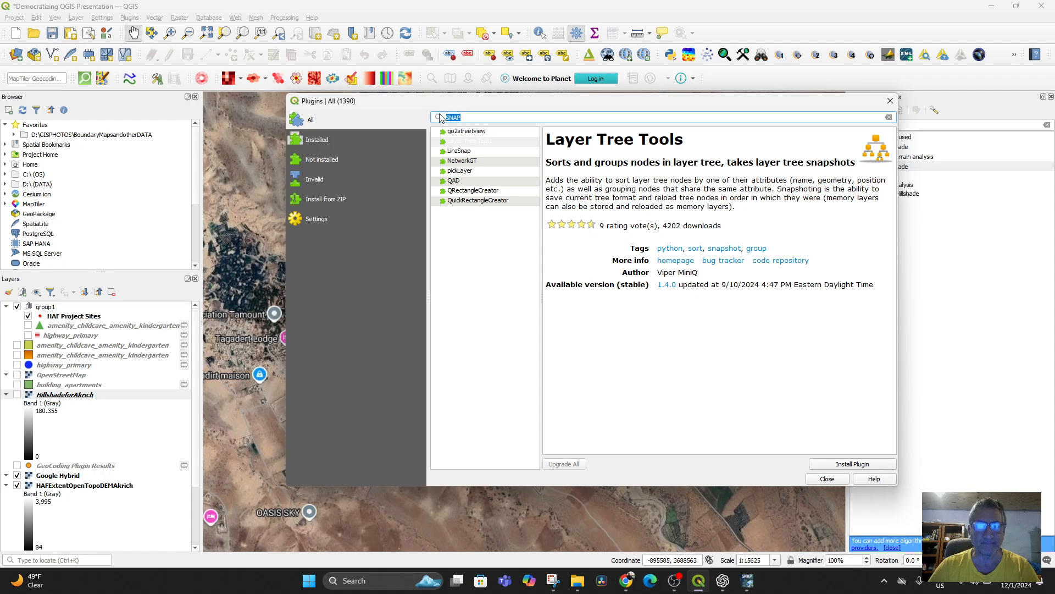
type("Senti")
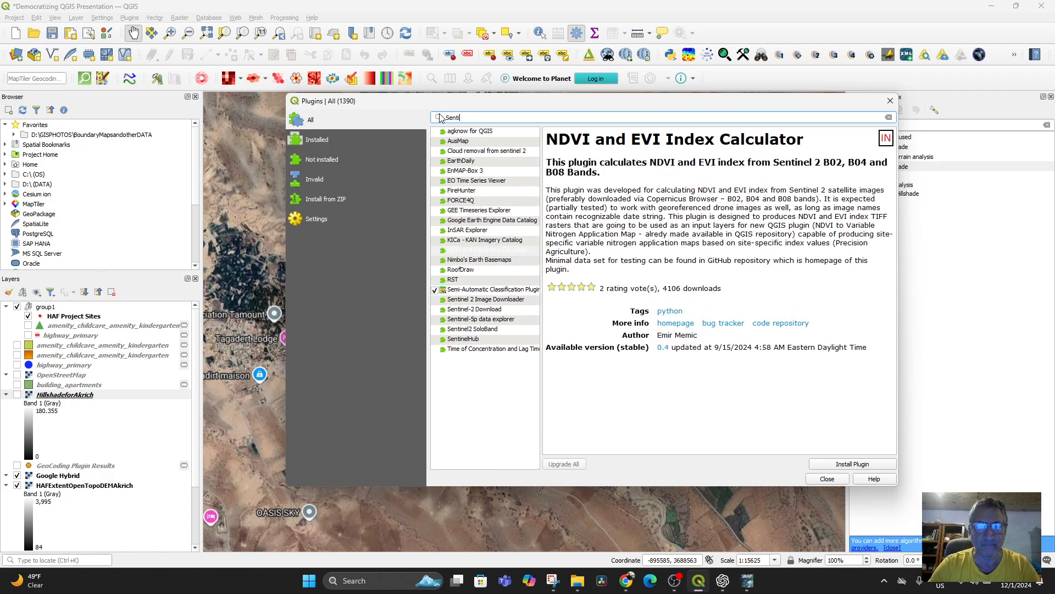
type("nel Hub")
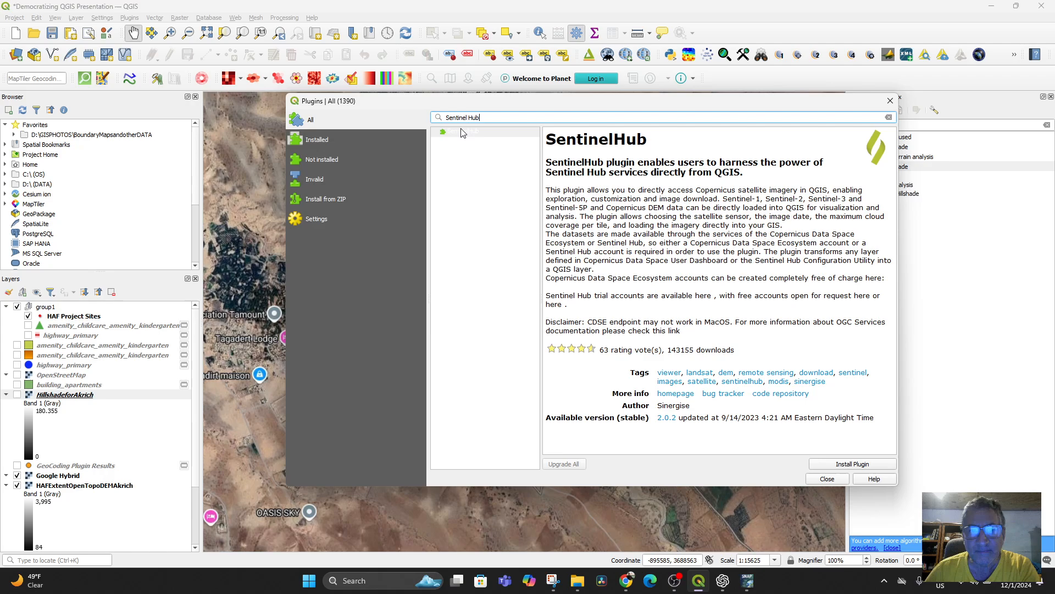
Step: Install the SentinelHub plugin and close the plugin manager
left_click(448, 134)
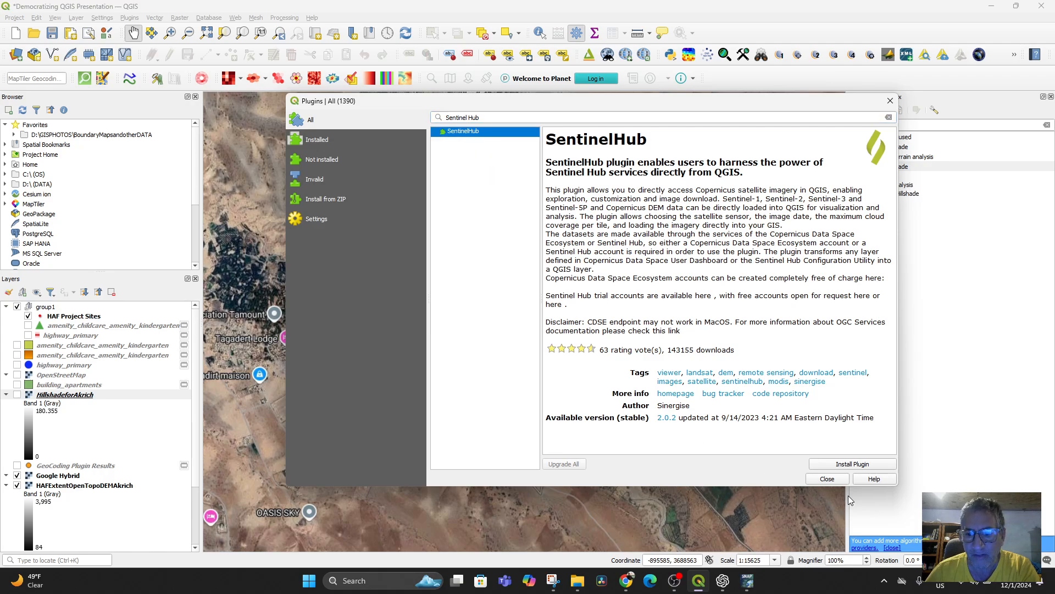
left_click(847, 465)
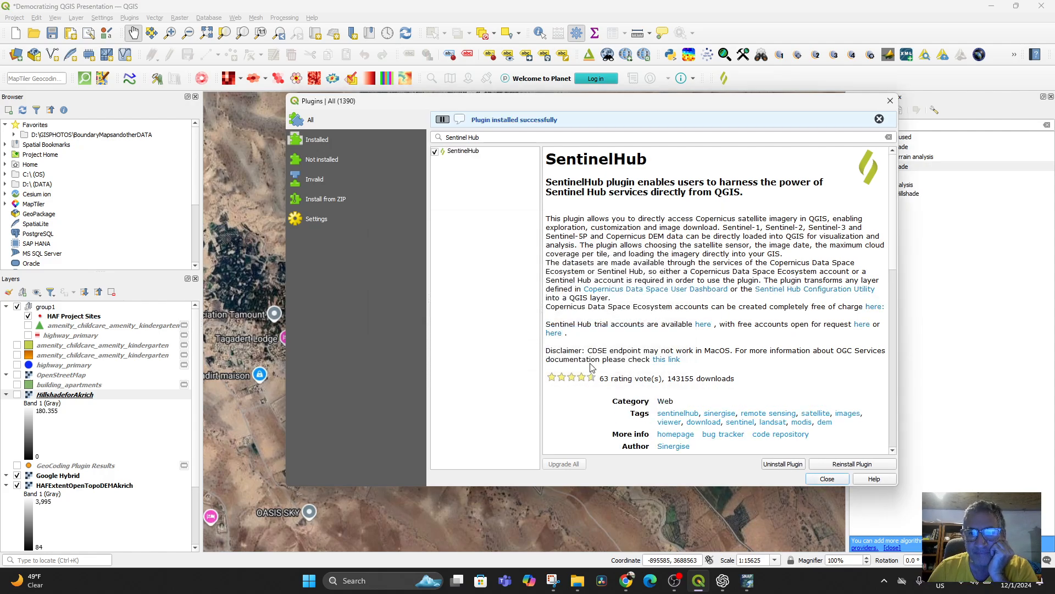
left_click(827, 478)
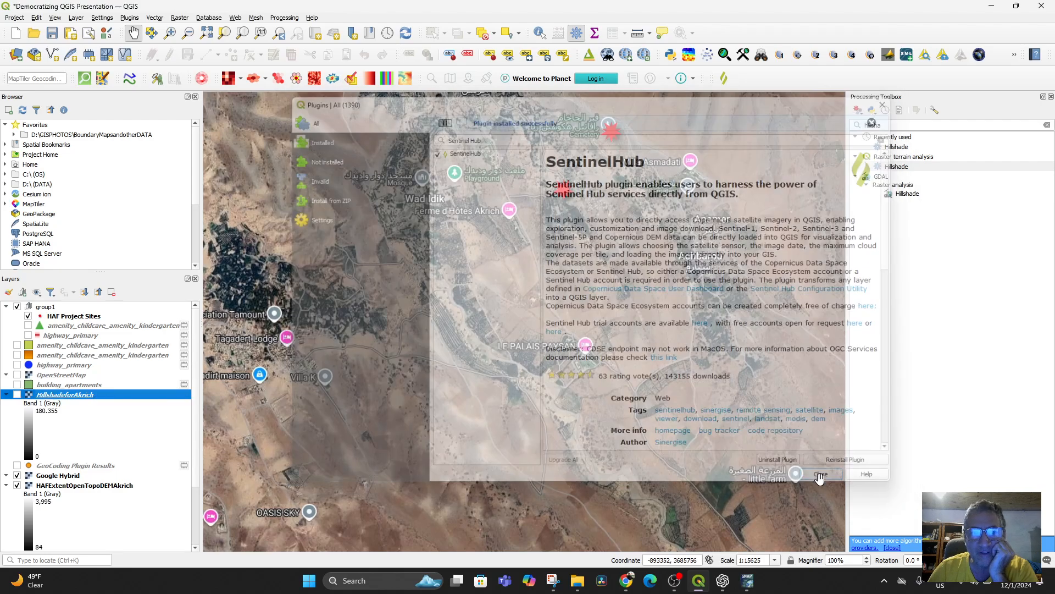
Step: Find the newly installed SentinelHub plugin among the web tools and open its login form
left_click(129, 18)
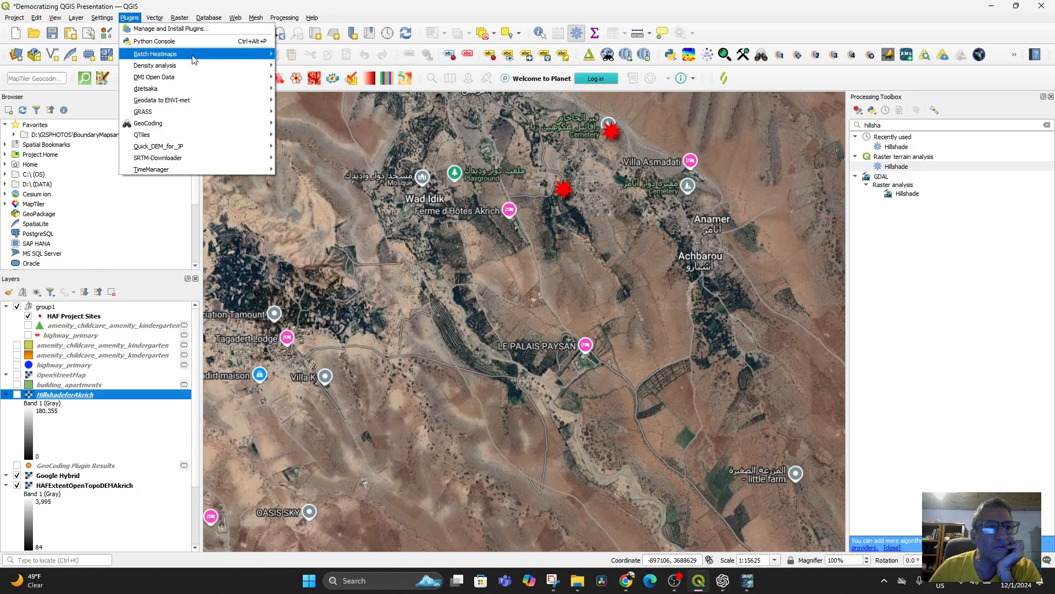
mouse_move(197, 92)
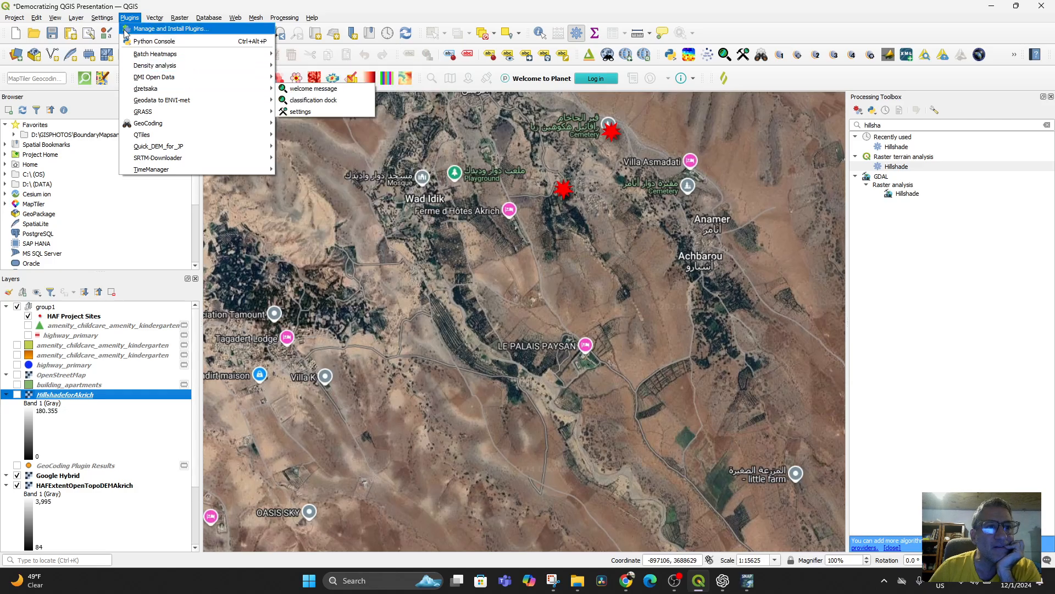
mouse_move(185, 25)
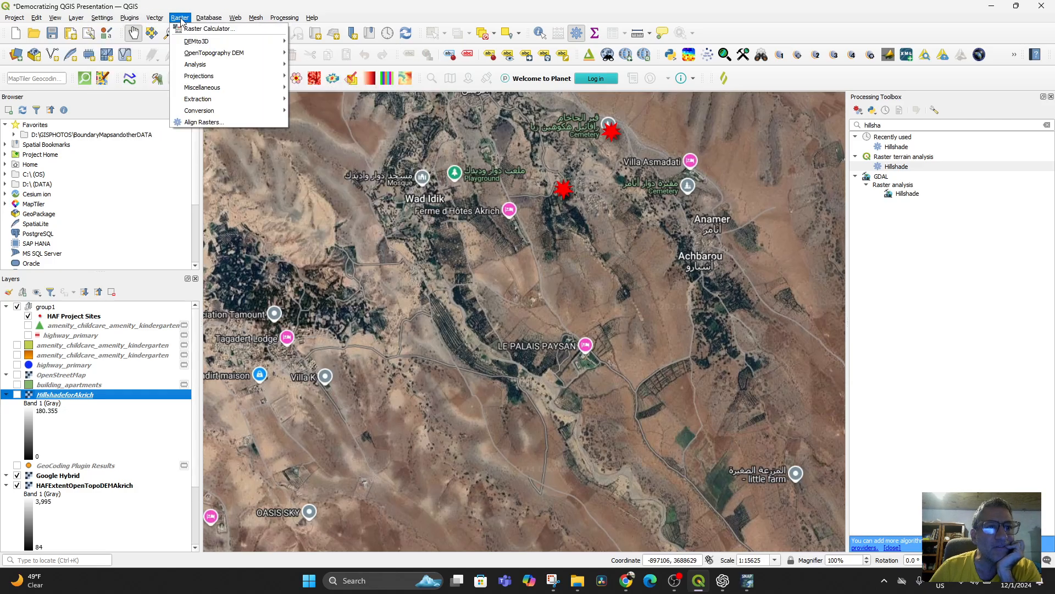
mouse_move(131, 21)
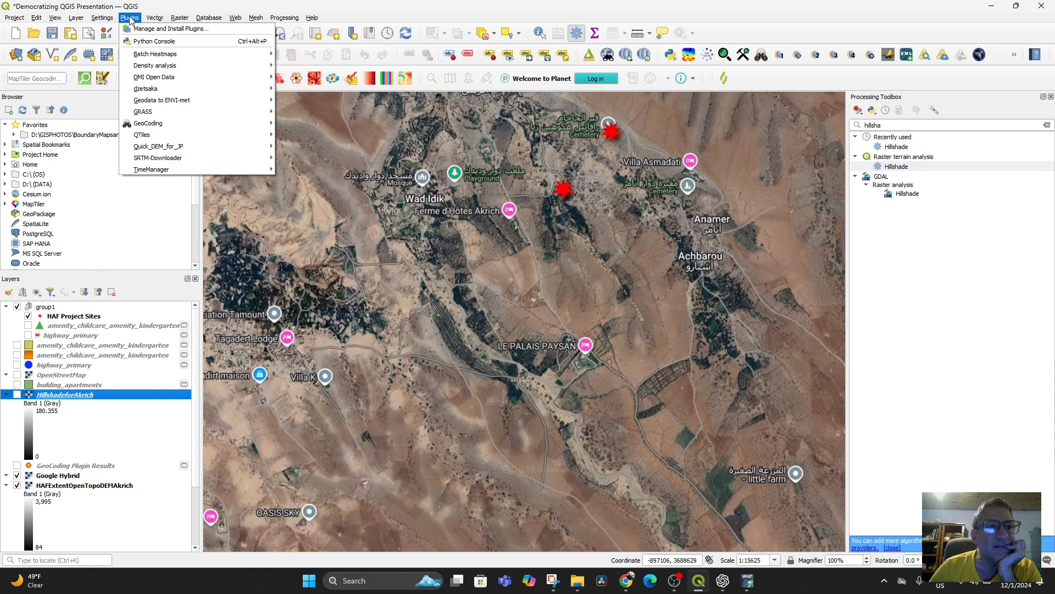
mouse_move(71, 23)
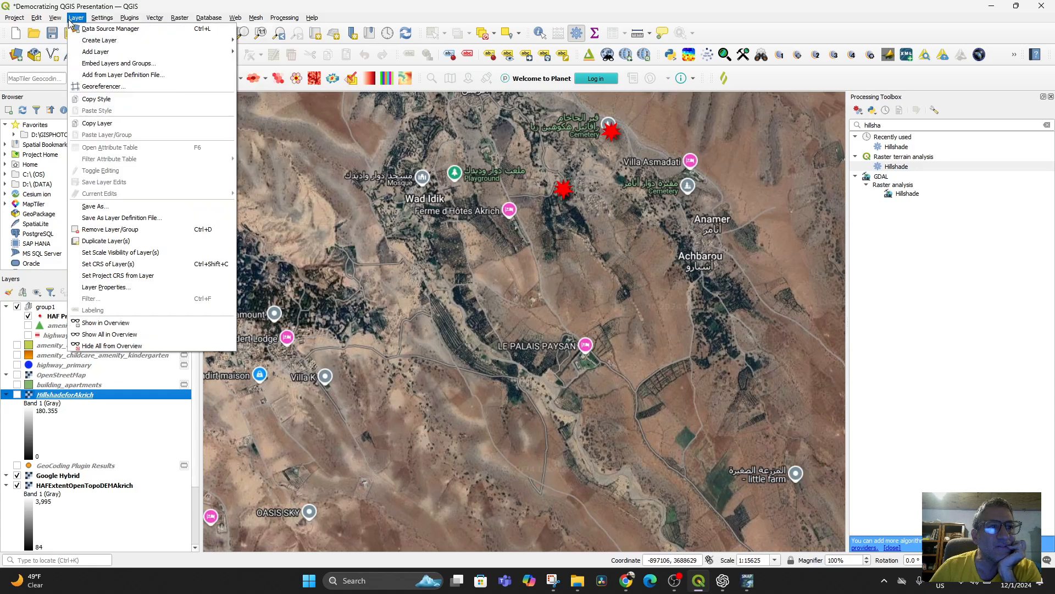
mouse_move(235, 20)
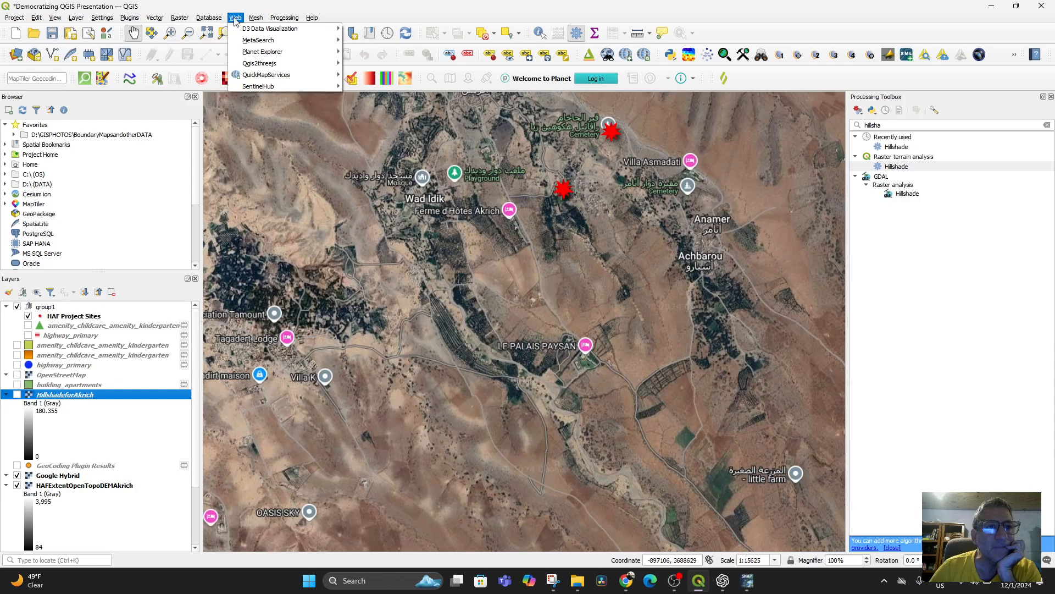
mouse_move(284, 87)
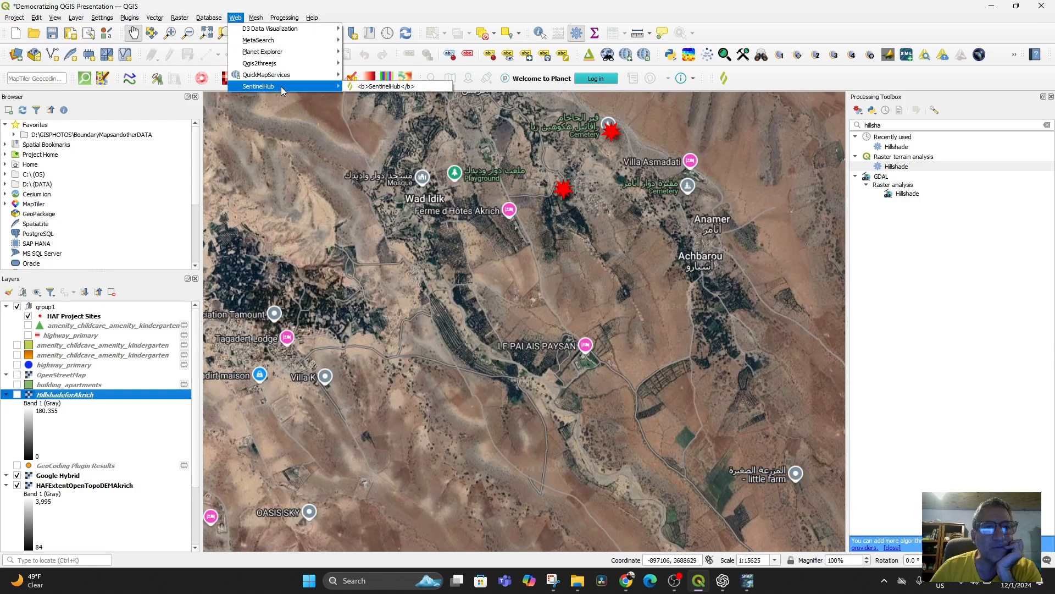
left_click(365, 86)
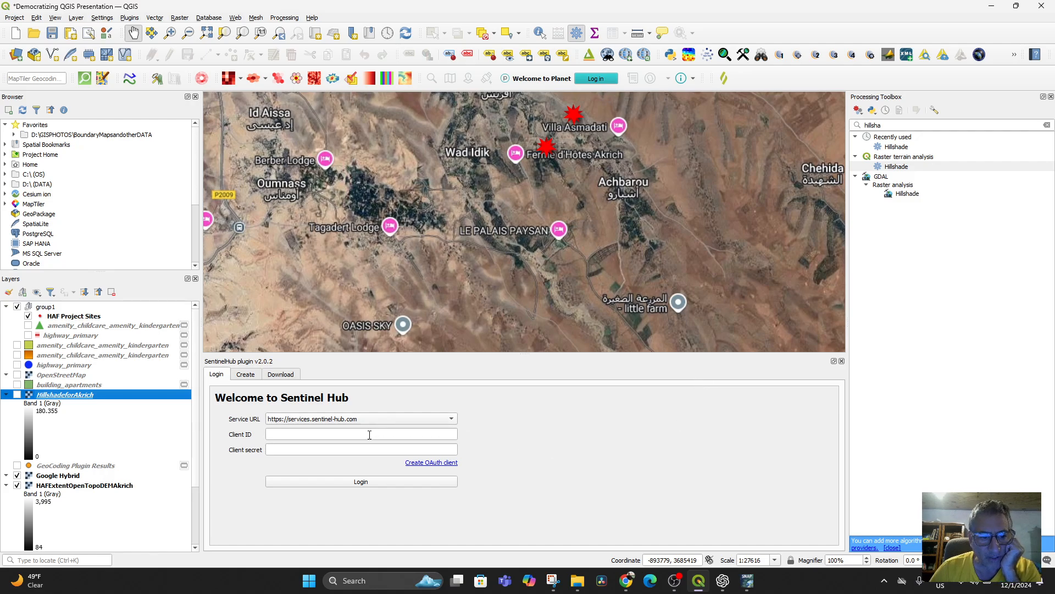
Step: Open the instructions for creating an OAuth client from the SentinelHub login form and review the registration procedure
left_click(433, 464)
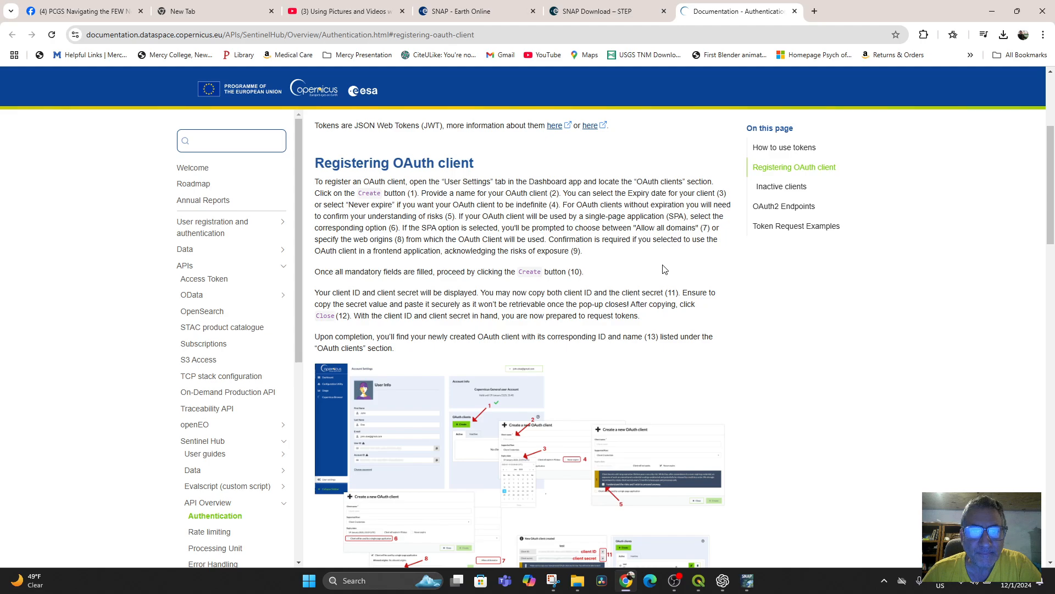
scroll(610, 318, "down", 8)
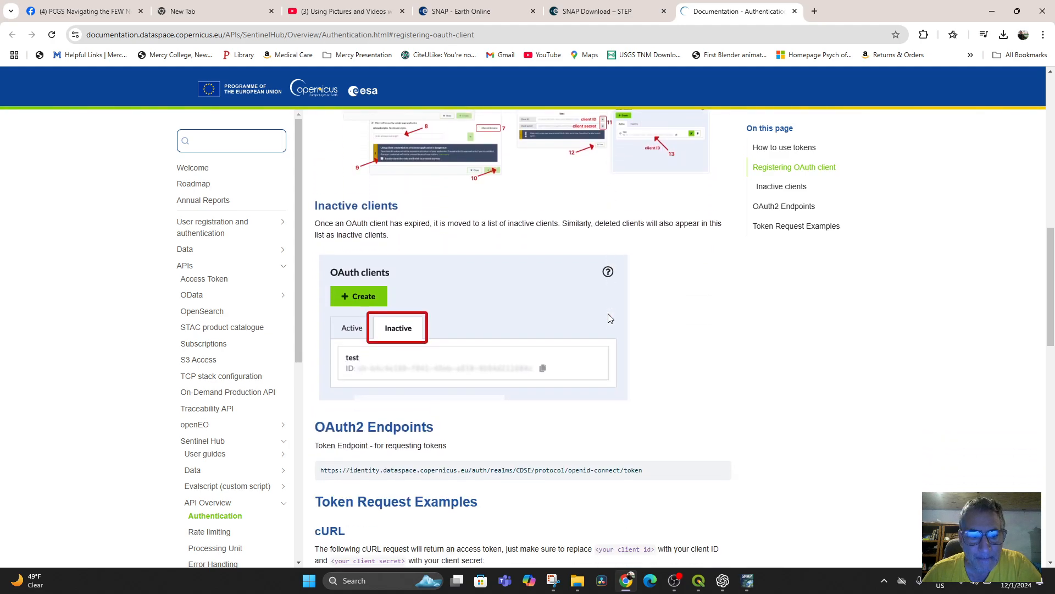
scroll(610, 318, "down", 11)
scroll(610, 317, "up", 16)
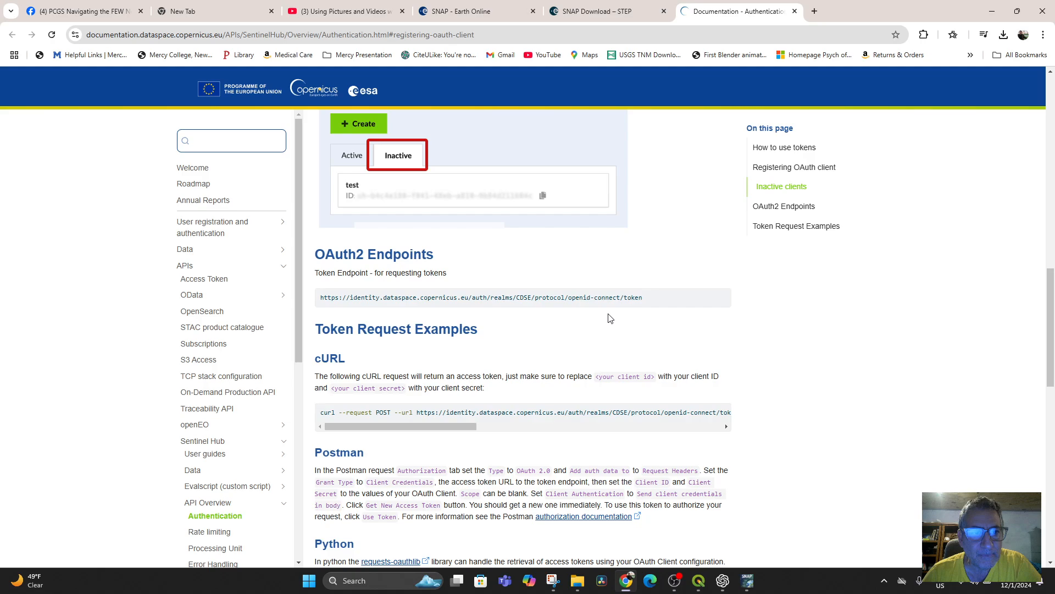
scroll(609, 318, "down", 4)
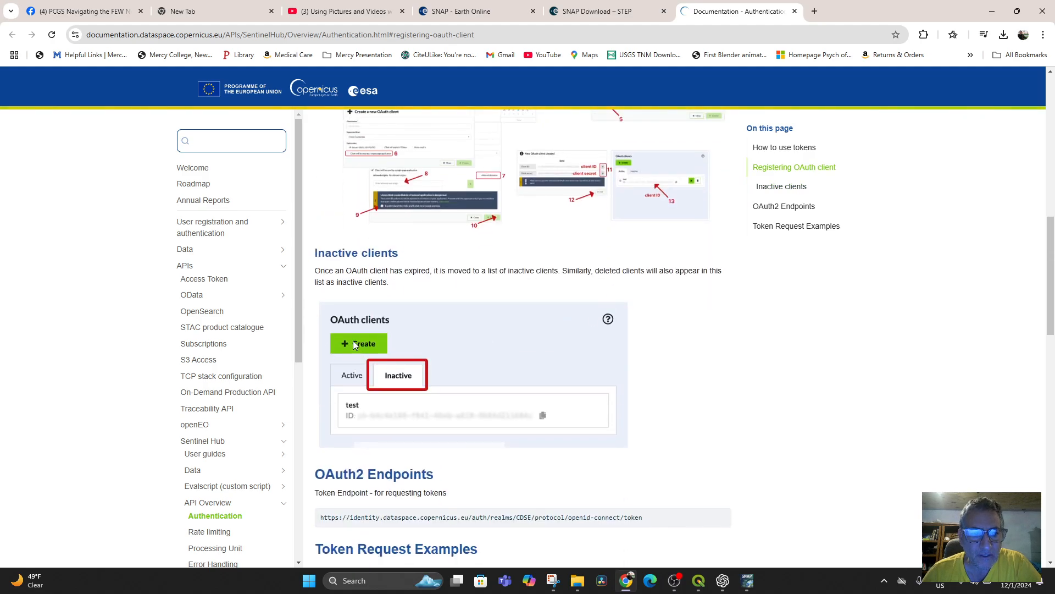
scroll(727, 344, "up", 12)
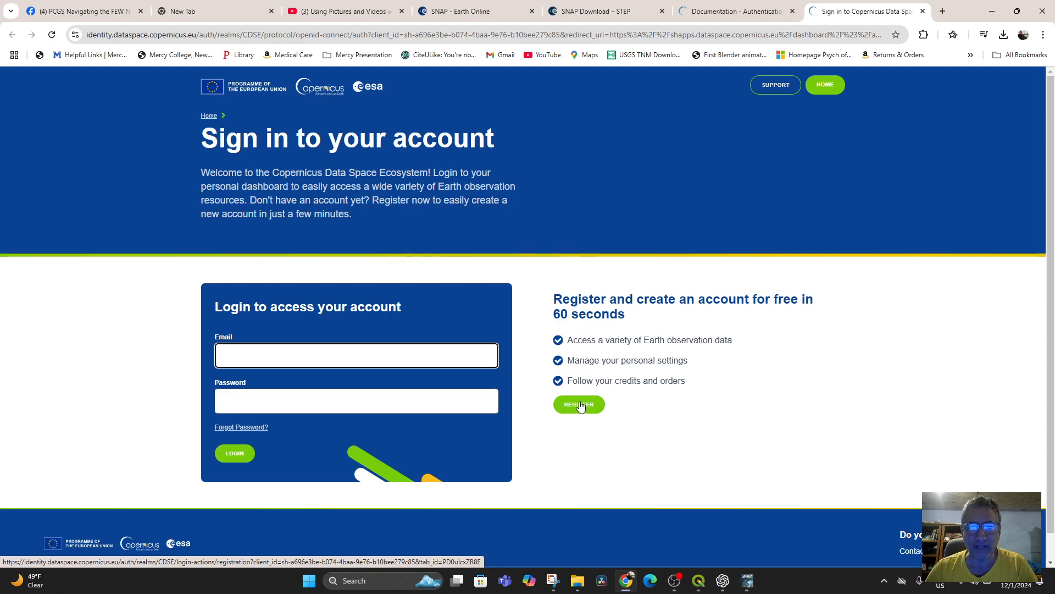
Step: Register a free Copernicus Data Space account, filling in the name, e-mail and country from the saved personal details
left_click(580, 405)
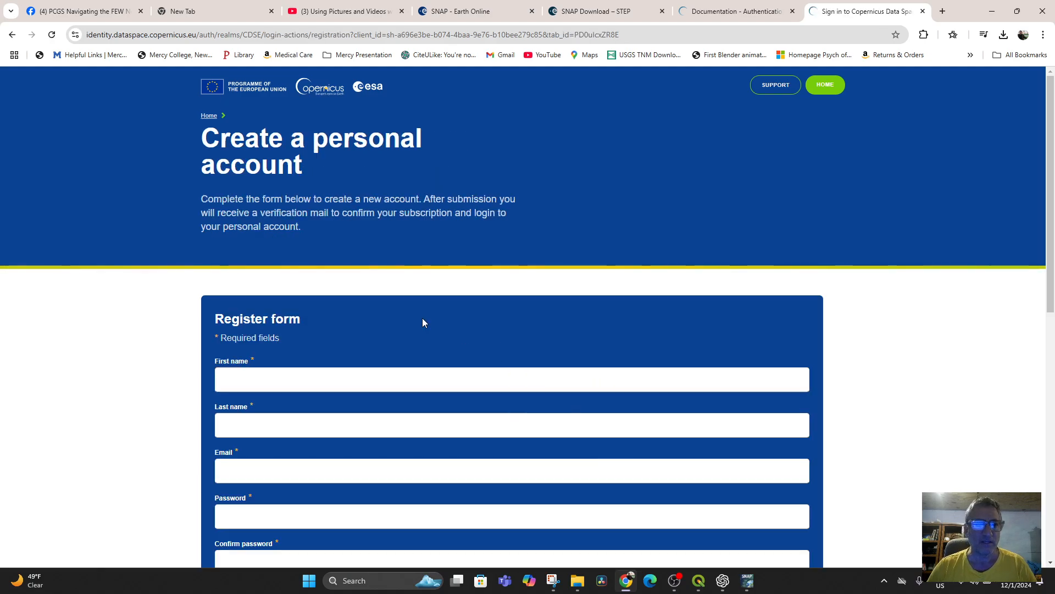
left_click(302, 381)
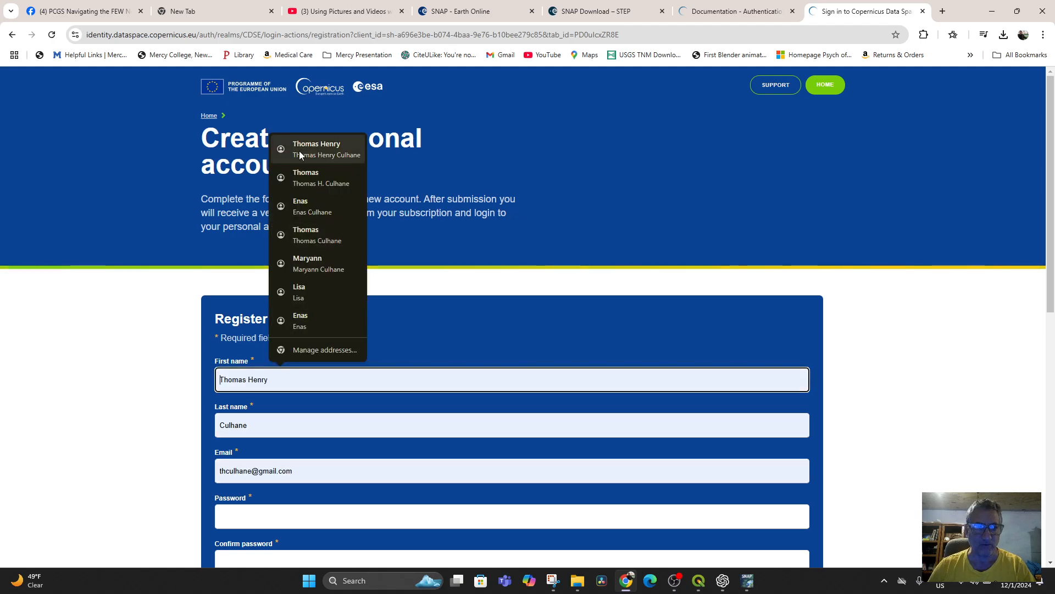
left_click(302, 148)
scroll(591, 322, "down", 2)
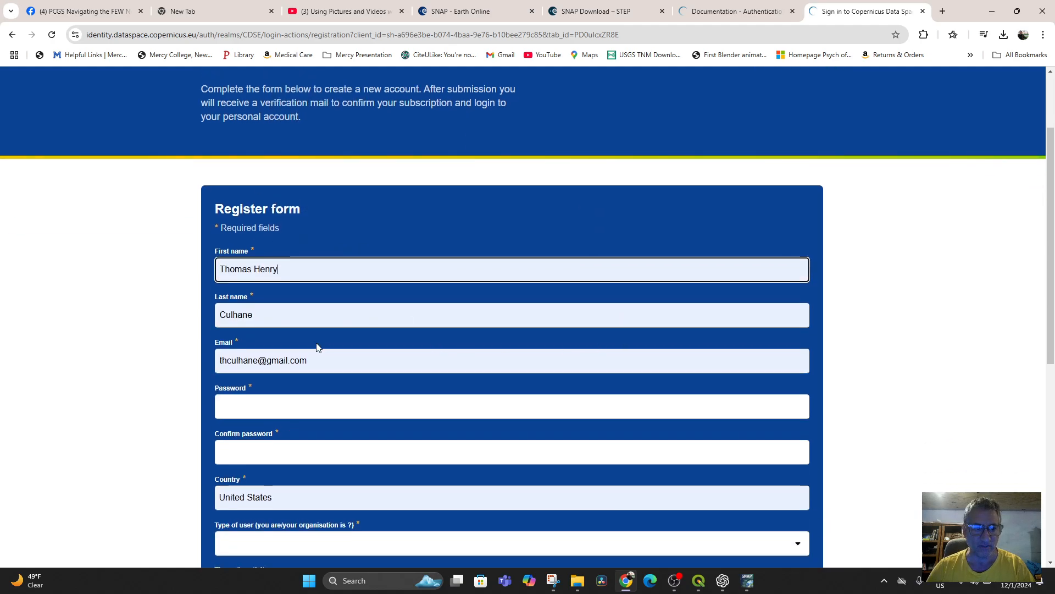
scroll(336, 326, "down", 2)
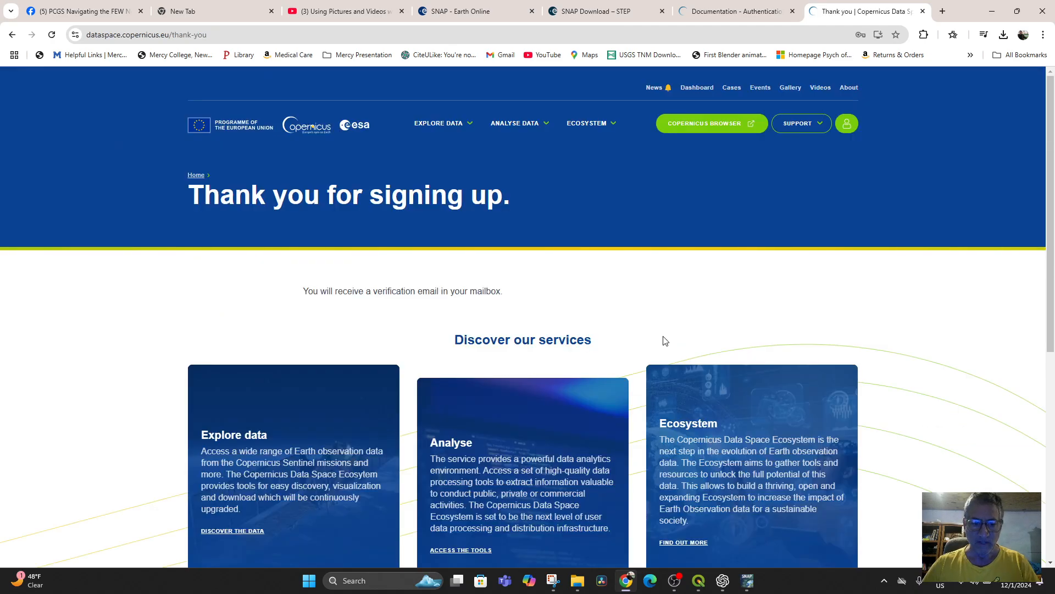
Step: Look over the services and links offered on the Copernicus sign-up confirmation page
scroll(567, 276, "down", 3)
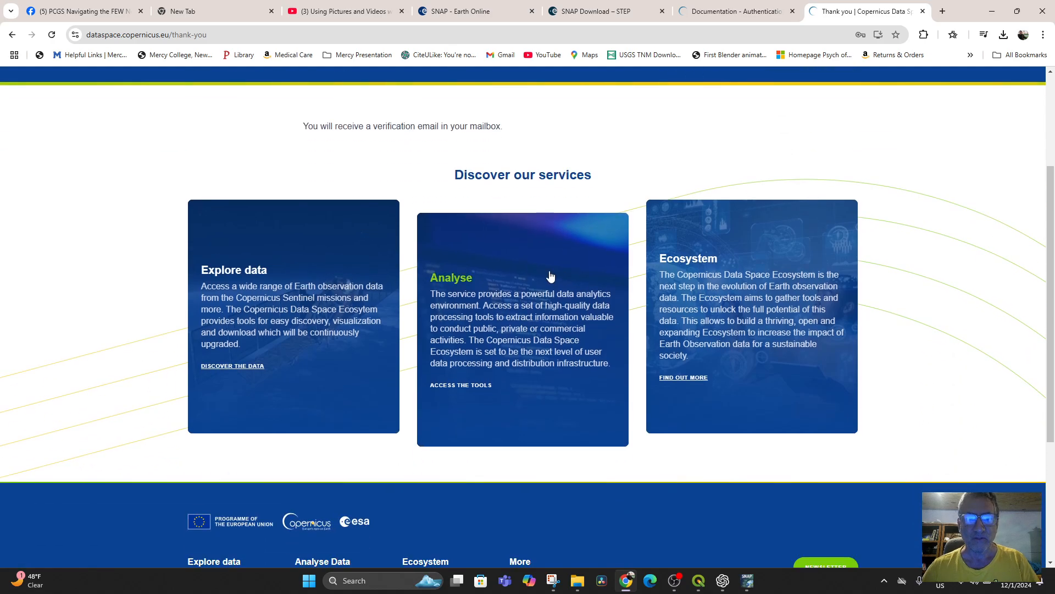
scroll(647, 294, "down", 3)
scroll(642, 293, "down", 1)
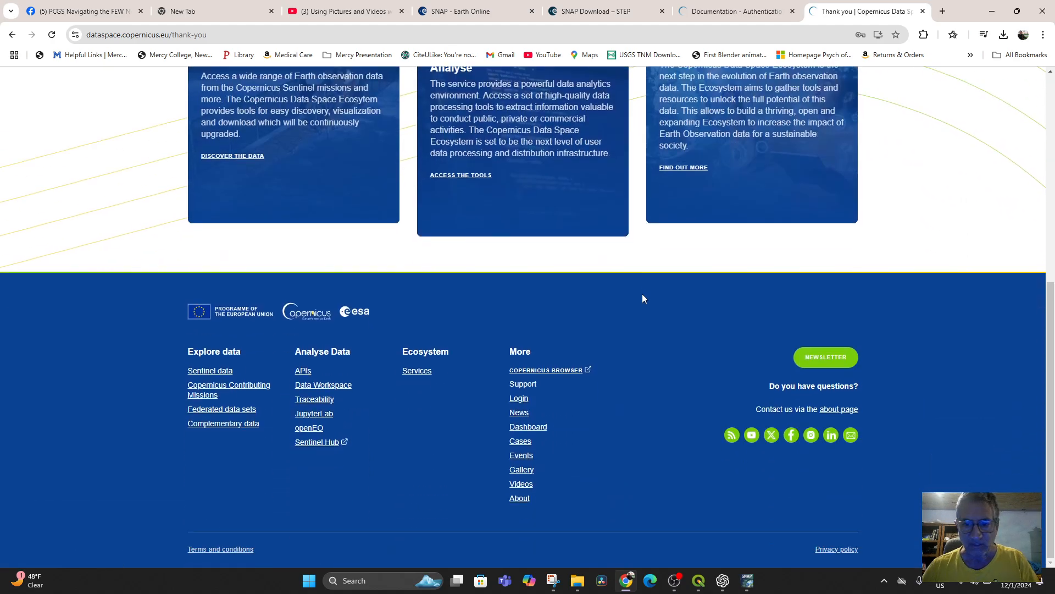
scroll(642, 298, "up", 7)
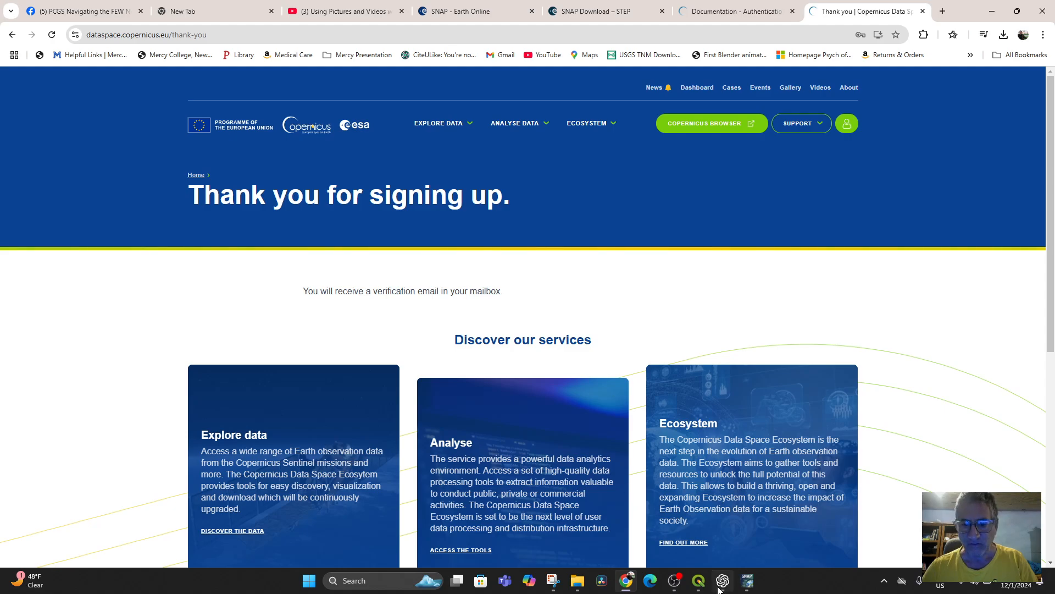
Step: Switch back to QGIS and reopen the OAuth client creation instructions from the SentinelHub login form
left_click(698, 580)
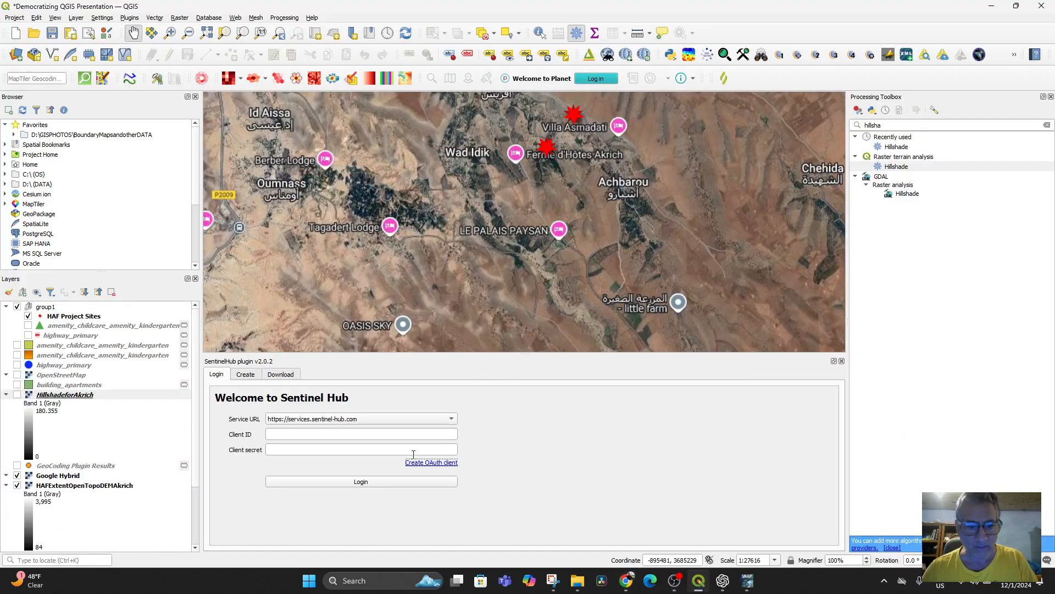
left_click(322, 433)
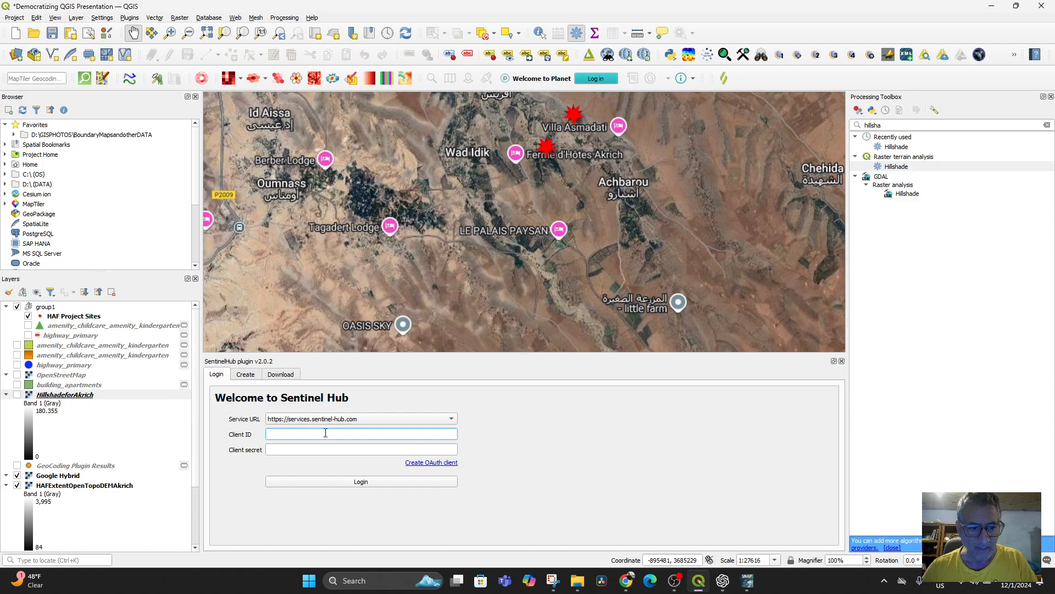
left_click(432, 463)
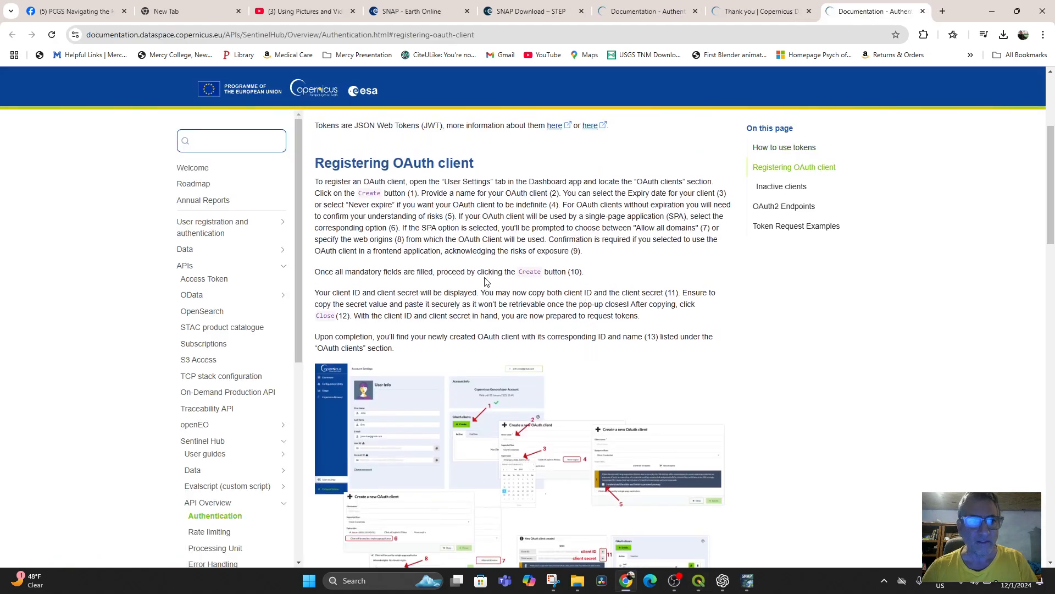
Step: Review the OAuth client registration instructions and open the account settings linked from the Authentication introduction
scroll(494, 281, "down", 10)
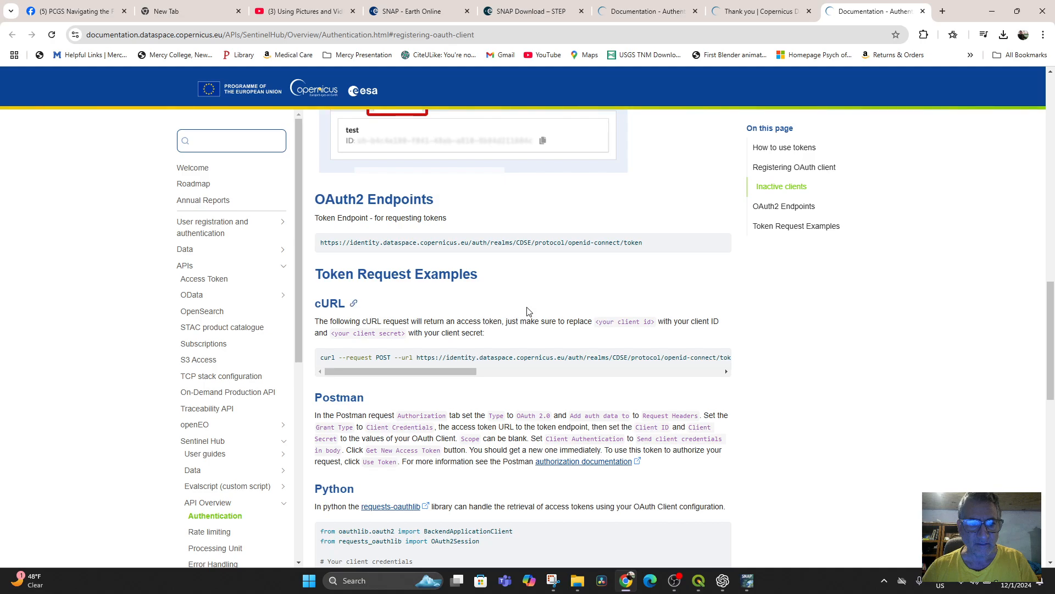
scroll(527, 312, "up", 10)
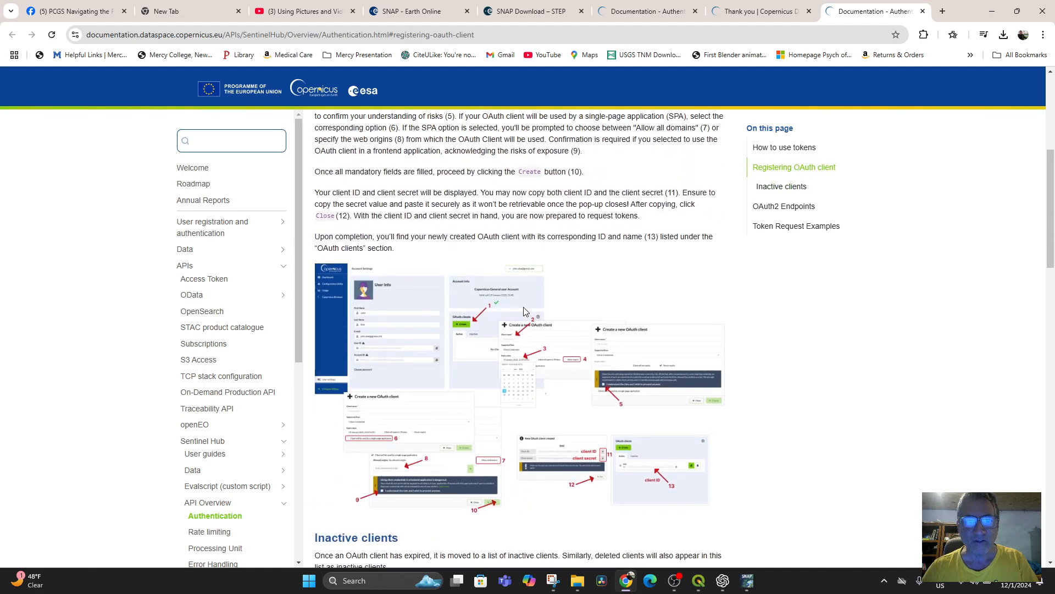
scroll(533, 248, "up", 3)
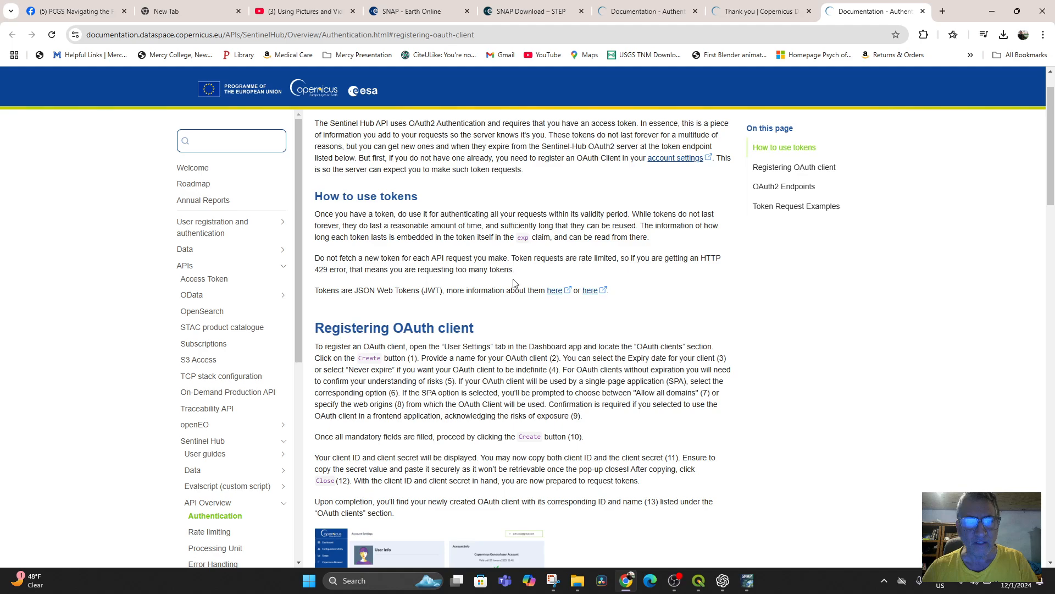
scroll(554, 257, "up", 2)
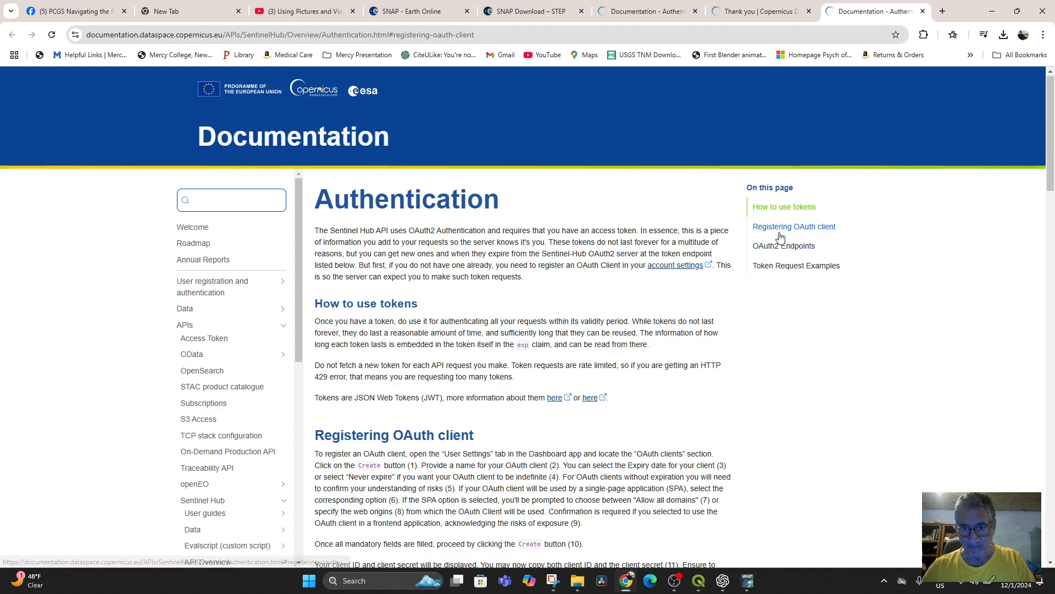
left_click(675, 268)
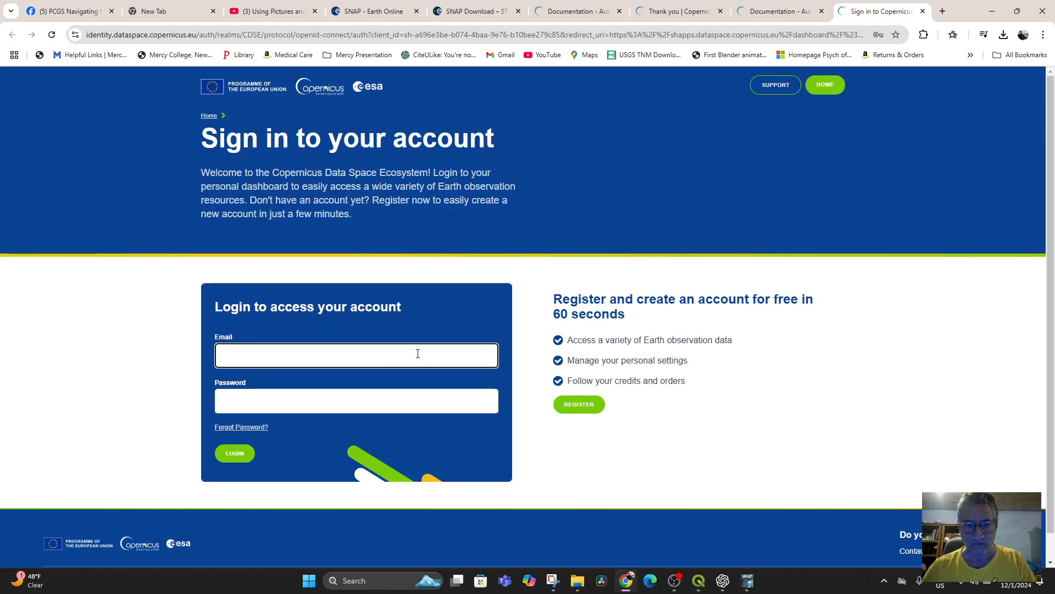
Step: Sign in to the Copernicus account with the saved e-mail and password, entering the Windows security PIN to release them
left_click(311, 357)
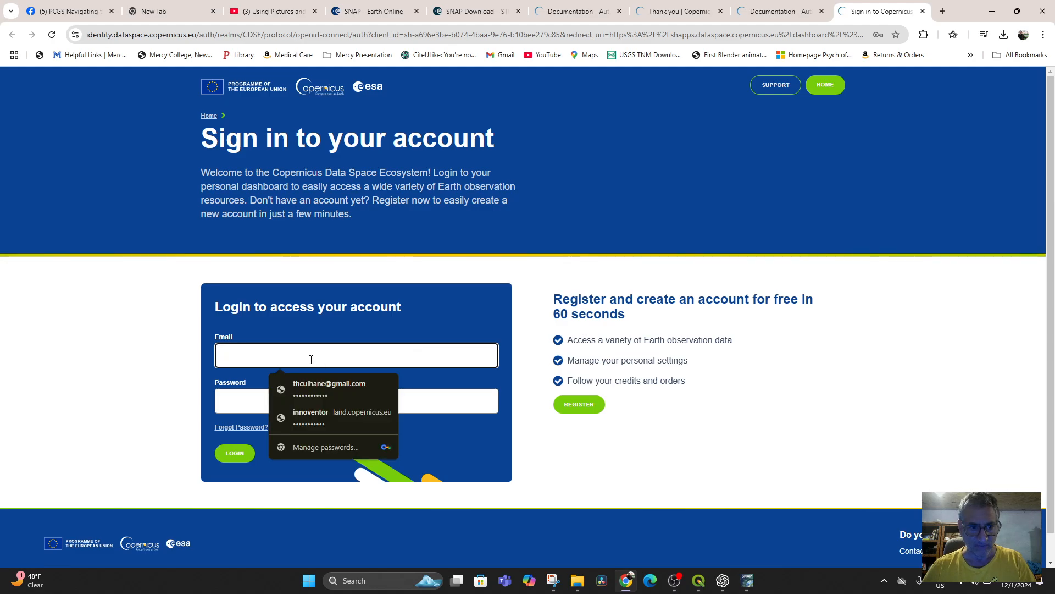
left_click(321, 385)
type("1")
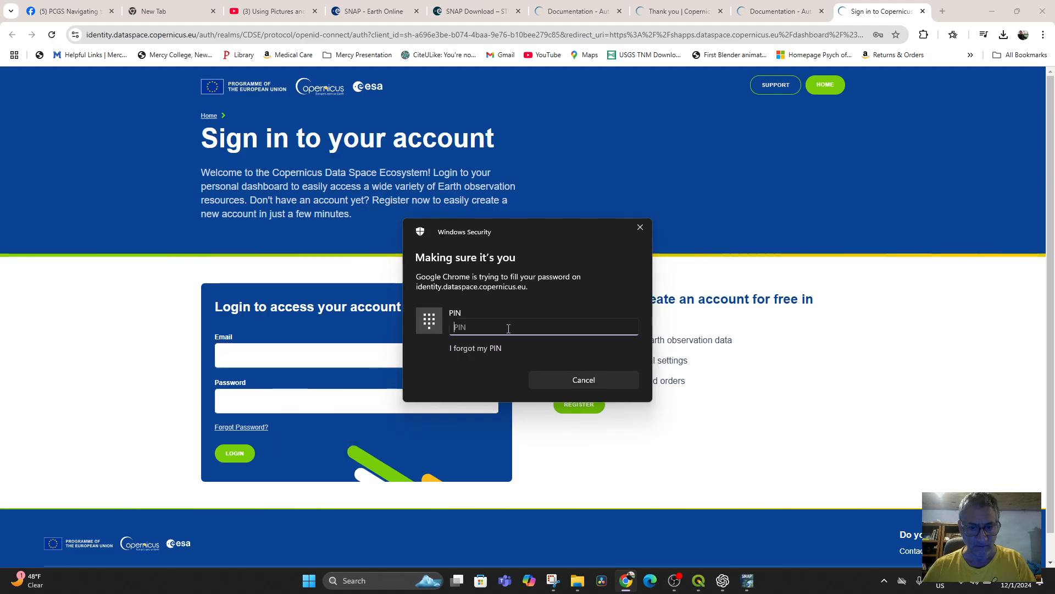
type("•••")
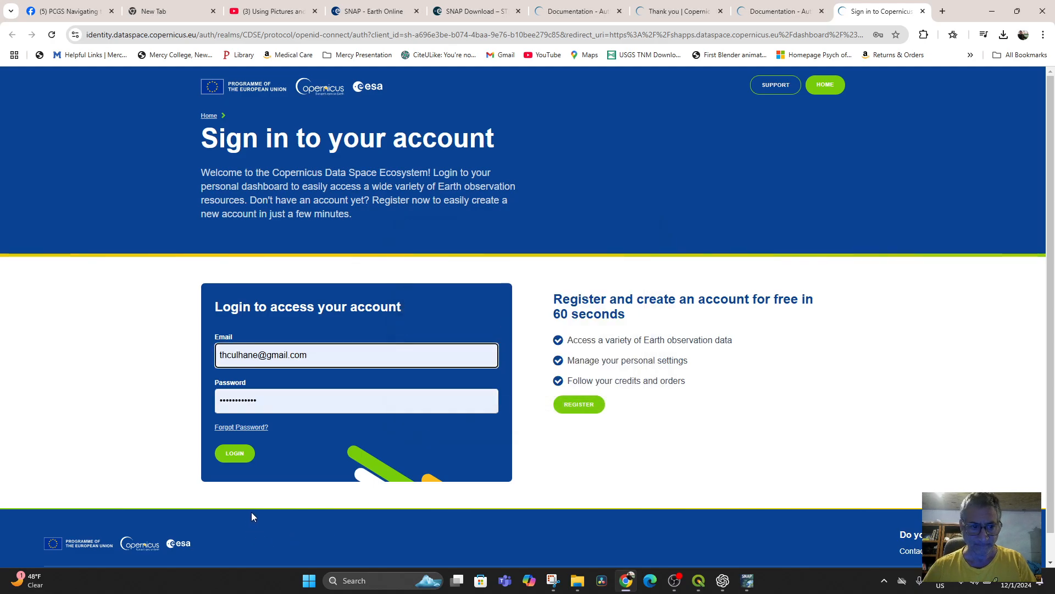
left_click(244, 454)
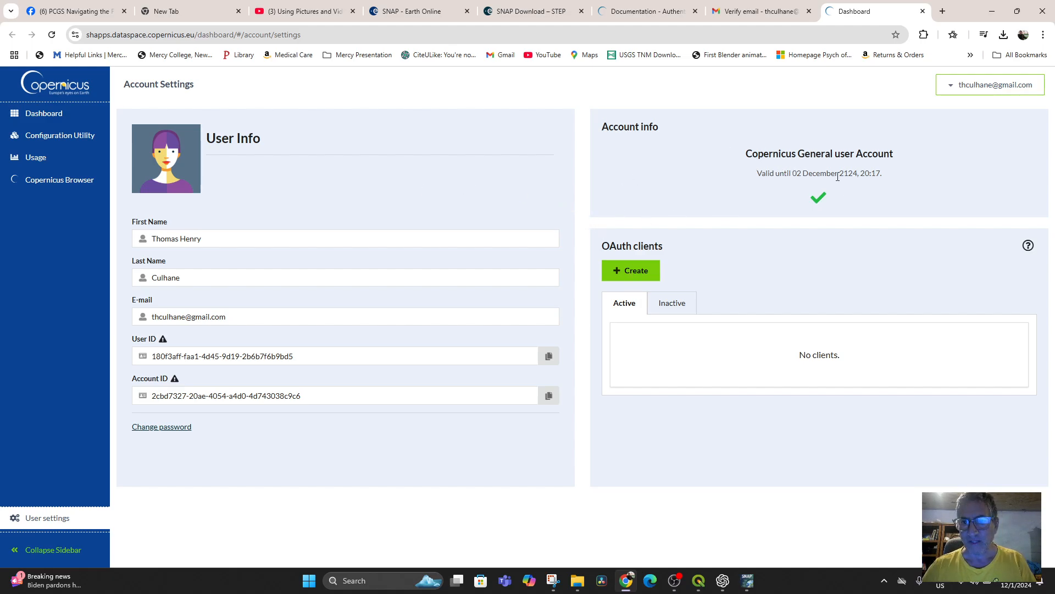
Step: Create an OAuth client named with the saved personal name, using the Client Credentials flow and the default expiry of 02 March 2025
left_click(632, 272)
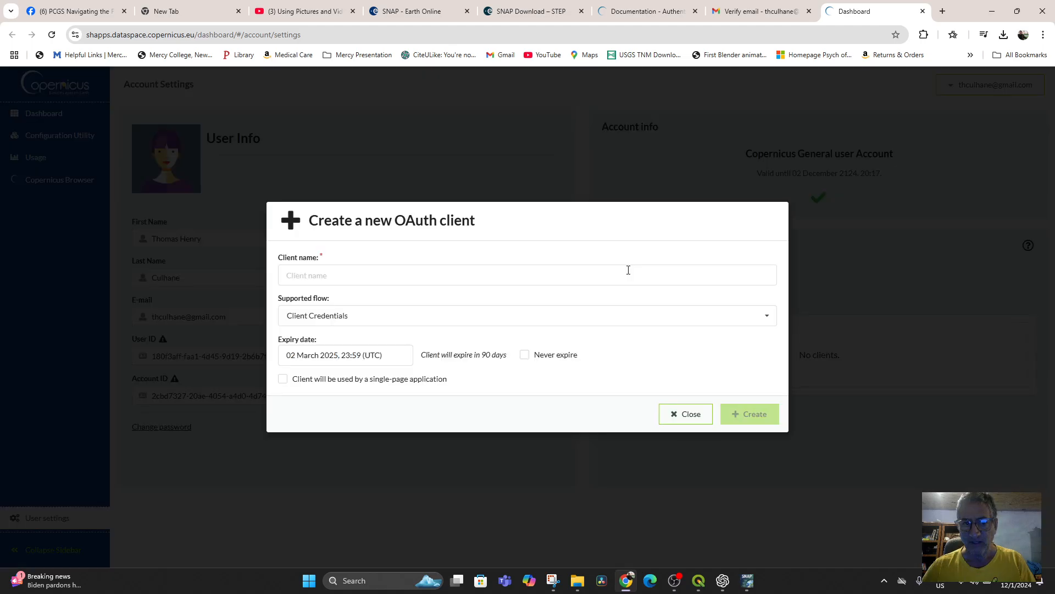
left_click(358, 275)
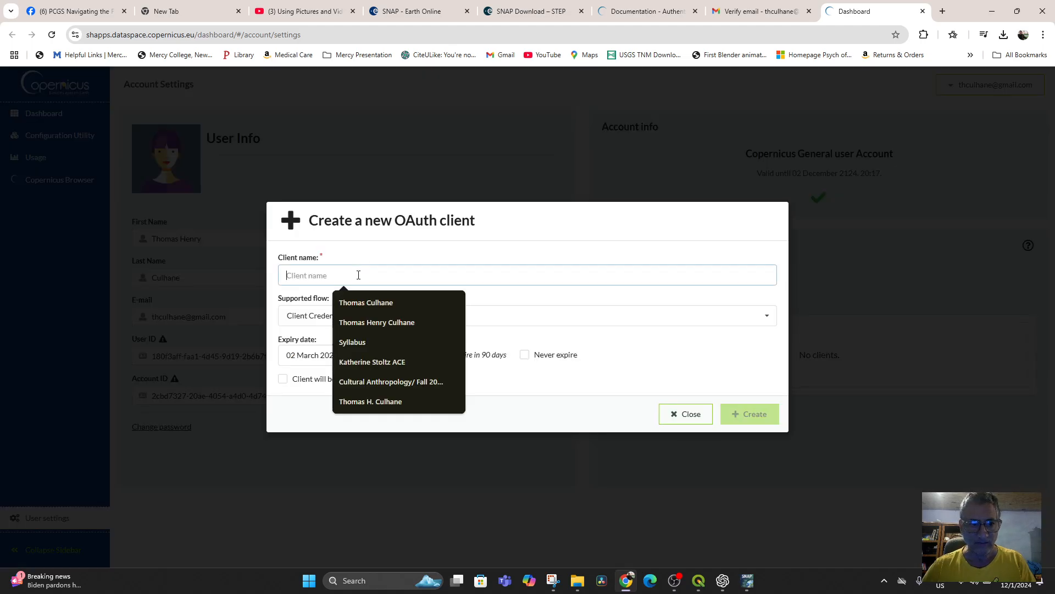
left_click(374, 303)
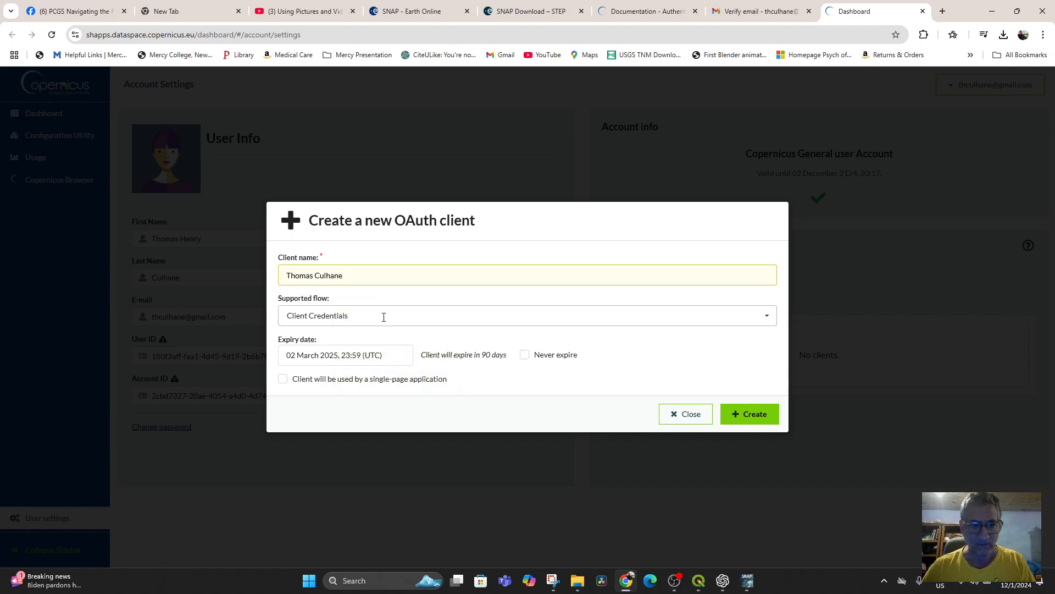
left_click(363, 317)
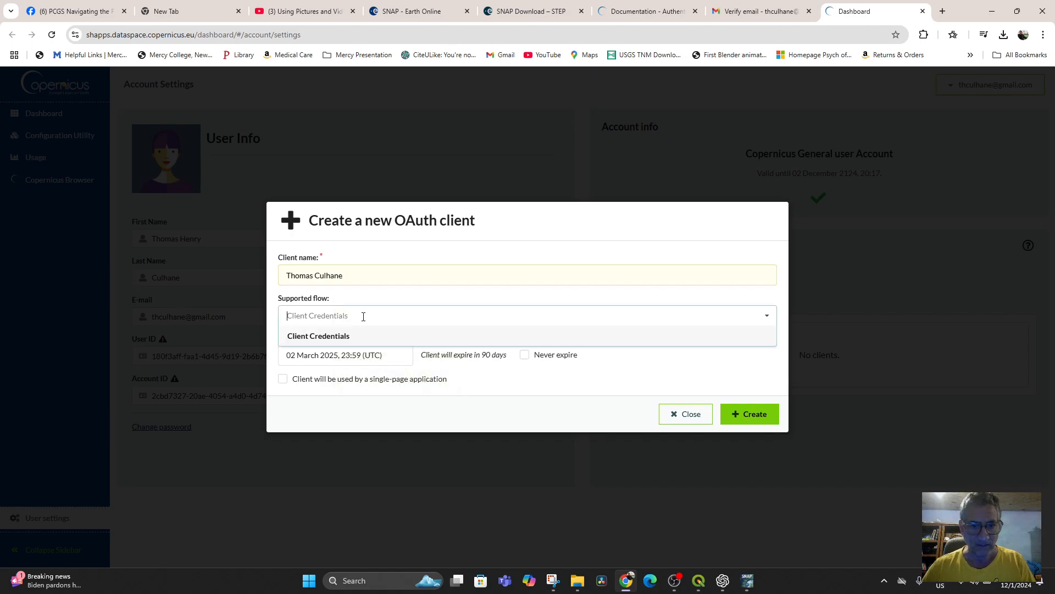
left_click(389, 284)
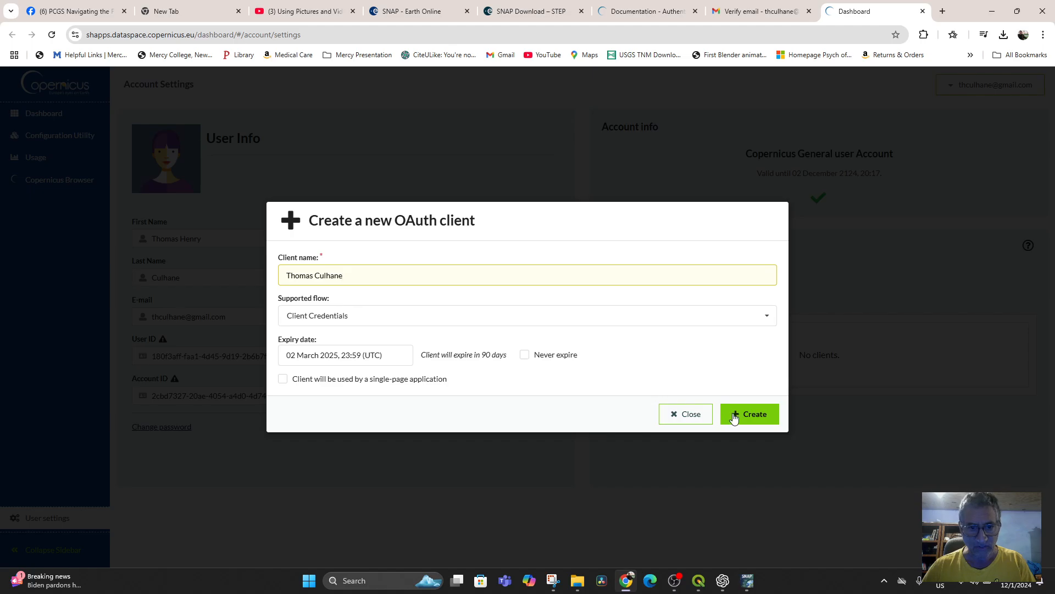
left_click(524, 355)
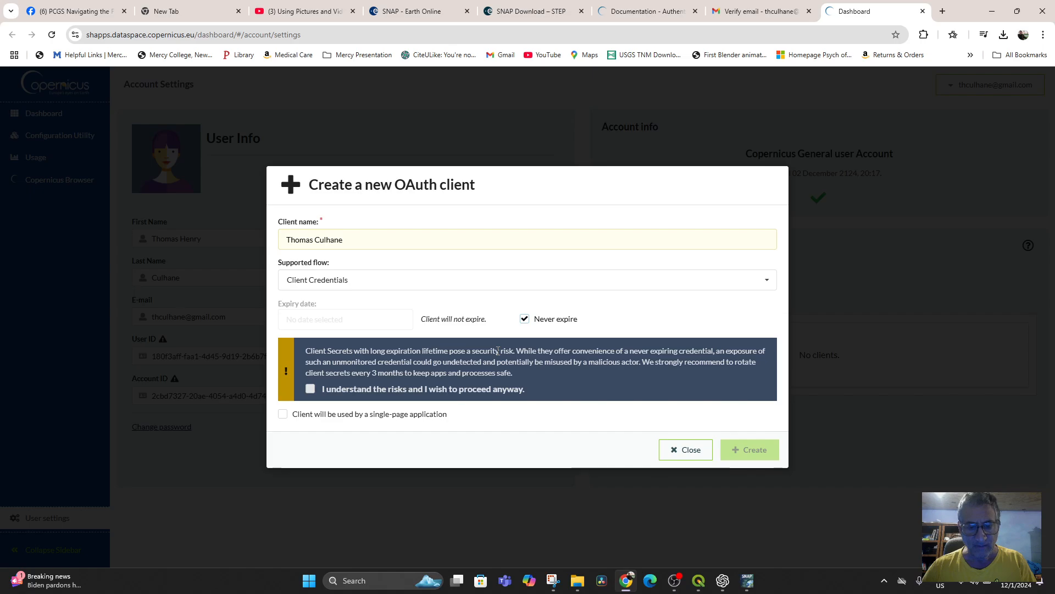
left_click(531, 321)
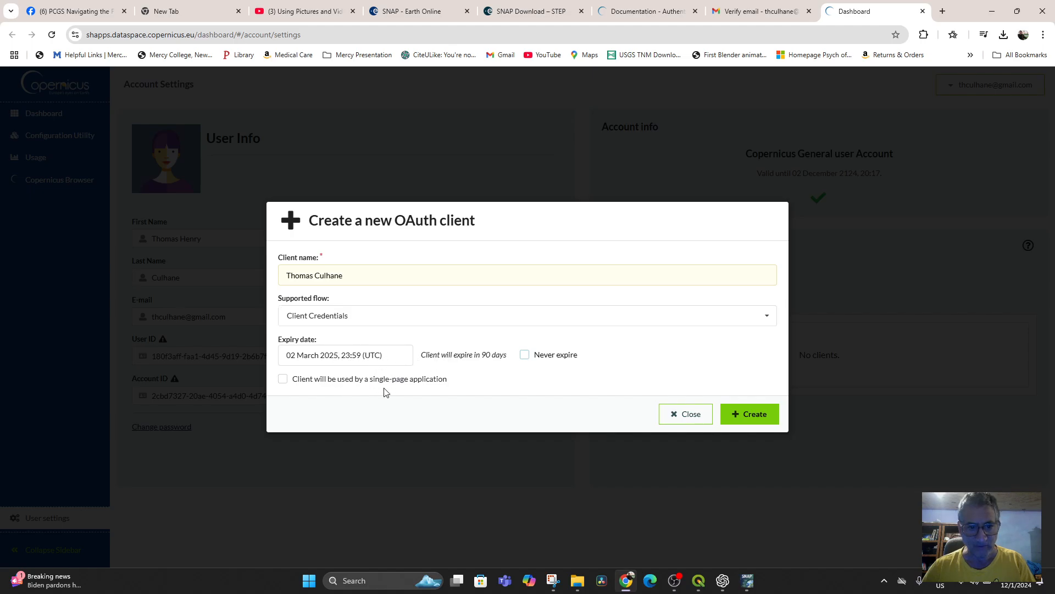
left_click(744, 416)
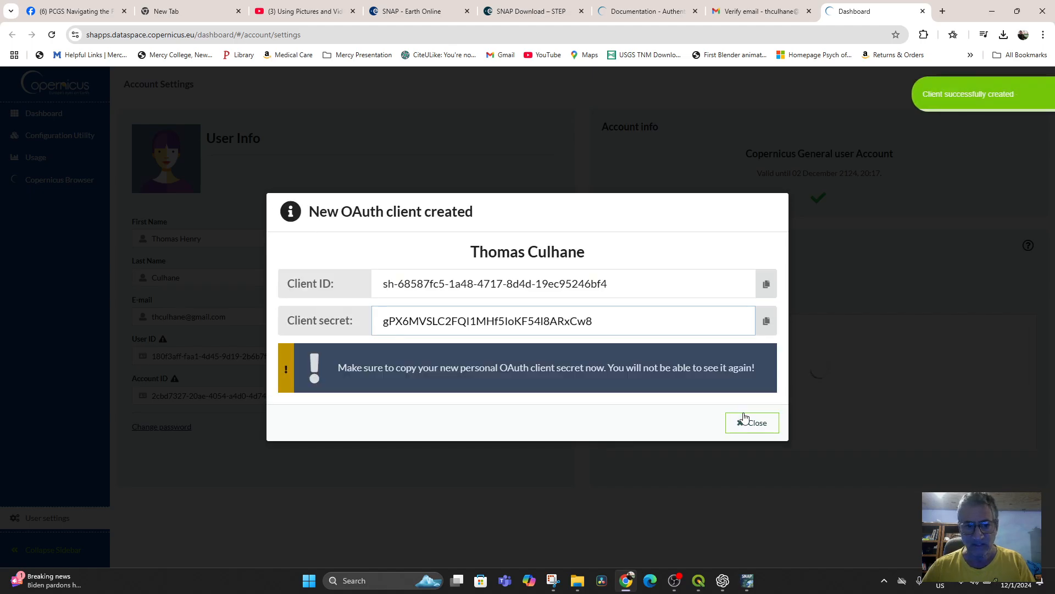
Step: Copy the new OAuth client's ID and paste it into the Client ID field of the SentinelHub login form in QGIS
left_click(766, 284)
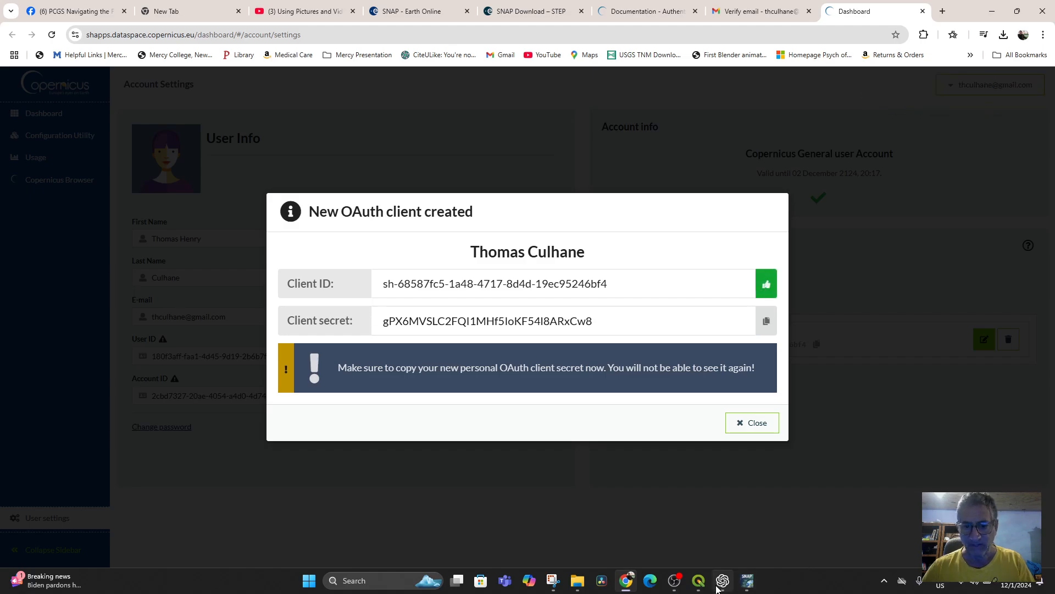
left_click(698, 581)
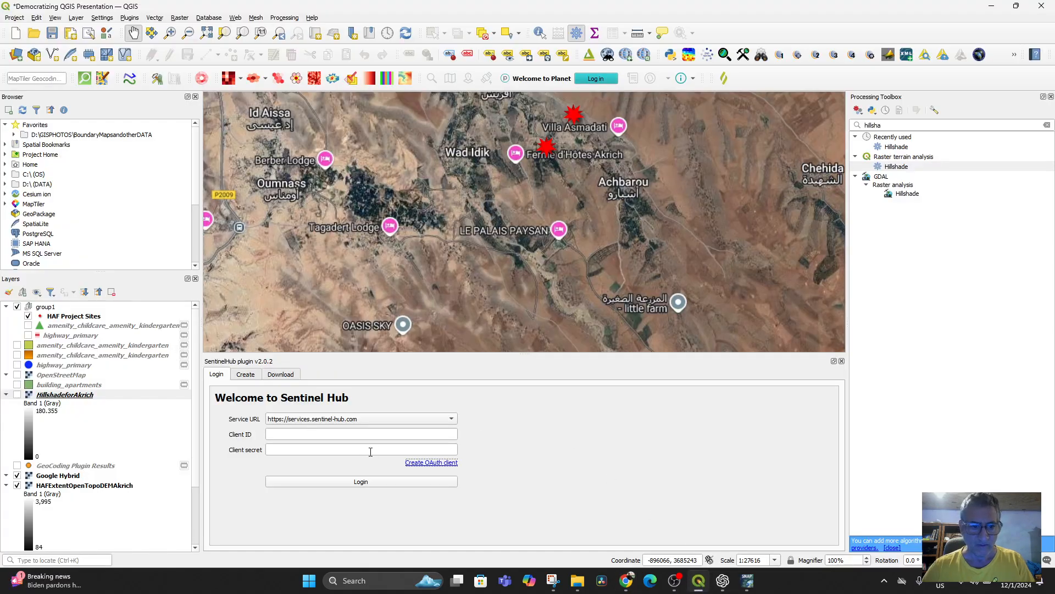
left_click(345, 434)
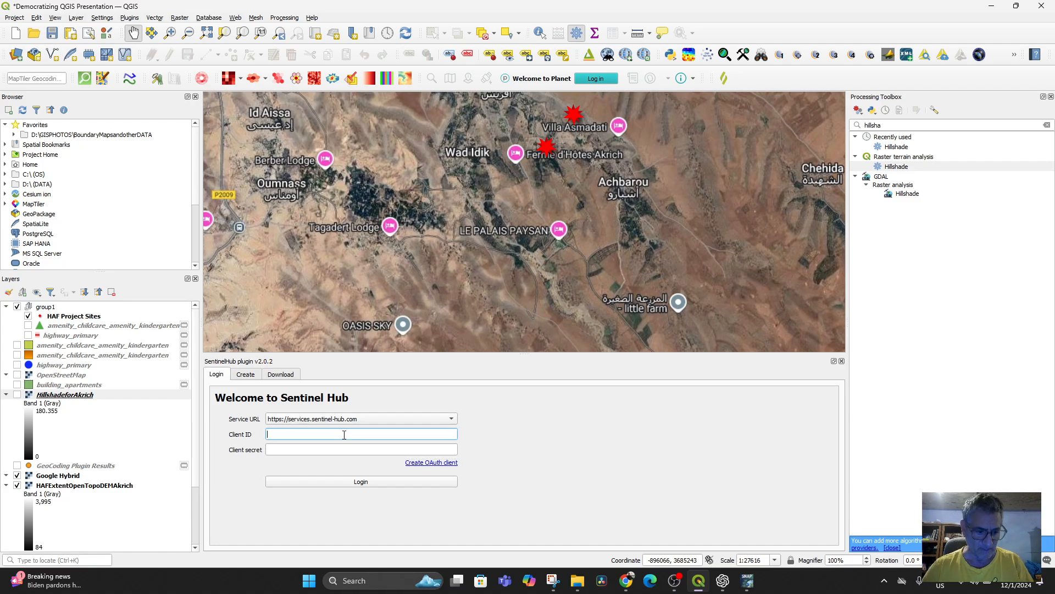
key("ctrl+v")
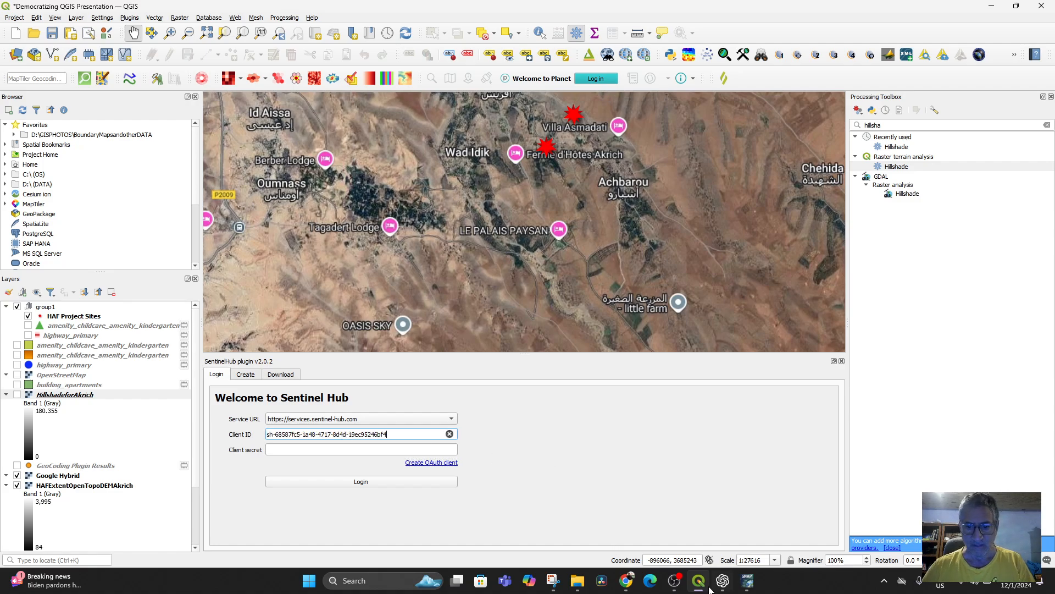
Step: Copy the client secret from Chrome into the SentinelHub Client secret field in QGIS and try to log in
left_click(626, 580)
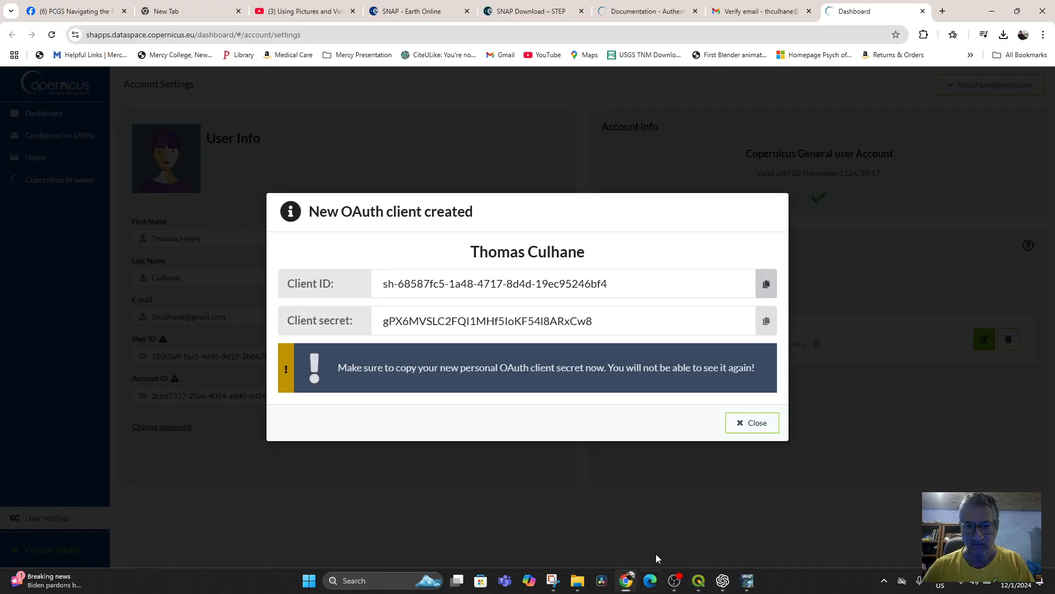
left_click(766, 321)
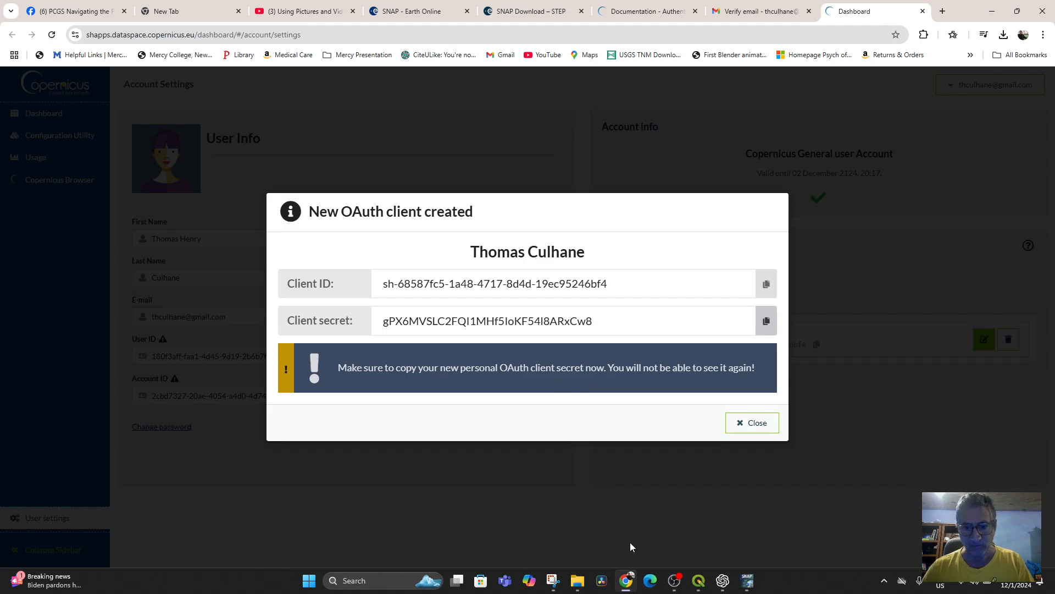
left_click(699, 581)
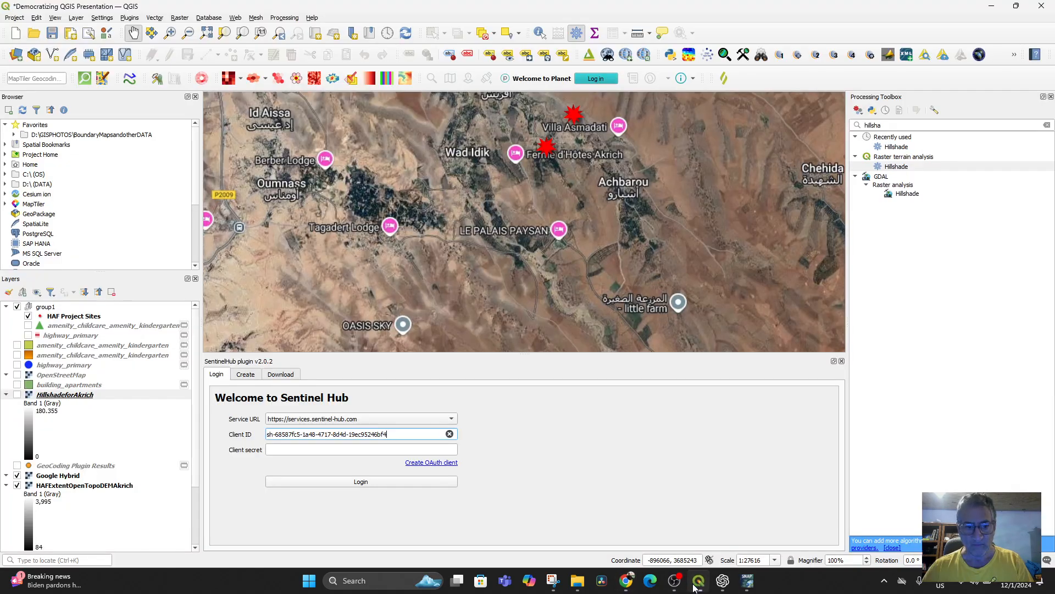
left_click(291, 451)
key("ctrl+v")
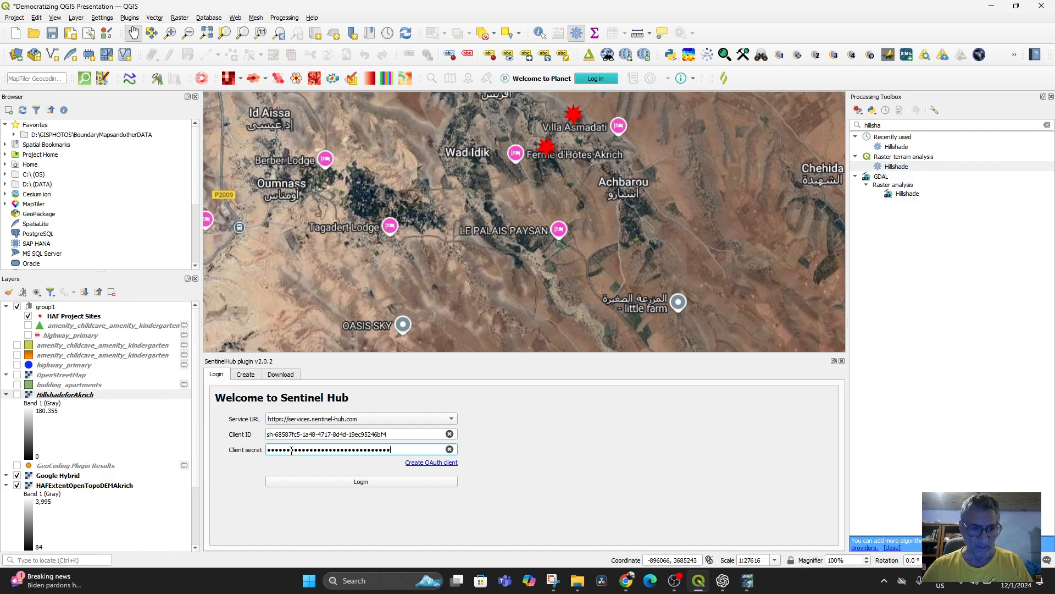
left_click(370, 482)
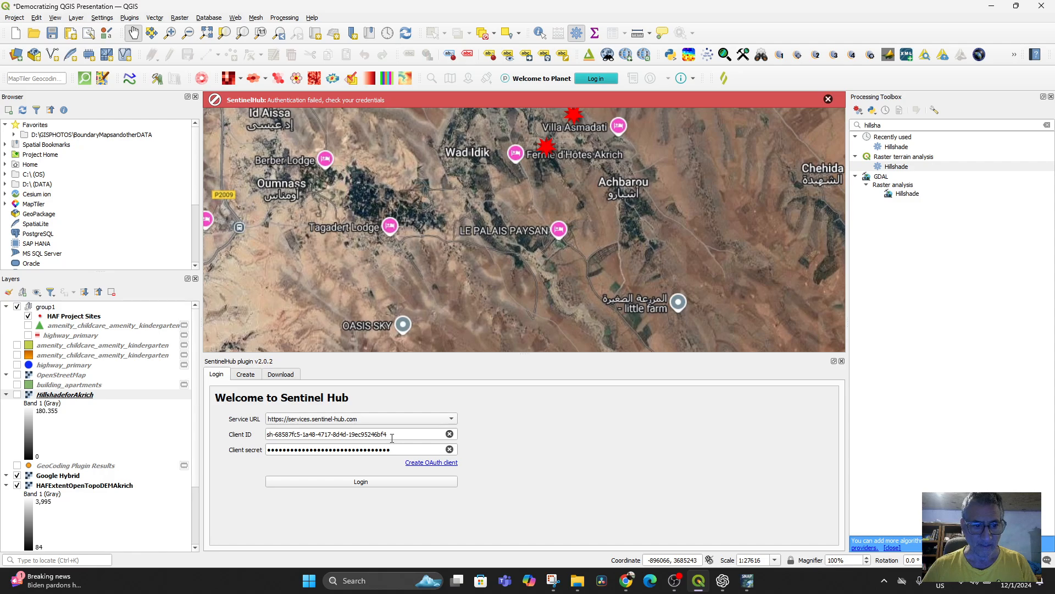
Step: Close the SNAP application and switch back to the new OAuth client's credentials in Chrome
left_click(747, 582)
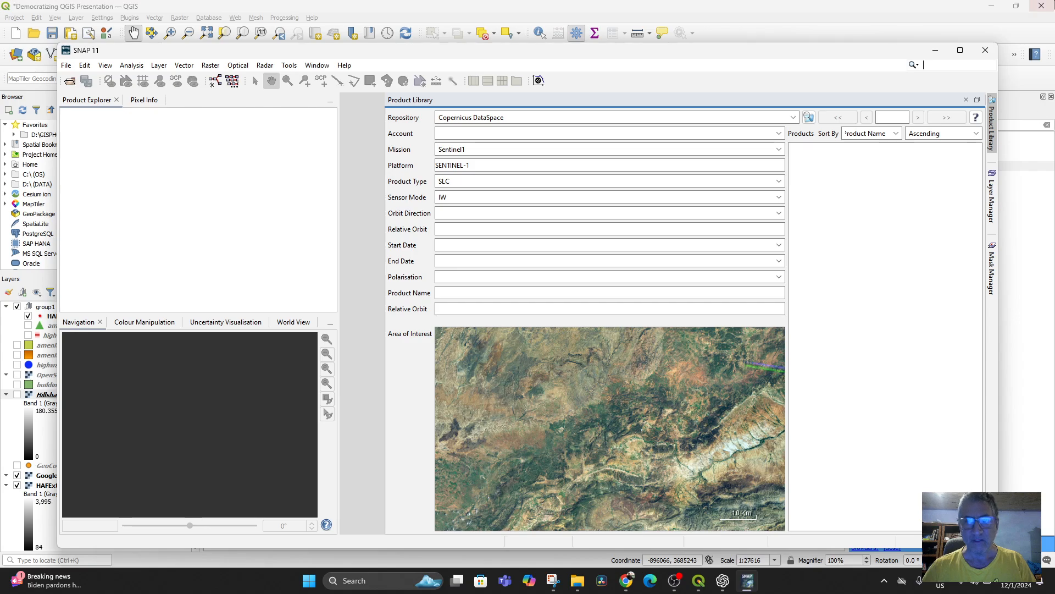
left_click(985, 50)
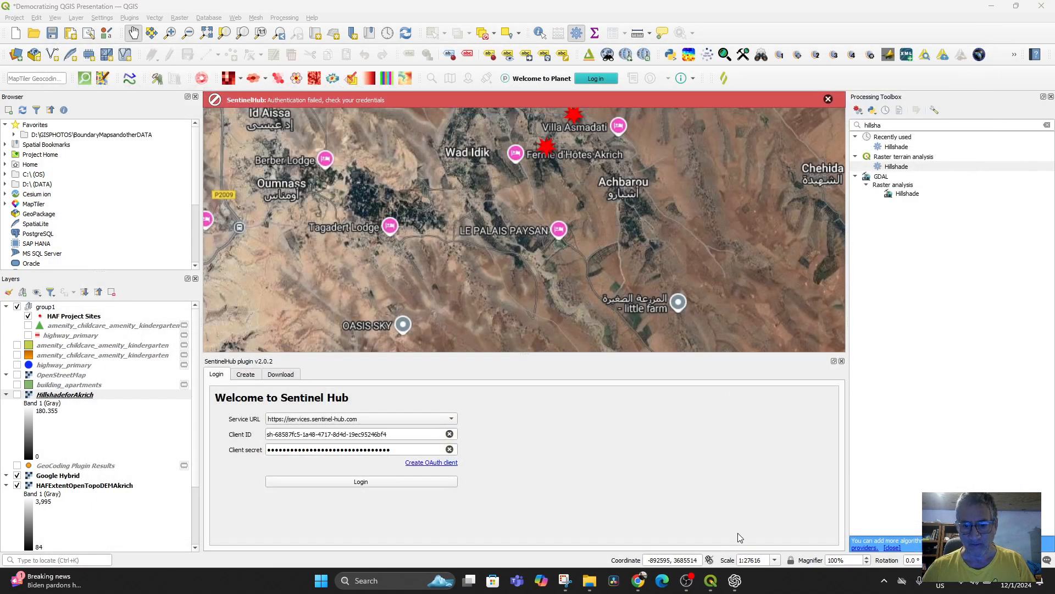
mouse_move(712, 584)
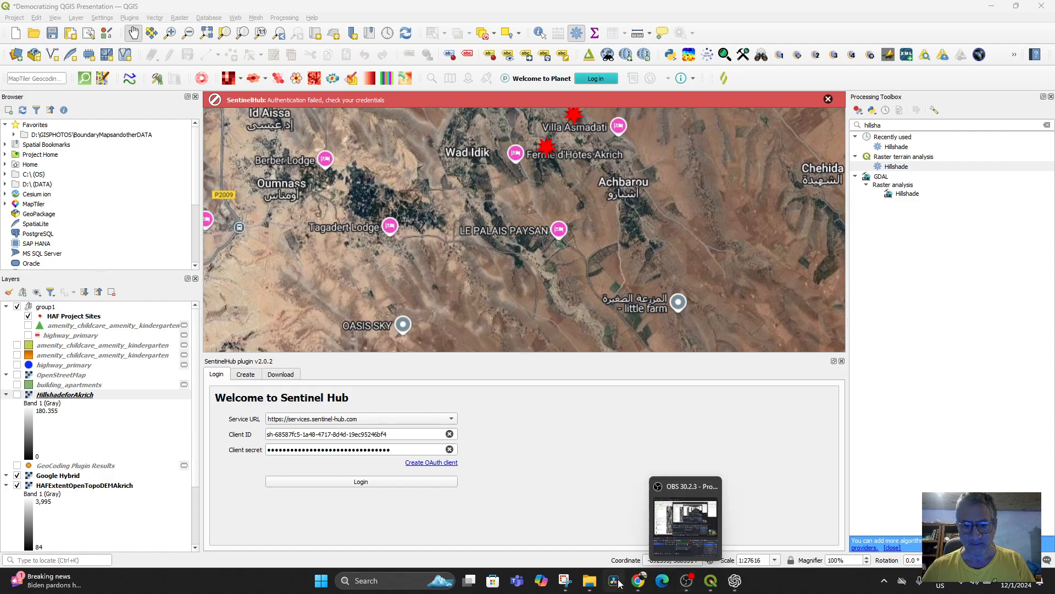
left_click(638, 582)
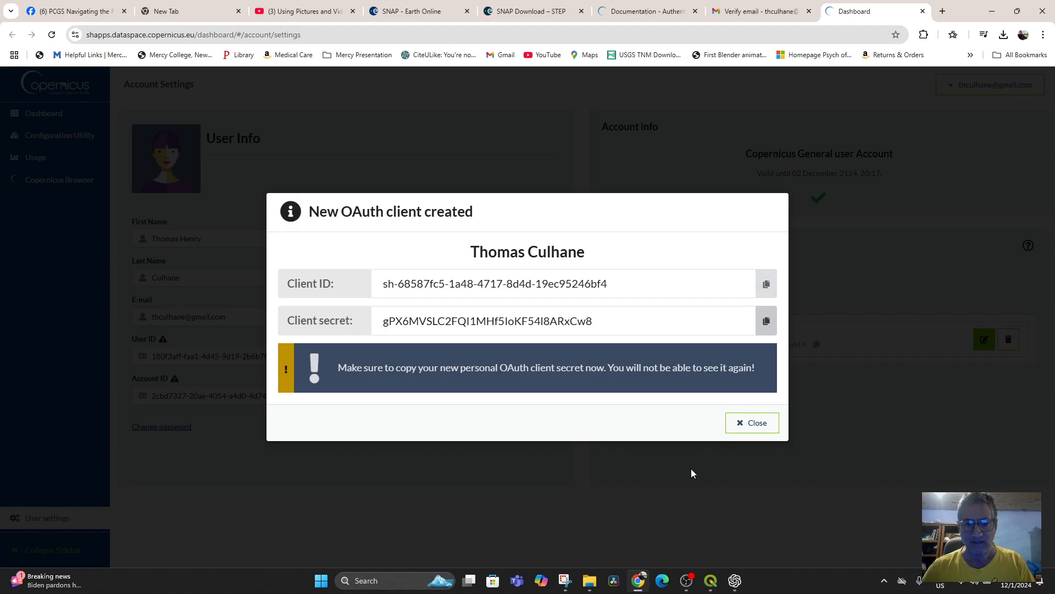
Step: Capture the whole dialog with the new OAuth client's credentials using the Snipping Tool
left_click(564, 582)
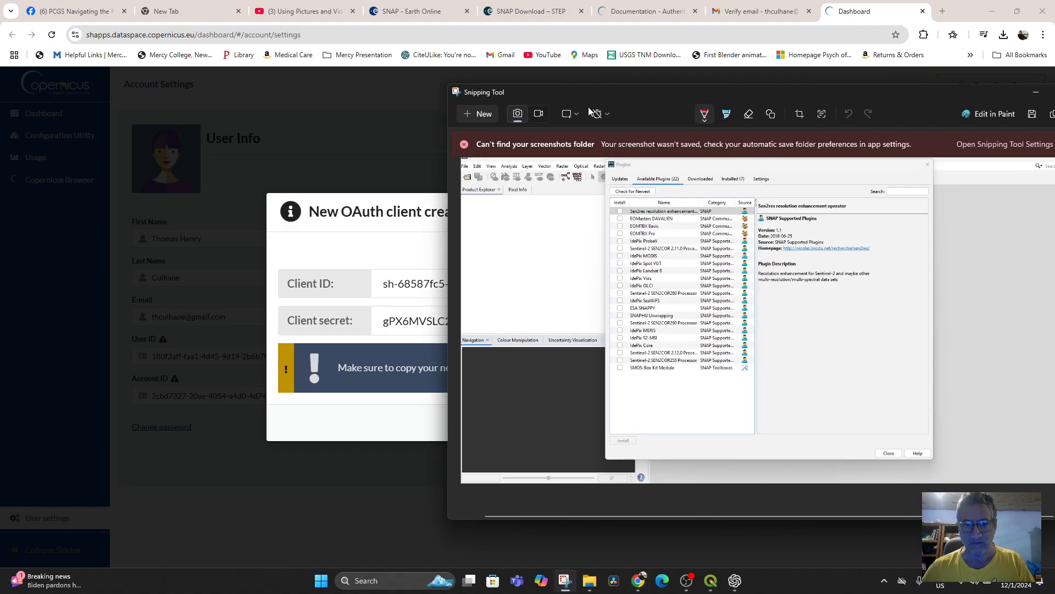
left_click(478, 113)
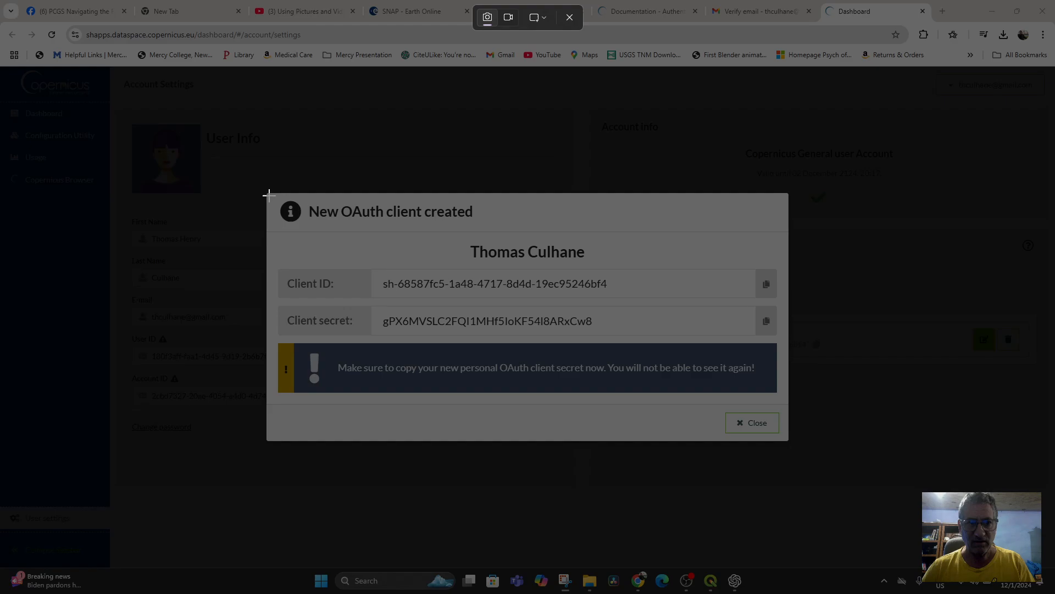
left_click_drag(267, 194, 788, 439)
Step: Save the credentials screenshot as a PNG named OauthClientIDandSec in the Downloads folder
right_click(705, 270)
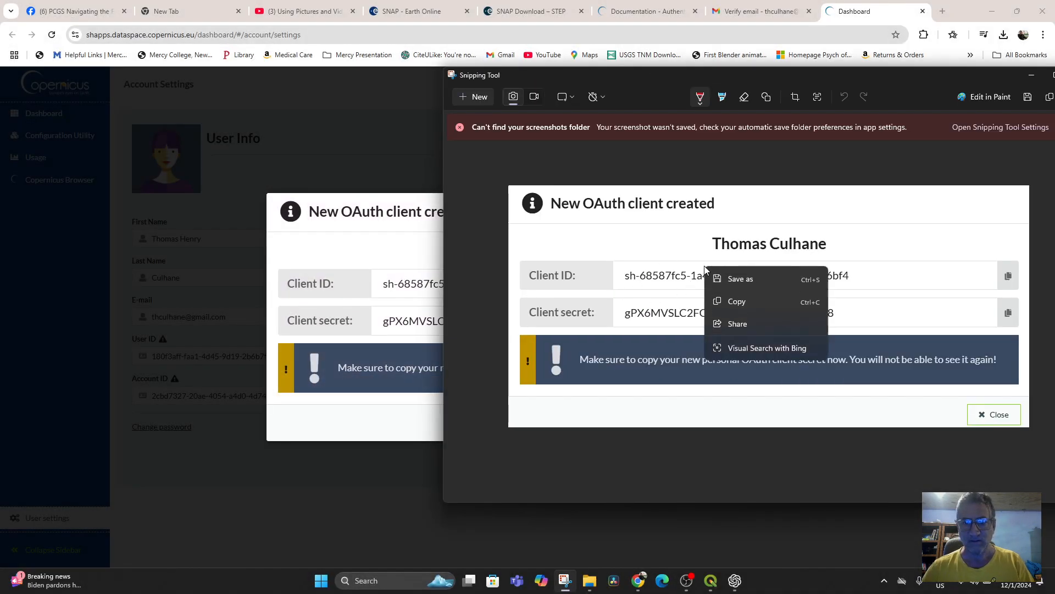
left_click(740, 279)
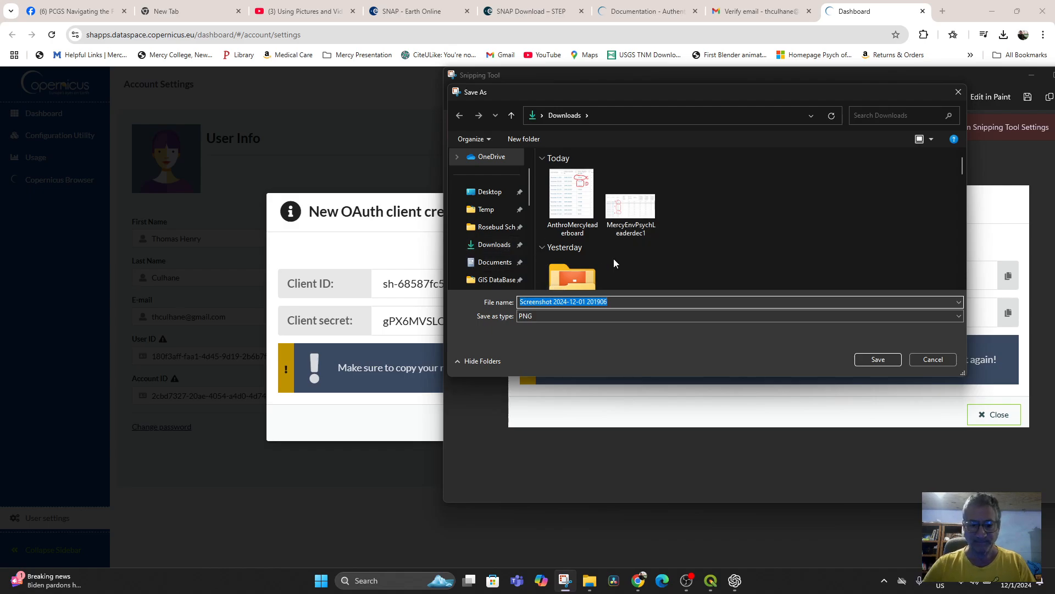
type("OauthClientIDandSecret")
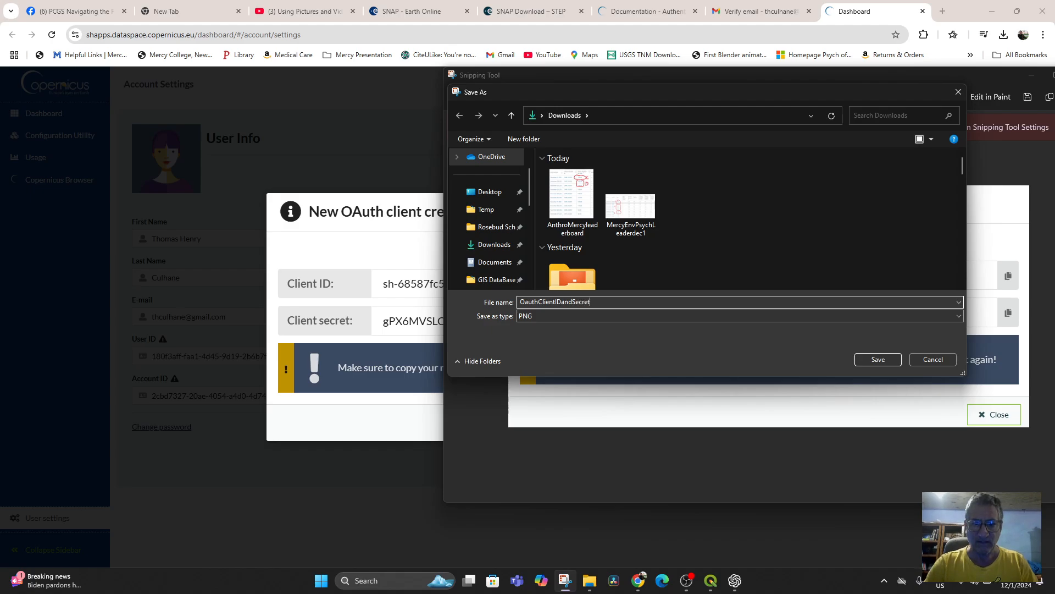
key("Return")
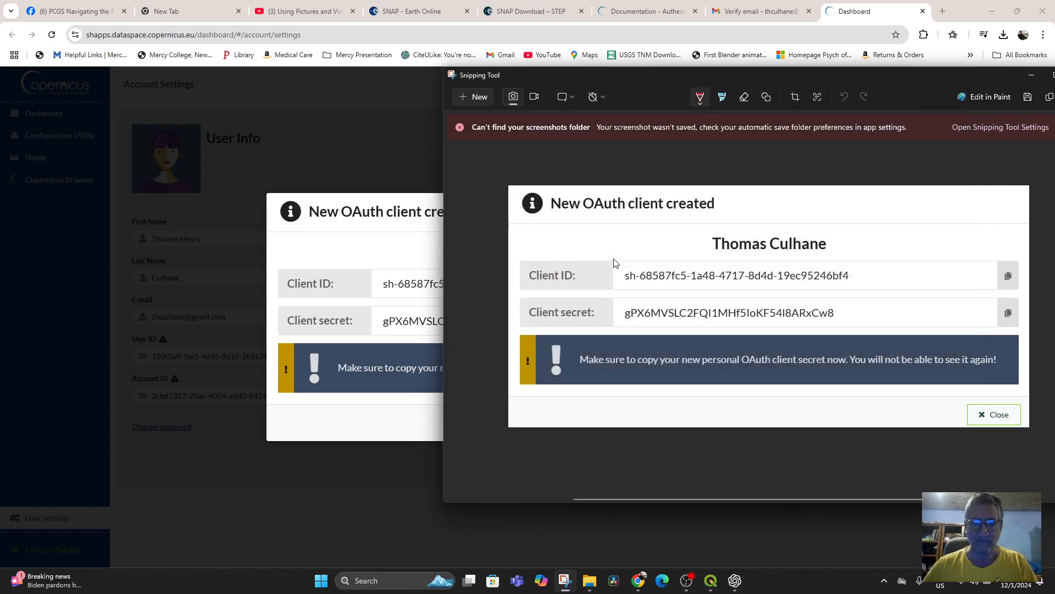
Step: Copy the OAuth client's ID from Chrome again and replace the Client ID in the SentinelHub login form in QGIS
left_click(375, 146)
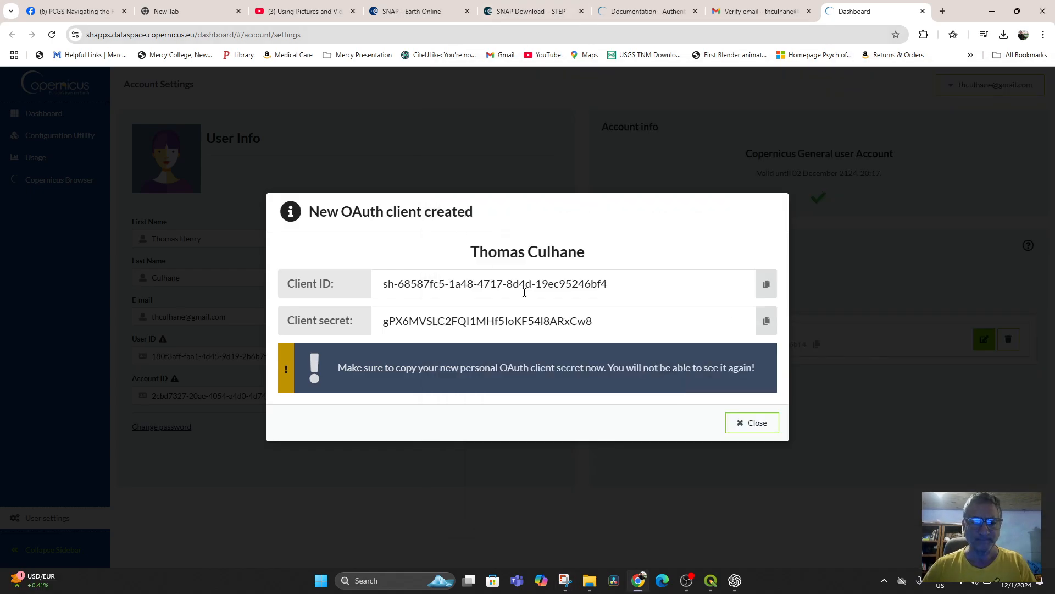
left_click(767, 283)
left_click(711, 580)
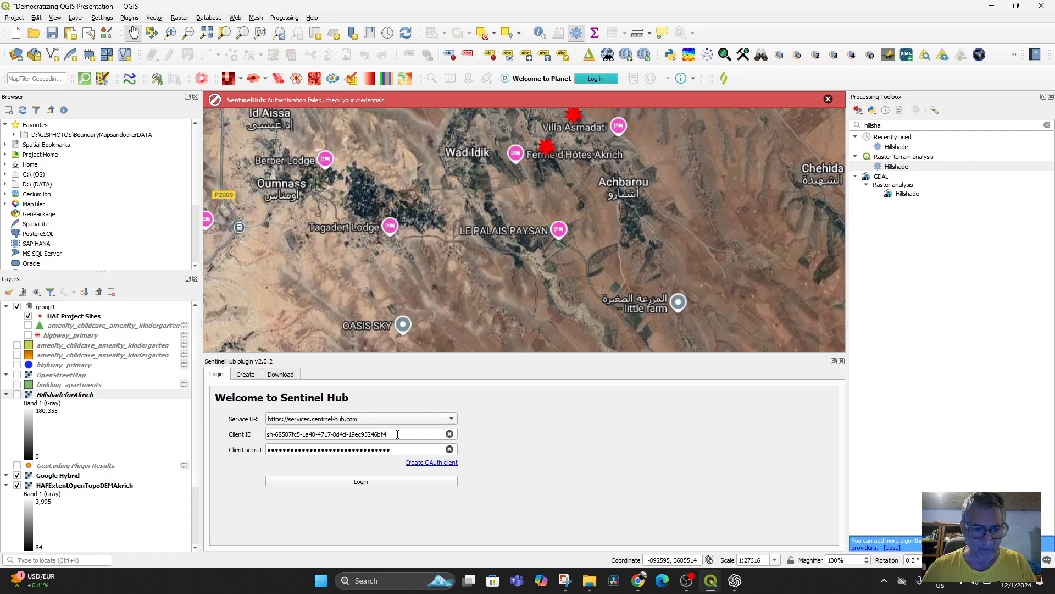
left_click_drag(398, 435, 215, 422)
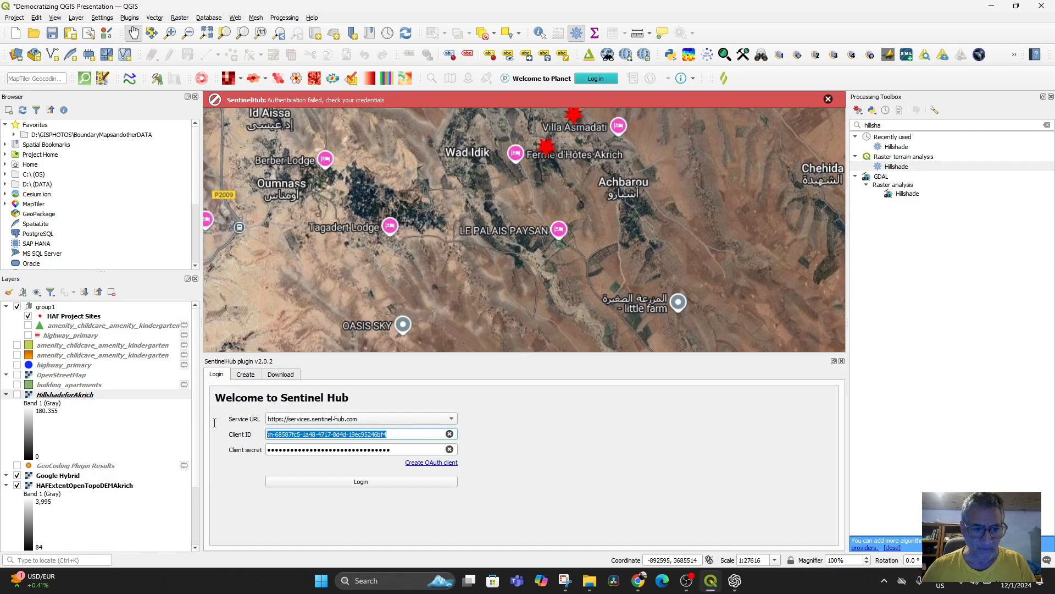
left_click(450, 434)
key("ctrl+v")
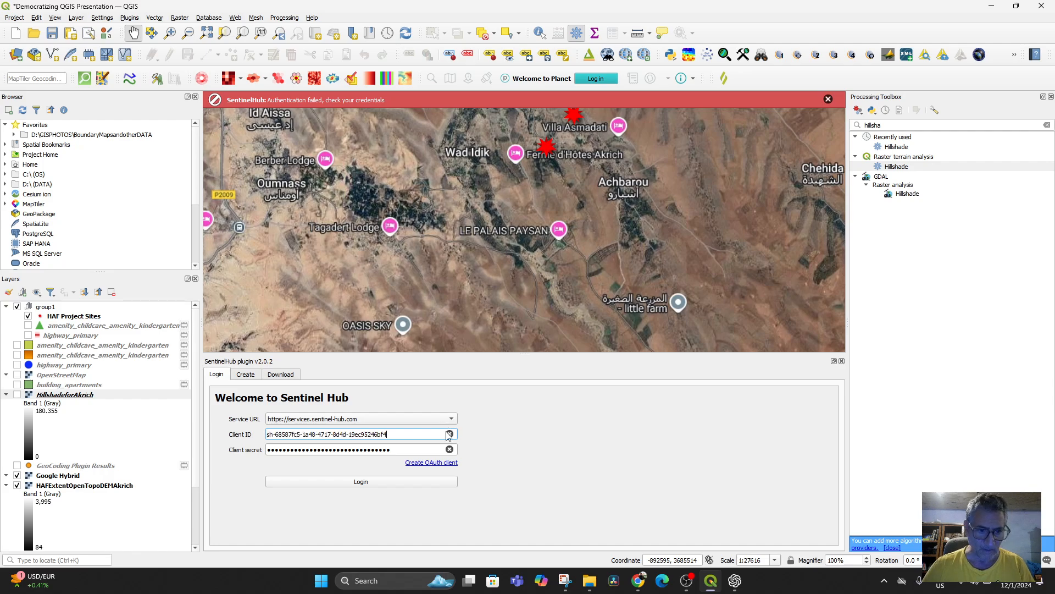
Step: Replace the Client secret in the QGIS SentinelHub login with the one copied from Chrome and try to log in
left_click(450, 450)
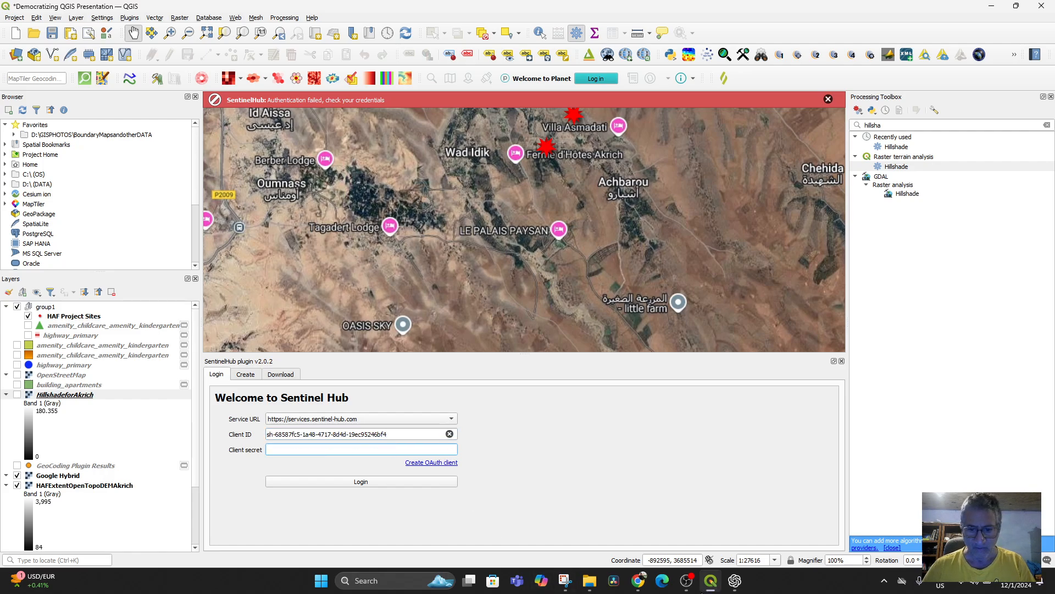
left_click(639, 582)
left_click(766, 321)
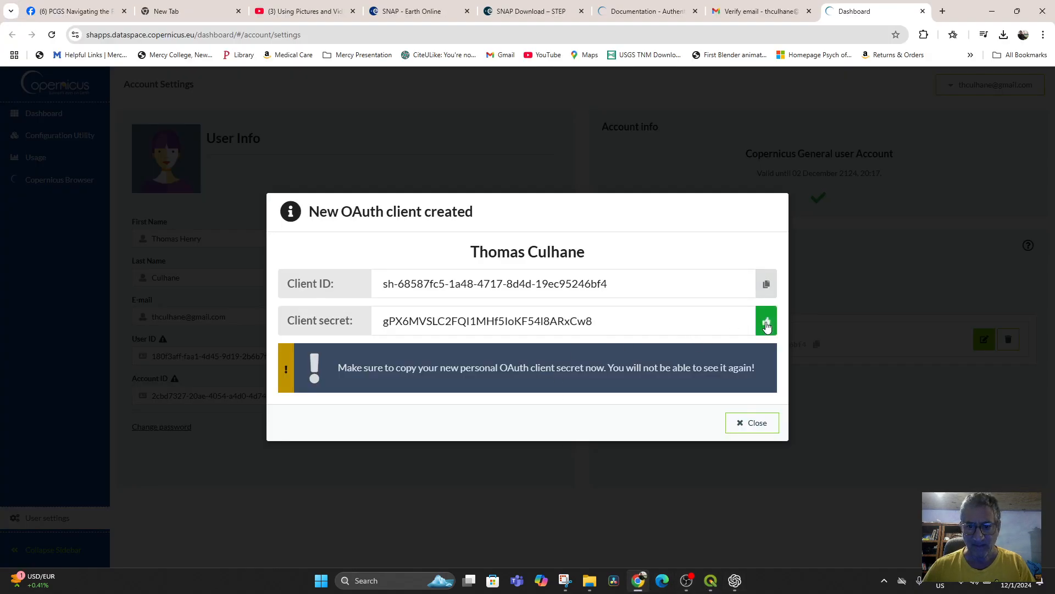
left_click(711, 581)
key("ctrl+v")
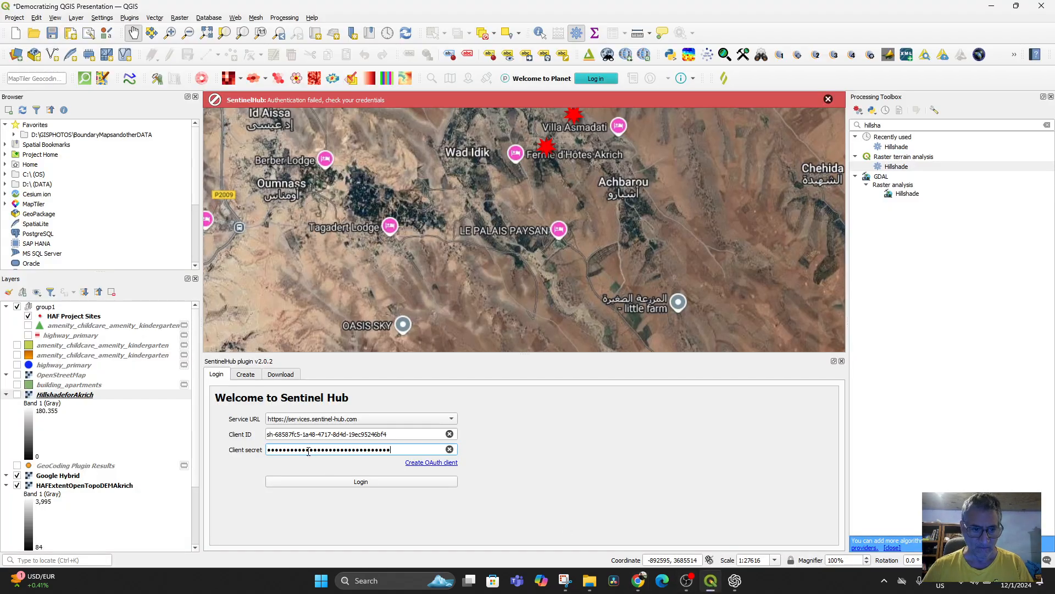
left_click(365, 485)
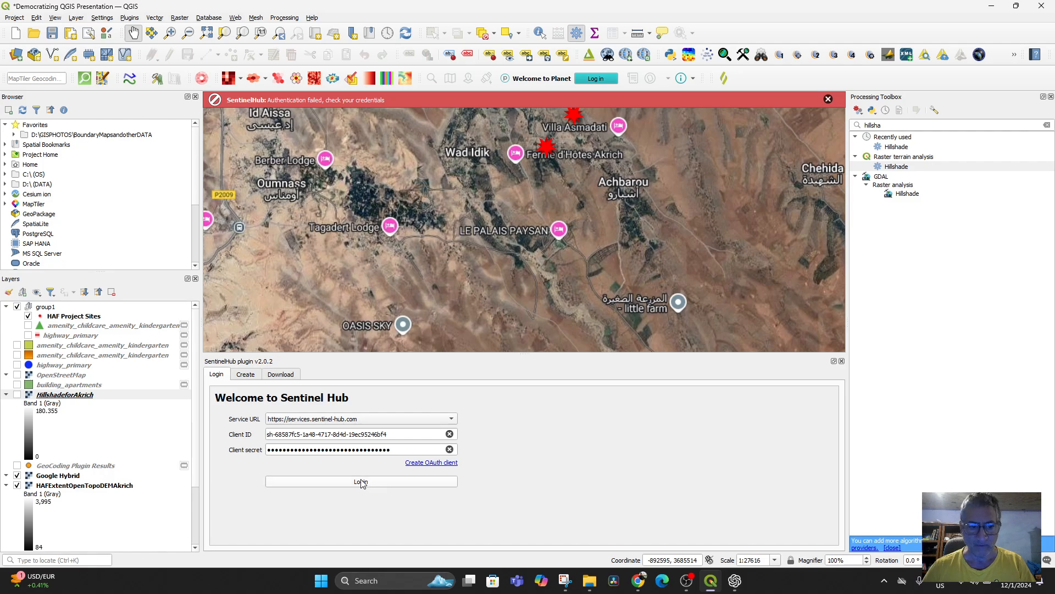
left_click(363, 483)
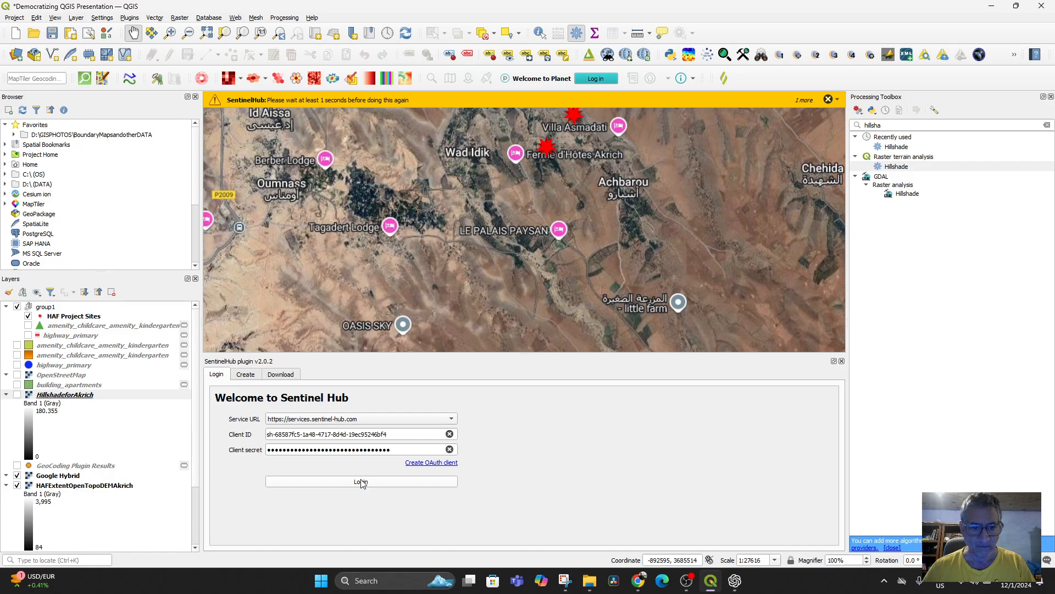
left_click(452, 421)
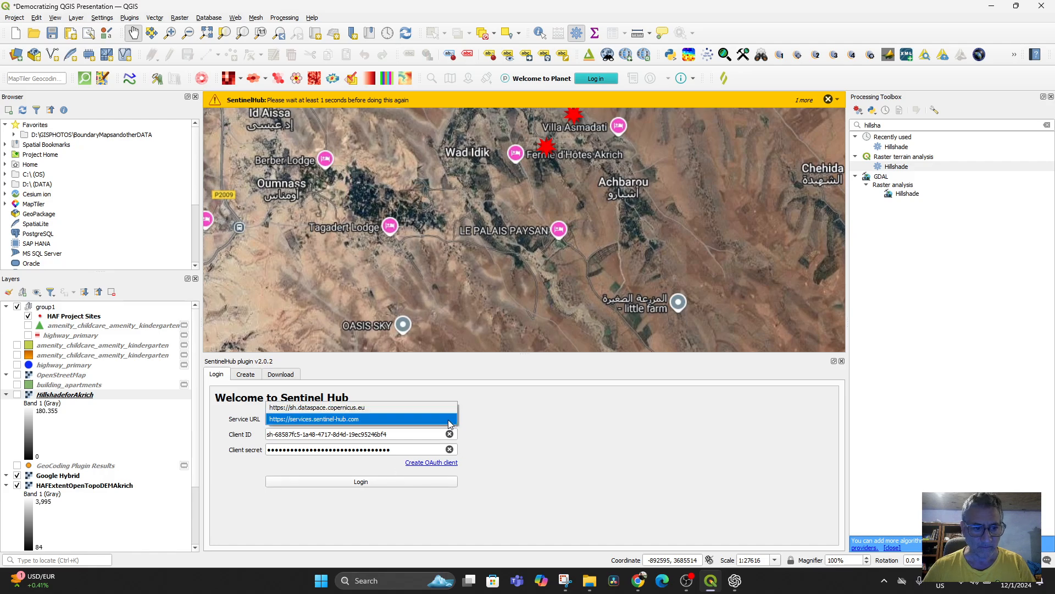
left_click(383, 409)
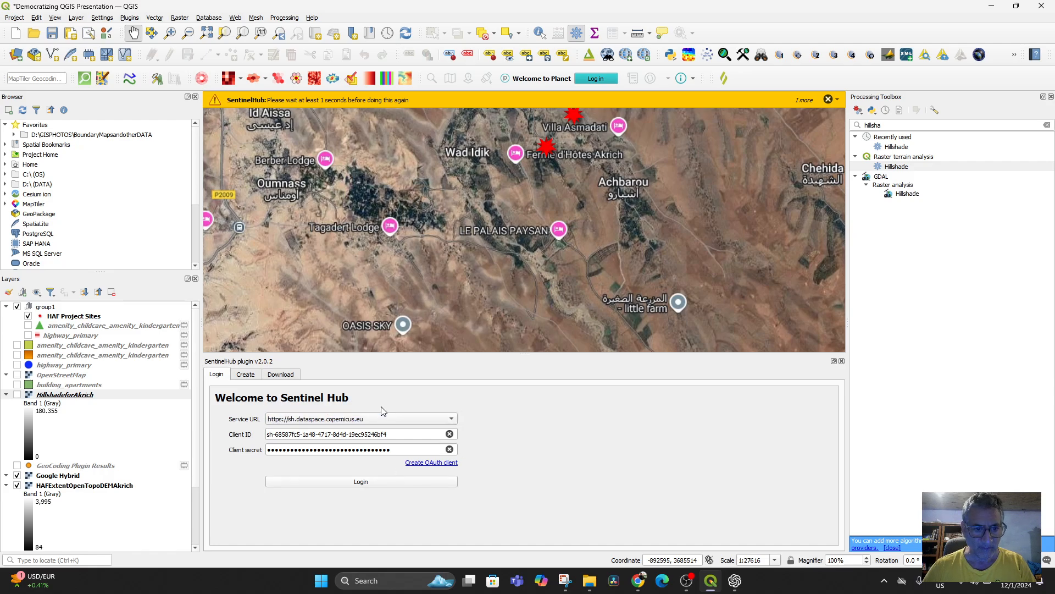
left_click(361, 482)
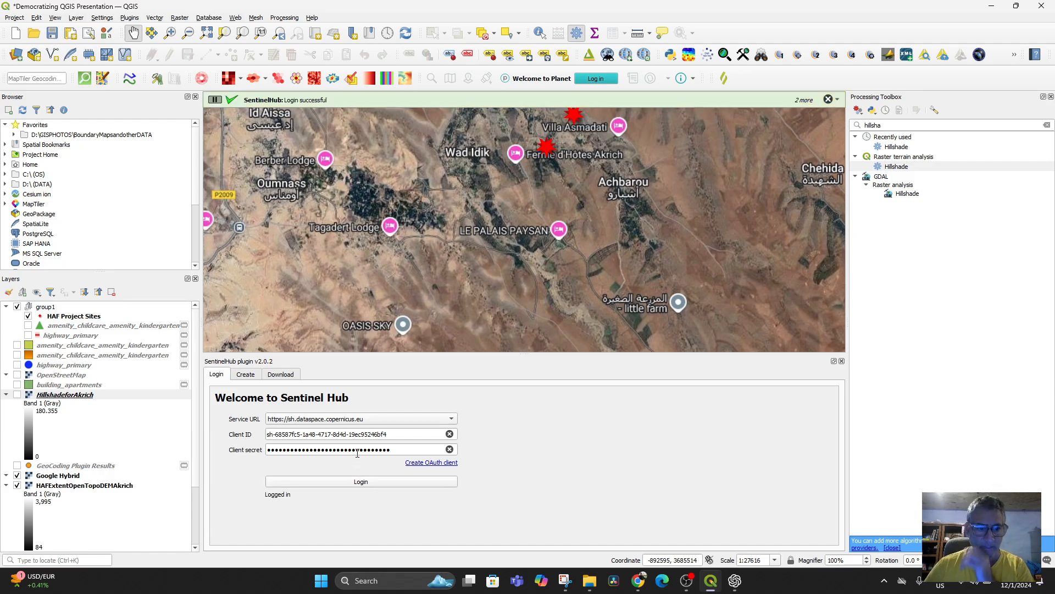
left_click(426, 423)
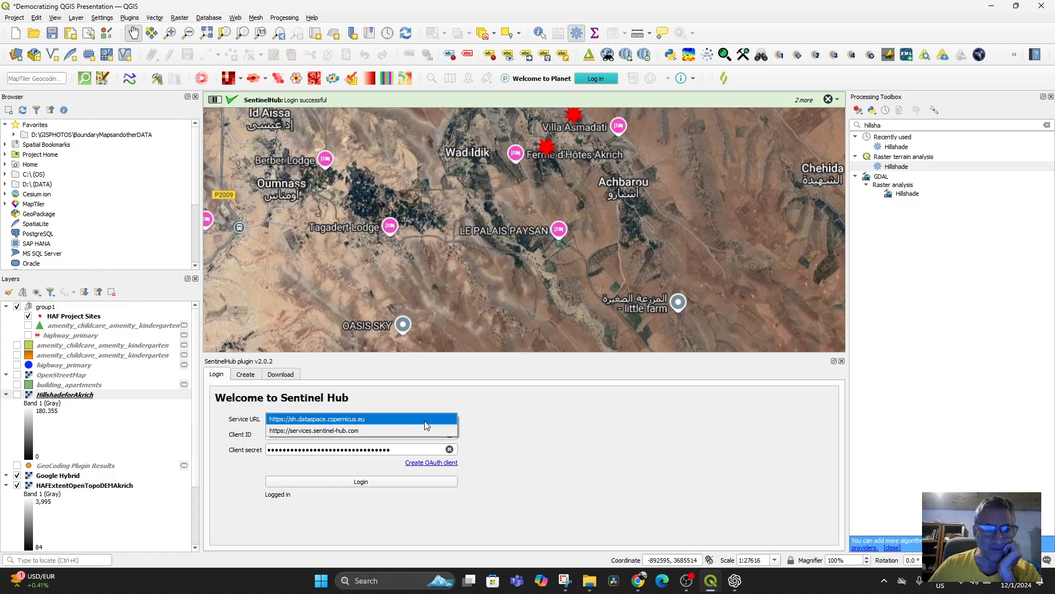
left_click(463, 379)
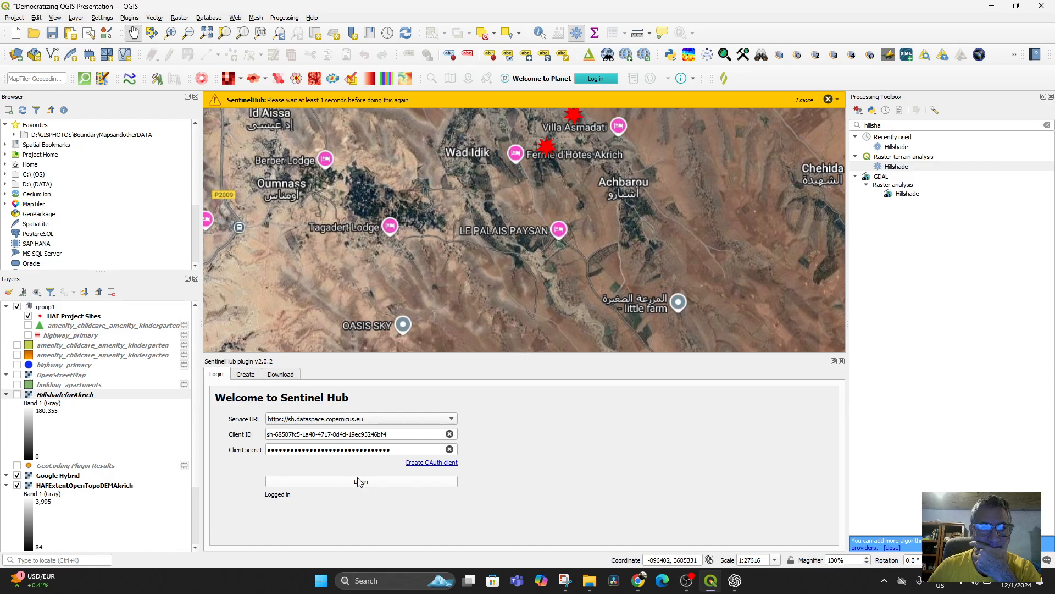
left_click(828, 99)
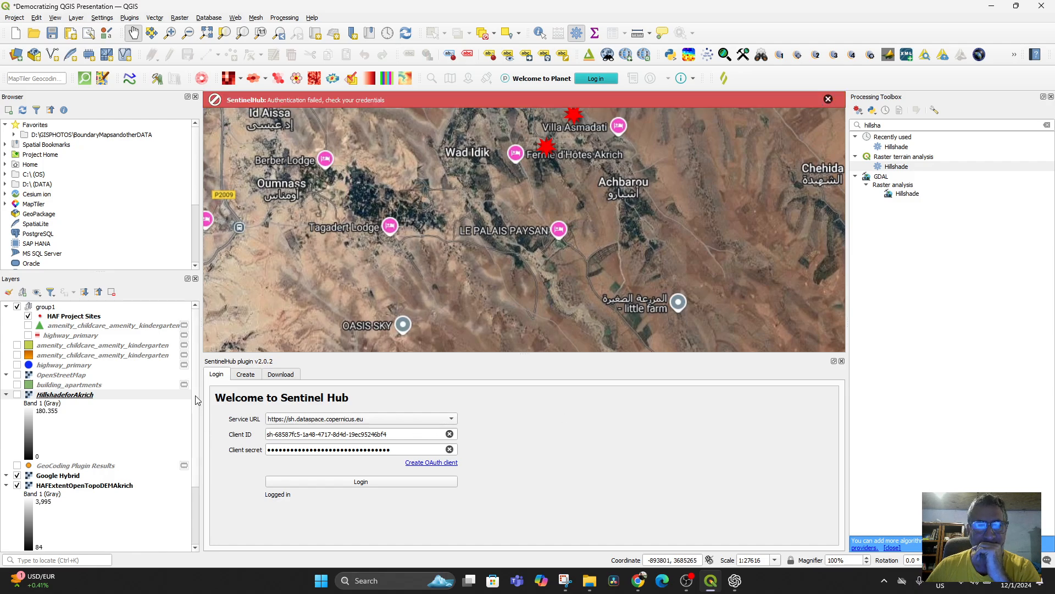
Step: Bring up the SentinelHub download settings and frame the map on the two HAF project sites near Akrich
left_click(245, 375)
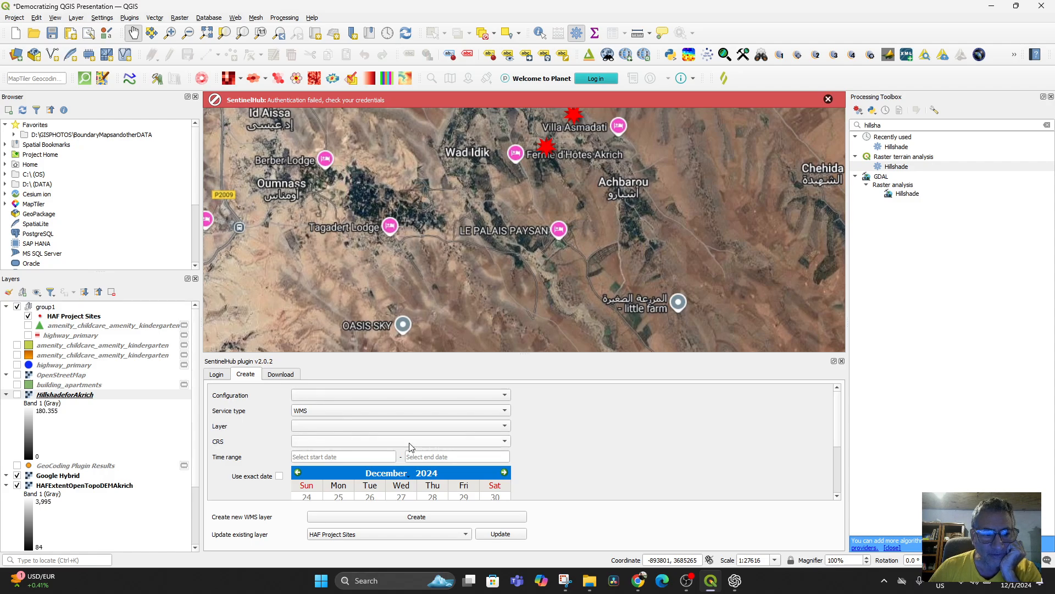
left_click(282, 374)
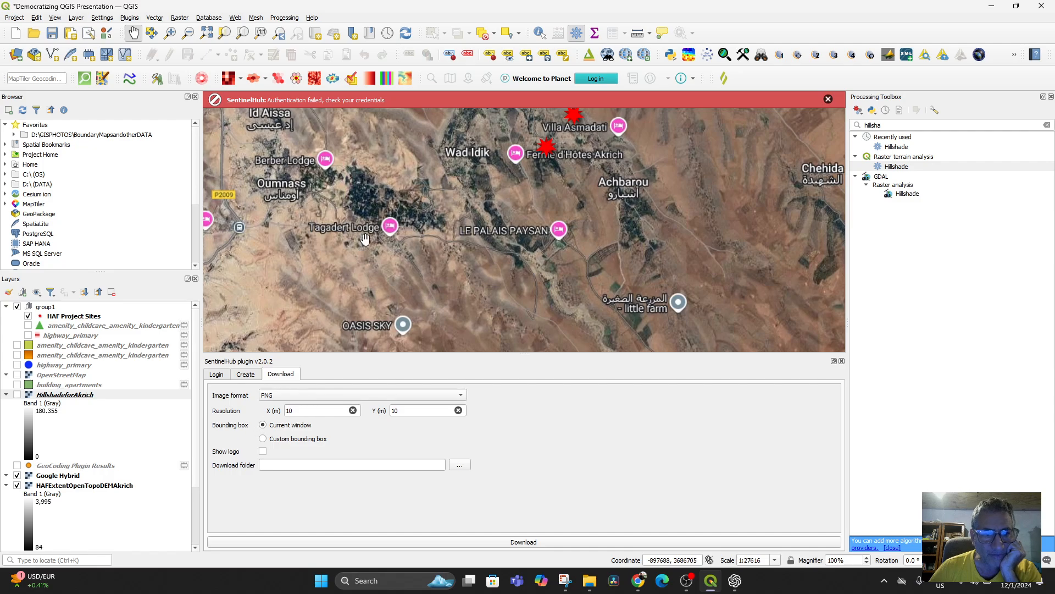
left_click_drag(480, 209, 444, 321)
left_click_drag(448, 271, 367, 291)
scroll(431, 271, "up", 1)
scroll(431, 271, "down", 1)
scroll(365, 279, "up", 1)
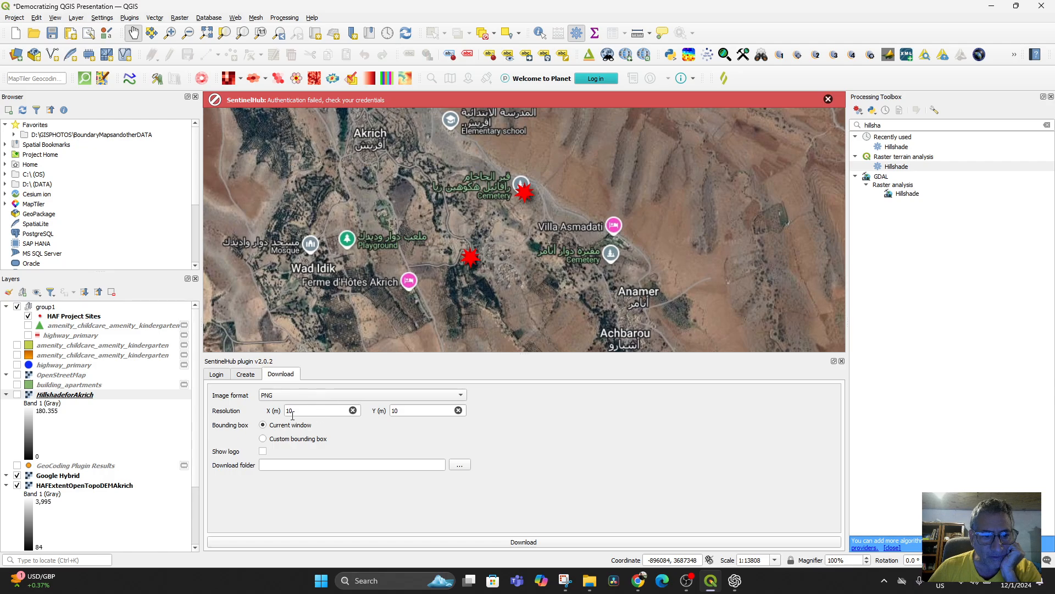
Step: Keep PNG as the image format, set the download folder to D:/GISPHOTOS/HighAtlasMountainsSRTMmaps and try to download the image
left_click(289, 396)
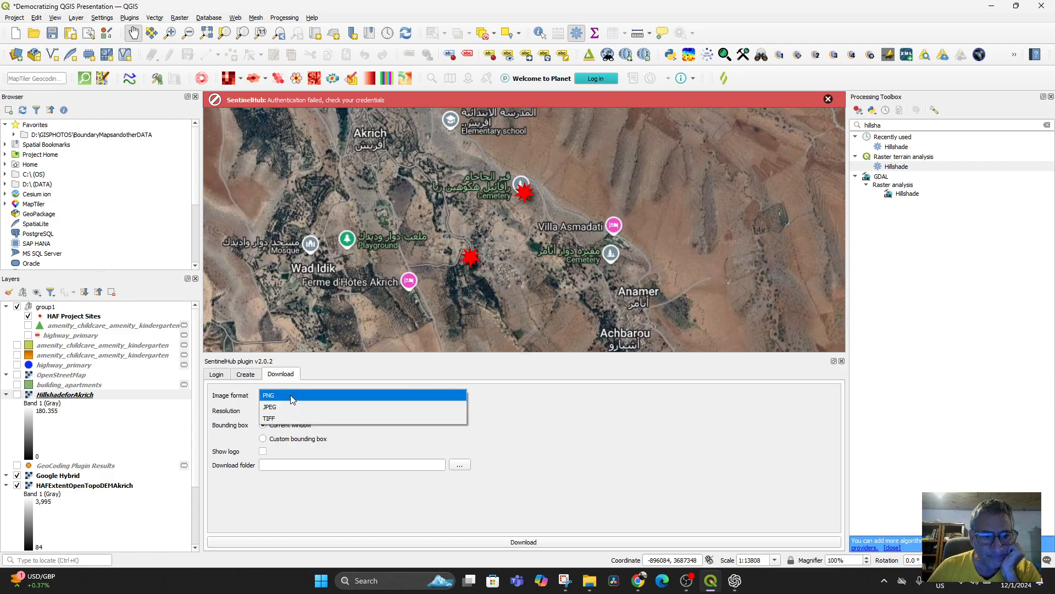
left_click(292, 396)
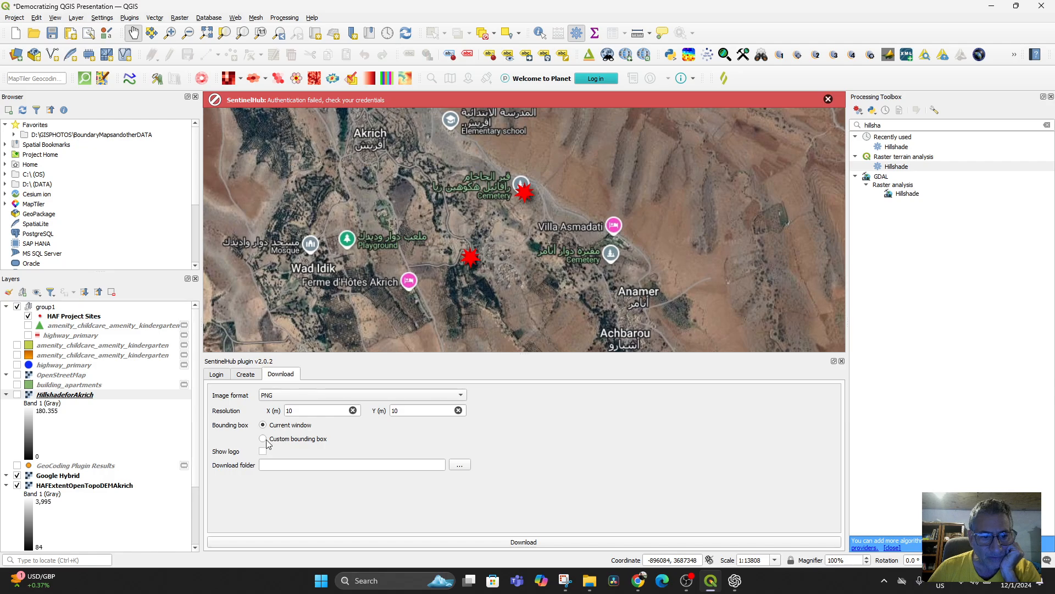
left_click(460, 465)
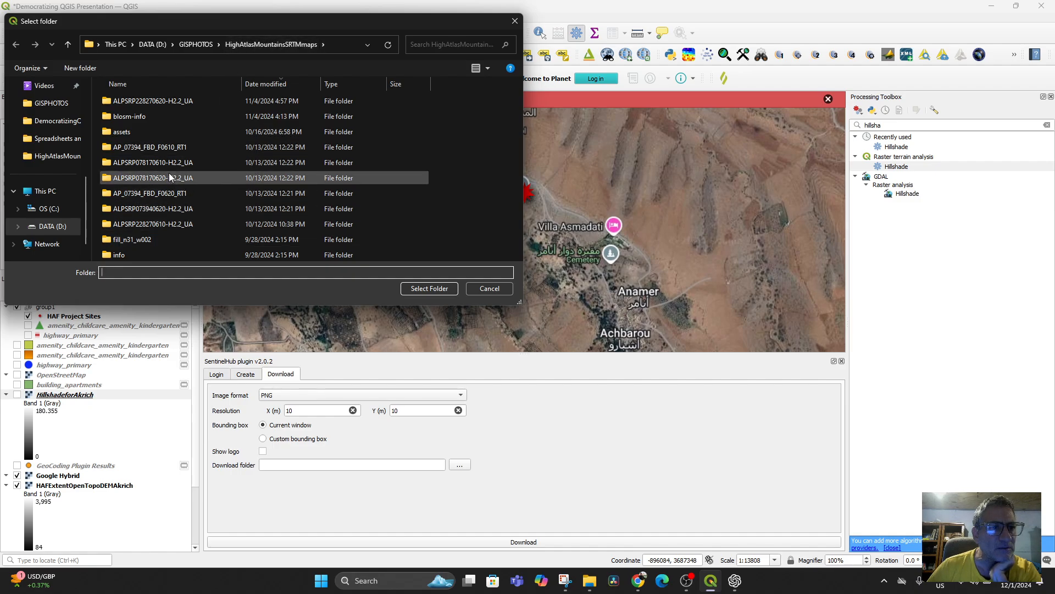
left_click(246, 44)
left_click(420, 288)
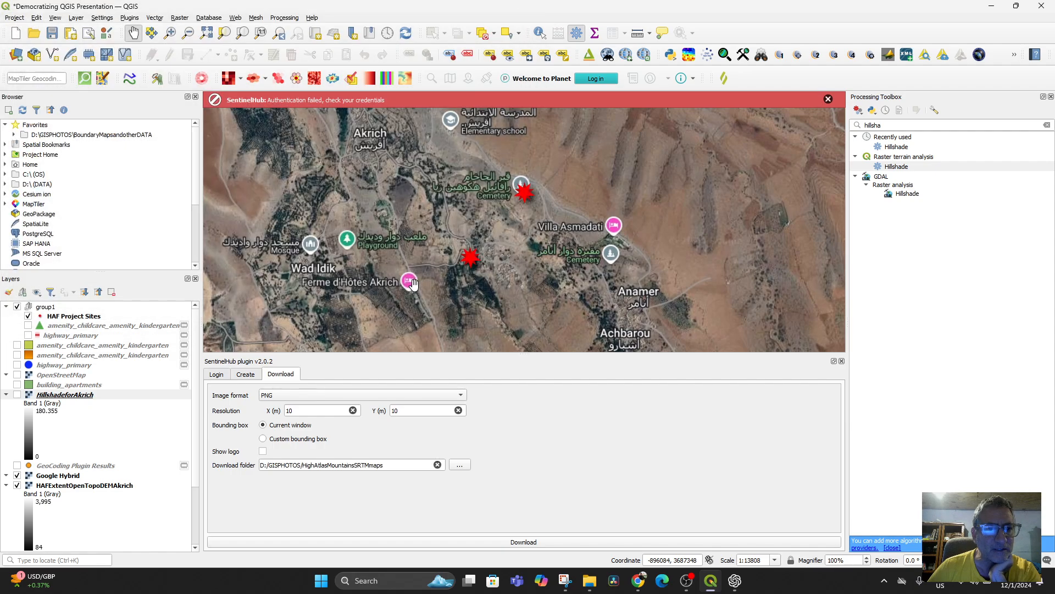
left_click(541, 542)
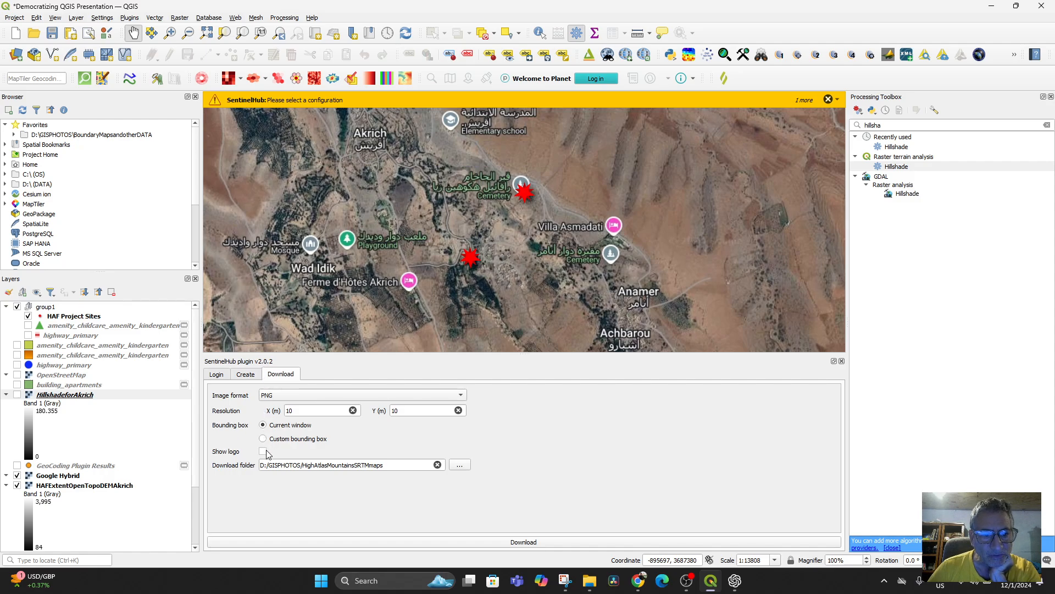
Step: Examine the SentinelHub layer creation settings, including configuration, service type, dates and existing layers to update, and the QGIS layer commands
left_click(243, 375)
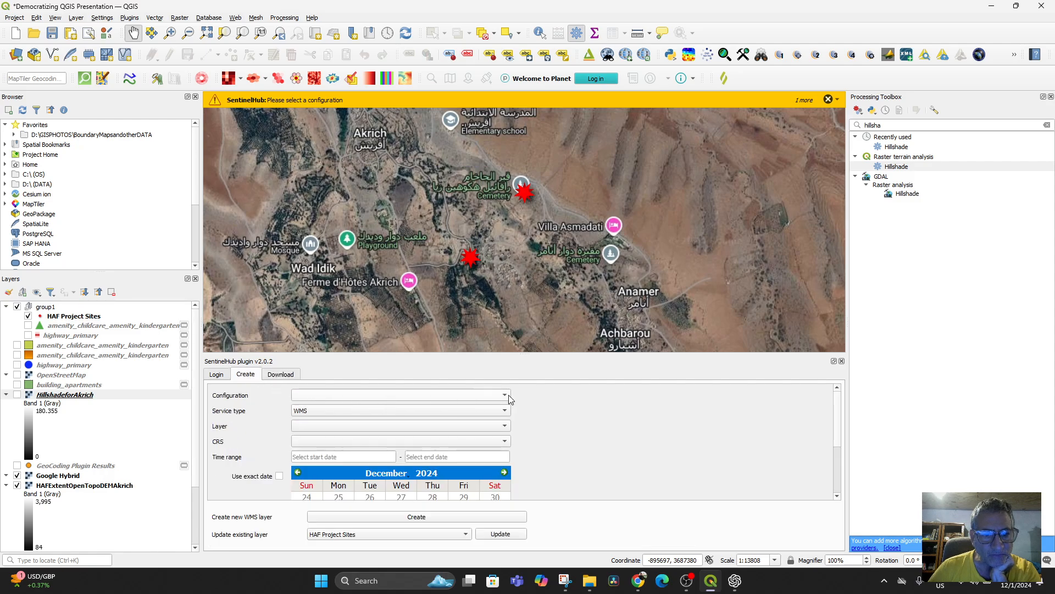
left_click(446, 410)
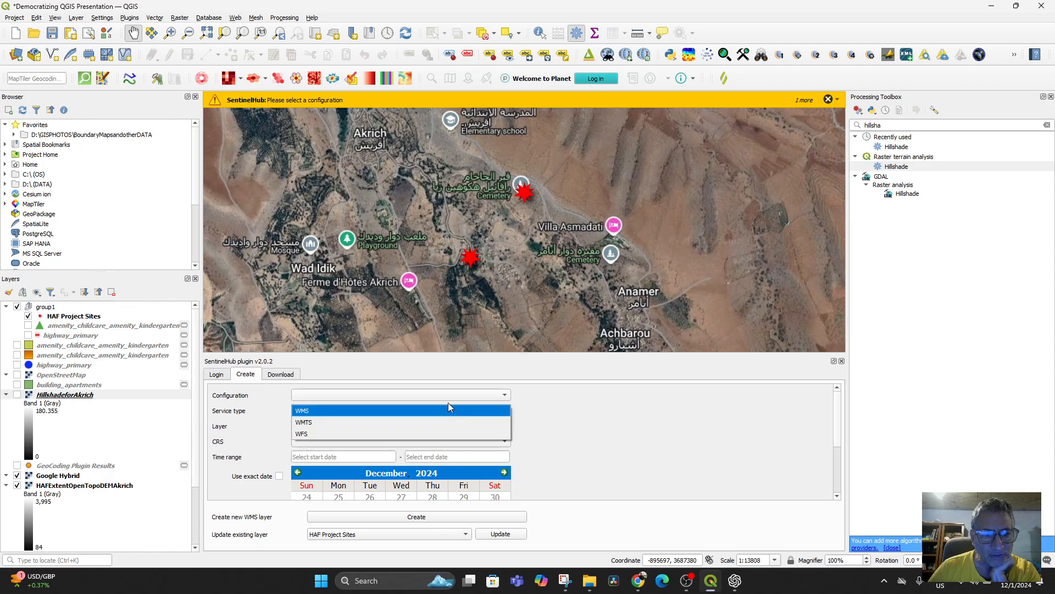
left_click(427, 395)
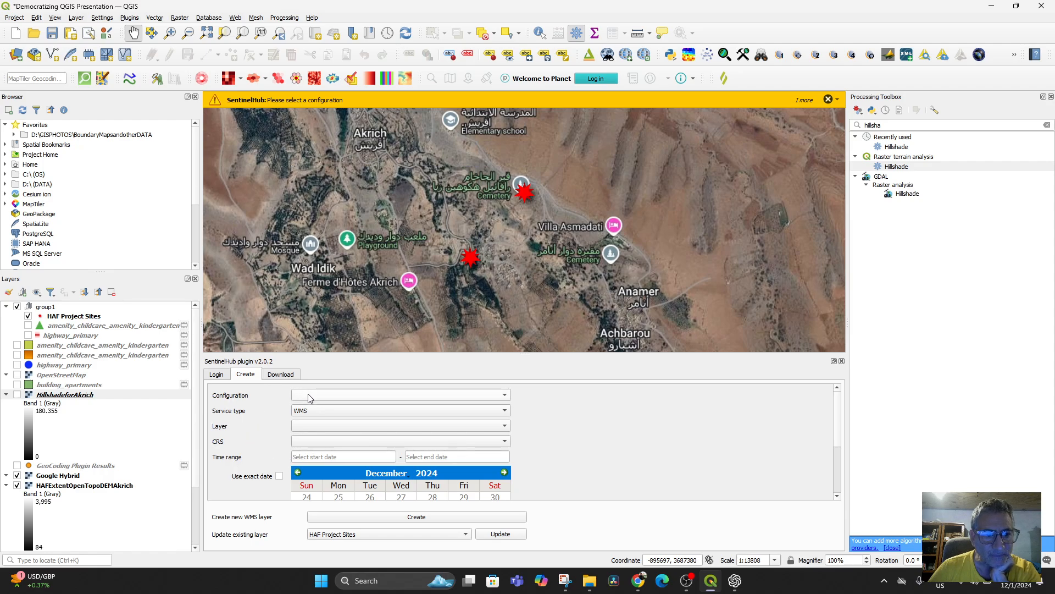
left_click(216, 374)
left_click(246, 376)
scroll(493, 476, "down", 4)
scroll(493, 476, "up", 2)
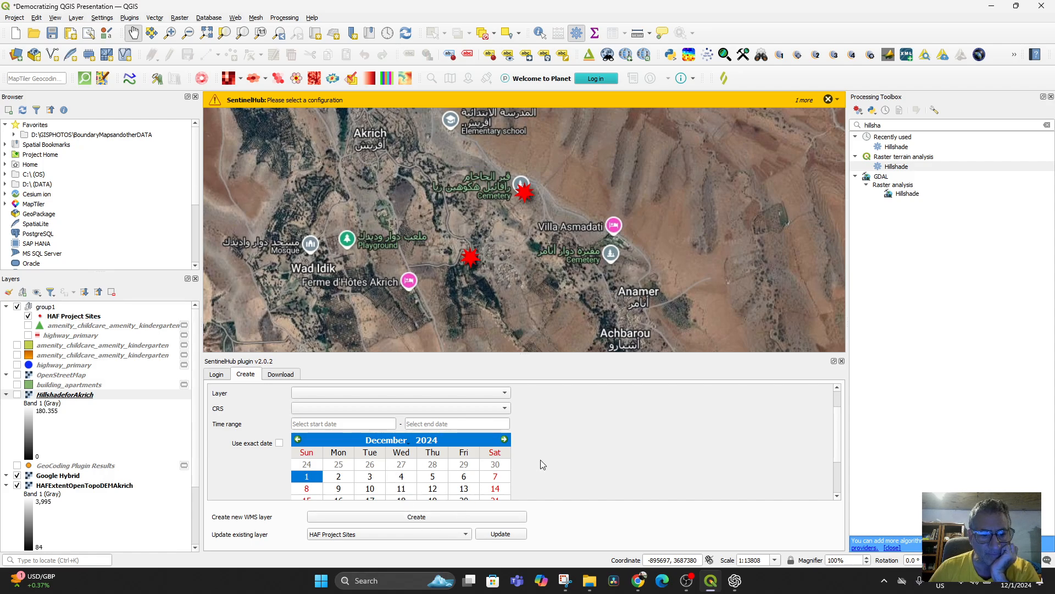
scroll(540, 459, "down", 2)
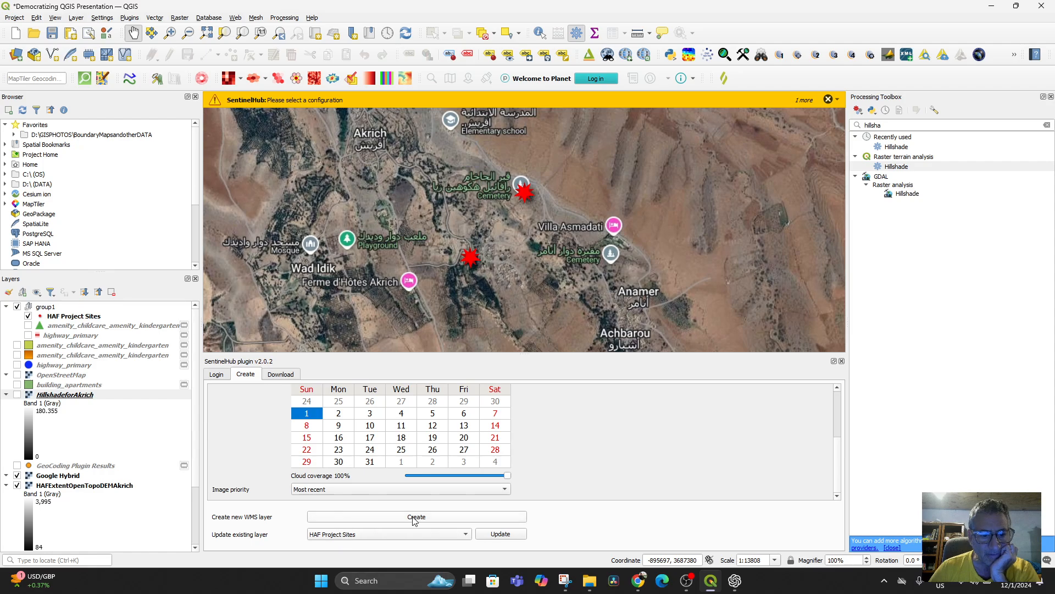
left_click(465, 534)
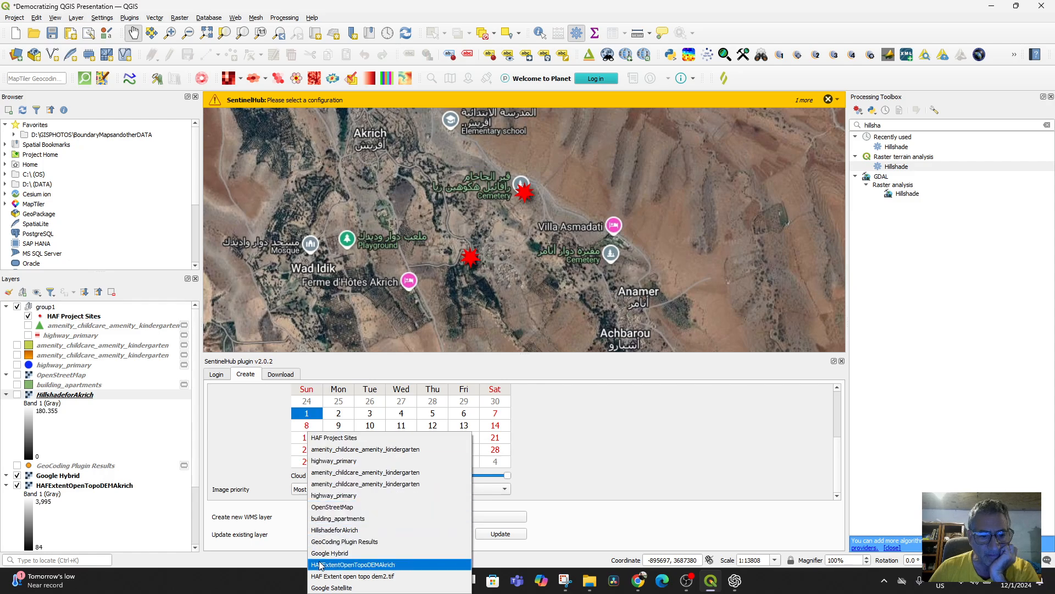
left_click(251, 427)
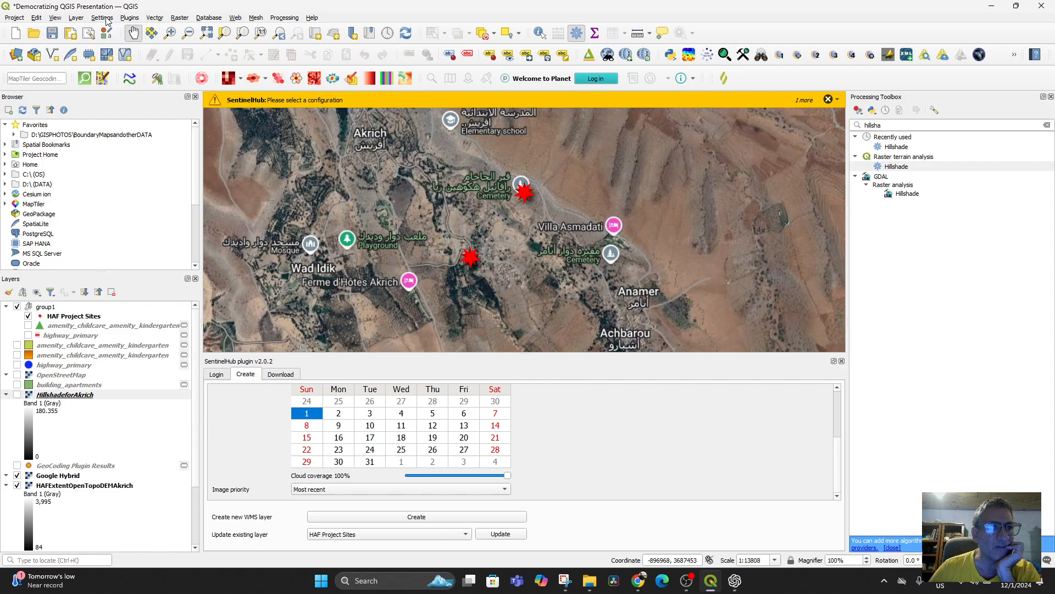
left_click(77, 19)
mouse_move(101, 41)
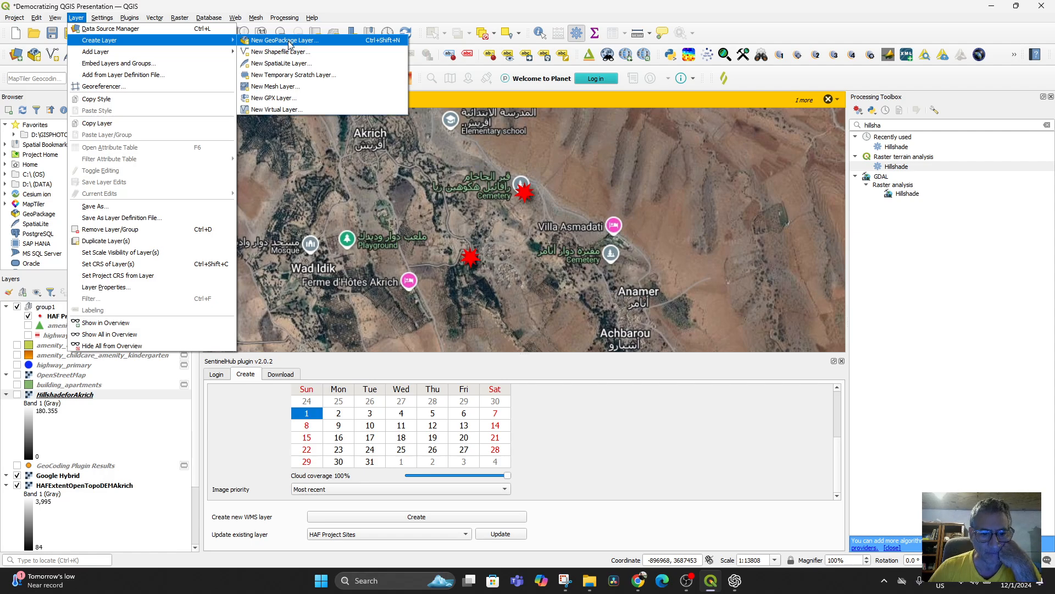
Step: Try to create a new WMS layer with the current SentinelHub settings
left_click(414, 518)
left_click(414, 518)
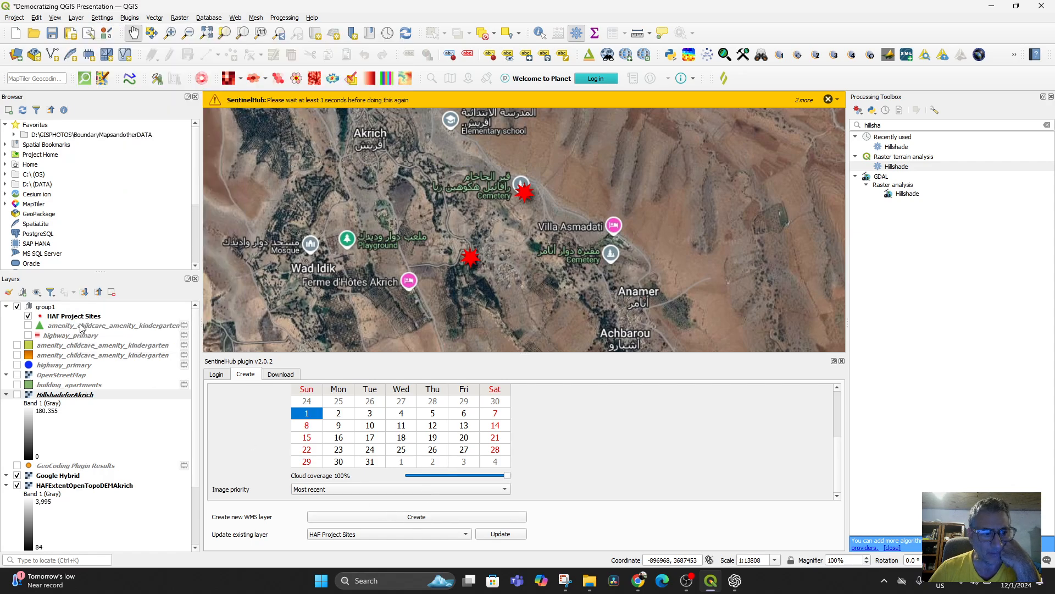
scroll(134, 393, "down", 3)
scroll(135, 392, "up", 3)
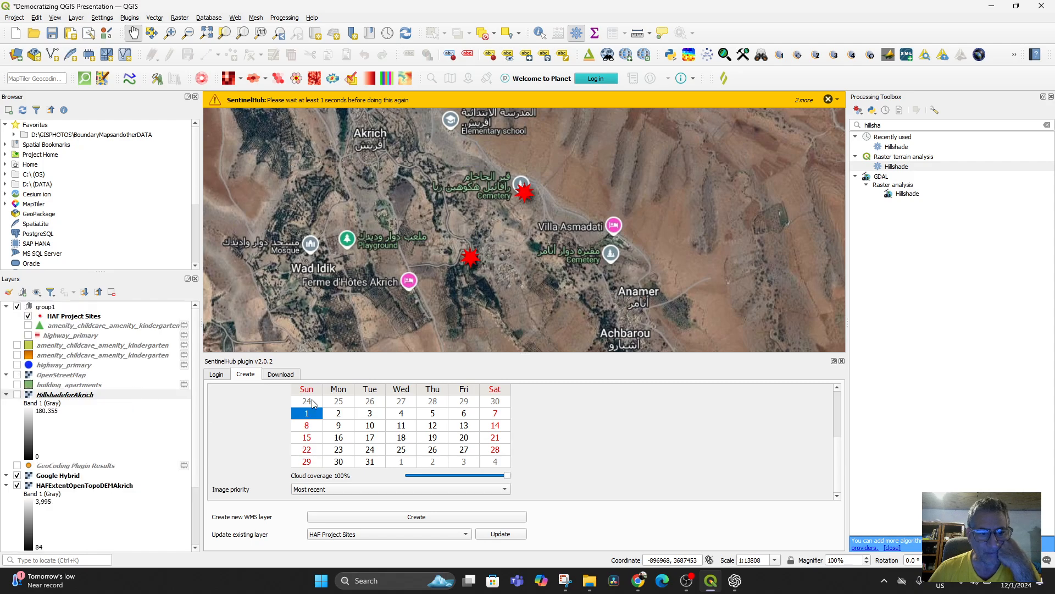
Step: Examine the SentinelHub download settings and the image priority options for creating a layer
left_click(284, 377)
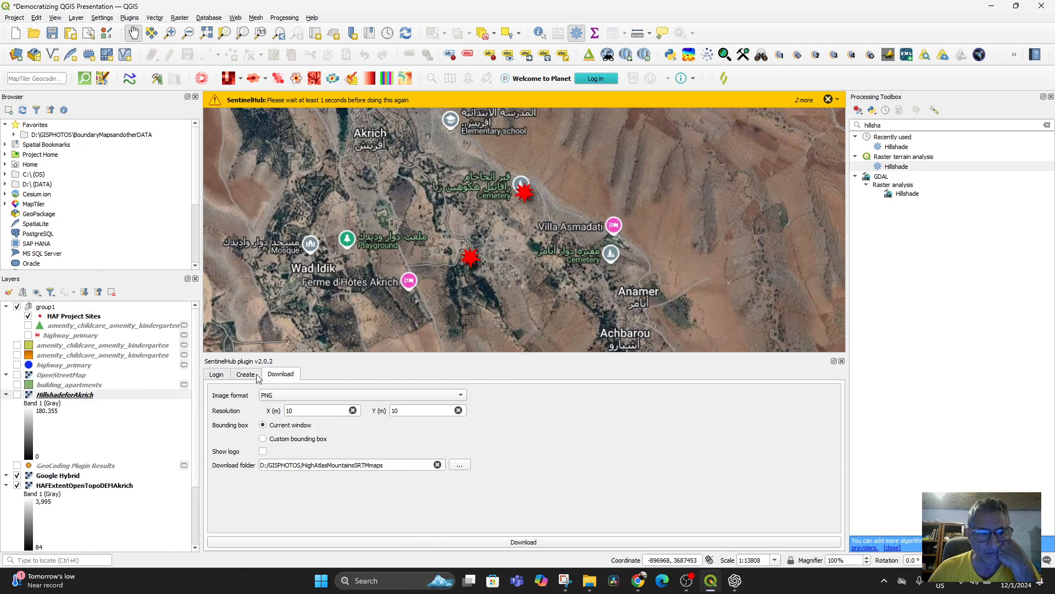
left_click(257, 376)
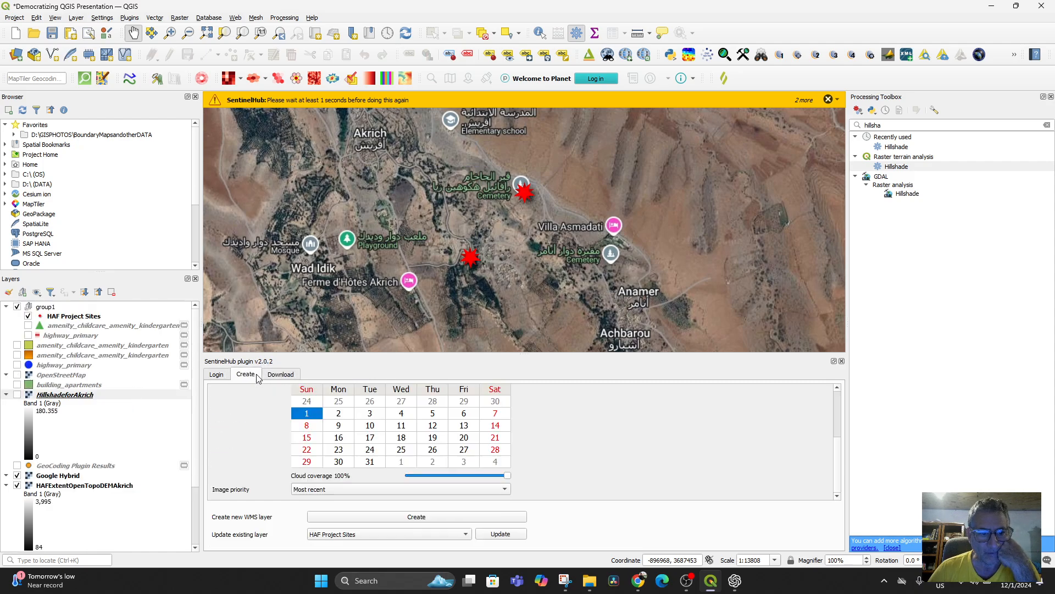
left_click(462, 489)
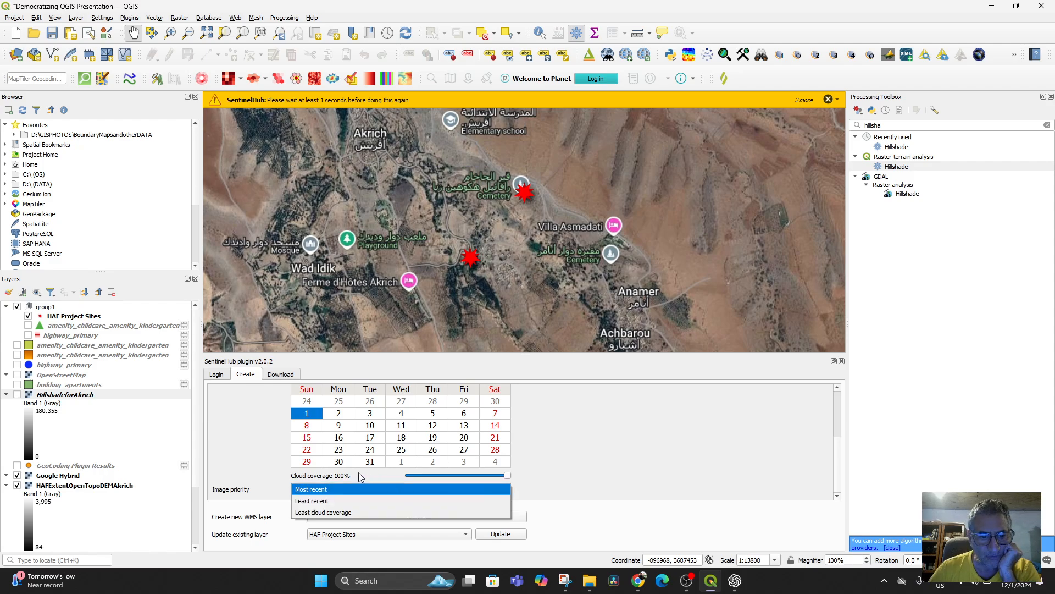
scroll(296, 444, "up", 4)
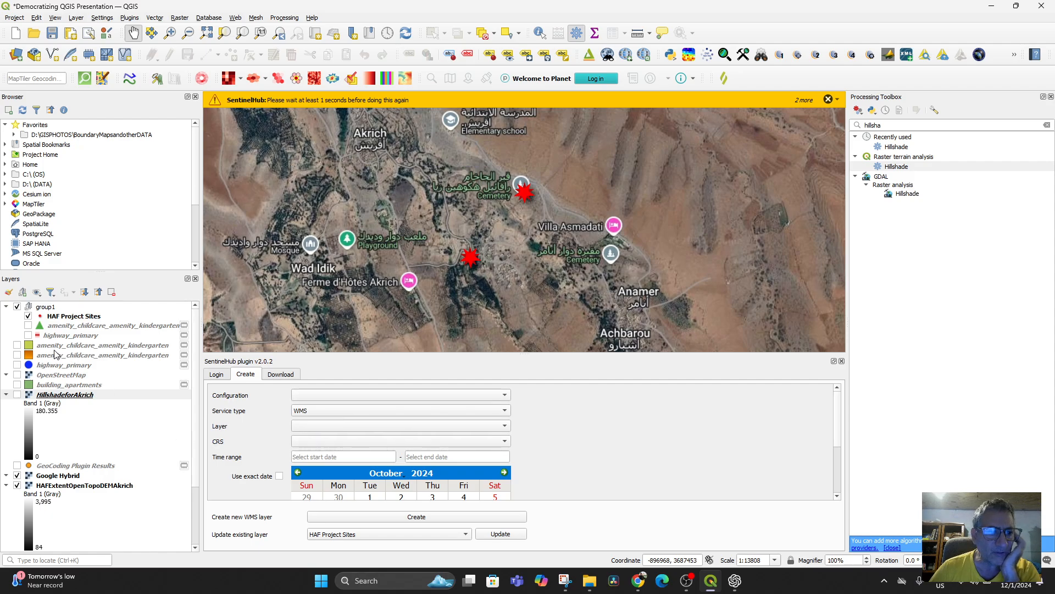
left_click(79, 19)
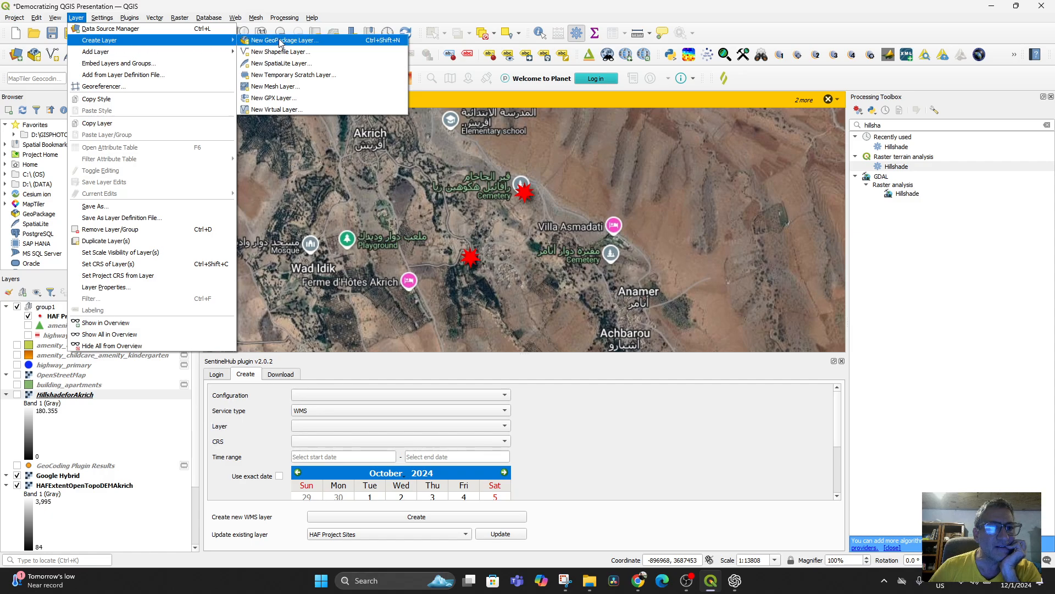
left_click(279, 42)
left_click(478, 124)
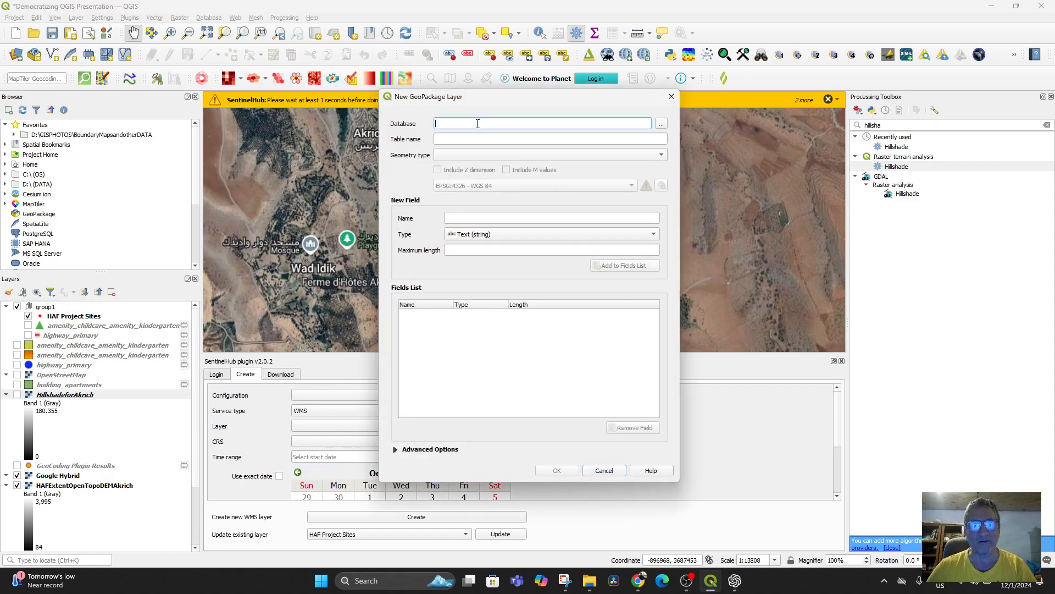
left_click(605, 471)
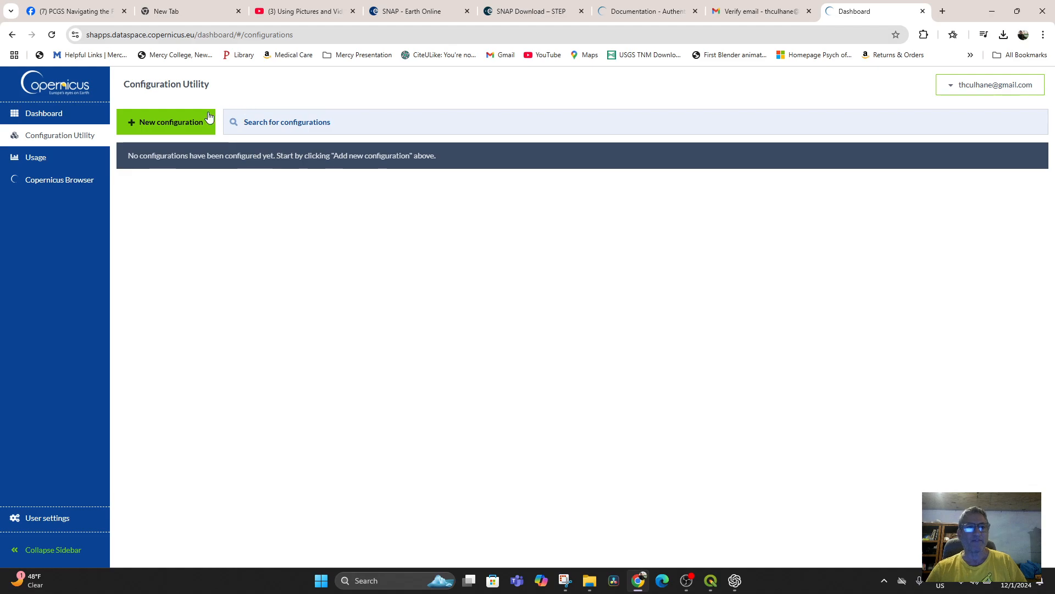
Step: In the Copernicus dashboard in the browser, create a configuration named HAF Projects based on the Sentinel-1 template
left_click(13, 35)
left_click(13, 35)
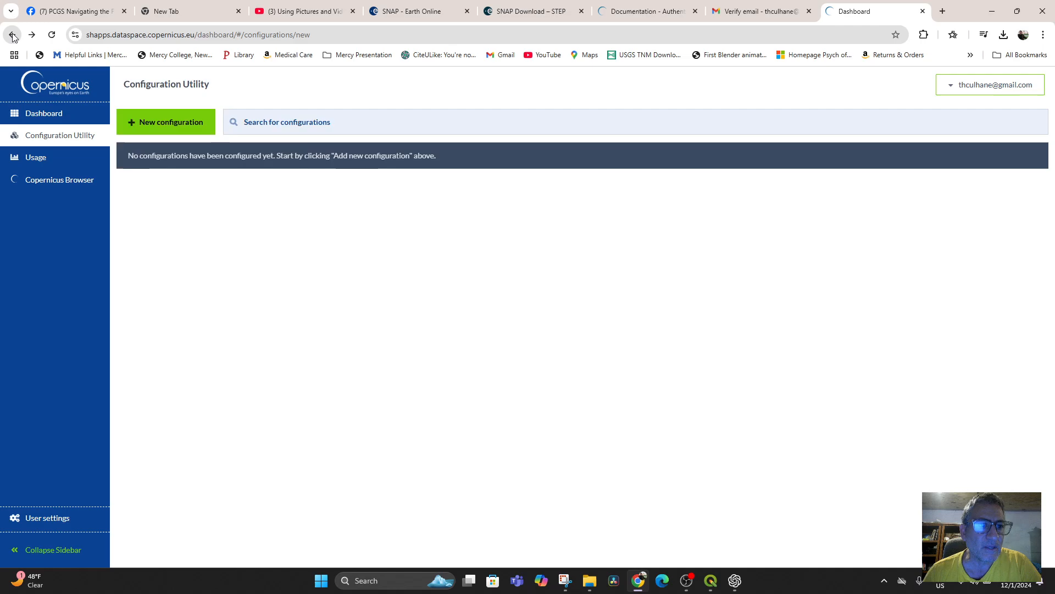
left_click(13, 35)
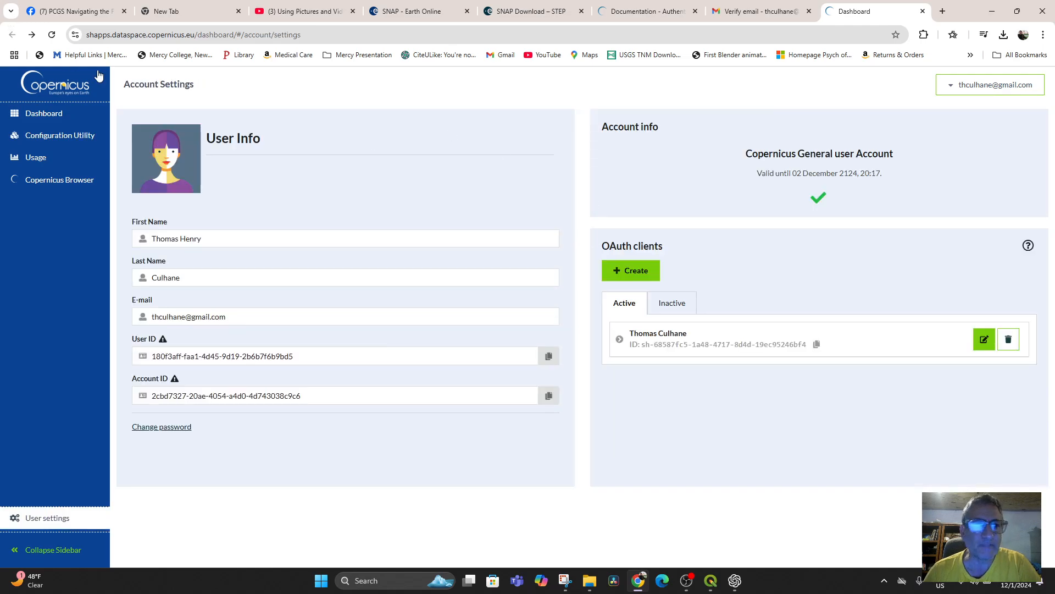
left_click(32, 35)
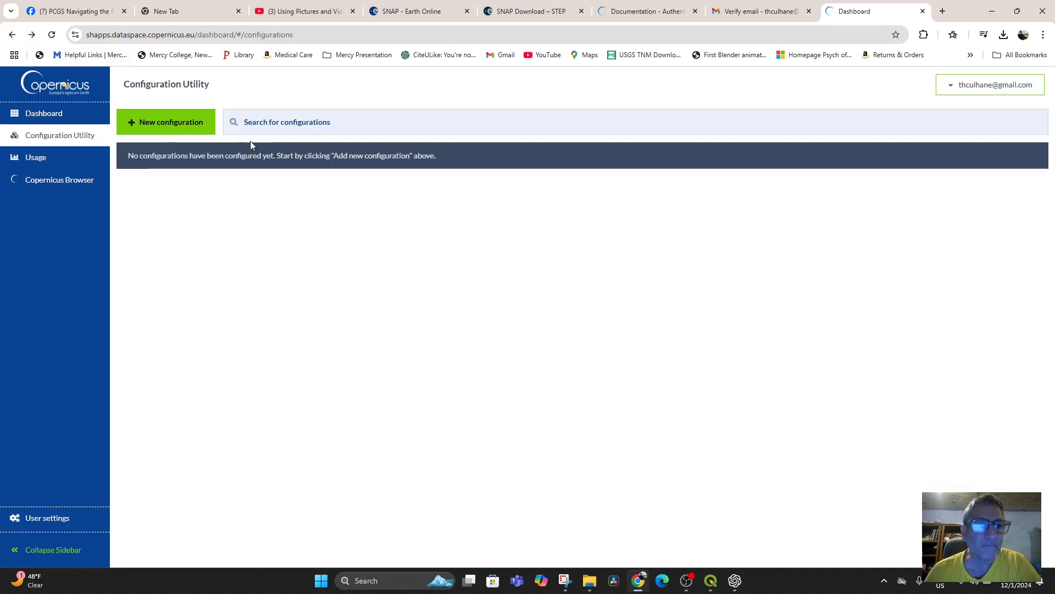
left_click(156, 128)
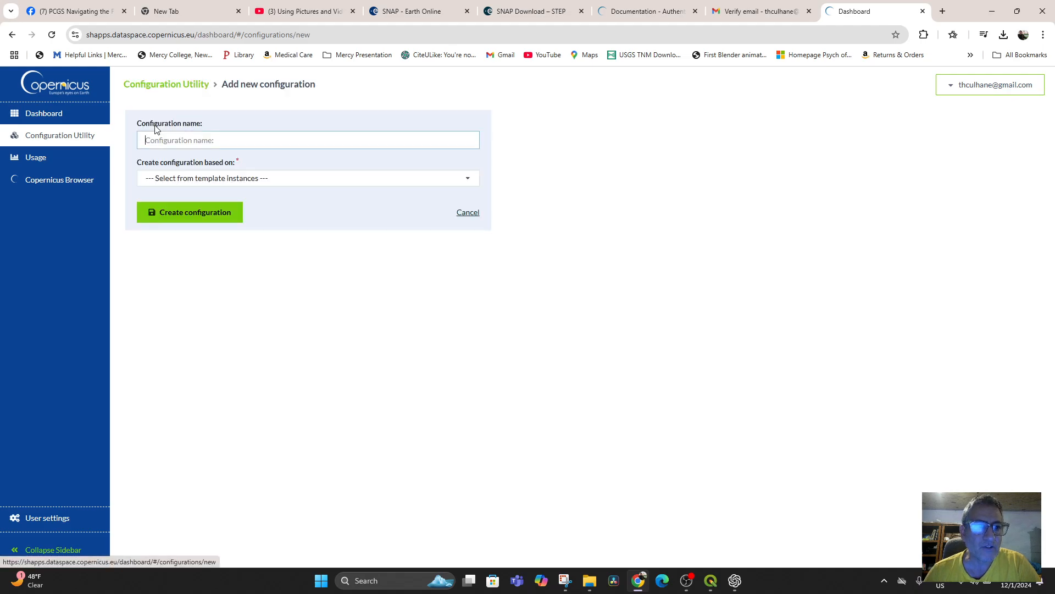
left_click(183, 140)
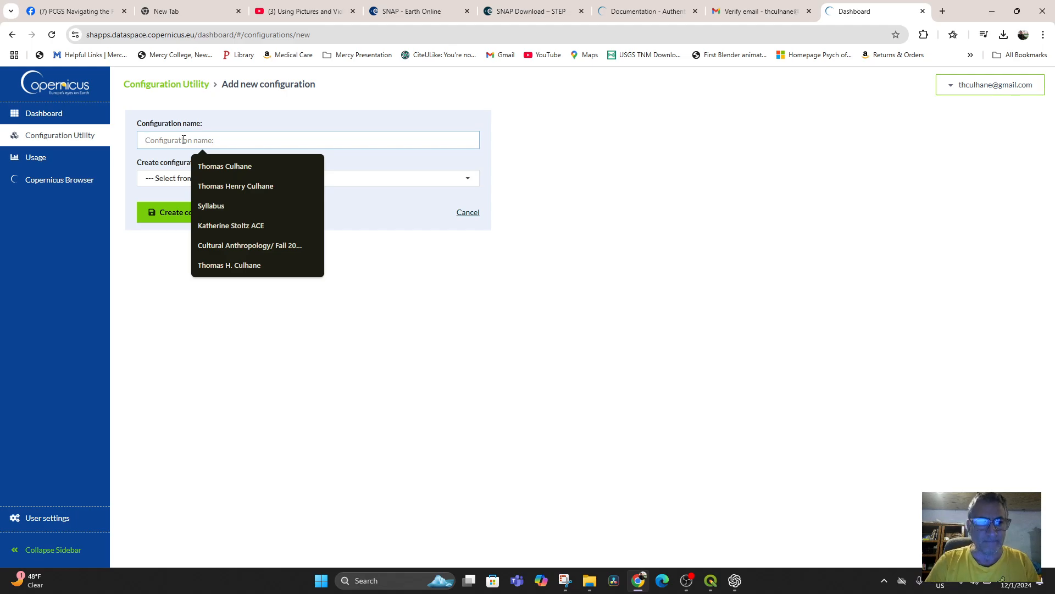
type("H")
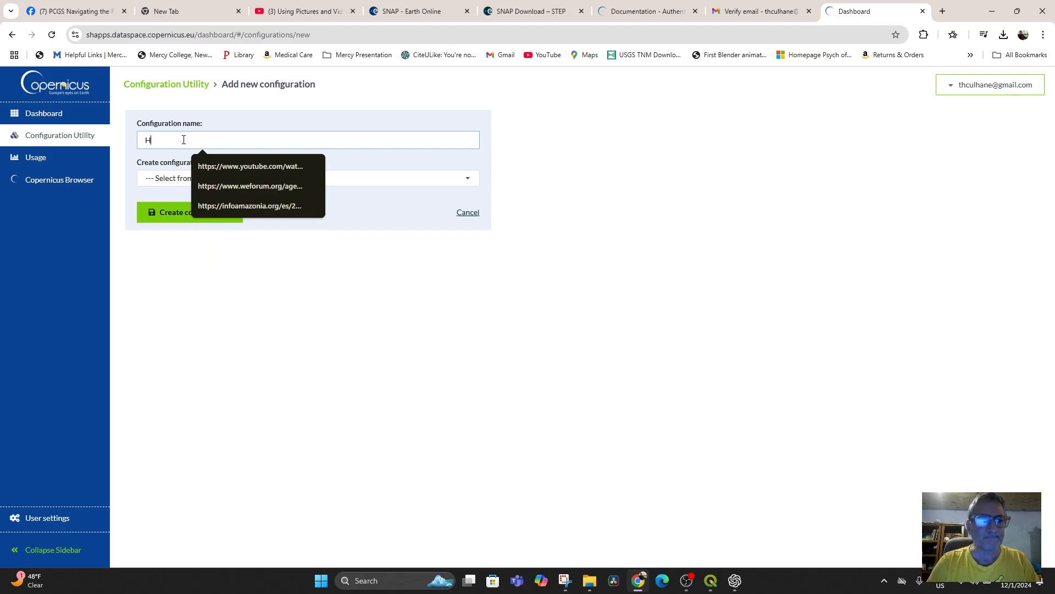
type("AF Projects")
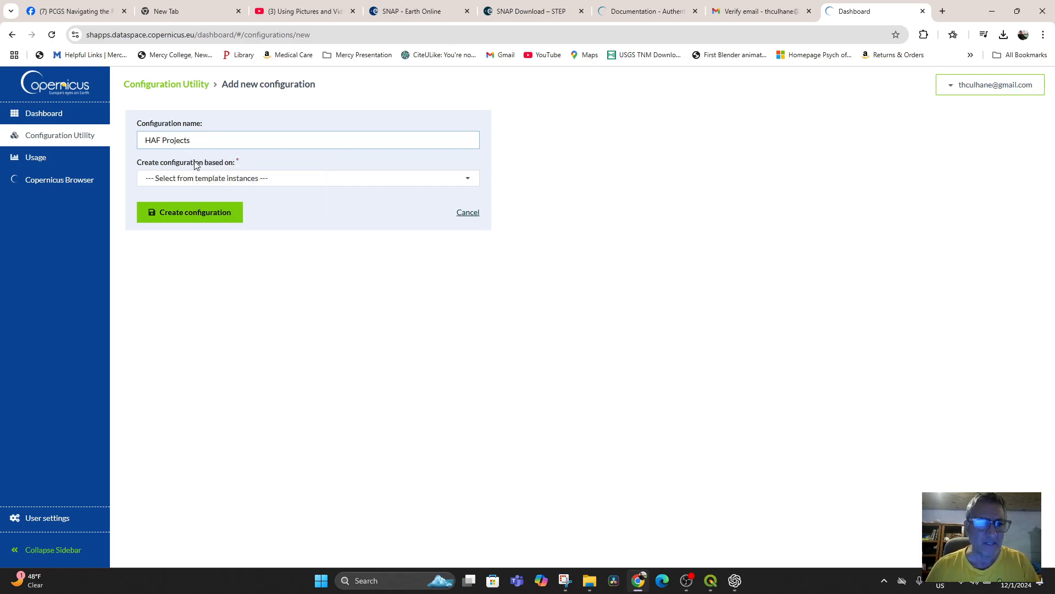
left_click(341, 177)
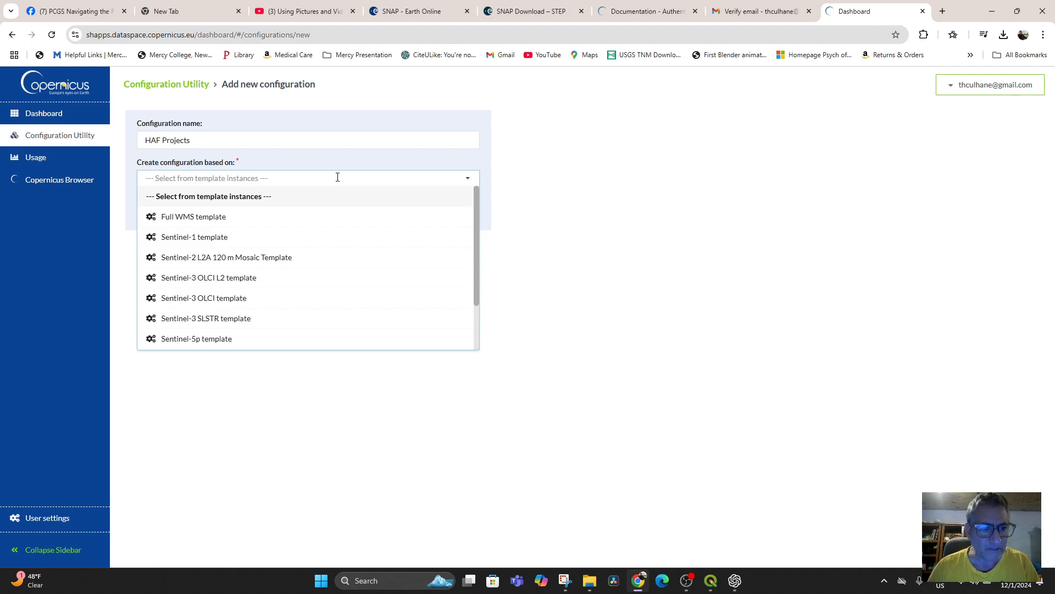
left_click(238, 239)
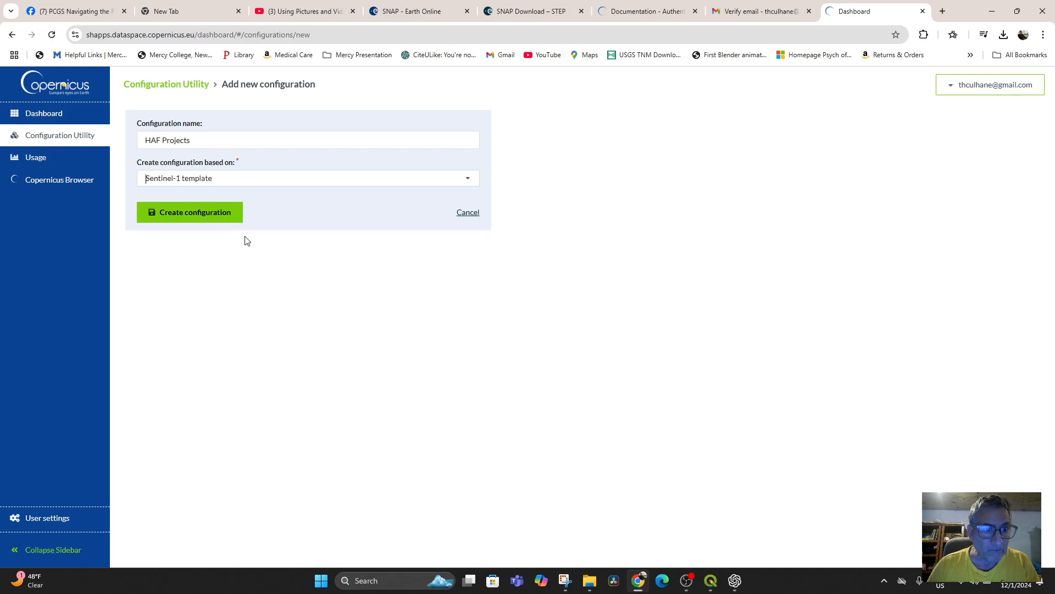
left_click(190, 214)
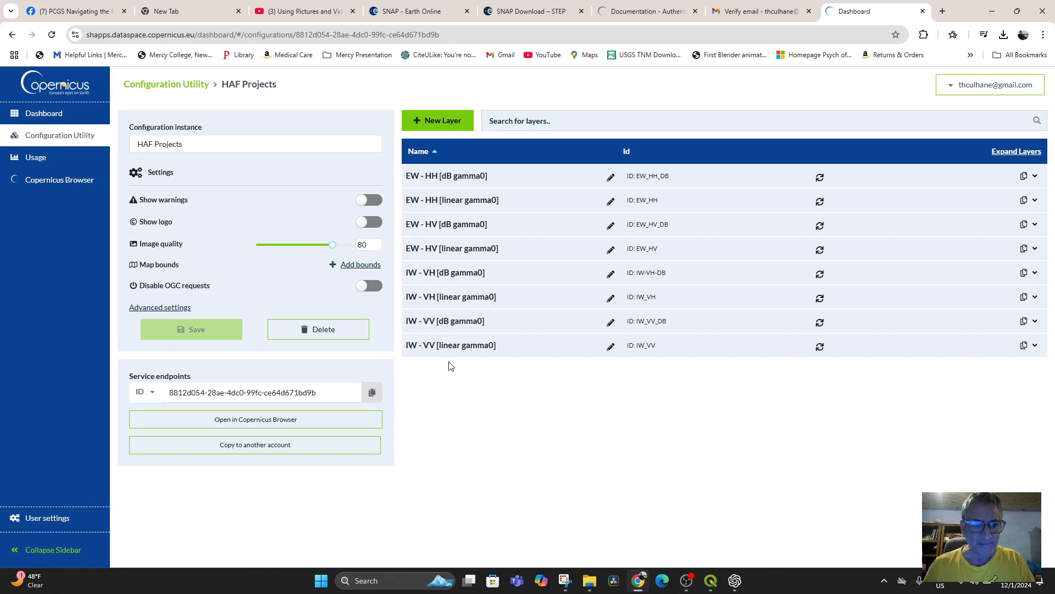
Step: Return to QGIS, log in to SentinelHub again with the stored credentials and select the HAF Projects configuration for the new layer
left_click(711, 581)
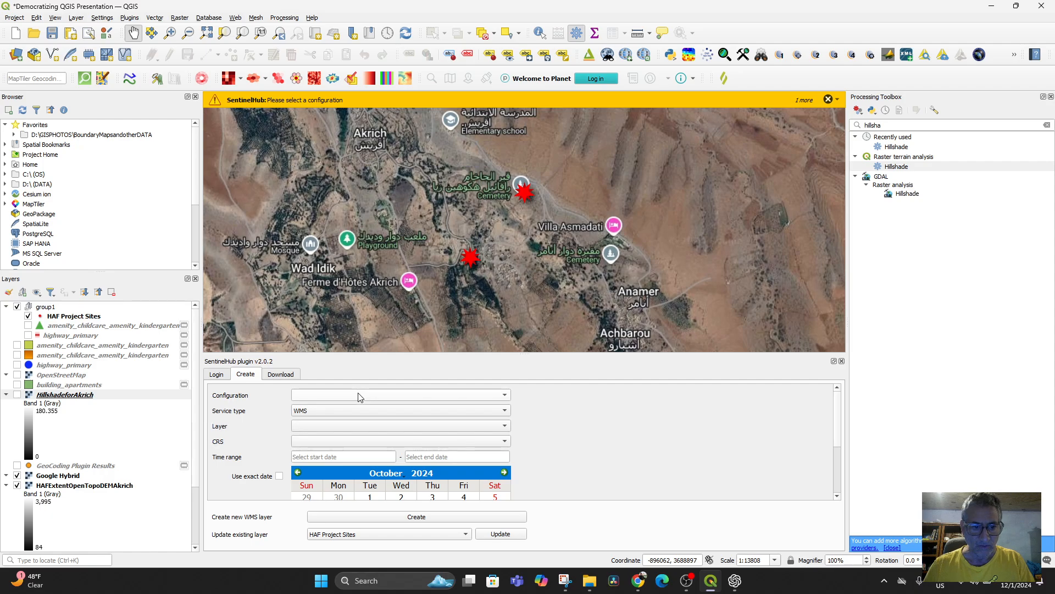
left_click(216, 374)
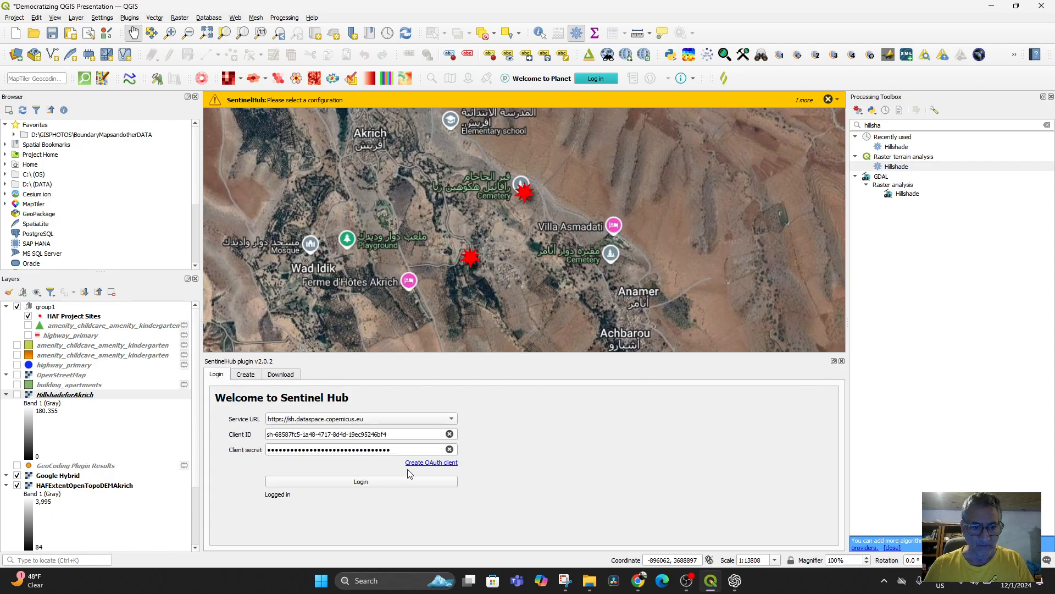
left_click(371, 485)
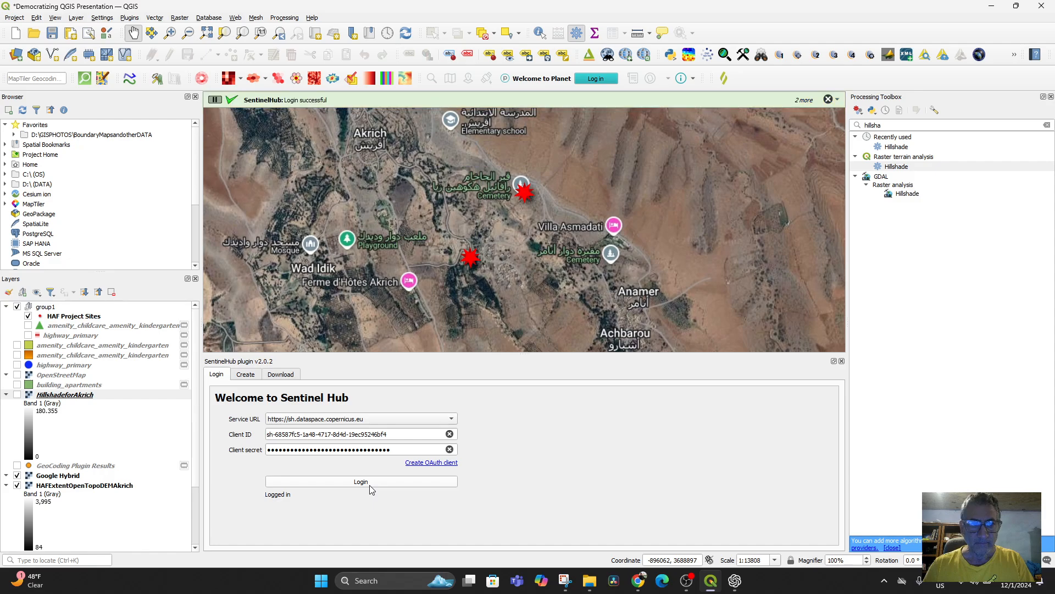
left_click(249, 377)
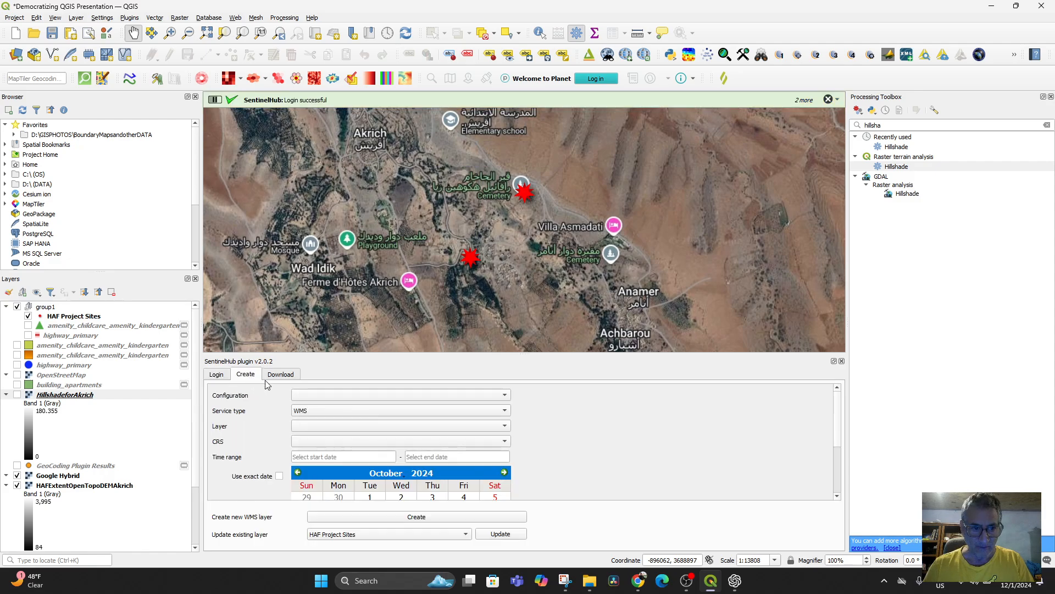
left_click(365, 396)
left_click(364, 396)
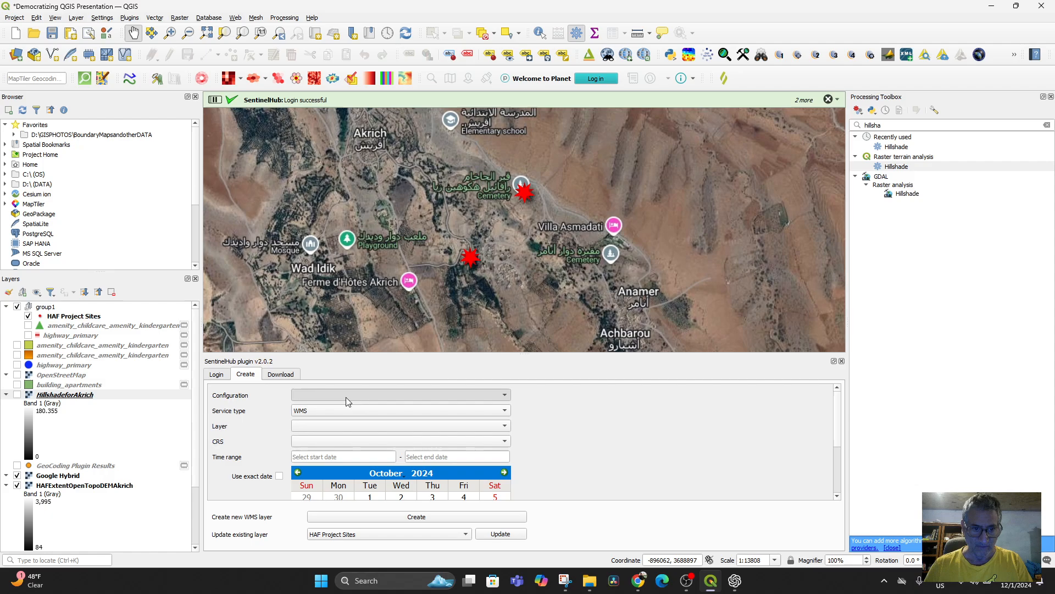
Step: Review the CRS and layer options, keeping EPSG: 3857 and the EW - HH [dB gamma0] layer
scroll(280, 462, "down", 1)
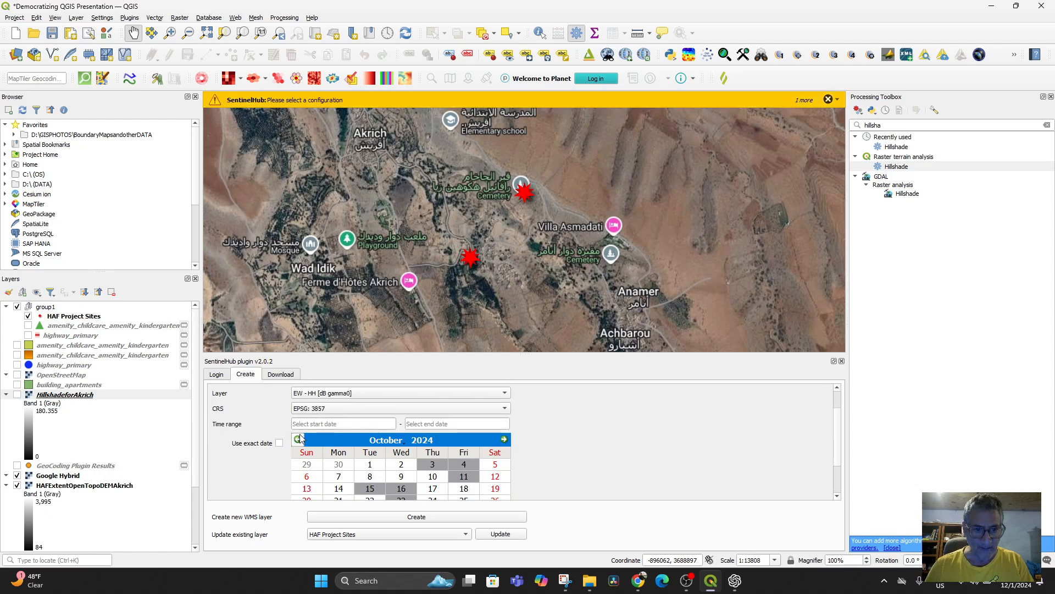
left_click(321, 410)
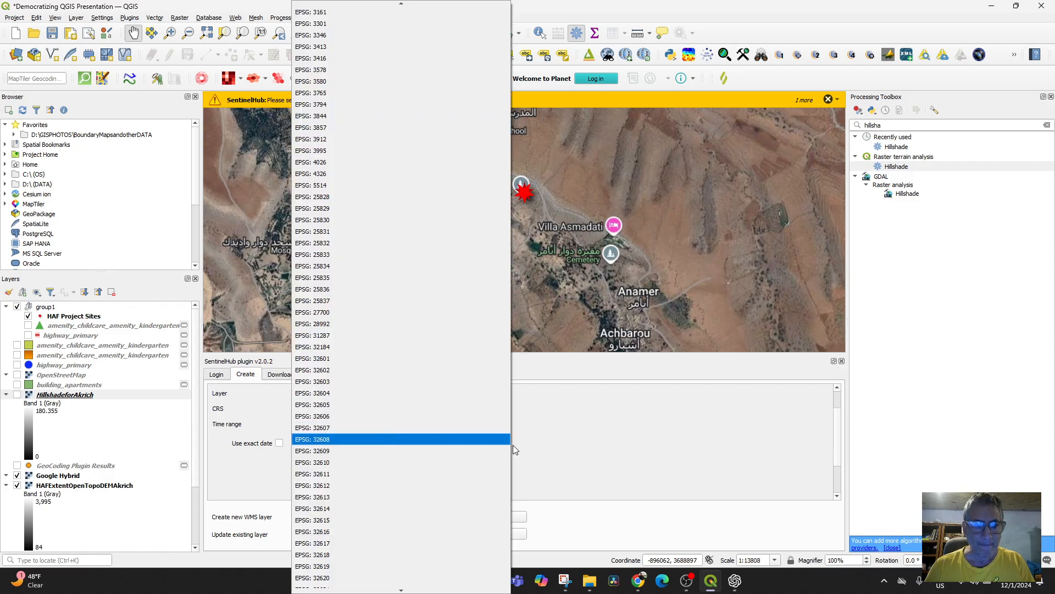
left_click(541, 421)
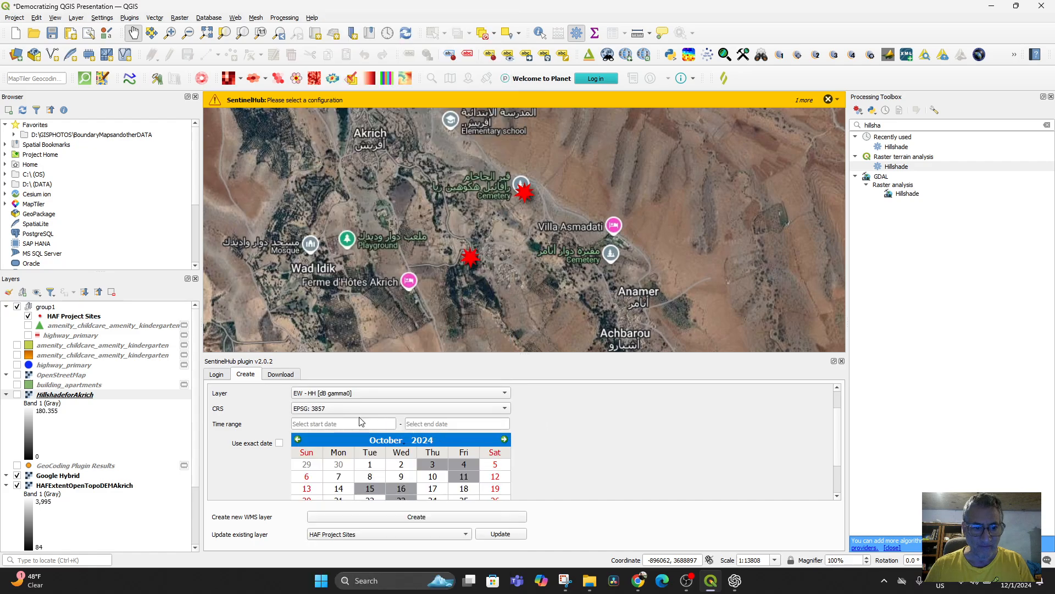
left_click(357, 392)
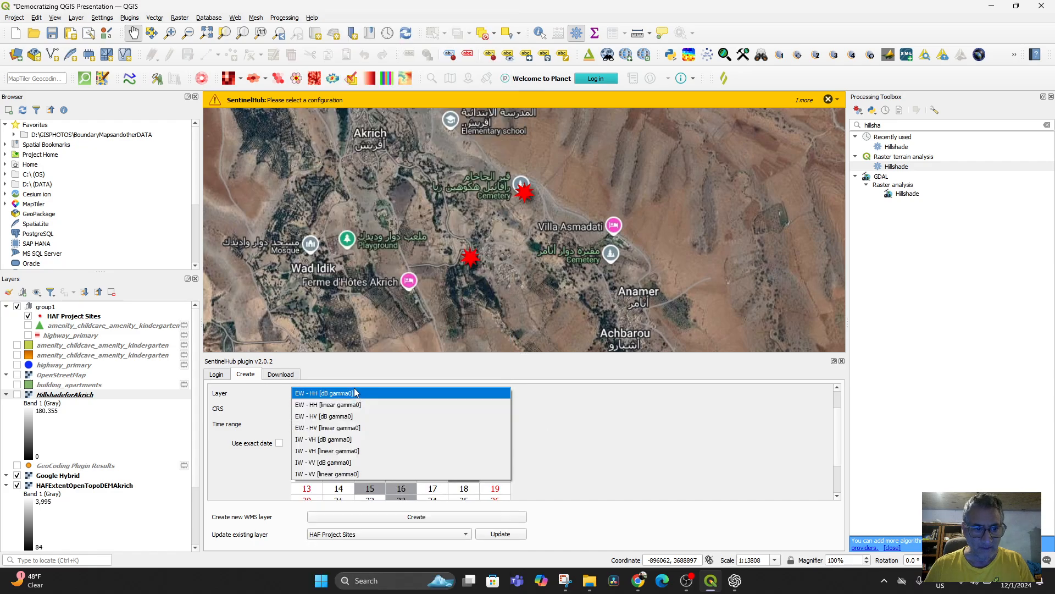
left_click(260, 396)
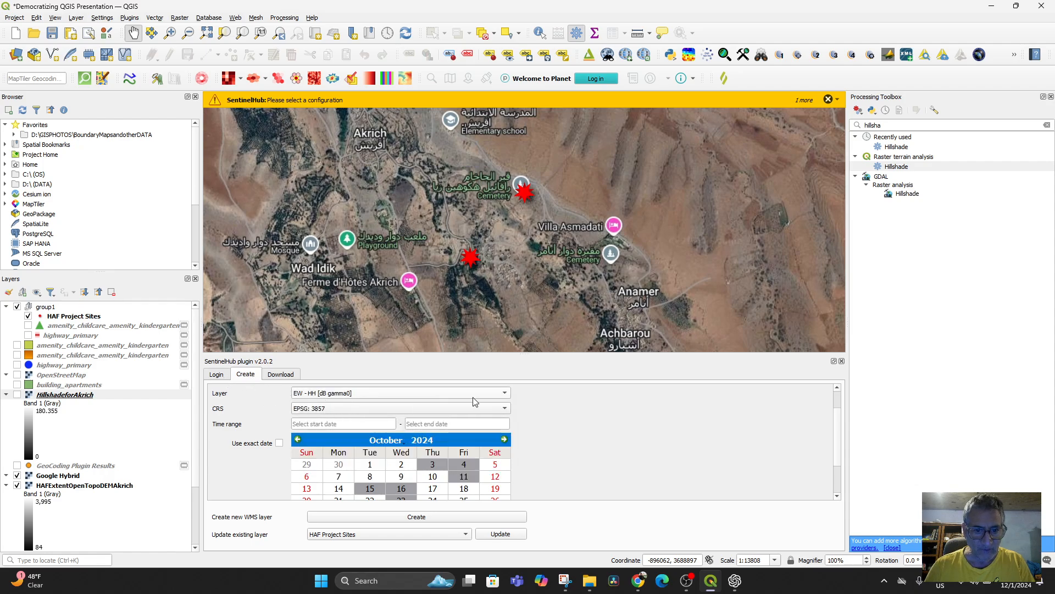
left_click(503, 394)
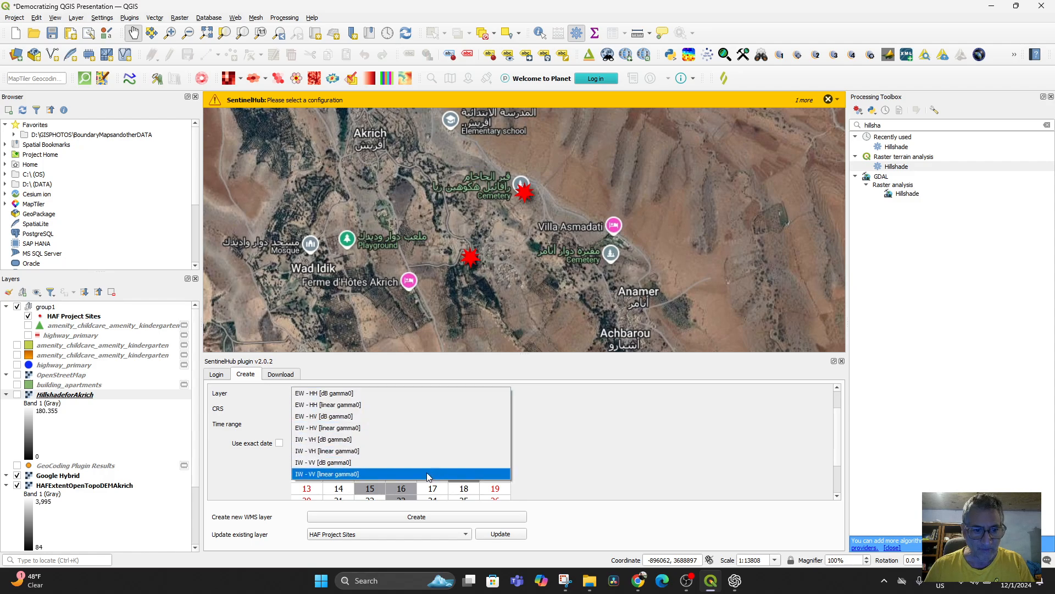
left_click(360, 393)
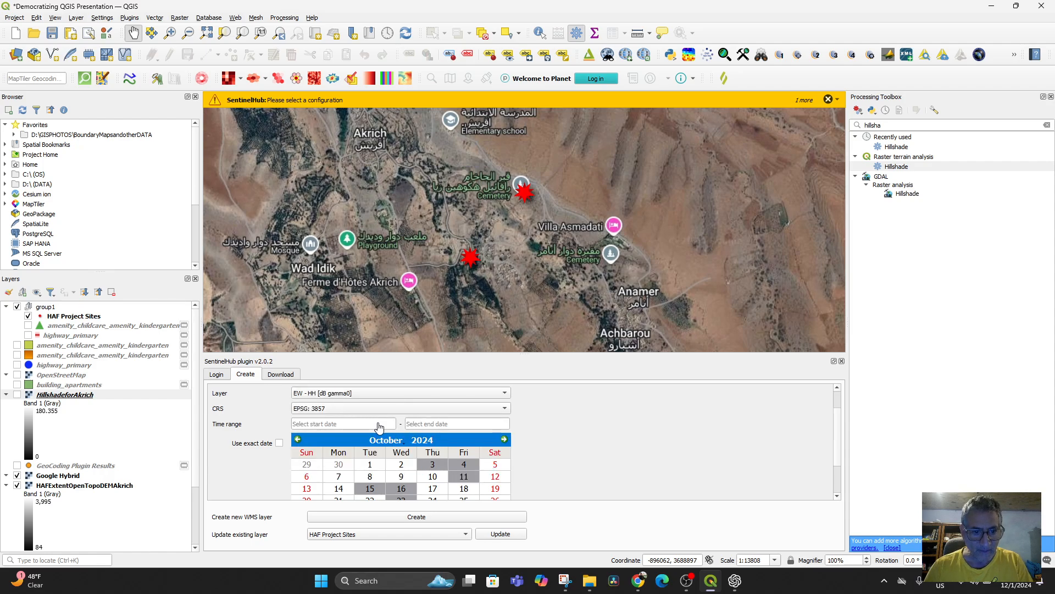
Step: Create the new Sentinel-1 WMS layer with most recent image priority and inspect the map around Akrich for its imagery
scroll(363, 497, "down", 2)
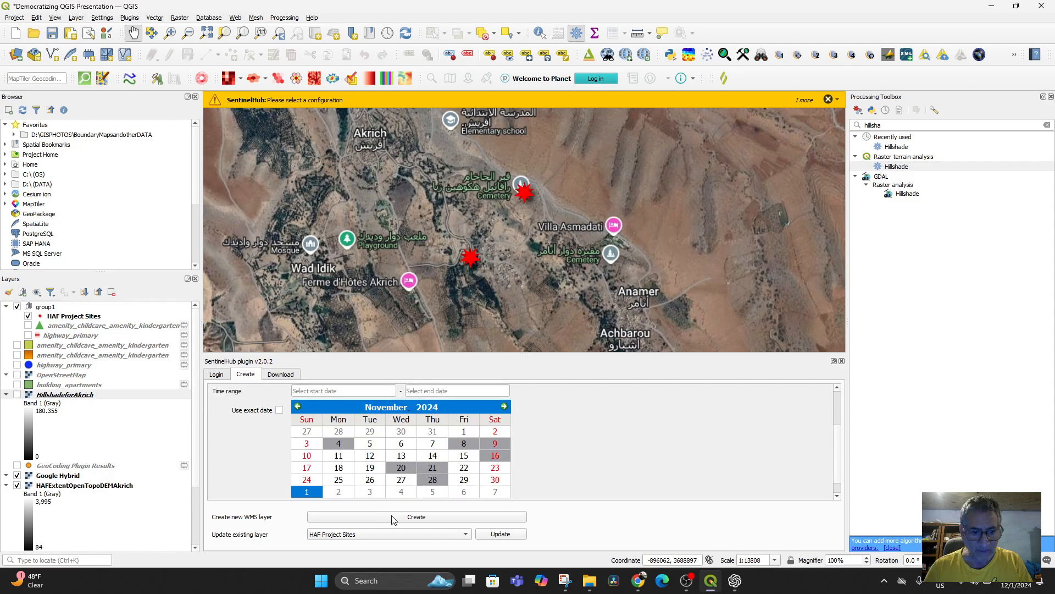
left_click(394, 517)
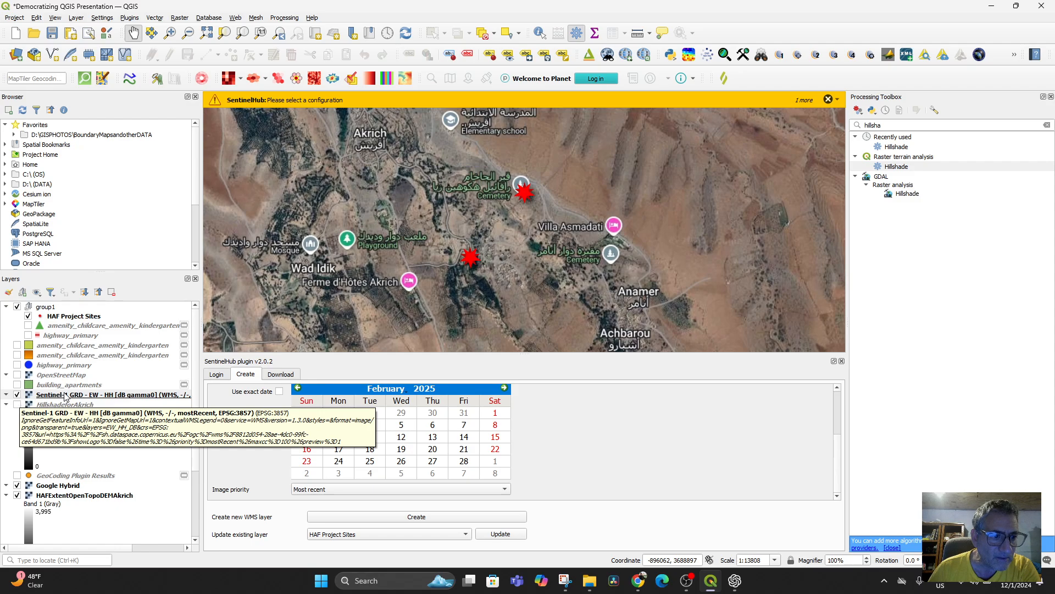
scroll(599, 248, "down", 7)
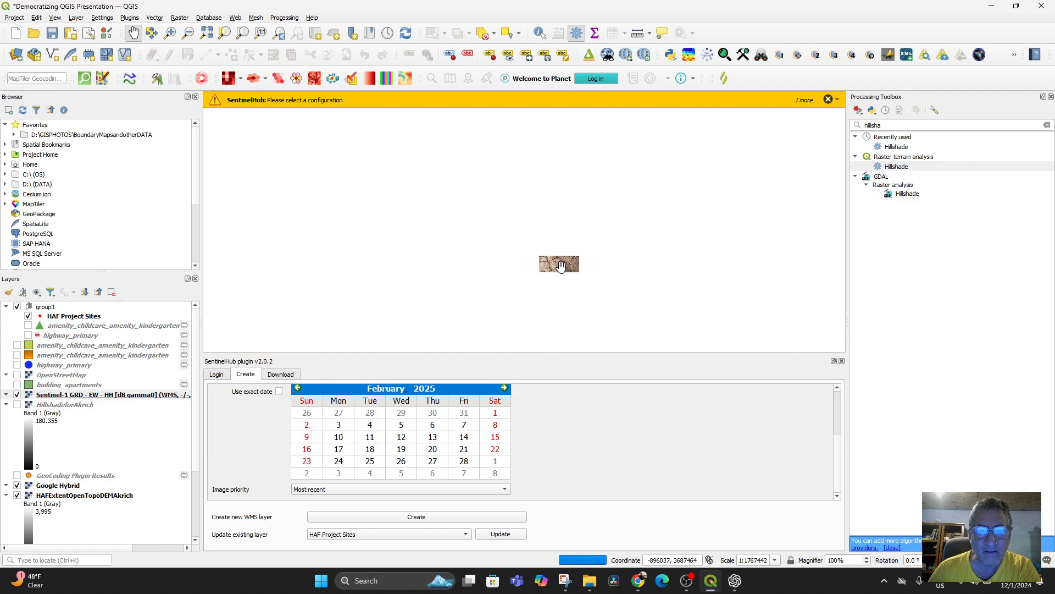
scroll(561, 266, "up", 5)
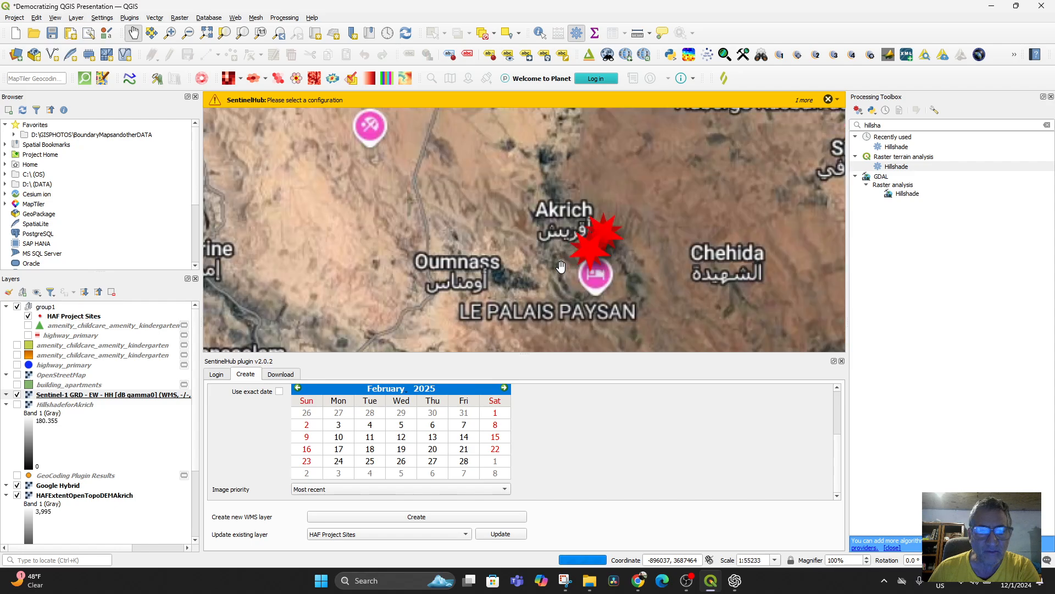
Step: Download the Sentinel-1 image of the current window around Akrich as PNG at 10 m resolution to the HighAtlasMountainsSRTMmaps folder
left_click(283, 375)
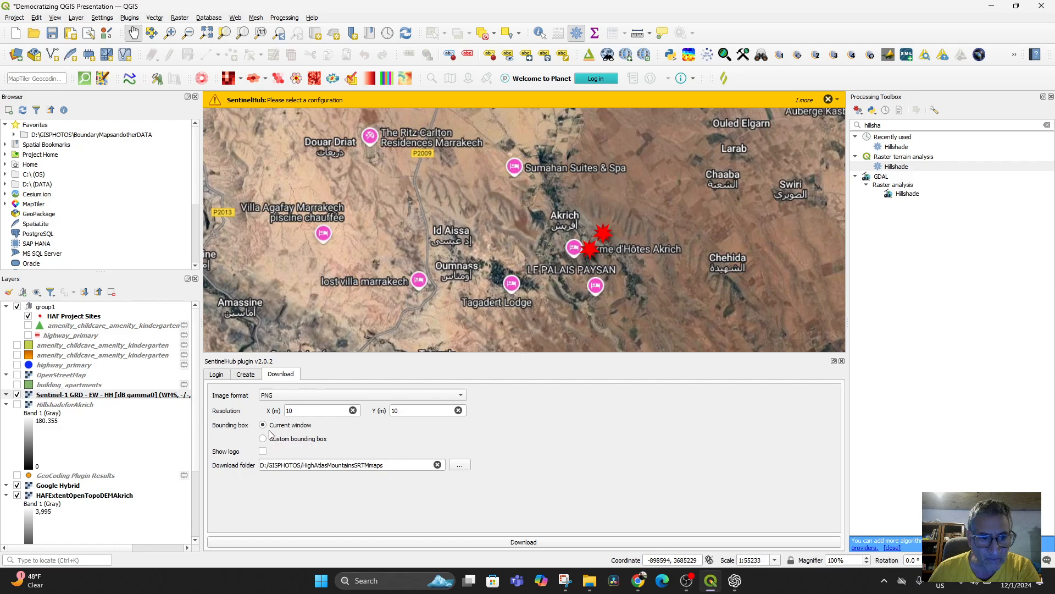
left_click_drag(510, 284, 434, 278)
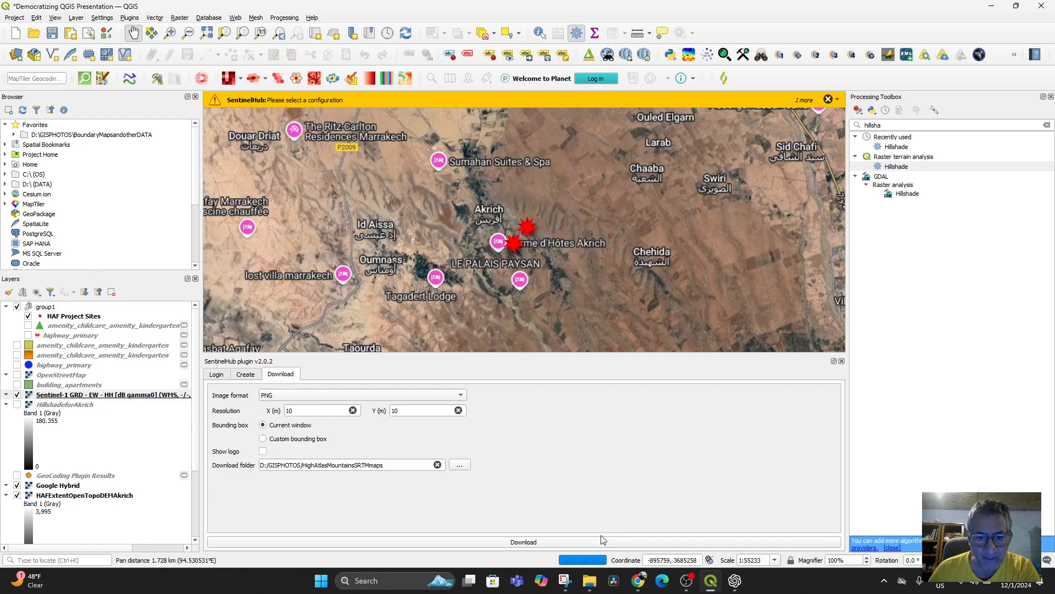
left_click(542, 544)
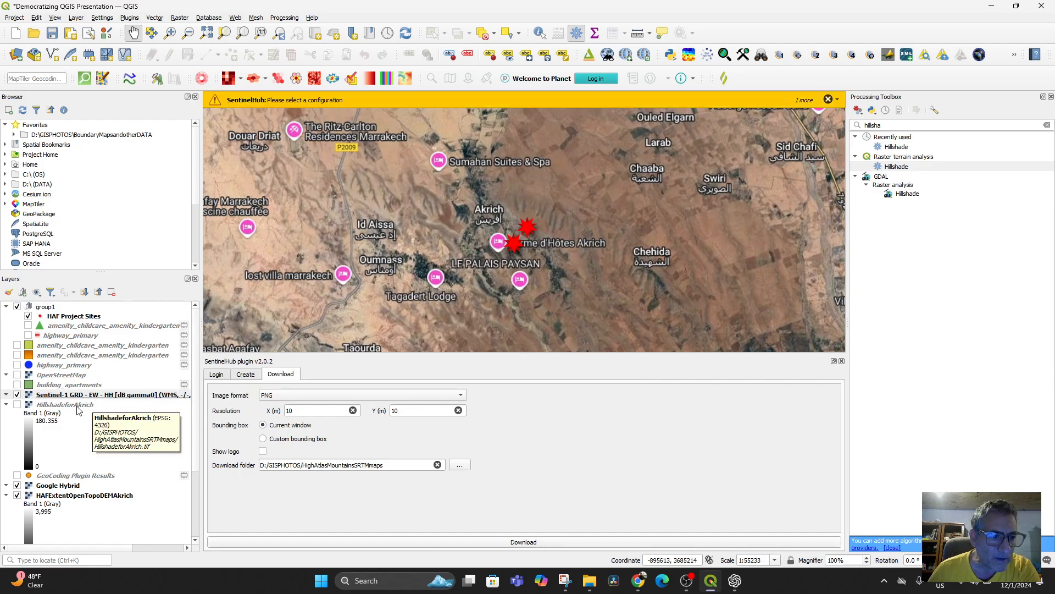
Step: Switch the Sentinel-1 EW - HH and Google Hybrid layers off and on to check for Sentinel imagery around Akrich
left_click(51, 398)
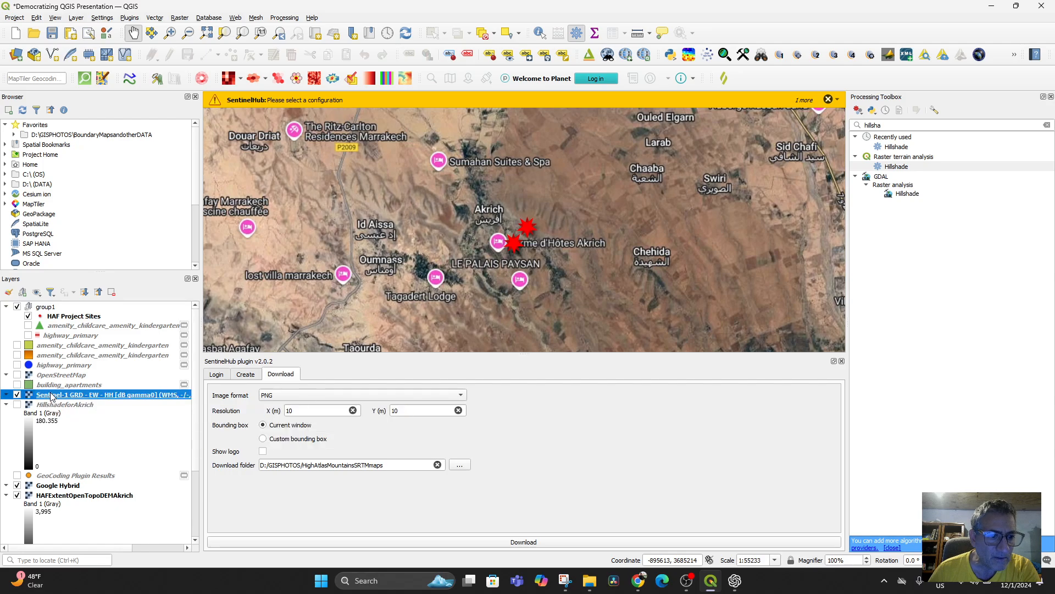
left_click(19, 392)
left_click(20, 392)
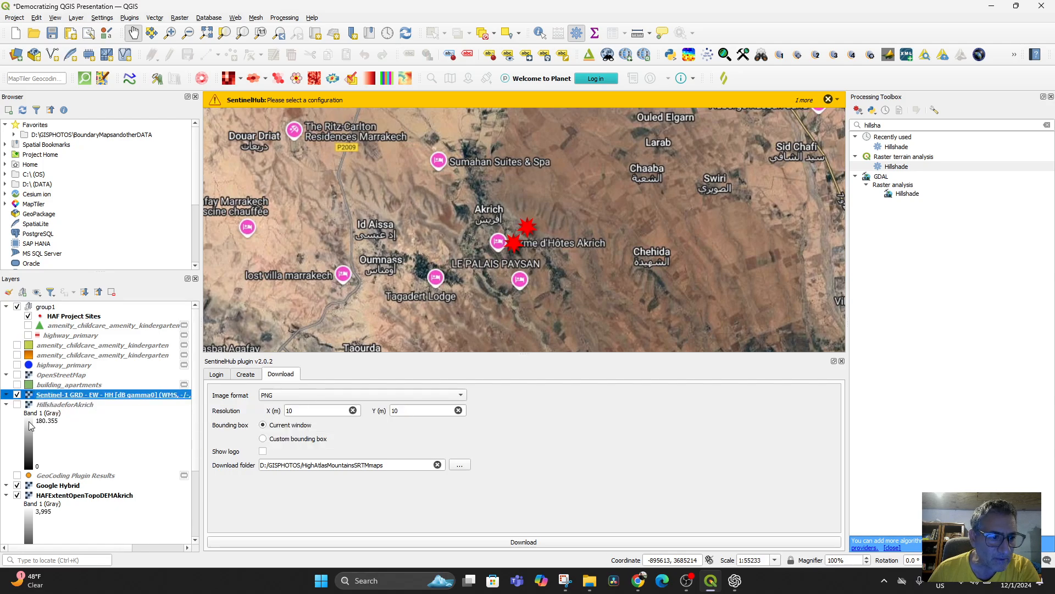
left_click(18, 485)
left_click(23, 486)
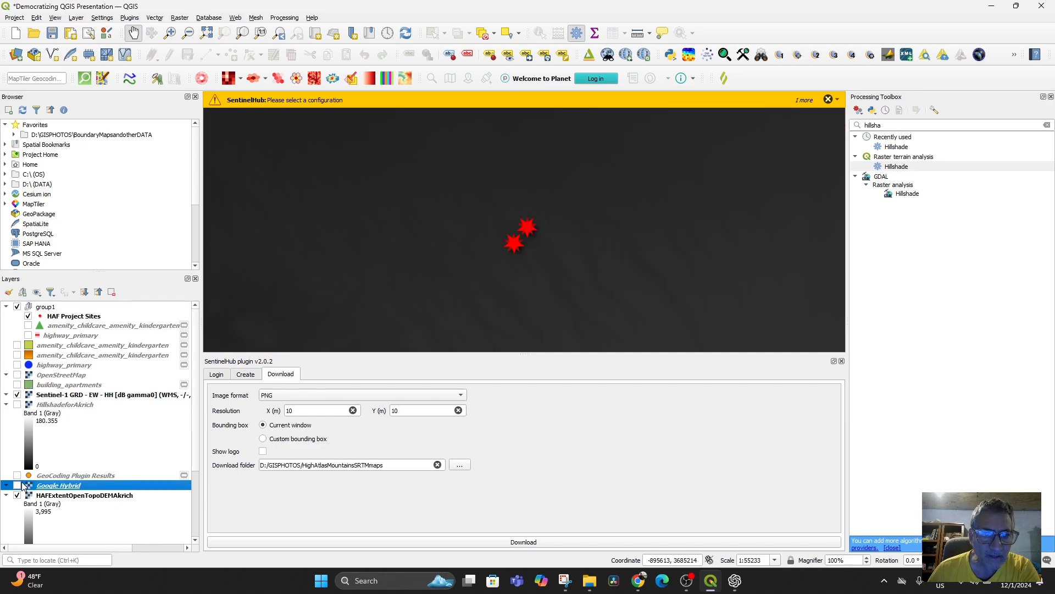
left_click(17, 486)
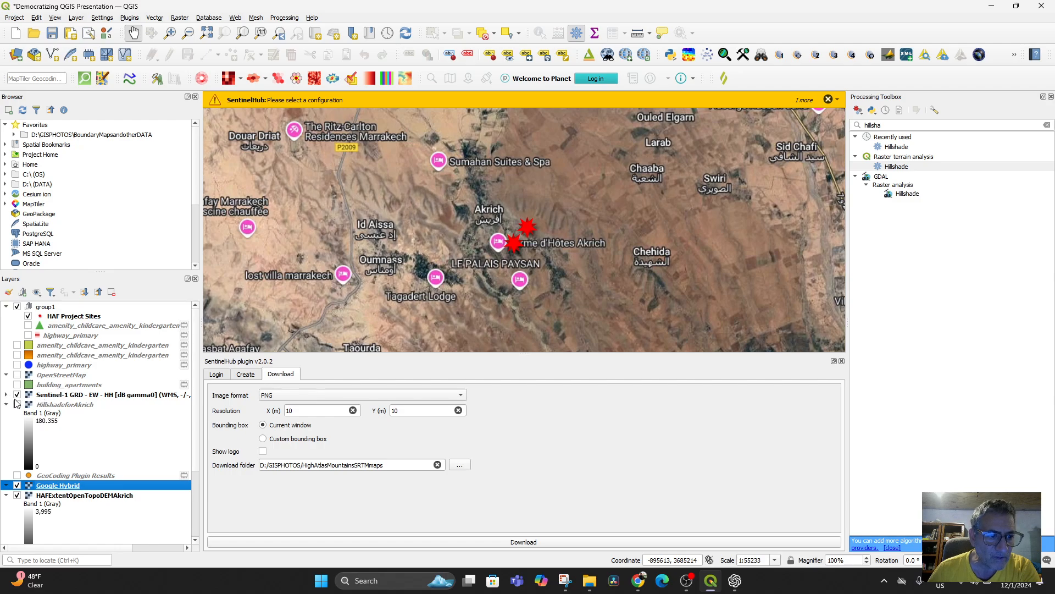
Step: Review the Sentinel-1 EW - HH layer's symbology without changing it, and enable the logo for SentinelHub downloads
left_click(86, 404)
double_click(88, 394)
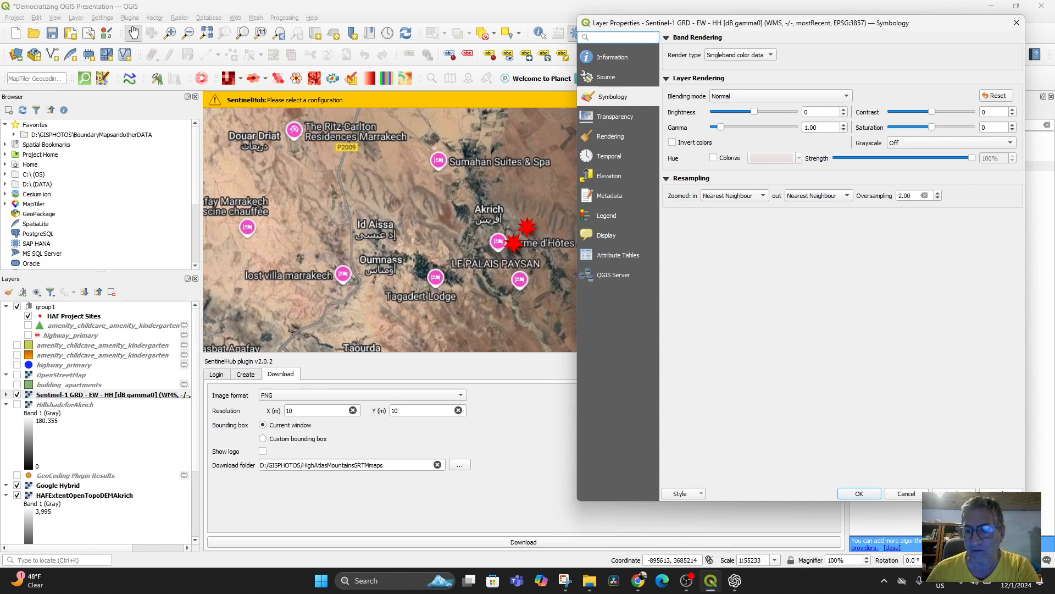
left_click(914, 495)
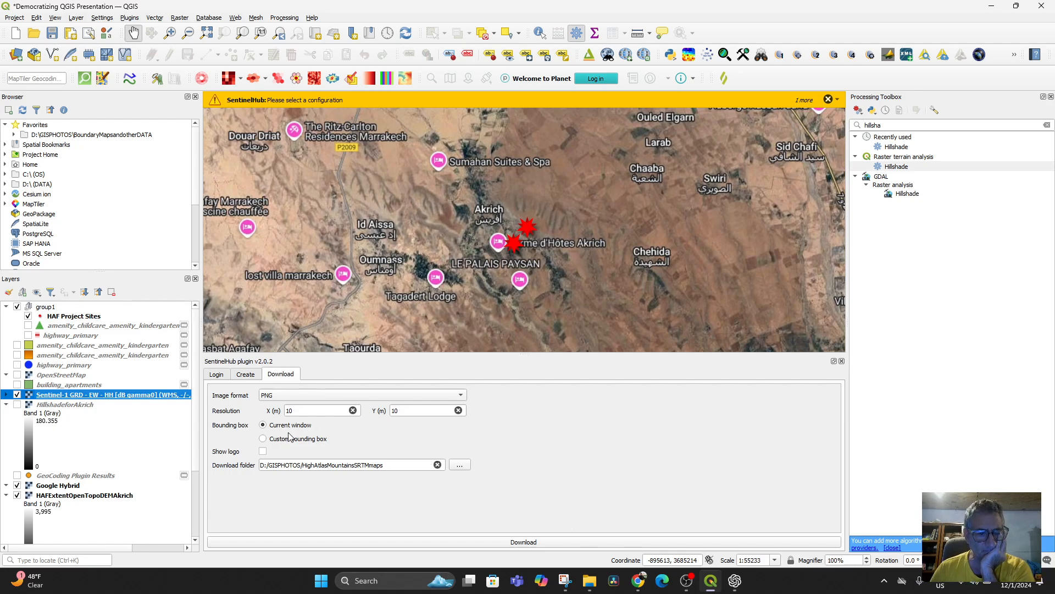
left_click(264, 453)
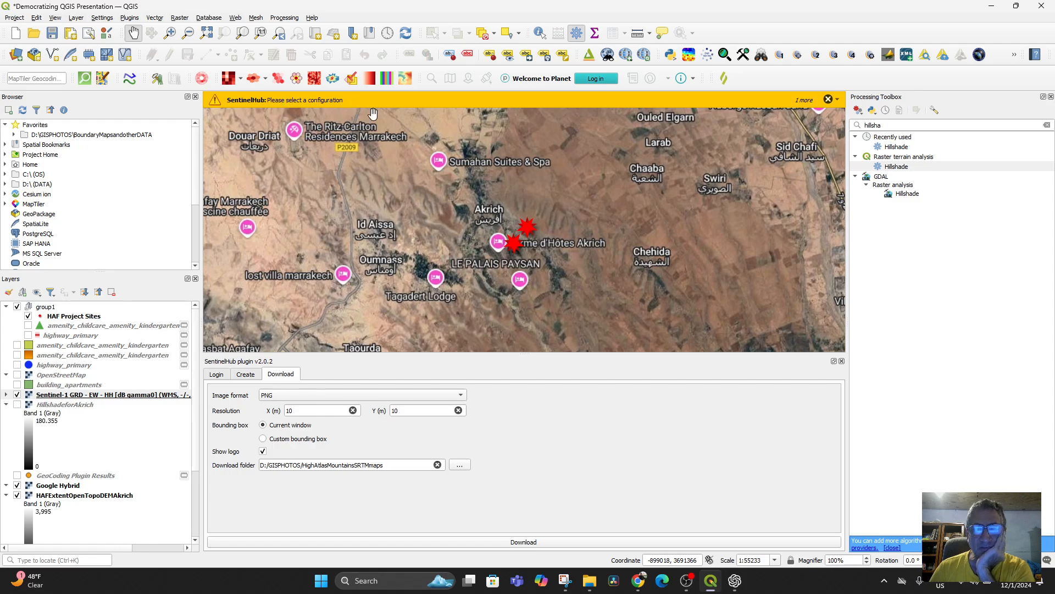
Step: Create a new WMS layer from the HAF Projects configuration with the IW - VH [linear gamma0] layer and CRS EPSG: 4326
left_click(245, 376)
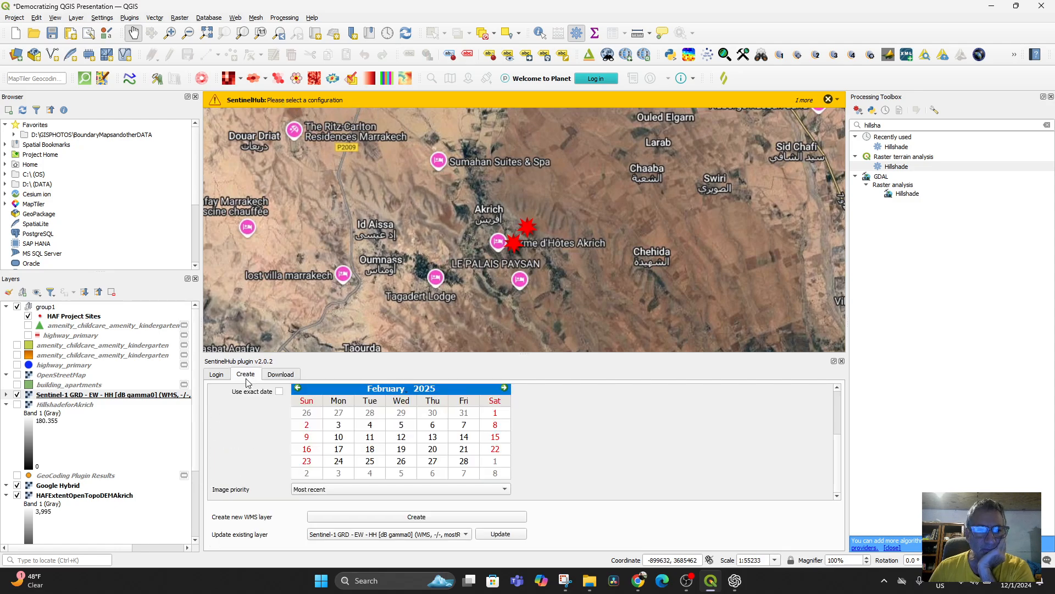
scroll(655, 424, "up", 1)
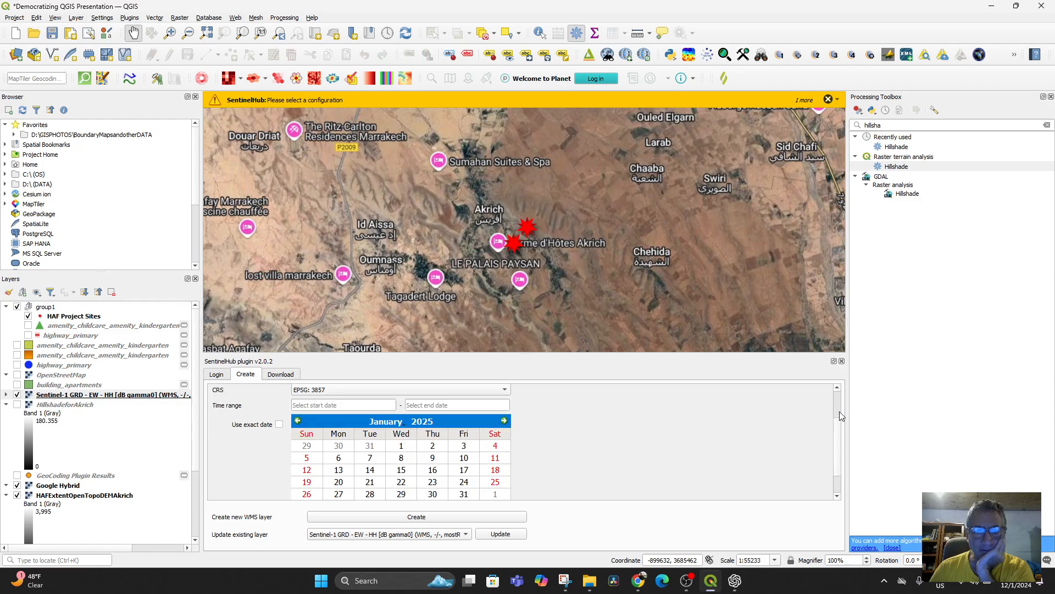
scroll(661, 420, "up", 2)
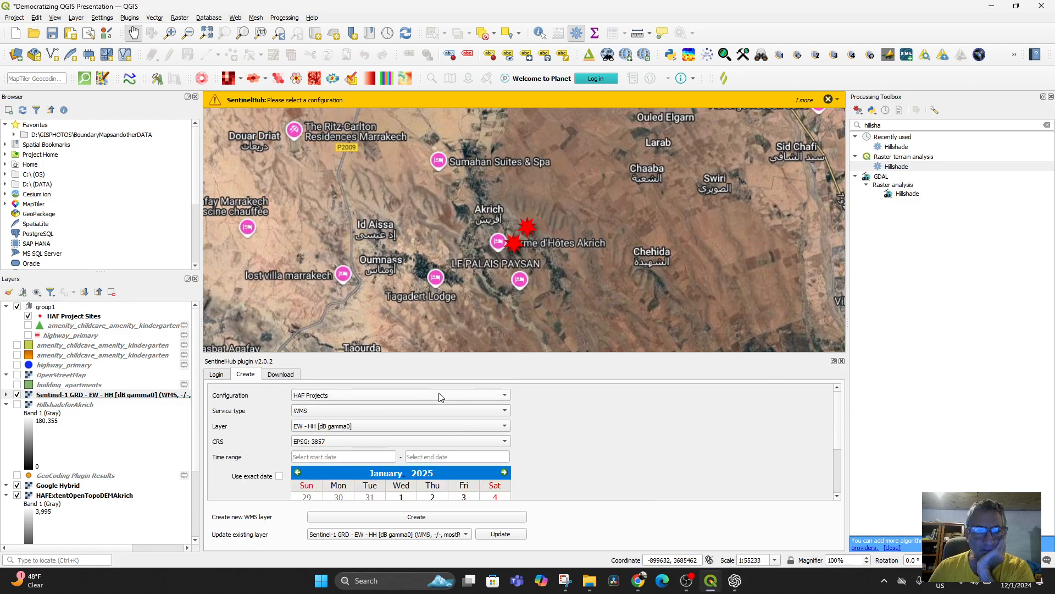
left_click(475, 426)
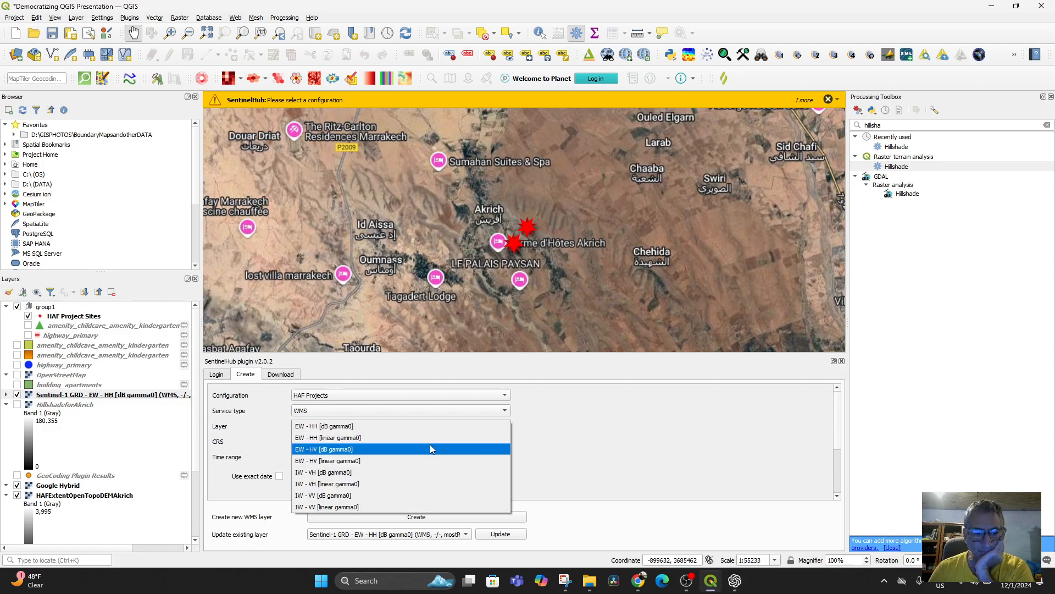
left_click(382, 483)
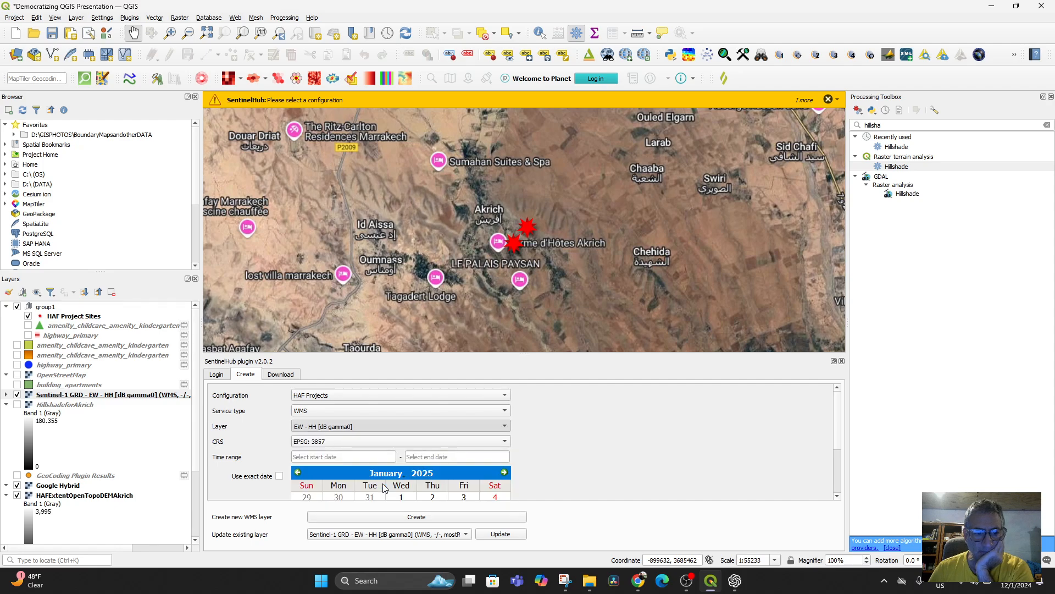
left_click(376, 444)
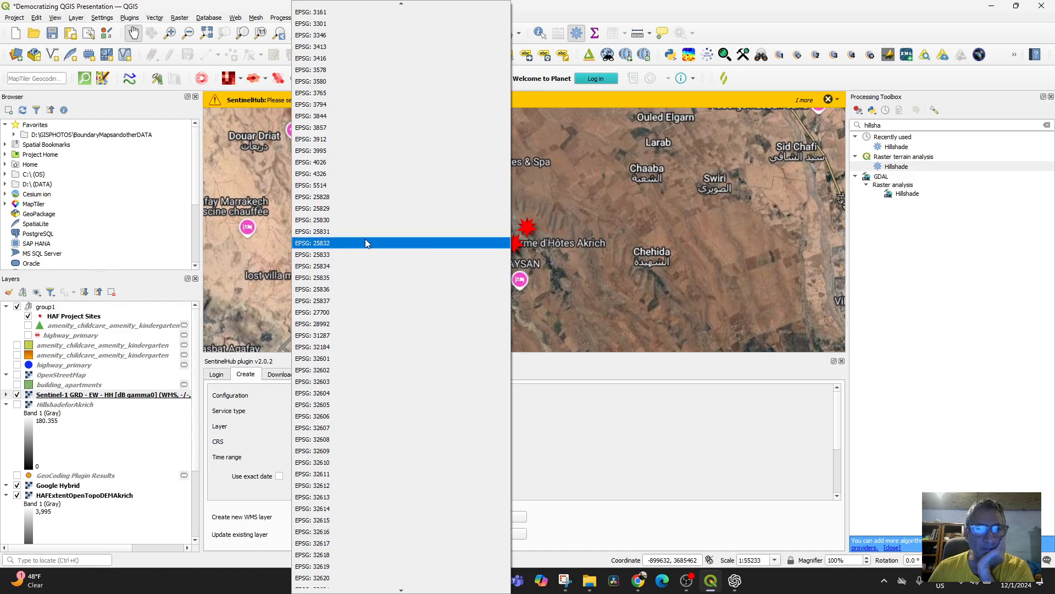
left_click(353, 177)
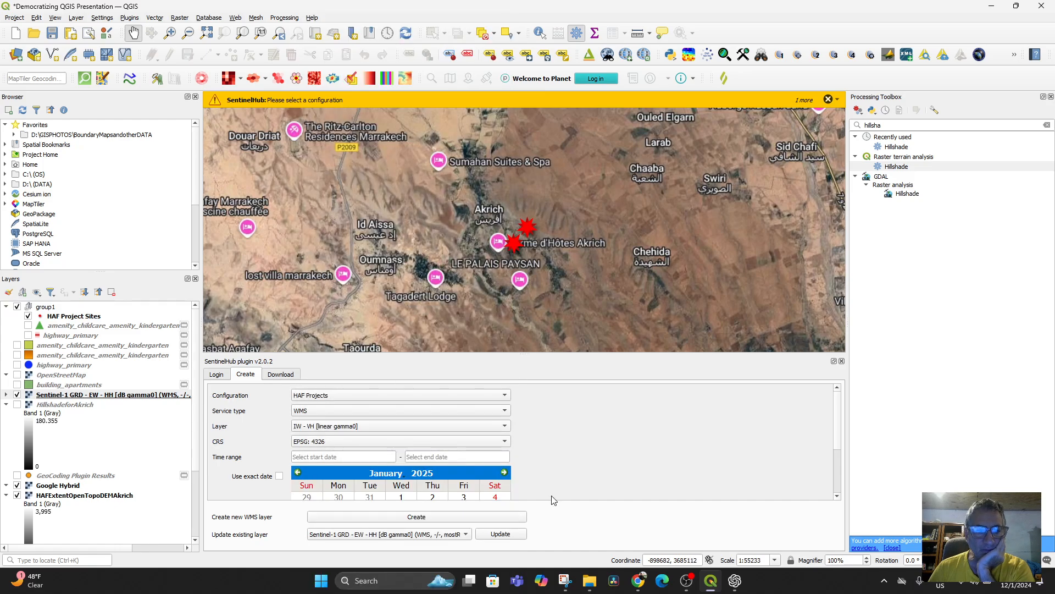
scroll(554, 497, "down", 2)
left_click(407, 518)
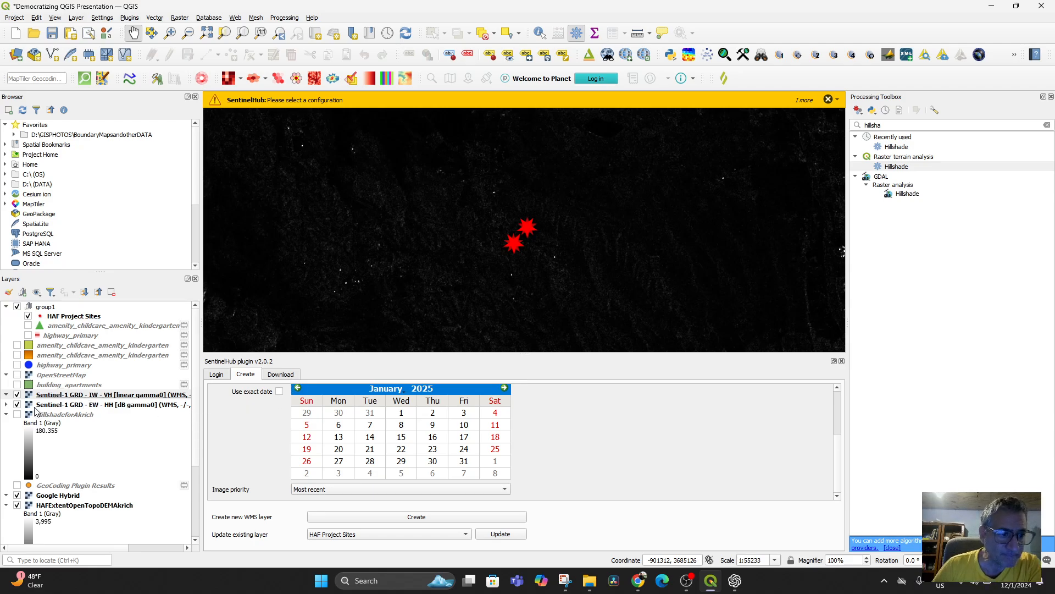
Step: Remove the Sentinel-1 EW - HH [dB gamma0] layer from the project, keeping the IW - VH layer displayed
left_click(18, 395)
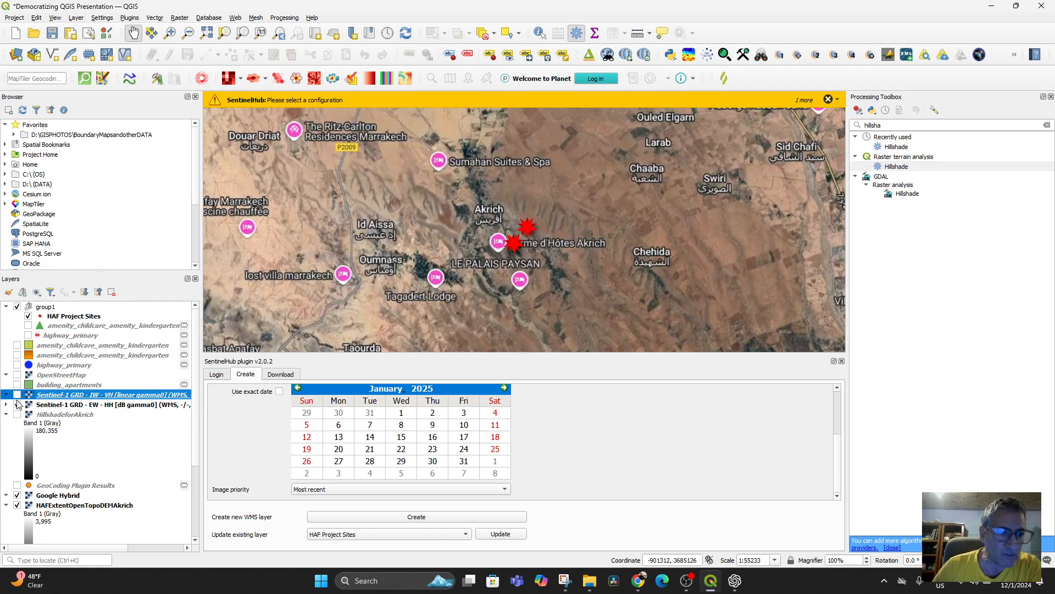
left_click(17, 404)
left_click(52, 405)
right_click(52, 405)
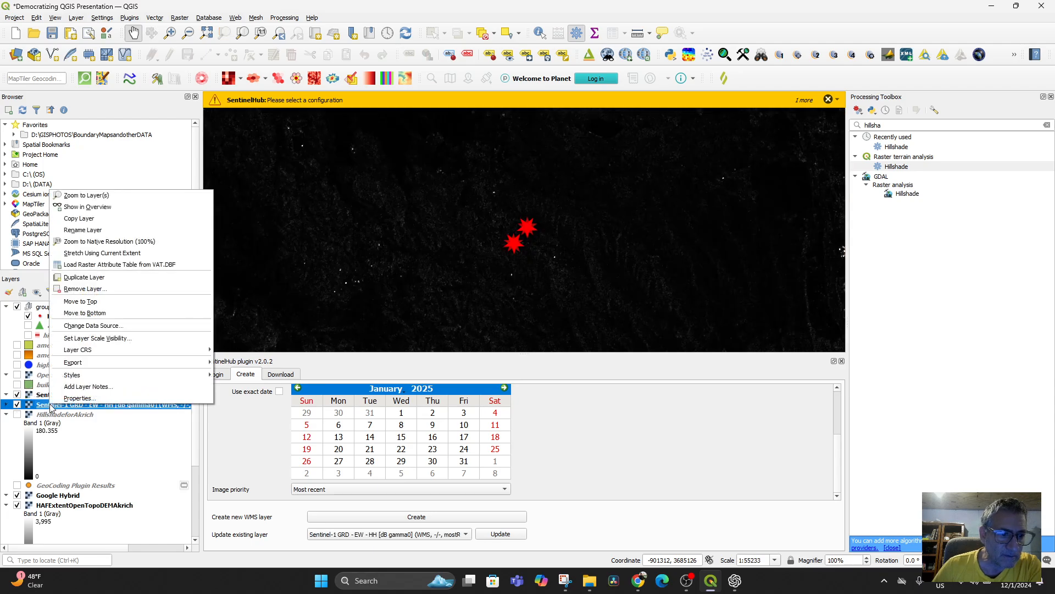
left_click(85, 289)
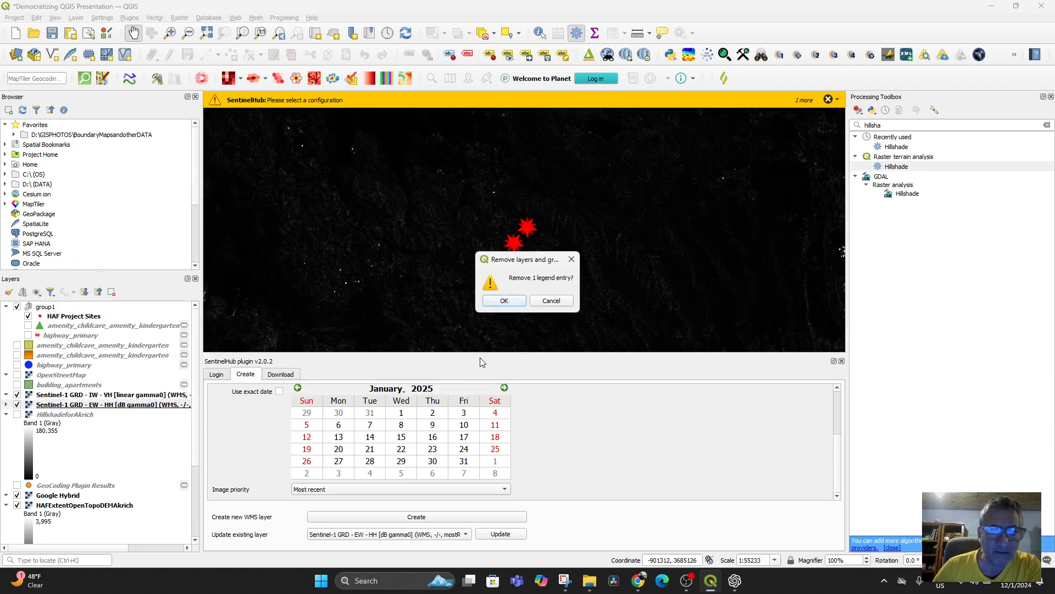
left_click(503, 301)
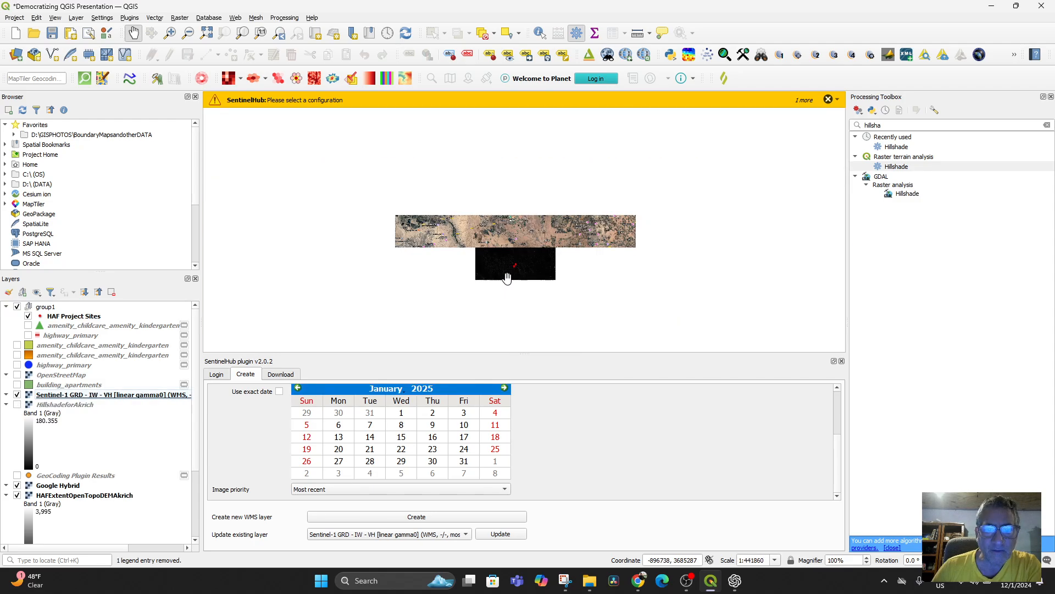
Step: Examine the Sentinel-1 IW - VH imagery around the HAF project sites in and north of Marrakesh
scroll(546, 306, "down", 1)
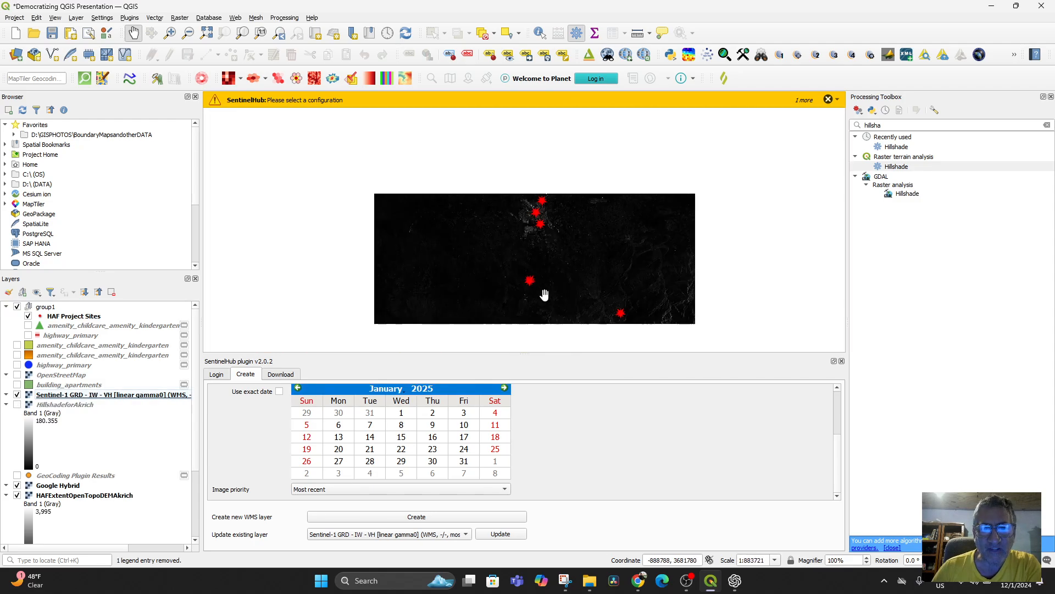
scroll(566, 278, "up", 1)
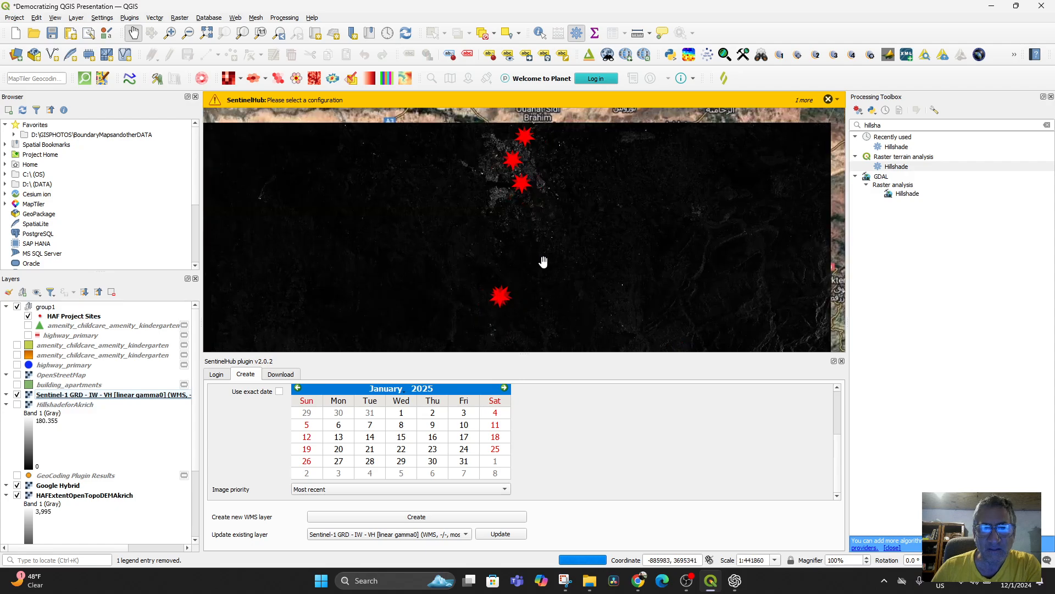
left_click_drag(506, 231, 500, 269)
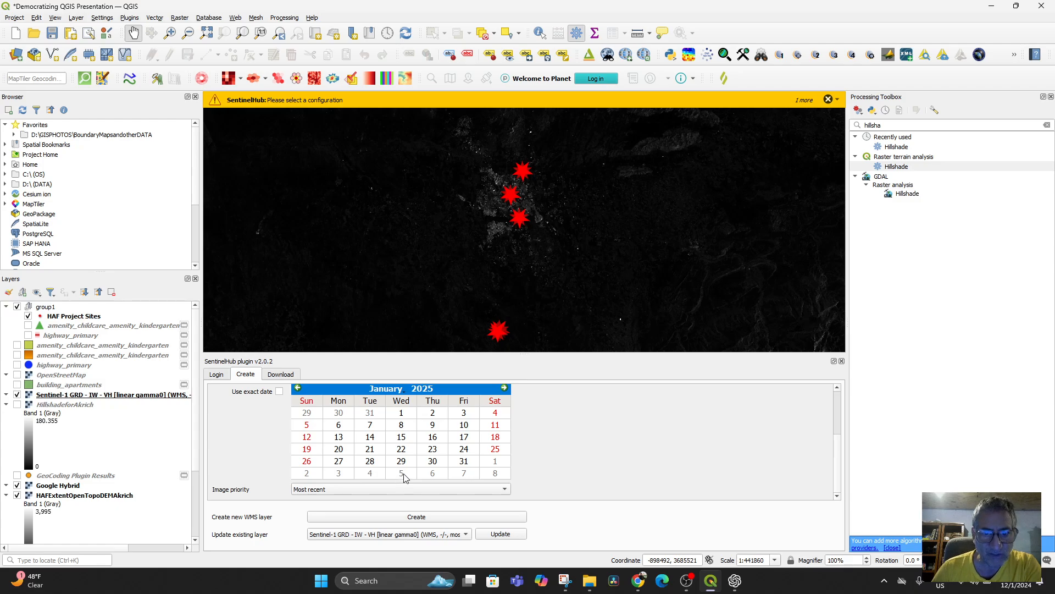
left_click_drag(488, 212, 444, 277)
scroll(495, 251, "up", 2)
scroll(496, 267, "down", 2)
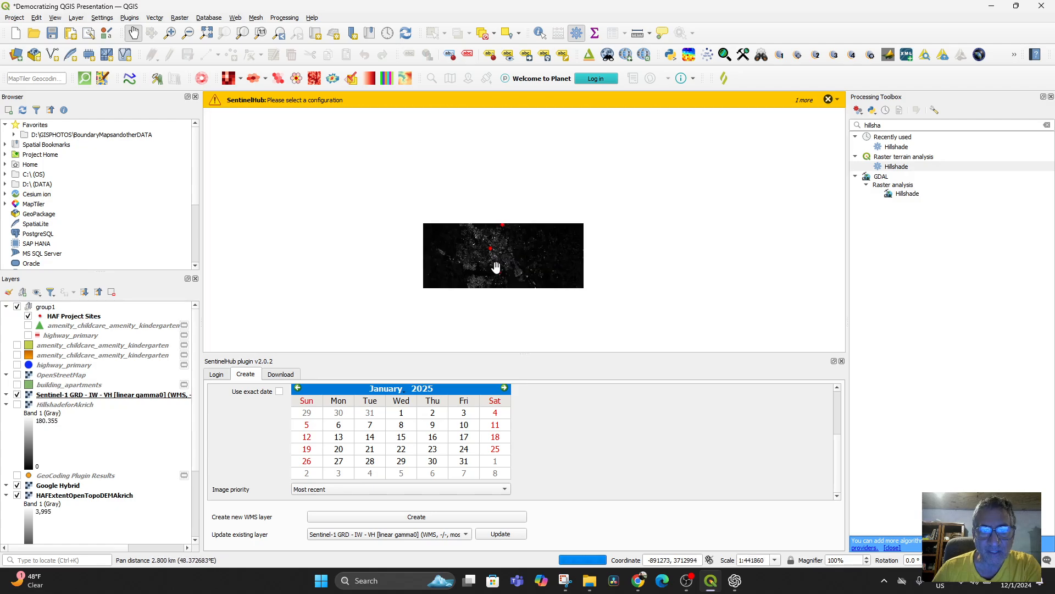
scroll(489, 238, "up", 2)
left_click_drag(579, 201, 483, 273)
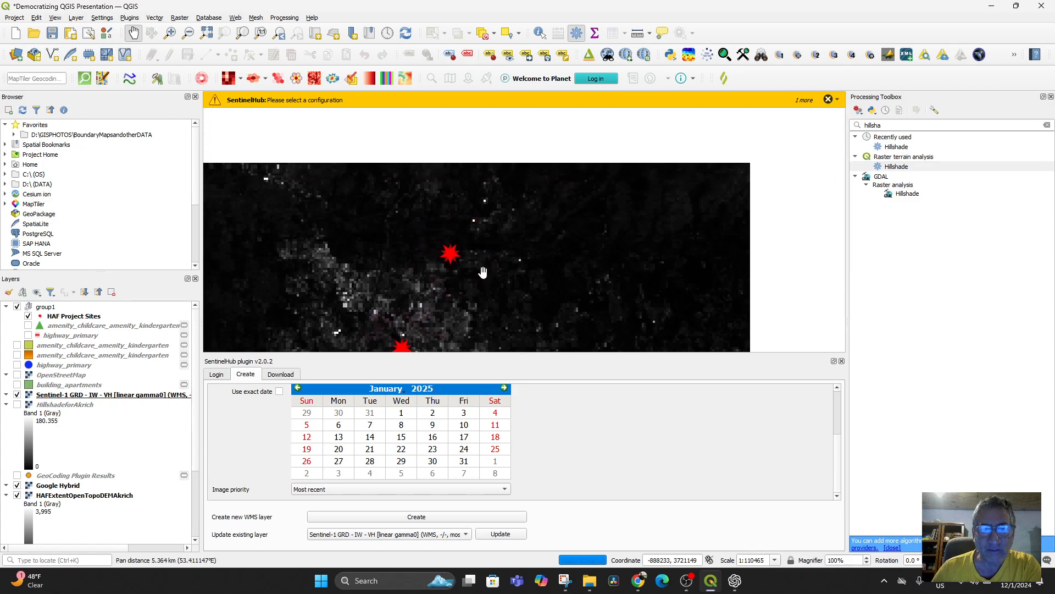
scroll(483, 273, "up", 2)
left_click_drag(415, 247, 525, 263)
scroll(505, 260, "down", 1)
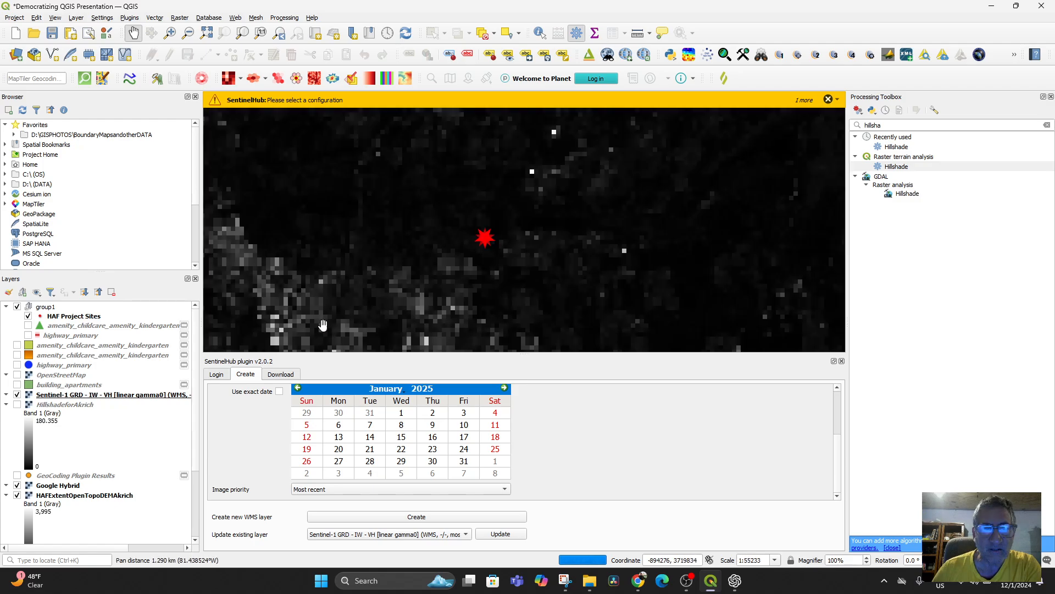
Step: Hide the Sentinel-1 IW - VH layer and bring the two HAF project sites at Akrich into view on the Google Hybrid basemap
left_click(17, 396)
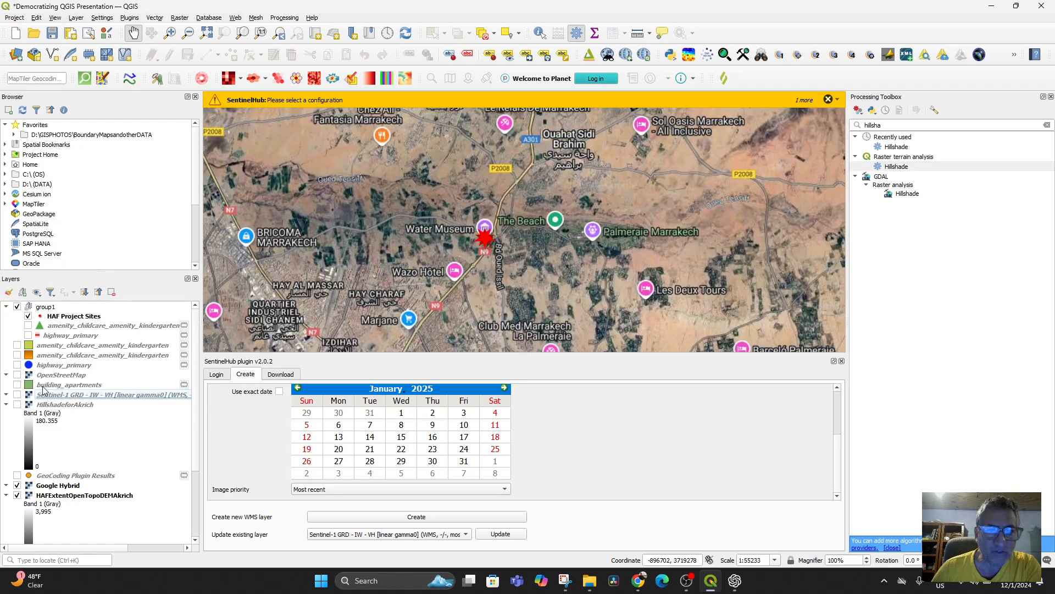
left_click_drag(472, 278, 435, 260)
left_click_drag(459, 309, 473, 191)
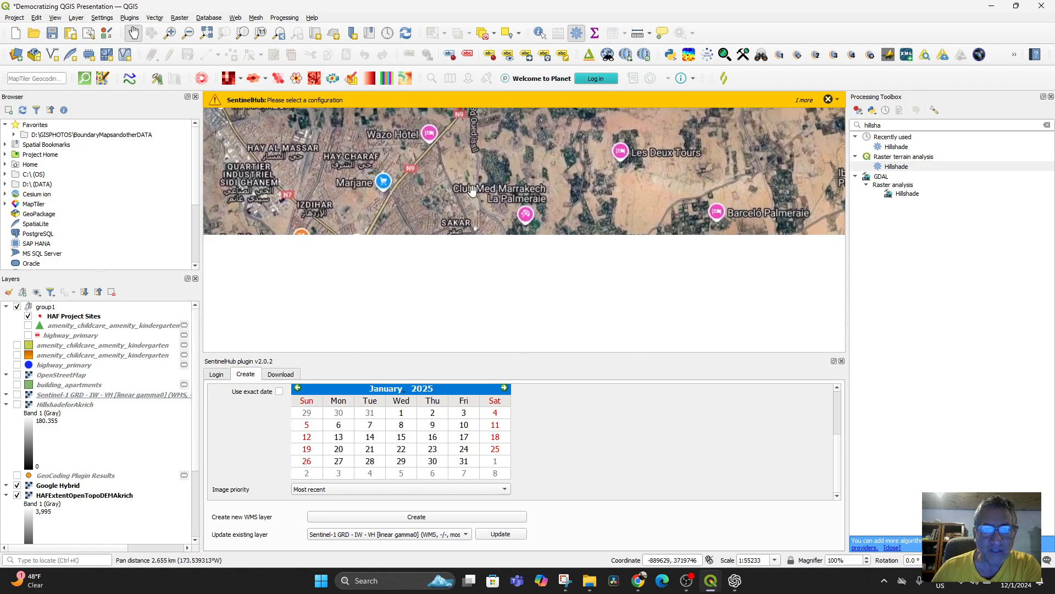
scroll(475, 186, "down", 1)
left_click_drag(452, 286, 481, 226)
left_click_drag(450, 323, 515, 227)
scroll(514, 227, "down", 1)
scroll(515, 227, "down", 1)
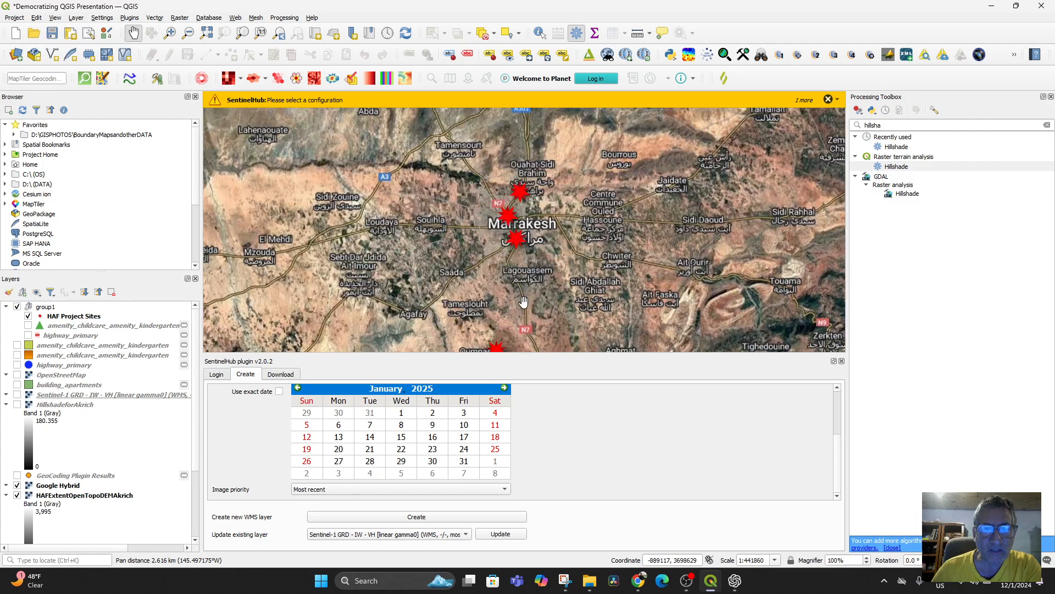
left_click_drag(524, 302, 522, 213)
left_click_drag(513, 298, 514, 262)
scroll(499, 257, "up", 3)
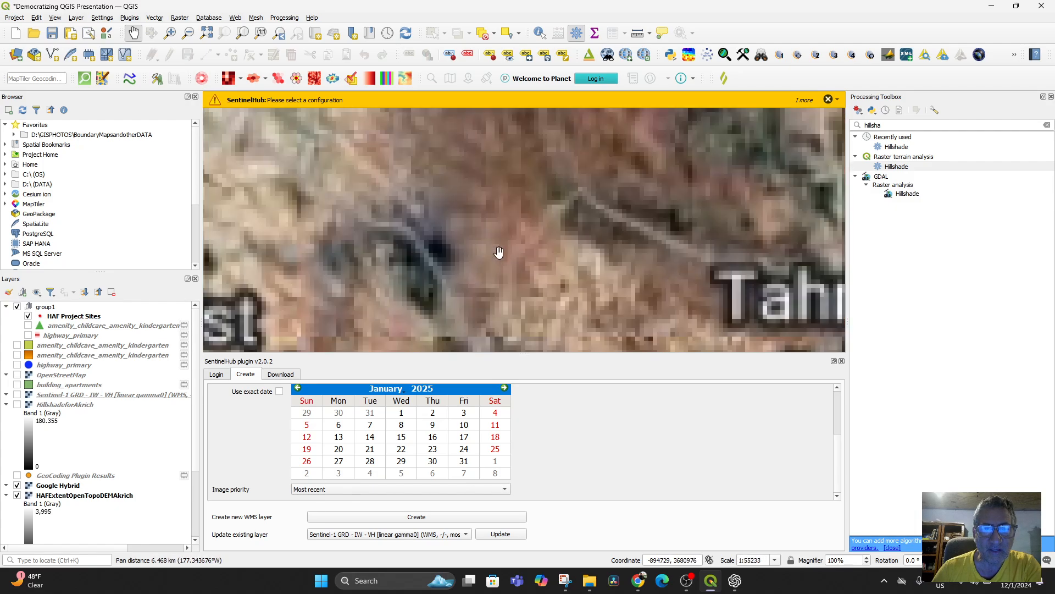
mouse_move(479, 176)
left_mouse_down()
mouse_move(471, 323)
mouse_move(483, 284)
mouse_move(481, 320)
left_mouse_up()
scroll(468, 268, "up", 2)
left_click_drag(461, 237, 453, 344)
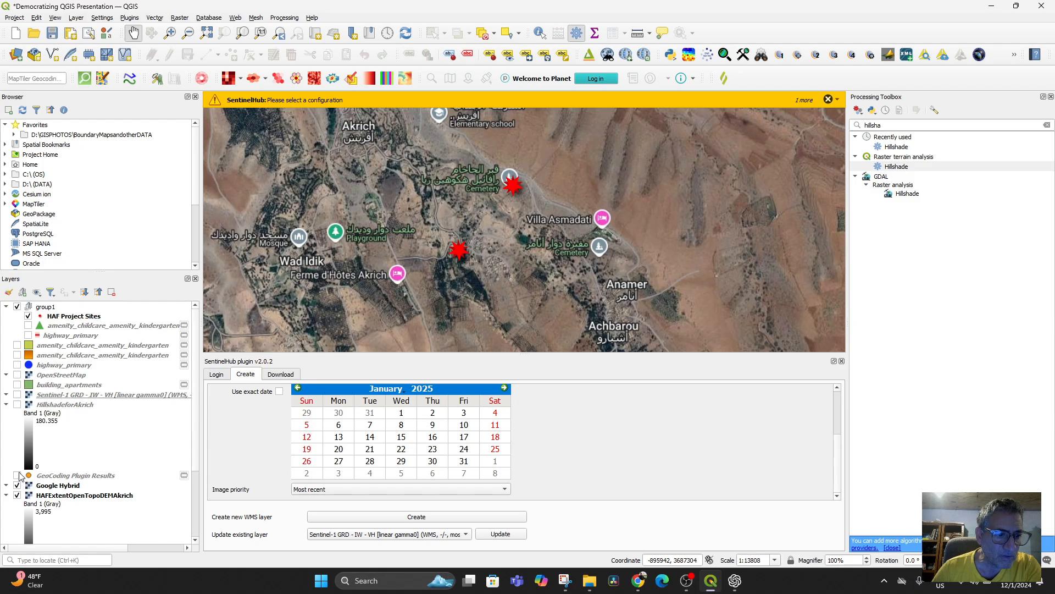
Step: Show the HillshadeforAkrich layer briefly to compare its relief with the satellite basemap, and hide it again
left_click(17, 405)
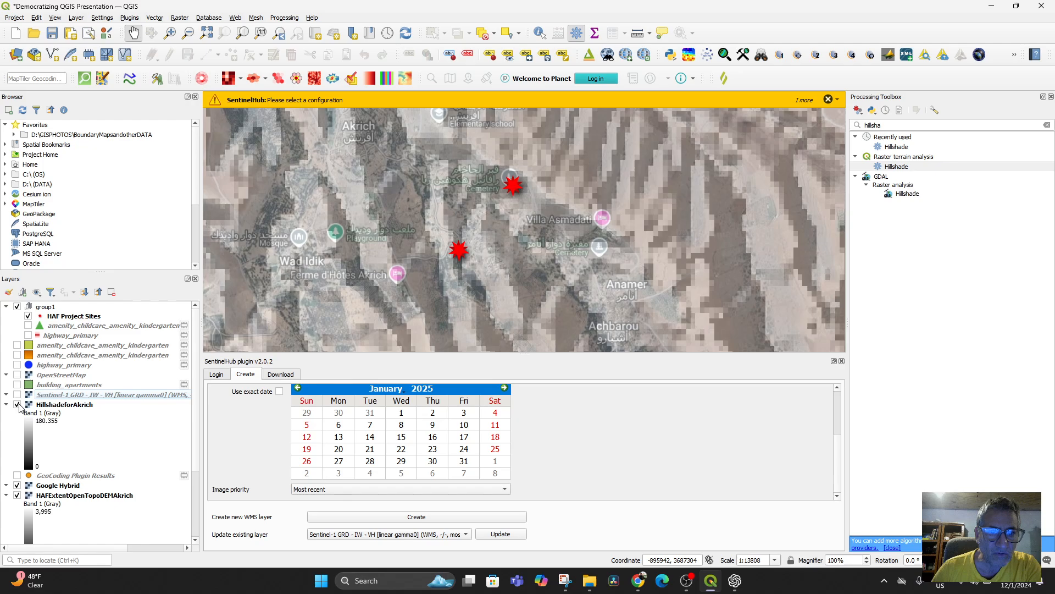
left_click(17, 406)
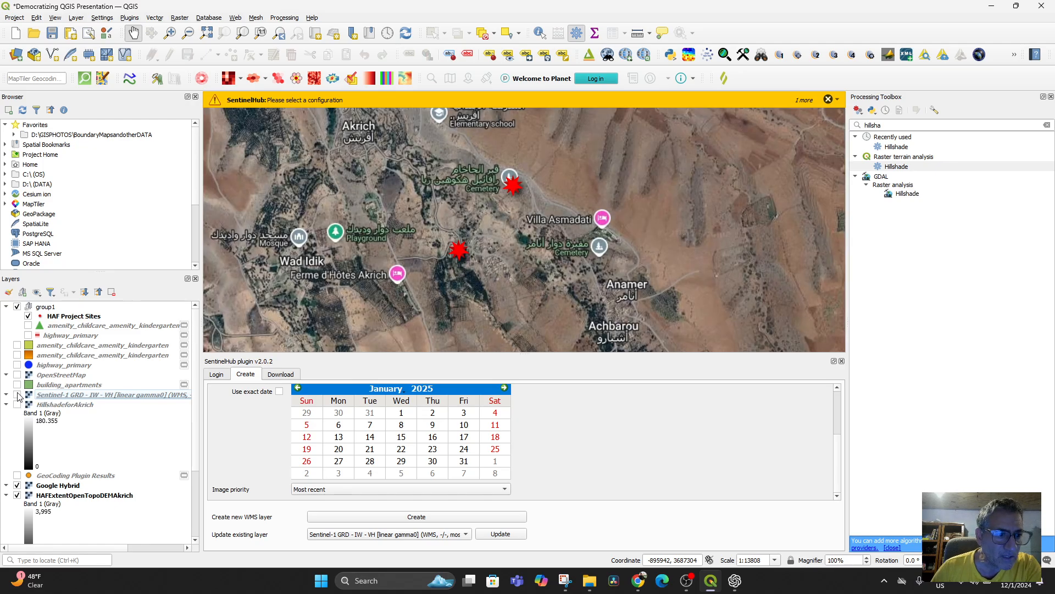
Step: Show the Sentinel-1 IW - VH layer again over a wider area around the two HAF project sites at Akrich
left_click(17, 395)
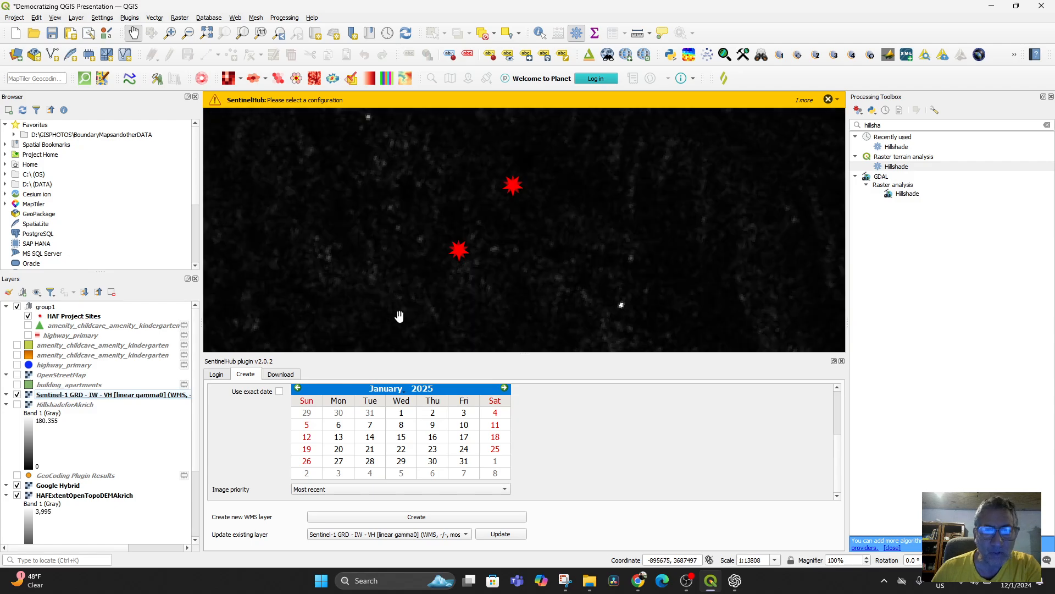
scroll(497, 272, "down", 1)
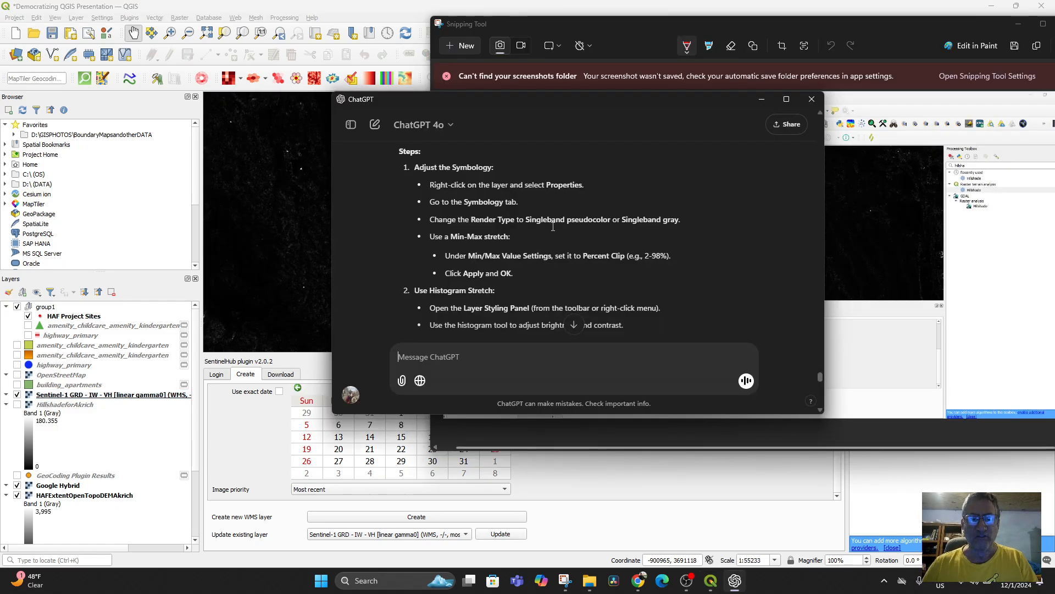
Step: Read the "Enhance Visualization" symbology steps in ChatGPT, then move its window off the map and minimize the Snipping Tool
scroll(557, 256, "up", 3)
scroll(556, 258, "down", 1)
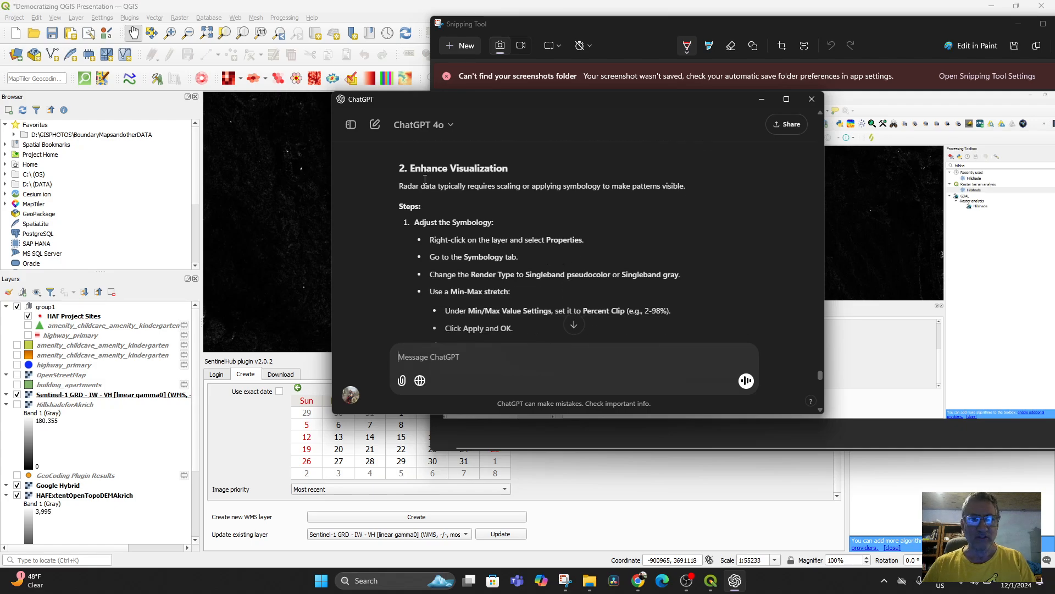
left_click_drag(463, 99, 789, 120)
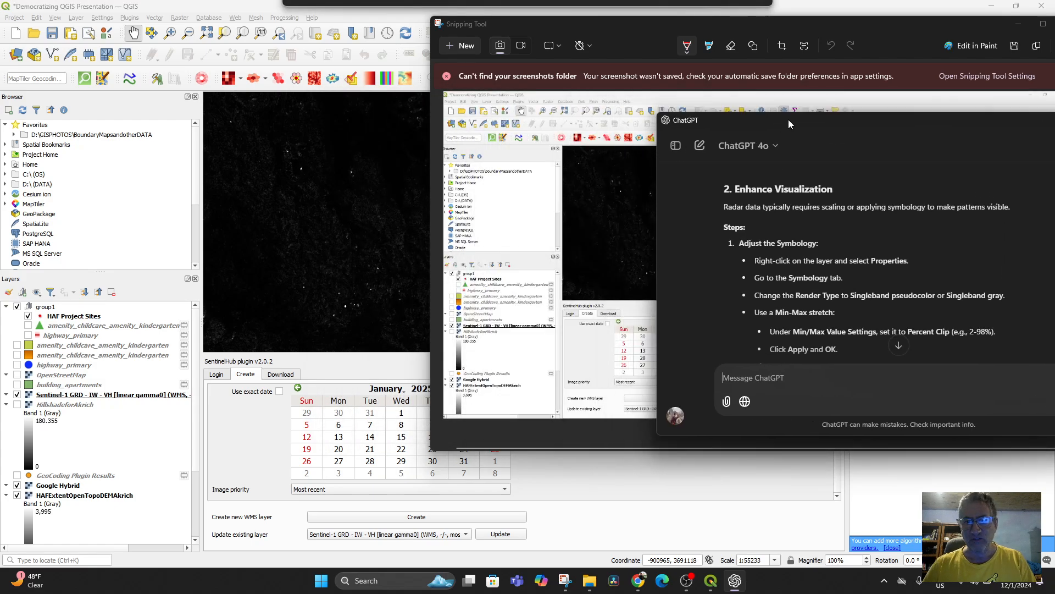
left_click(1018, 24)
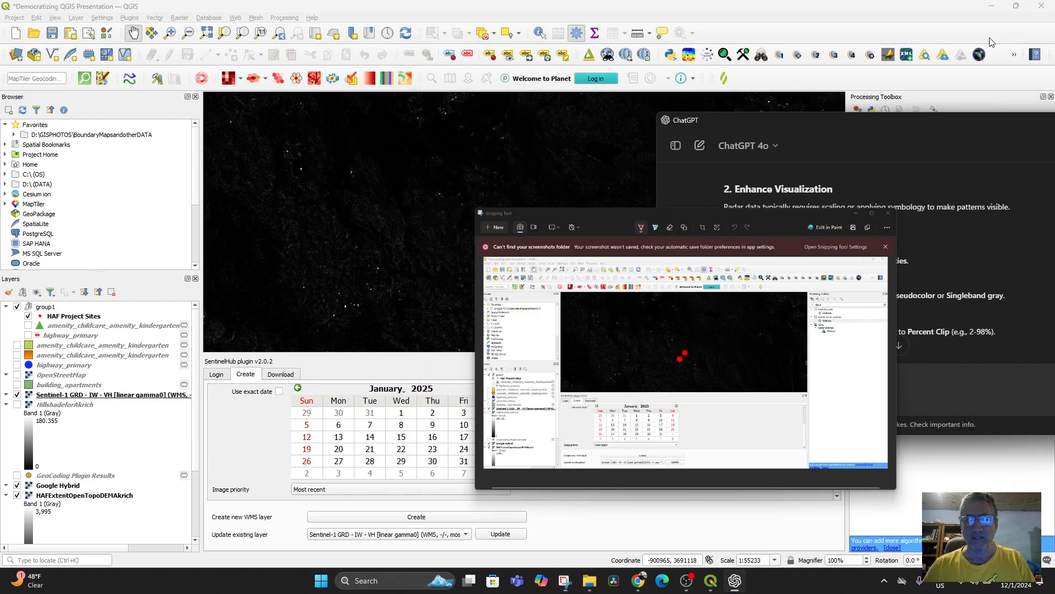
Step: Open the Sentinel-1 IW - VH layer's symbology settings in QGIS and check its available render types against ChatGPT's instructions
double_click(79, 398)
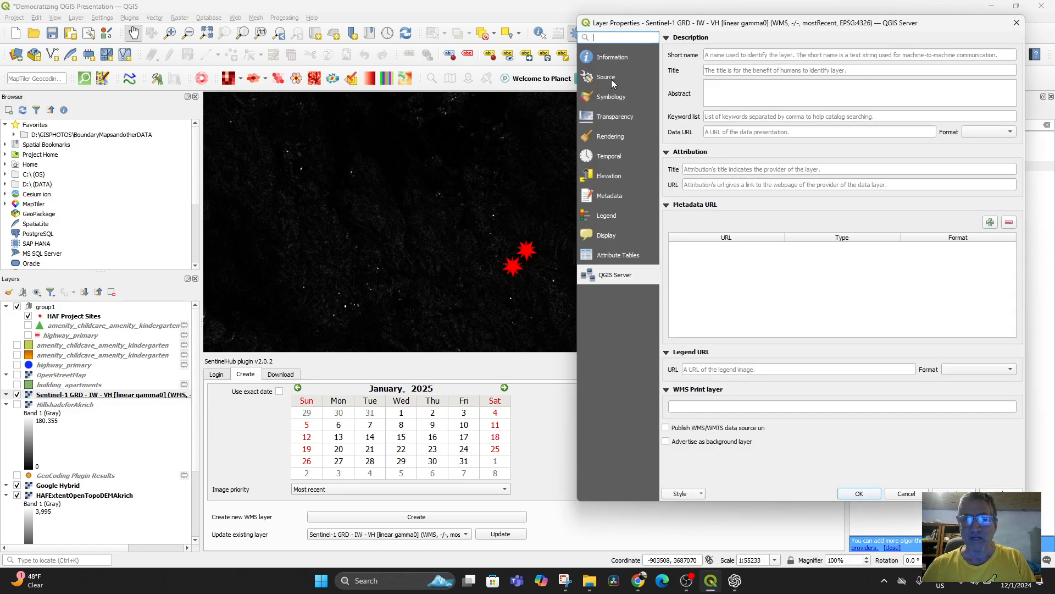
left_click(611, 100)
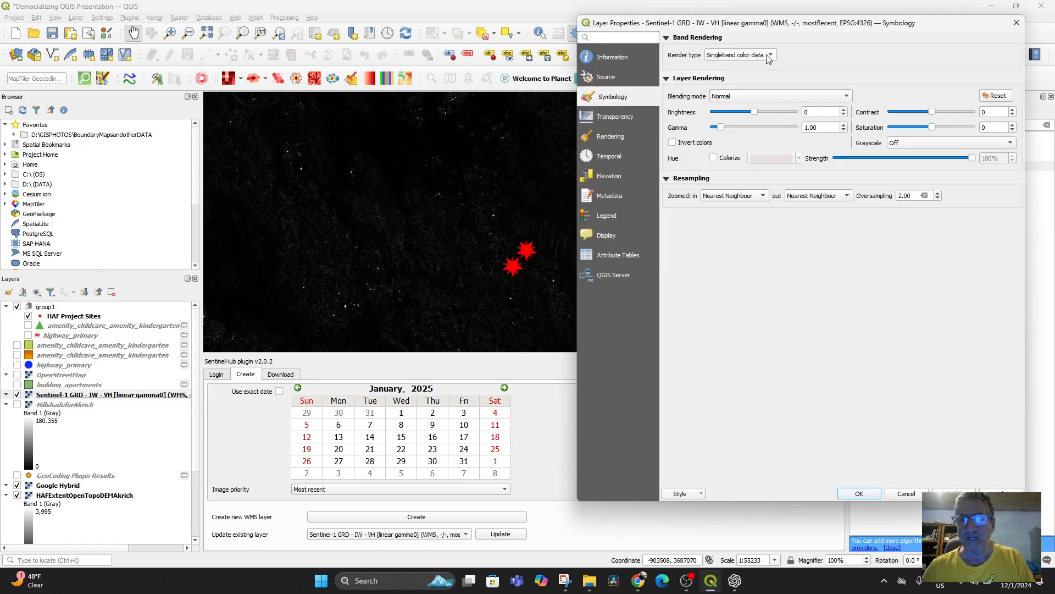
left_click(734, 581)
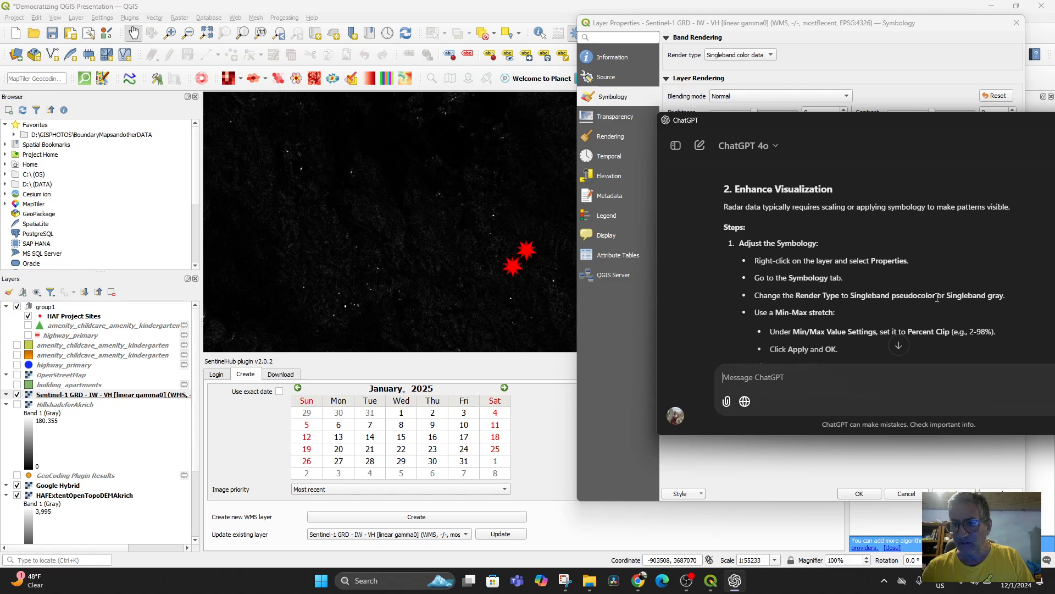
left_click(770, 57)
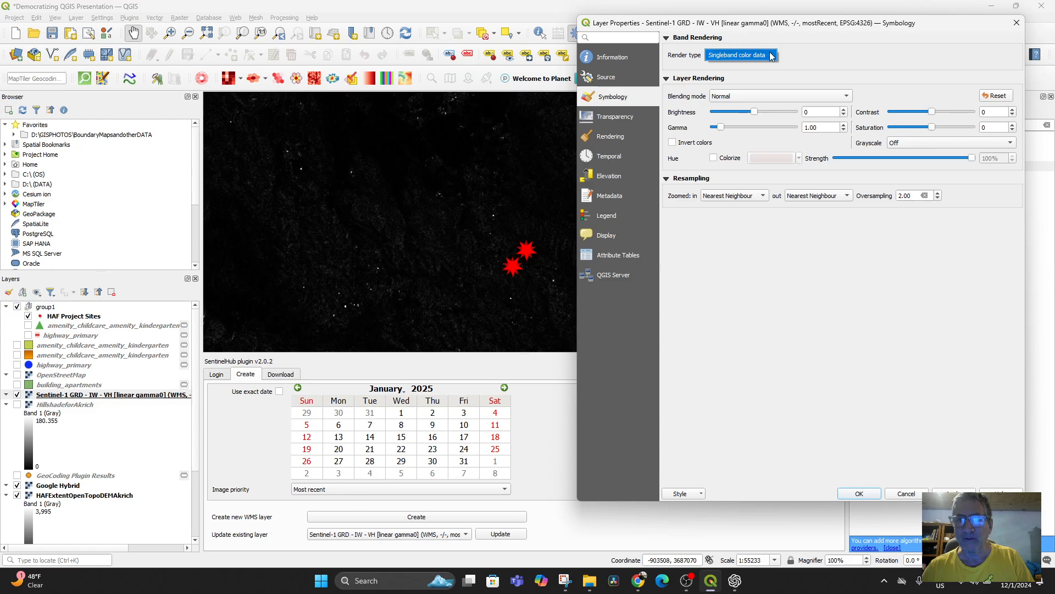
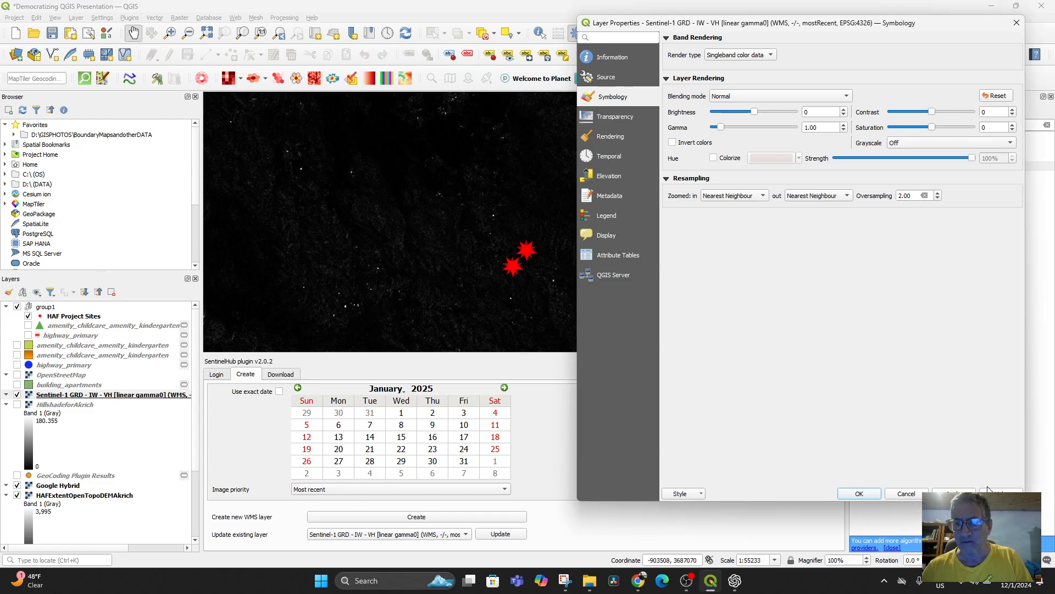
Step: Close and reopen the Sentinel-1 IW - VH layer's properties and recheck the render types offered in its symbology
left_click(868, 495)
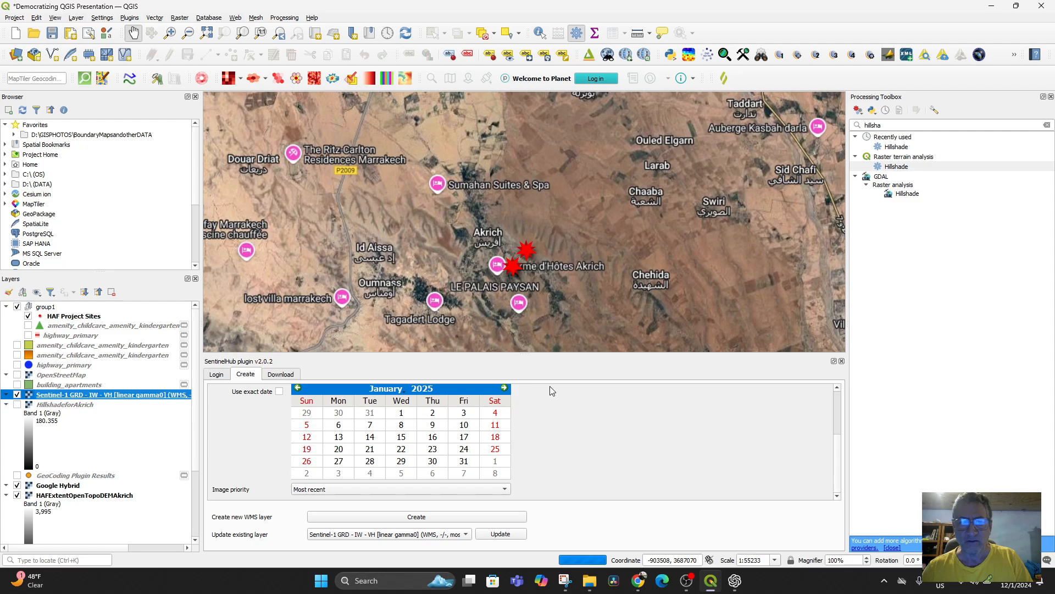
double_click(104, 395)
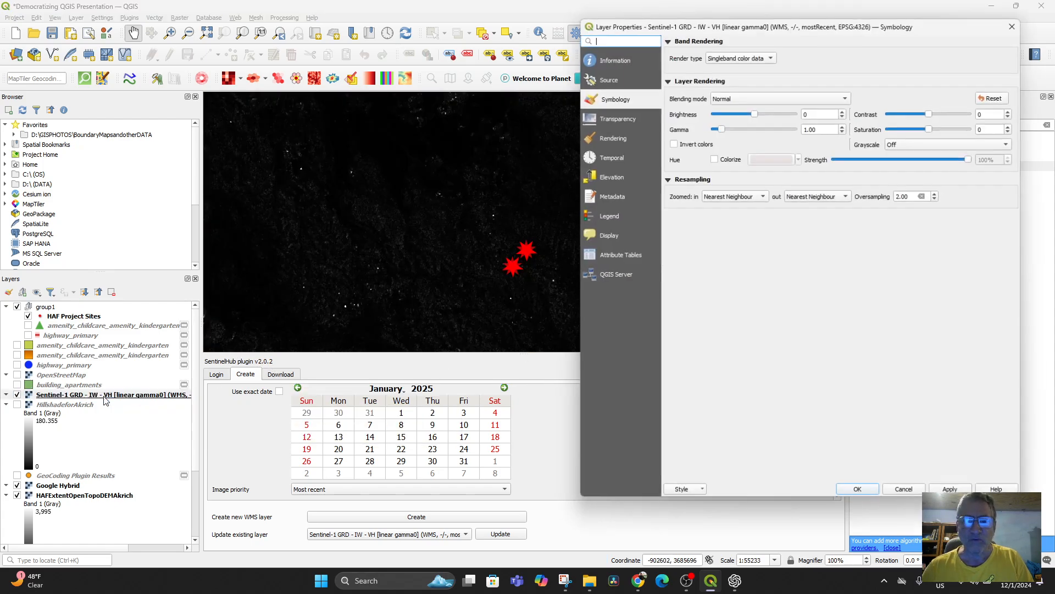
left_click(764, 57)
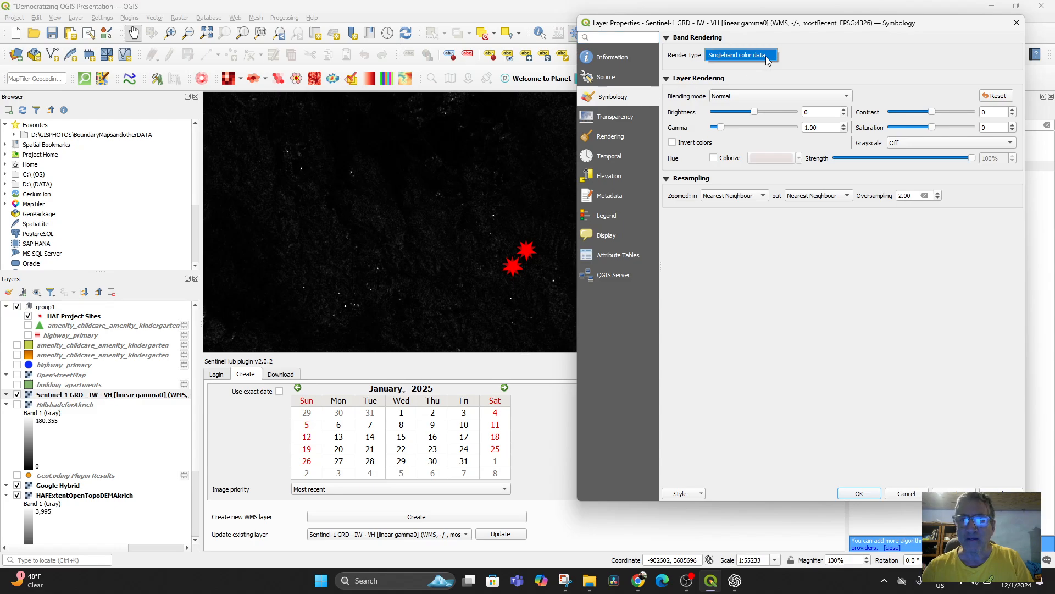
left_click(839, 63)
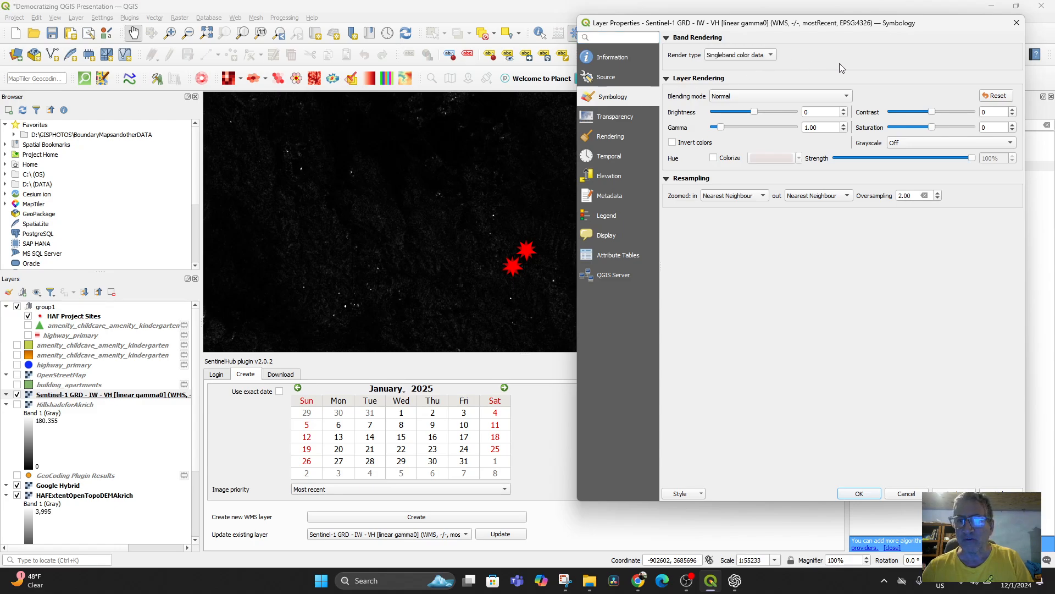
Step: Reset the layer rendering, try inverted colors on the Sentinel-1 layer, and turn the inversion off again
left_click(998, 96)
left_click(946, 492)
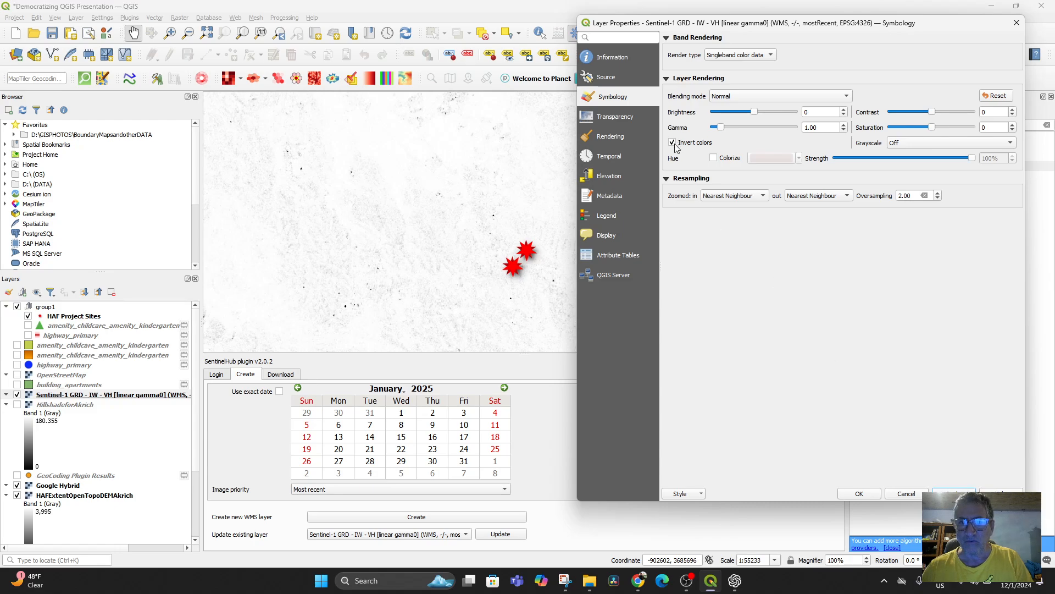
left_click(948, 493)
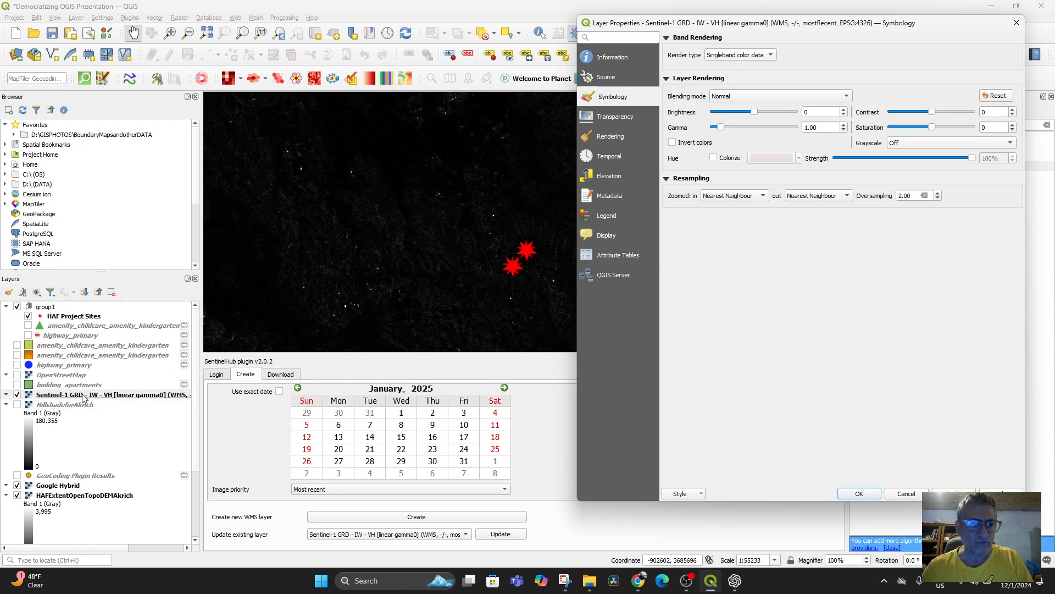
Step: Reread ChatGPT's symbology, histogram stretch and terrain correction steps, and return to the Sentinel-1 layer's properties
left_click(734, 580)
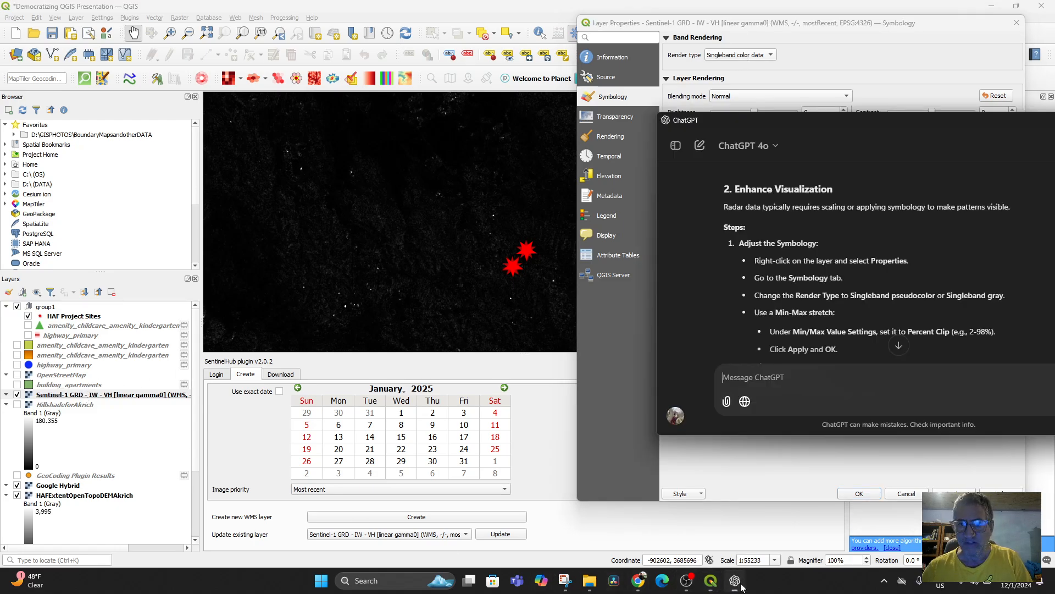
scroll(813, 324, "down", 3)
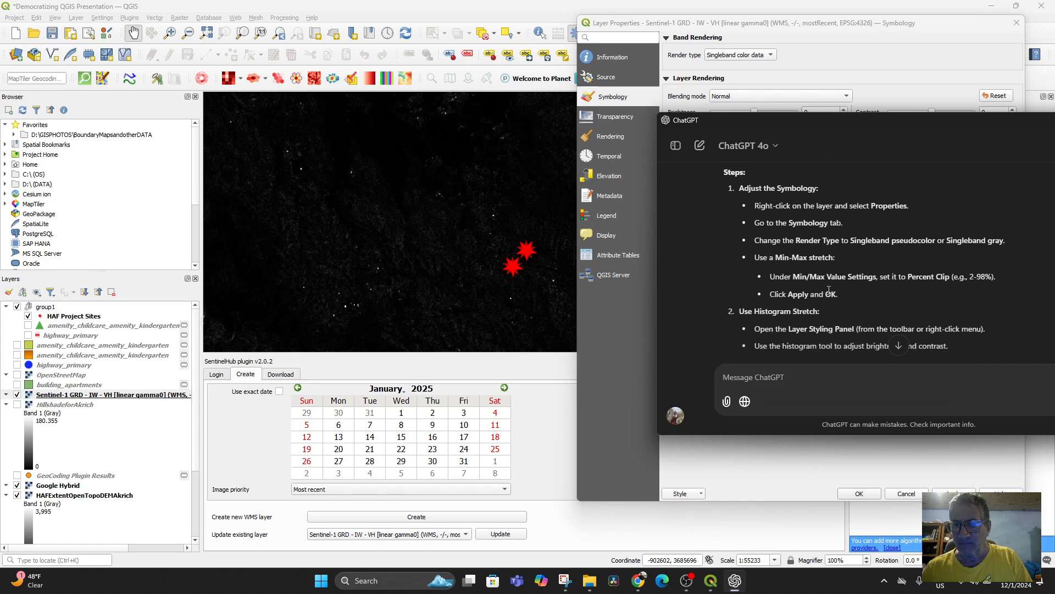
scroll(830, 296, "down", 1)
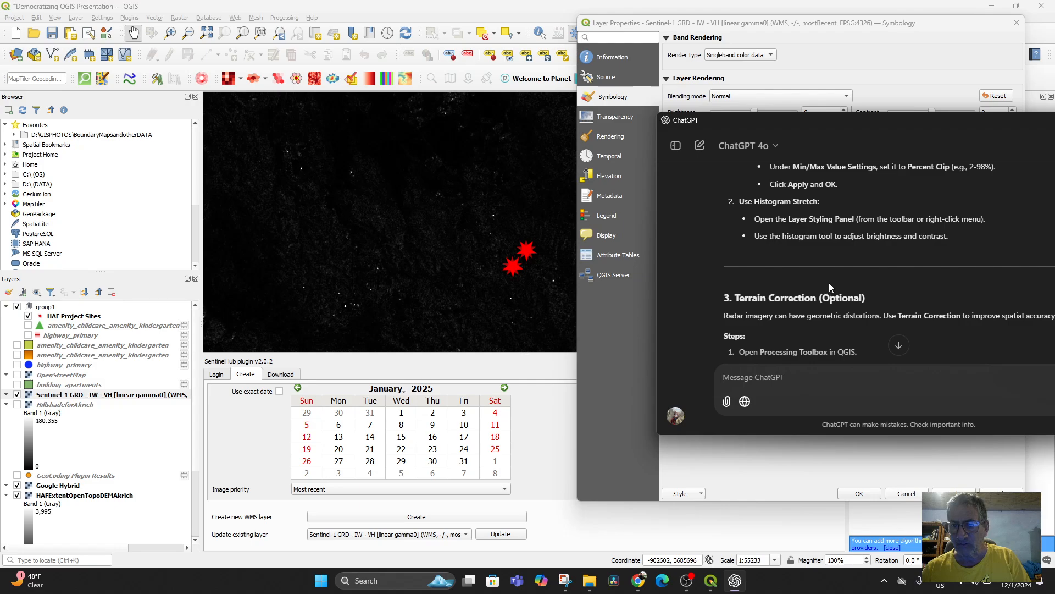
scroll(831, 287, "down", 1)
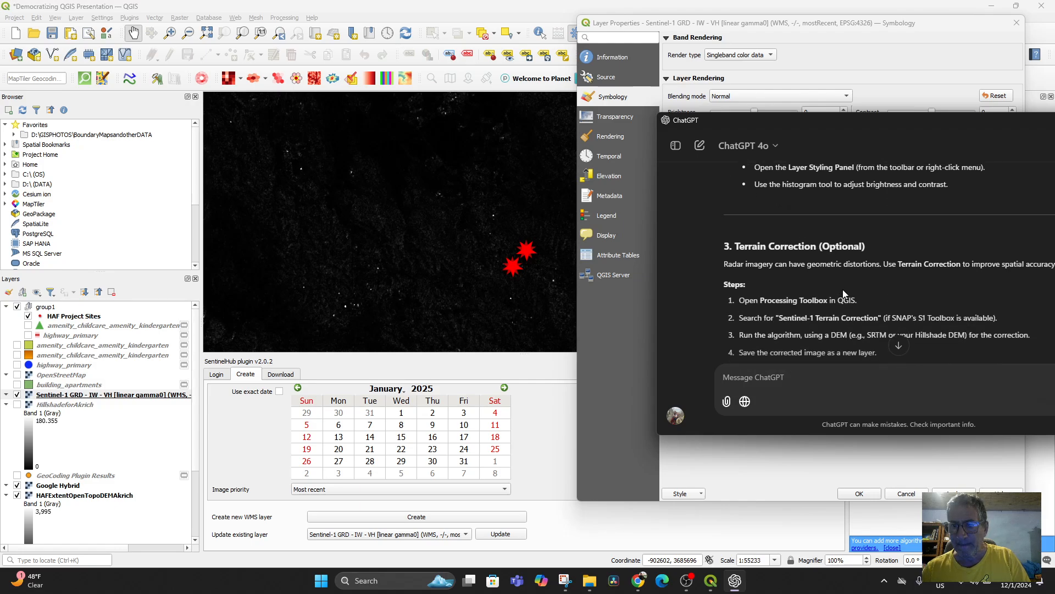
scroll(841, 290, "up", 3)
scroll(839, 291, "up", 2)
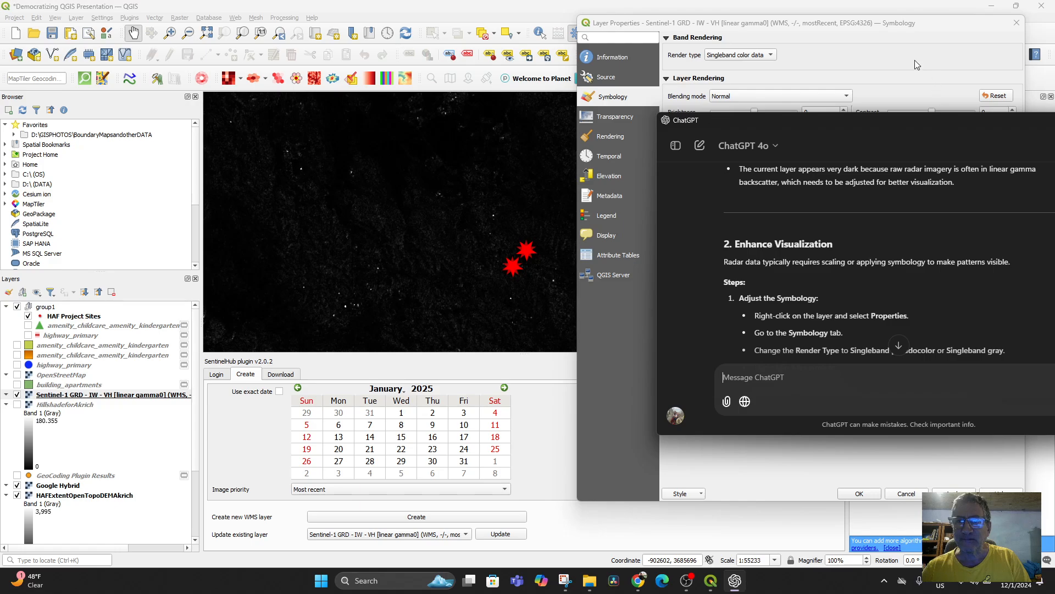
left_click(833, 42)
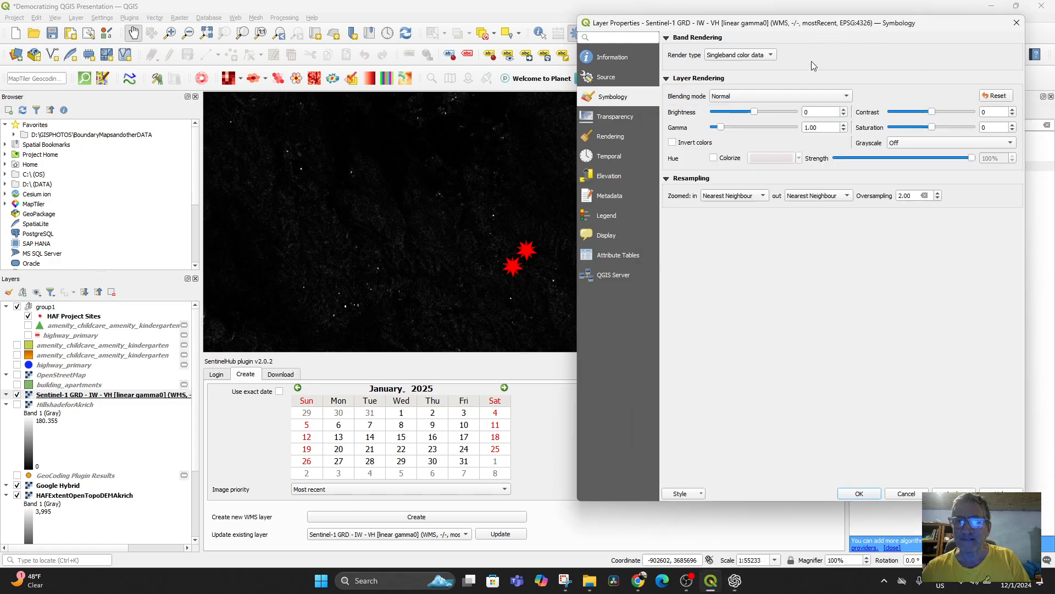
Step: Try the project CRS EPSG:3857 - WGS 84 / Pseudo-Mercator as the layer's source CRS, and switch back to EPSG:4326
left_click(607, 77)
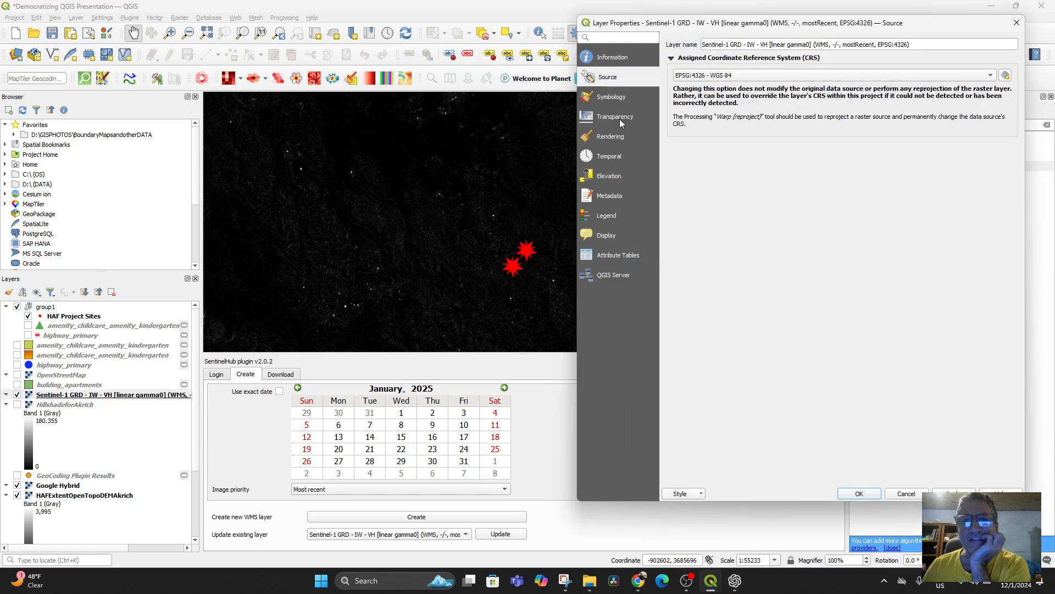
left_click(722, 77)
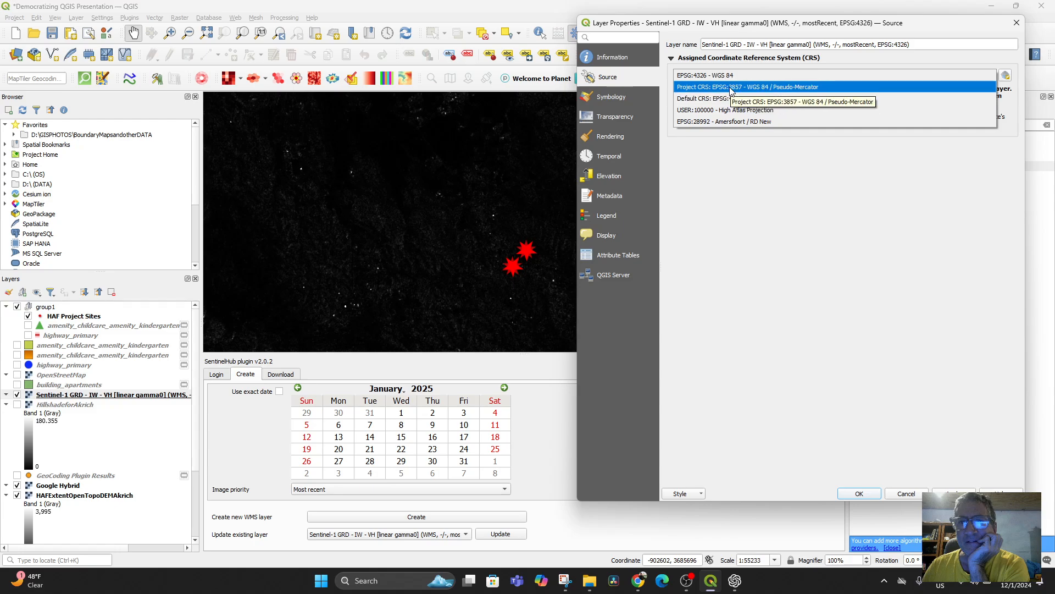
left_click(732, 87)
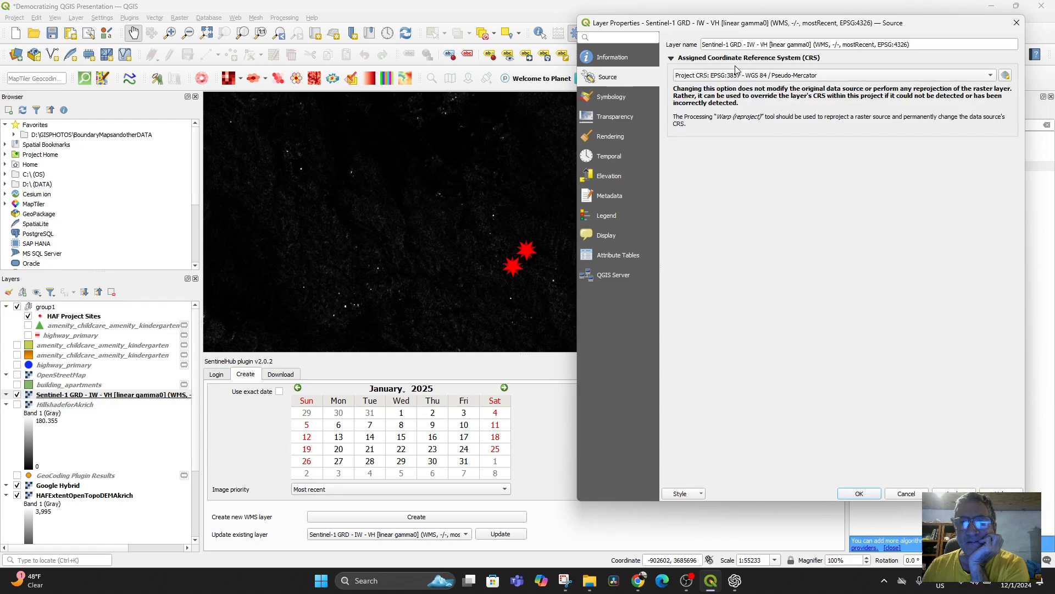
left_click(738, 74)
left_click(716, 67)
Step: Try the Lighten blending mode in the Sentinel-1 layer's symbology and return it to Normal
left_click(631, 98)
left_click(739, 95)
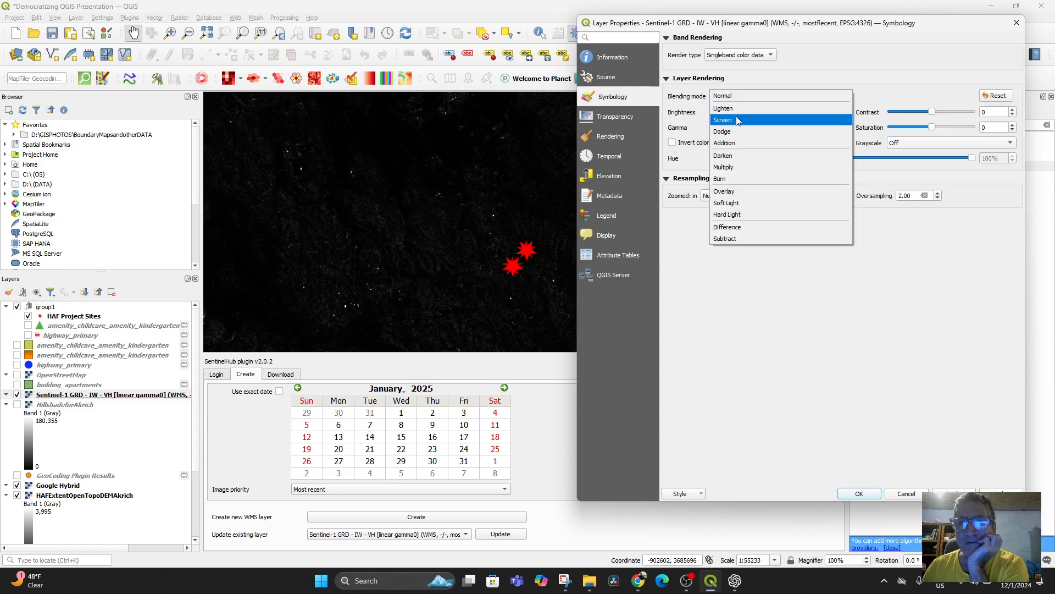
left_click(735, 110)
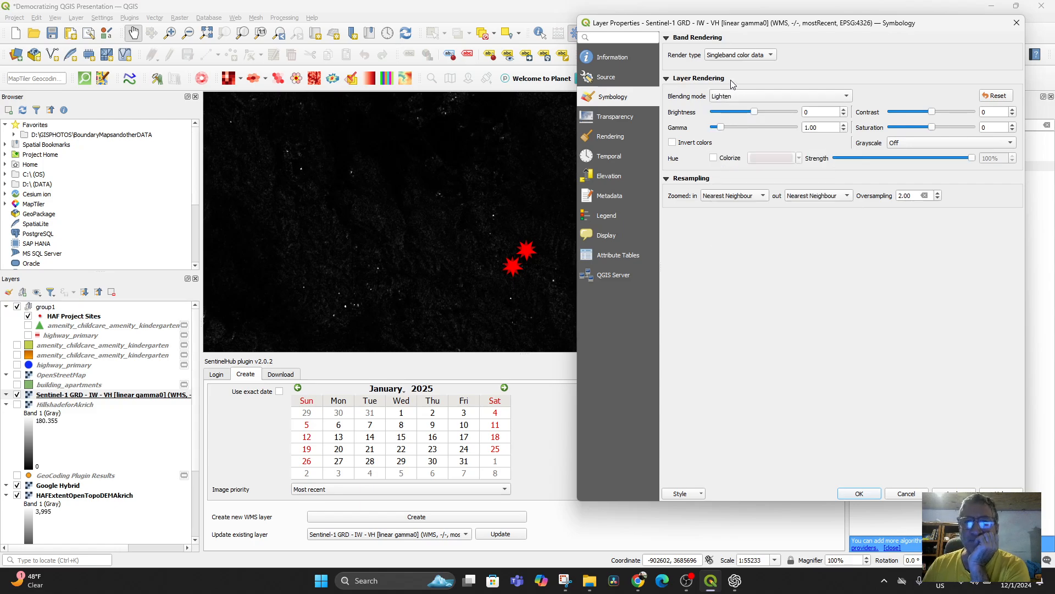
left_click(744, 95)
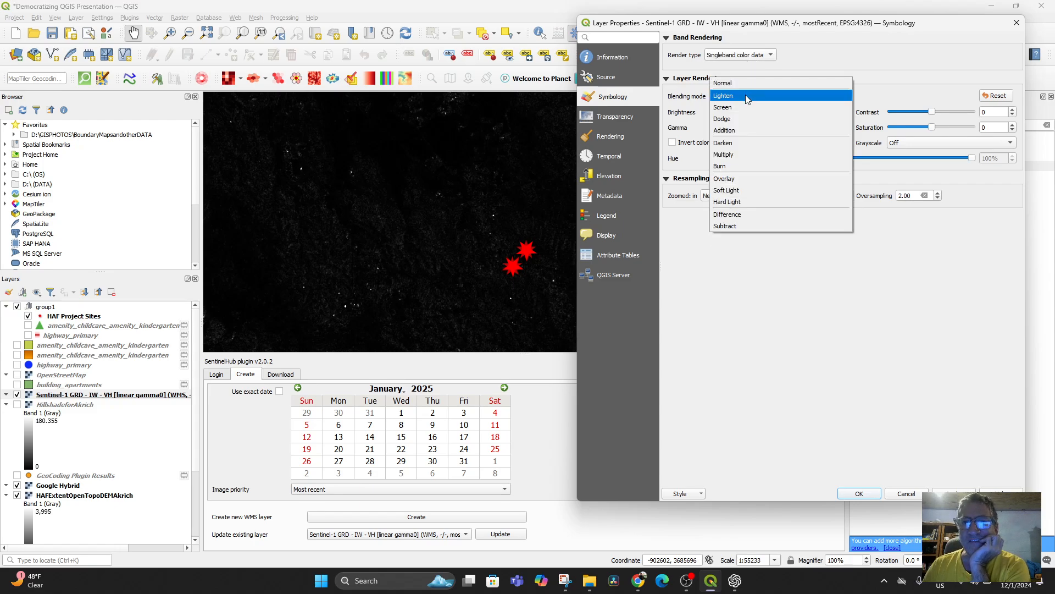
left_click(741, 82)
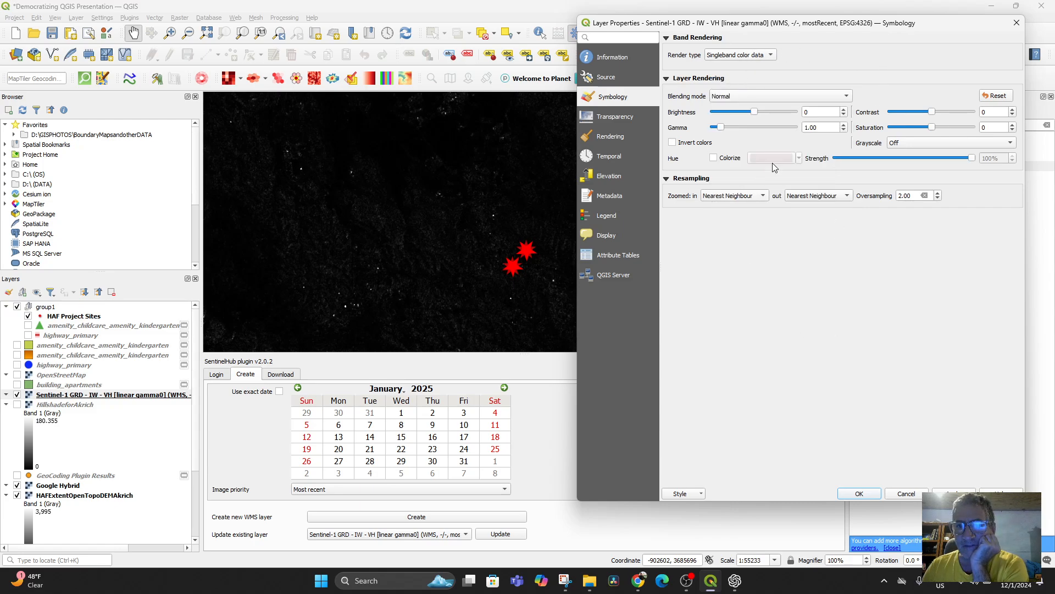
Step: Colorize the Sentinel-1 layer in light red at 100% strength and set its grayscale to By average
left_click(713, 158)
left_click(799, 158)
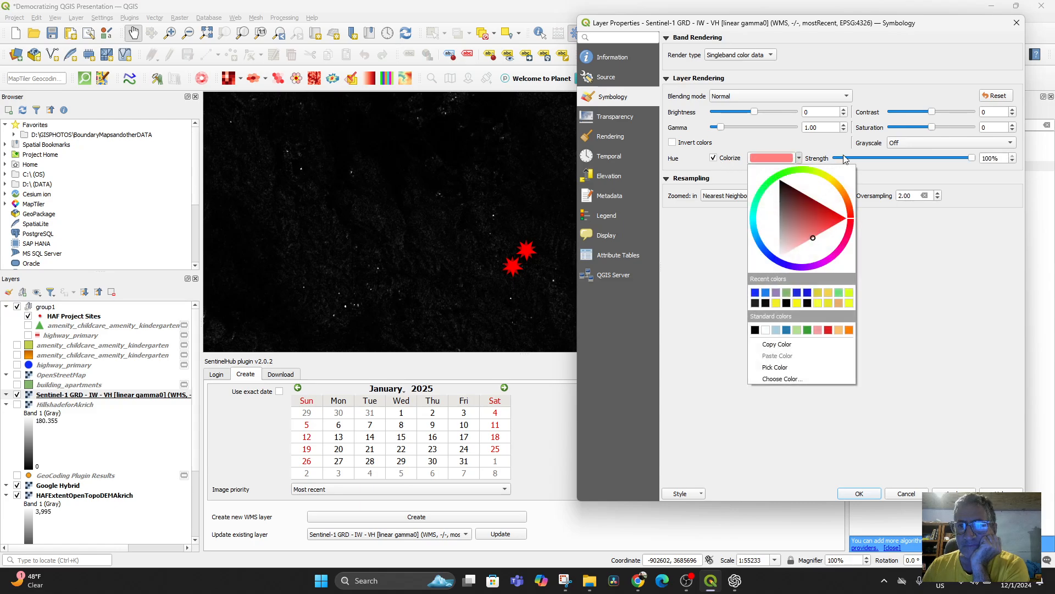
left_click(876, 154)
left_click(958, 492)
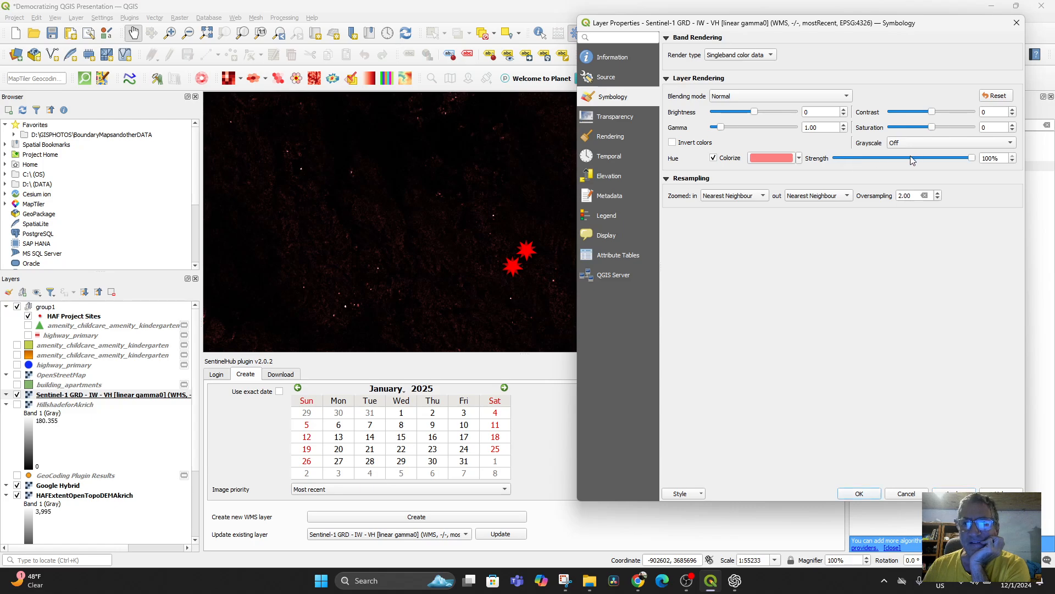
left_click(918, 141)
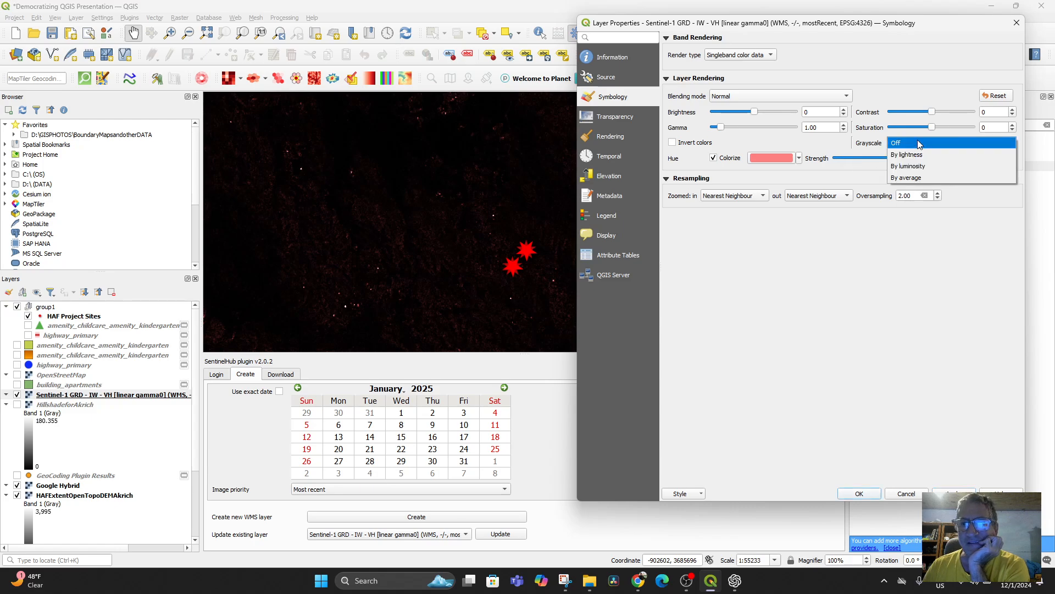
left_click(920, 179)
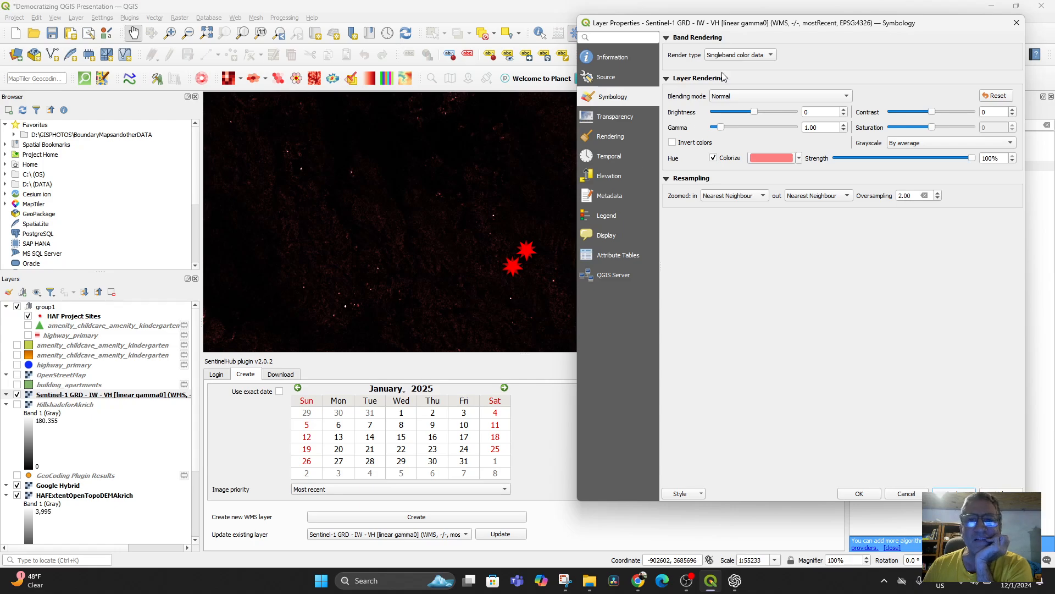
Step: Check the render type options and the Legend and Display settings once more, and reset the layer rendering
left_click(769, 57)
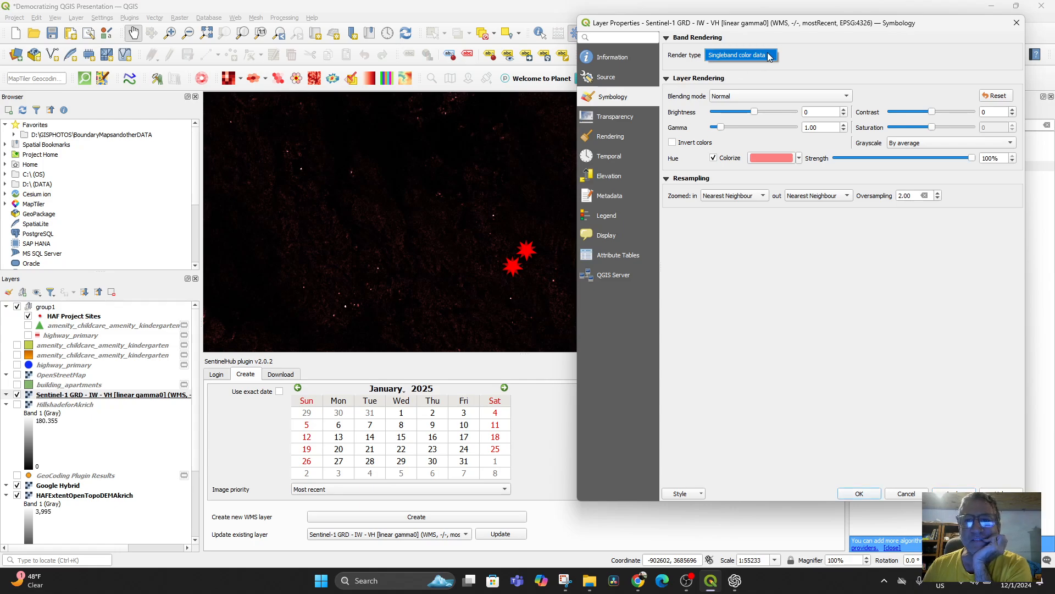
left_click(667, 38)
left_click(667, 38)
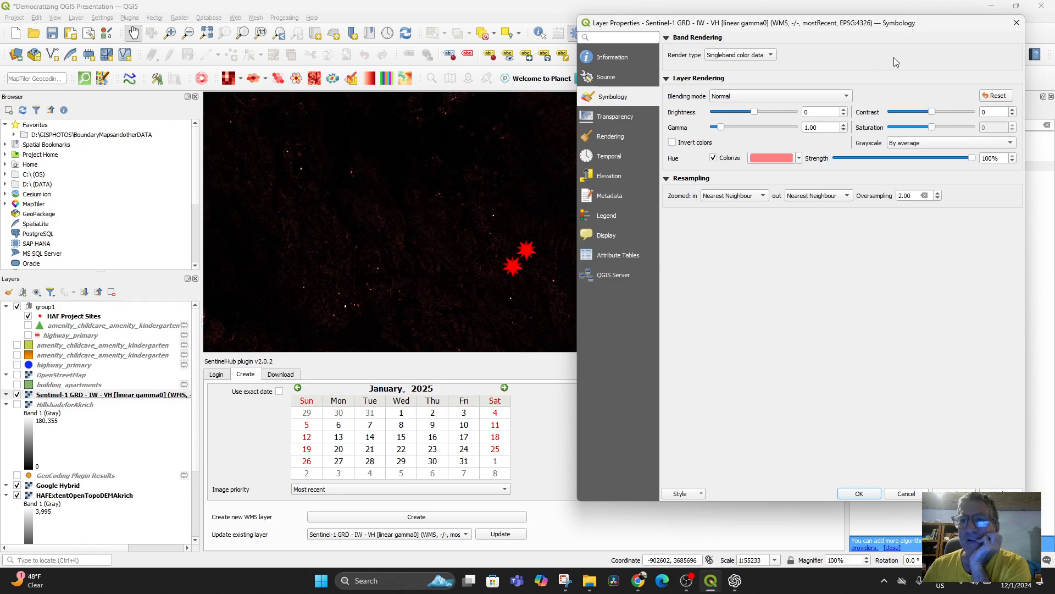
left_click(617, 224)
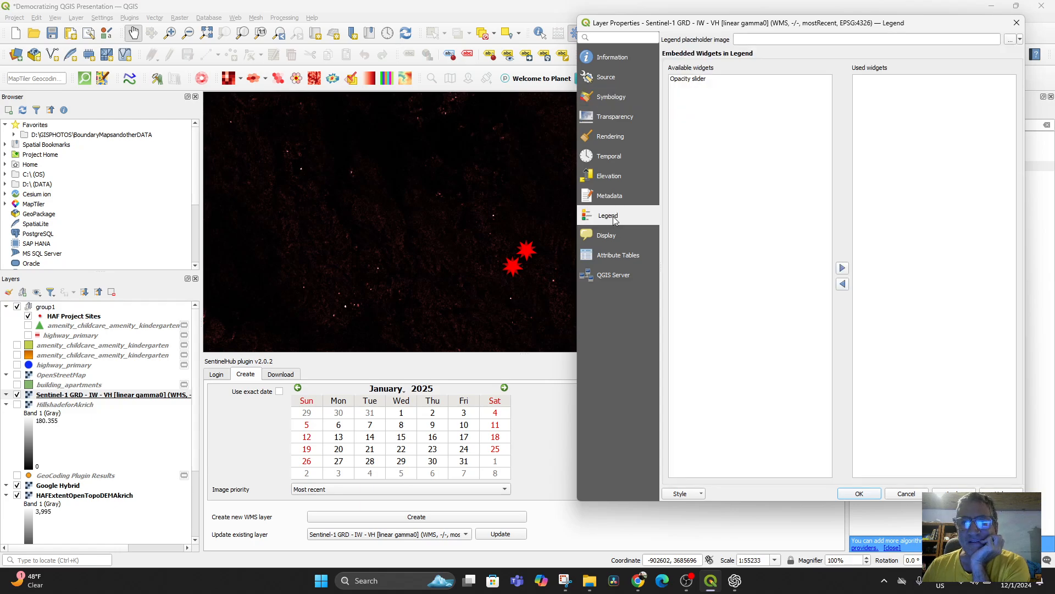
left_click(614, 239)
left_click(615, 97)
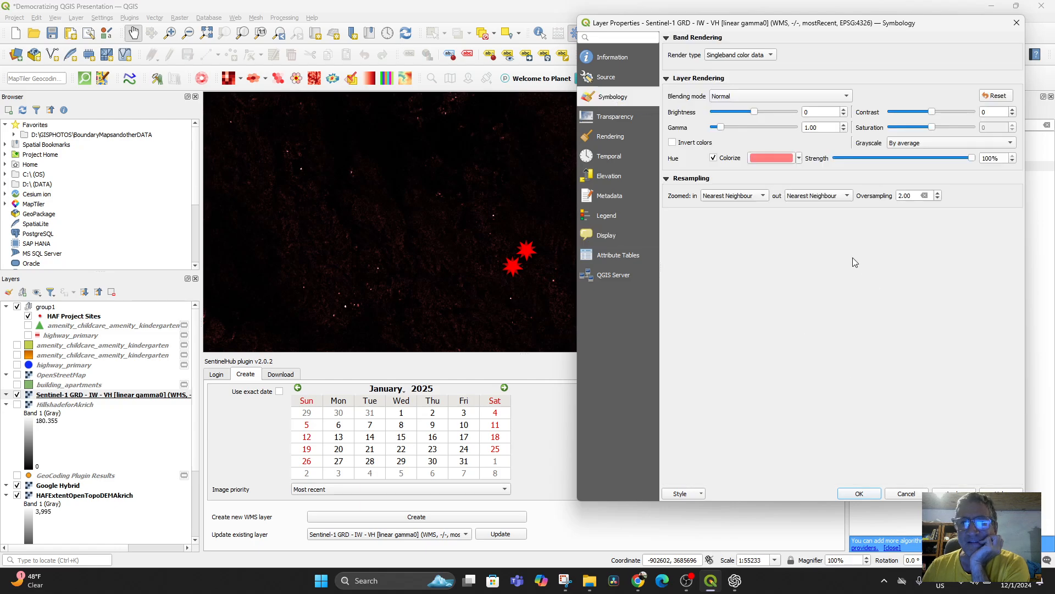
left_click(769, 55)
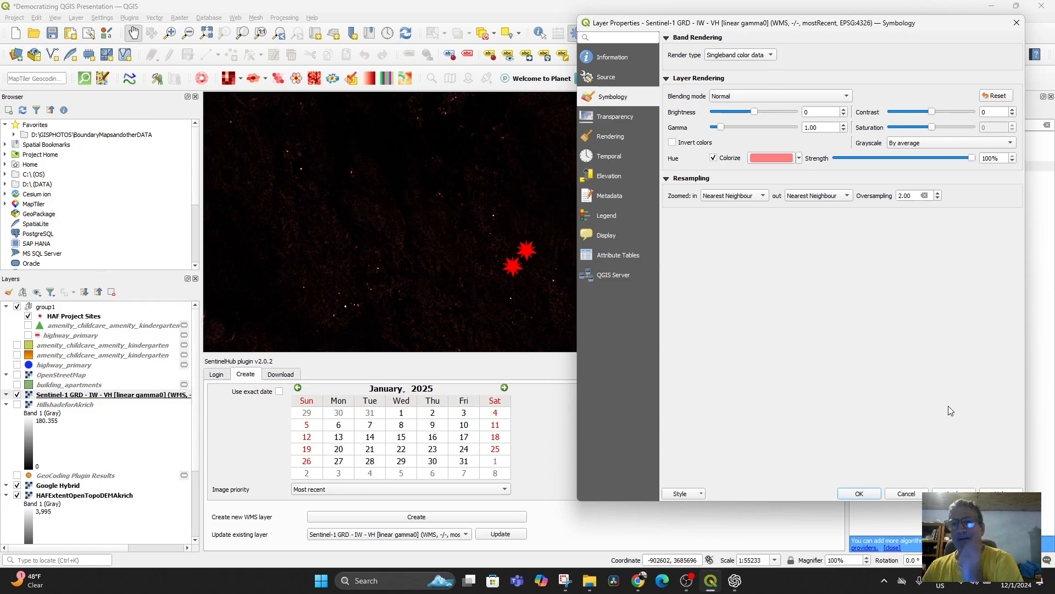
left_click(997, 96)
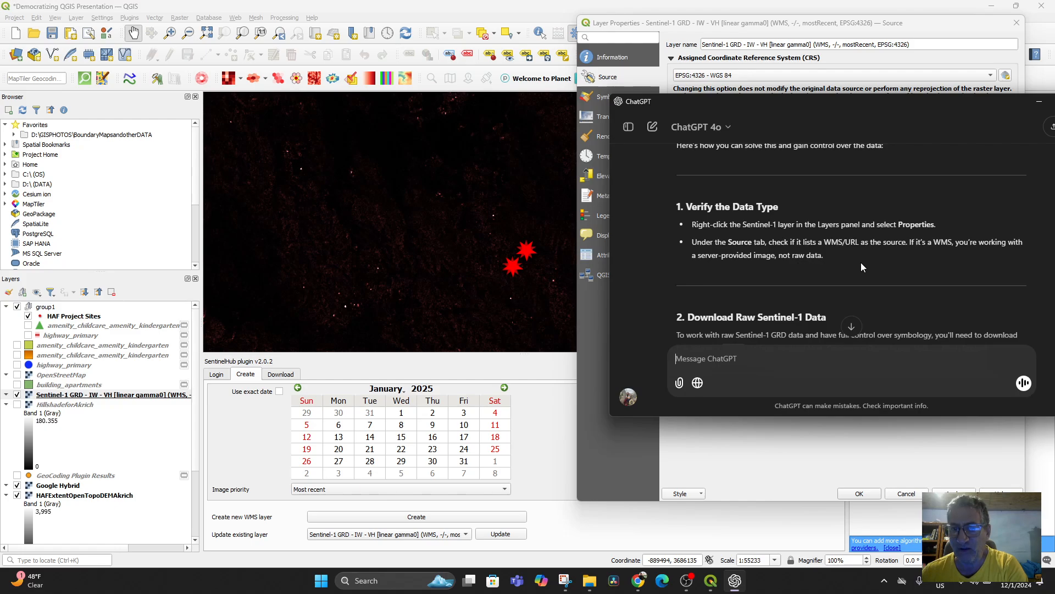
Step: Read ChatGPT's answer on why the render type is locked, including verifying the data type and downloading raw Sentinel-1 data
scroll(860, 263, "down", 1)
scroll(863, 252, "up", 3)
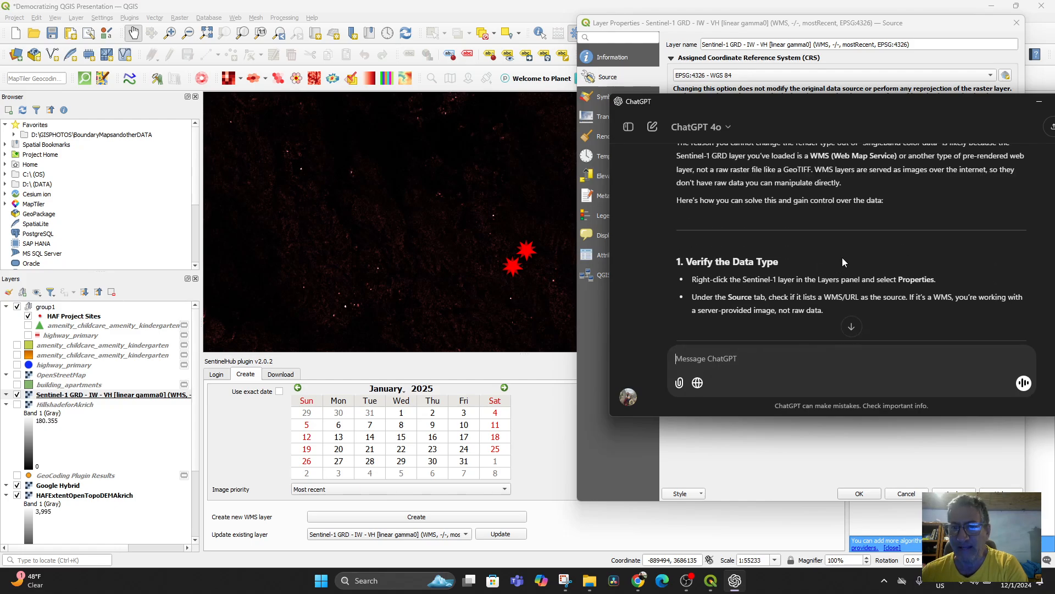
scroll(862, 259, "up", 2)
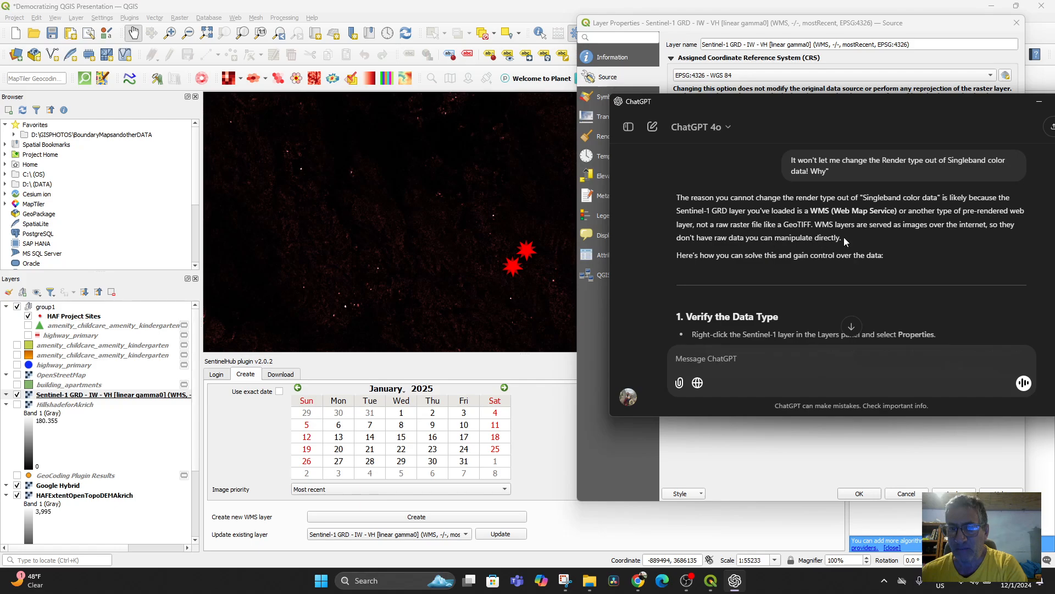
scroll(878, 249, "down", 3)
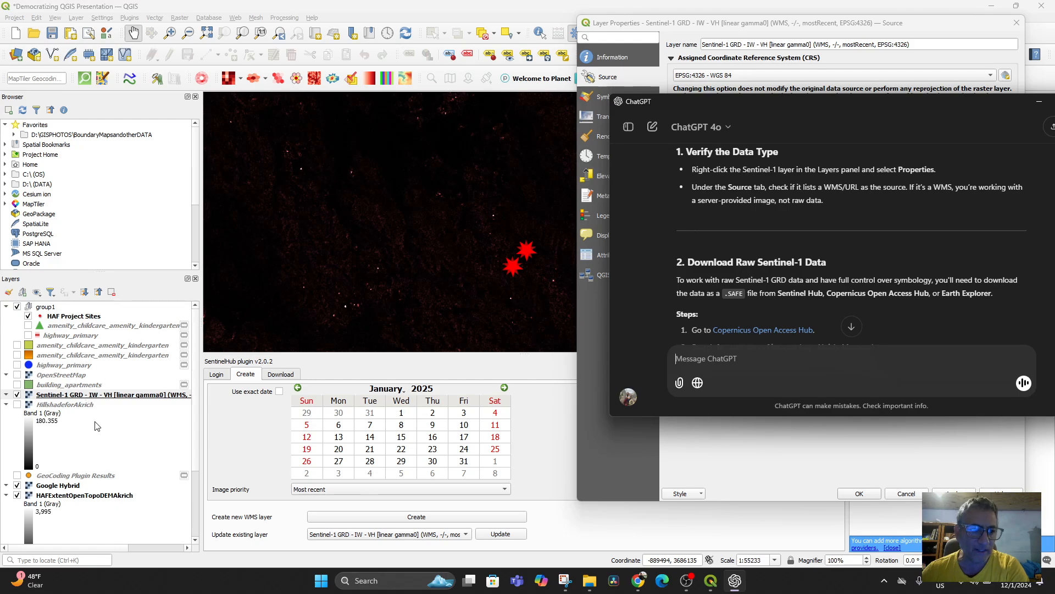
Step: Check in the Sentinel-1 GRD layer's source properties whether the layer is a WMS, and leave the properties unchanged
left_click(85, 395)
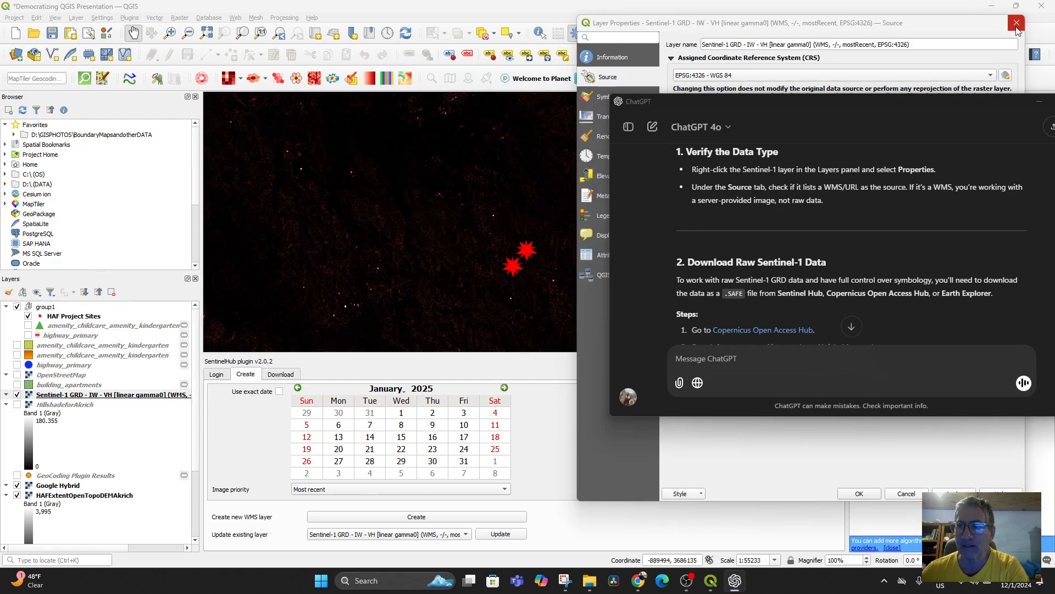
left_click(1017, 22)
right_click(59, 385)
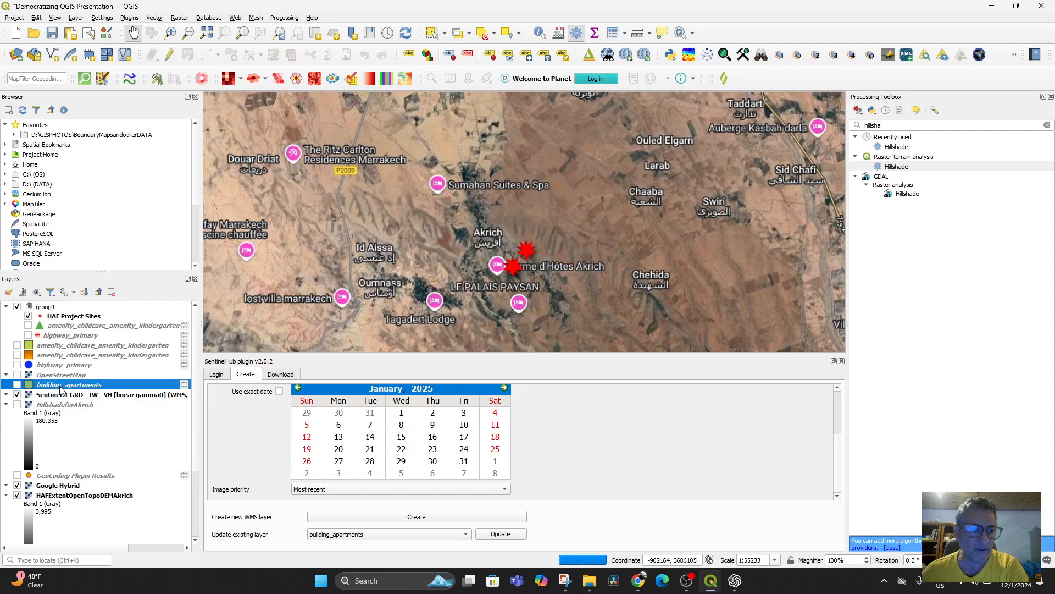
right_click(56, 396)
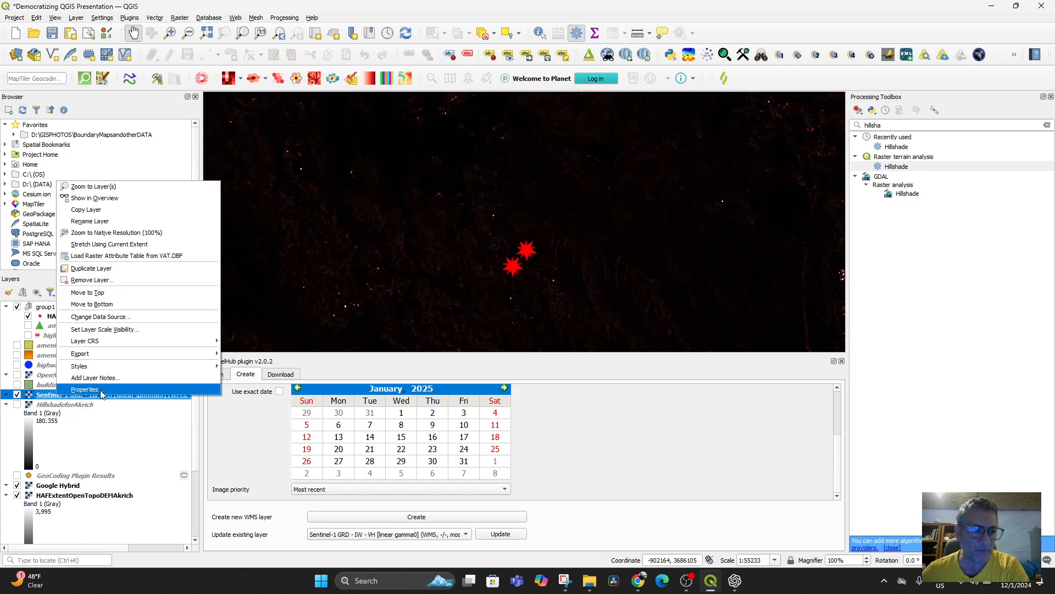
left_click(101, 391)
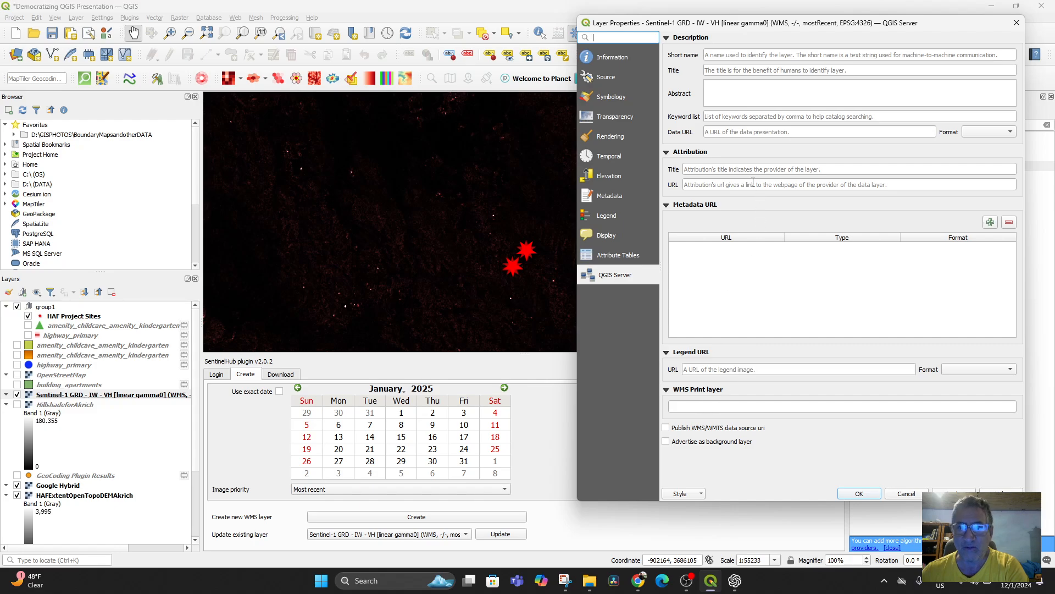
left_click(605, 77)
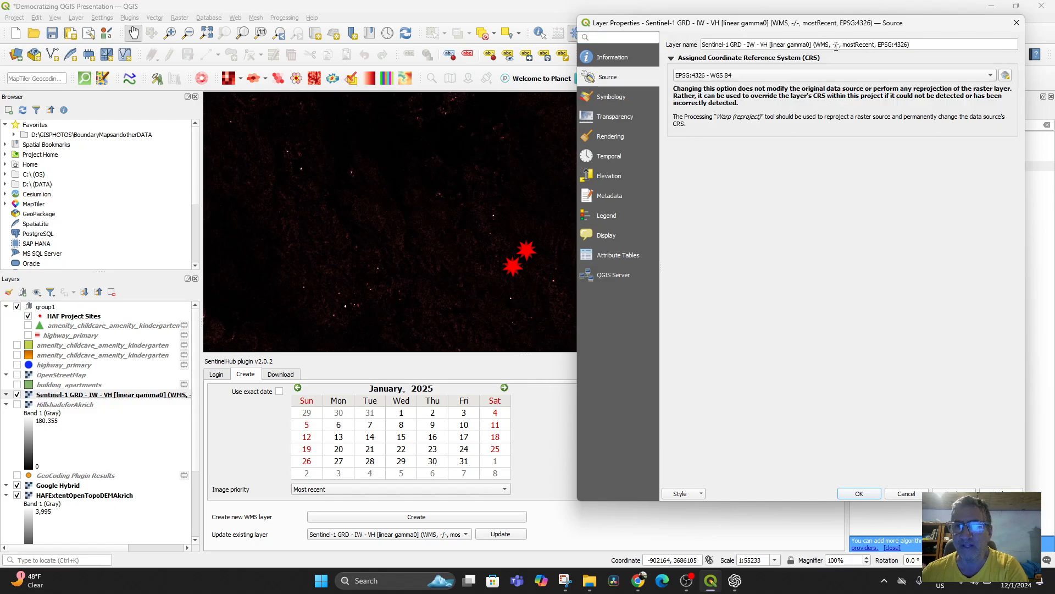
left_click_drag(815, 44, 829, 44)
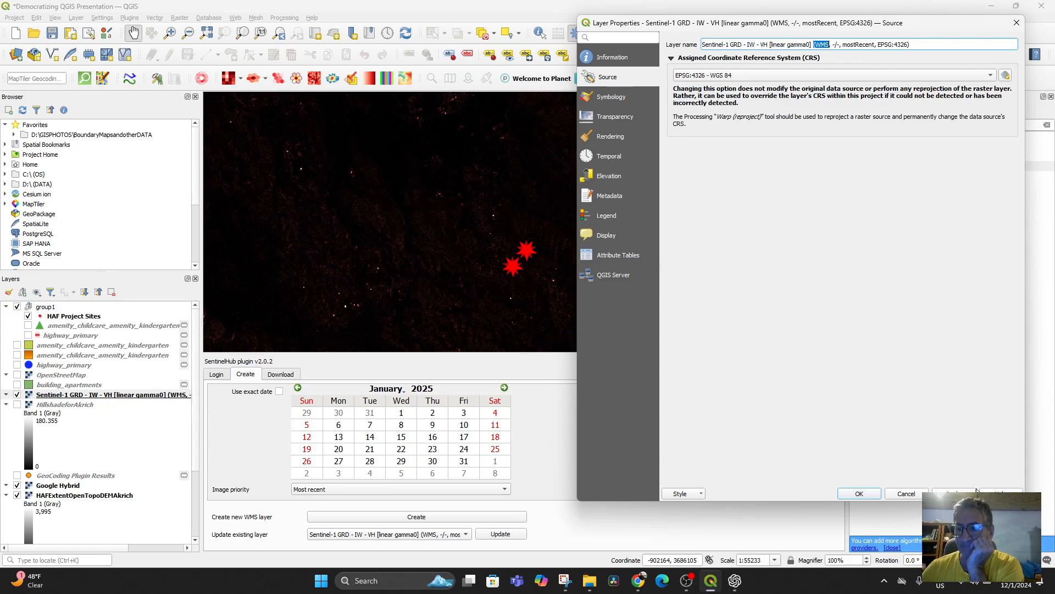
left_click(904, 494)
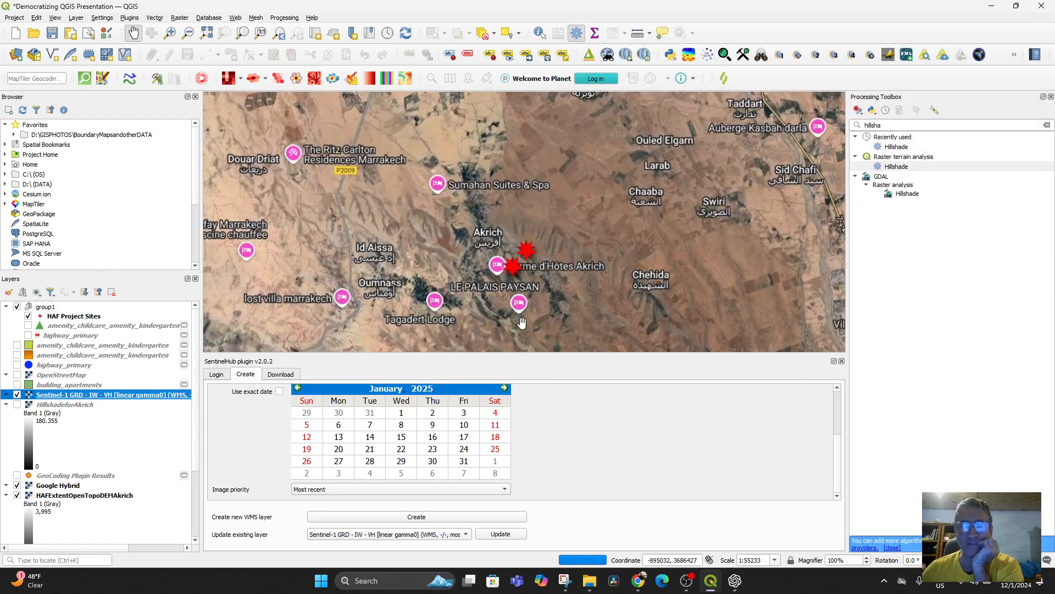
Step: Read ChatGPT's sections on downloading raw Sentinel-1 data, working with WMS data in QGIS and processing it in SNAP
left_click(735, 581)
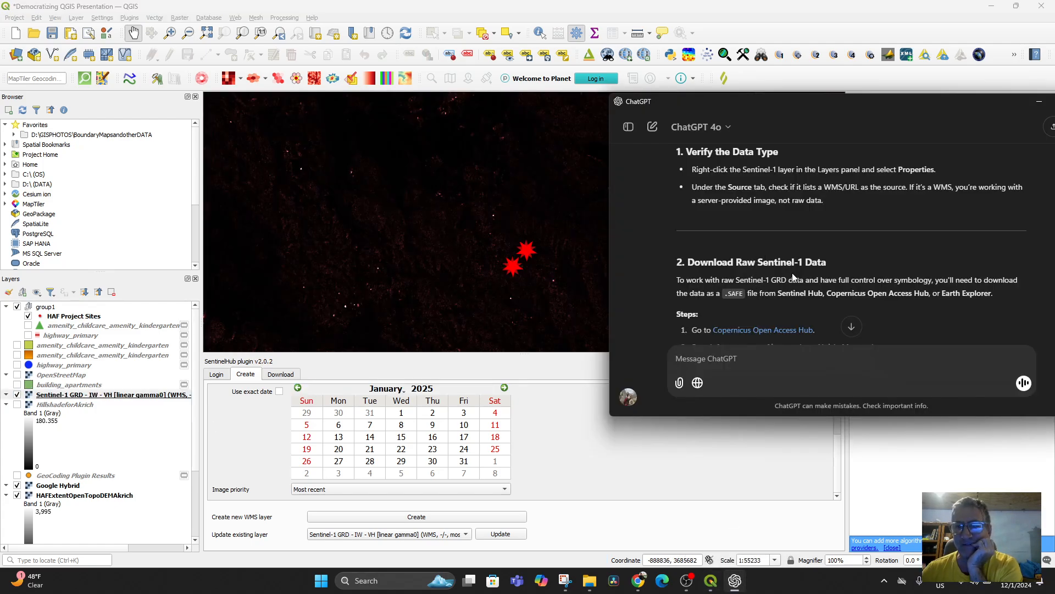
scroll(804, 285, "down", 1)
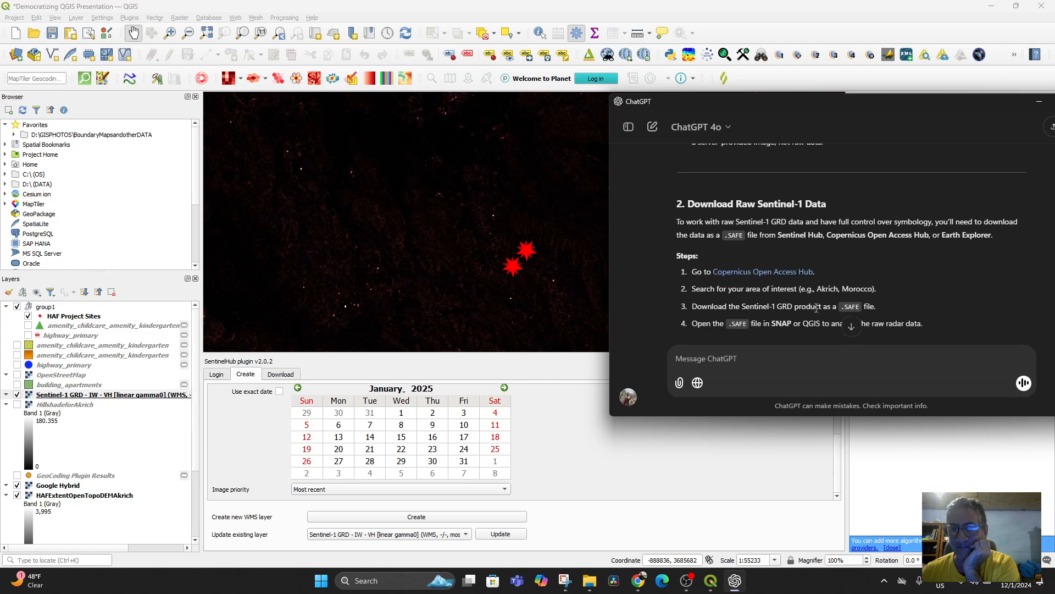
scroll(819, 309, "down", 1)
scroll(815, 309, "down", 1)
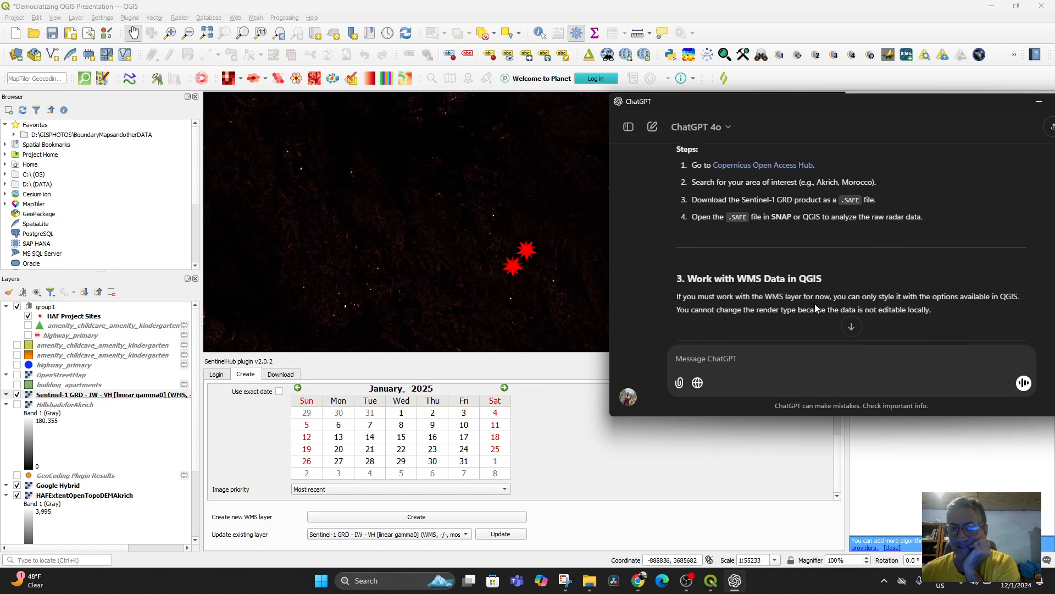
scroll(817, 290, "down", 1)
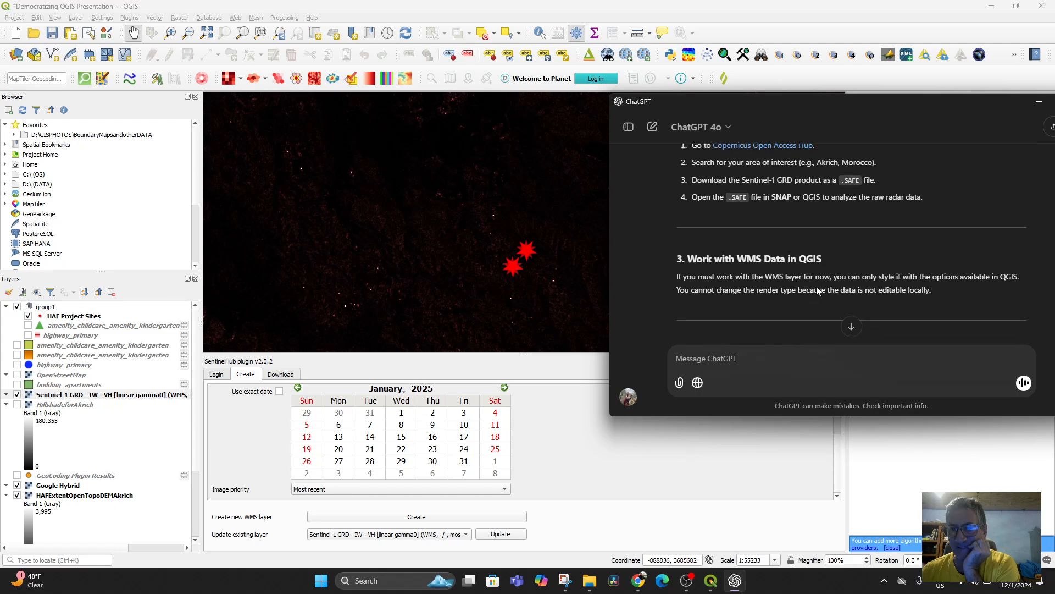
scroll(817, 291, "down", 2)
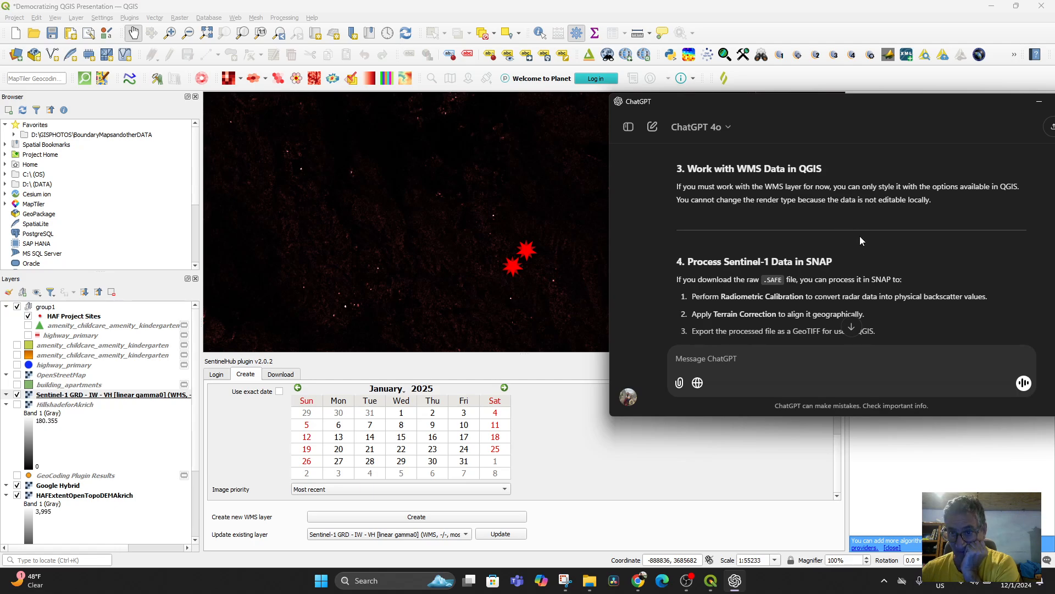
scroll(846, 245, "up", 5)
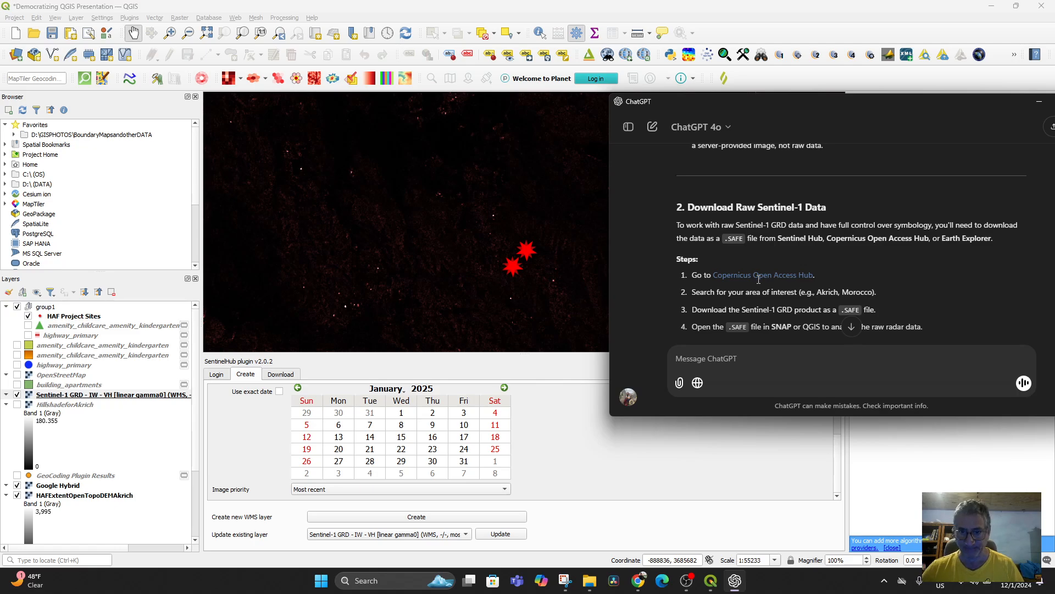
Step: Switch to the Copernicus dashboard in Chrome and open the Copernicus Browser from it
left_click(640, 584)
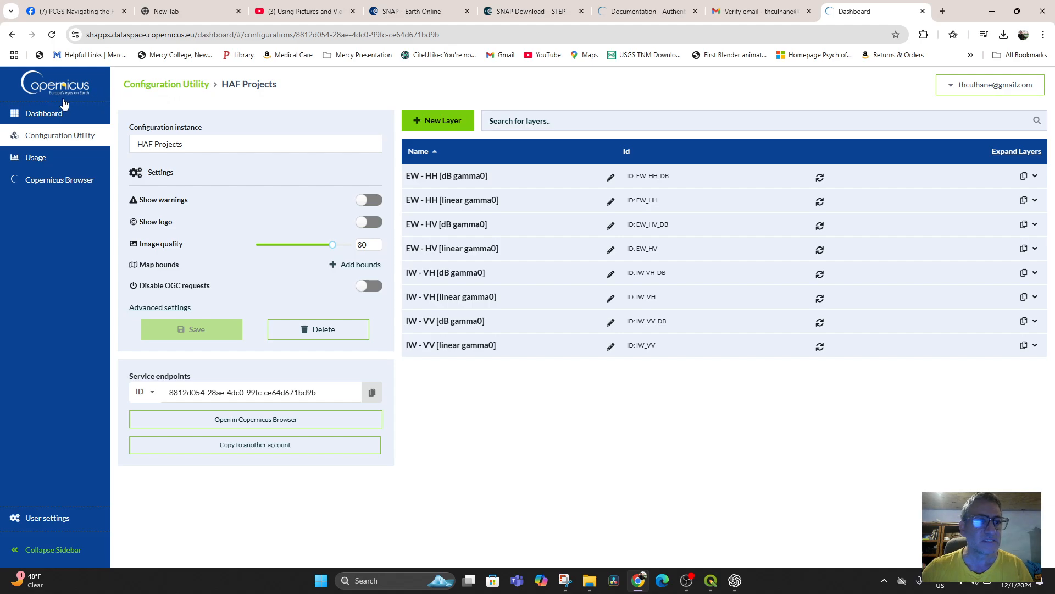
left_click(44, 113)
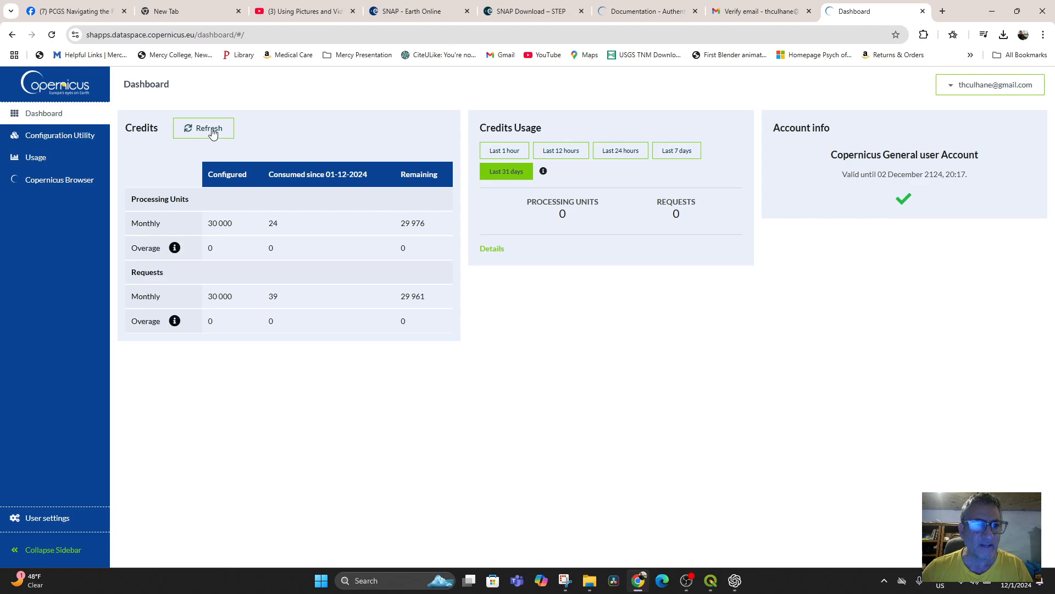
left_click(61, 182)
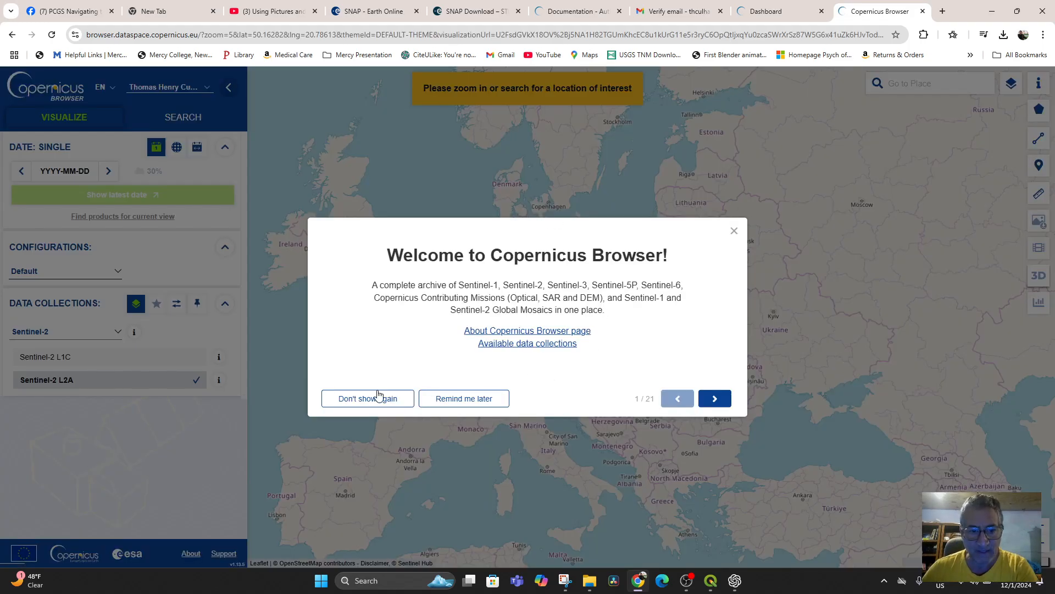
Step: Go through the Copernicus Browser welcome tutorial up to the Pins Panel page and close it
left_click(721, 402)
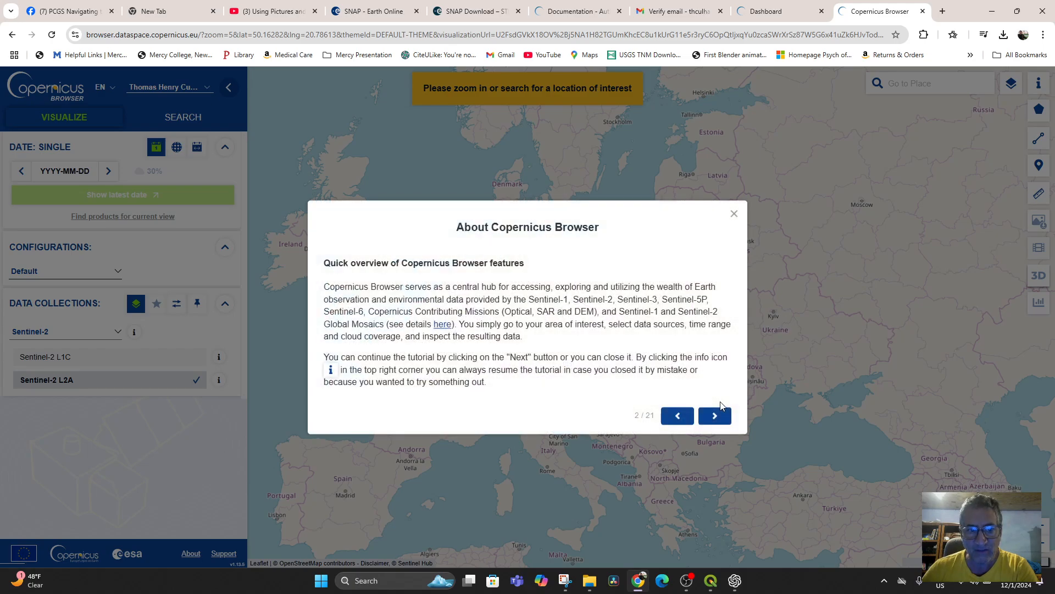
left_click(716, 416)
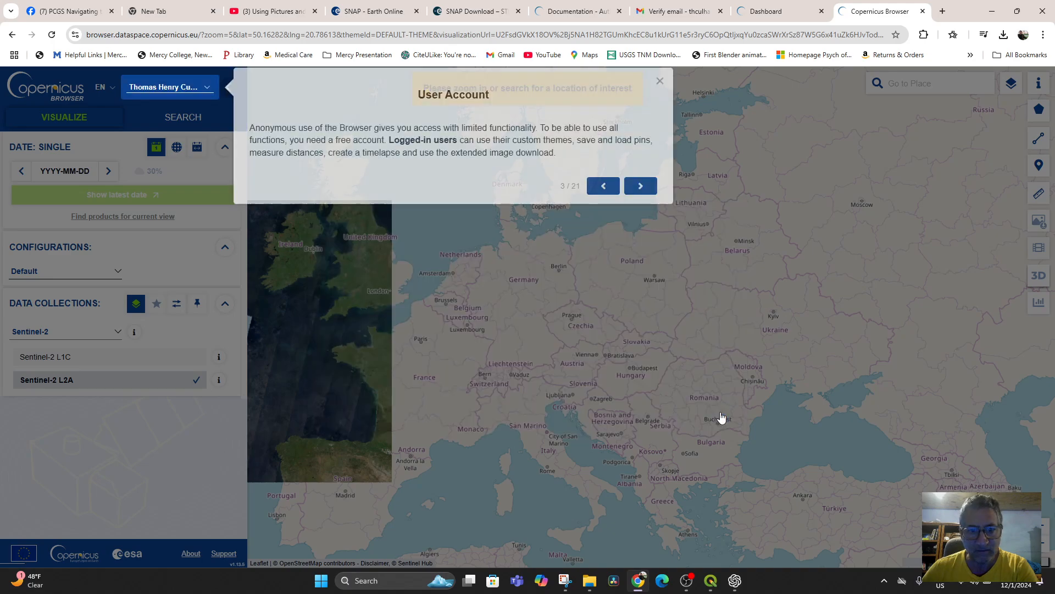
left_click(647, 195)
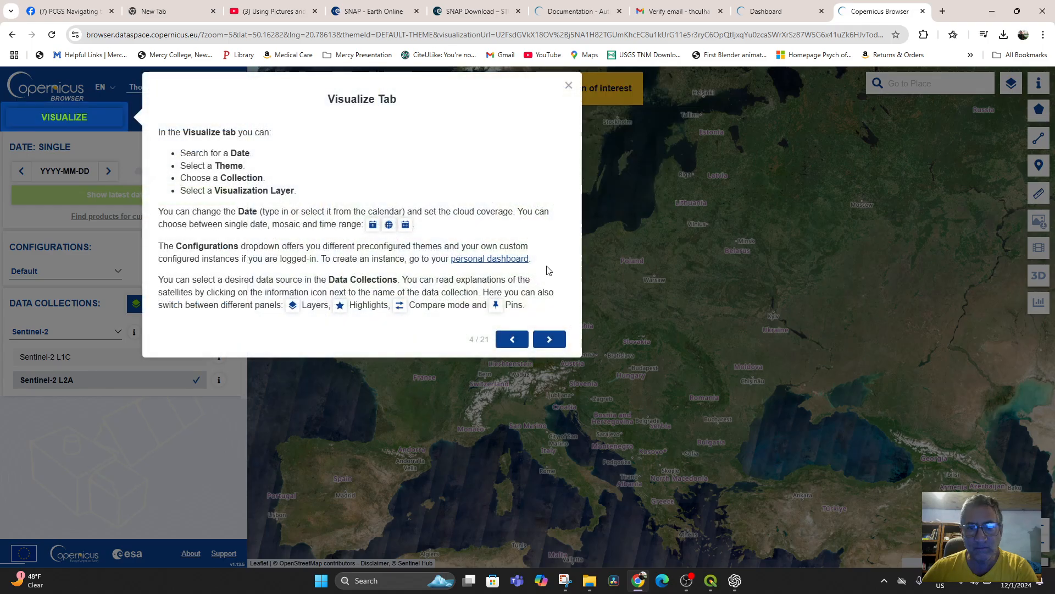
left_click(549, 339)
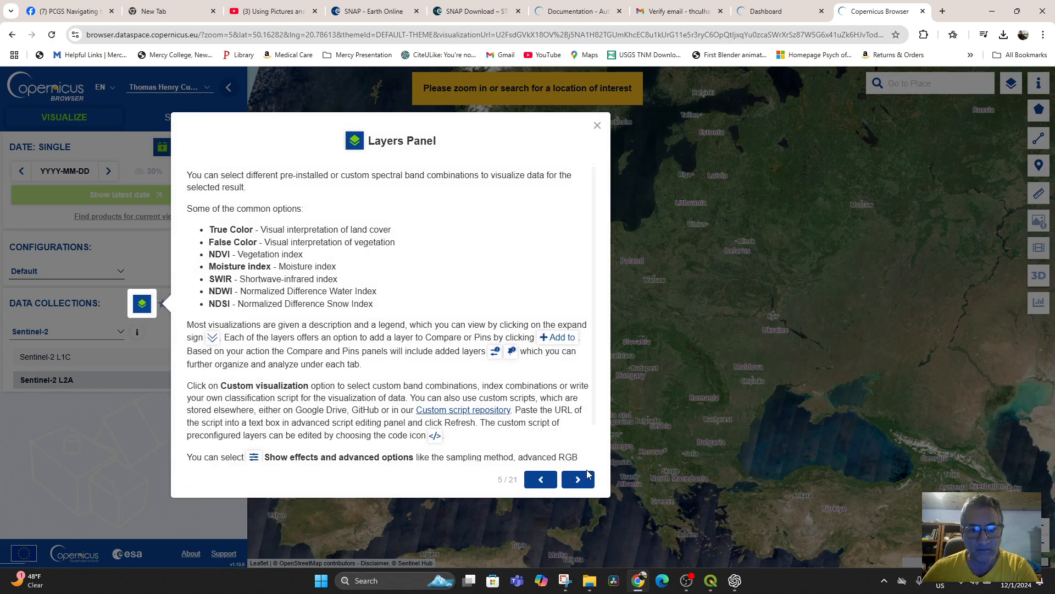
left_click(579, 480)
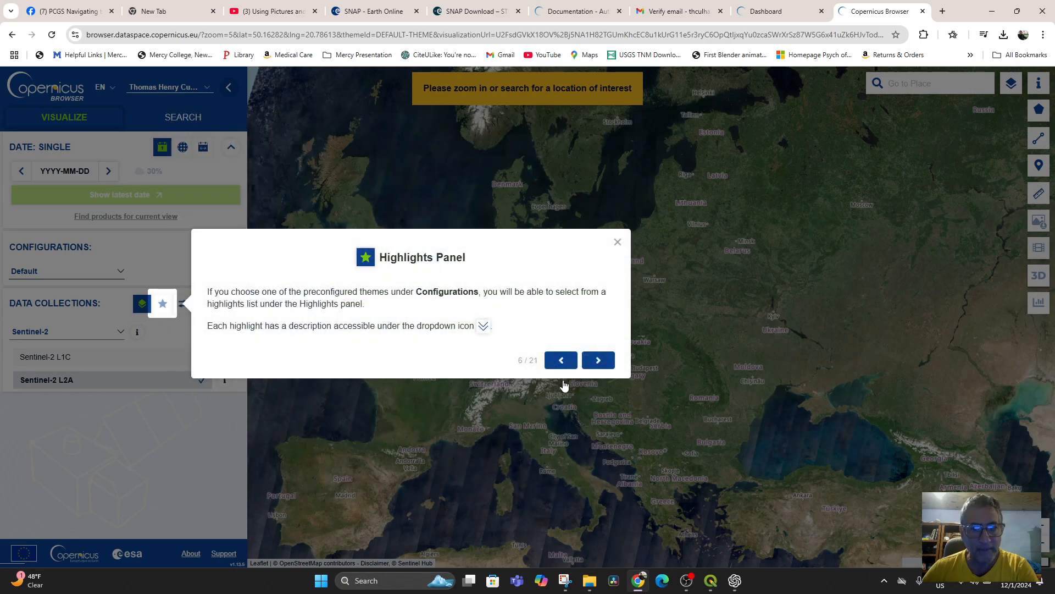
left_click(598, 362)
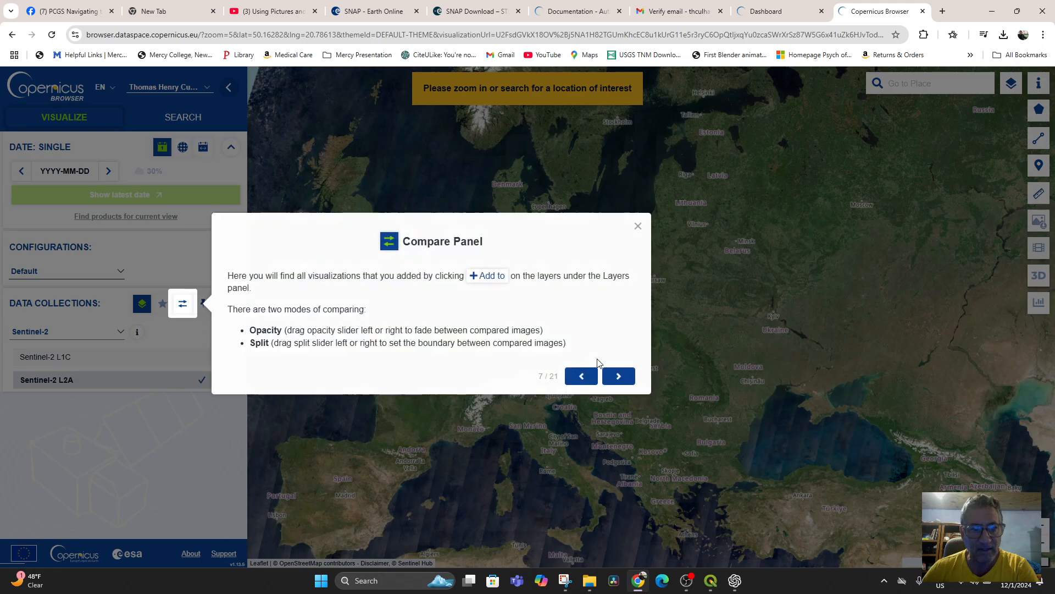
left_click(619, 377)
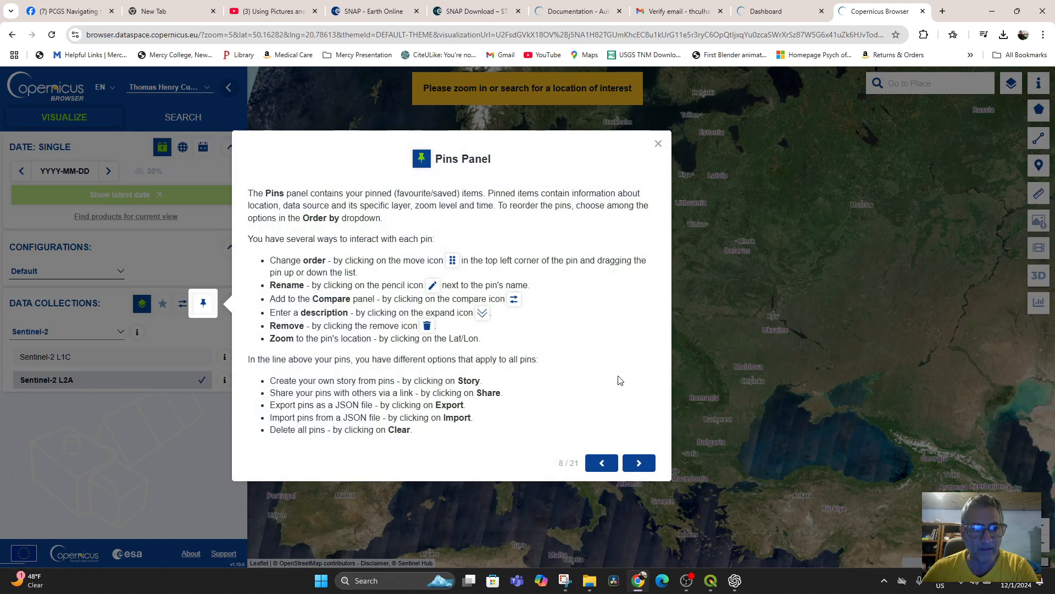
left_click(638, 463)
left_click(683, 87)
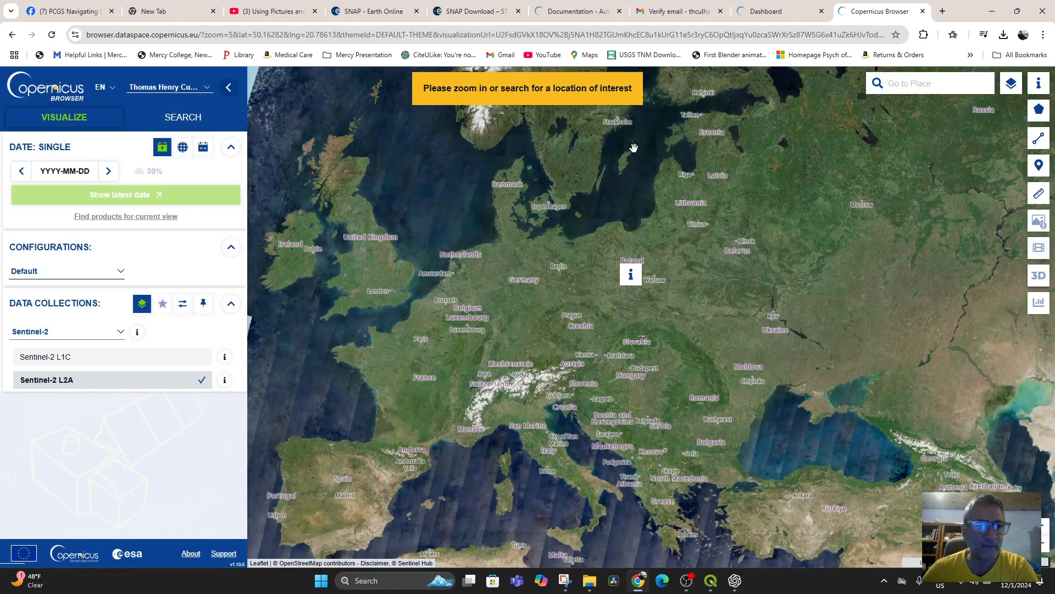
Step: Locate Morocco on the map and bring the Marrakesh region into view
left_click_drag(445, 352, 478, 160)
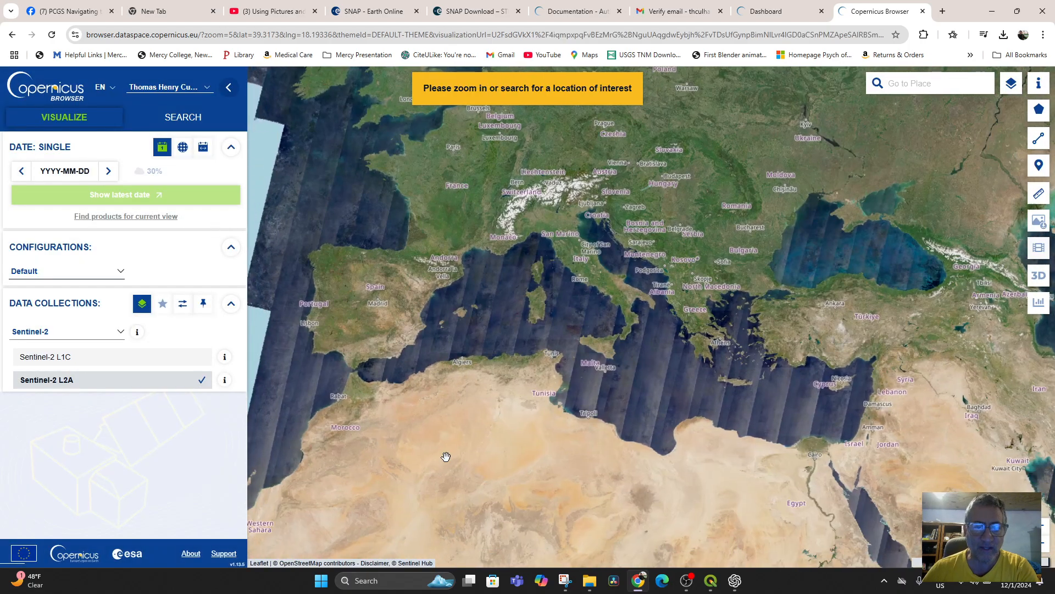
left_click_drag(445, 456, 681, 346)
left_click_drag(632, 313, 561, 351)
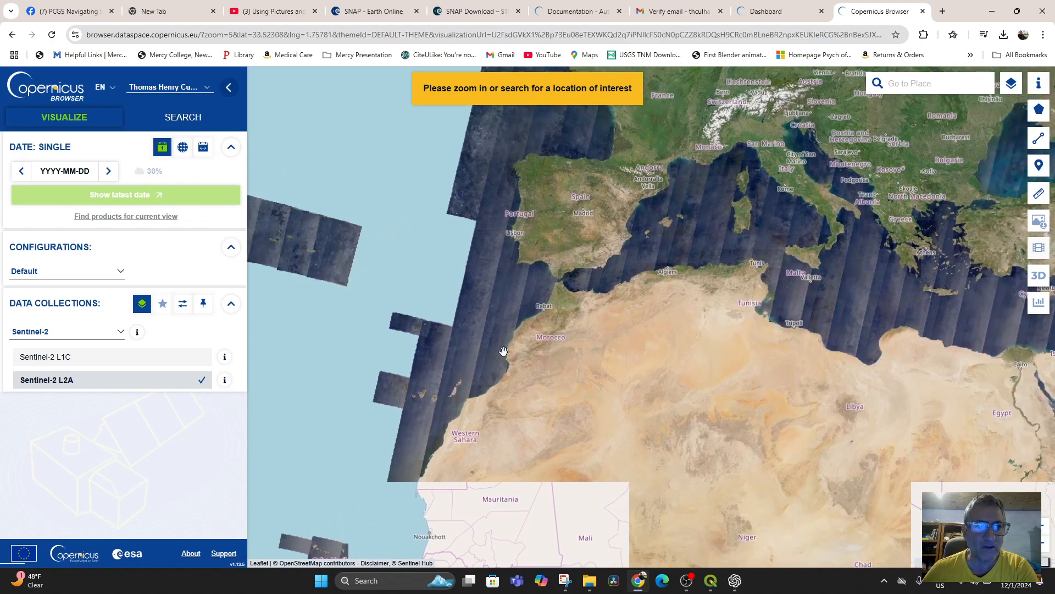
scroll(523, 351, "up", 1)
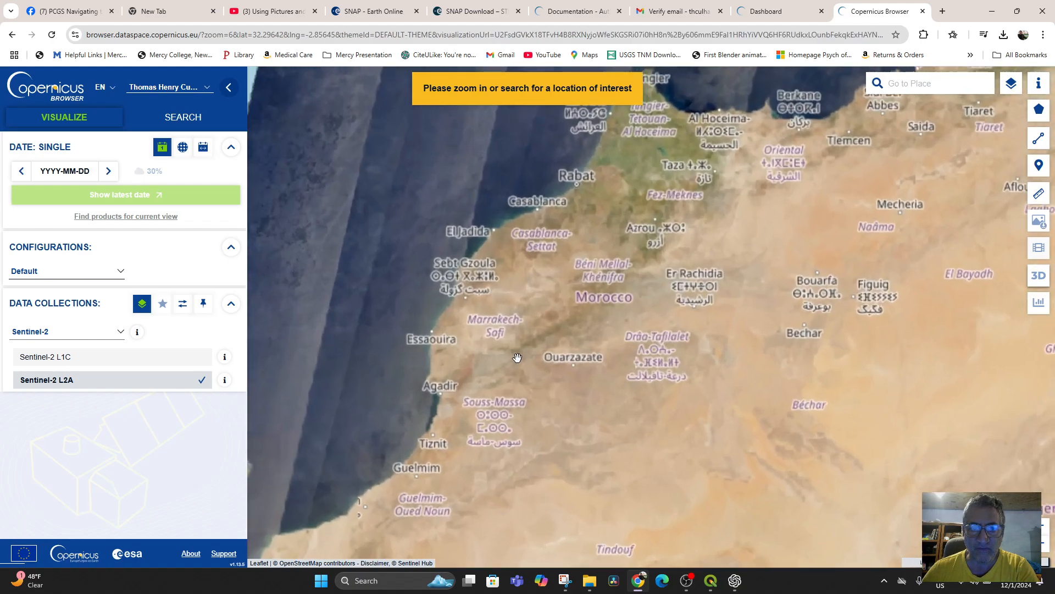
scroll(562, 383, "up", 3)
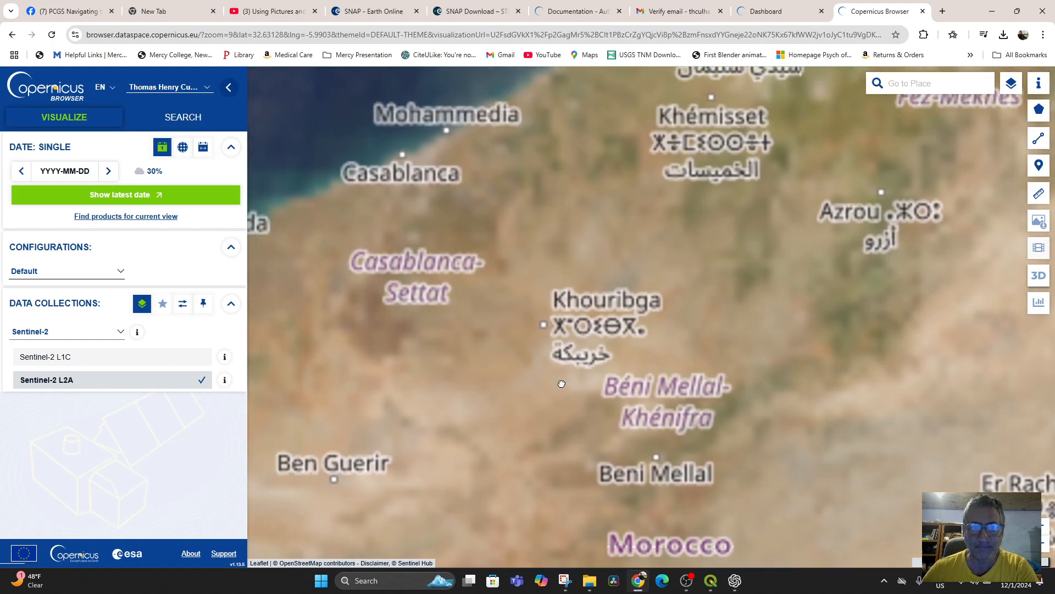
left_click_drag(500, 451, 704, 320)
left_click_drag(583, 479, 652, 301)
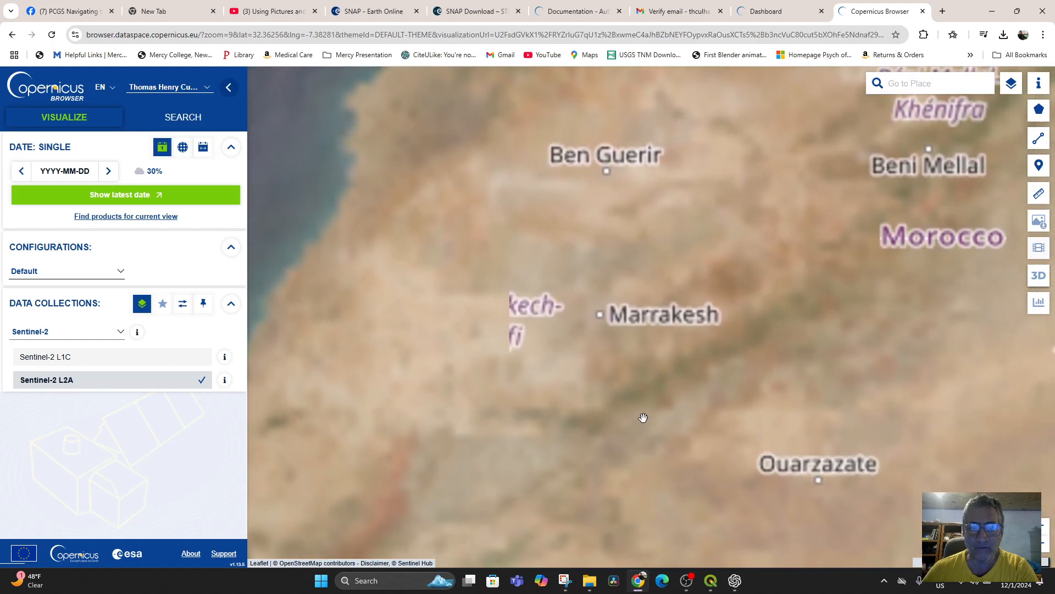
left_click_drag(643, 418, 624, 365)
scroll(608, 390, "up", 1)
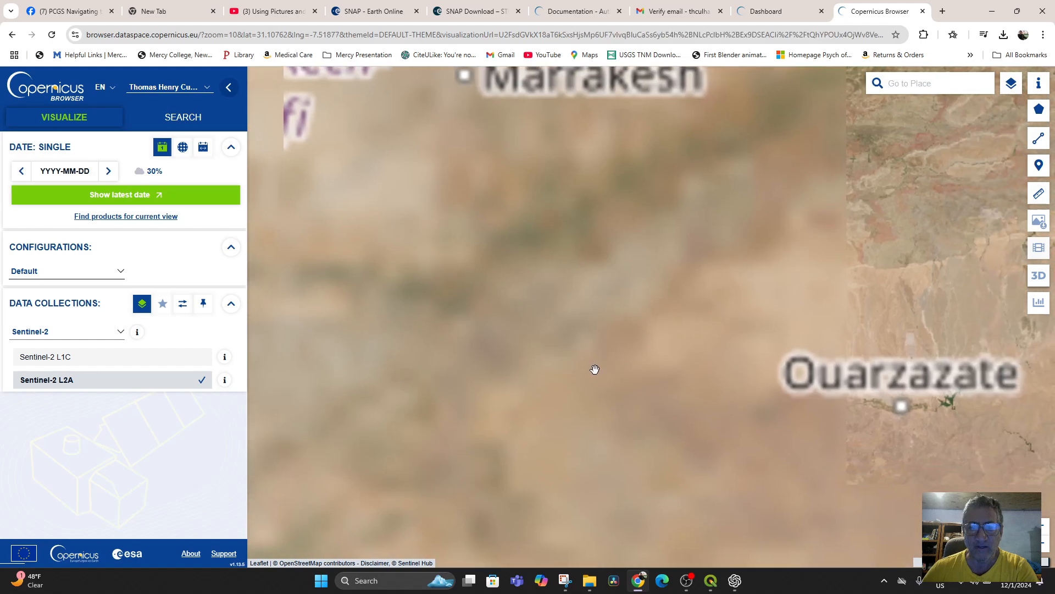
scroll(595, 369, "down", 1)
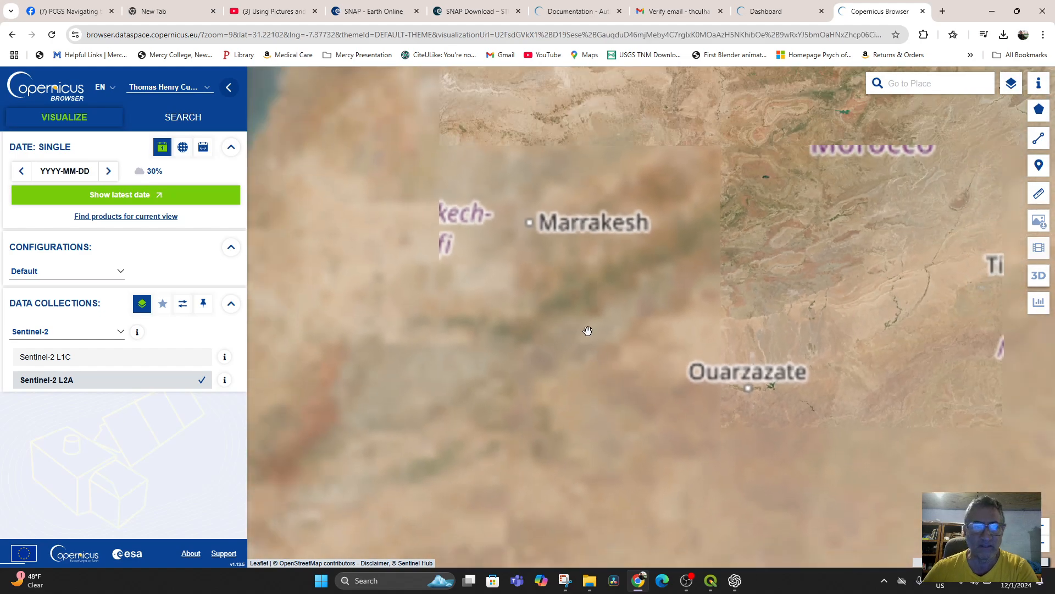
Step: Select Sentinel-1 as the data collection for the area south of Marrakesh around Tameslouht and Tahannaout
left_click(118, 333)
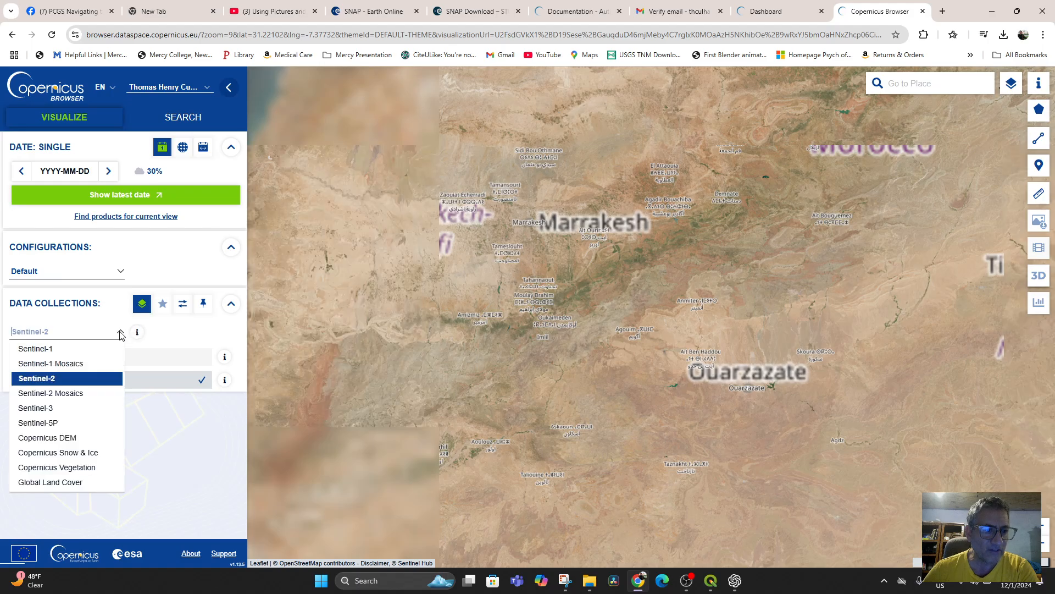
left_click(63, 350)
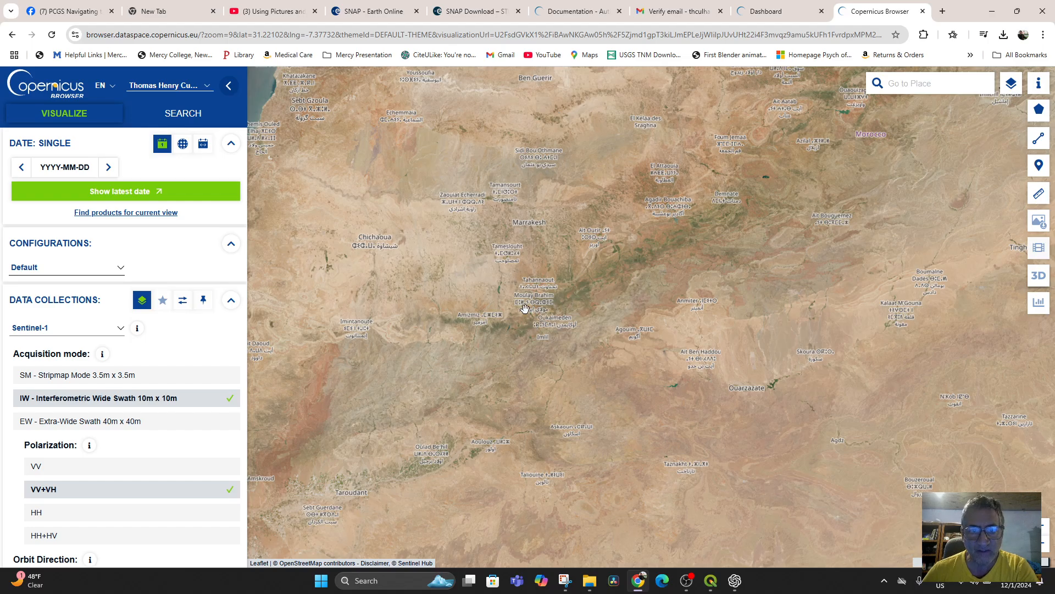
scroll(507, 285, "up", 1)
scroll(507, 286, "up", 1)
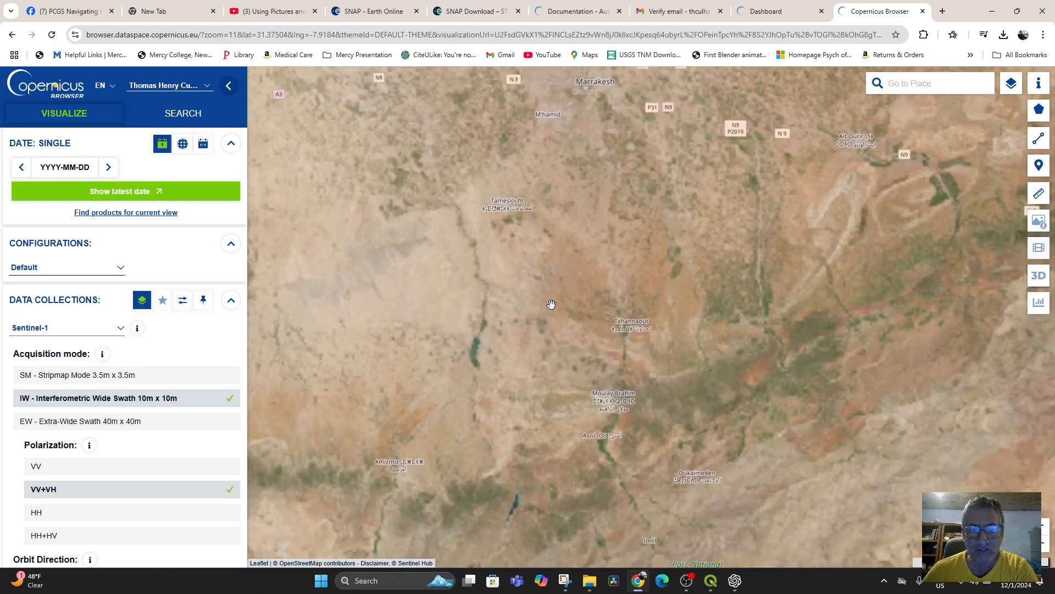
scroll(550, 303, "up", 1)
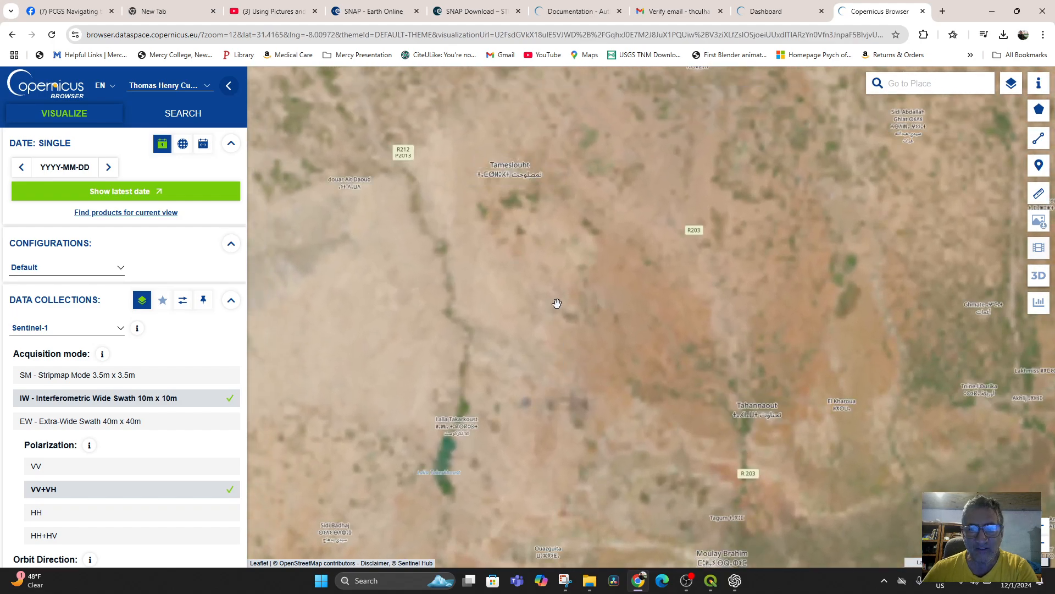
Step: Find the Sentinel-1 products covering the map area from Marrakesh to the mountains south of it and look through the list
scroll(556, 302, "down", 1)
left_click_drag(542, 278, 594, 286)
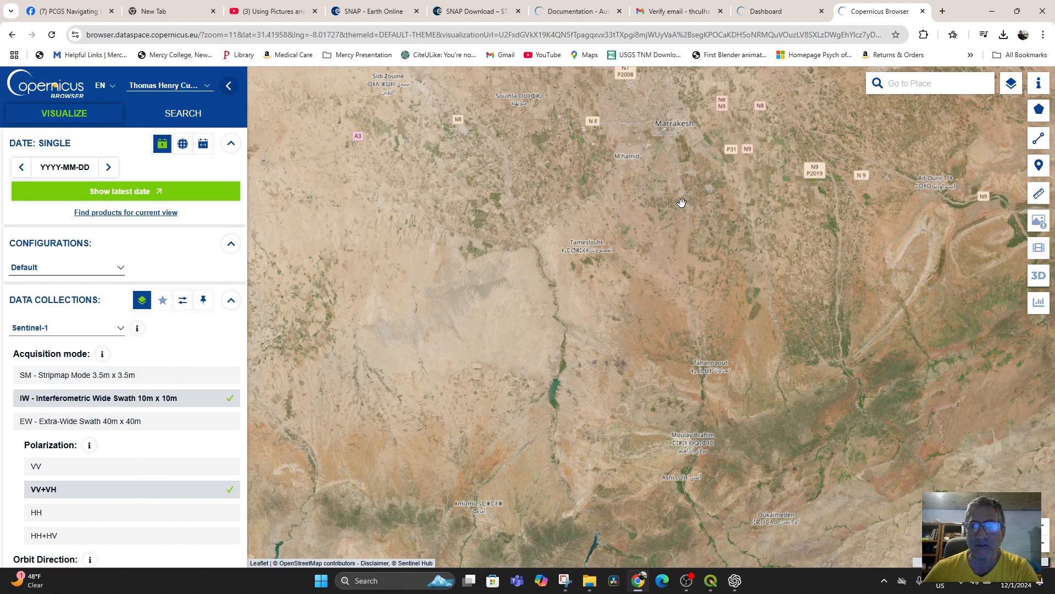
mouse_move(1040, 111)
mouse_move(1008, 86)
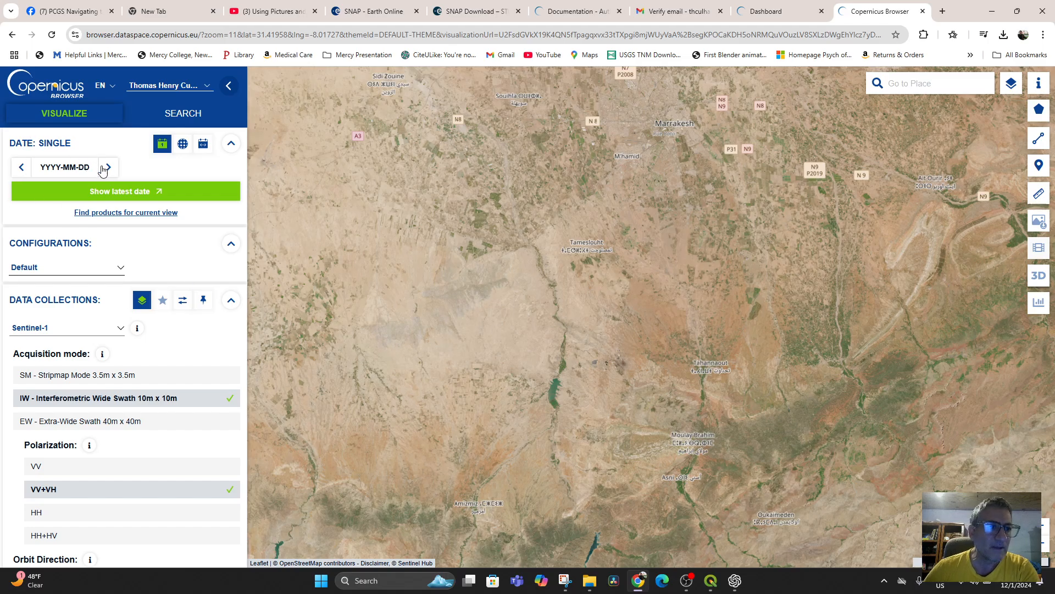
left_click(132, 215)
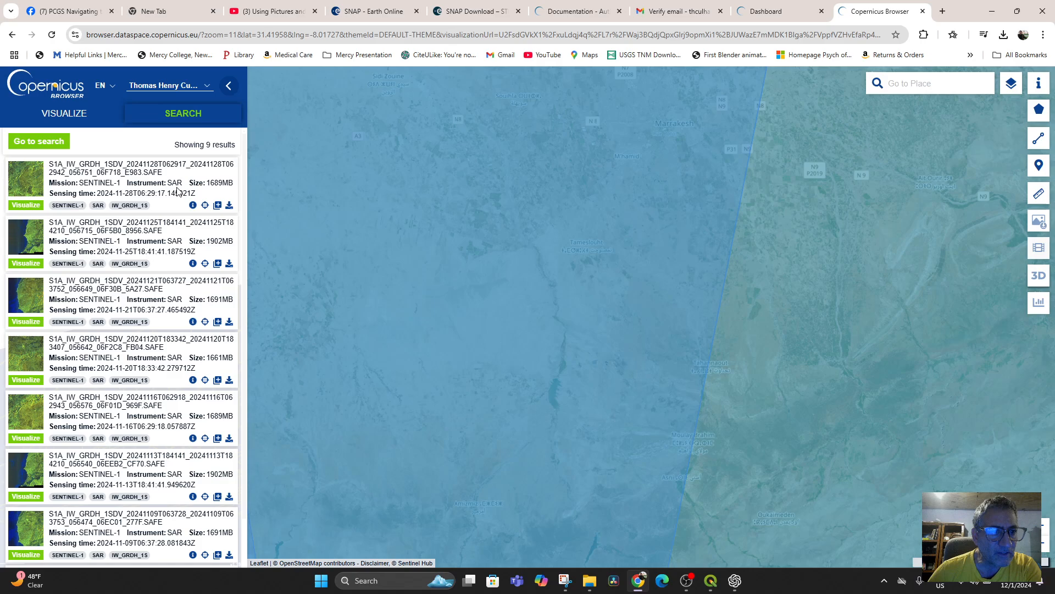
scroll(130, 372, "down", 2)
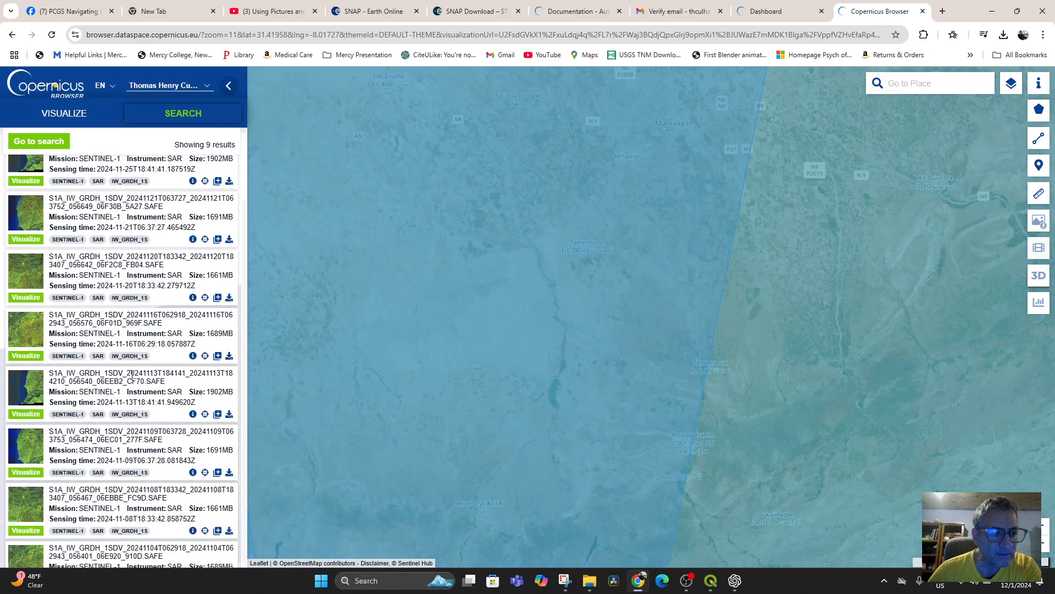
scroll(130, 372, "up", 2)
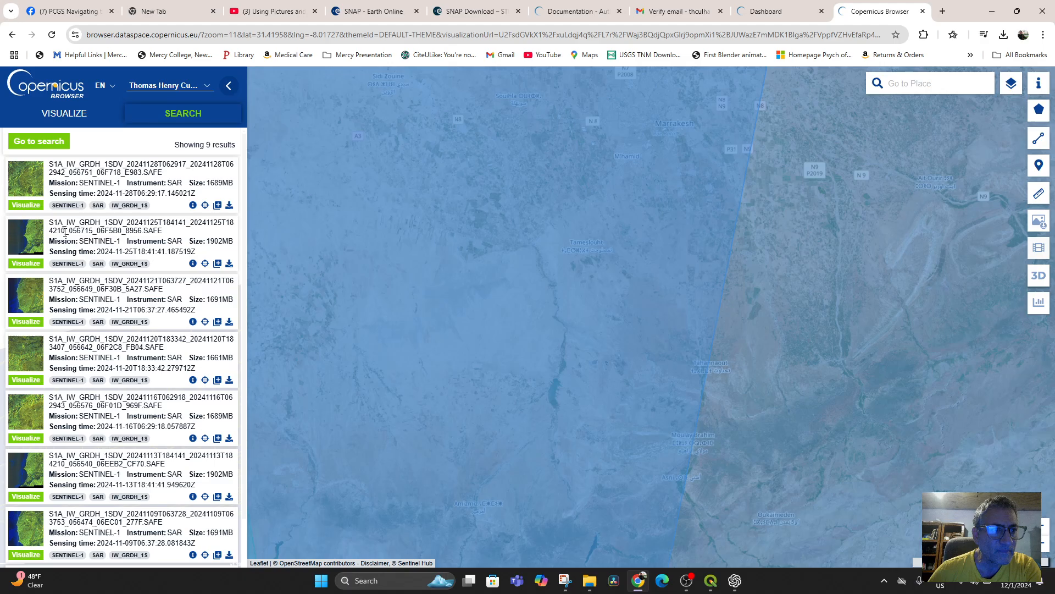
Step: Visualize the 2024-11-28 Sentinel-1 product and display its VH - linear gamma0 layer over the Tameslouht and Lalla Takarkoust area
left_click(26, 206)
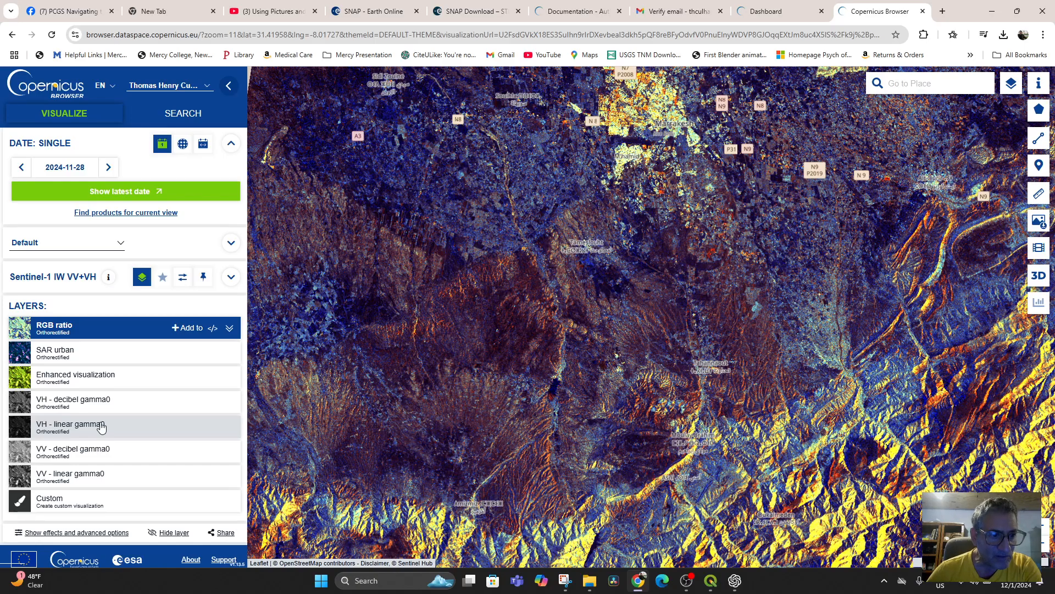
left_click(103, 427)
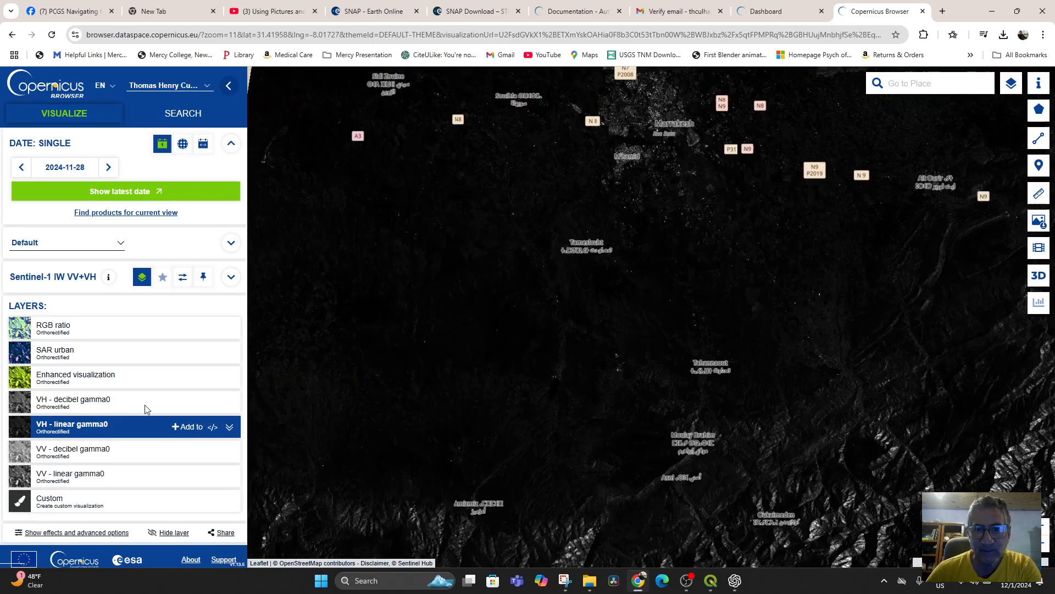
scroll(536, 324, "up", 1)
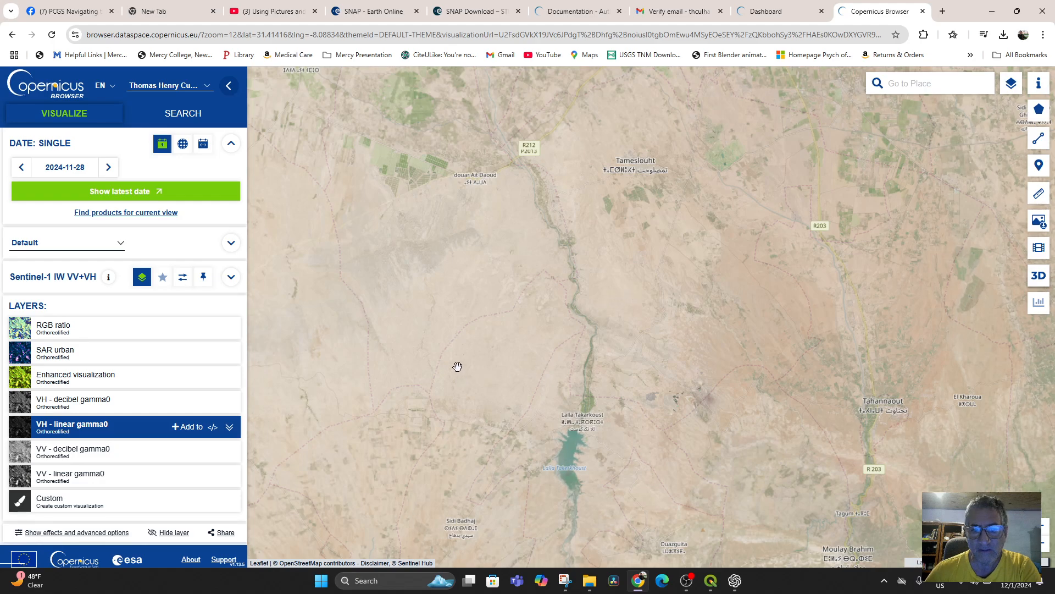
left_click(102, 427)
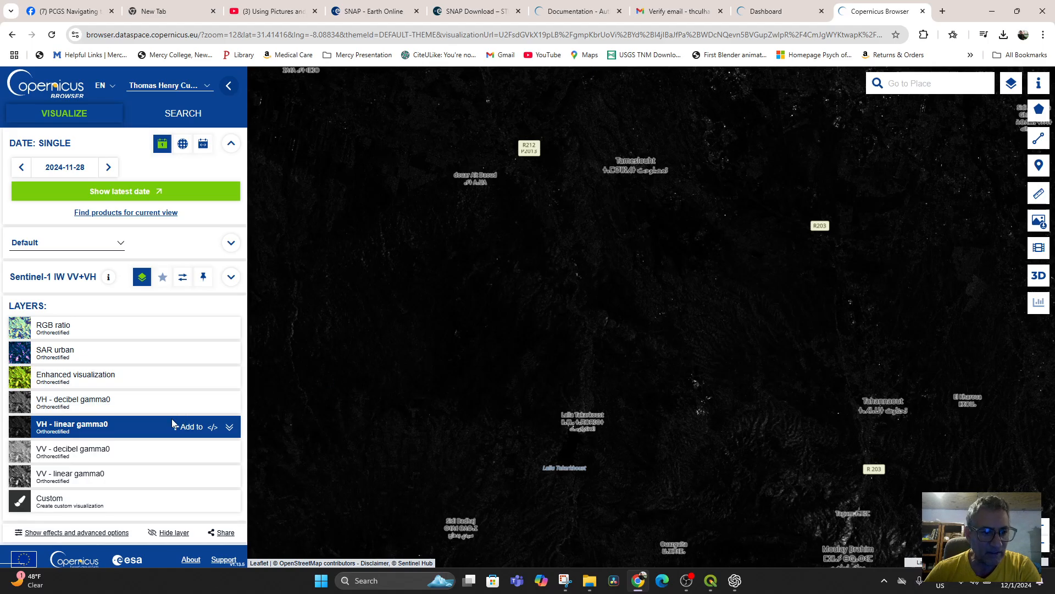
Step: Examine the VH - linear gamma0 layer's add options, description and custom script, and return to the layer list
left_click(178, 433)
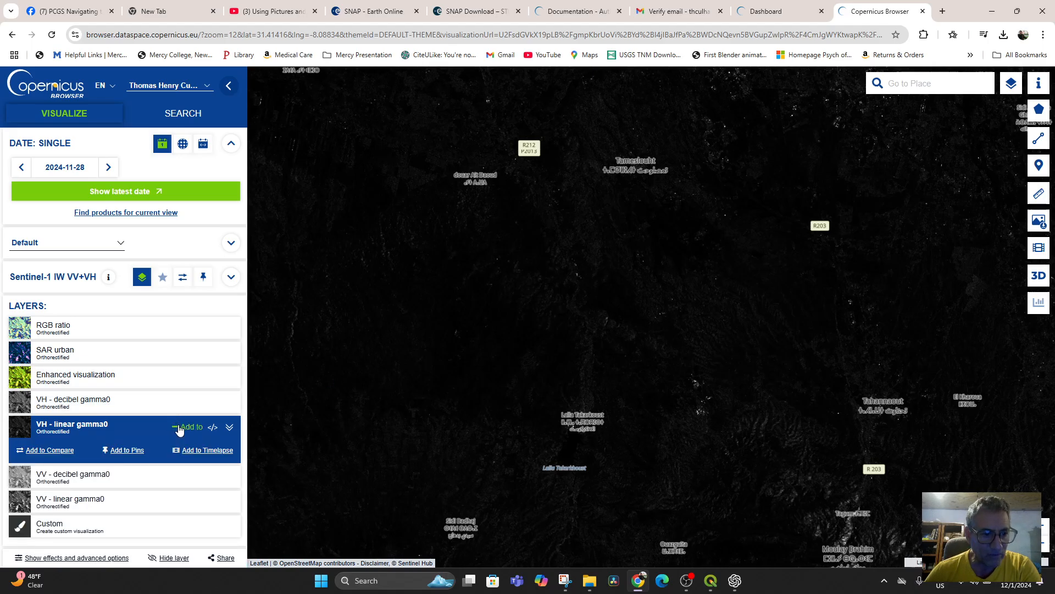
left_click(230, 428)
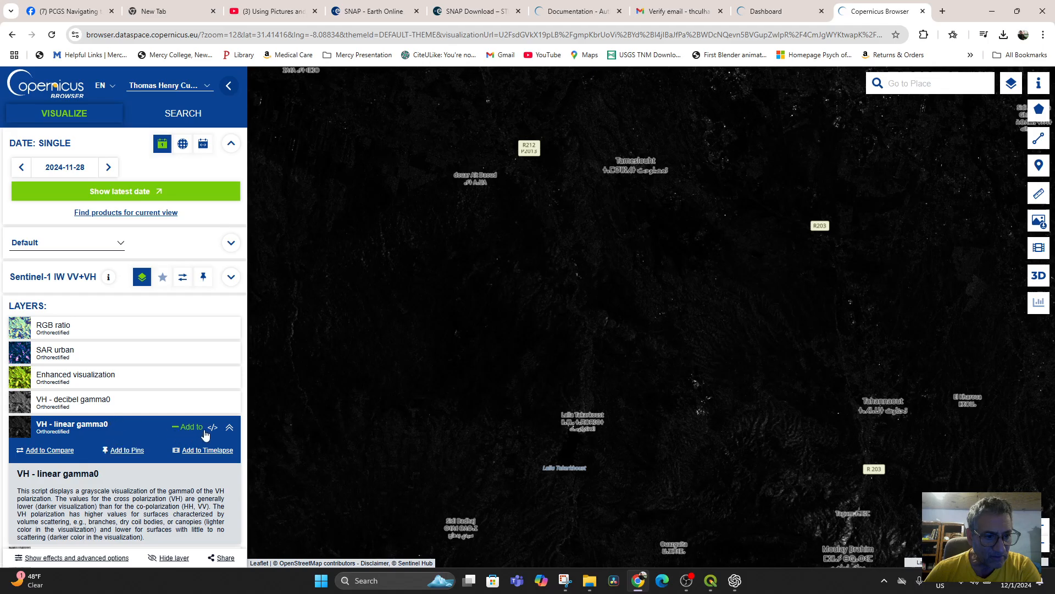
left_click(228, 428)
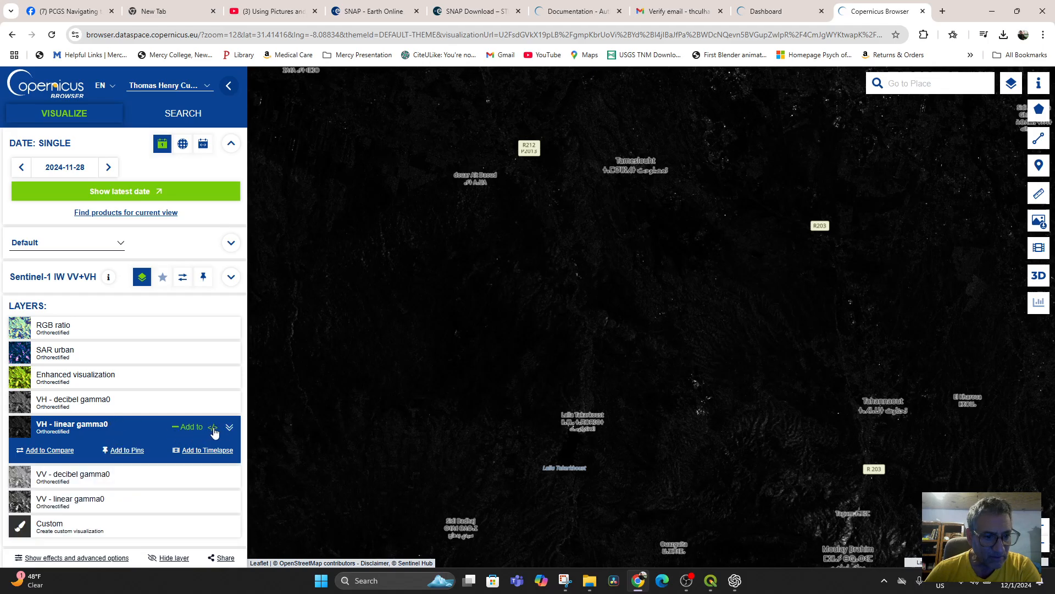
left_click(213, 428)
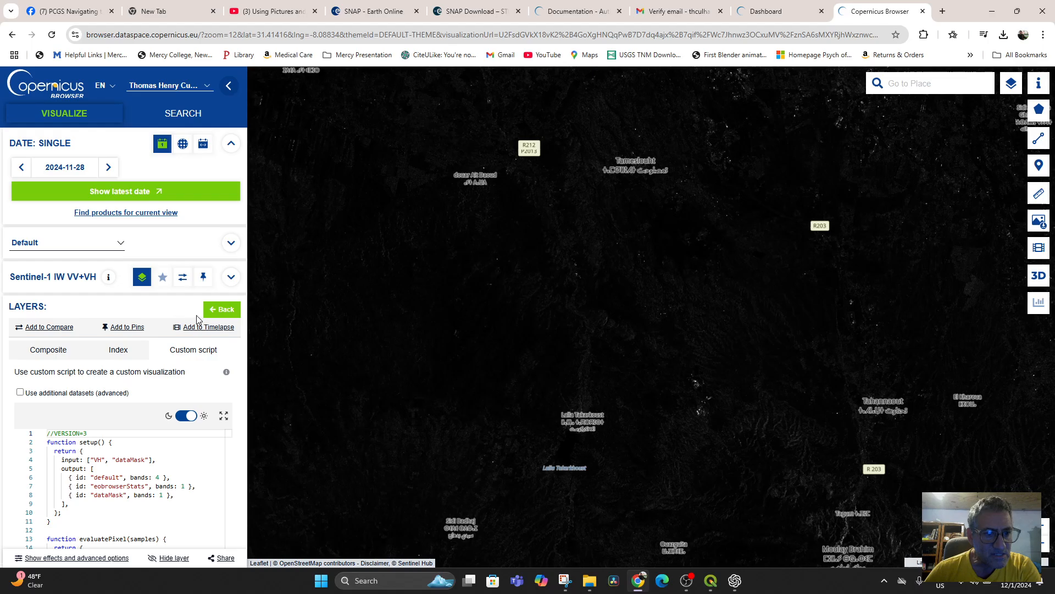
left_click(220, 312)
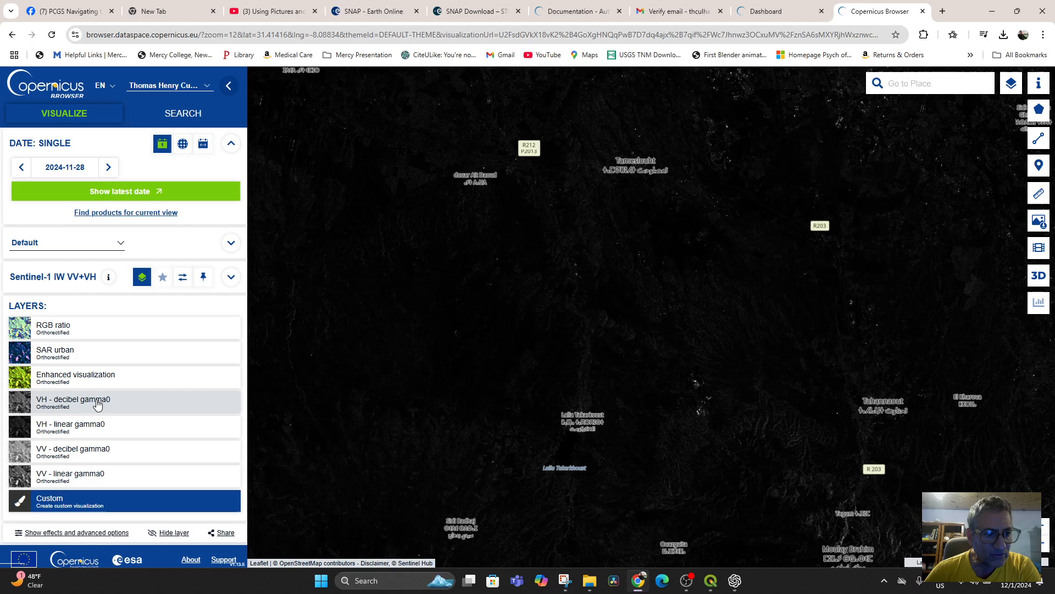
Step: Reselect the VH - linear gamma0 layer and add it to the pins
left_click(94, 428)
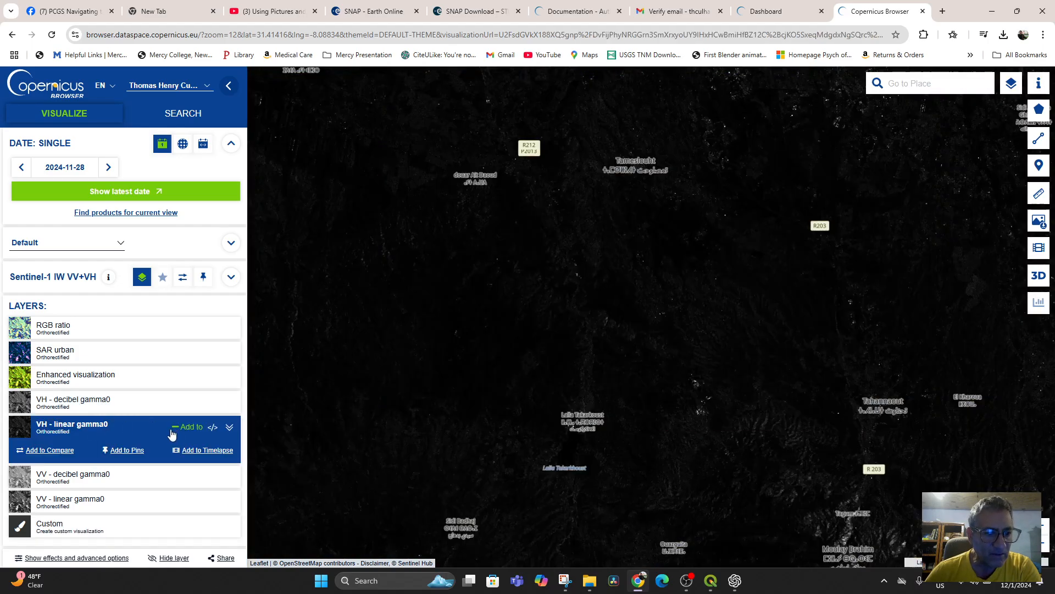
left_click(127, 450)
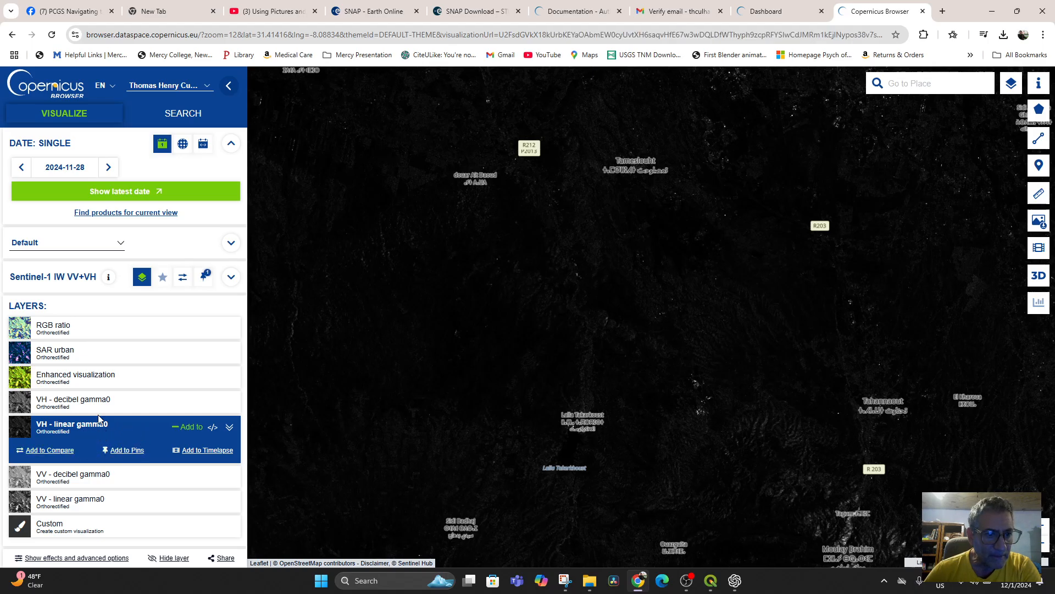
left_click(231, 277)
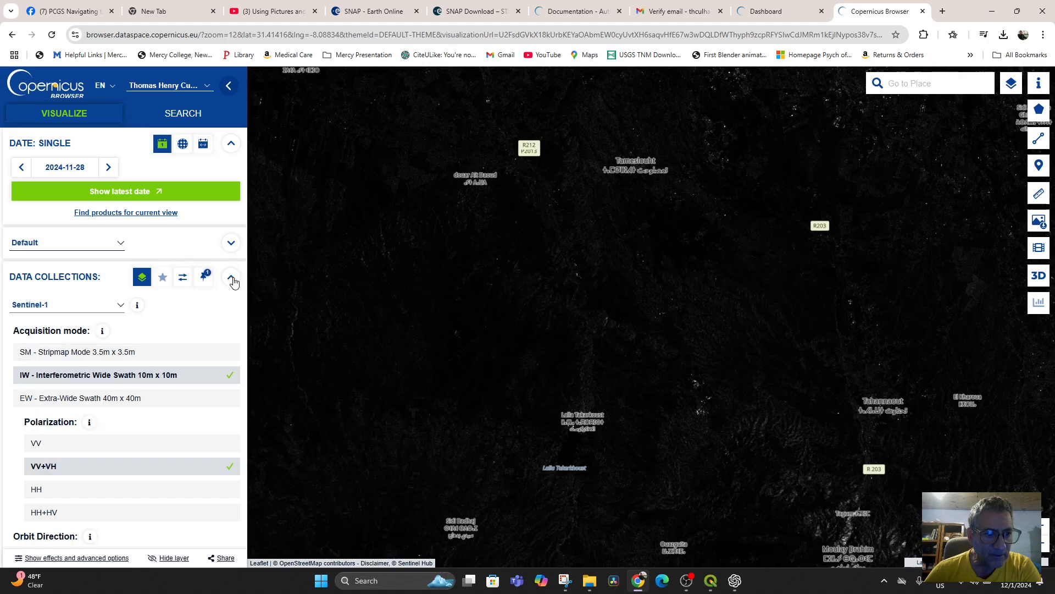
left_click(231, 278)
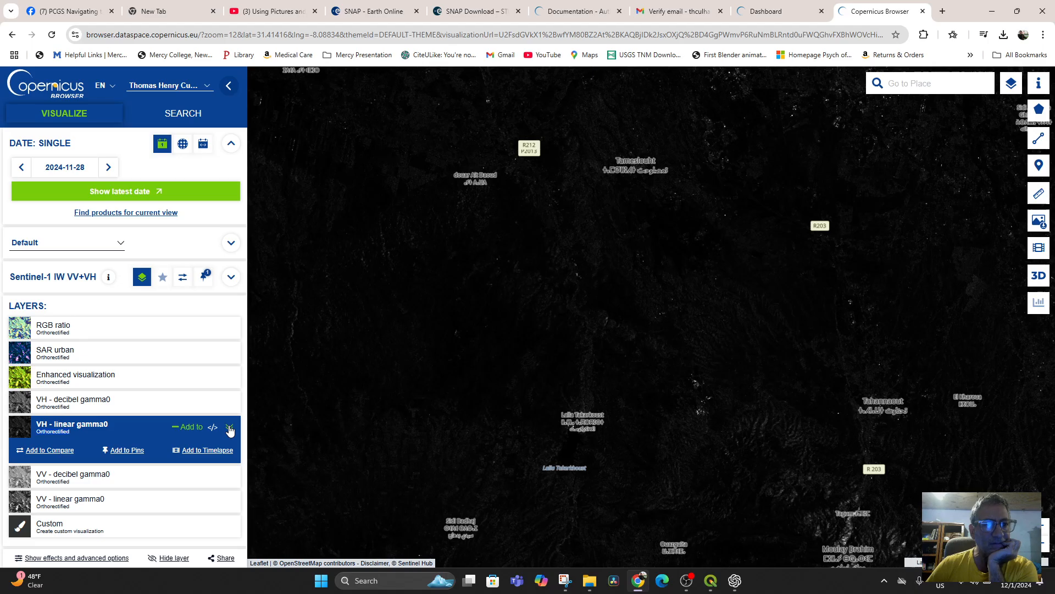
left_click(231, 277)
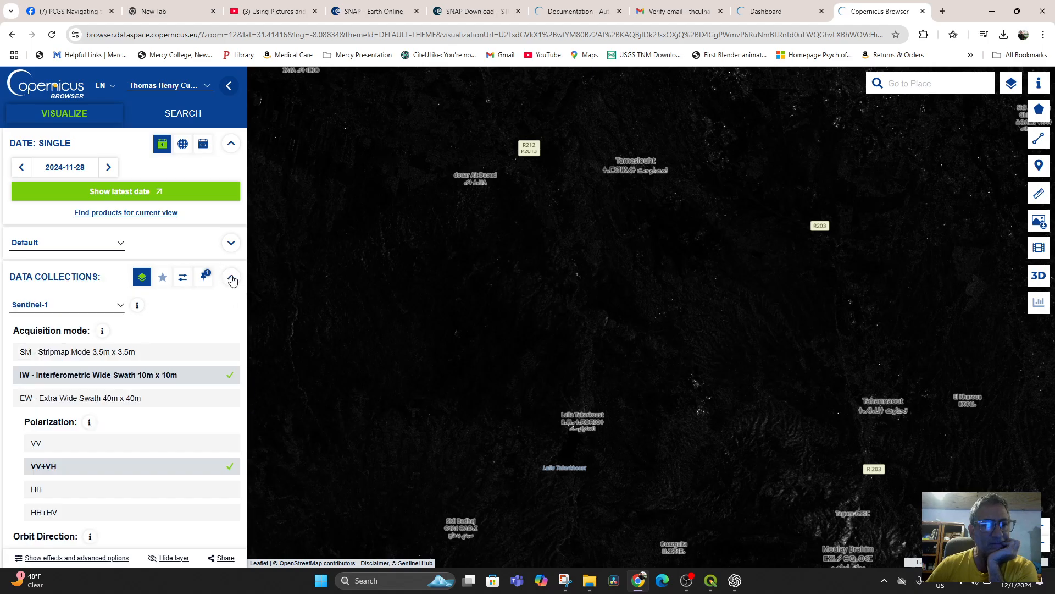
left_click(232, 278)
right_click(116, 431)
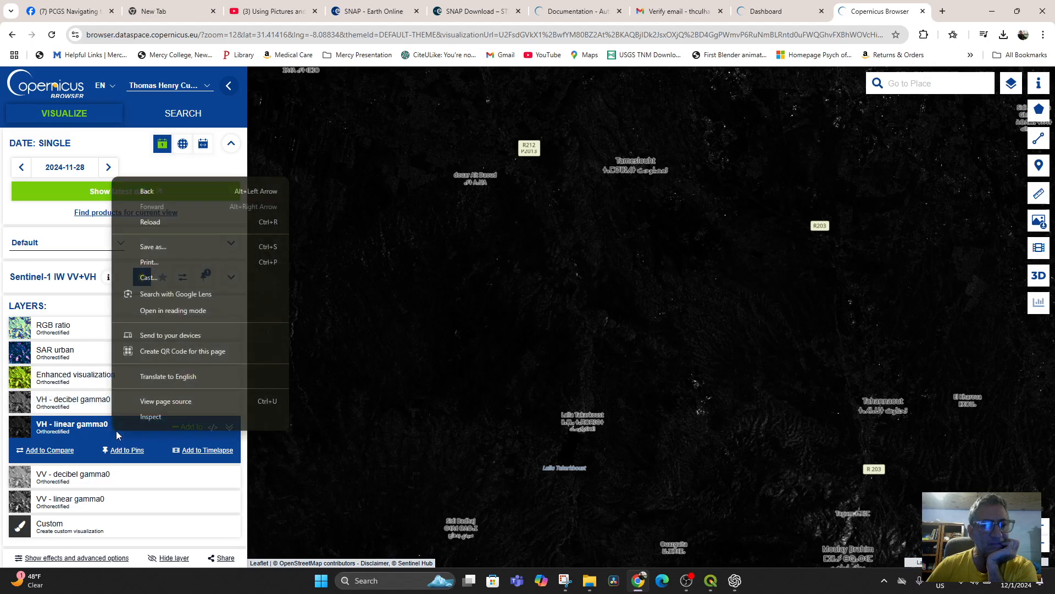
left_click(91, 429)
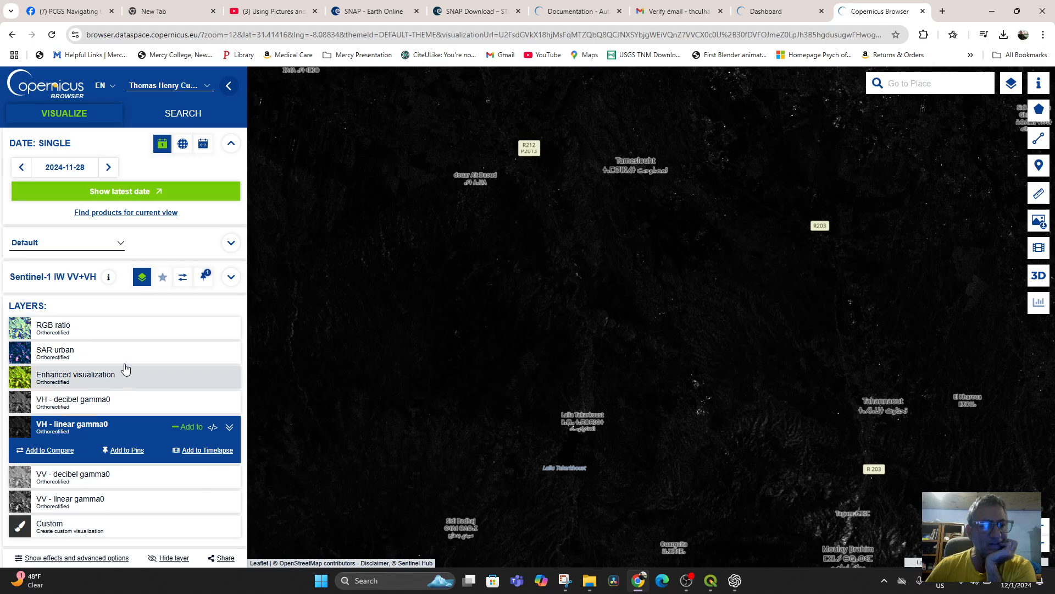
right_click(566, 256)
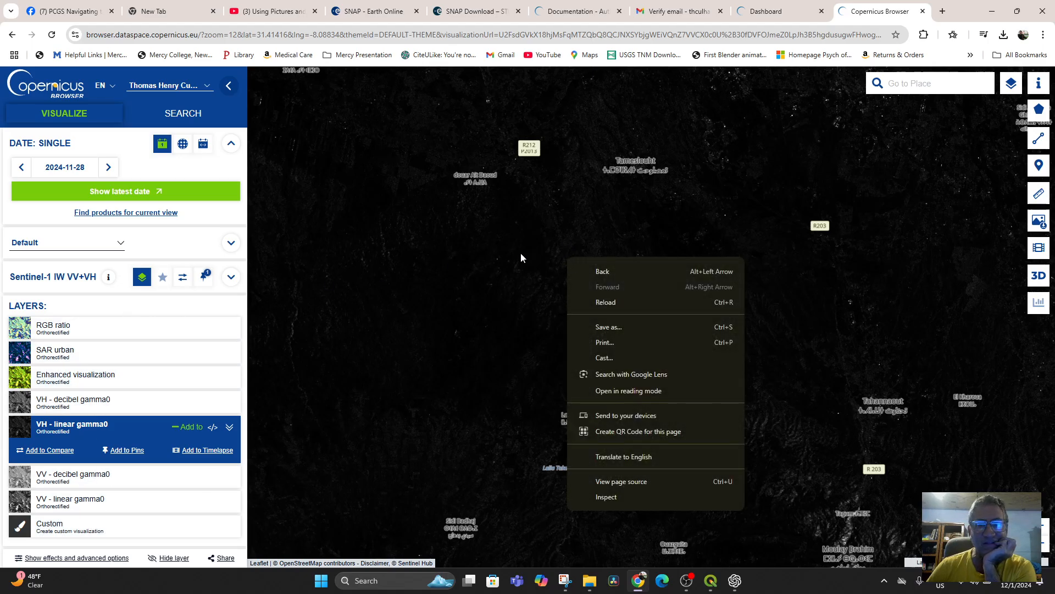
right_click(515, 255)
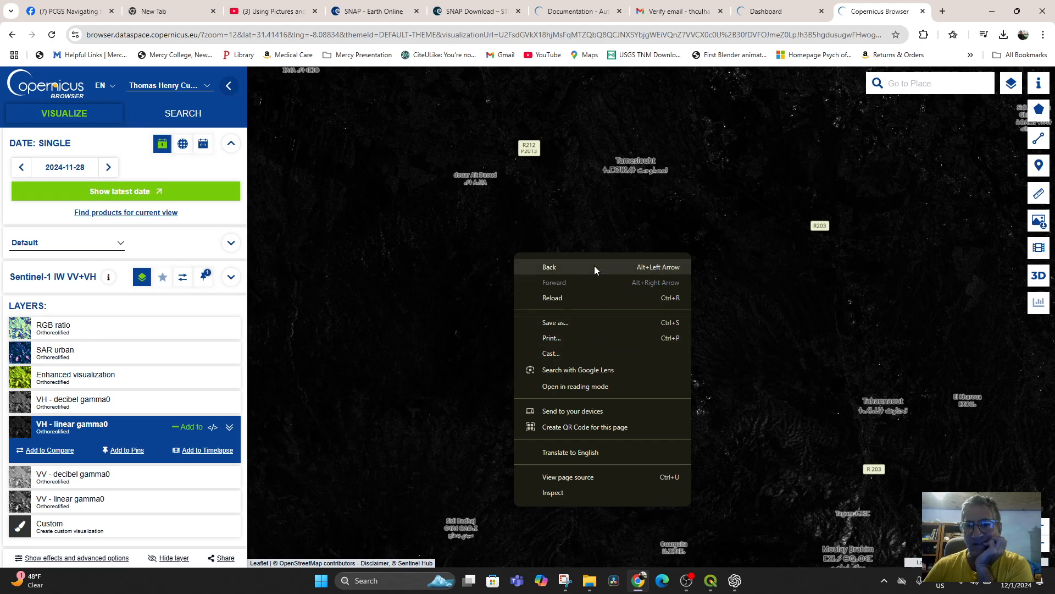
left_click(473, 251)
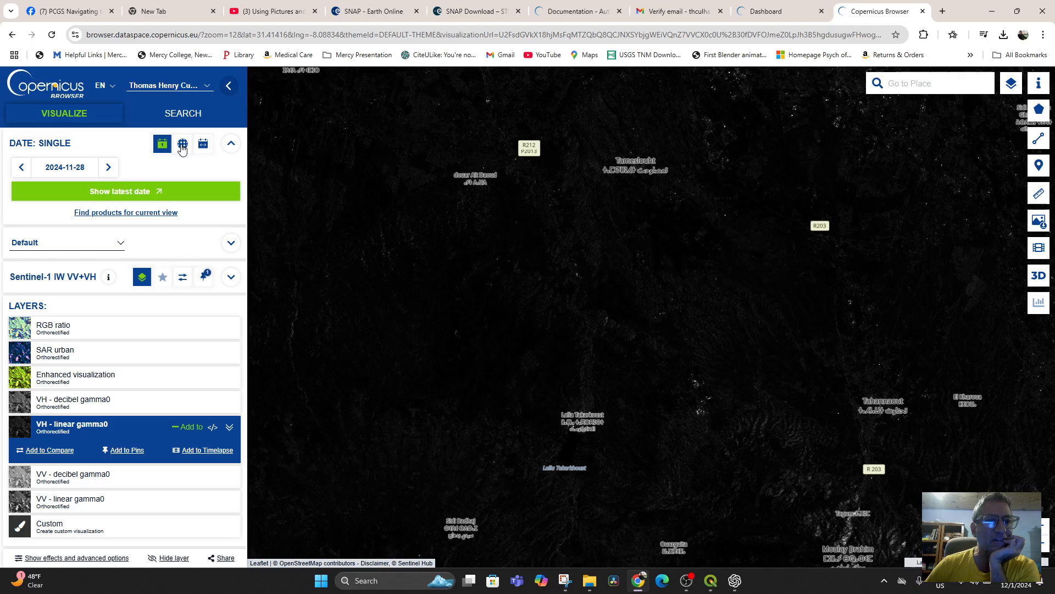
left_click(231, 145)
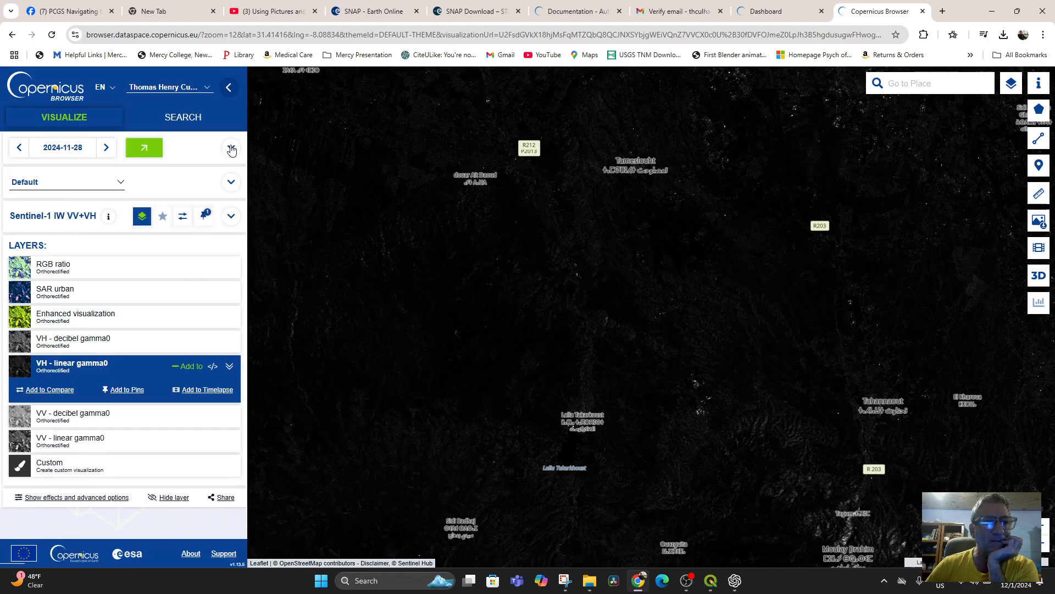
left_click(231, 145)
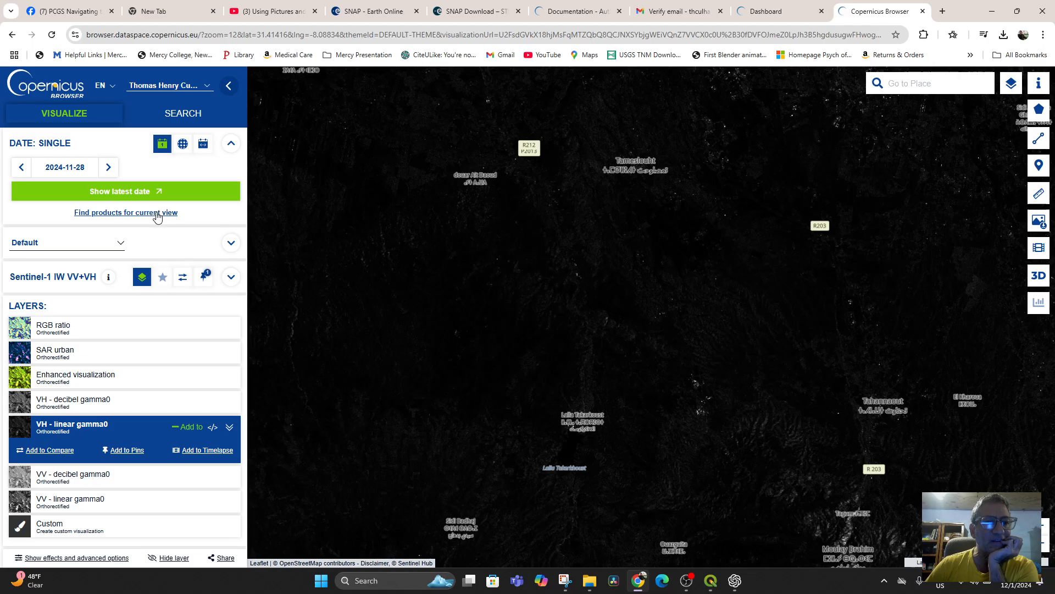
Step: Show the latest available date for the current view and check the available configuration themes, keeping Default
left_click(142, 191)
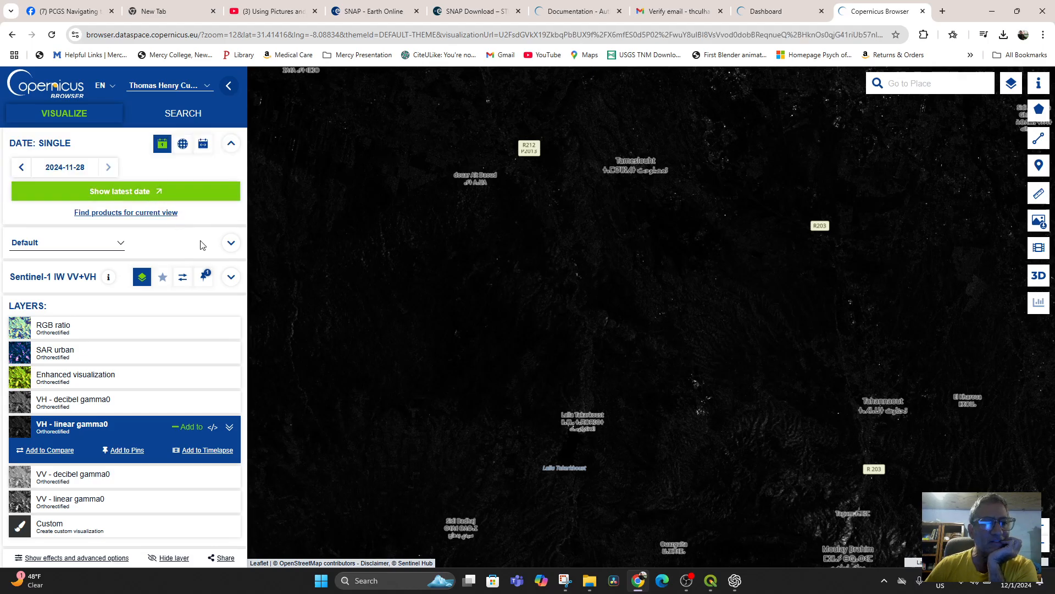
left_click(120, 243)
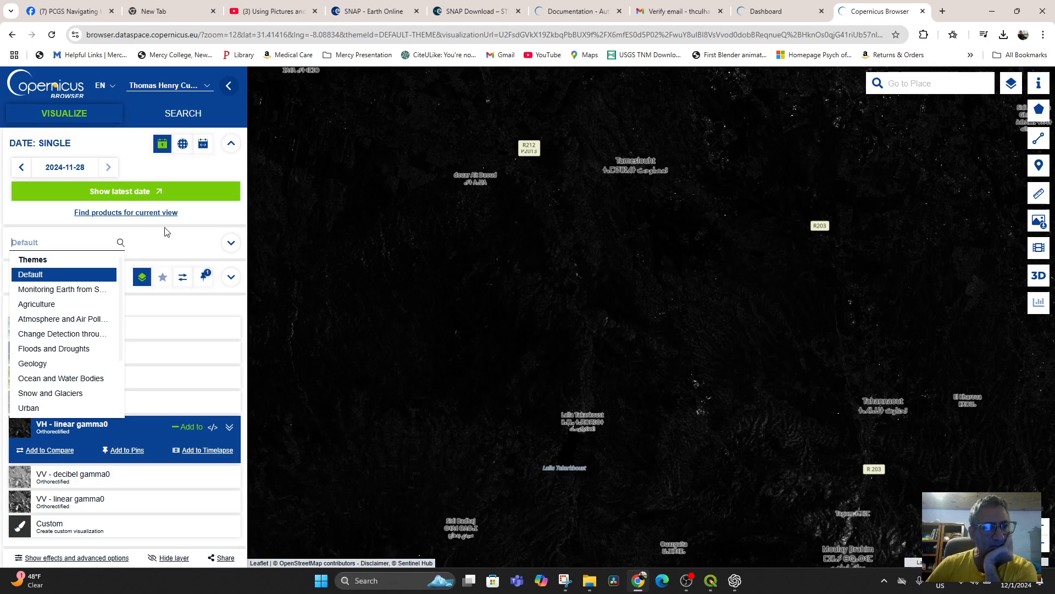
left_click(177, 238)
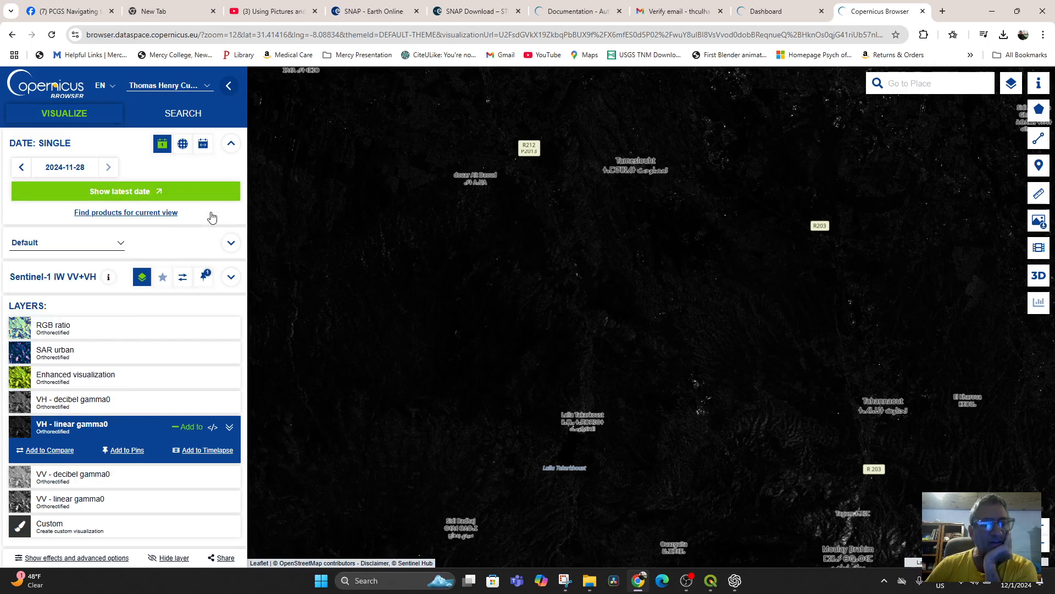
Step: Open the image download settings and examine the Basic, Analytical and High-res print options, including the Basic image formats
left_click(1039, 223)
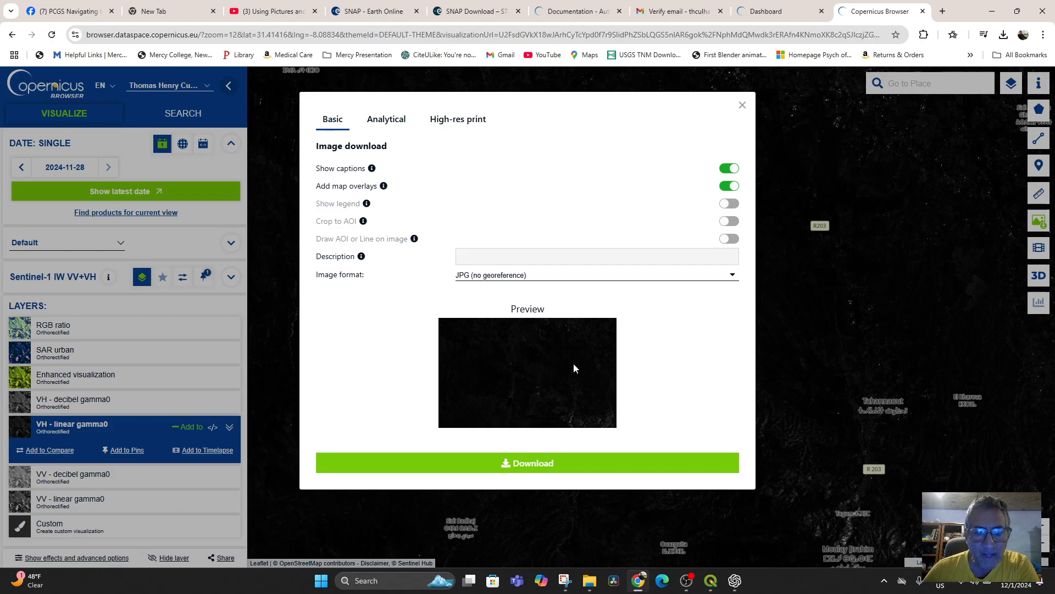
left_click(388, 126)
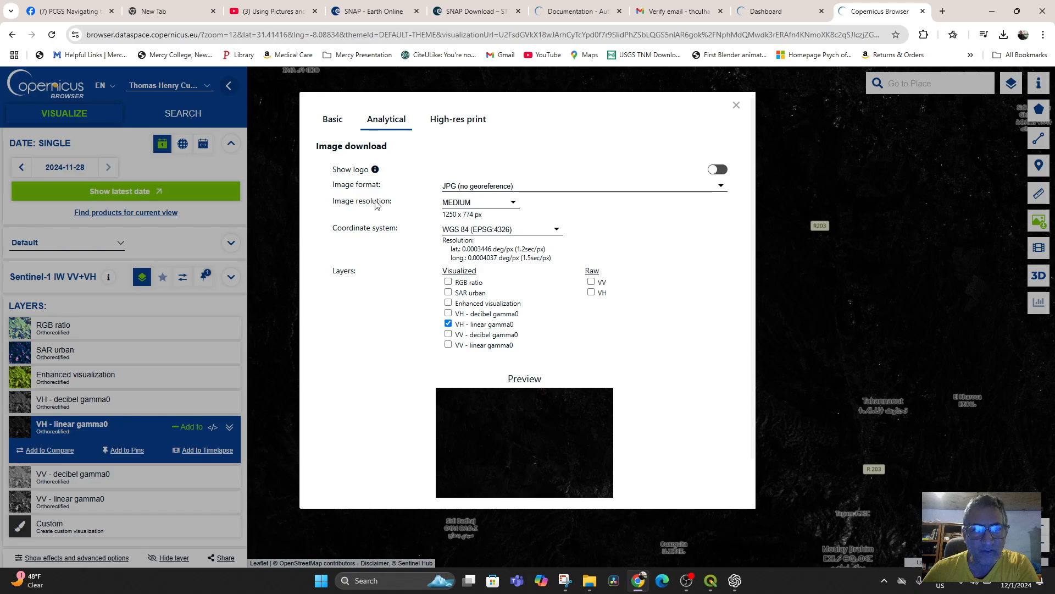
left_click(455, 123)
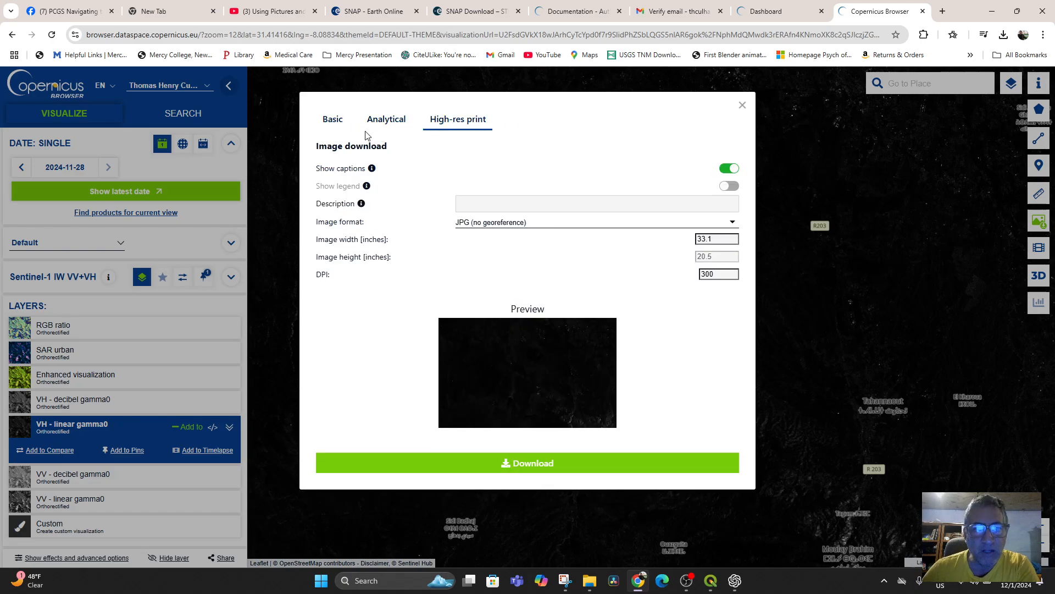
left_click(336, 127)
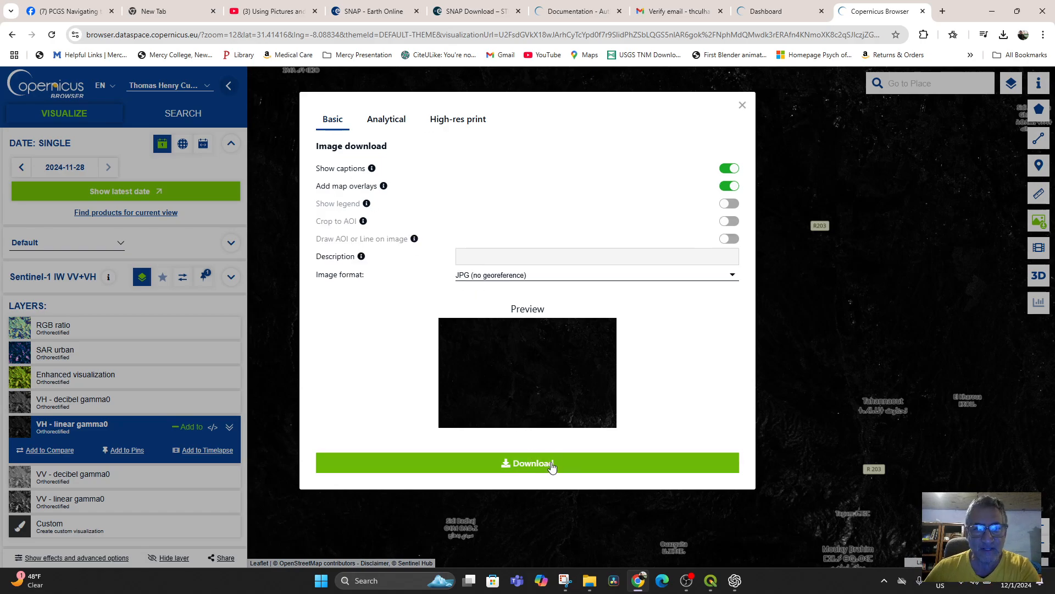
left_click(565, 277)
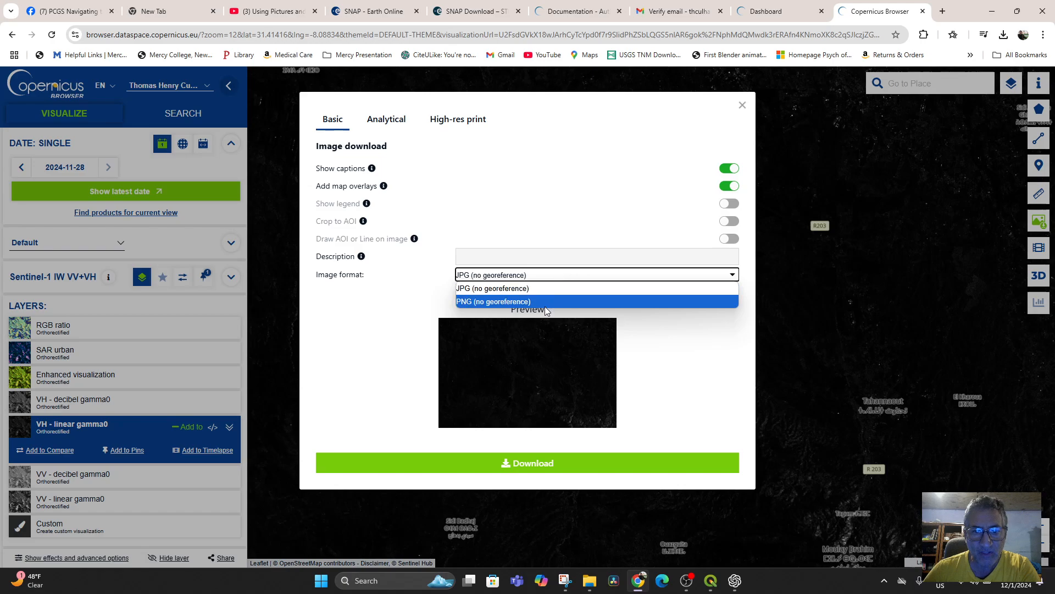
left_click(407, 279)
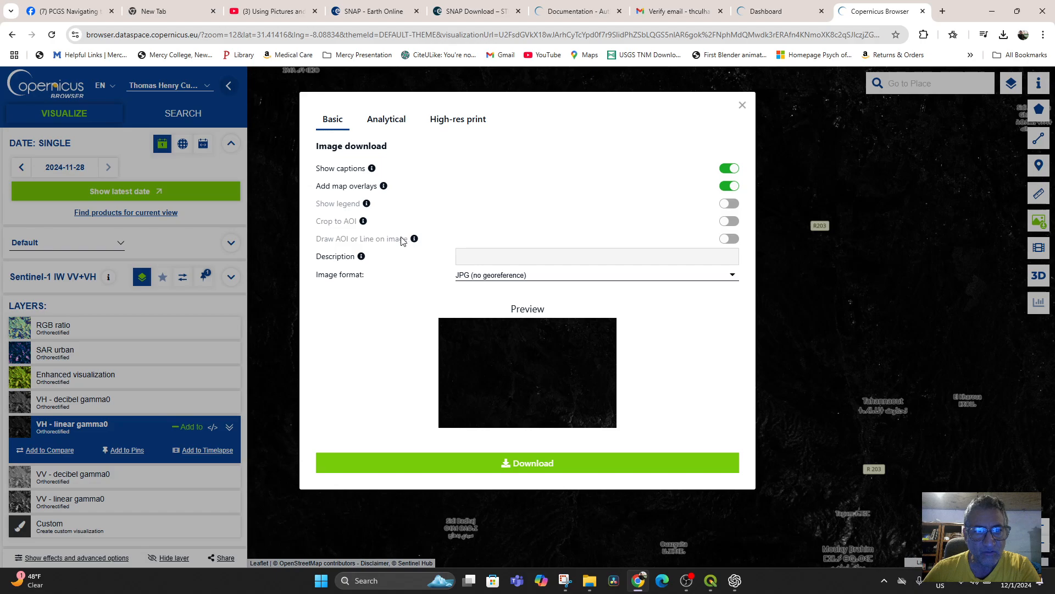
Step: Download the VH - linear gamma0 layer through the Analytical options as TIFF (16-bit), keeping MEDIUM resolution and WGS 84
left_click(387, 126)
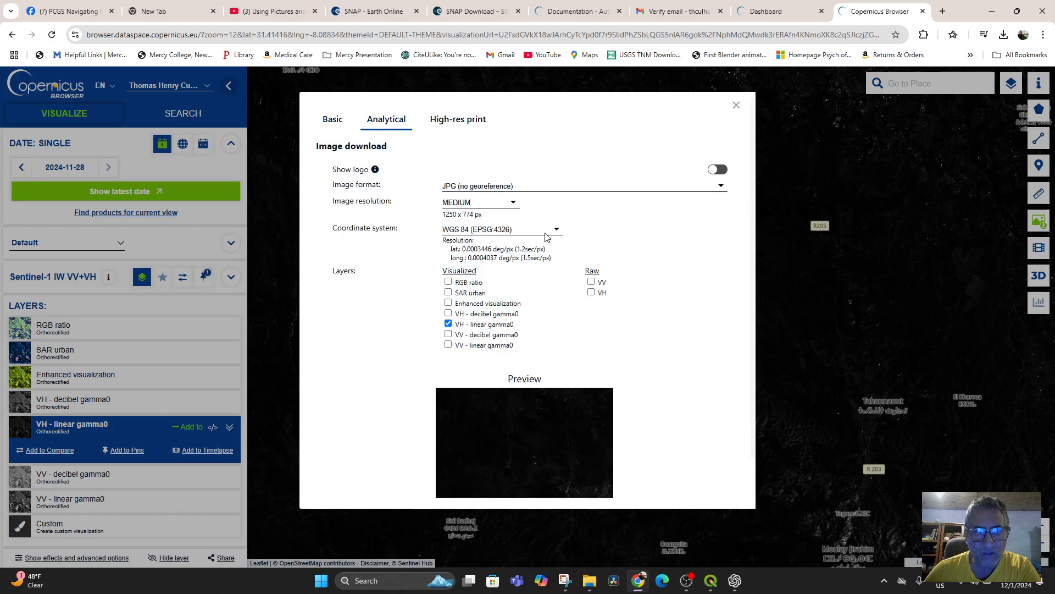
left_click(577, 187)
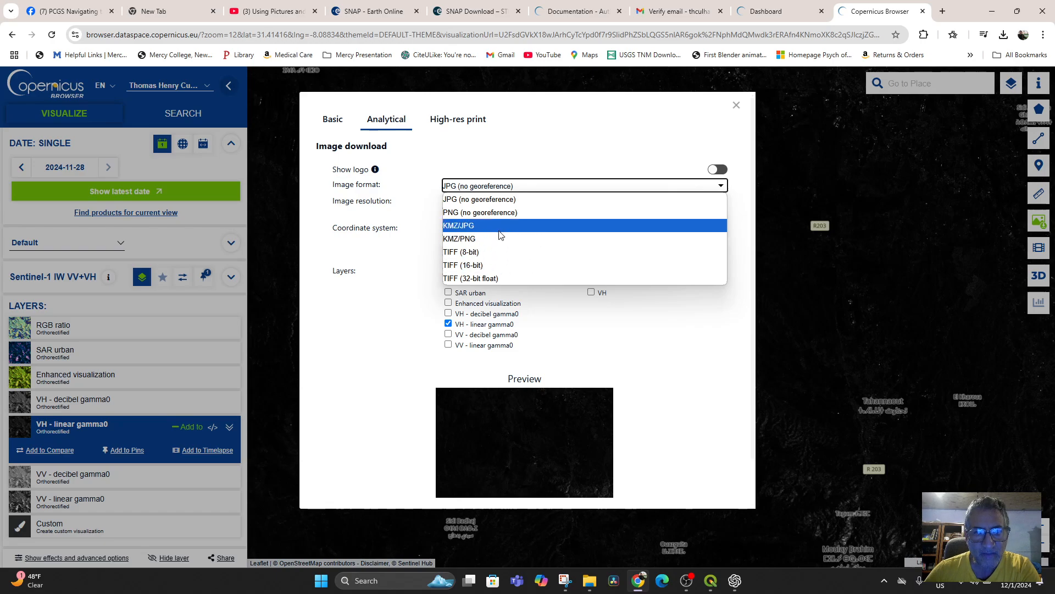
left_click(500, 267)
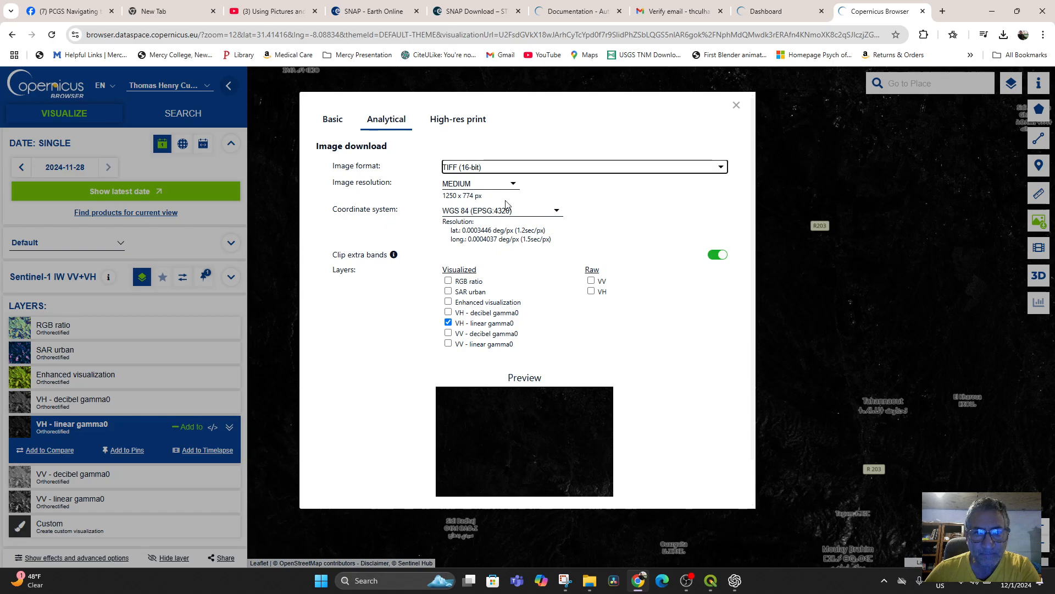
left_click(512, 185)
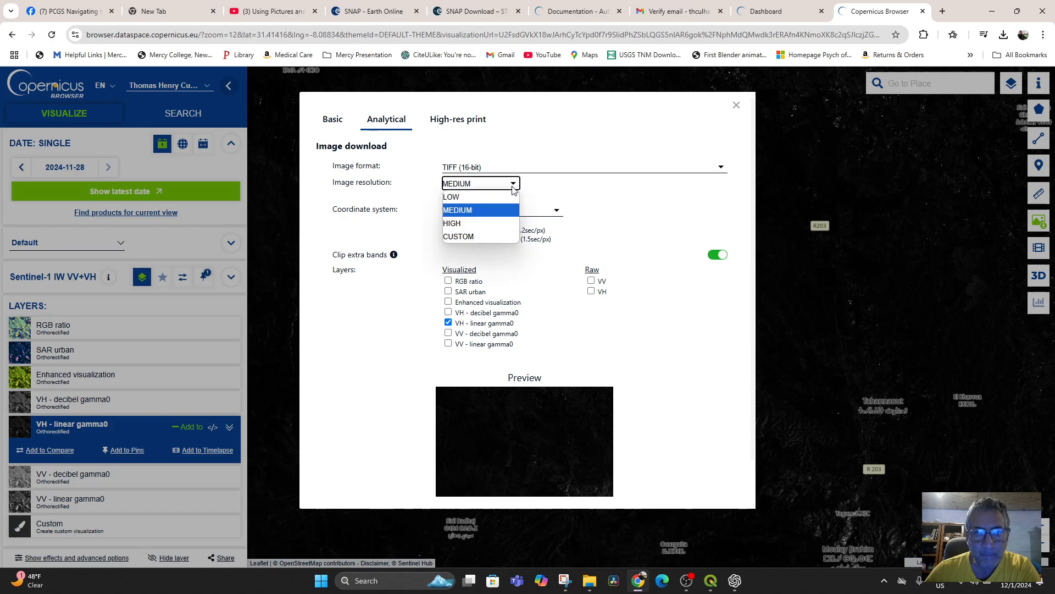
left_click(572, 204)
scroll(662, 409, "down", 1)
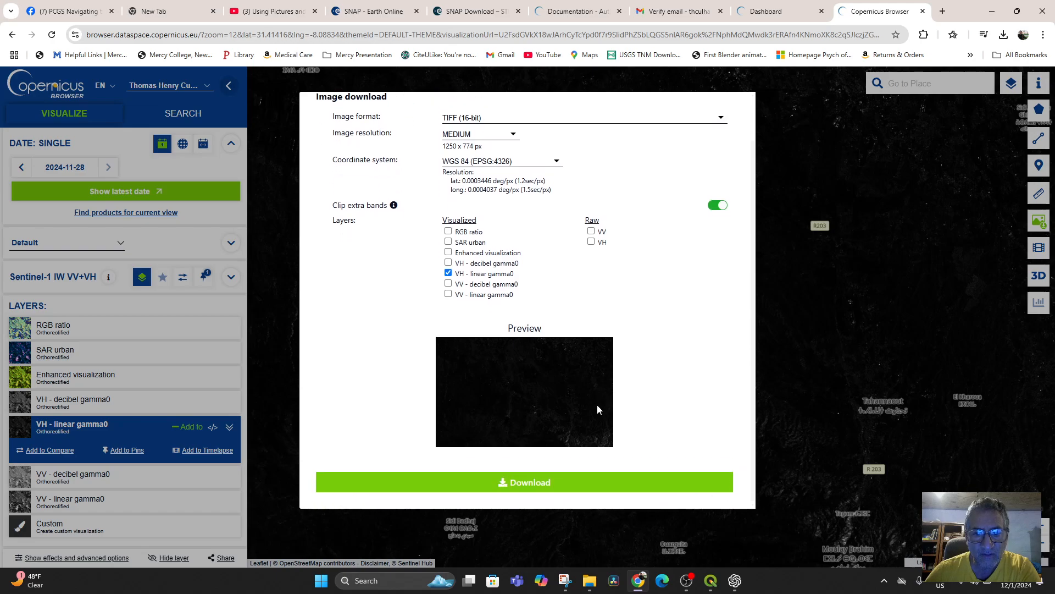
left_click(542, 488)
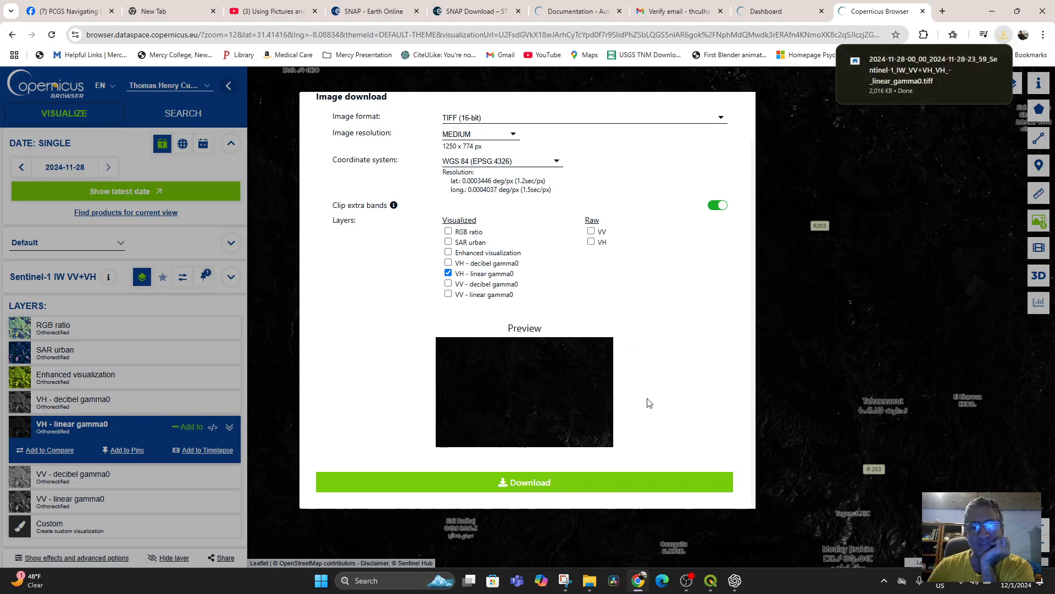
Step: Move the downloaded Sentinel-1 TIFF from Downloads into the HighAtlasMountainsSRTMmaps folder inside GISPHOTOS
left_click(1004, 36)
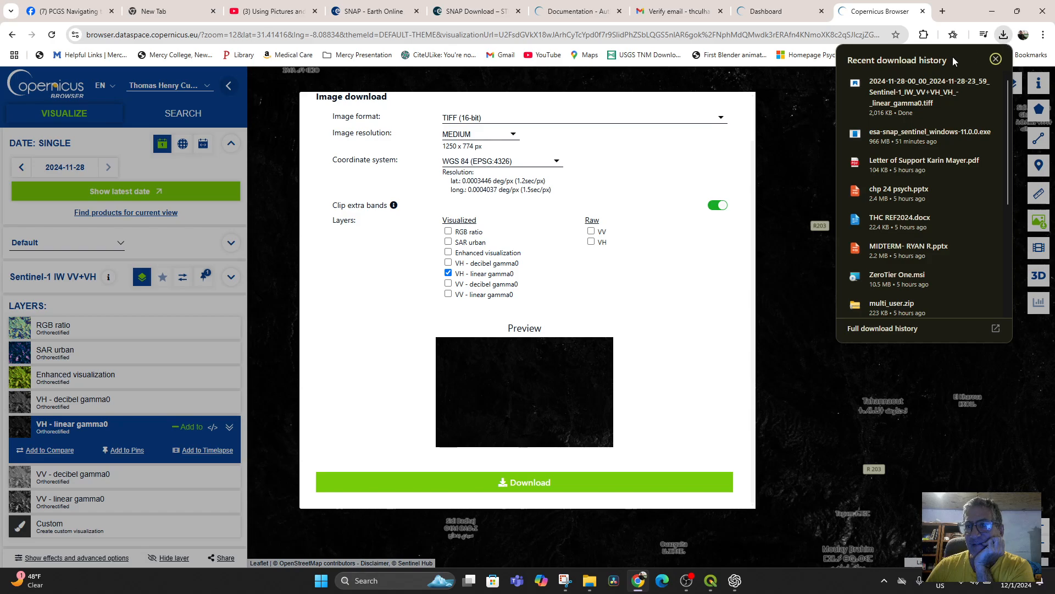
right_click(919, 80)
left_click(962, 137)
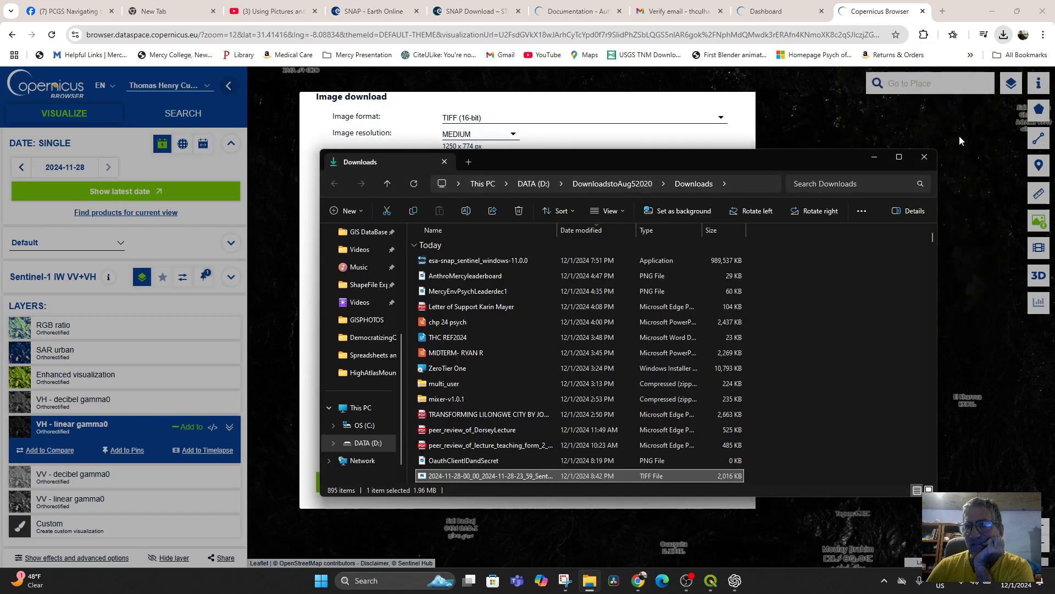
right_click(450, 476)
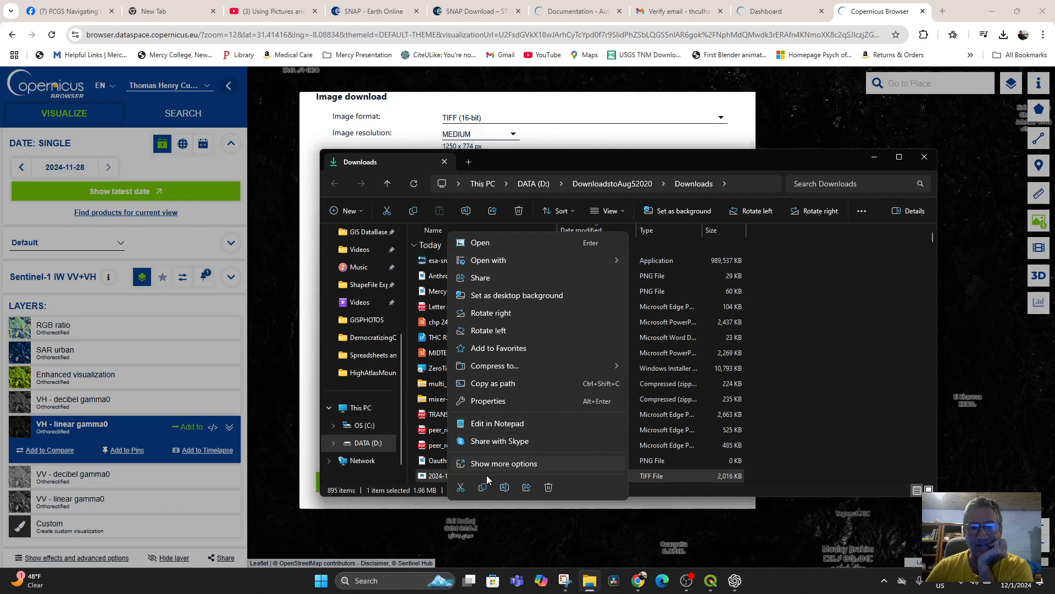
left_click(460, 487)
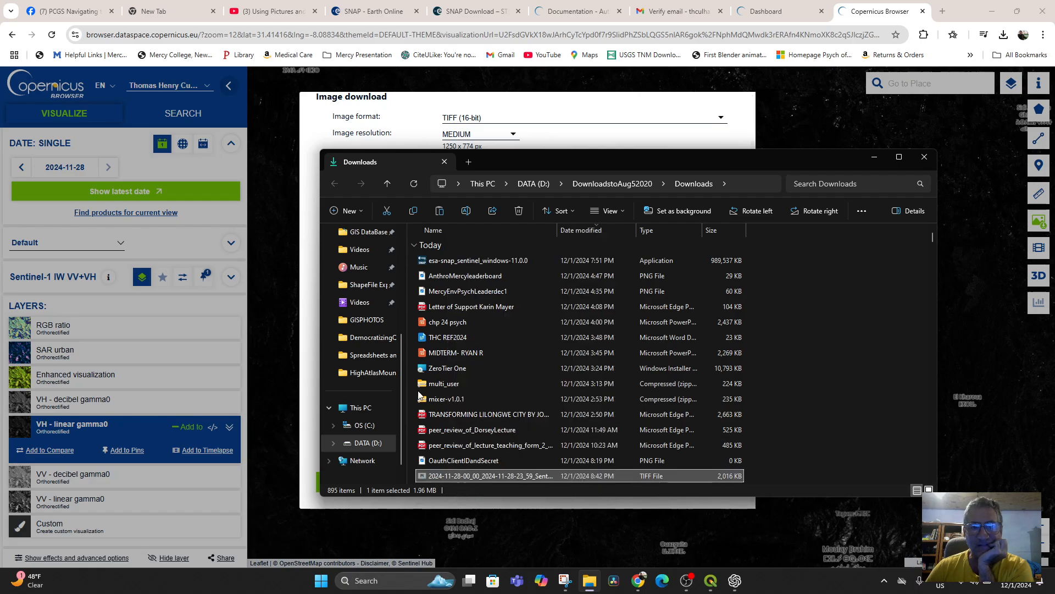
left_click(376, 284)
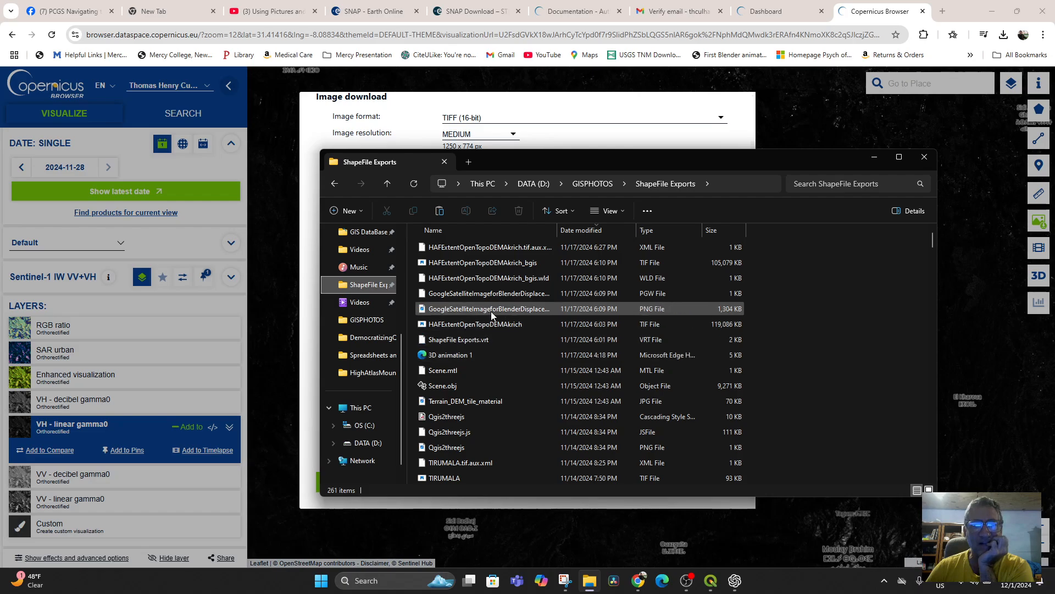
left_click(600, 184)
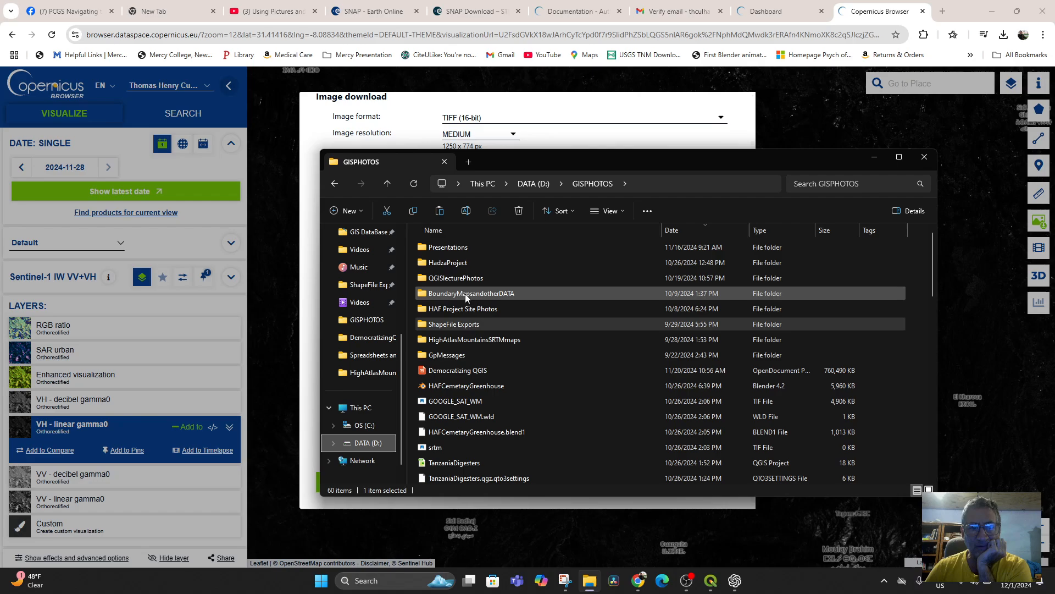
double_click(473, 339)
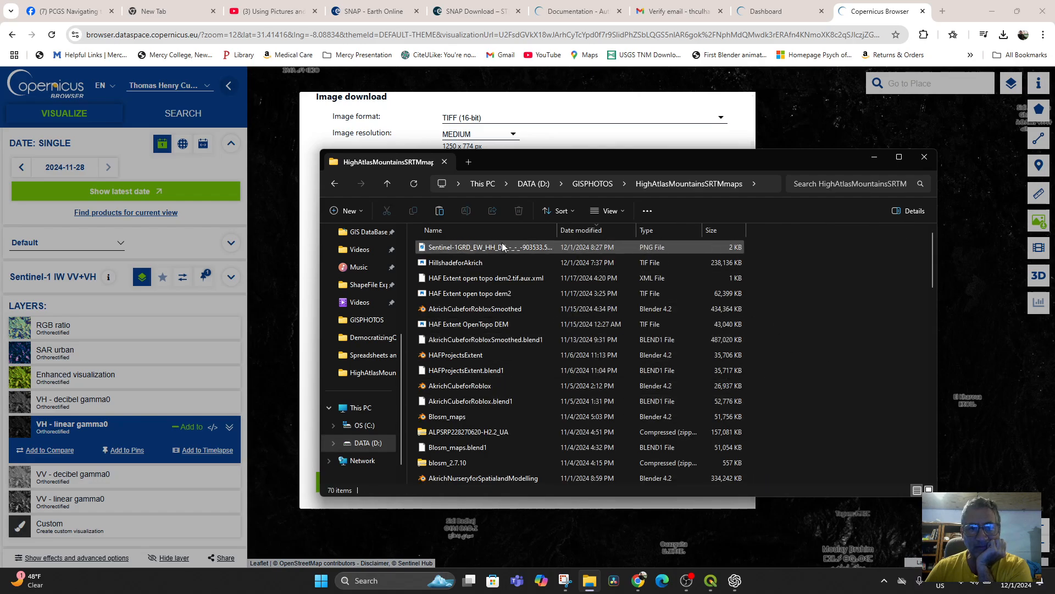
left_click(440, 211)
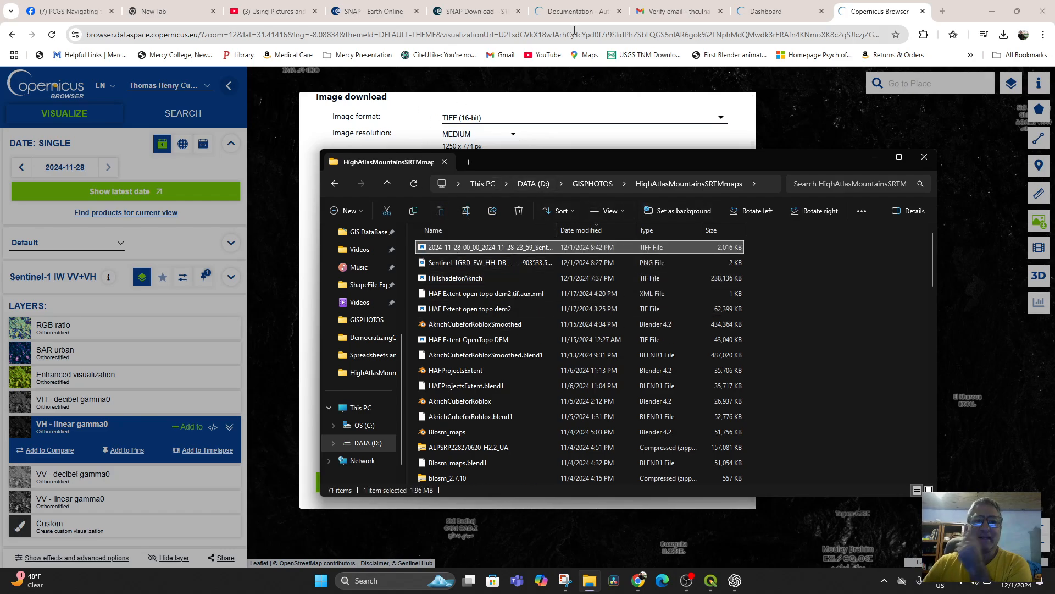
Step: Switch to QGIS and add the 2024-11-28 Sentinel-1 VH linear gamma0 TIFF from HighAtlasMountainsSRTMmaps as a raster layer
left_click(710, 581)
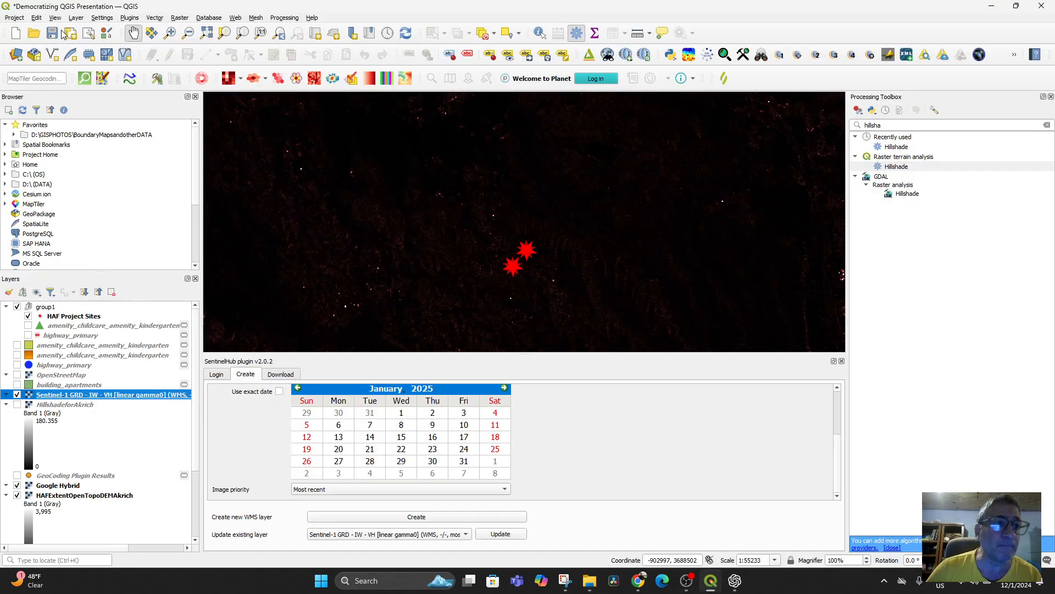
left_click(77, 18)
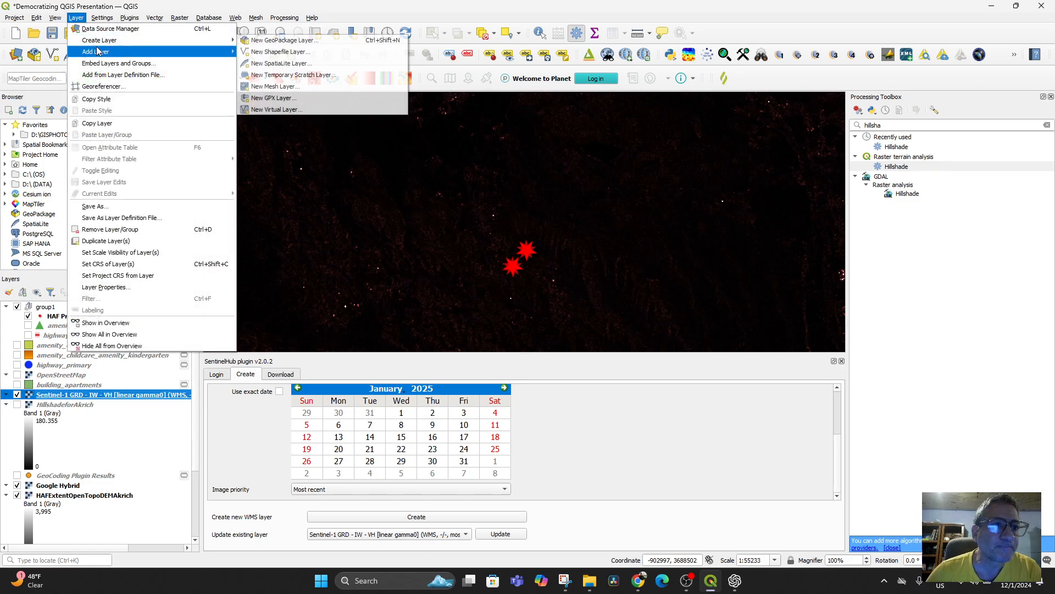
mouse_move(99, 51)
left_click(302, 64)
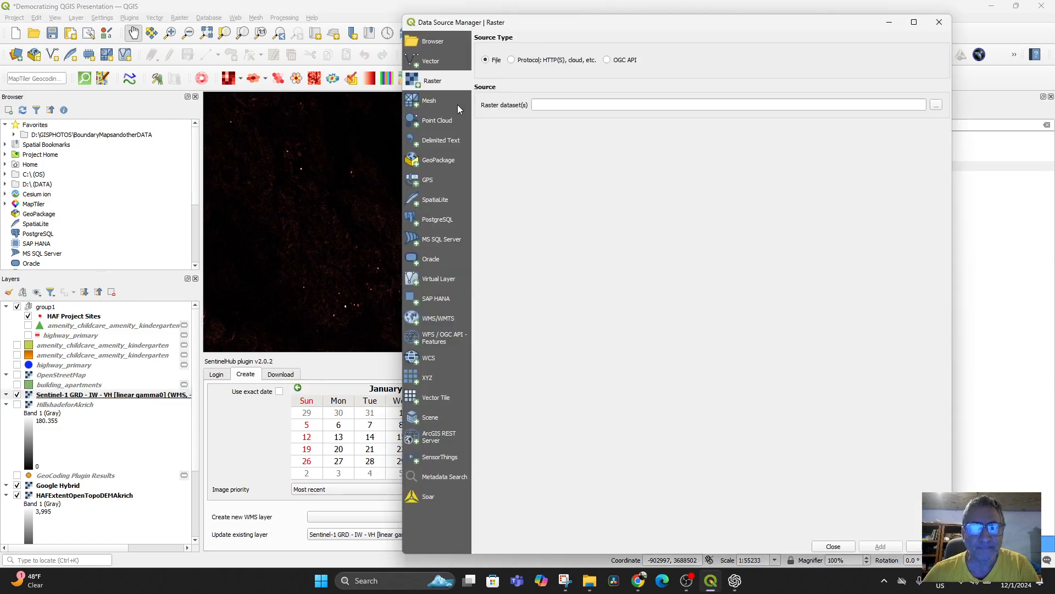
left_click(937, 106)
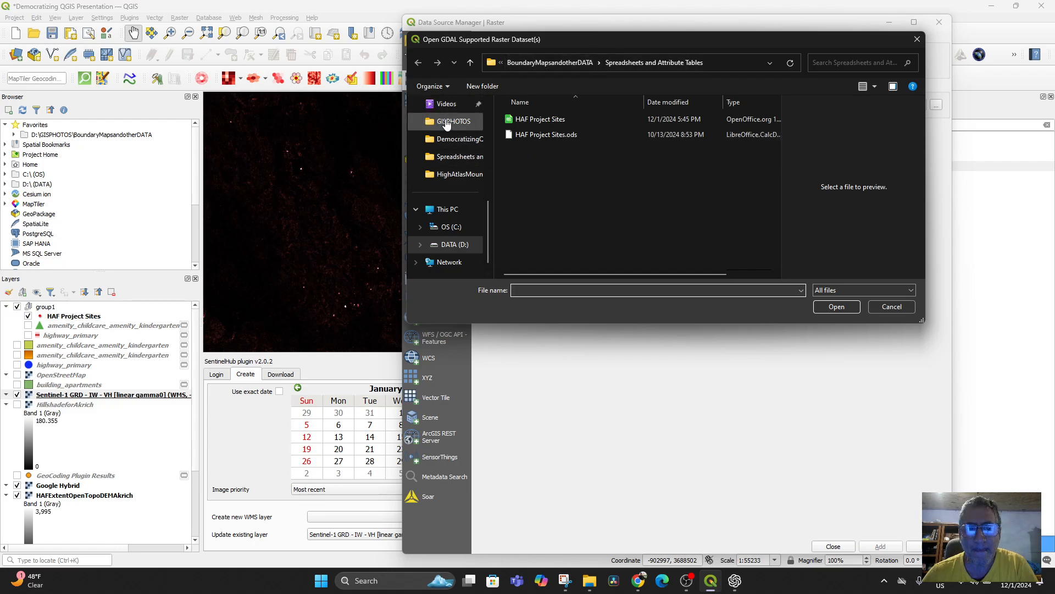
left_click(450, 122)
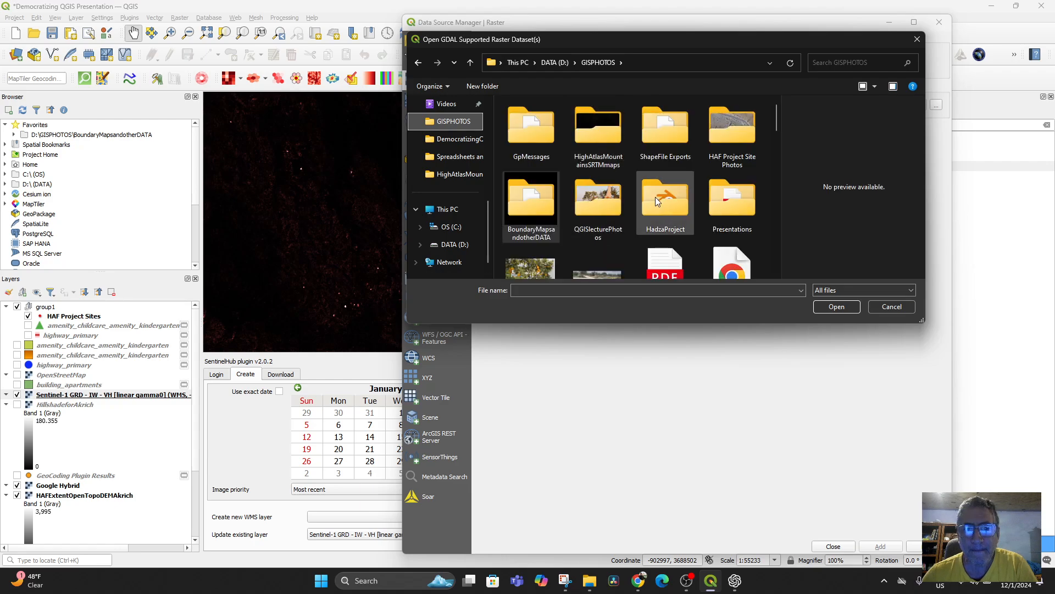
double_click(601, 133)
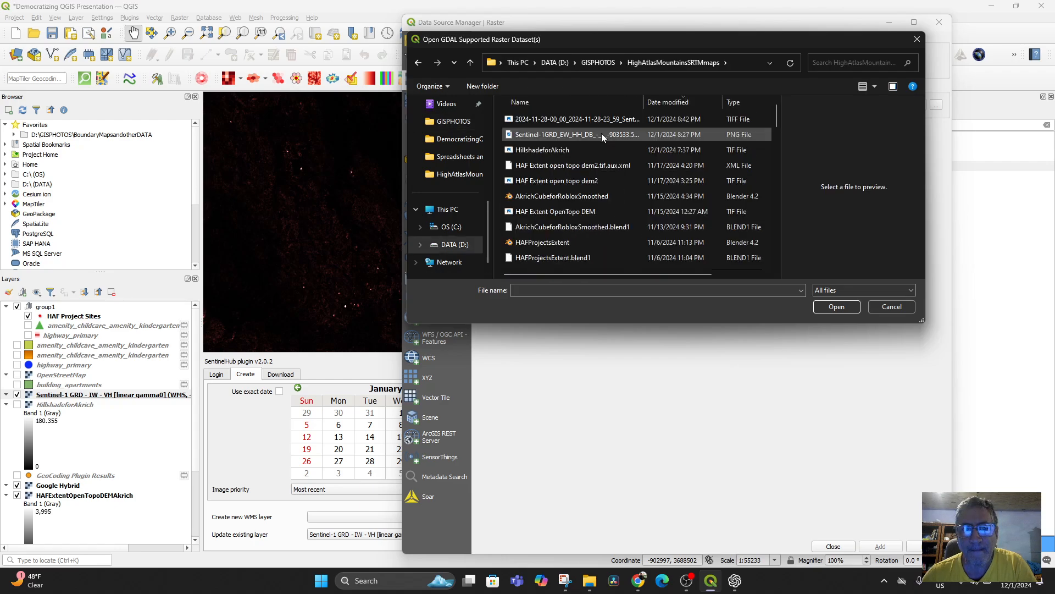
left_click(550, 123)
double_click(551, 123)
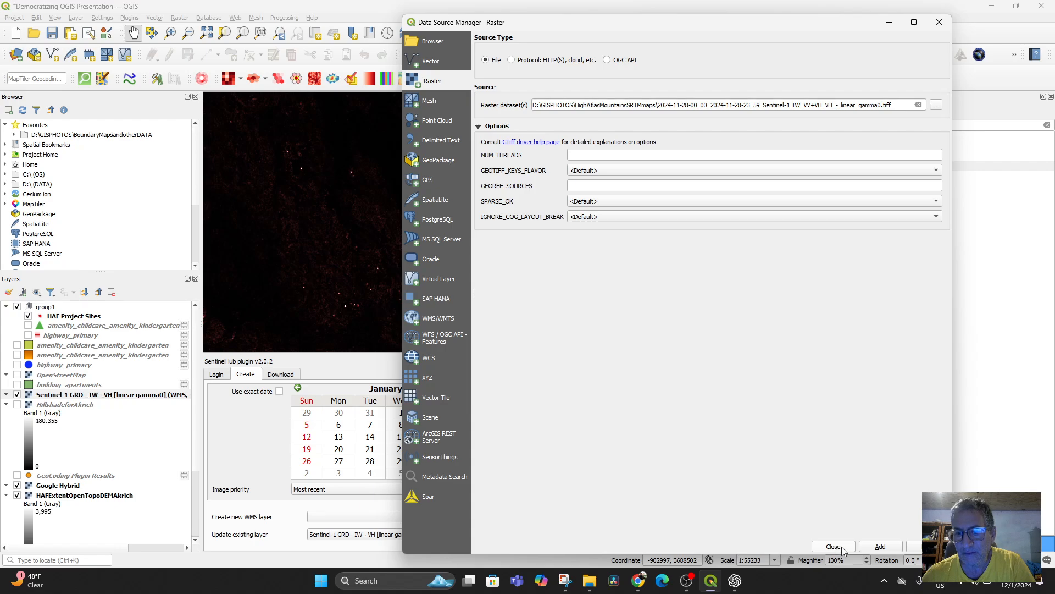
left_click(873, 552)
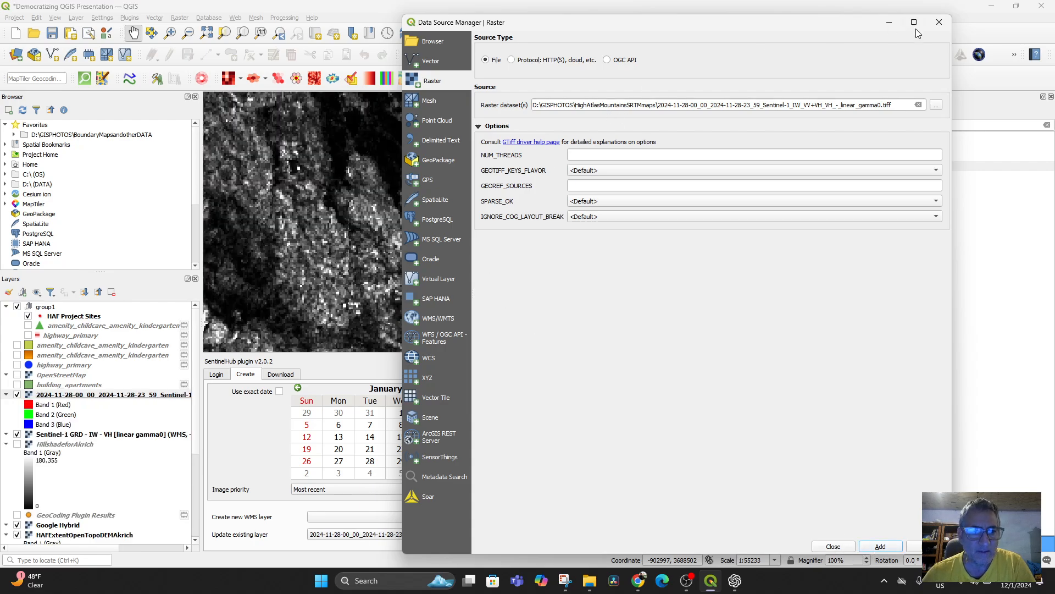
left_click(889, 22)
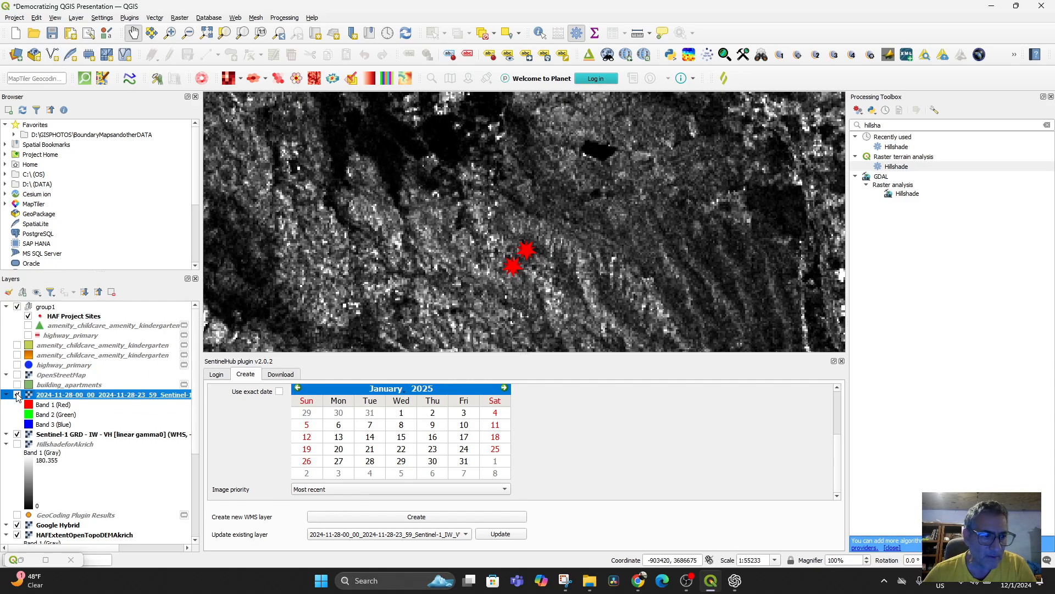
Step: Toggle the new TIFF layer off and on for comparison, and hide the Sentinel-1 GRD WMS layer
left_click(17, 396)
left_click(17, 395)
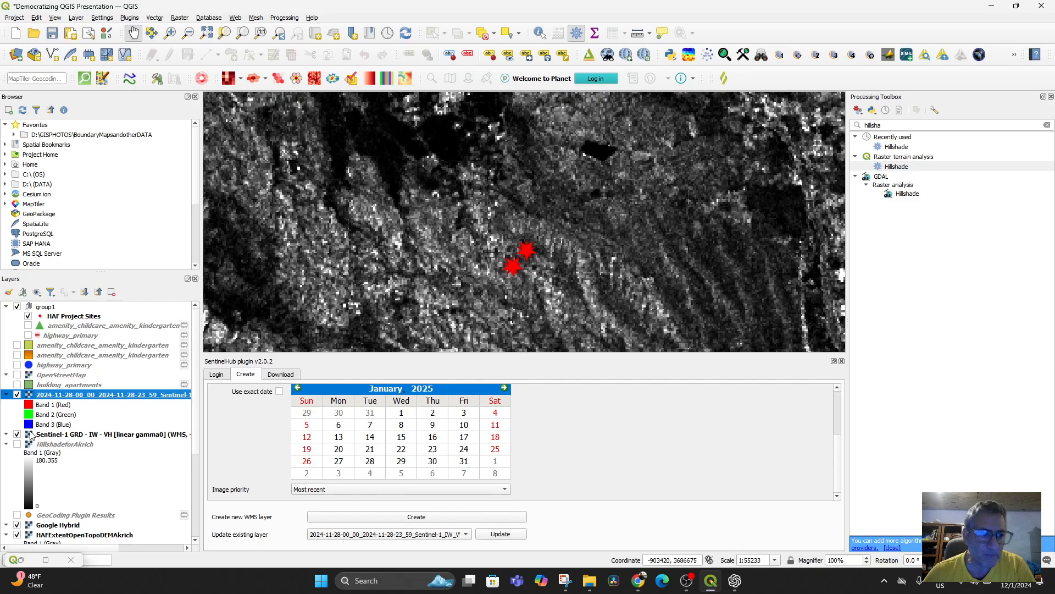
left_click(17, 434)
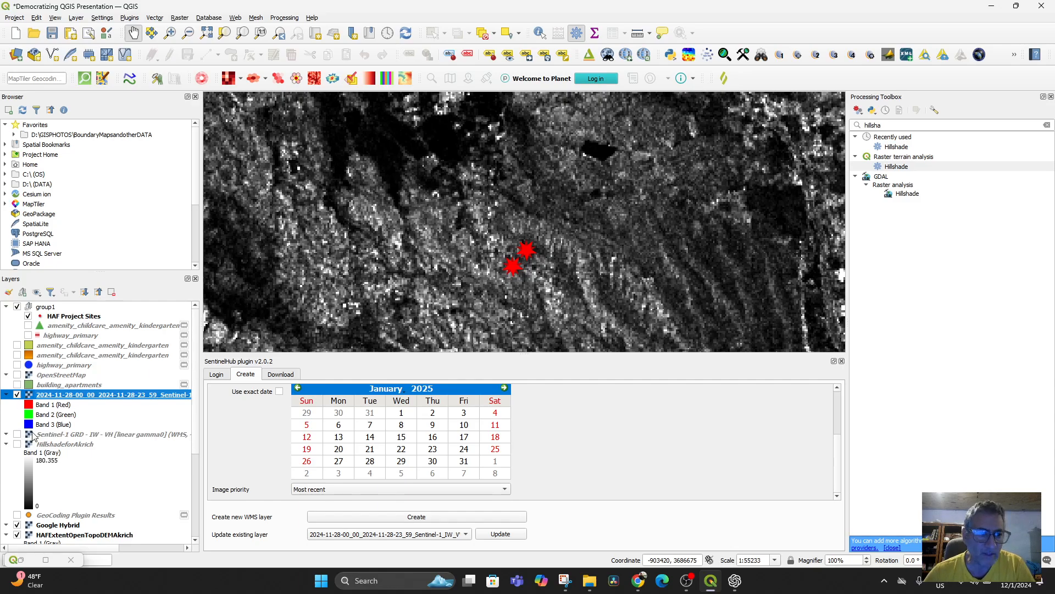
Step: Open the symbology properties of the 2024-11-28 Sentinel-1 layer and try Singleband pseudocolor rendering
right_click(68, 396)
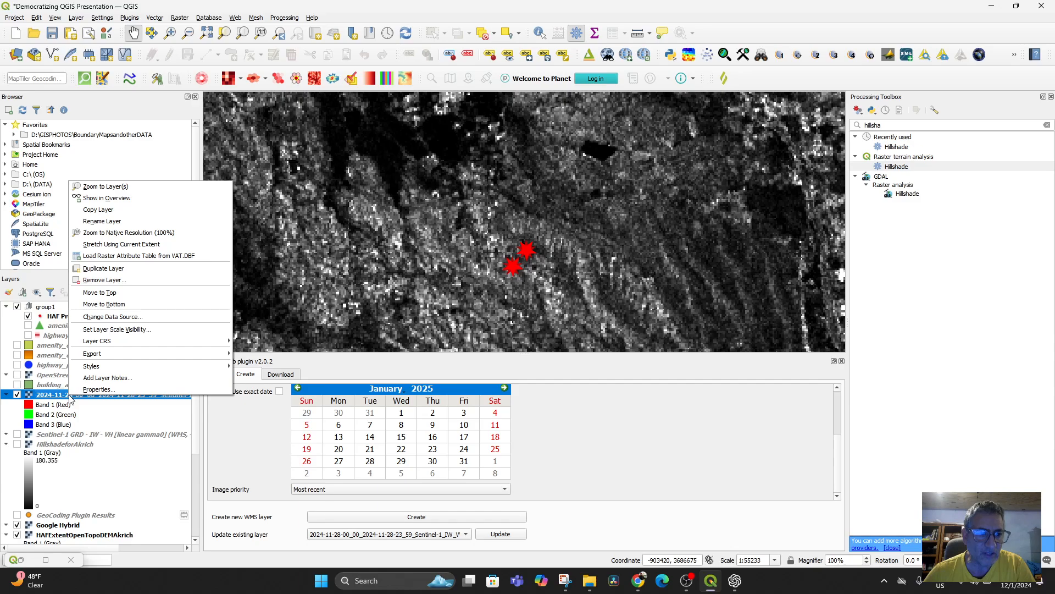
left_click(97, 389)
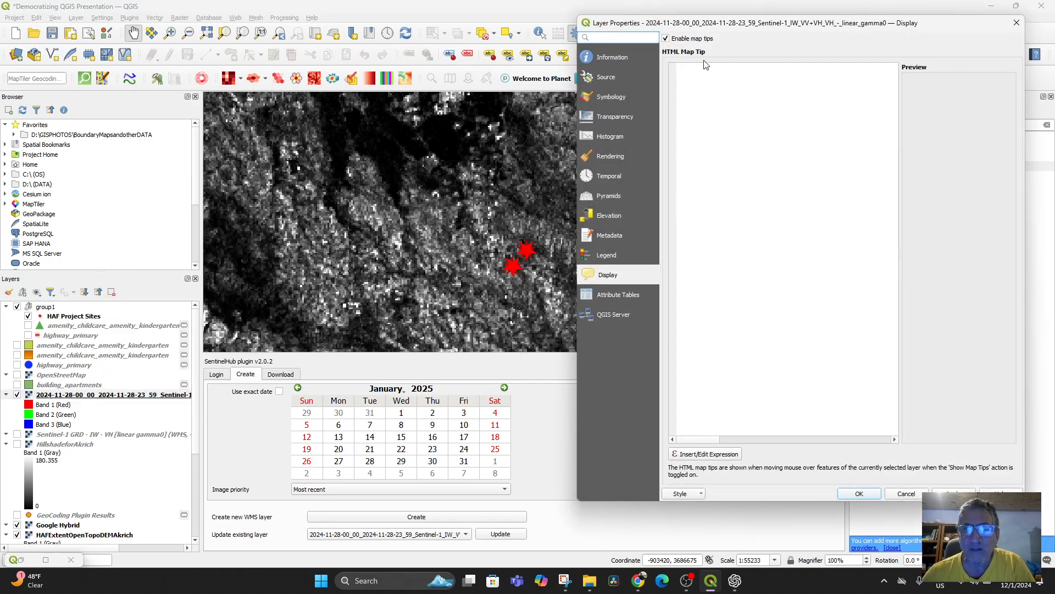
left_click(613, 81)
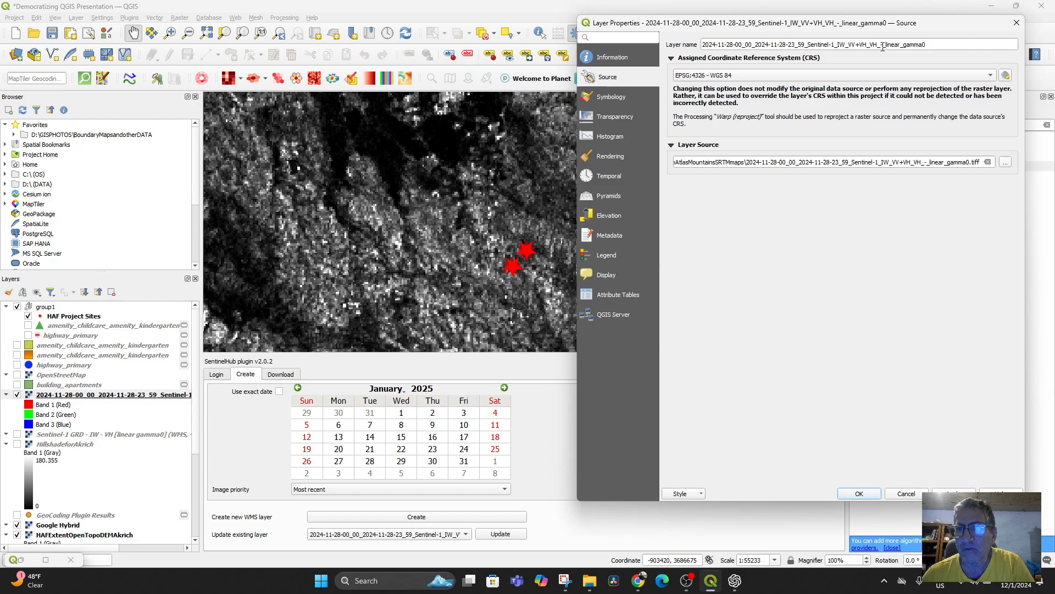
left_click(614, 98)
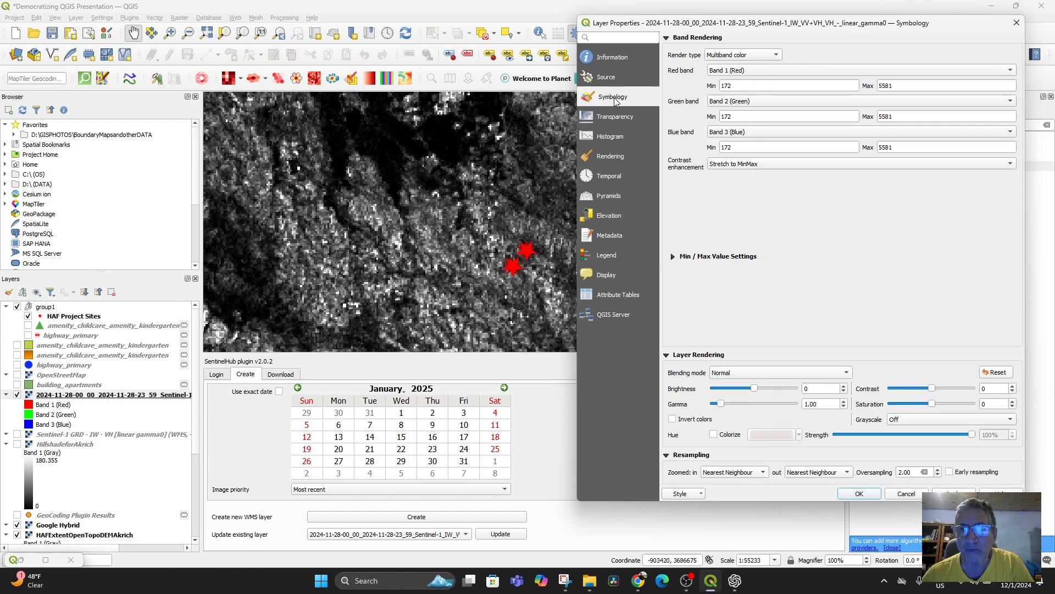
left_click(776, 55)
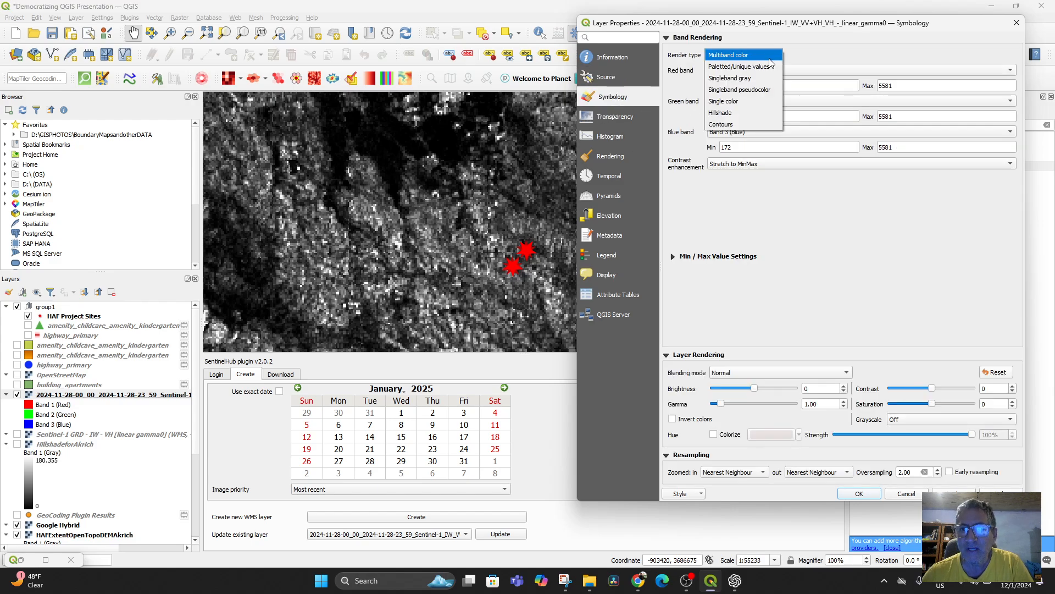
left_click(759, 89)
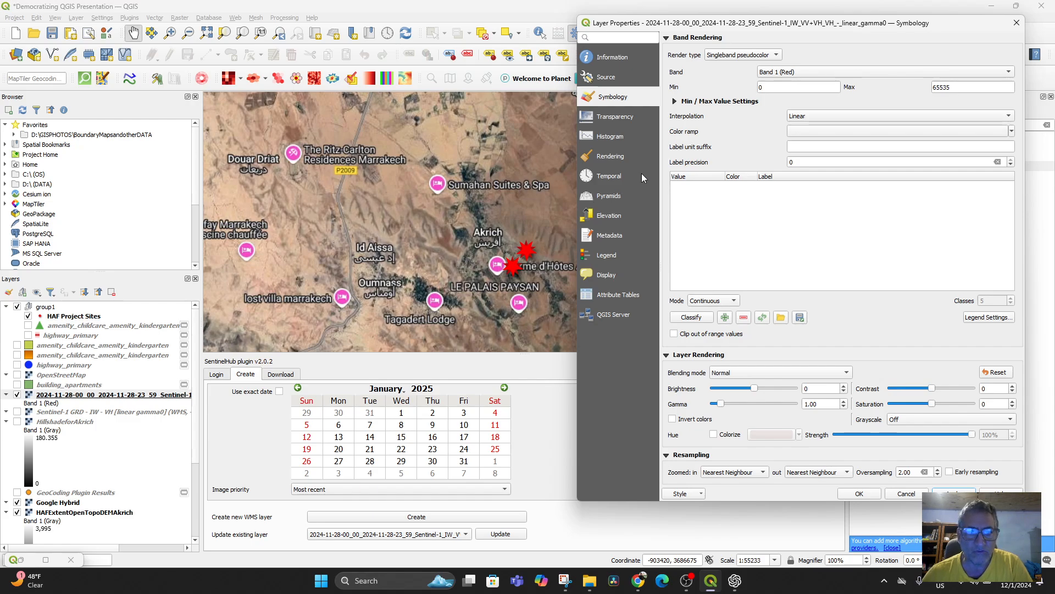
Step: Set the Sentinel-1 layer's render type to Singleband gray and apply it, keeping the properties dialog open
left_click(777, 55)
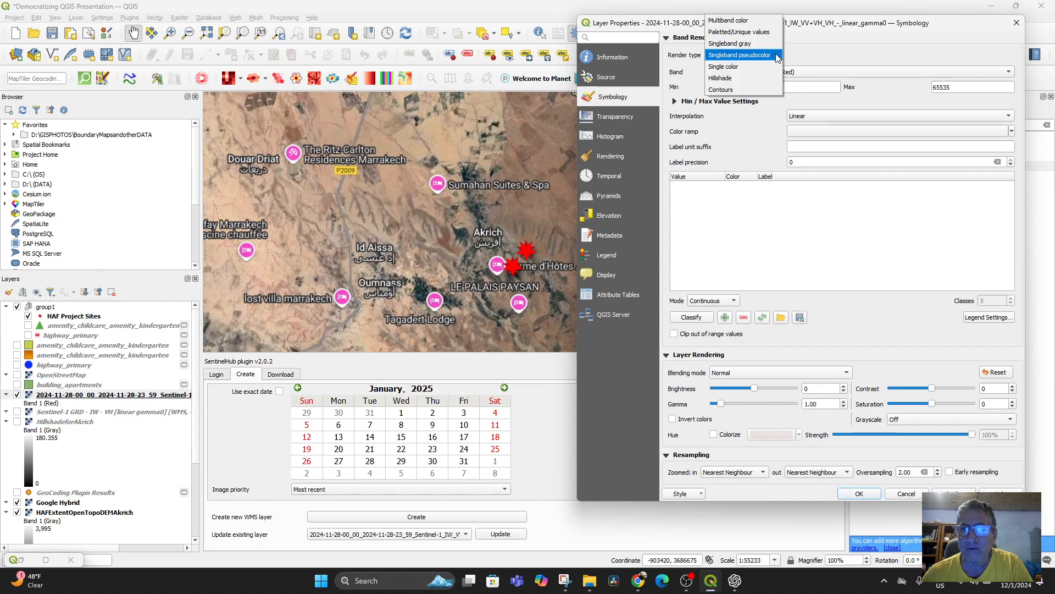
left_click(736, 45)
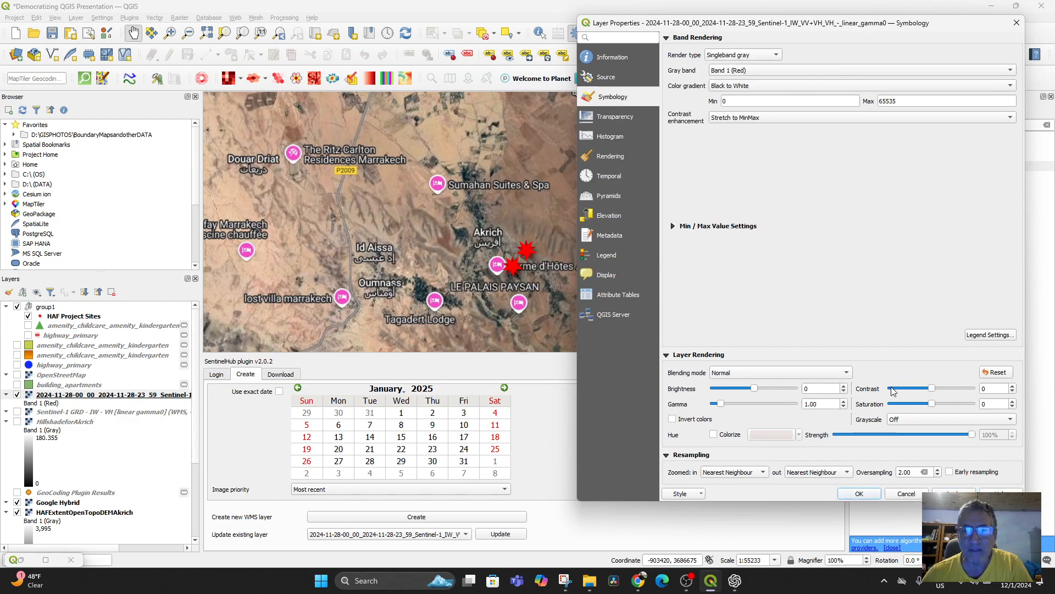
left_click(954, 494)
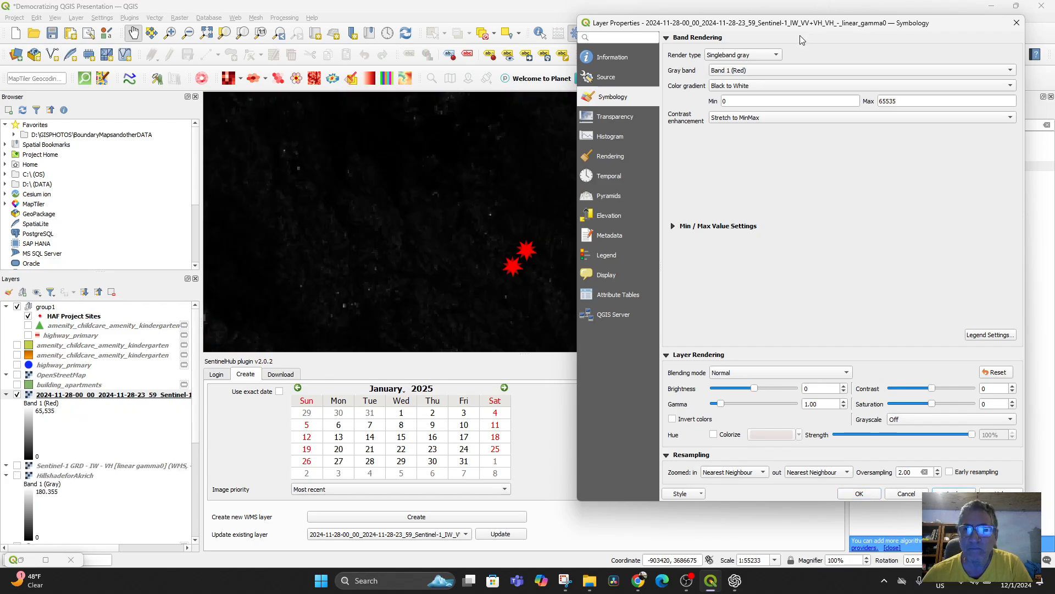
left_click_drag(798, 29, 803, 60)
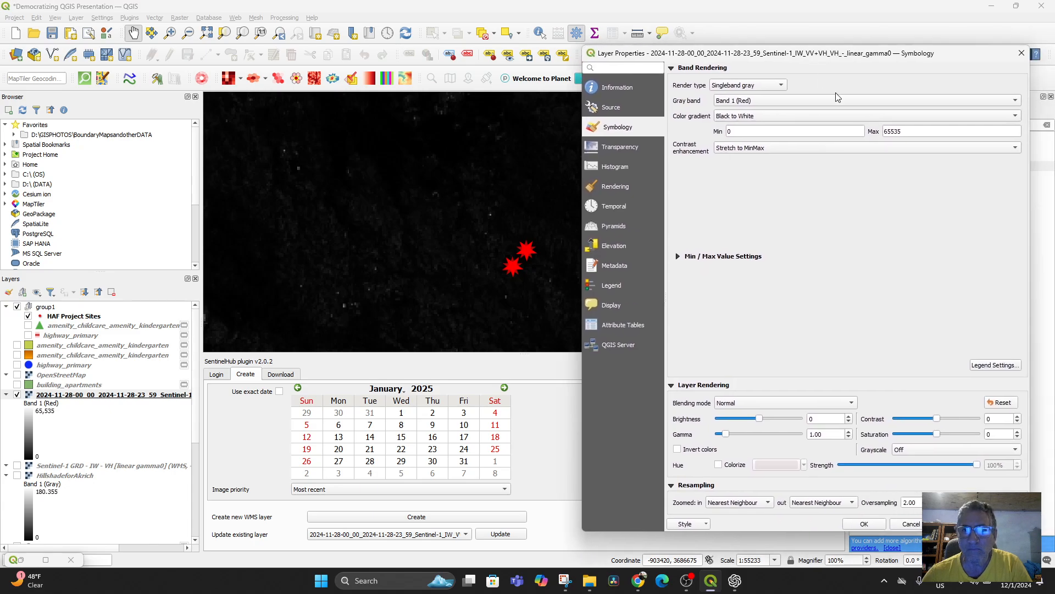
Step: Try Multiband color rendering on the 2024-11-28 Sentinel-1 layer, and return its render type to Singleband gray
left_click(771, 89)
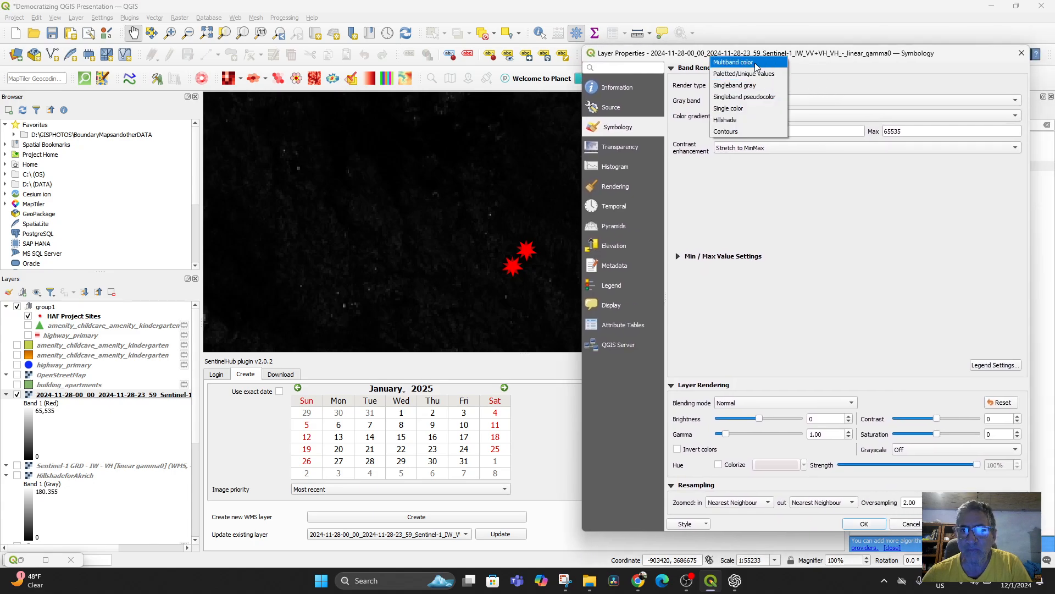
left_click(756, 64)
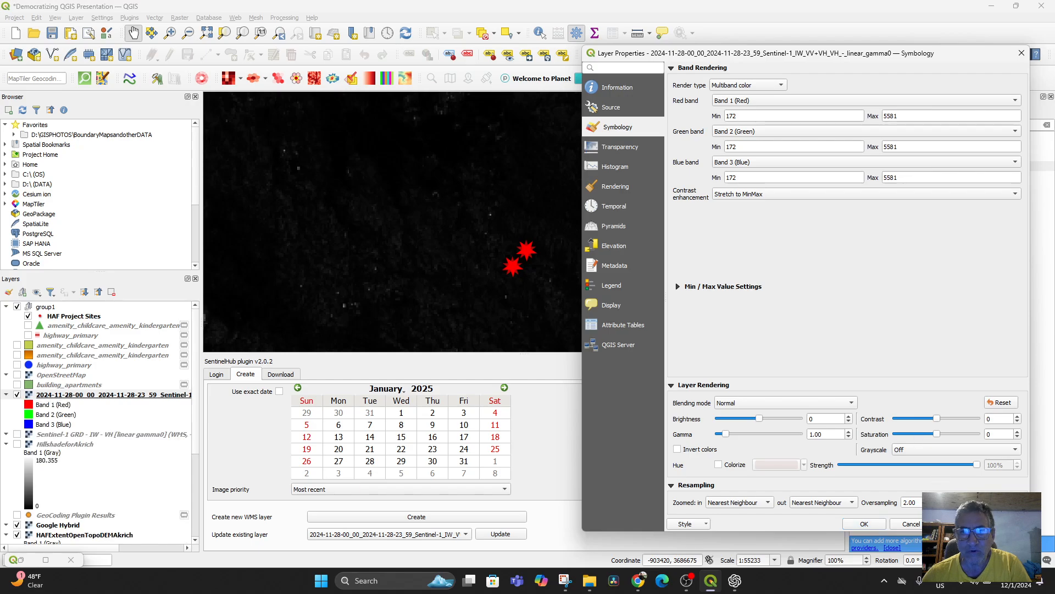
left_click(783, 87)
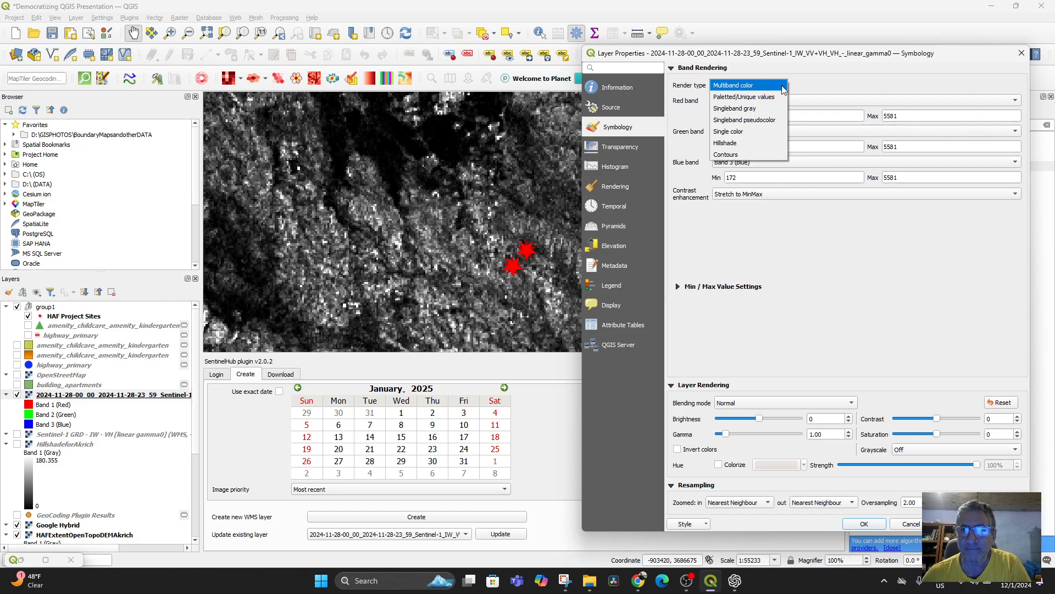
left_click(764, 108)
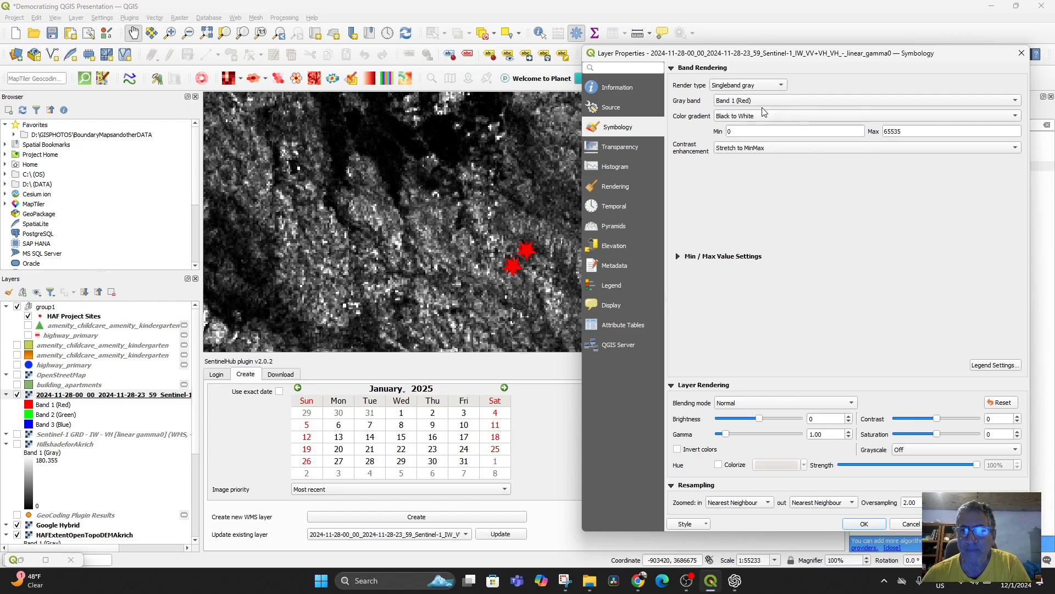
Step: Try Stretch and Clip to MinMax as the layer's contrast enhancement, and switch back to Stretch to MinMax
left_click(762, 149)
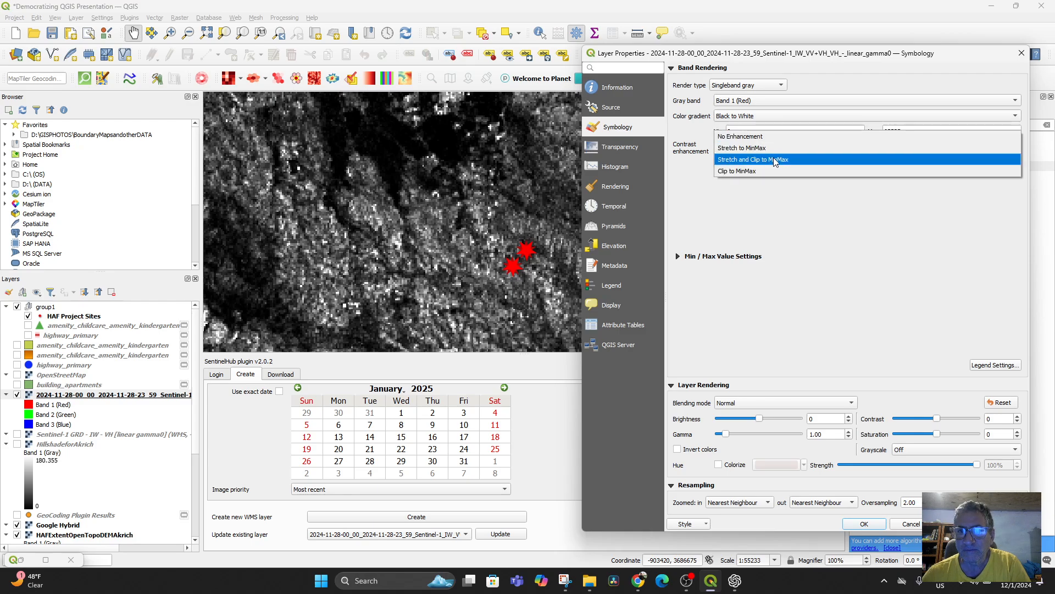
left_click(775, 160)
left_click(778, 152)
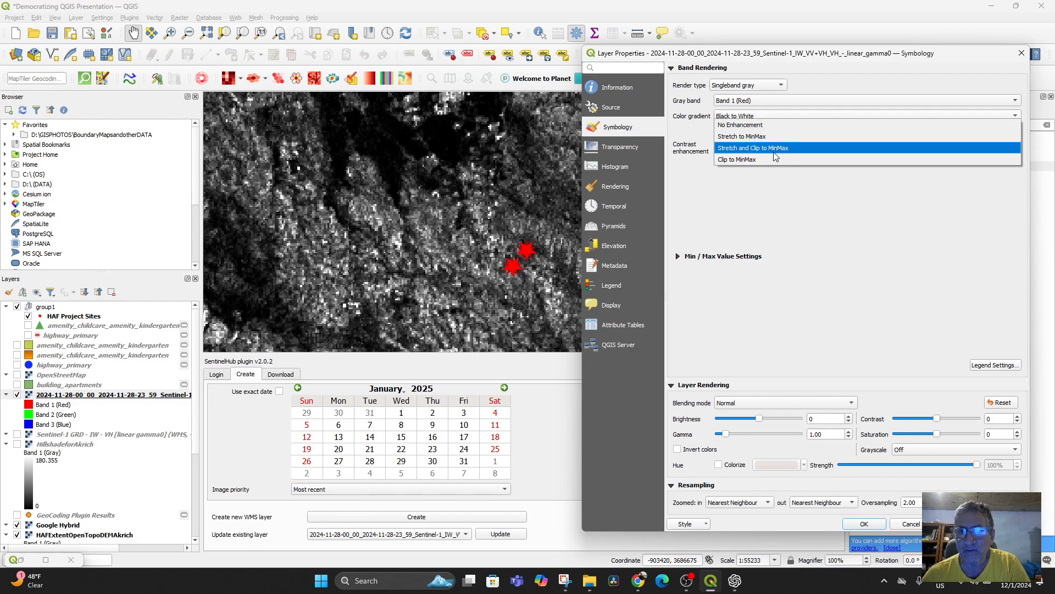
left_click(775, 138)
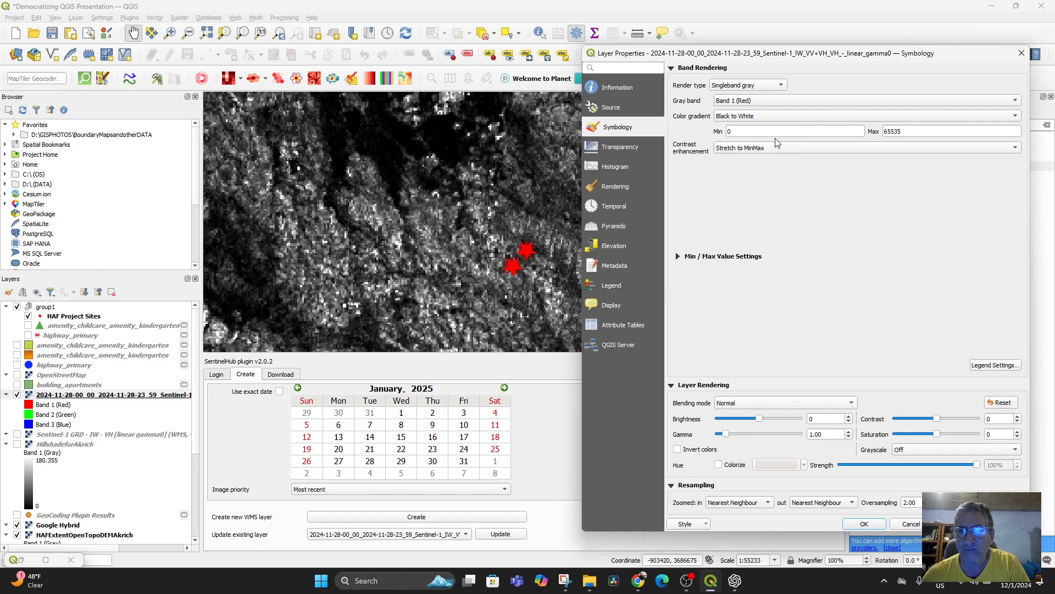
Step: Try Band 2 (Green) as the layer's gray band, and restore Band 1 (Red)
left_click(773, 101)
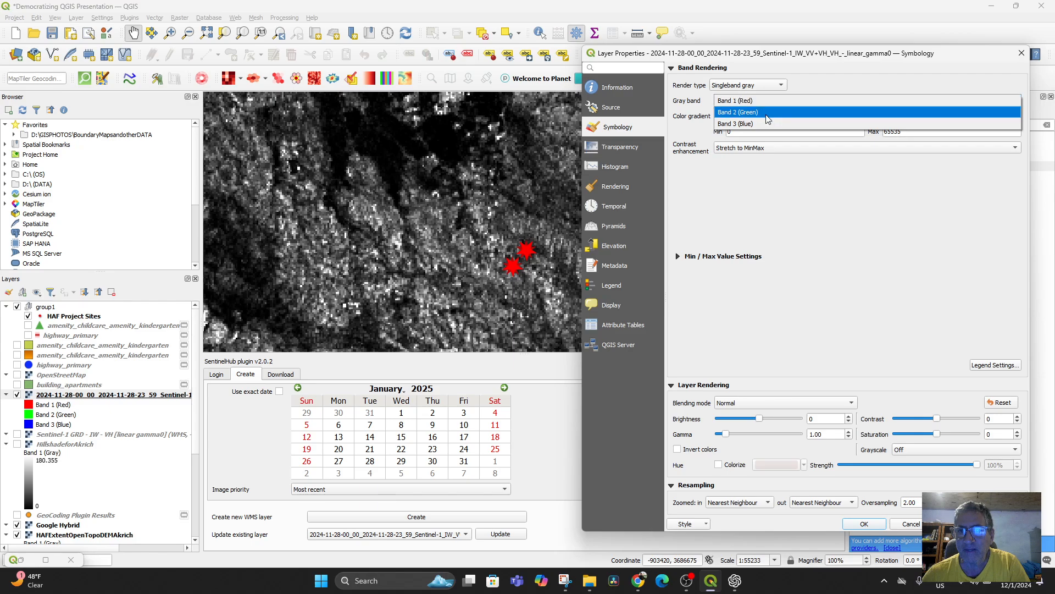
left_click(766, 113)
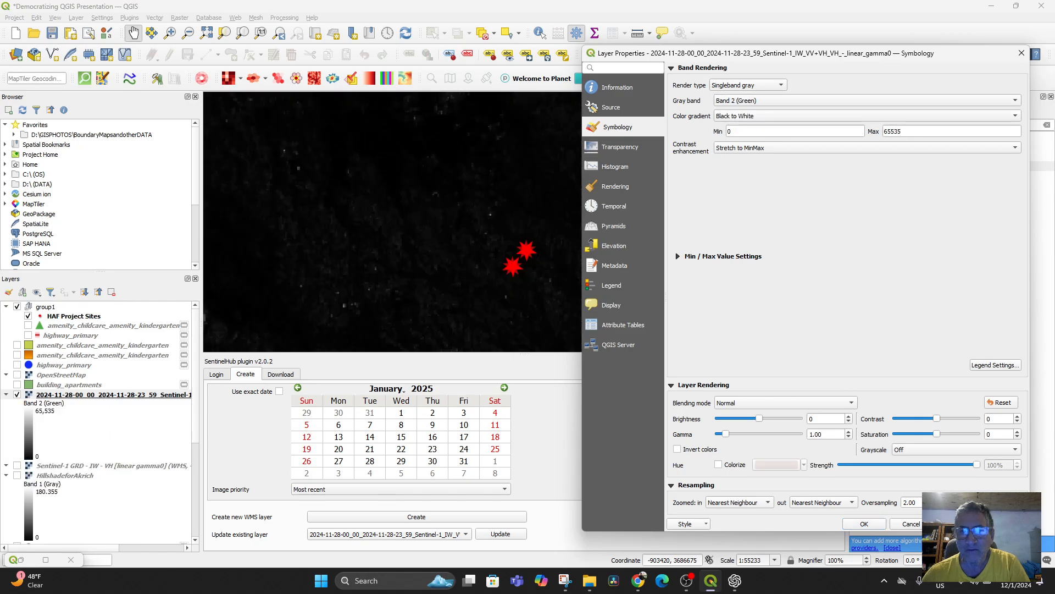
left_click(788, 101)
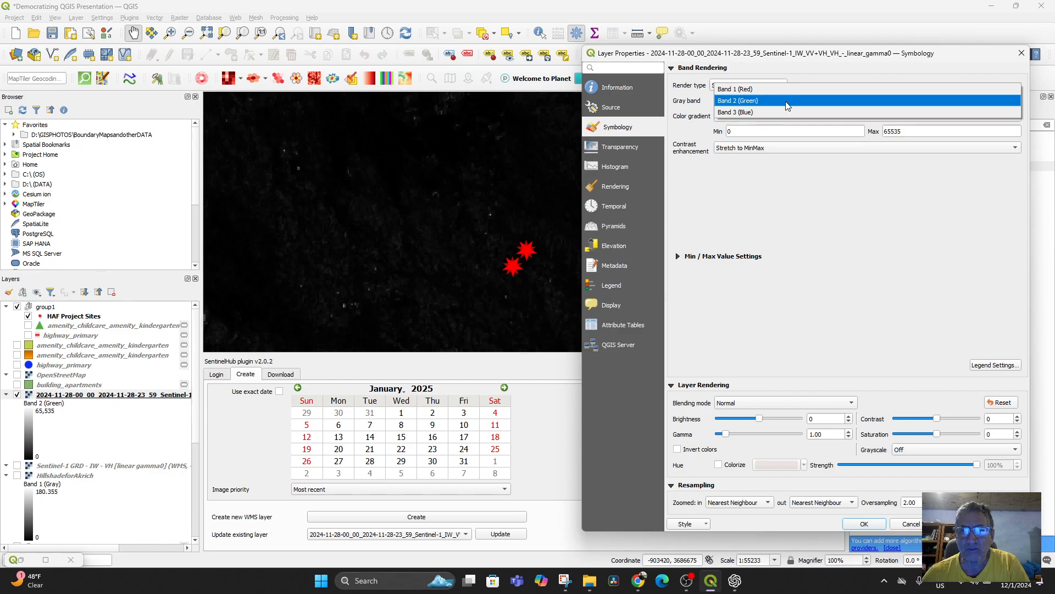
left_click(775, 89)
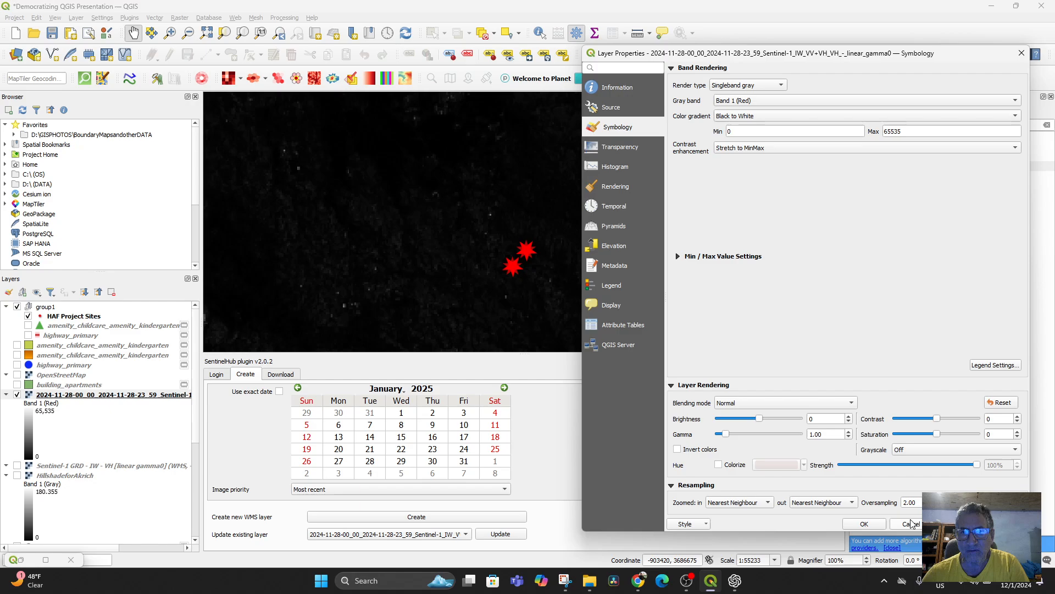
left_click(781, 101)
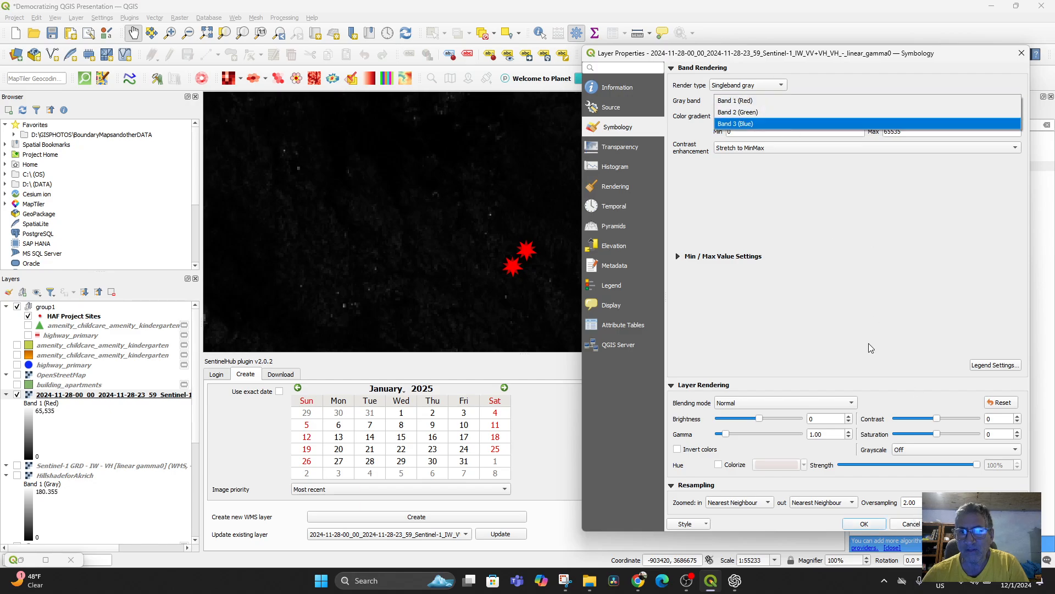
left_click(746, 102)
Step: Apply Multiband color rendering to the 2024-11-28 Sentinel-1 layer, close its properties and inspect its extent on the map
left_click(780, 86)
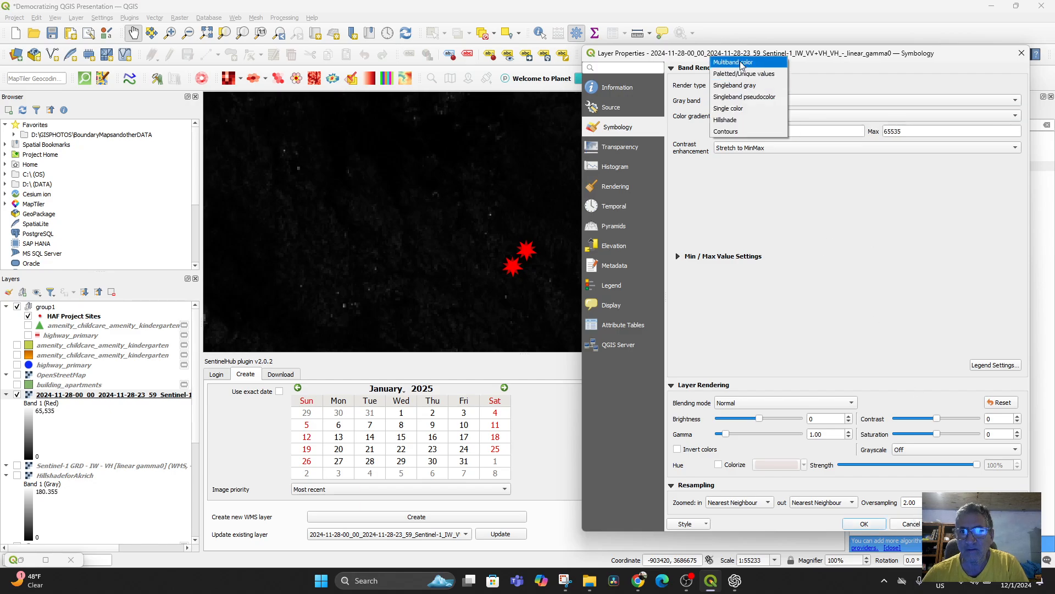
left_click(742, 62)
left_click(958, 524)
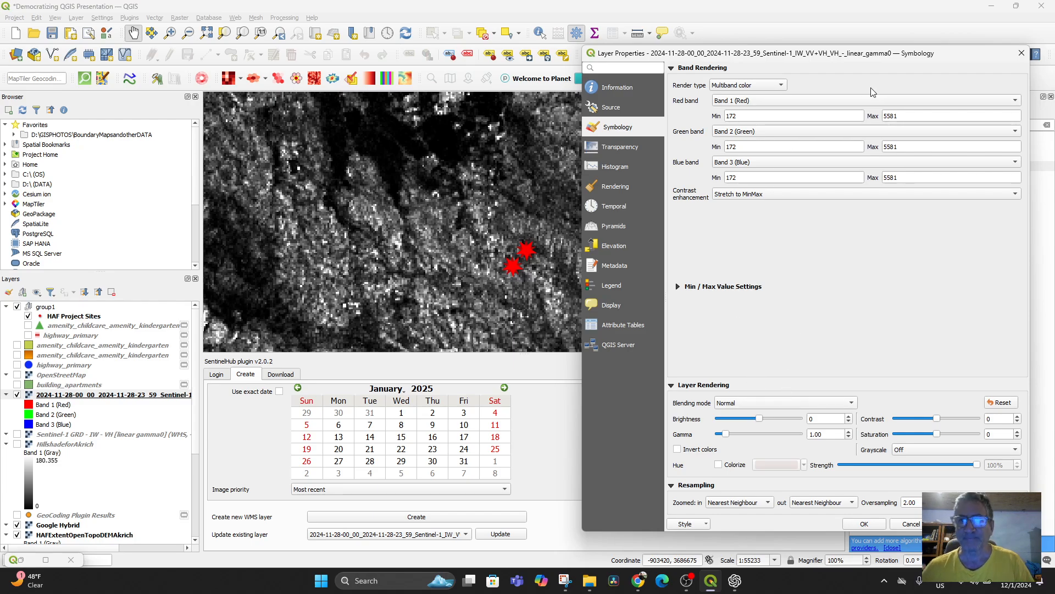
left_click(1022, 53)
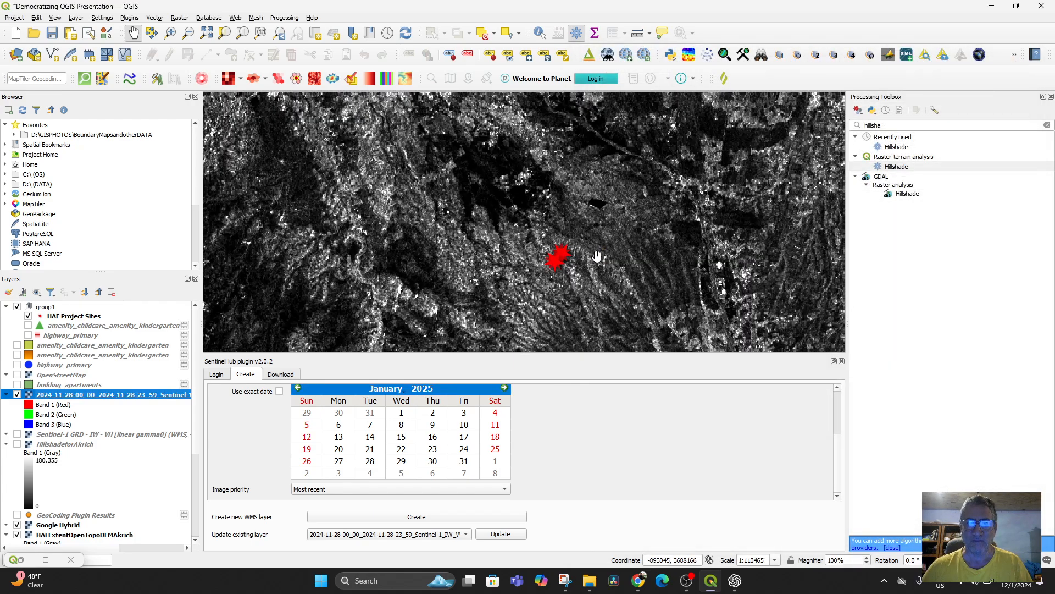
scroll(596, 257, "down", 2)
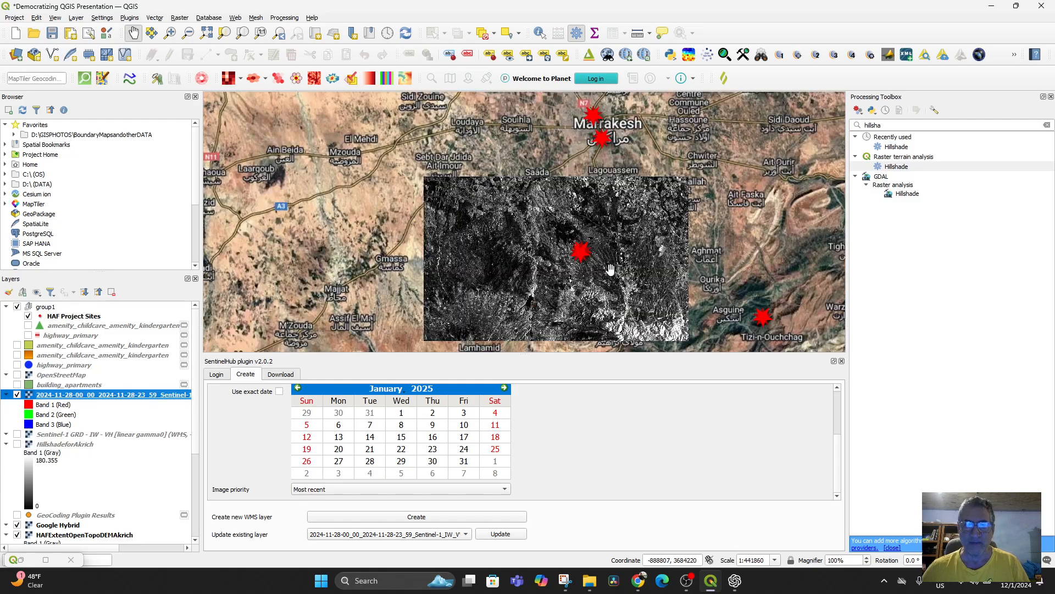
left_click_drag(601, 273, 403, 266)
scroll(497, 226, "up", 3)
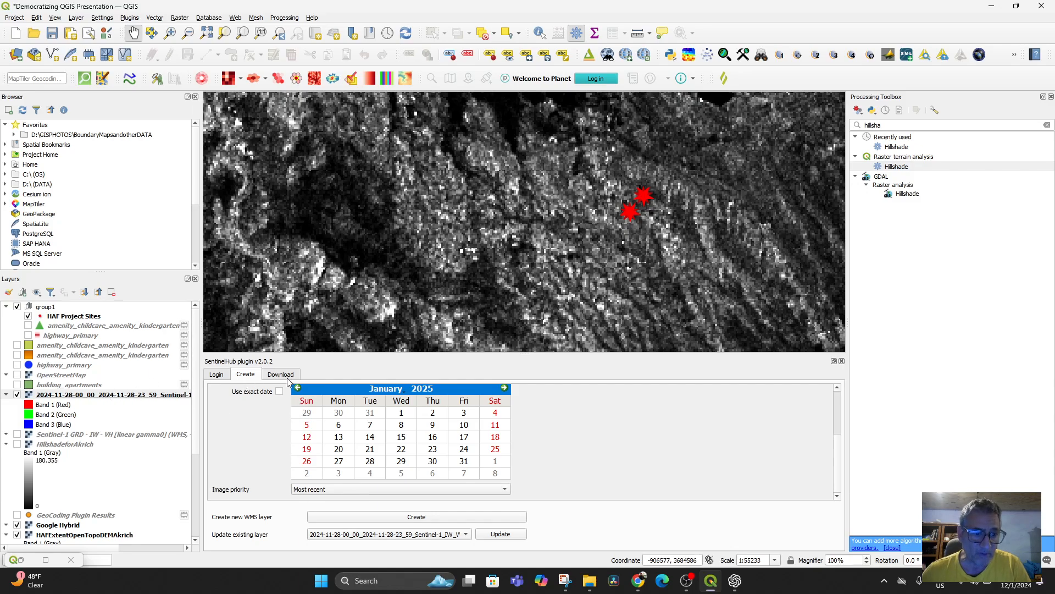
Step: Set the SentinelHub plugin's download image format to TIFF
left_click(281, 376)
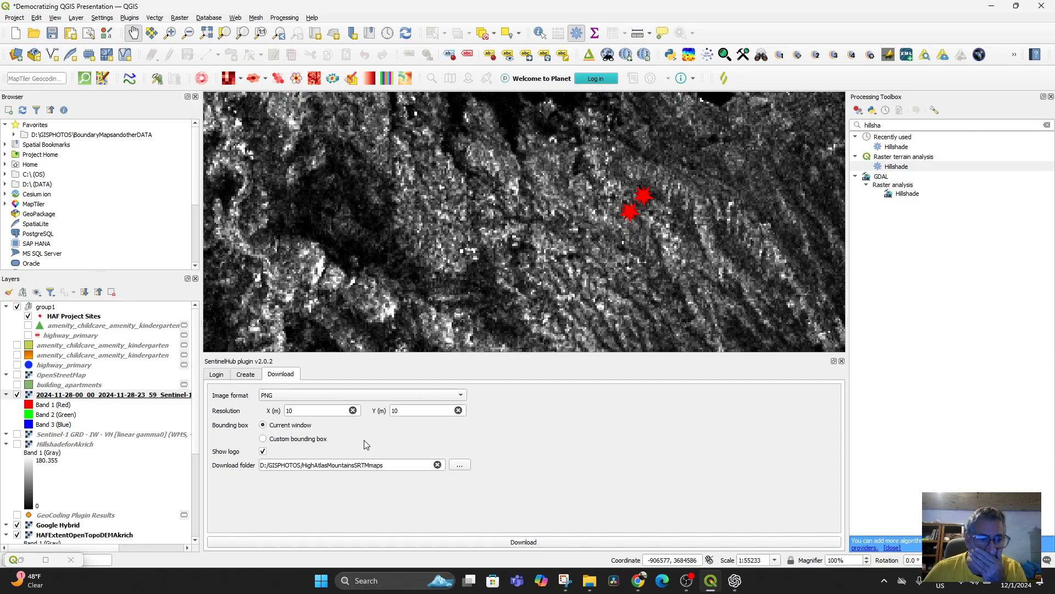
left_click(289, 395)
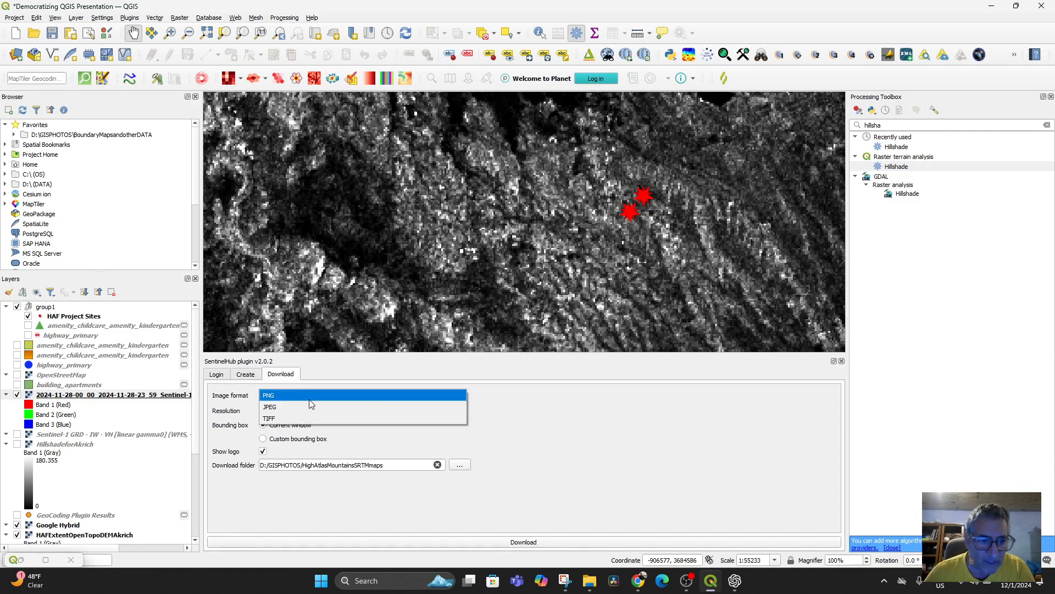
left_click(299, 419)
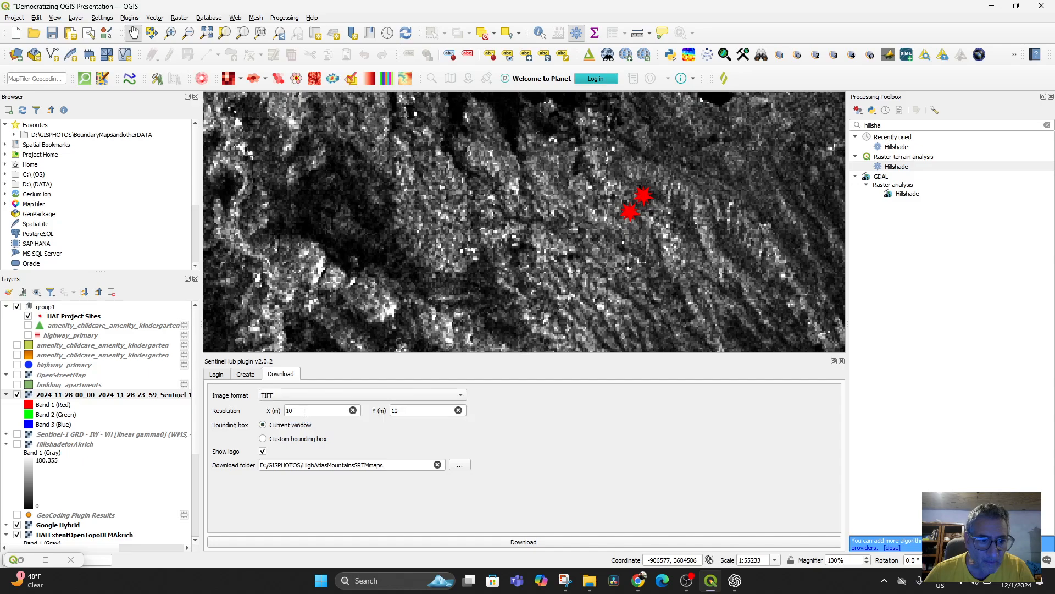
Step: Create a WMTS layer of IW - VH [linear gamma0] from the HAF Projects configuration in the SentinelHub plugin
left_click(247, 375)
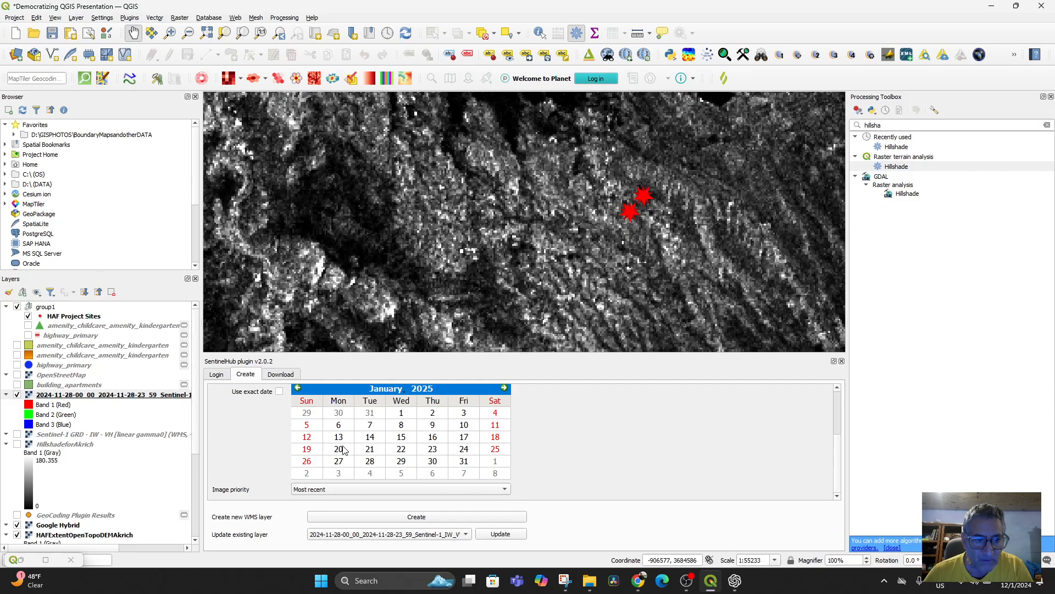
scroll(495, 483, "up", 5)
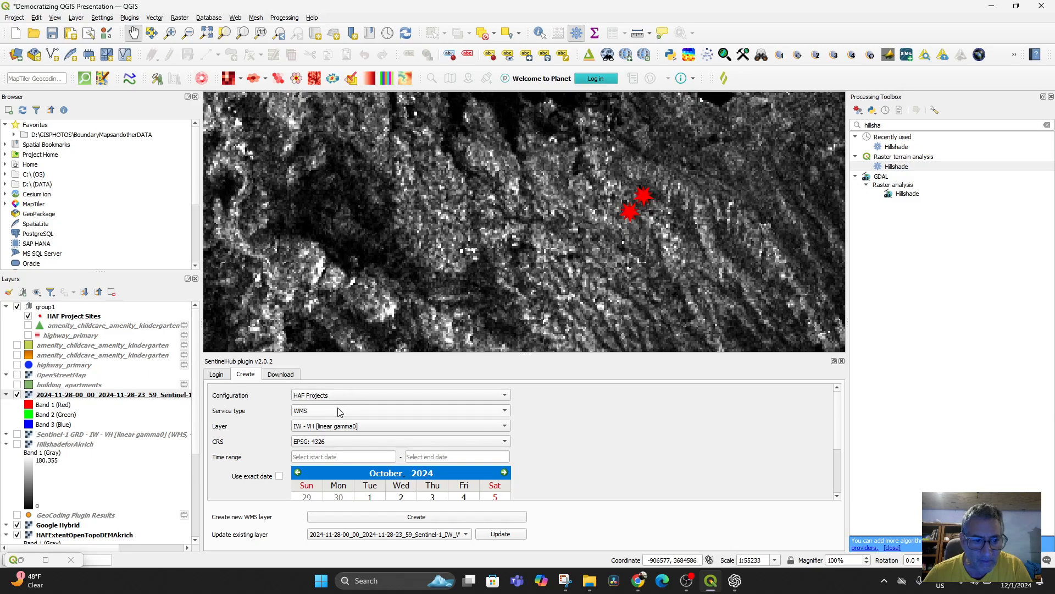
left_click(340, 413)
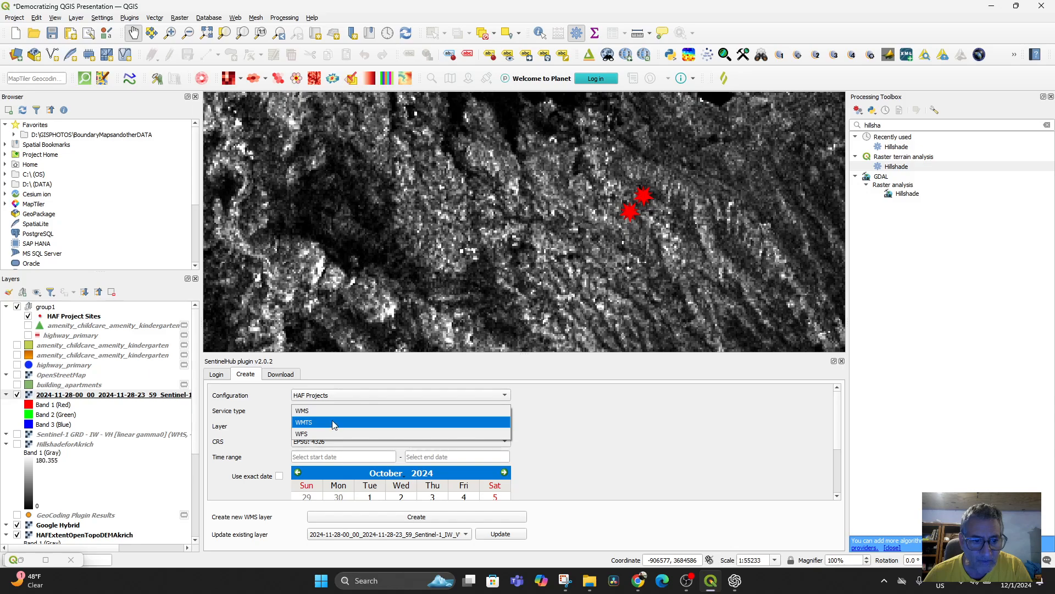
left_click(333, 424)
scroll(578, 480, "down", 2)
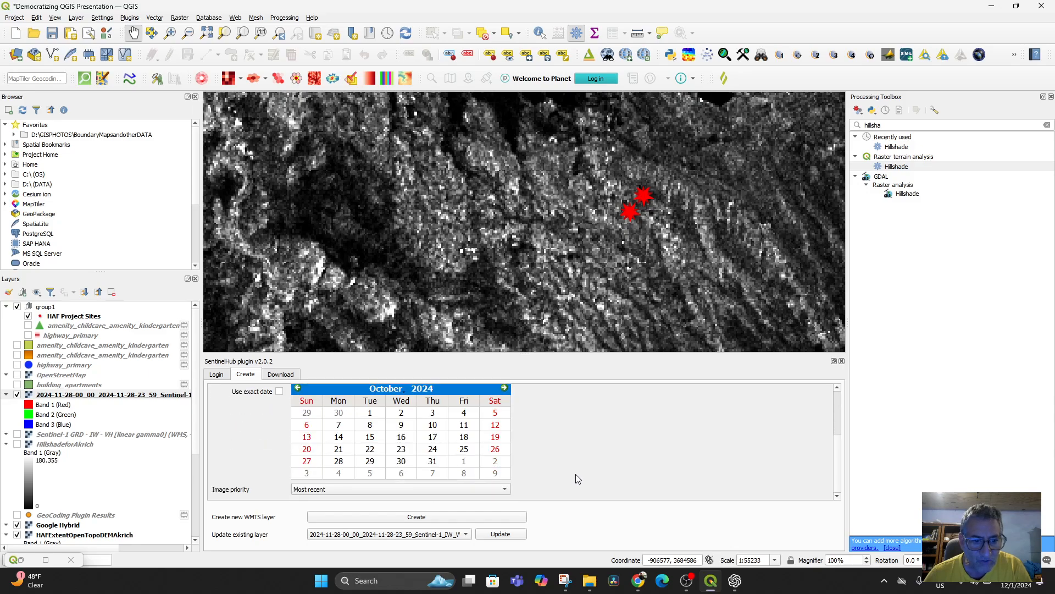
left_click(437, 521)
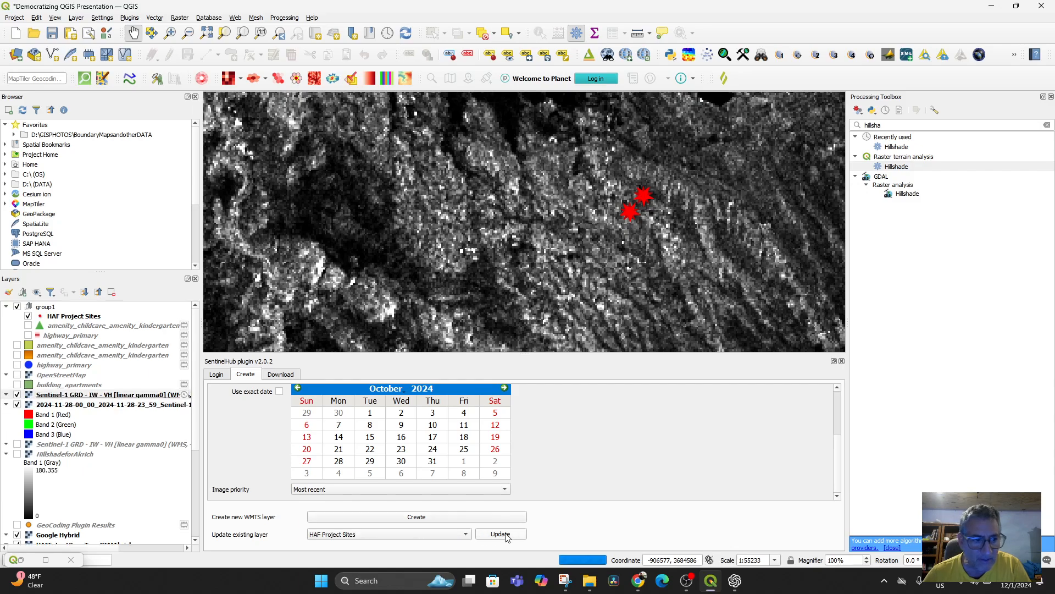
Step: Review the symbology and source properties of the 2024-11-28 Sentinel-1 TIFF layer, and close them without changes
left_click(49, 406)
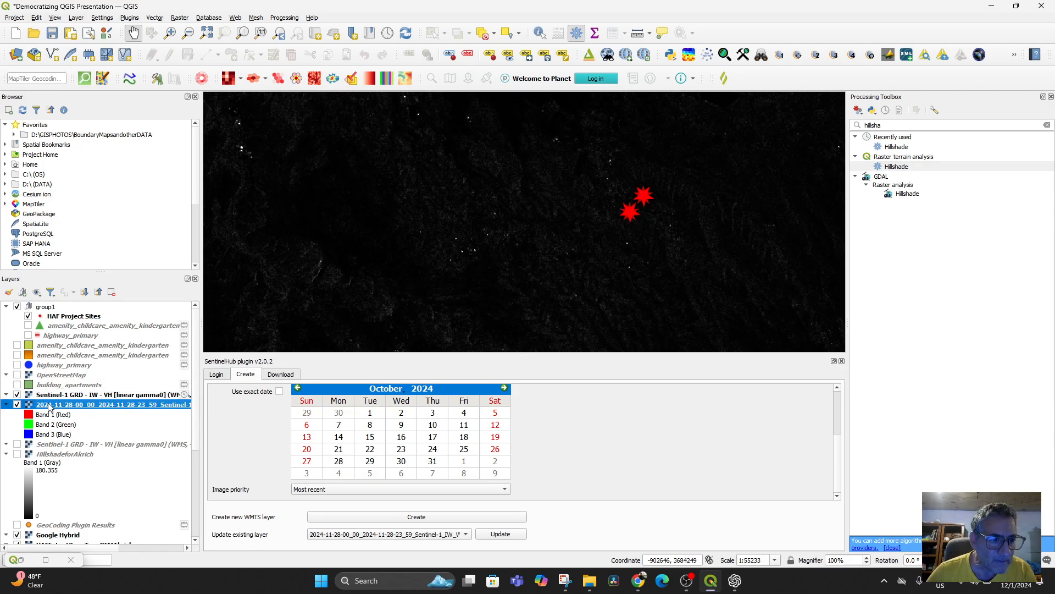
right_click(51, 406)
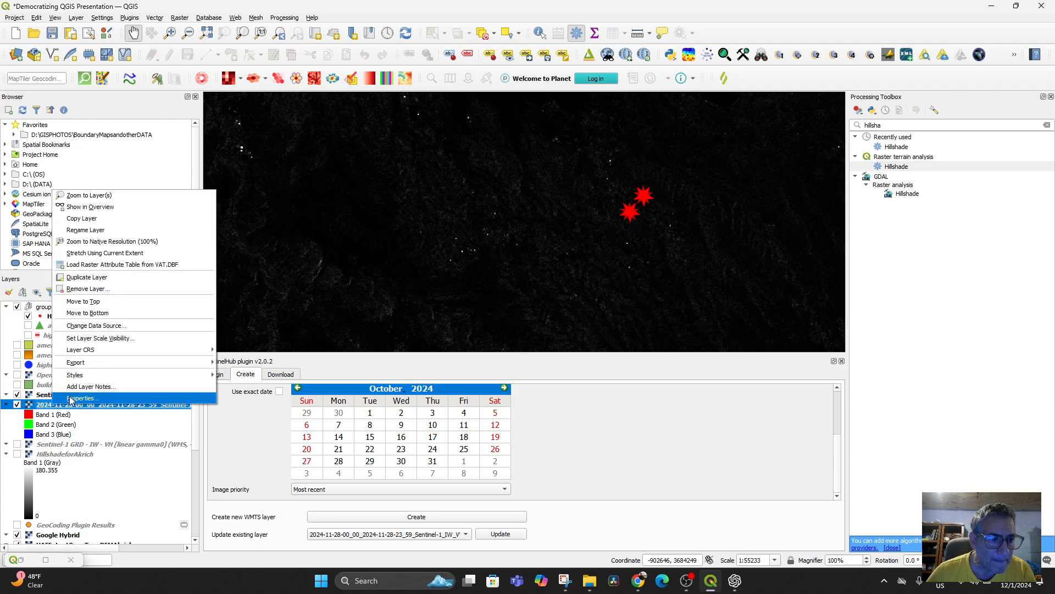
left_click(73, 398)
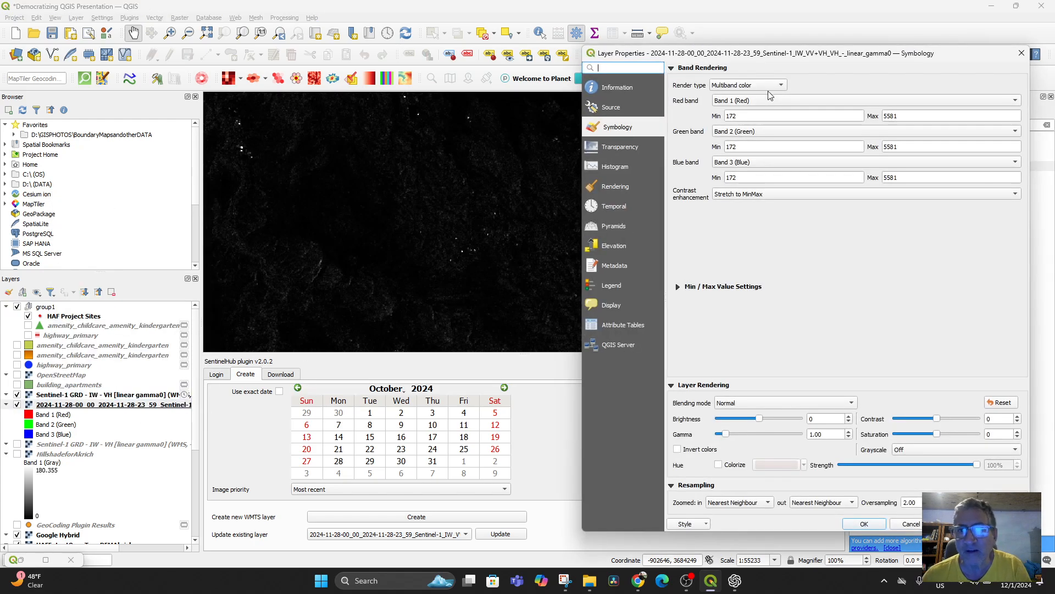
left_click(777, 86)
left_click(606, 110)
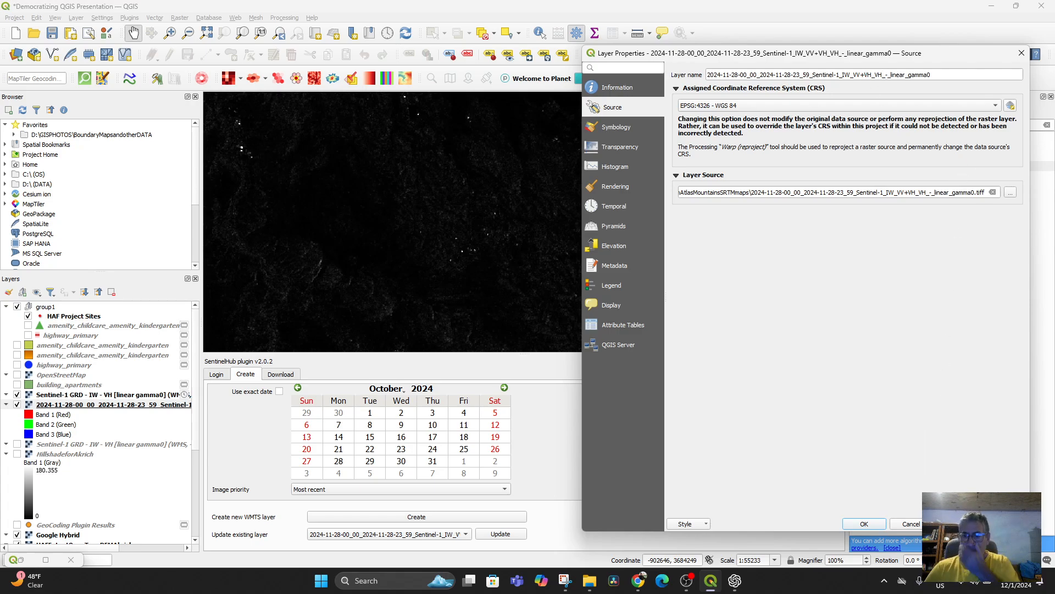
left_click(913, 525)
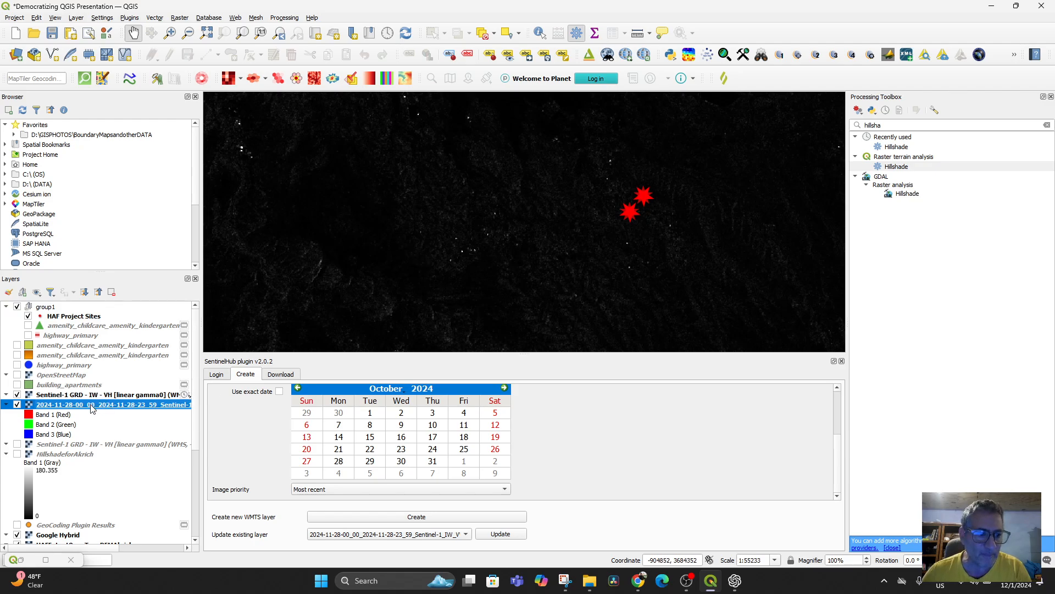
Step: Toggle the new WMTS layer off and on to compare it with the 2024-11-28 TIFF layer, and hide the TIFF layer
left_click(17, 394)
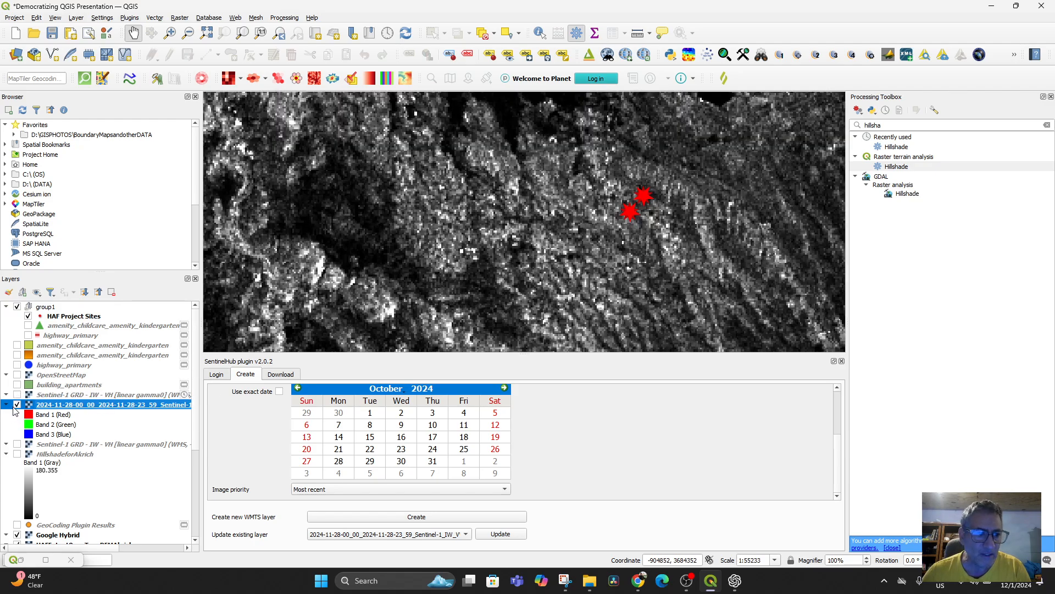
left_click(17, 394)
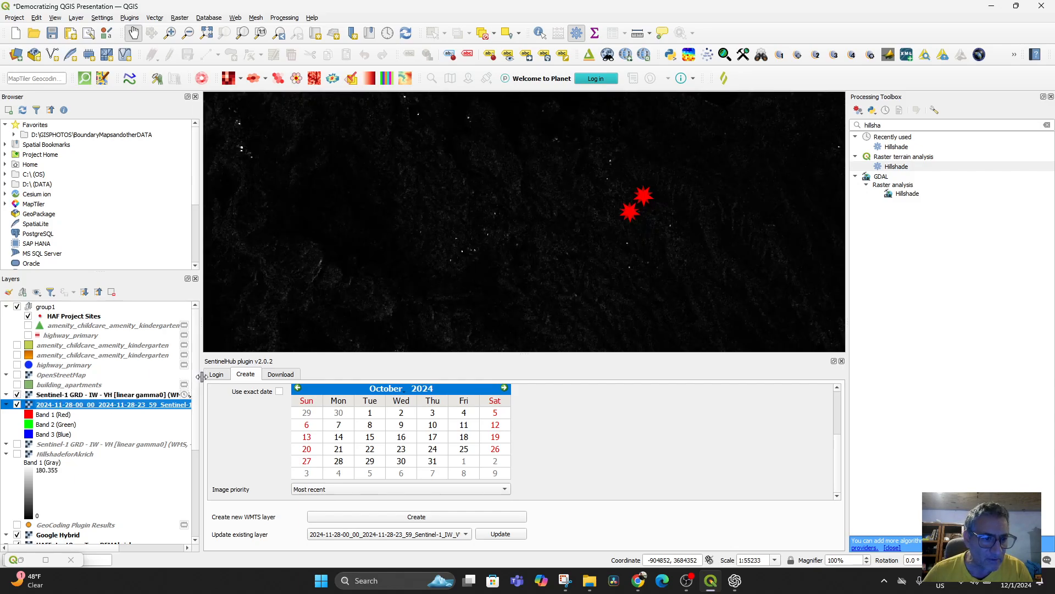
left_click_drag(201, 378, 343, 379)
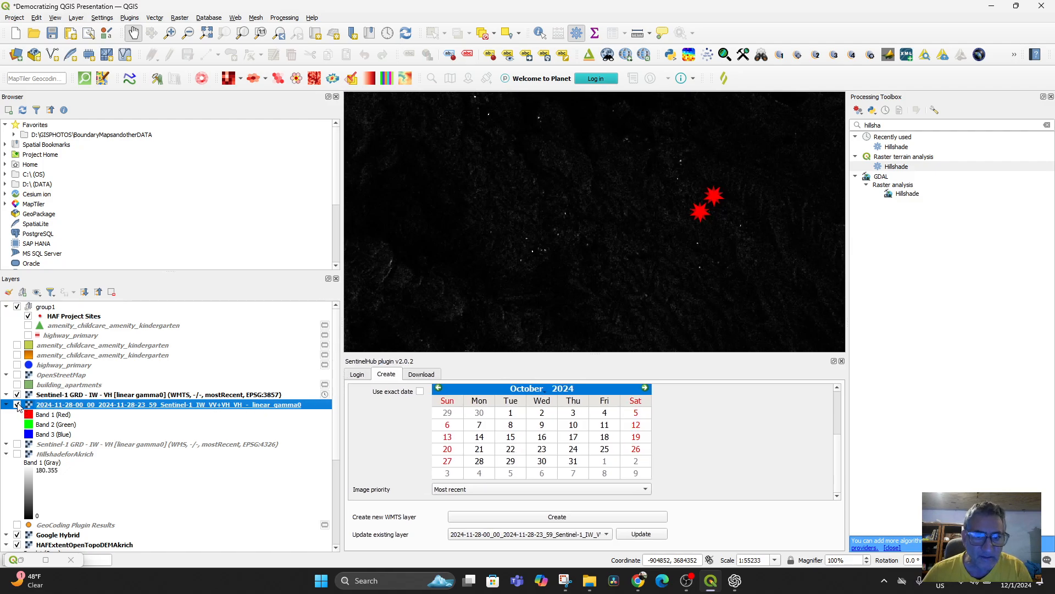
left_click(17, 404)
Step: Review the source and symbology properties of the Sentinel-1 IW - VH [linear gamma0] WMTS layer, and close them without changes
right_click(53, 395)
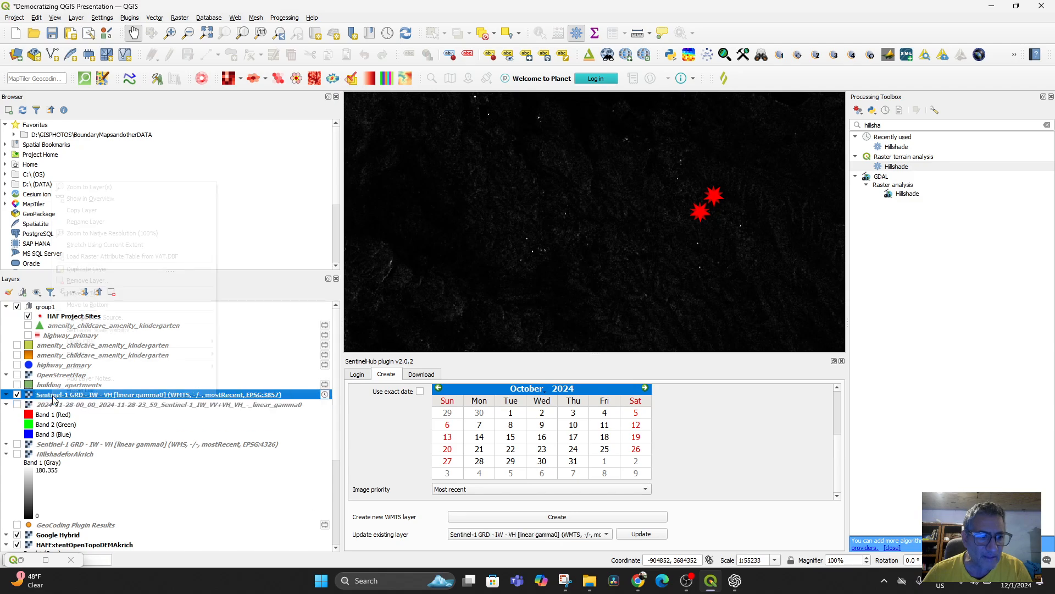
left_click(85, 390)
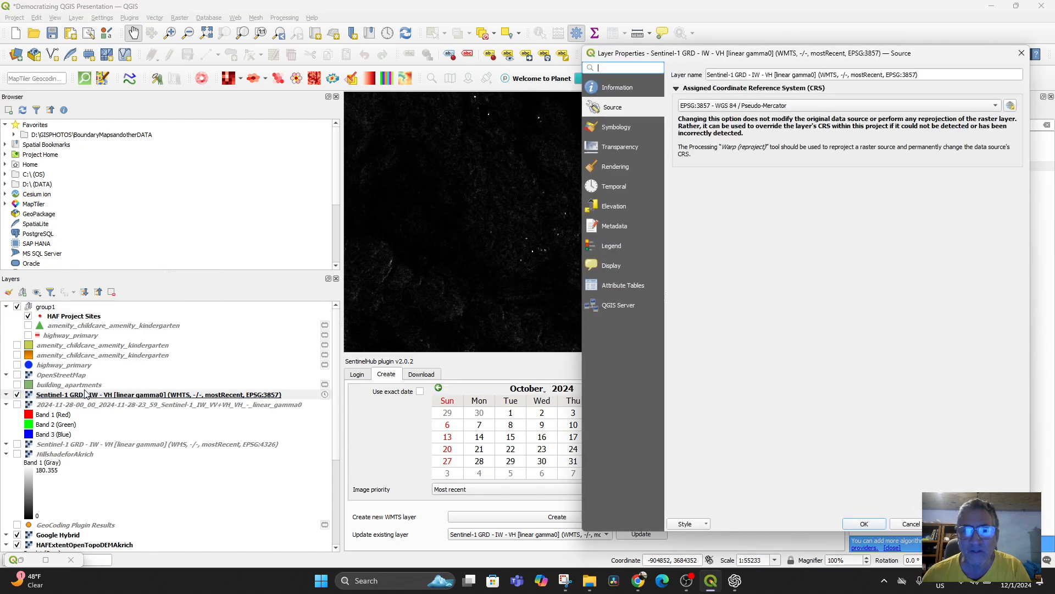
left_click(620, 134)
left_click(752, 87)
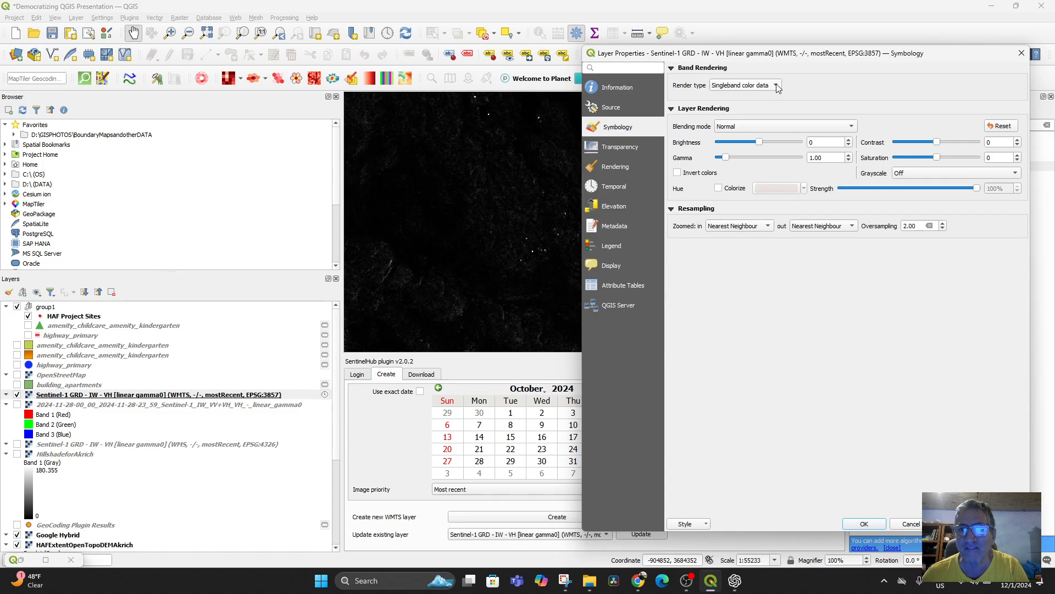
left_click(1021, 54)
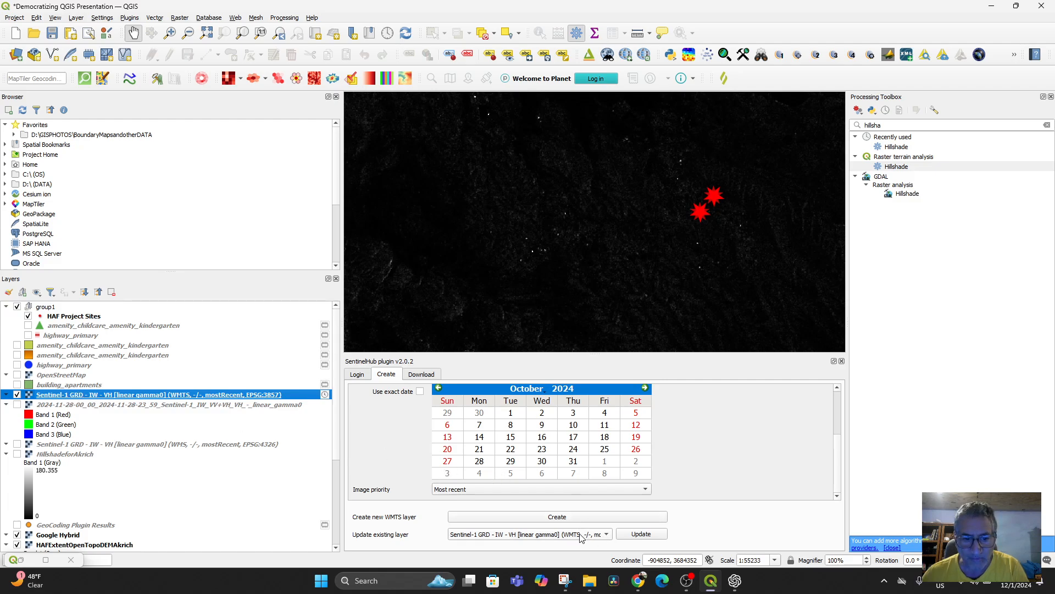
Step: Set the SentinelHub plugin's service type to WFS, create a Sentinel-1 GRD WFS layer in EPSG:3857, and select it
scroll(527, 401, "up", 2)
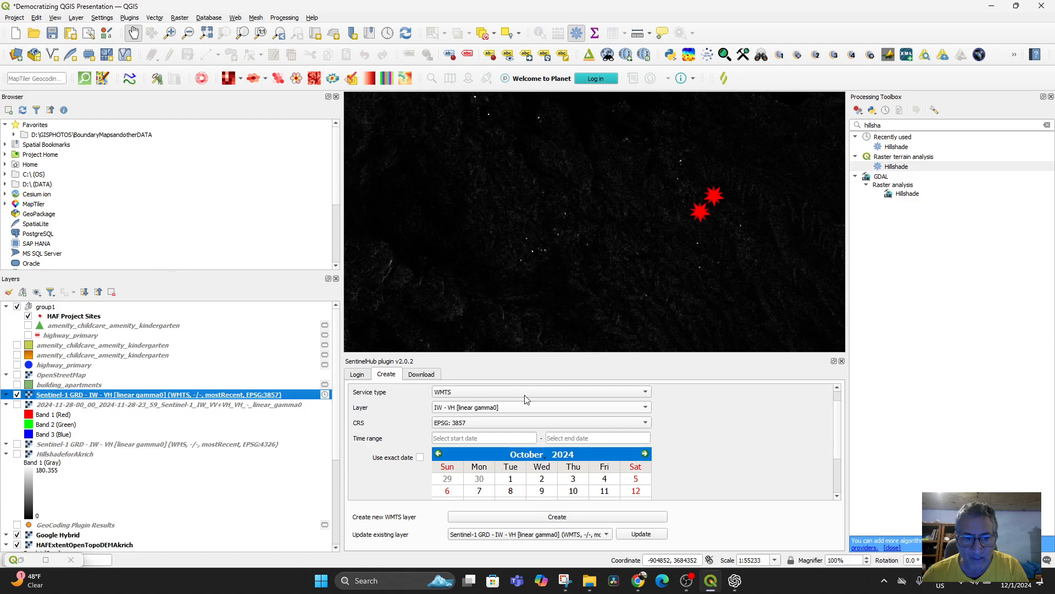
left_click(646, 392)
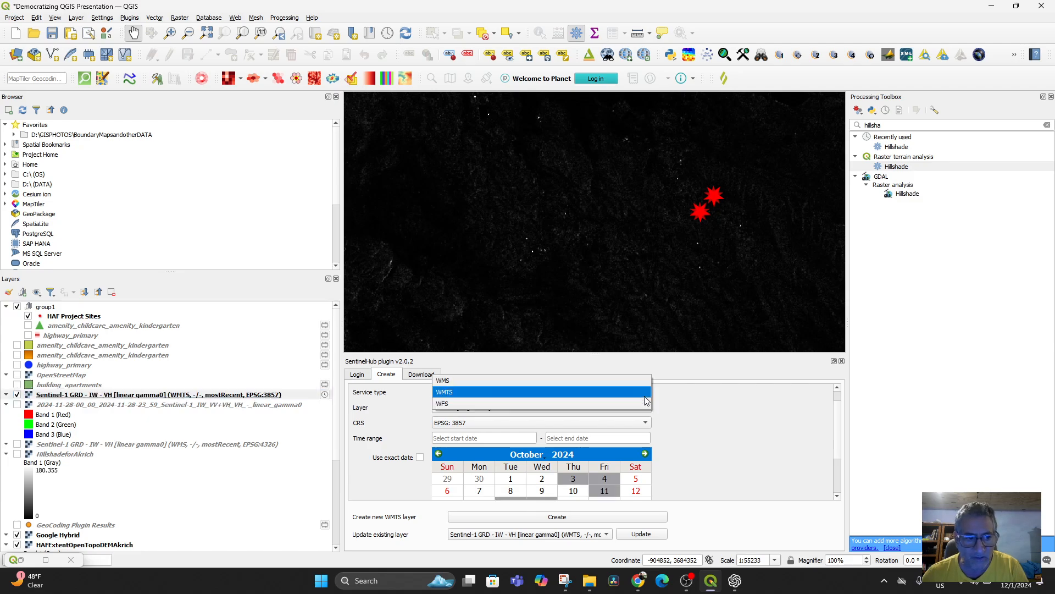
left_click(508, 404)
scroll(658, 467, "down", 2)
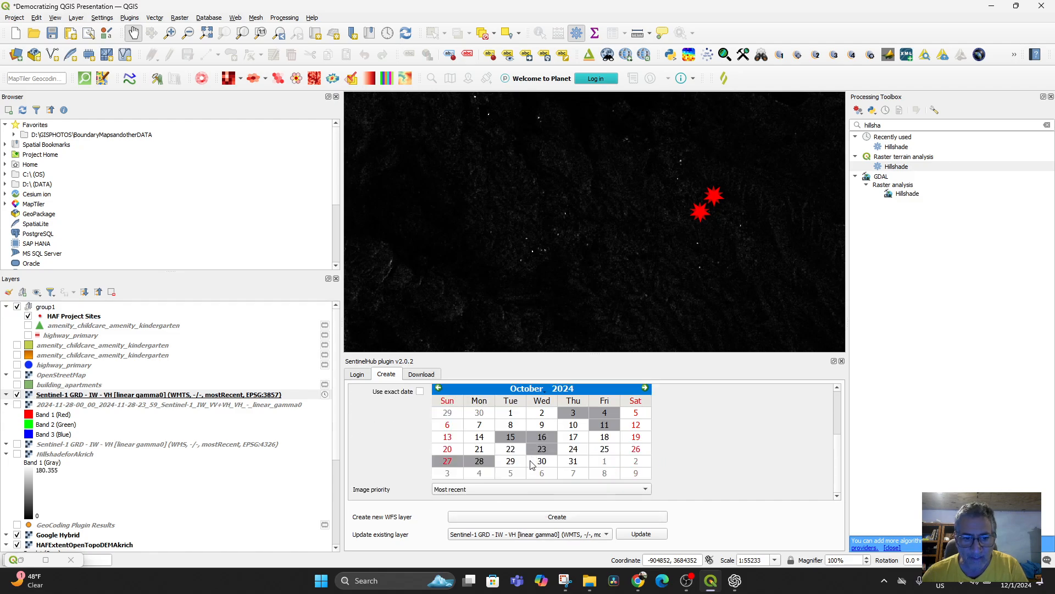
scroll(539, 519, "up", 2)
scroll(573, 472, "up", 2)
scroll(691, 454, "down", 1)
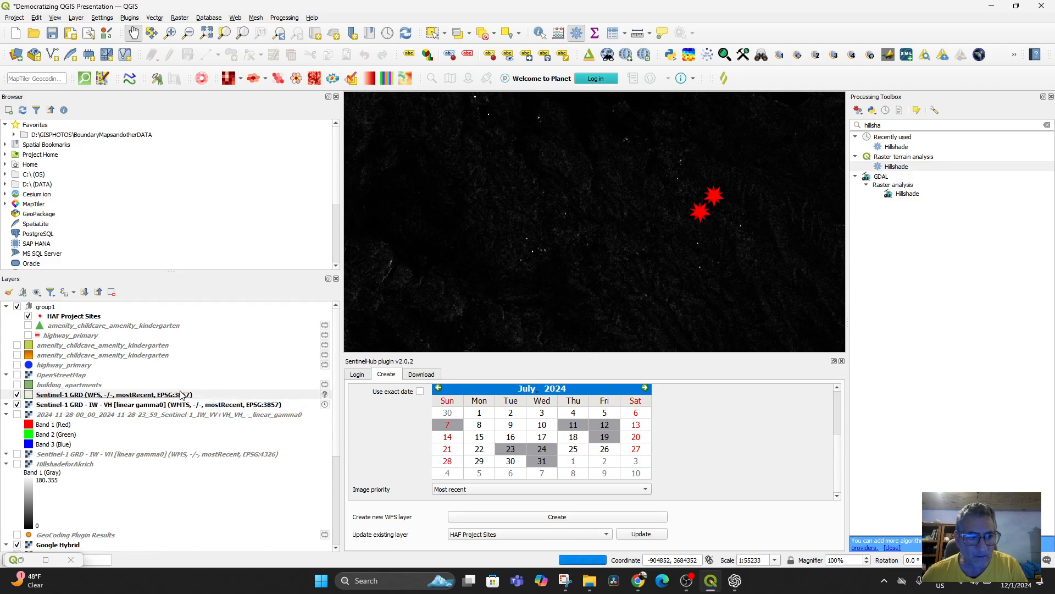
left_click(32, 395)
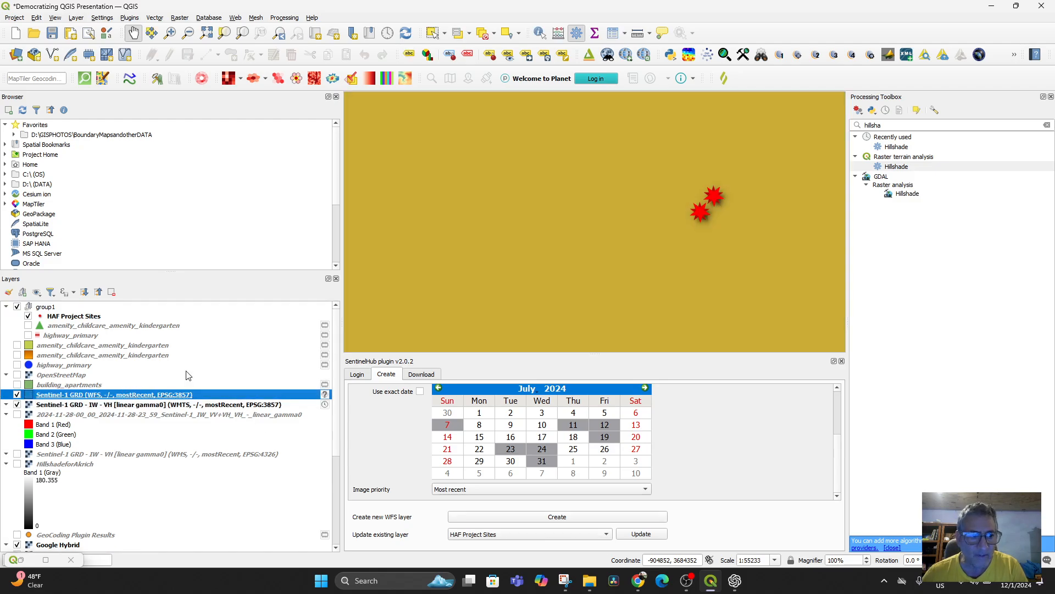
Step: Hide the Sentinel-1 IW - VH [linear gamma0] WMTS layer beneath the new WFS layer
scroll(600, 245, "down", 3)
scroll(572, 270, "up", 3)
left_click_drag(540, 221, 492, 350)
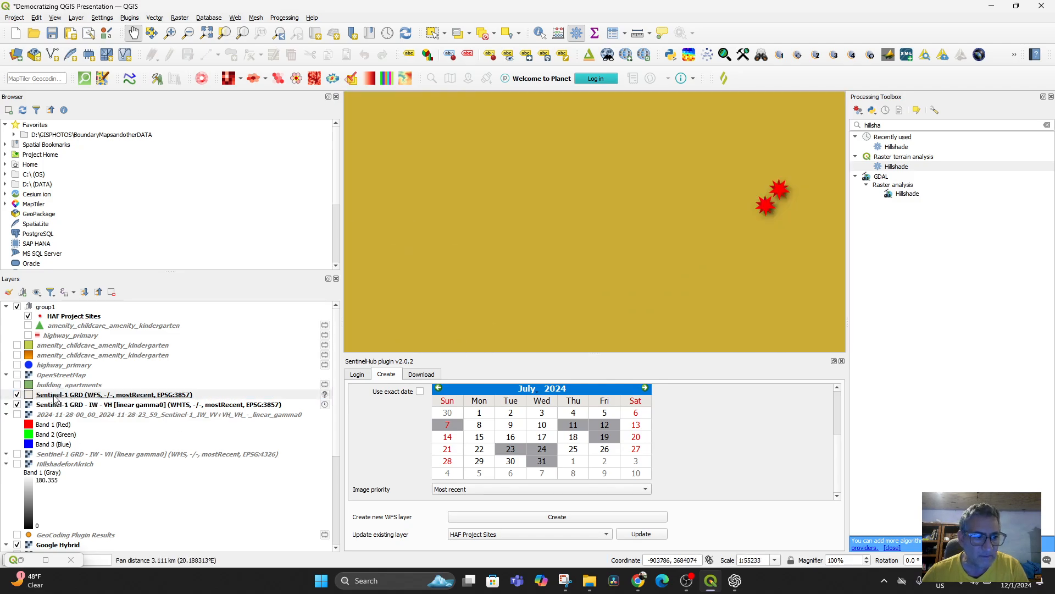
left_click(18, 405)
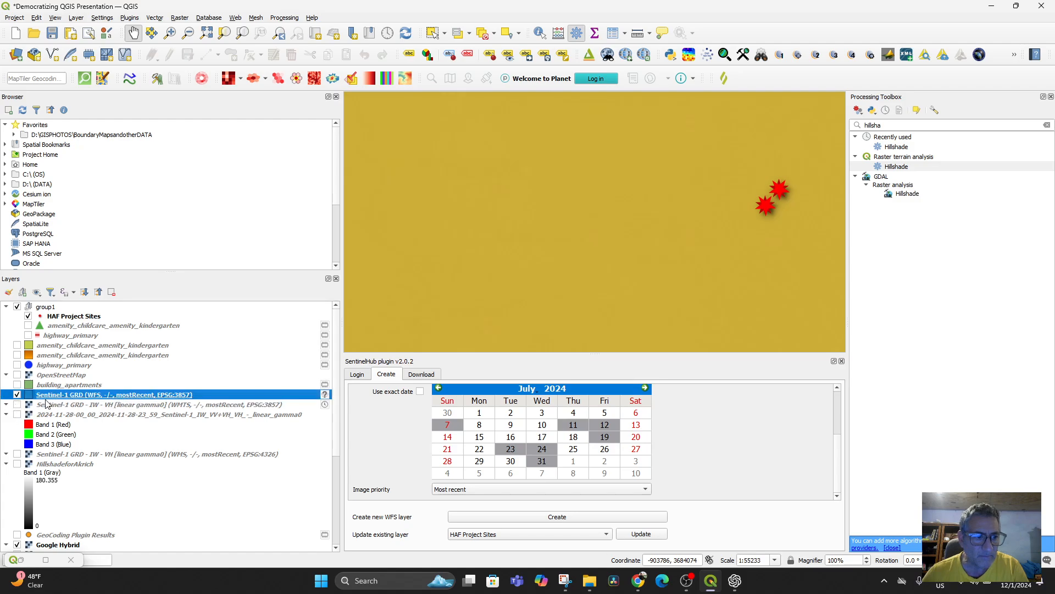
Step: Review the symbology and source properties of the Sentinel-1 GRD WFS layer, and close them without changes
double_click(81, 396)
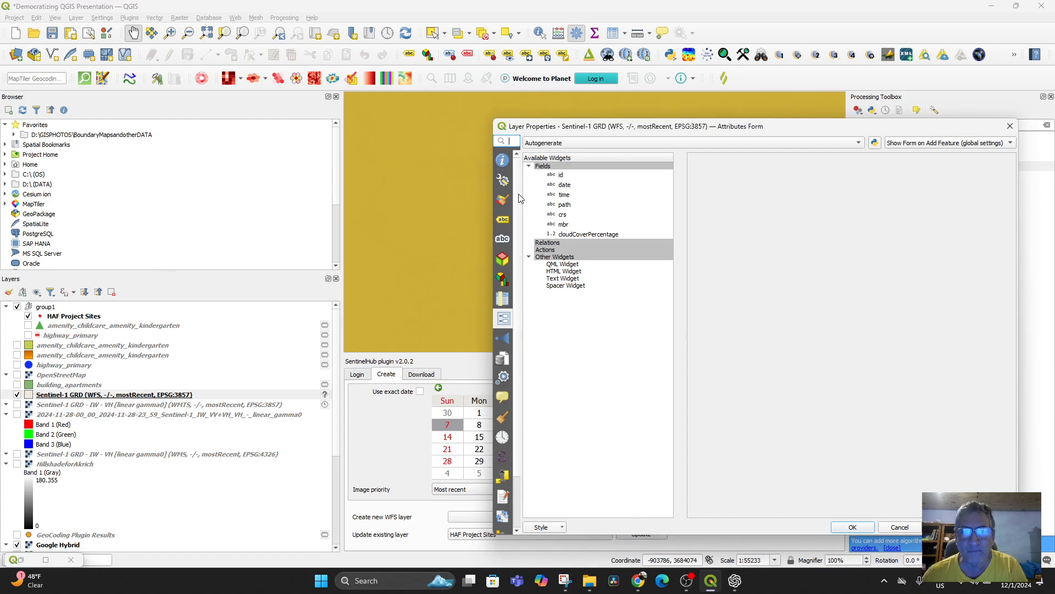
left_click(503, 199)
left_click(504, 183)
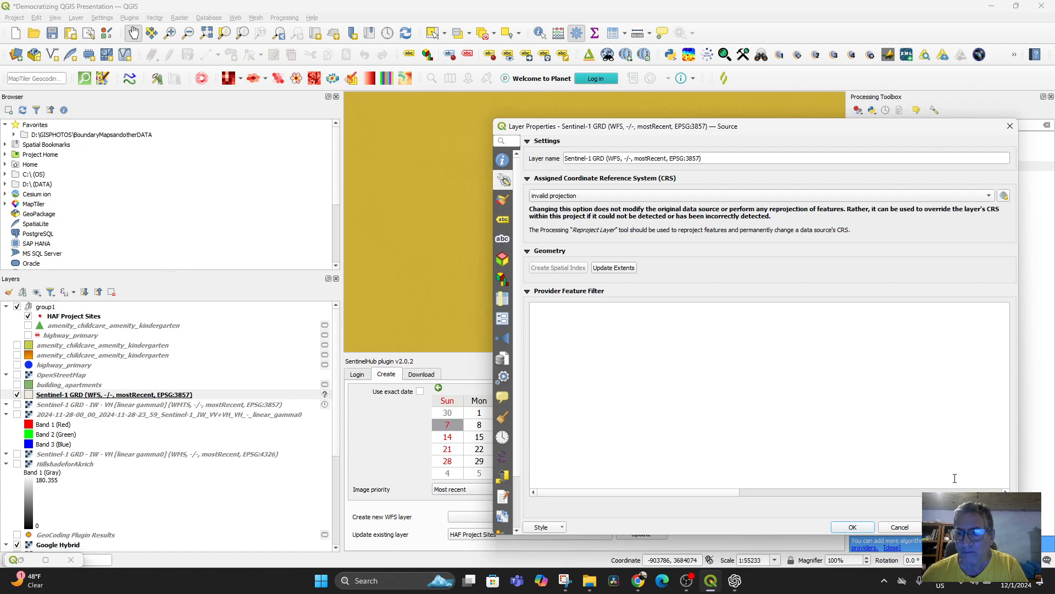
left_click(1009, 124)
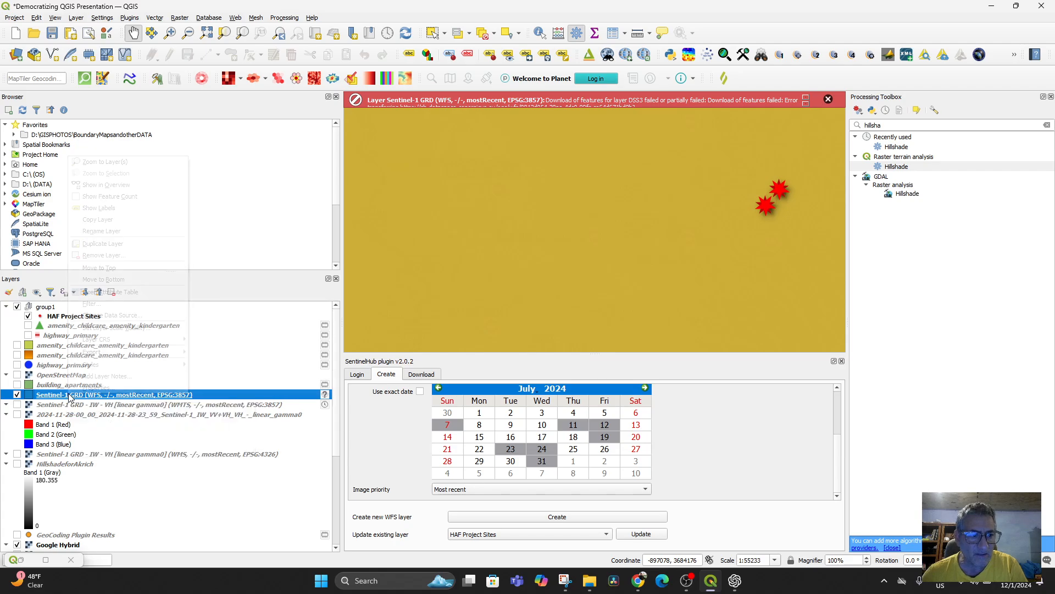
right_click(69, 395)
left_click(95, 396)
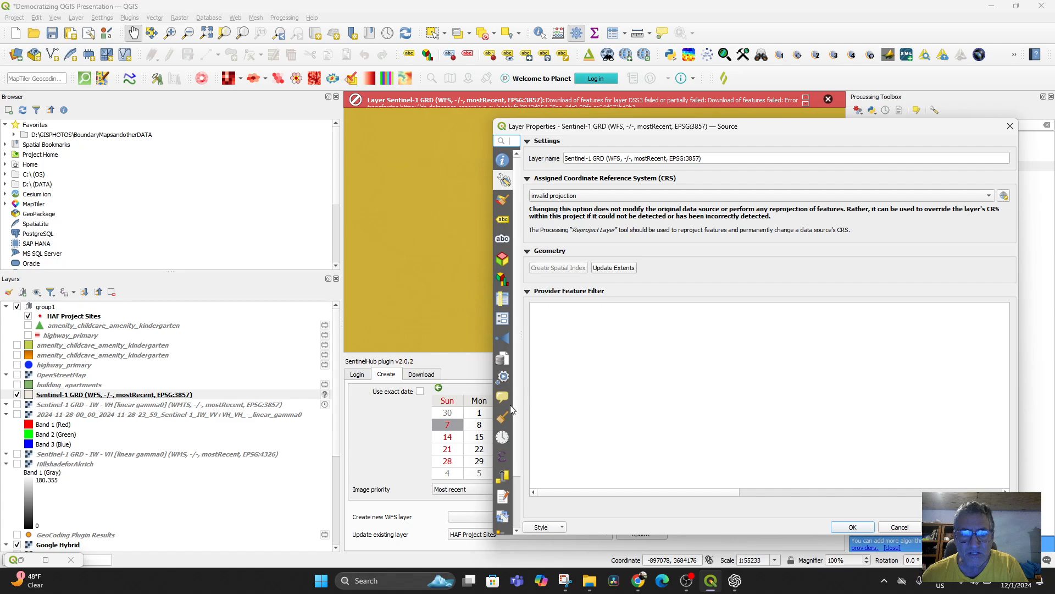
scroll(514, 400, "down", 1)
scroll(517, 397, "up", 1)
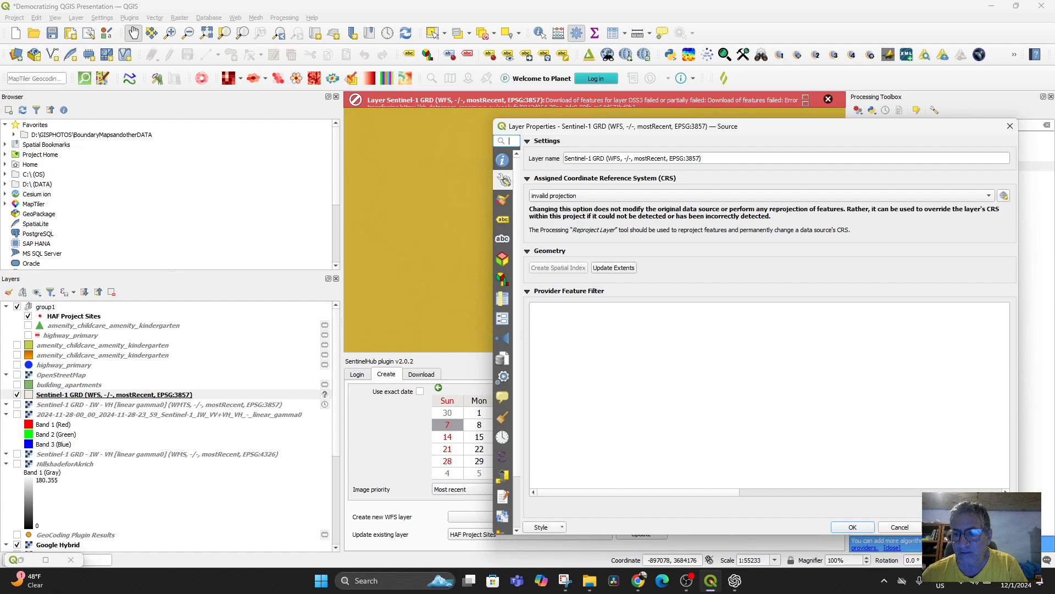
left_click(900, 527)
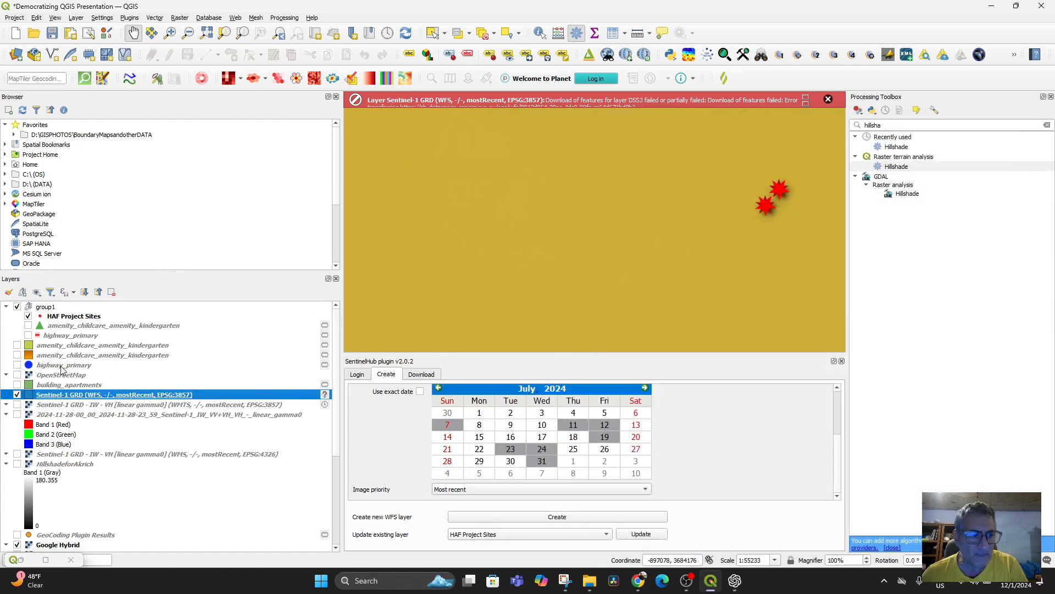
Step: Dismiss the WFS layer's error message, examine its footprints around the project sites at several scales, and hide the layer
left_click(18, 394)
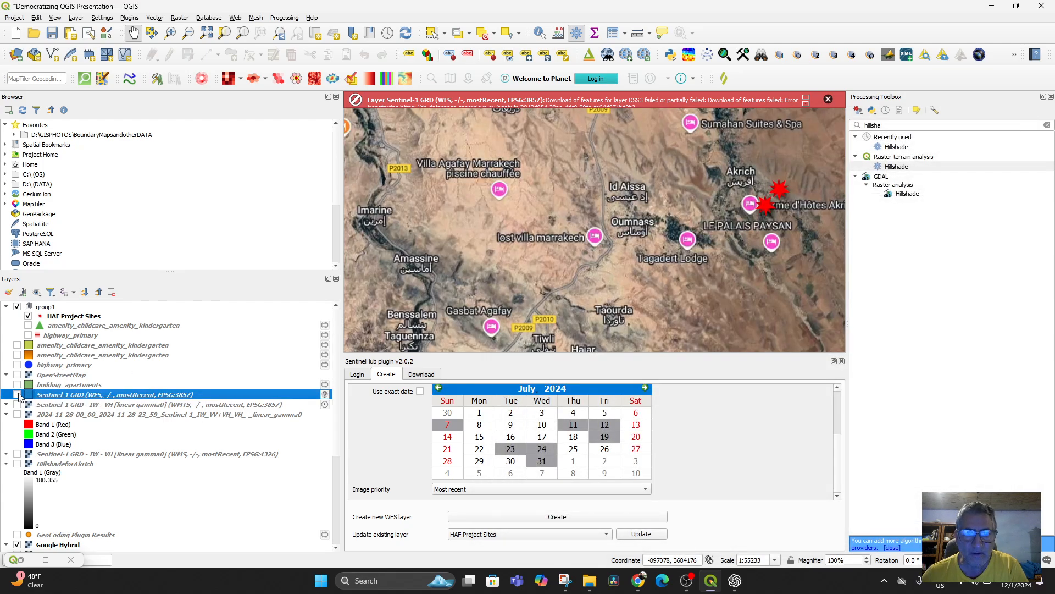
left_click(17, 395)
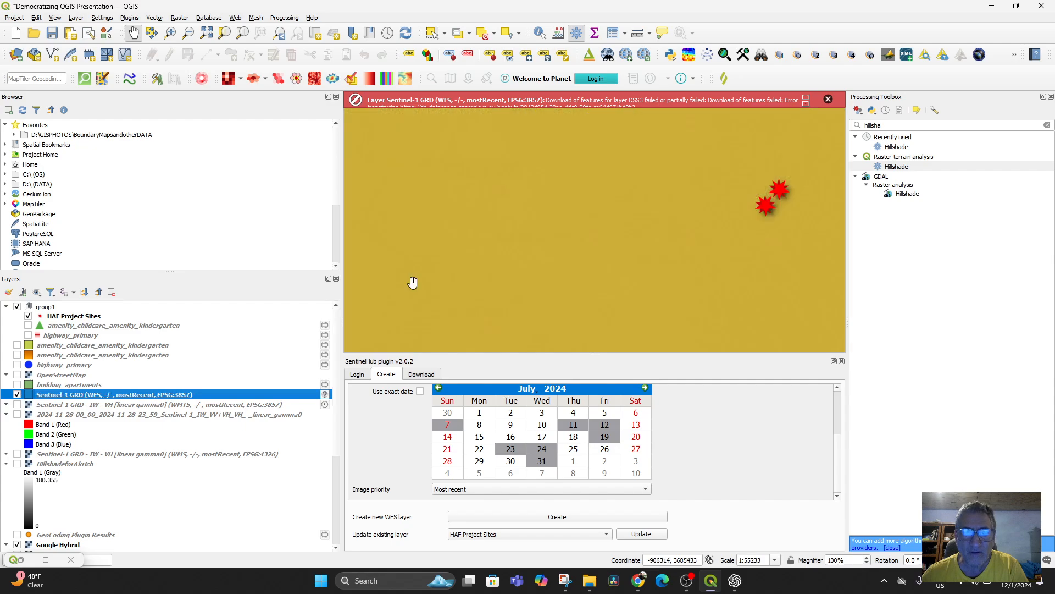
left_click(829, 100)
scroll(579, 263, "down", 6)
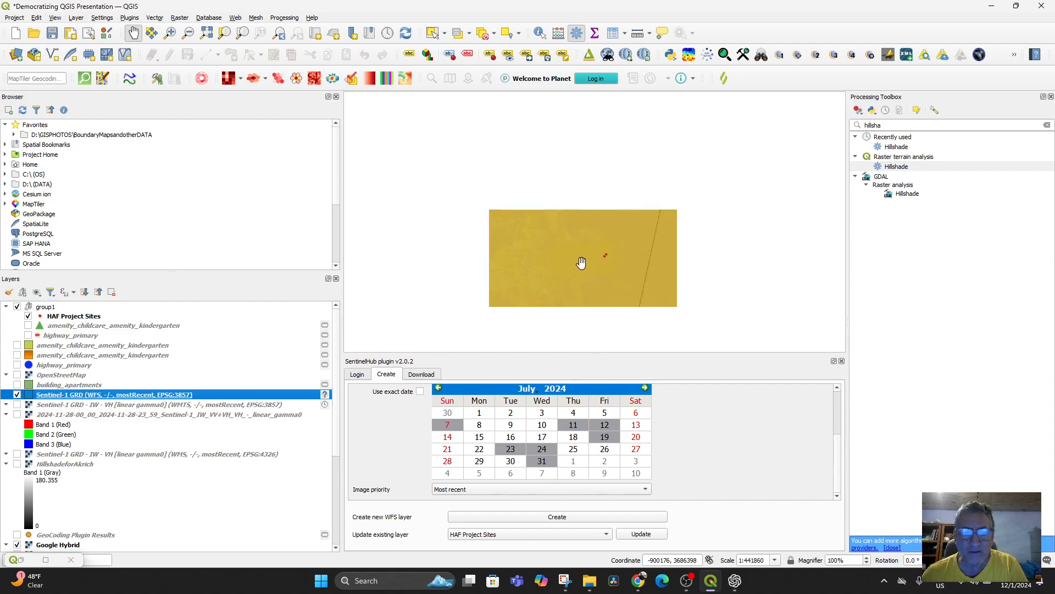
scroll(572, 258, "up", 1)
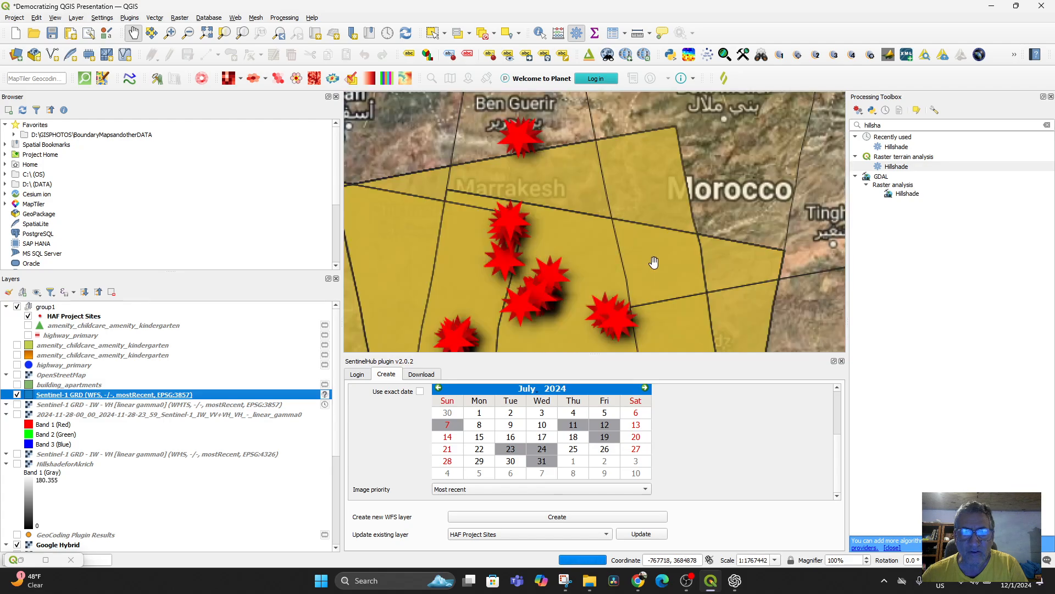
scroll(610, 253, "down", 2)
scroll(616, 258, "up", 4)
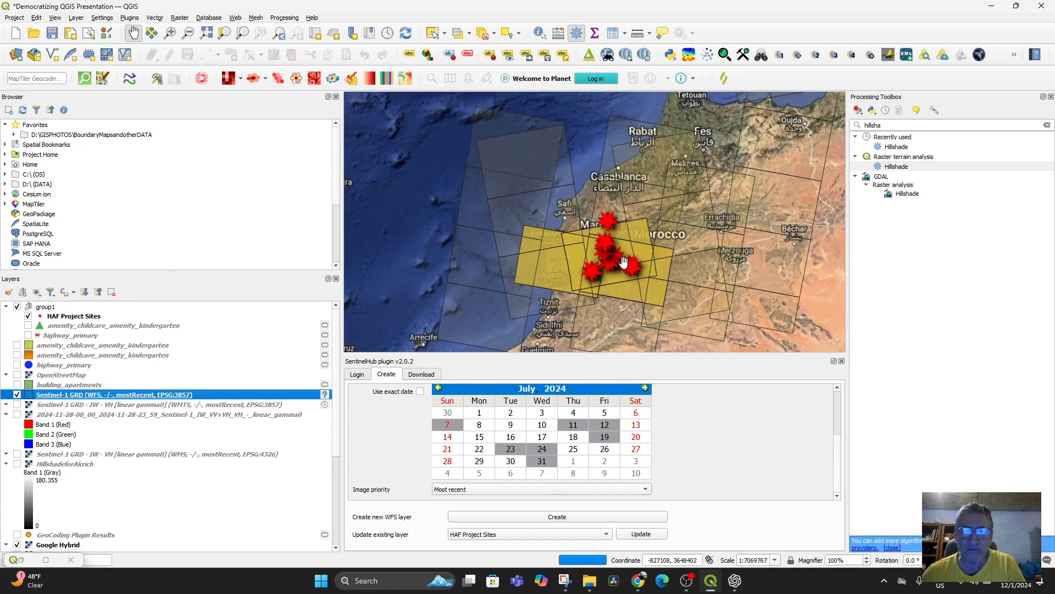
left_click(17, 395)
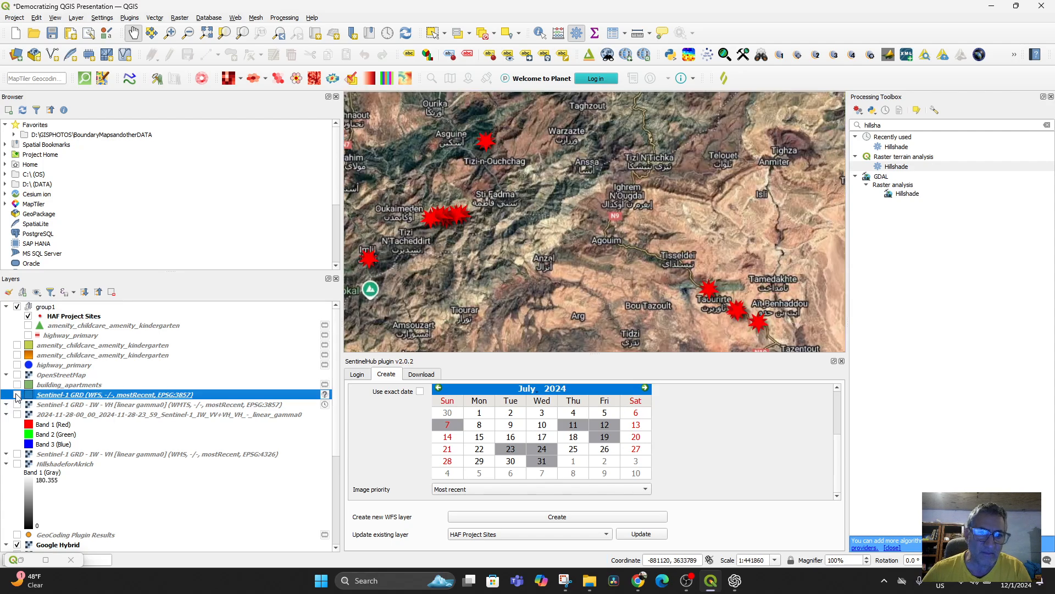
Step: Show the Sentinel-1 WMTS layer to examine its coverage over the mountain project sites, and hide it again
left_click(17, 405)
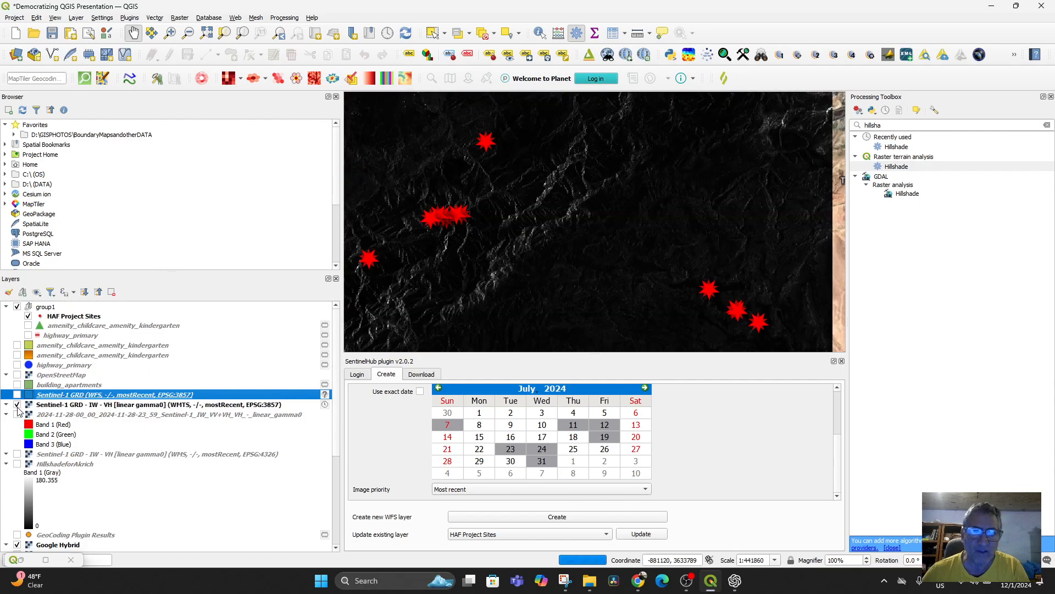
scroll(575, 248, "down", 2)
scroll(576, 250, "up", 2)
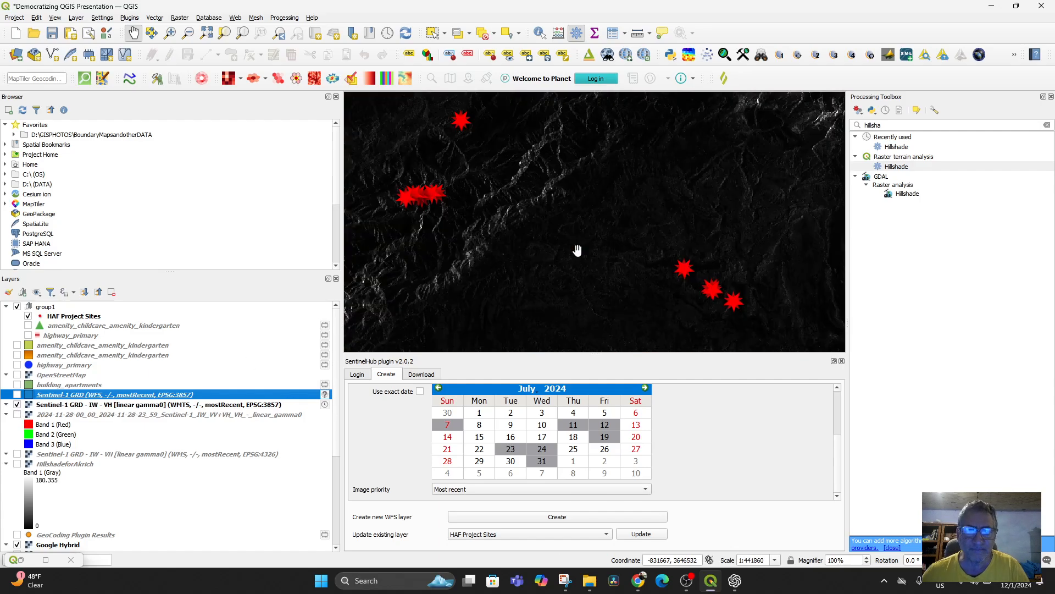
left_click_drag(558, 219, 621, 290)
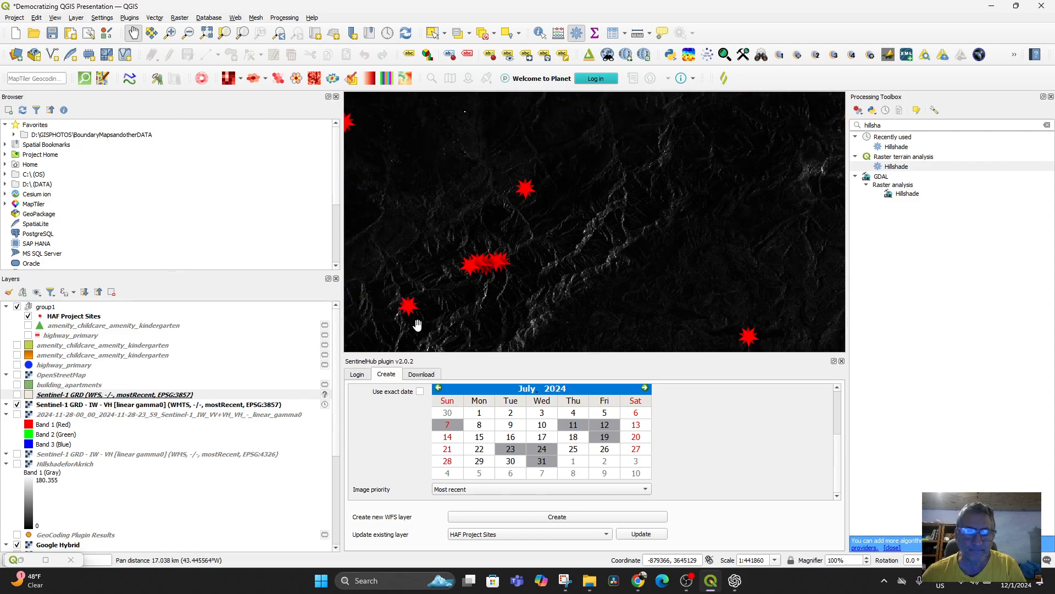
left_click(17, 405)
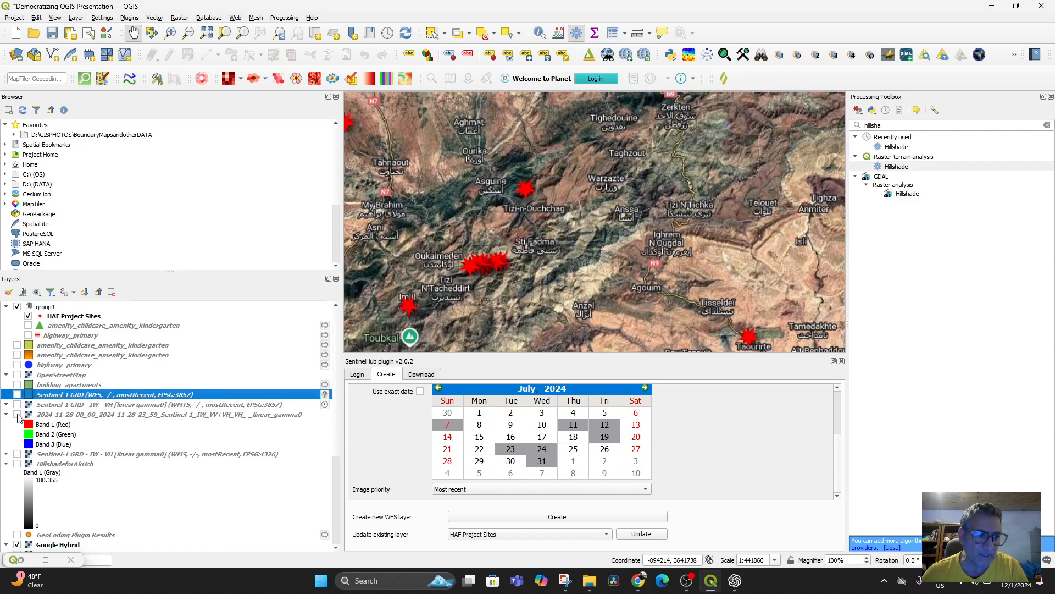
Step: Show the 2024-11-28 Sentinel-1 TIFF layer and examine its coverage south of Marrakesh
left_click(17, 414)
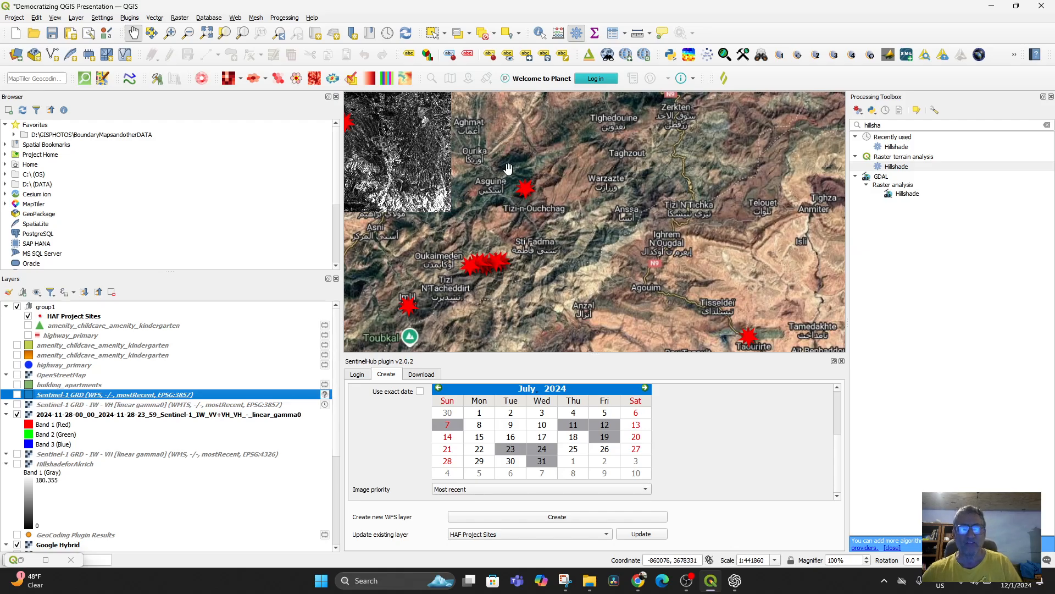
left_click_drag(572, 208, 646, 264)
left_click_drag(443, 142, 632, 194)
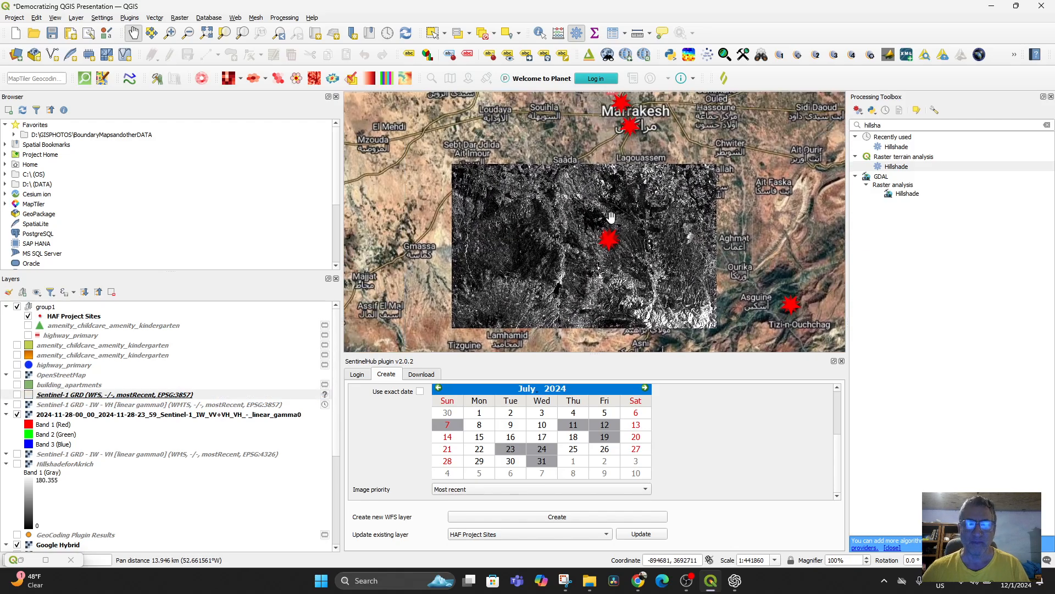
scroll(632, 194, "up", 1)
scroll(632, 194, "down", 1)
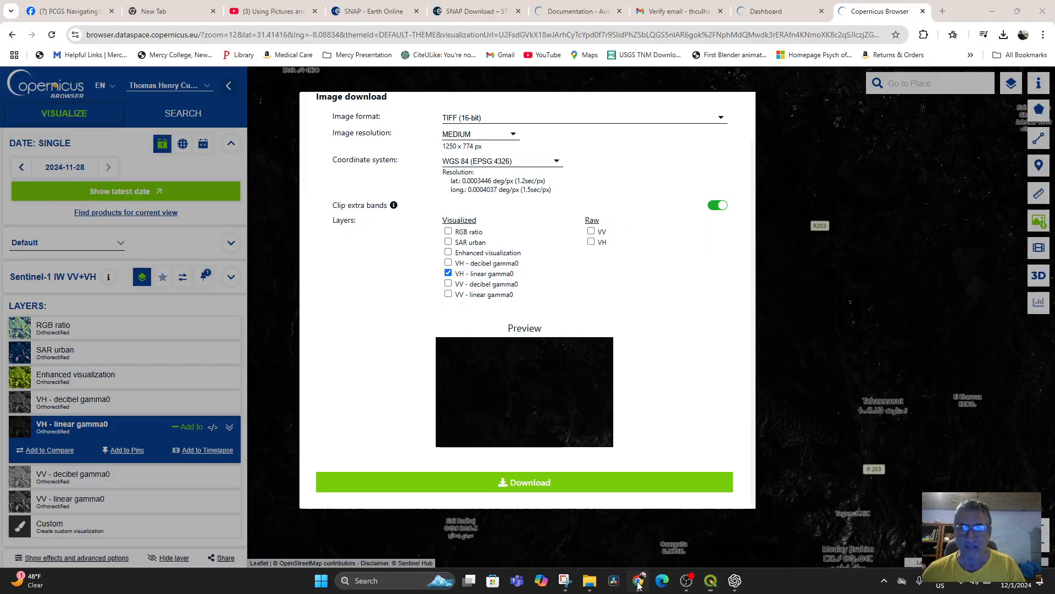
Step: Look at the Copernicus Browser's image download settings in Chrome, and return to QGIS to inspect the TIFF layer up close
left_click(637, 581)
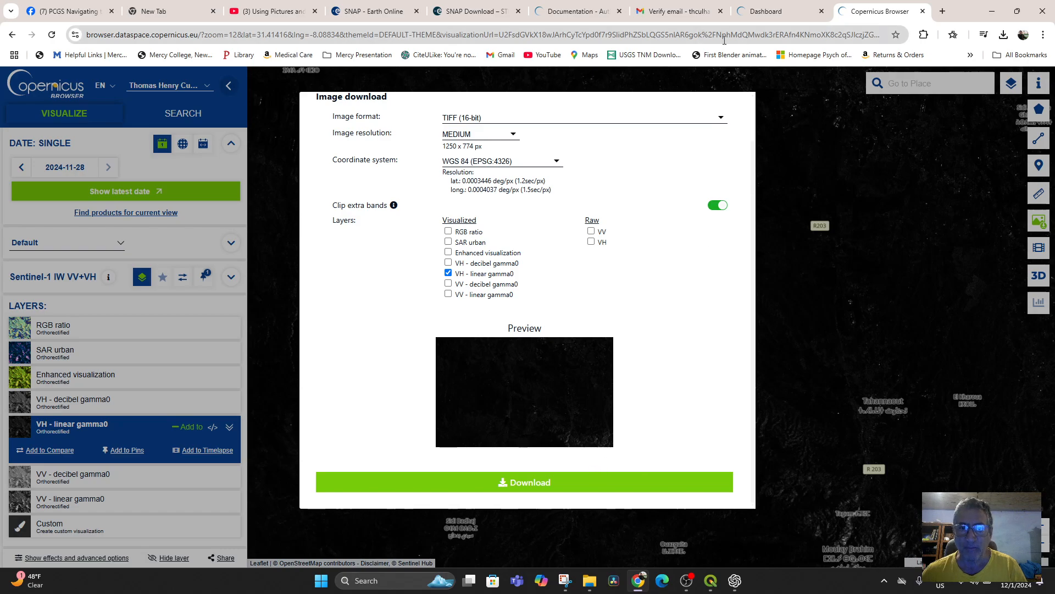
left_click(703, 80)
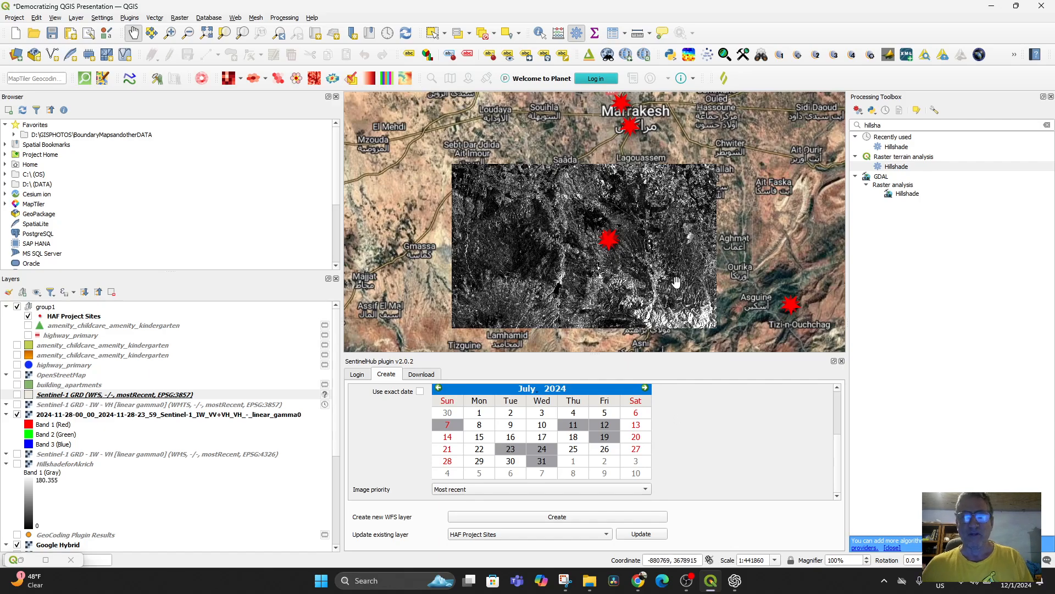
scroll(603, 283, "up", 1)
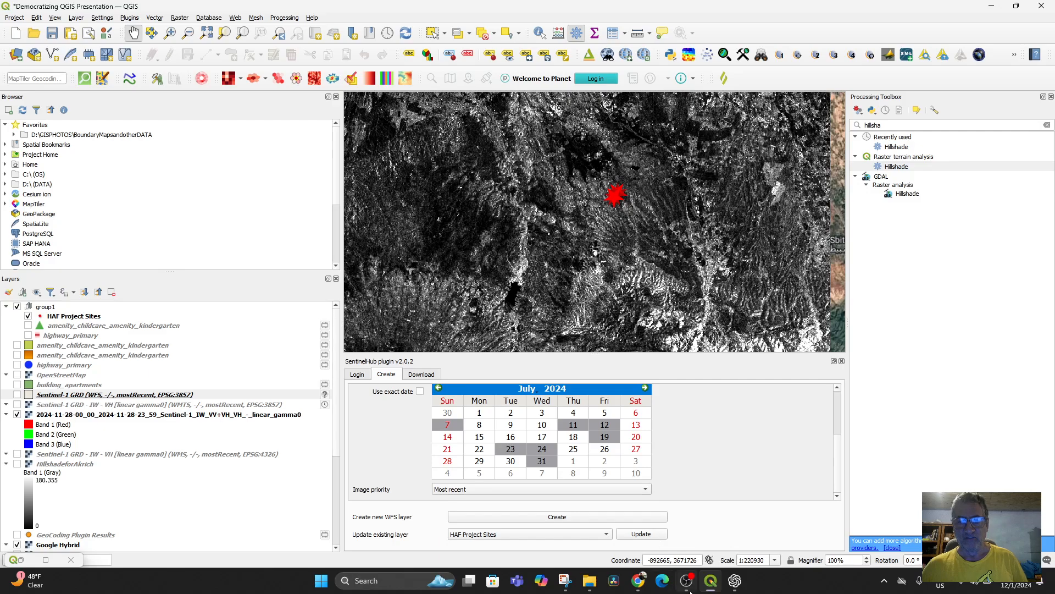